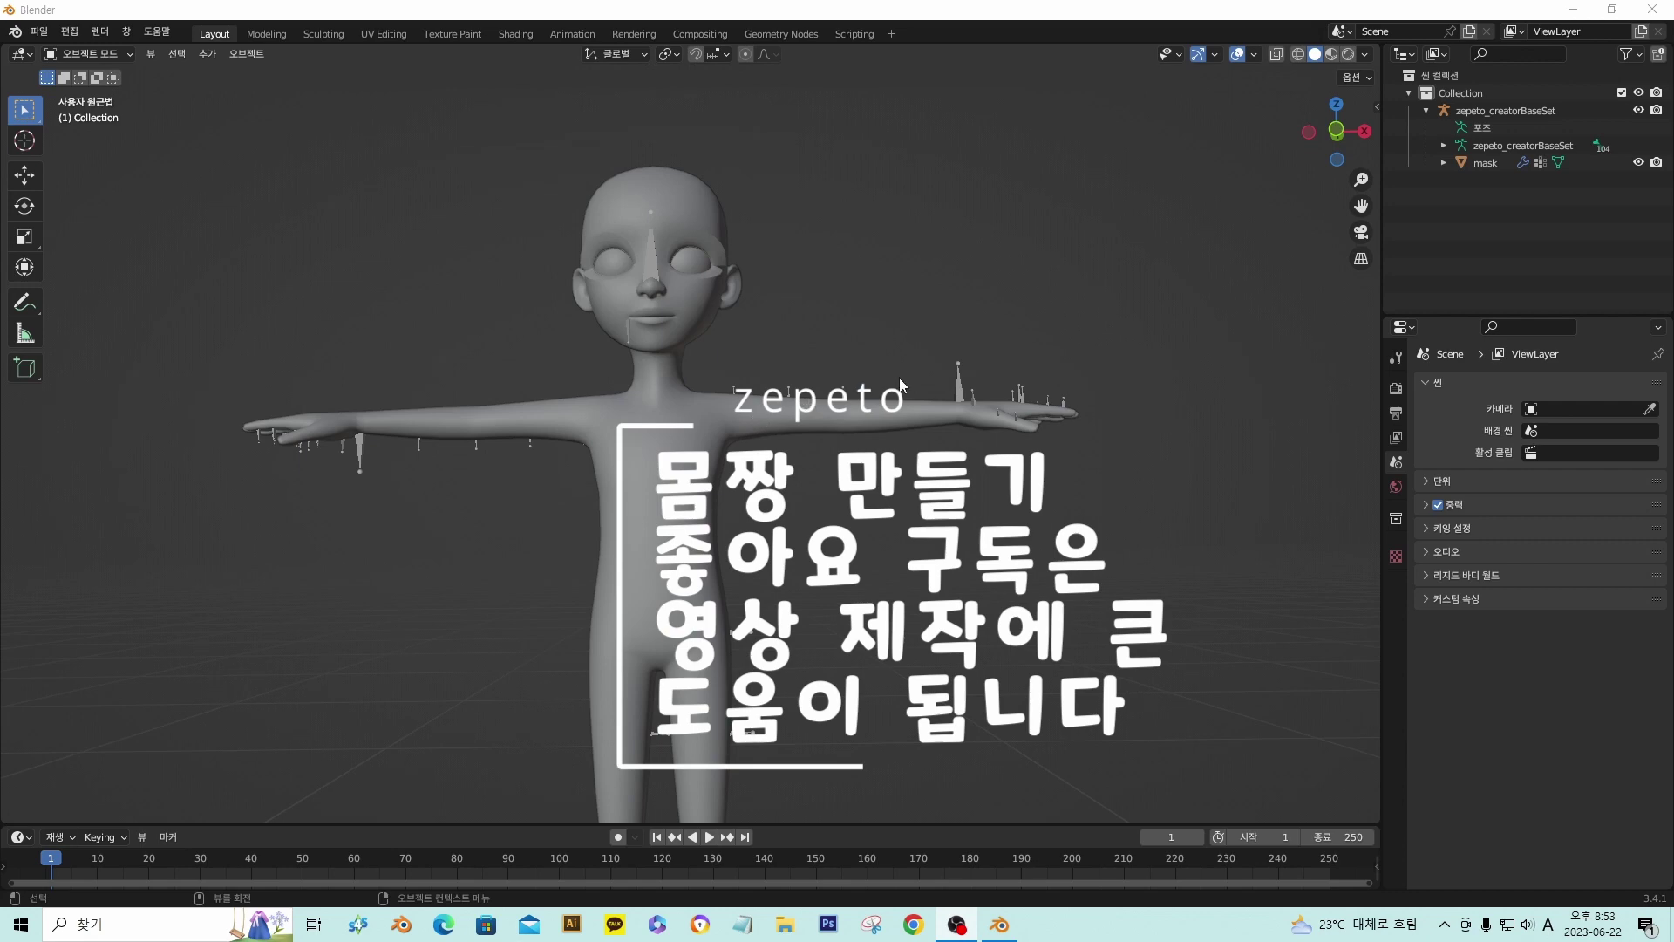
- Duplicate the mask body mesh in place and hide the original mask in the viewport
click(1479, 164)
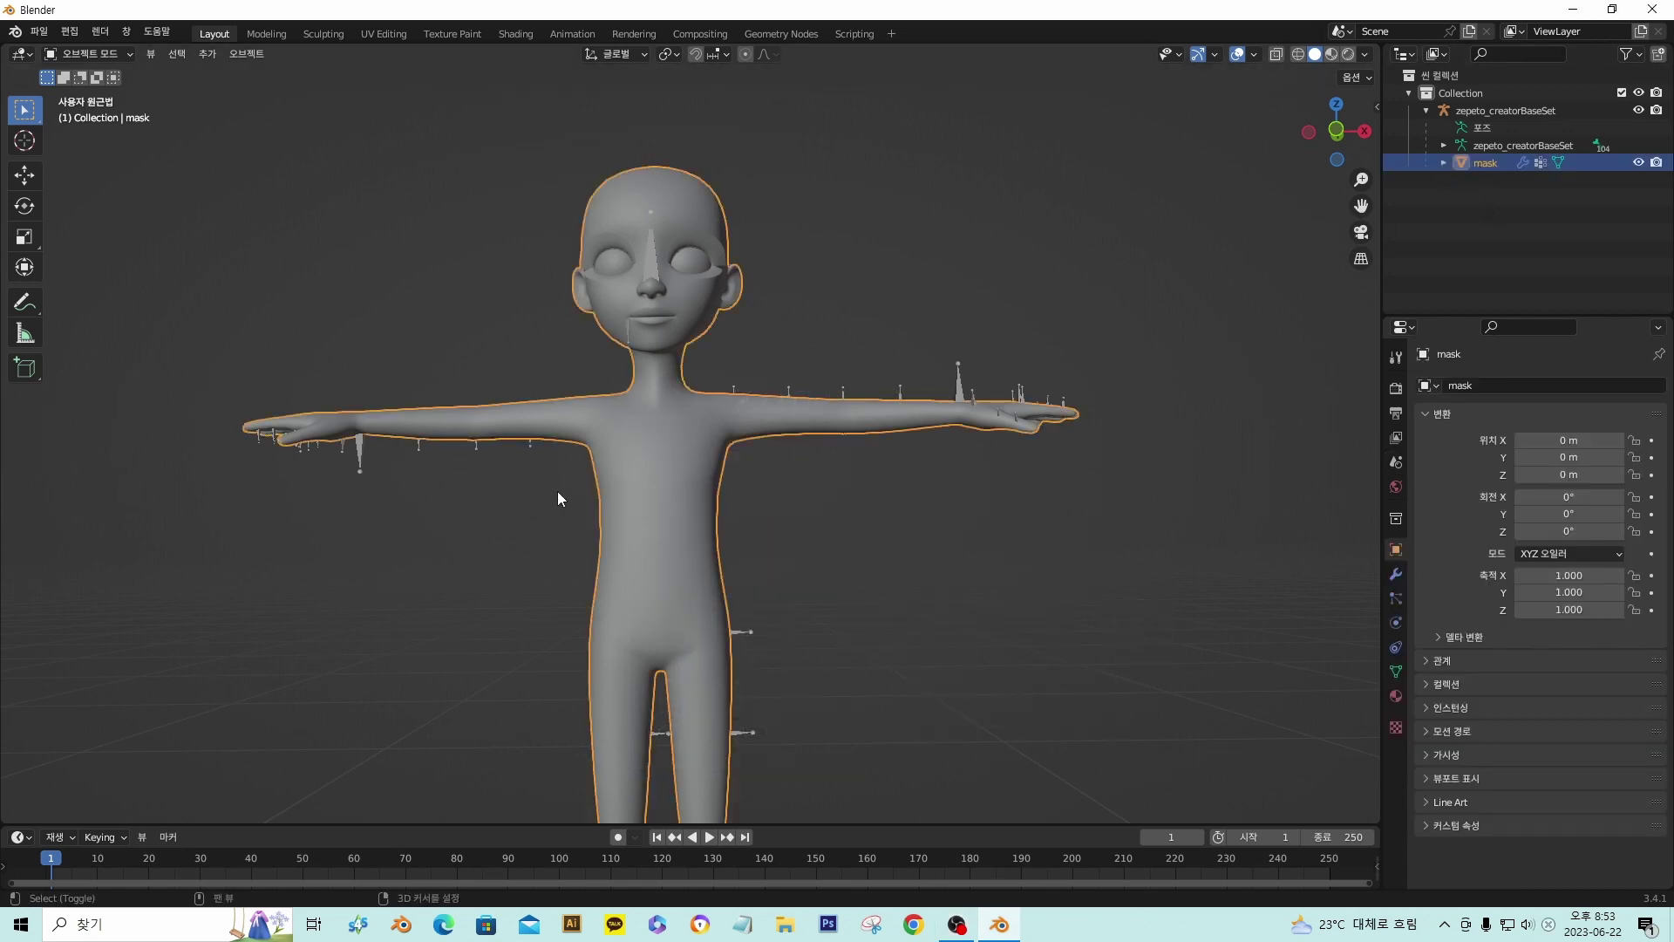
key(shift+d)
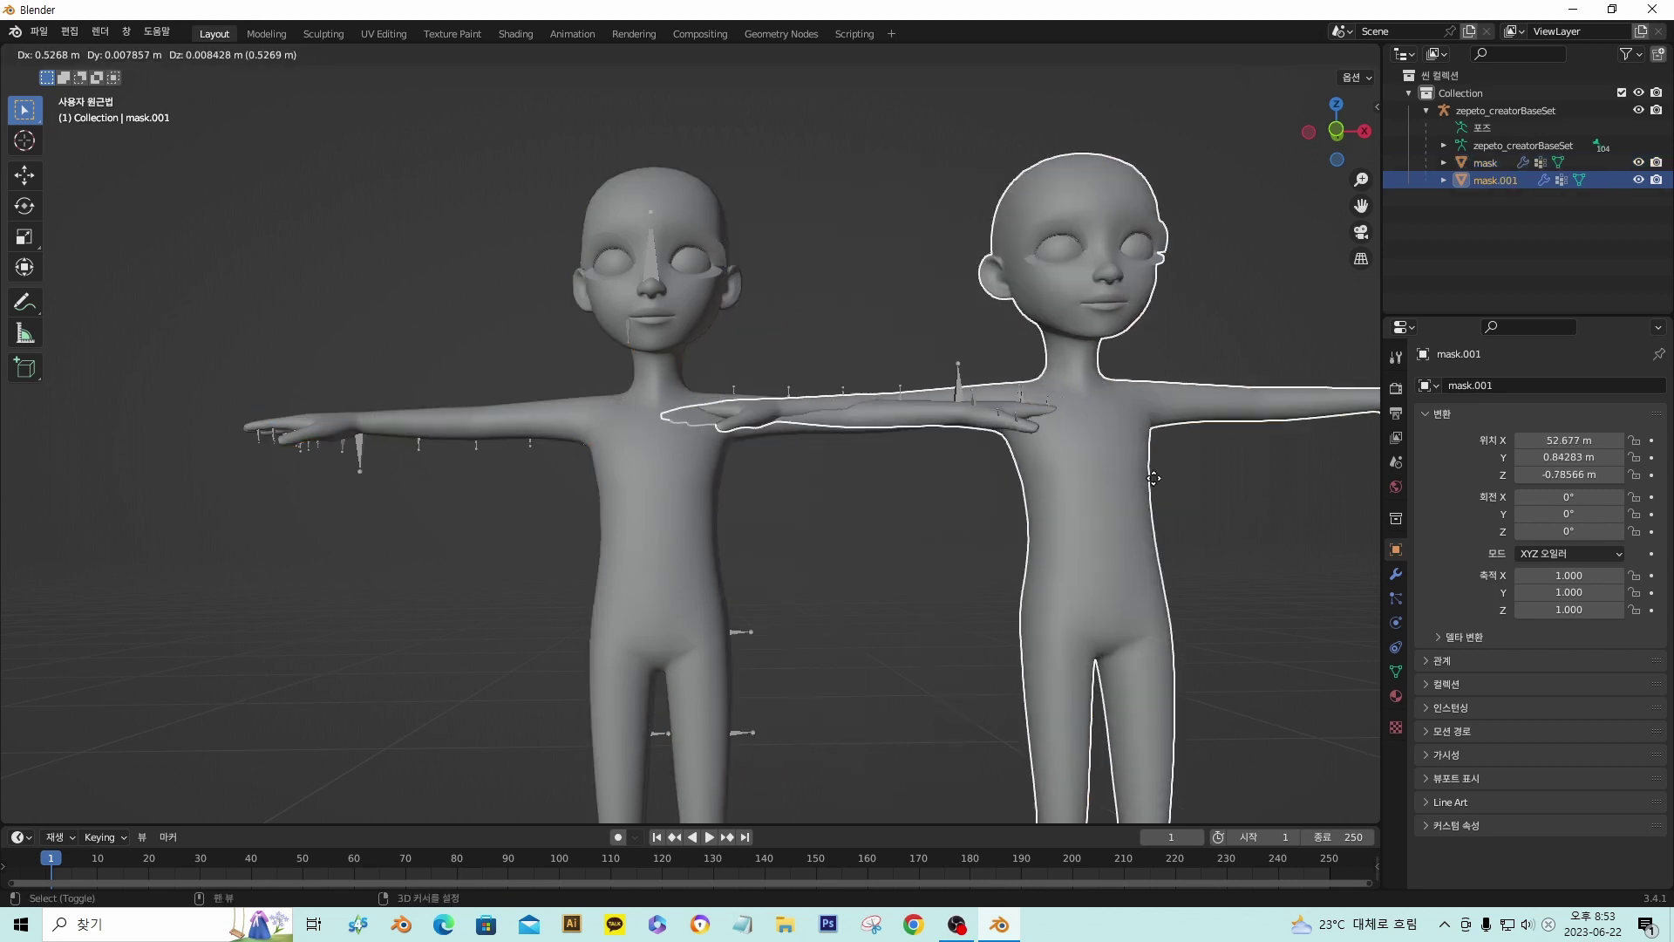
right_click(1204, 412)
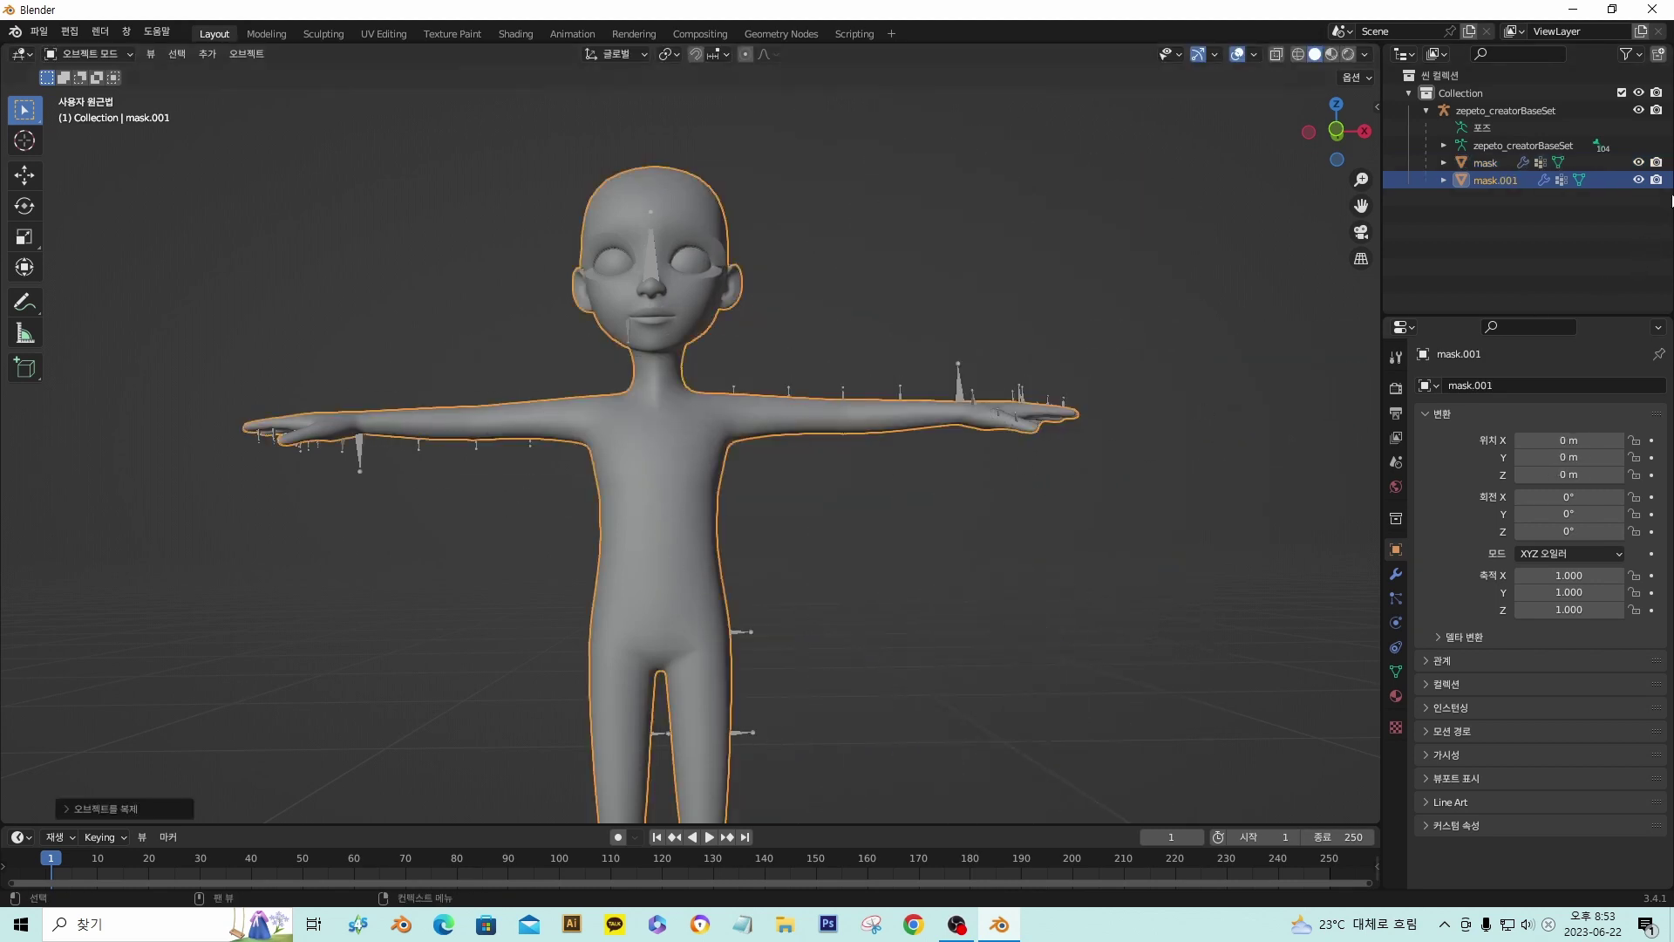
click(1639, 163)
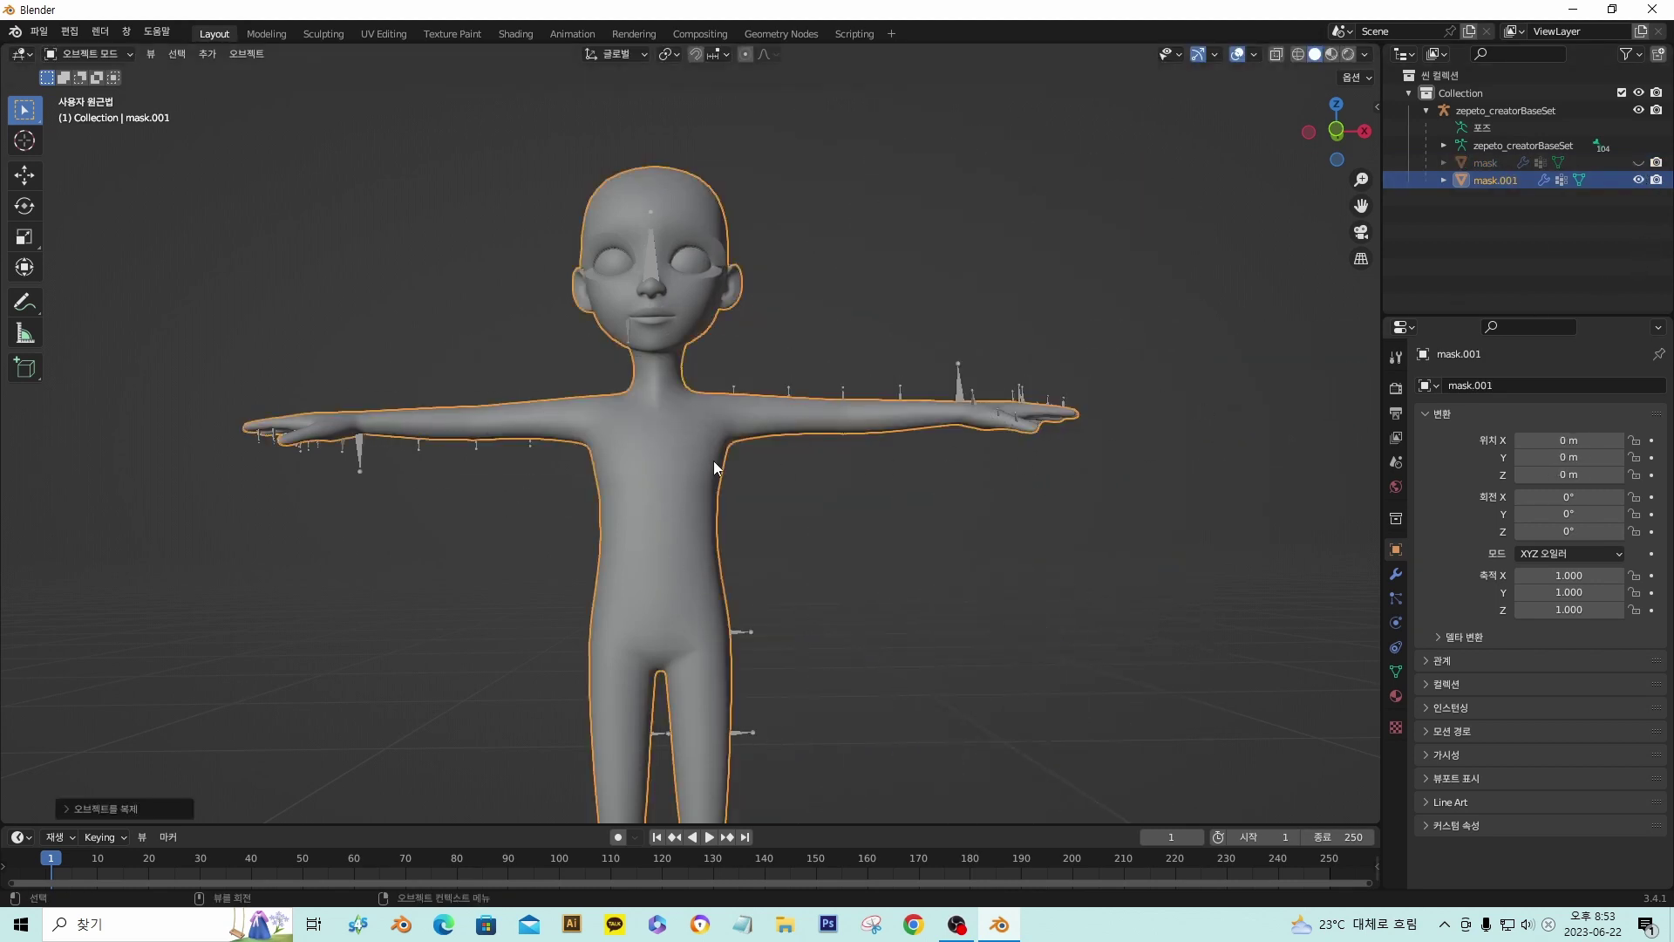
- Select the edge loops under the jaw, at both wrists and around the hips of mask.001, and rip them in place
key(Tab)
scroll(706, 412, up, 5)
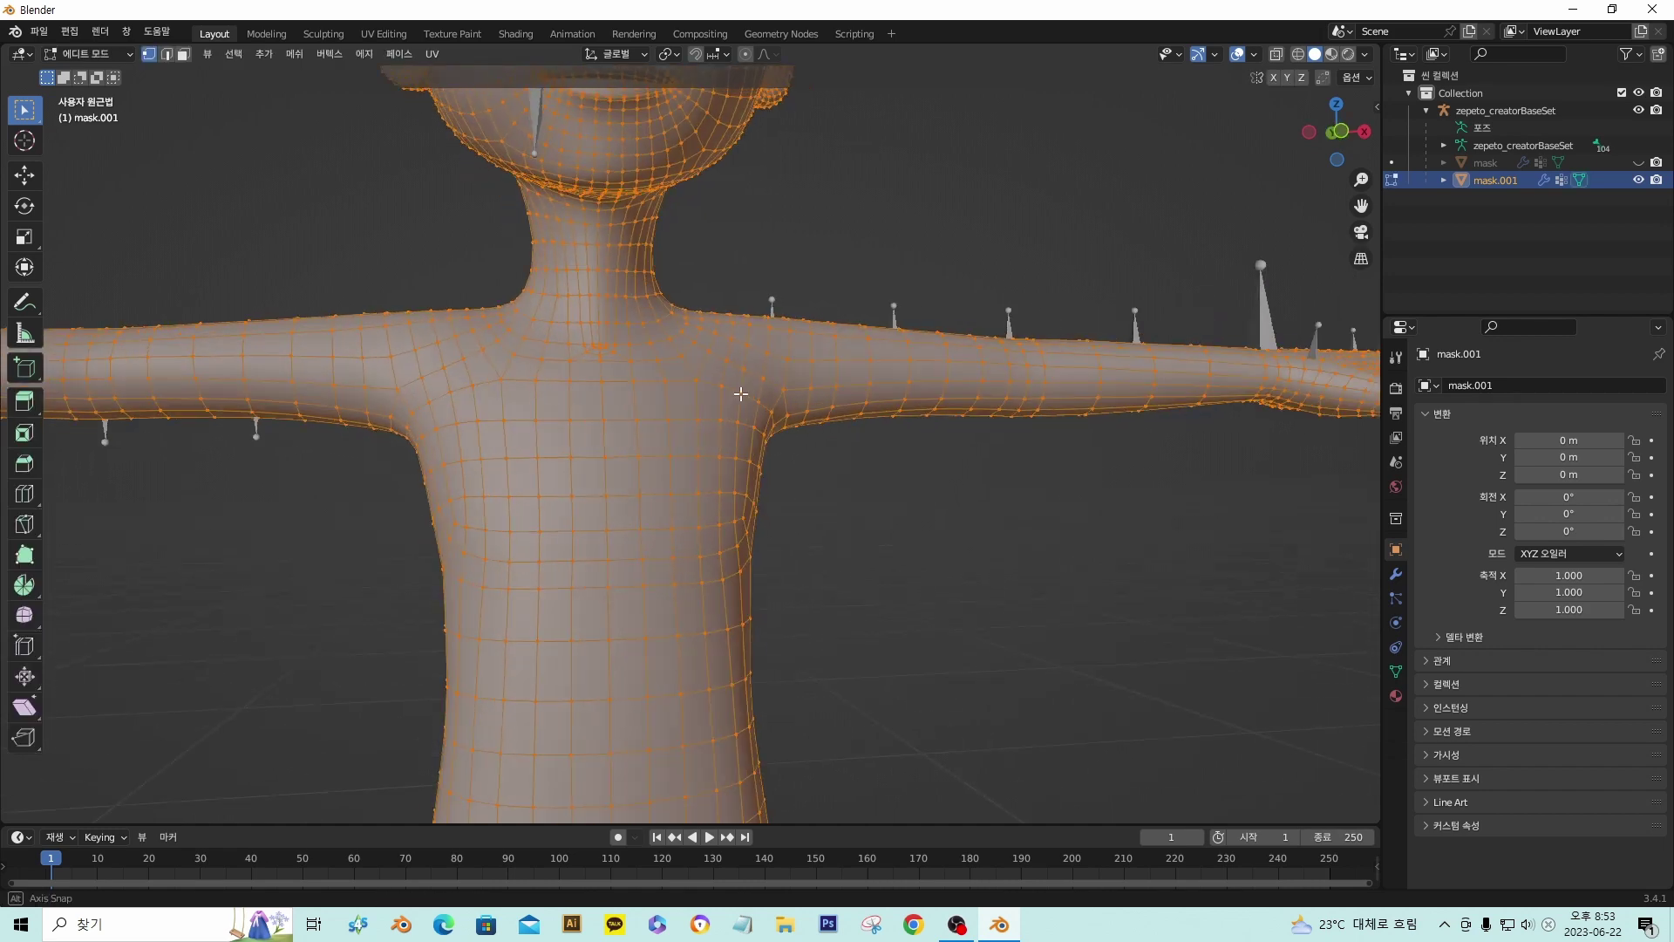
middle_drag(744, 392, 520, 142)
click(493, 154)
alt+click(523, 165)
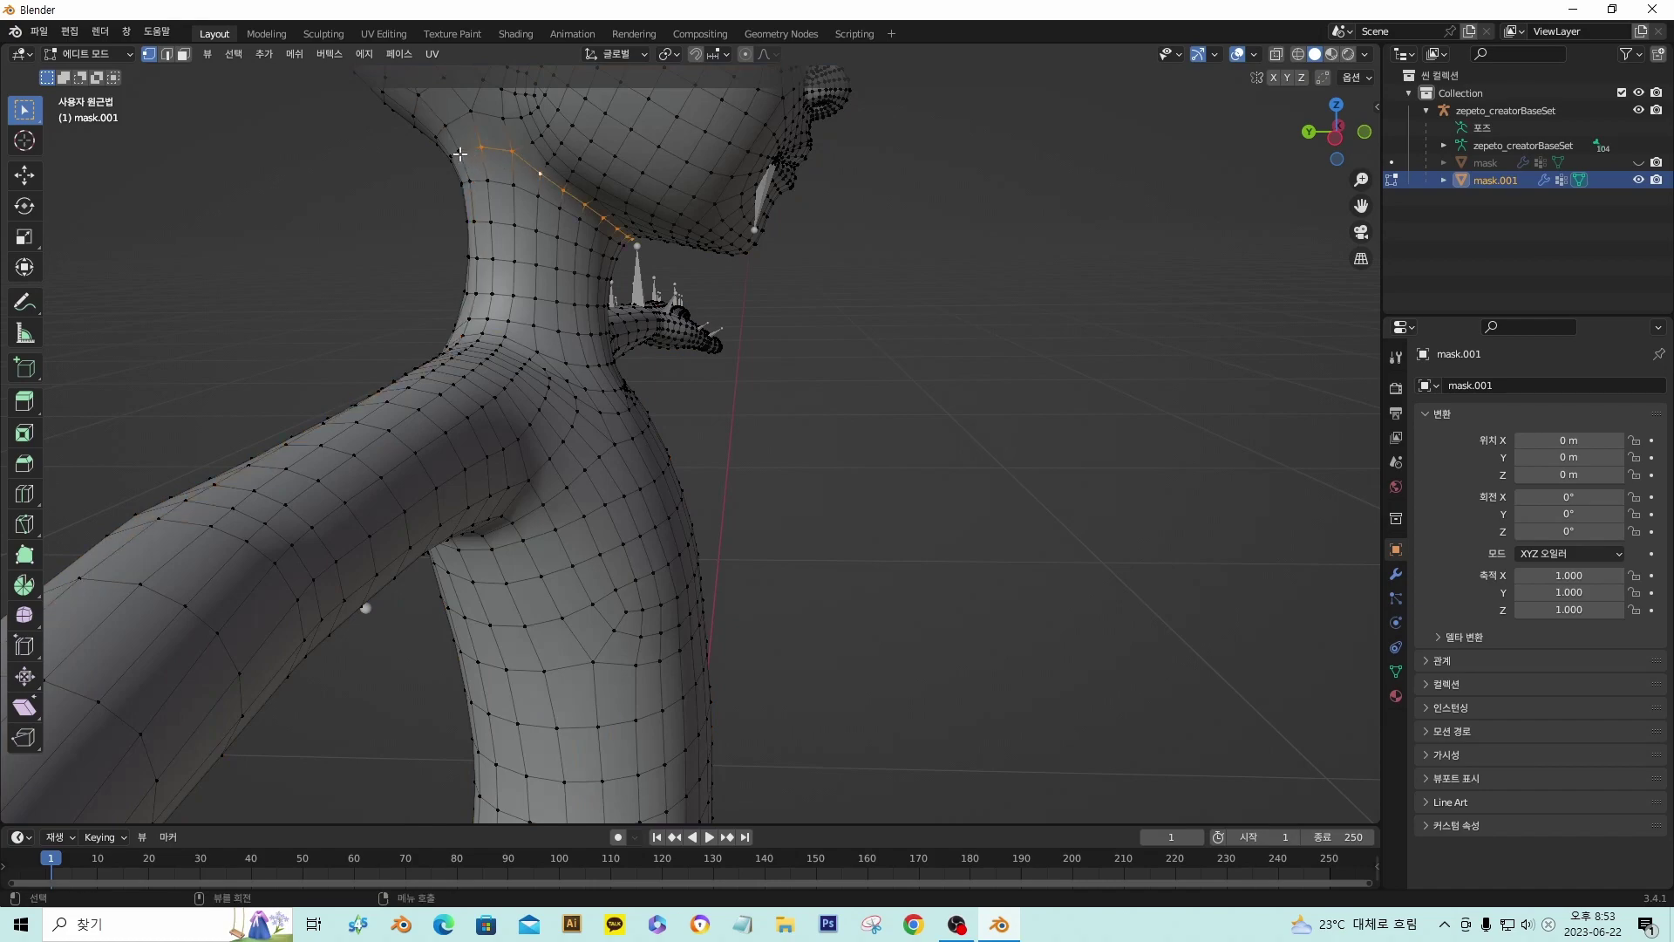
middle_drag(455, 159, 893, 232)
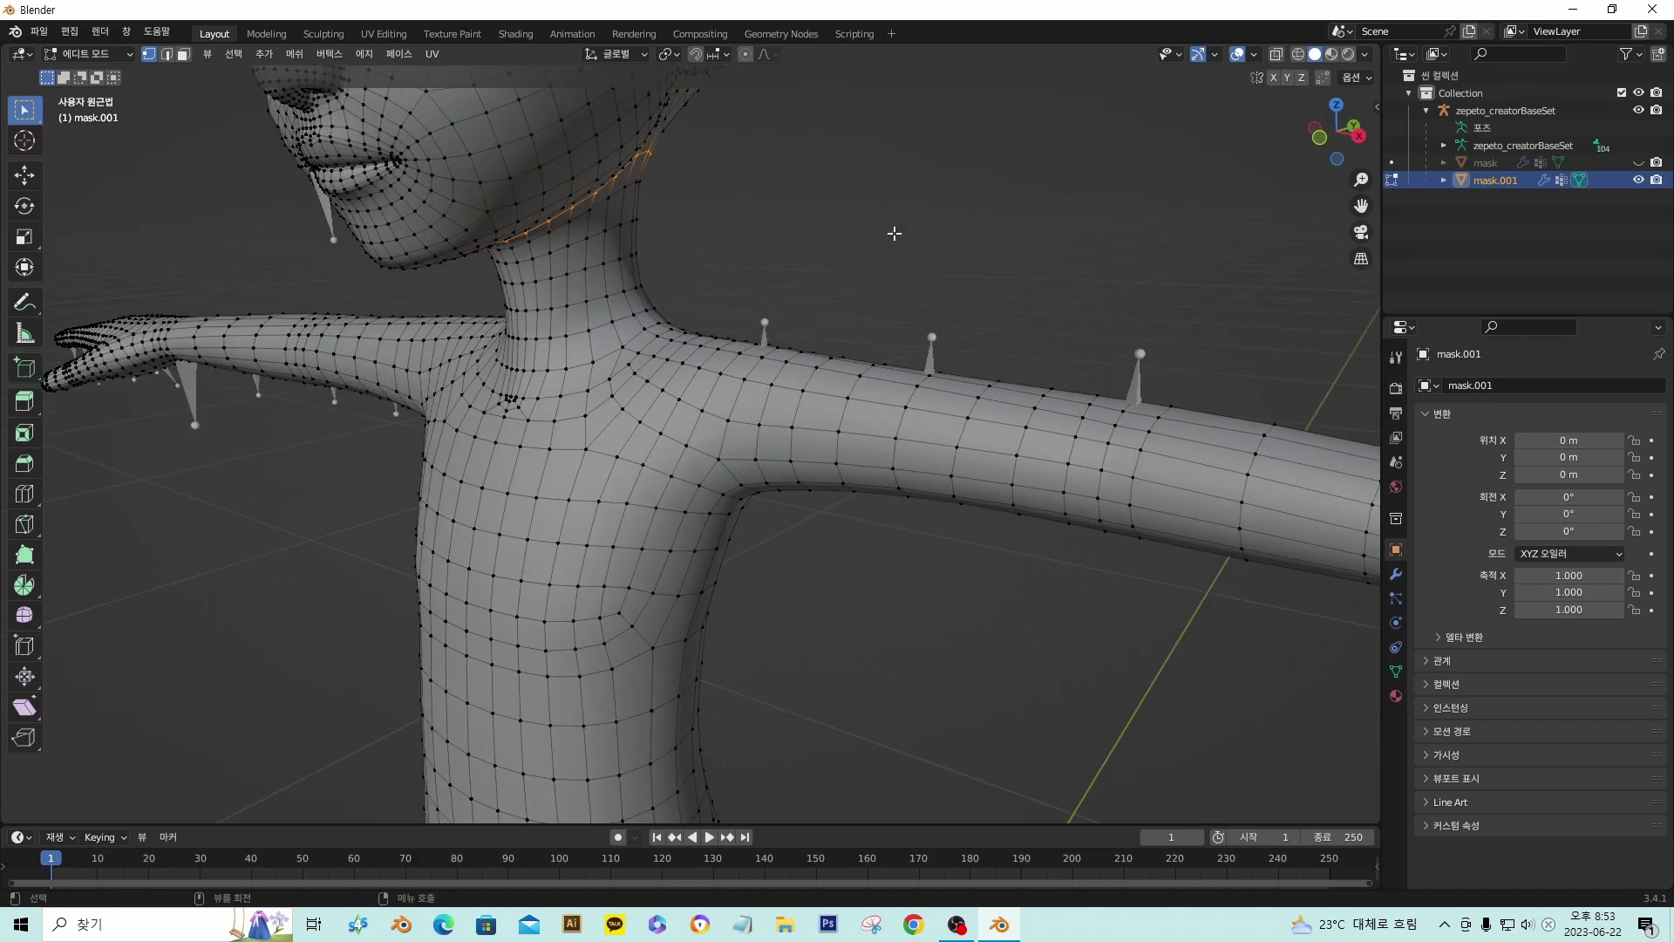
shift+middle_drag(776, 410, 475, 426)
middle_drag(882, 695, 879, 571)
alt+click(1020, 526)
scroll(877, 576, up, 4)
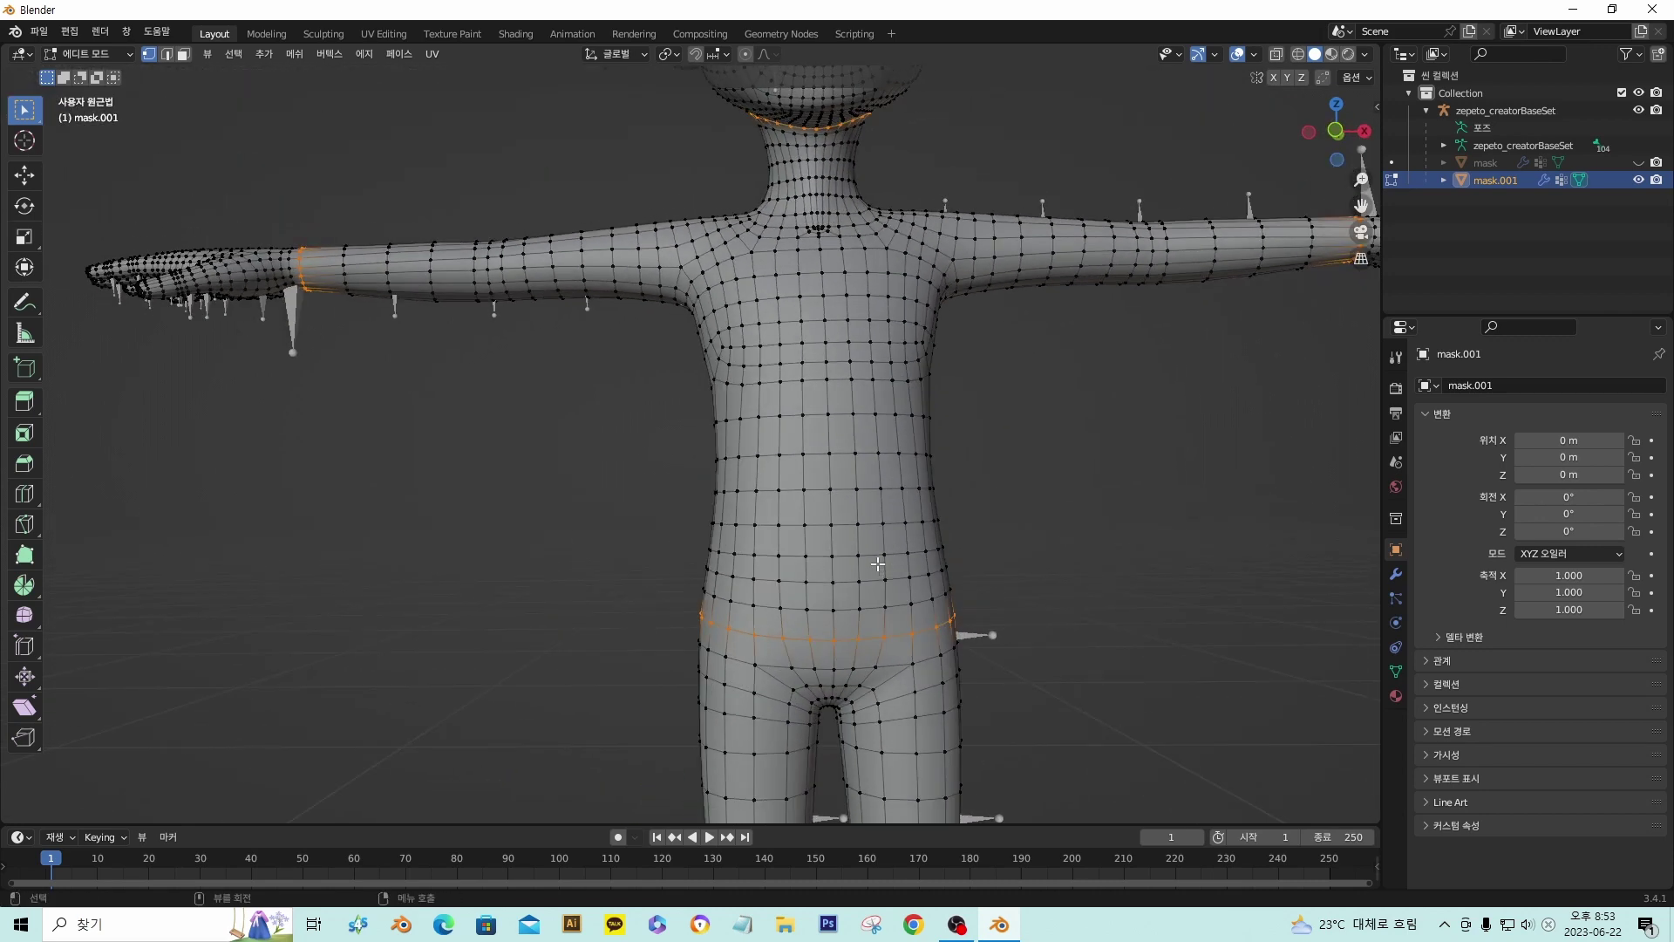
key(g)
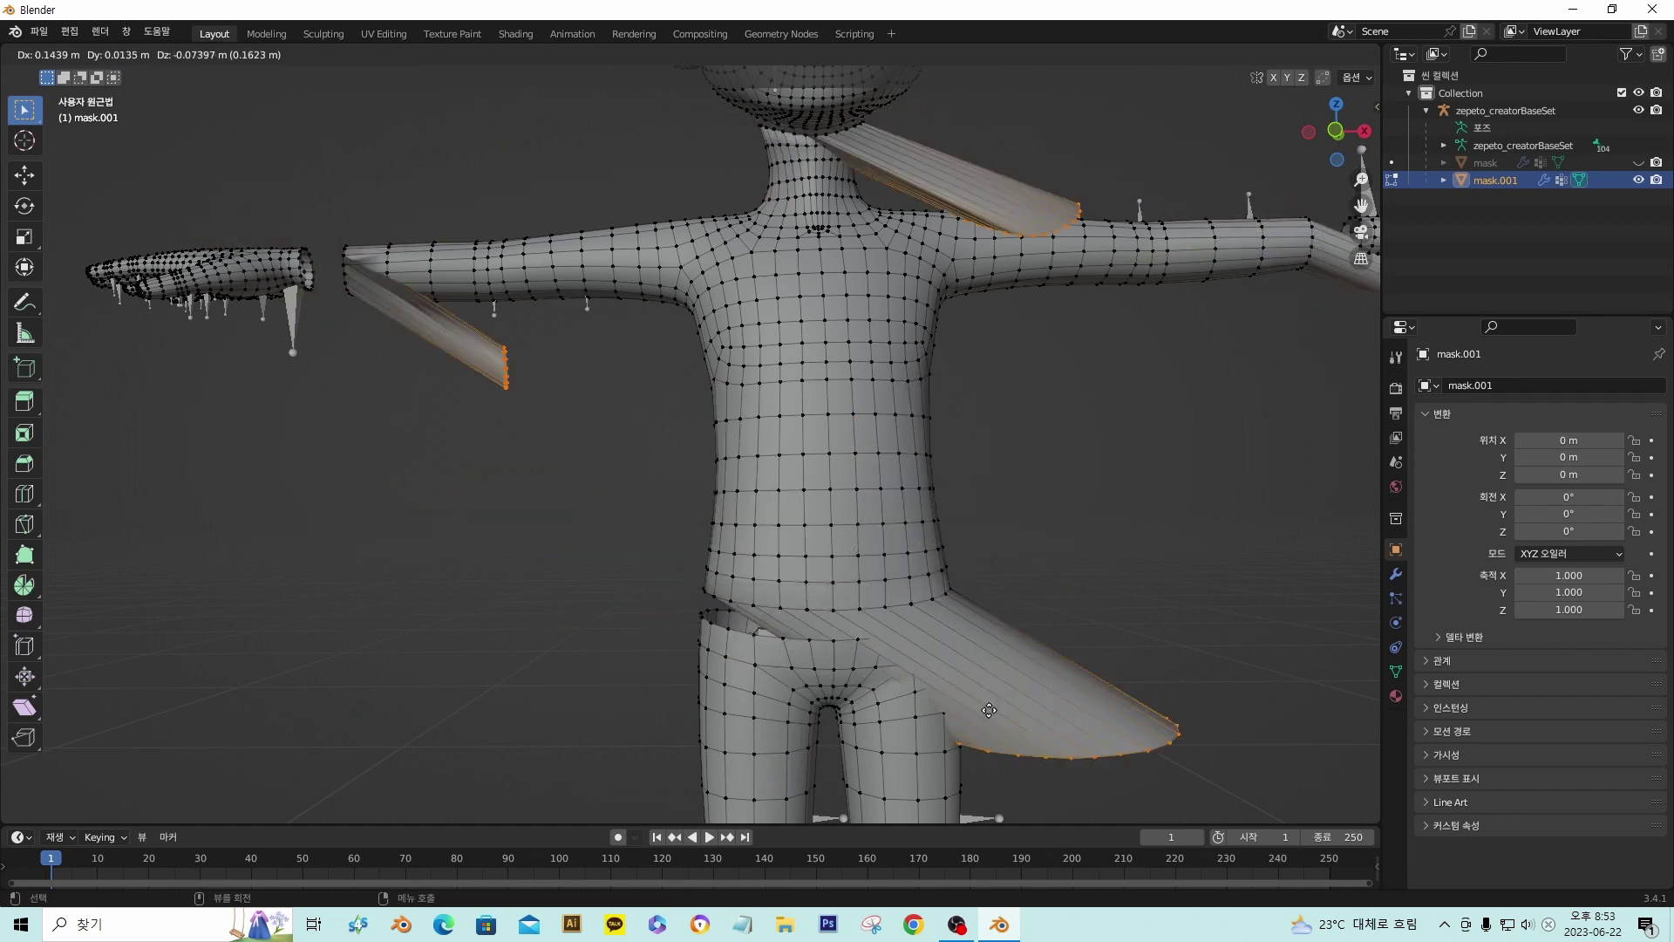
key(Escape)
- Select the linked neck, torso and arms portion and separate it into its own object by selection
key(ctrl+l)
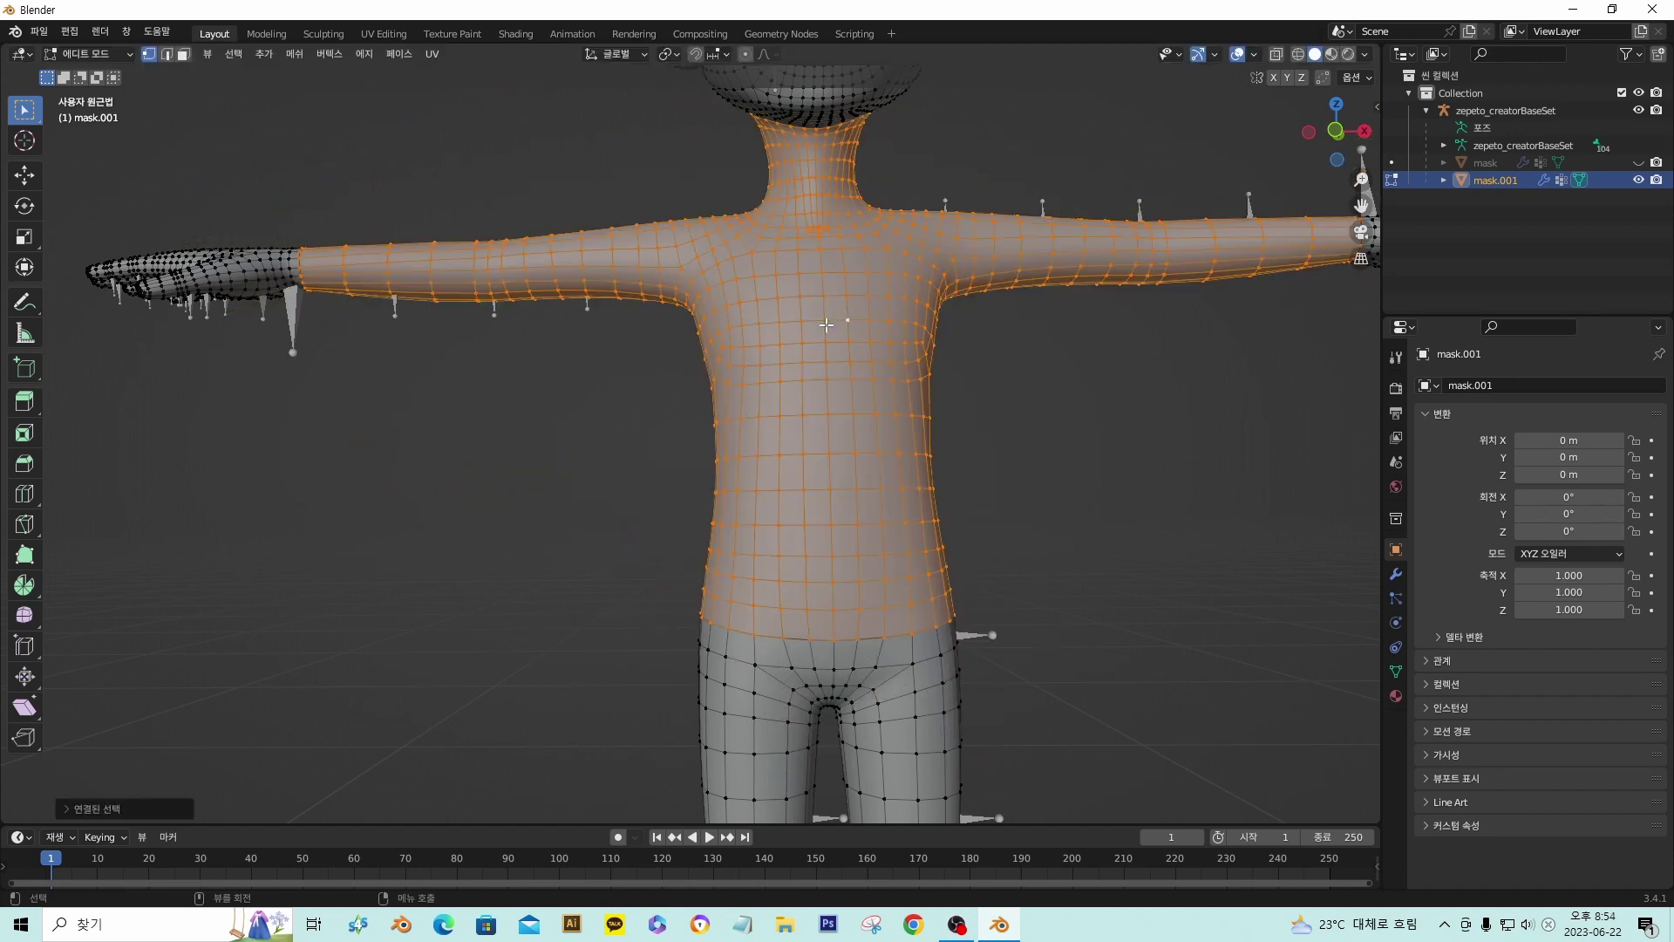
key(p)
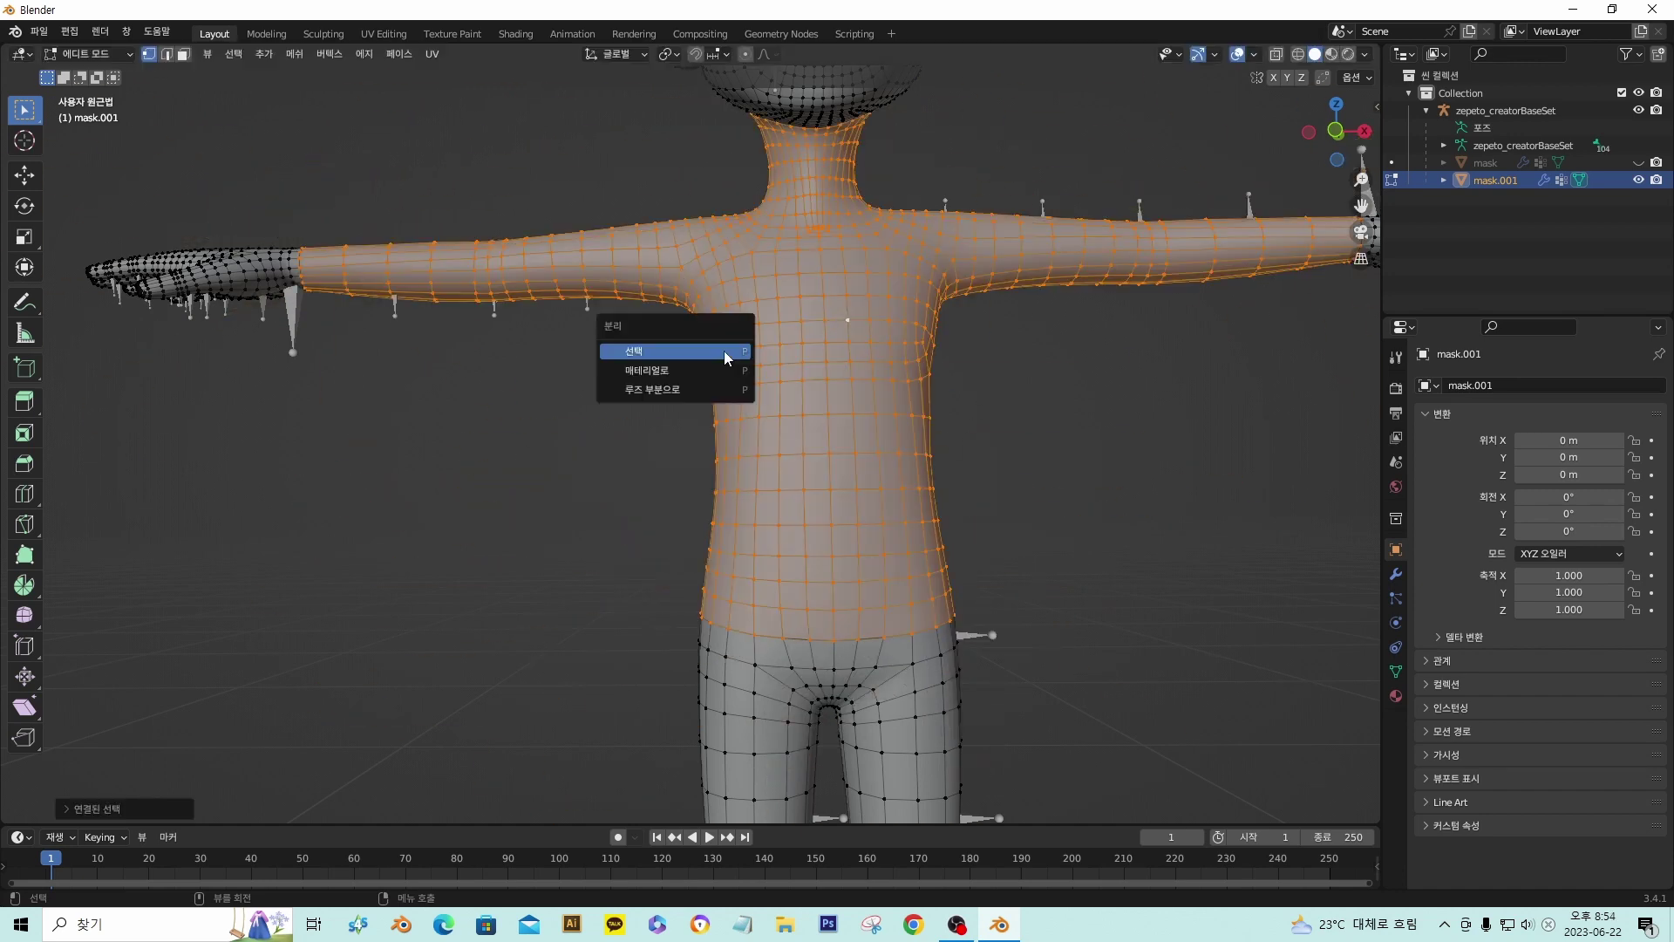
click(724, 351)
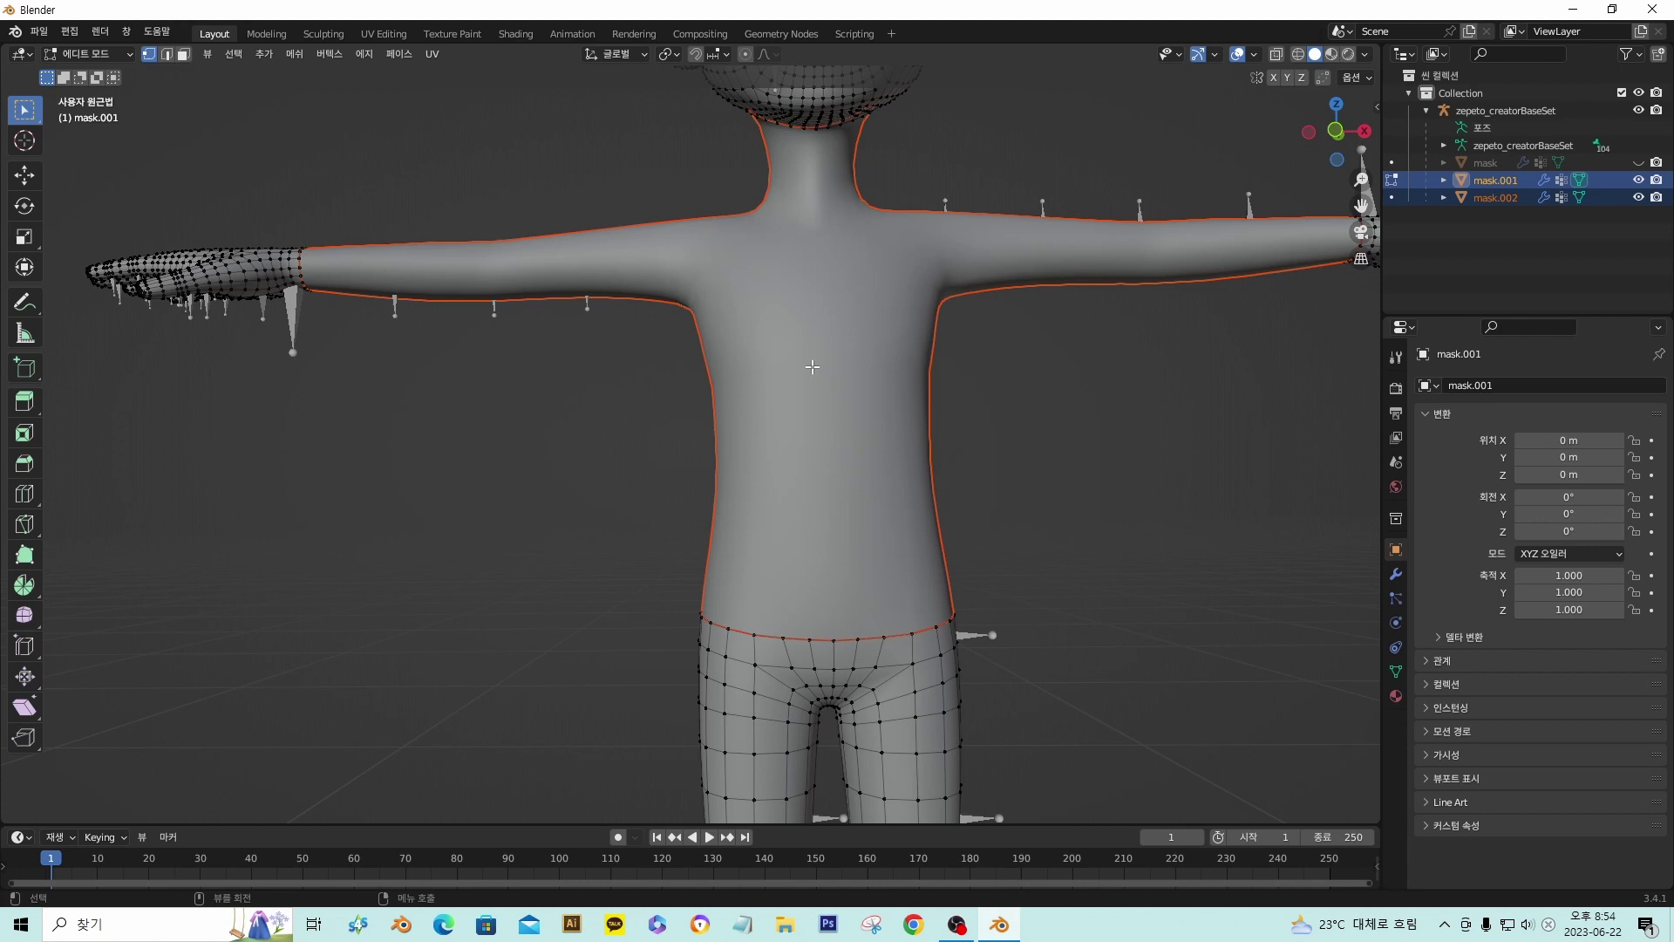
- Return to Object Mode and delete mask.001, the leftover head, hands and legs
click(1393, 185)
click(1512, 181)
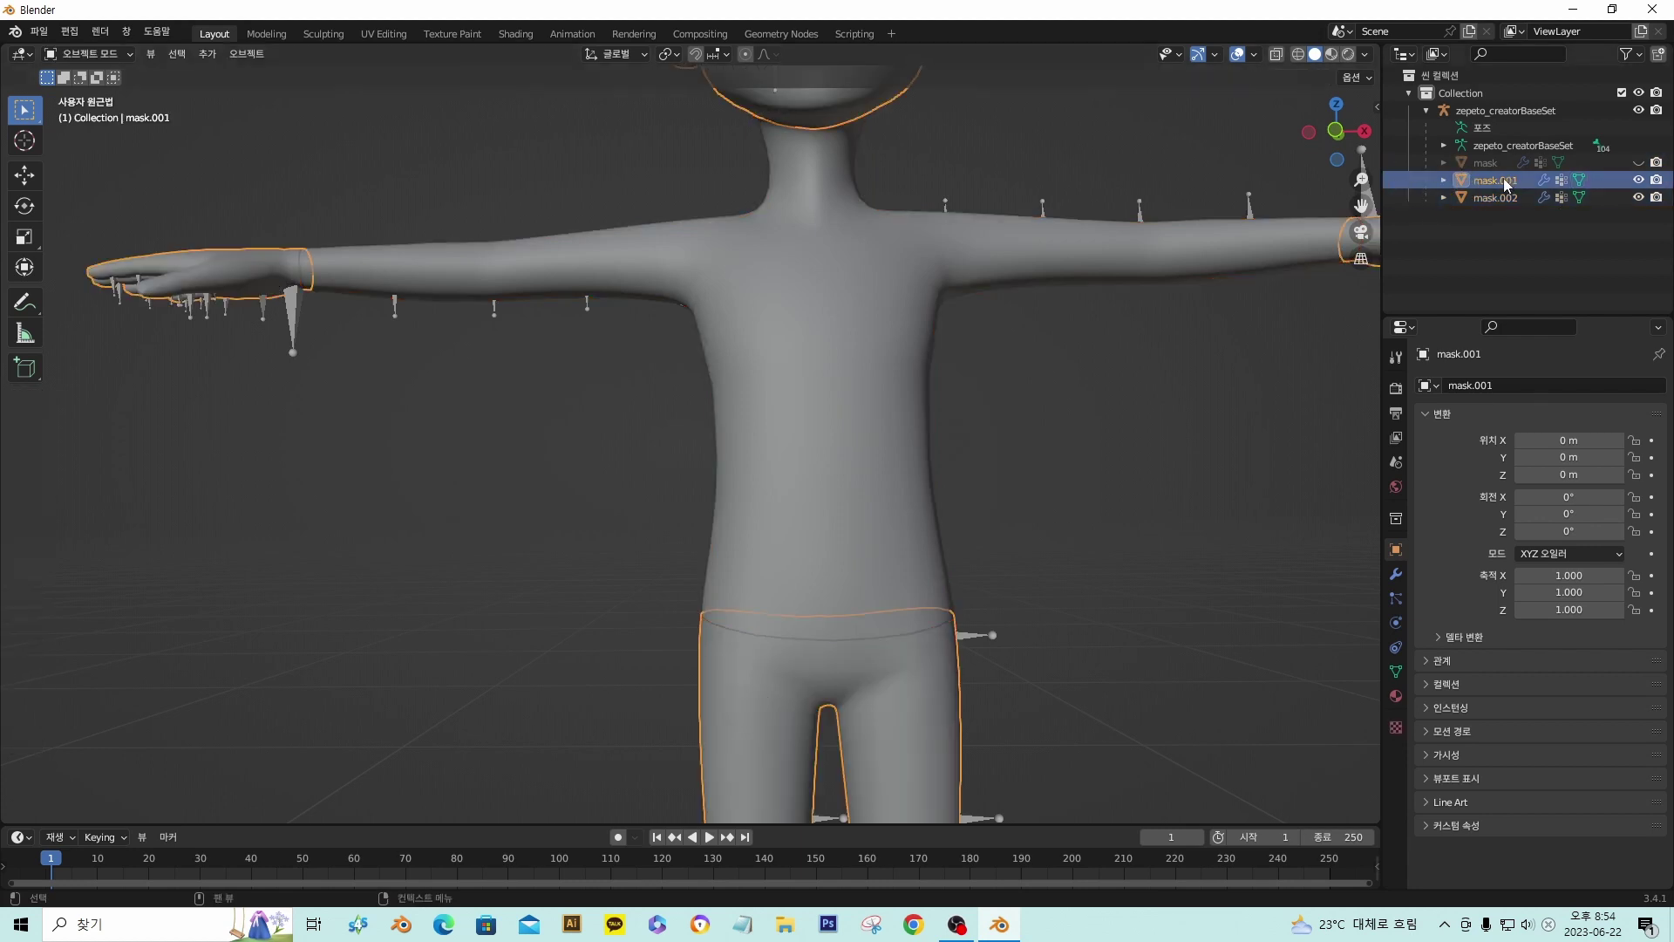
key(Delete)
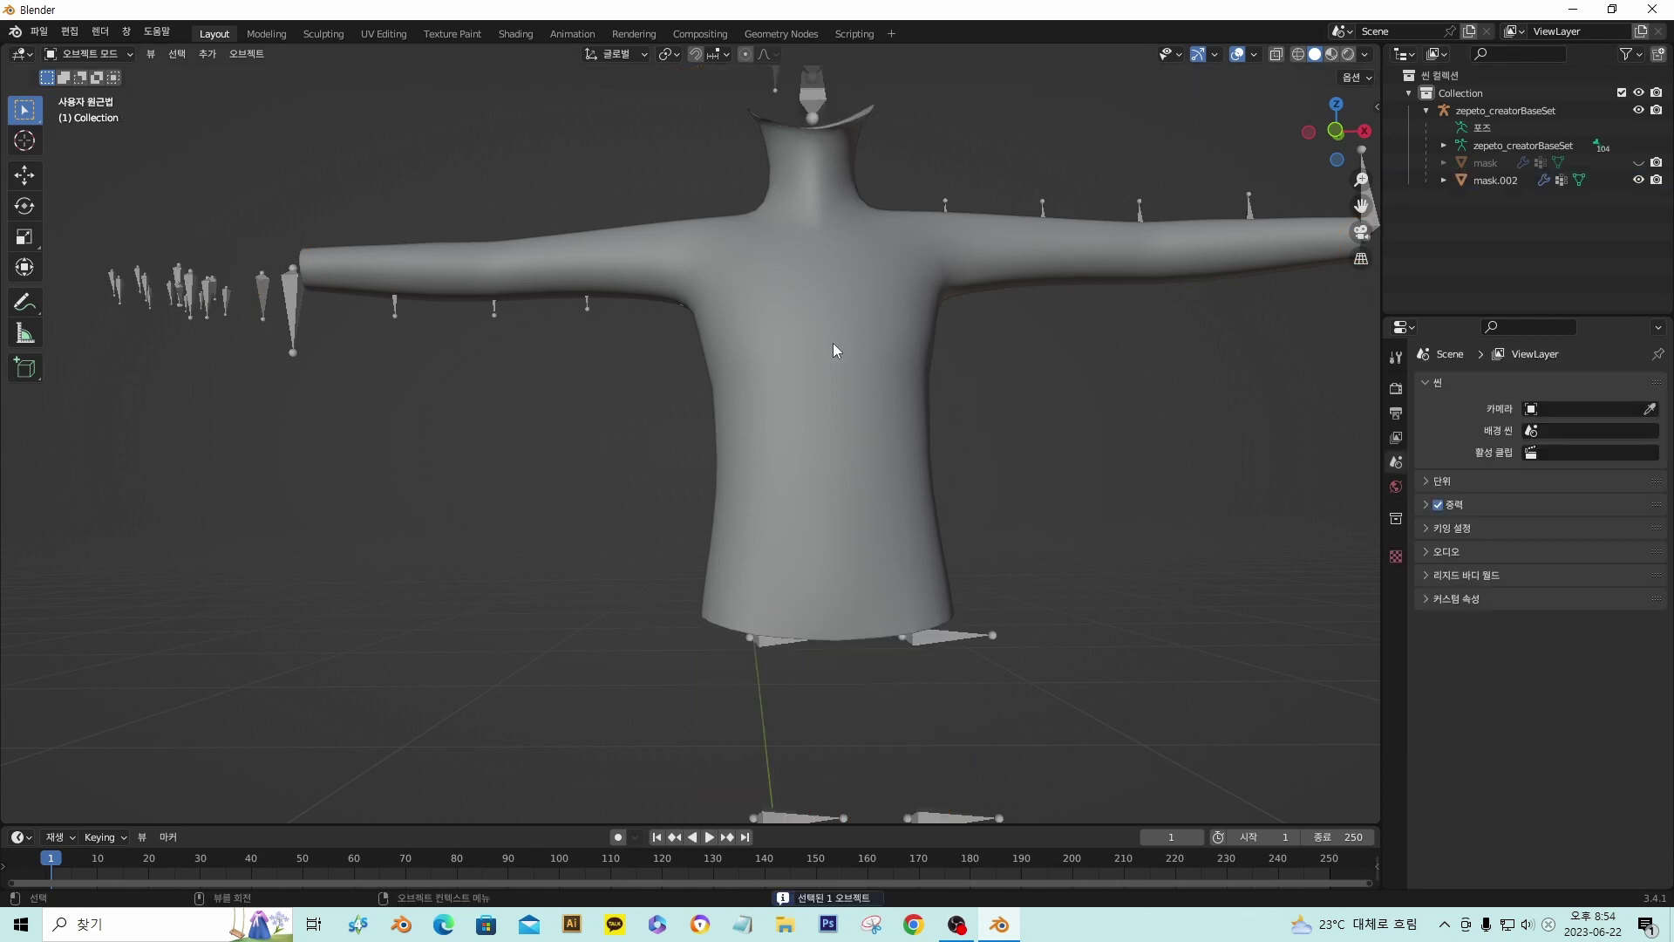
- Open mask.002 for mesh editing and select the edge loop just below the top rim of the neck
click(1494, 181)
key(Tab)
scroll(829, 324, up, 5)
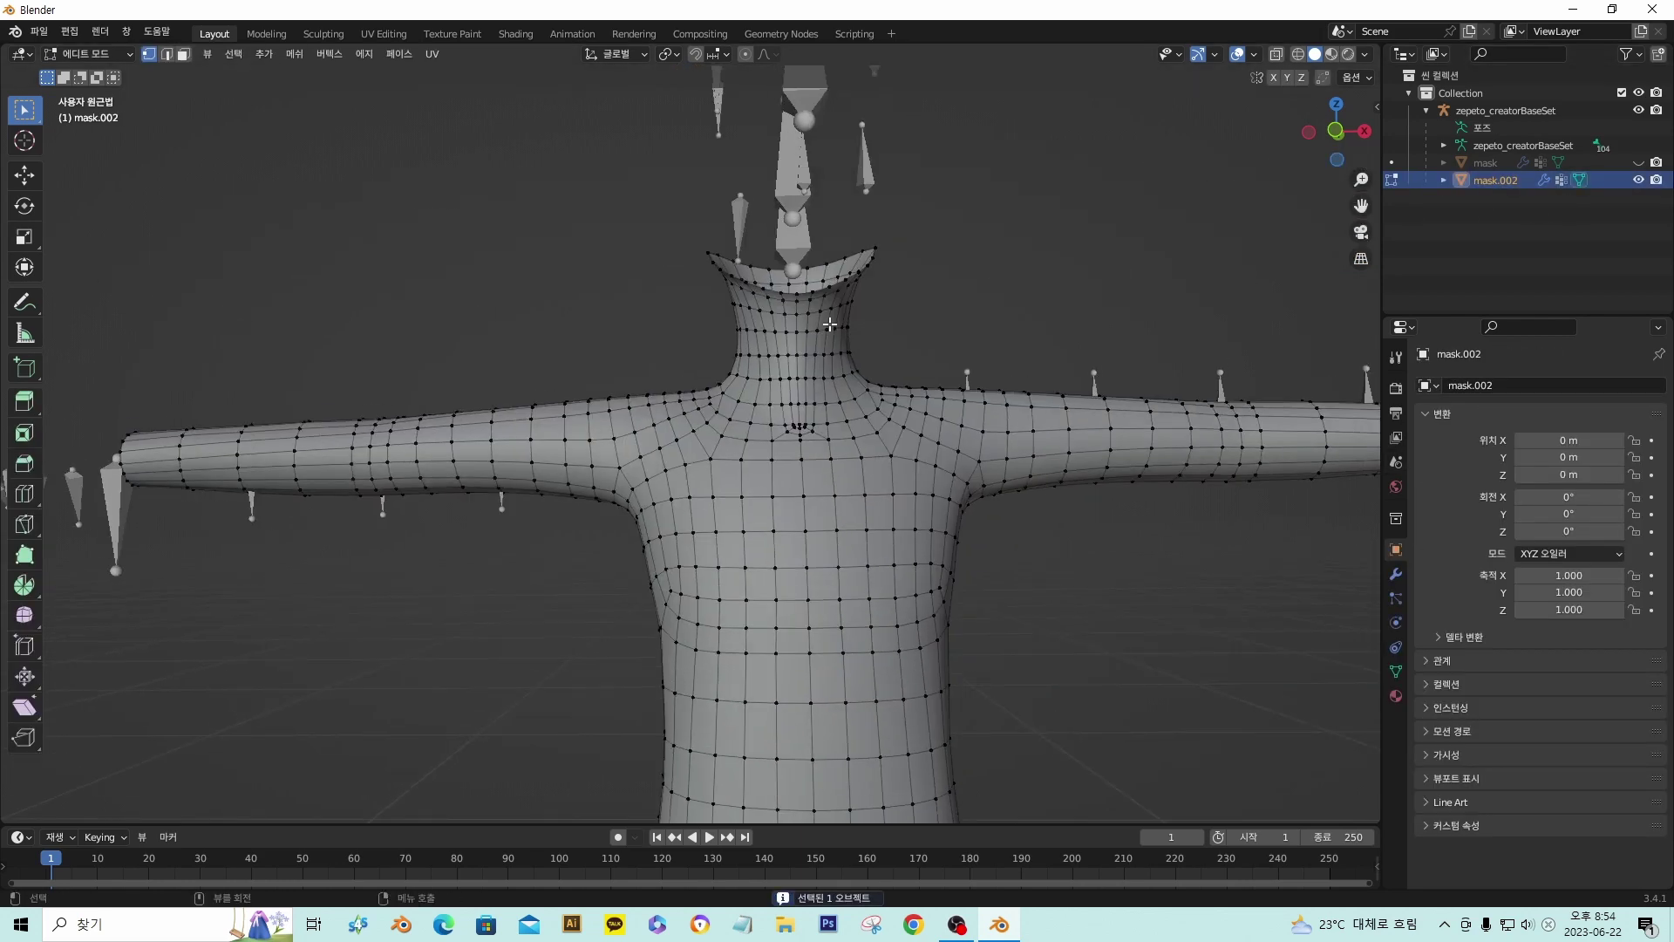
middle_drag(829, 325, 599, 215)
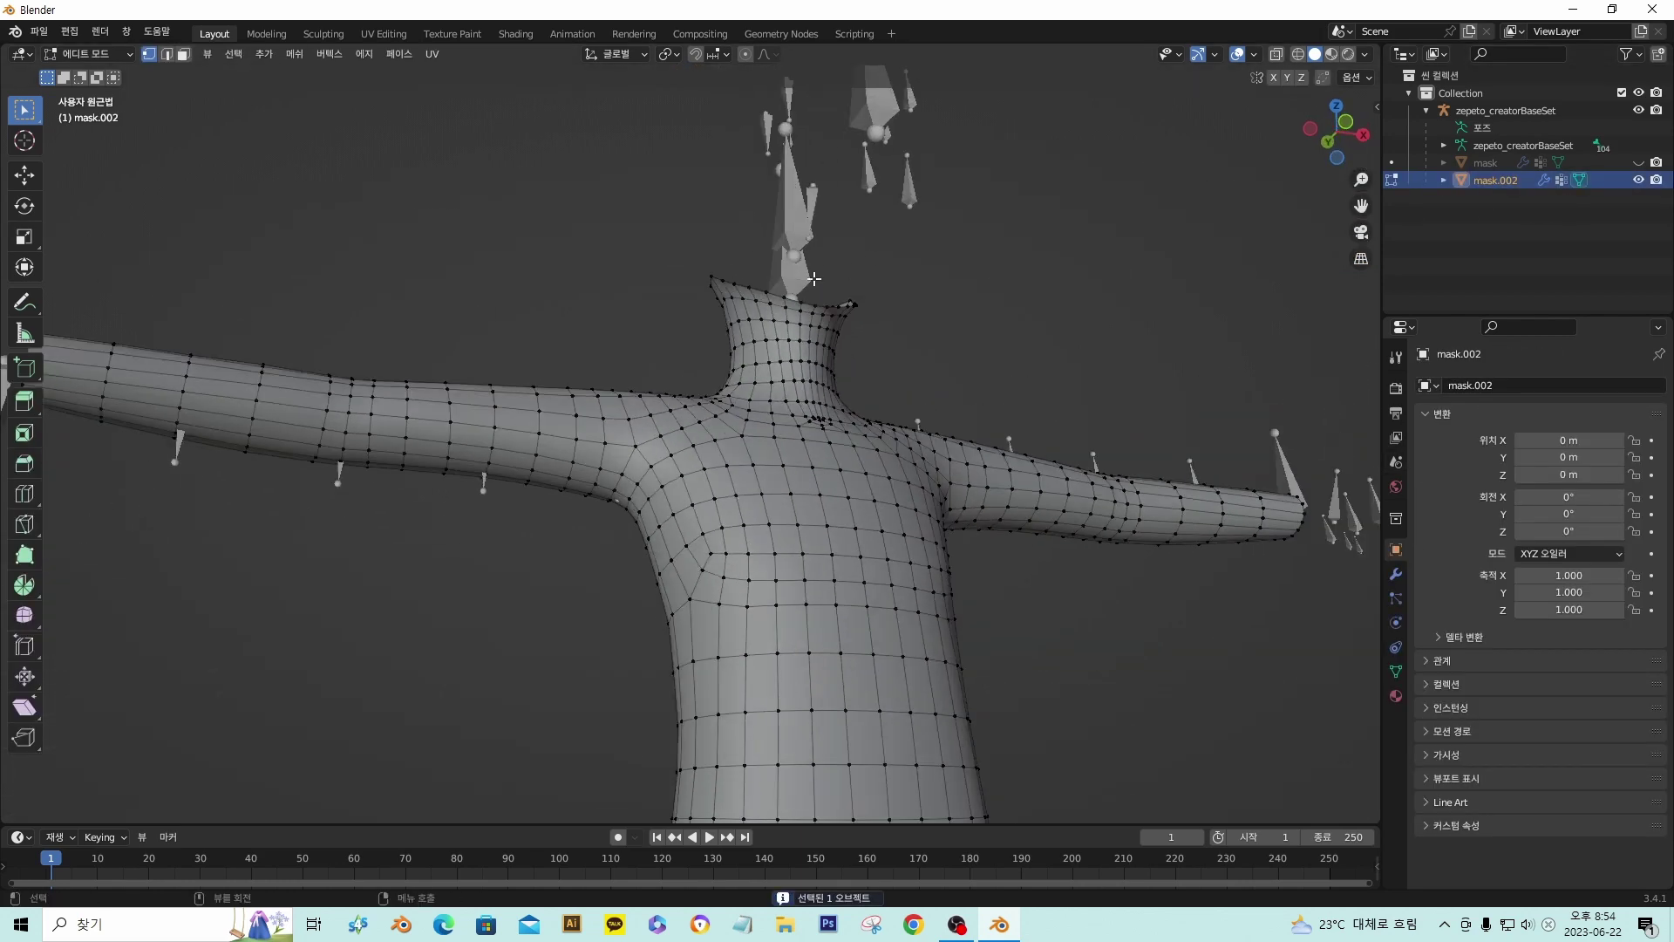
alt+click(754, 304)
key(ctrl+z)
alt+click(765, 307)
middle_drag(765, 307, 959, 401)
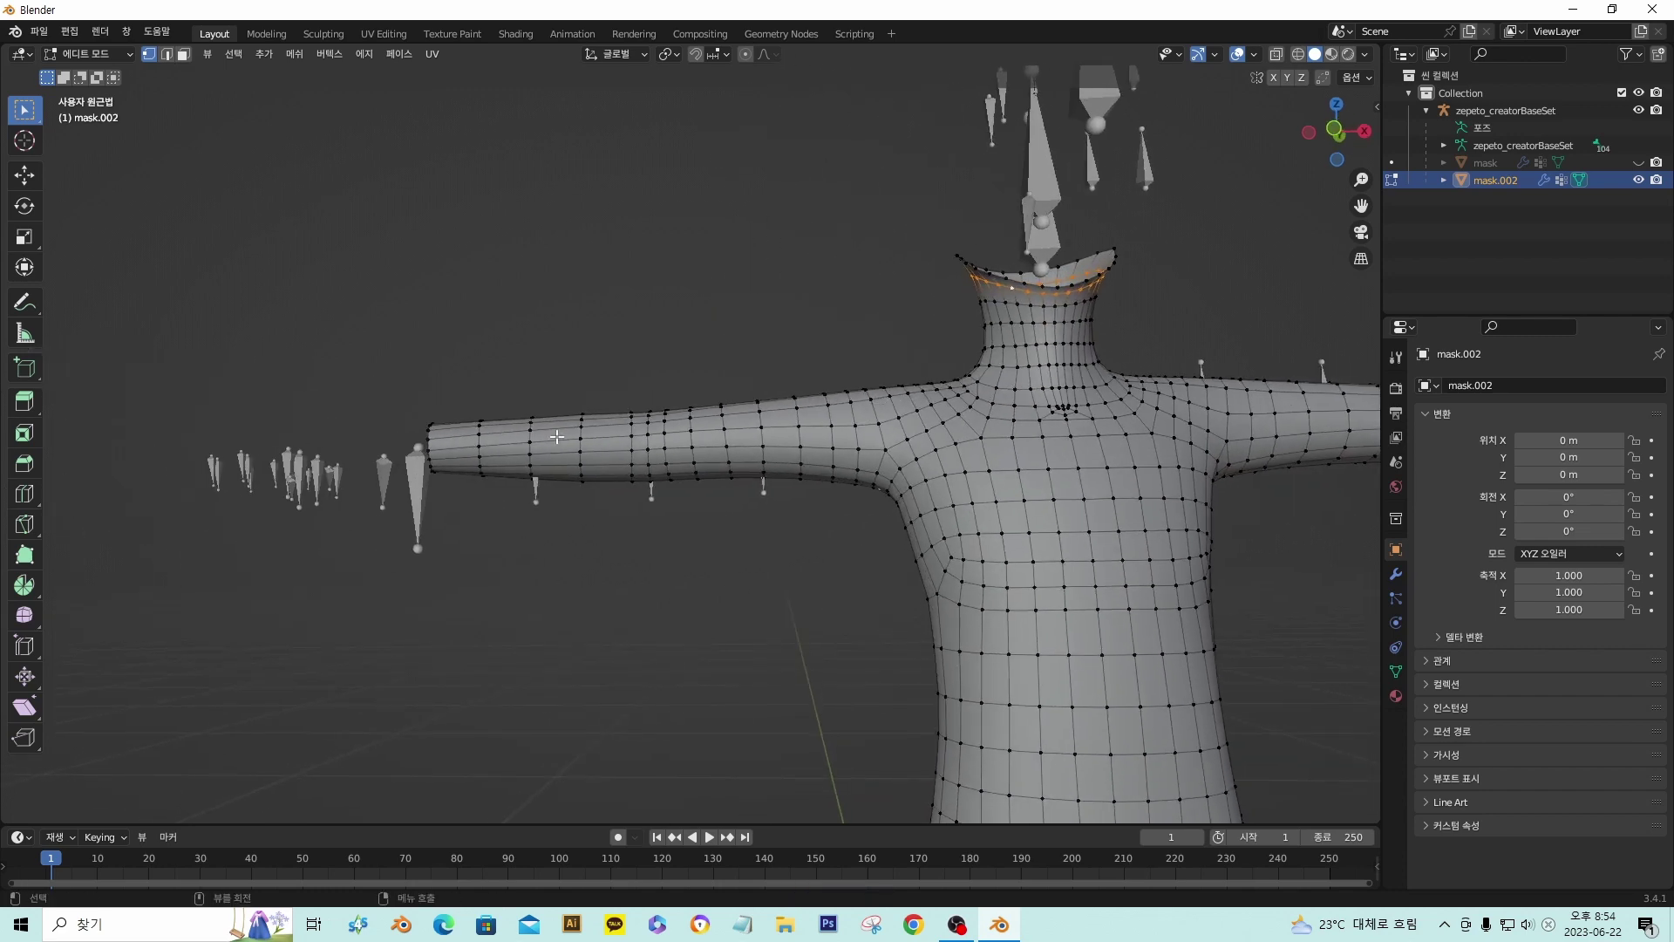
- Add the edge loops one row in from both arm ends to the selection and rip all the loops in place
ctrl+click(478, 443)
ctrl+scroll(995, 446, down, 8)
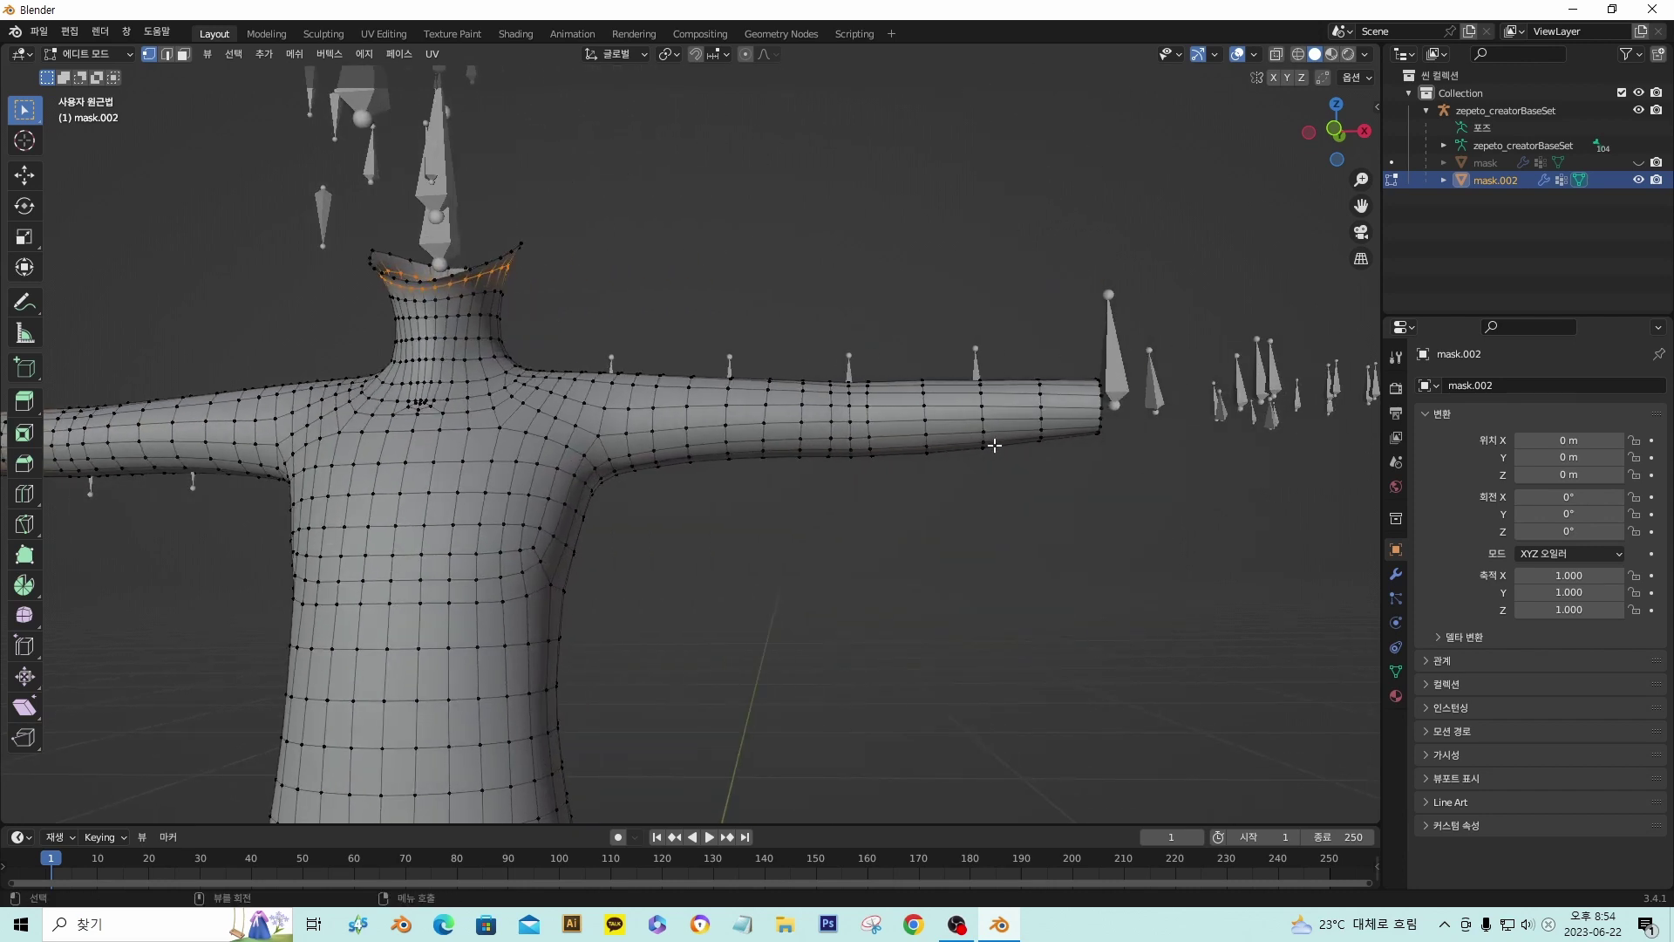
alt+shift+click(1042, 402)
middle_drag(1010, 407, 968, 388)
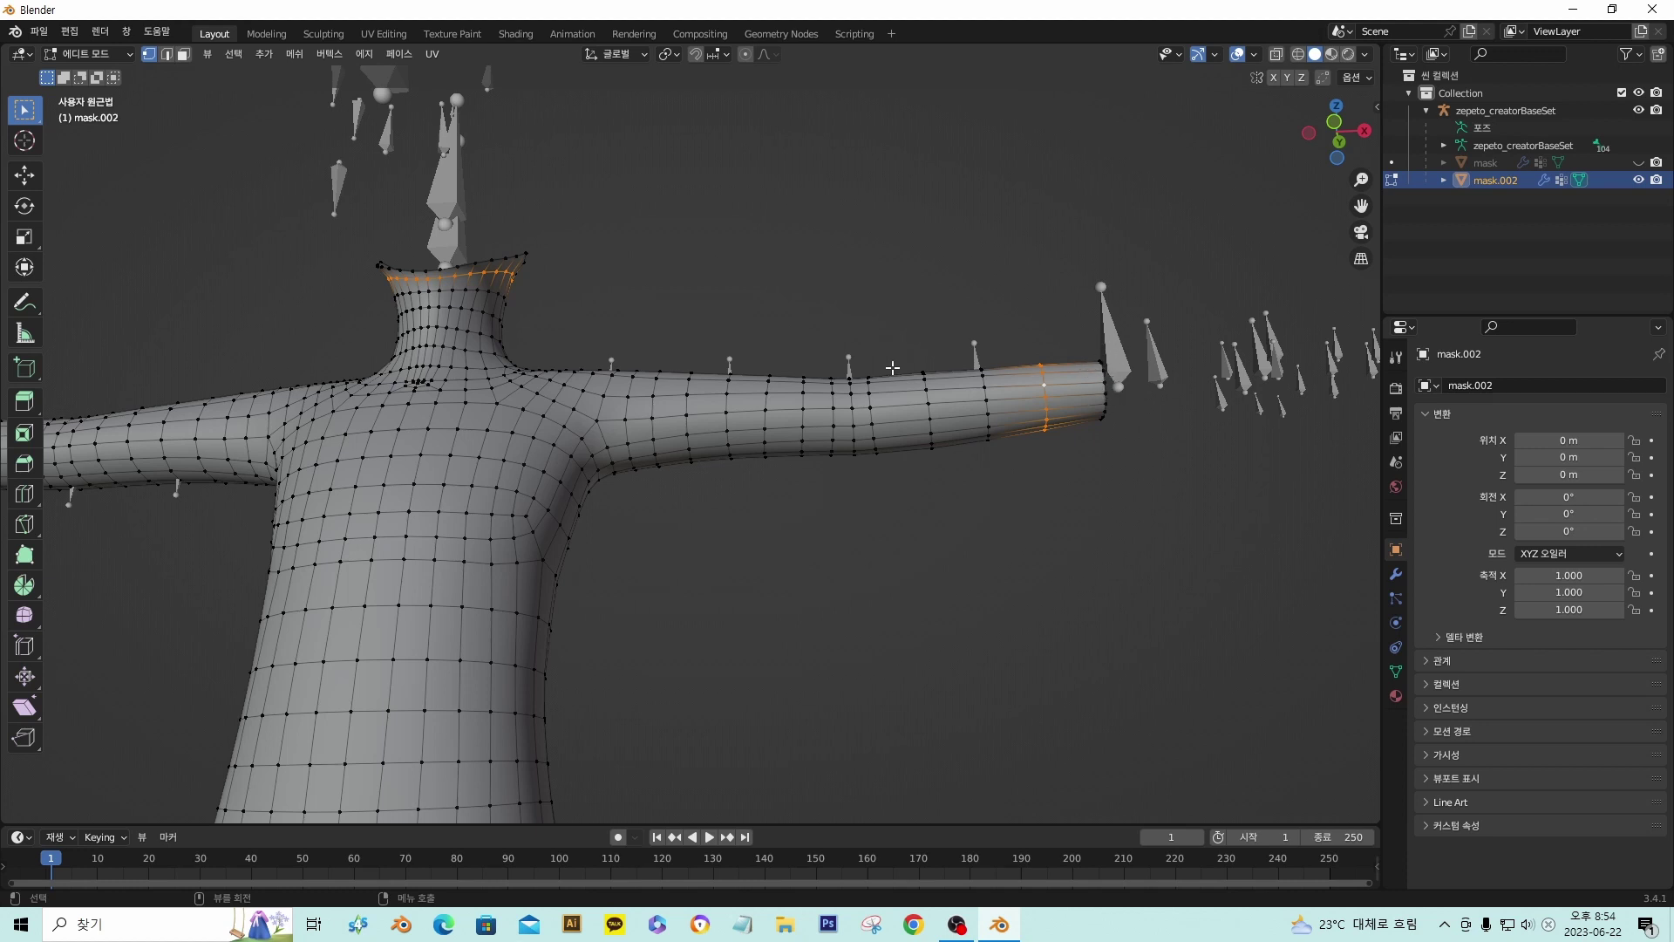
key(v)
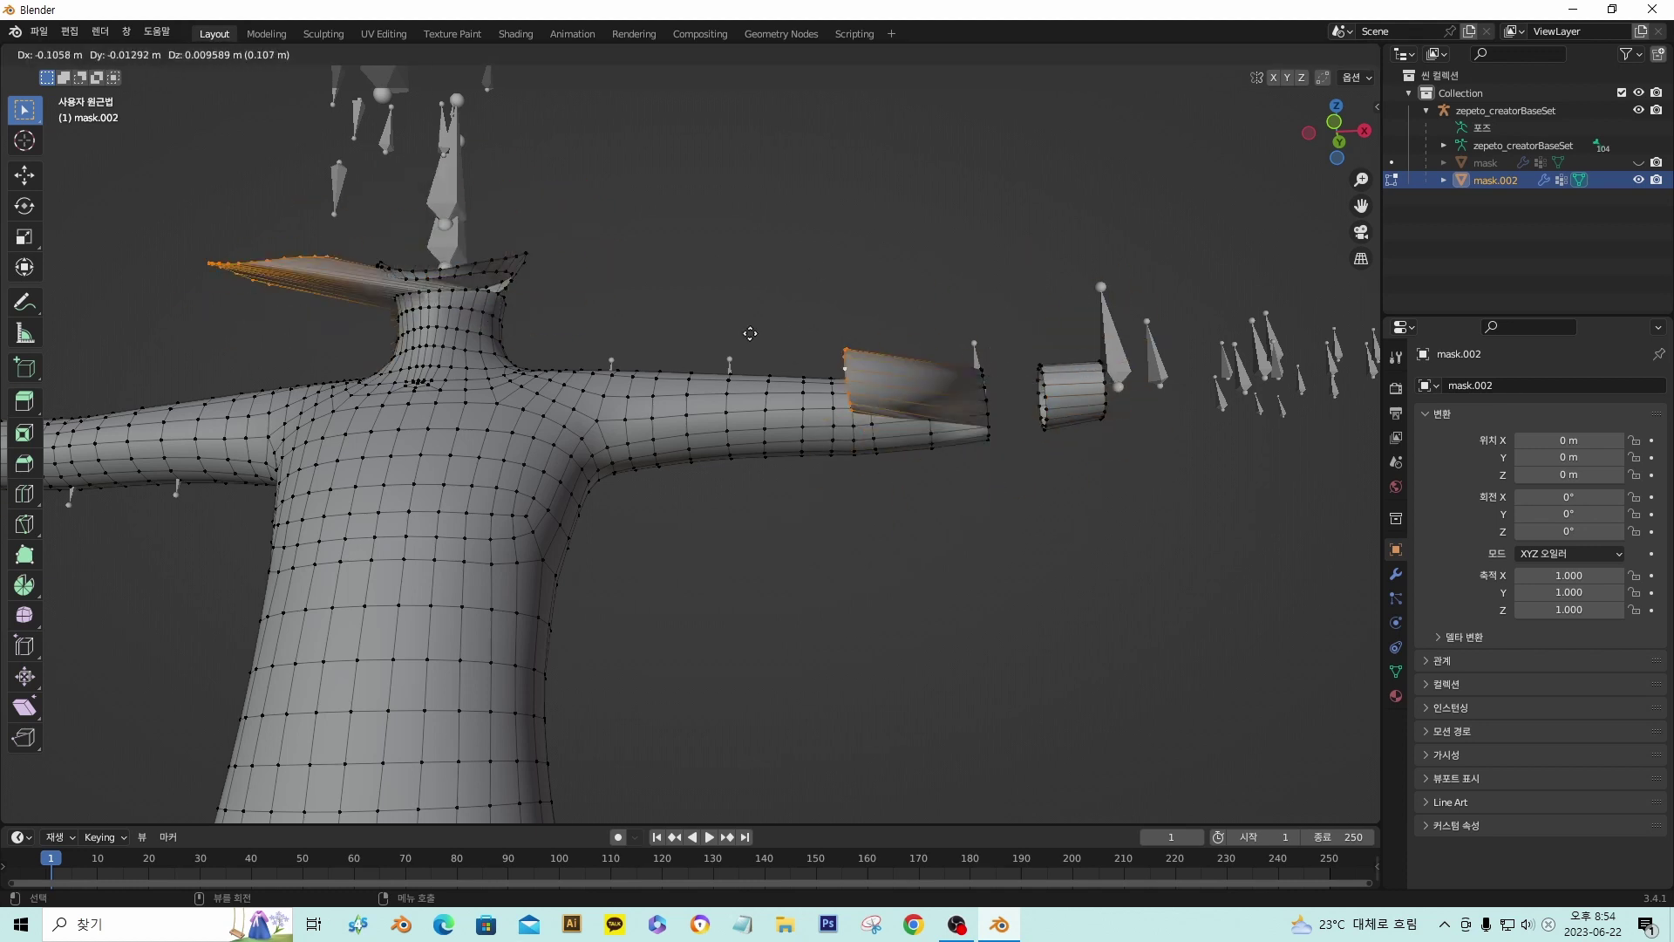
right_click(834, 368)
- Select the linked neck rim and both wrist-end strips and separate them from mask.002 by selection
middle_drag(1078, 399, 251, 418)
click(94, 408)
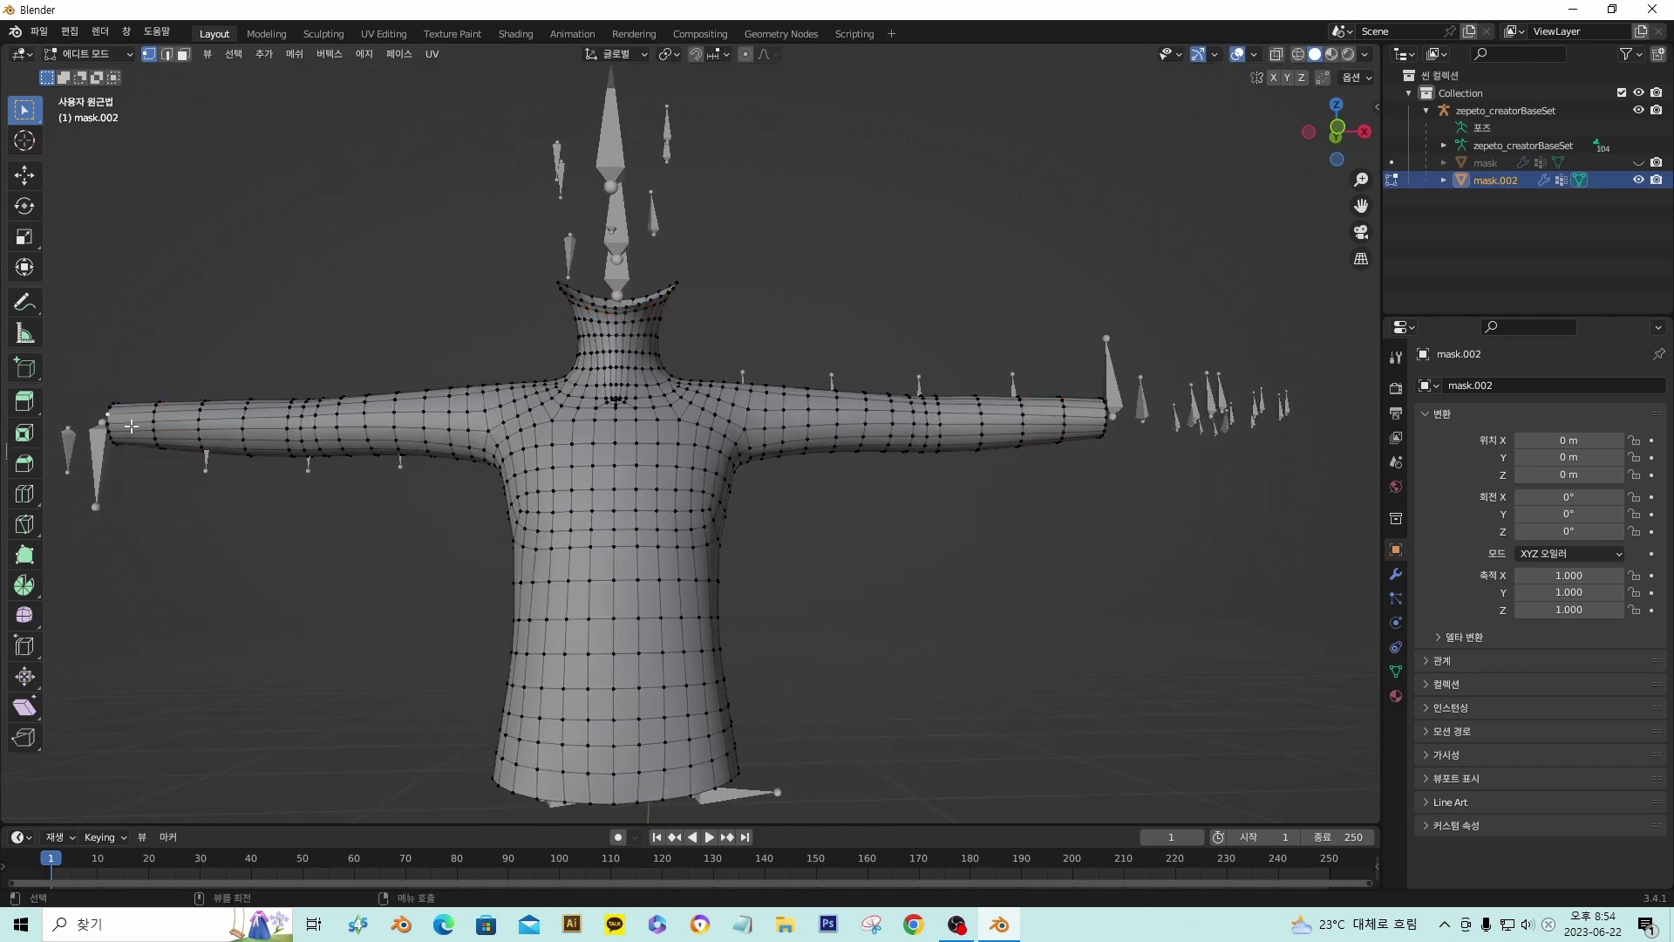
key(l)
key(l)
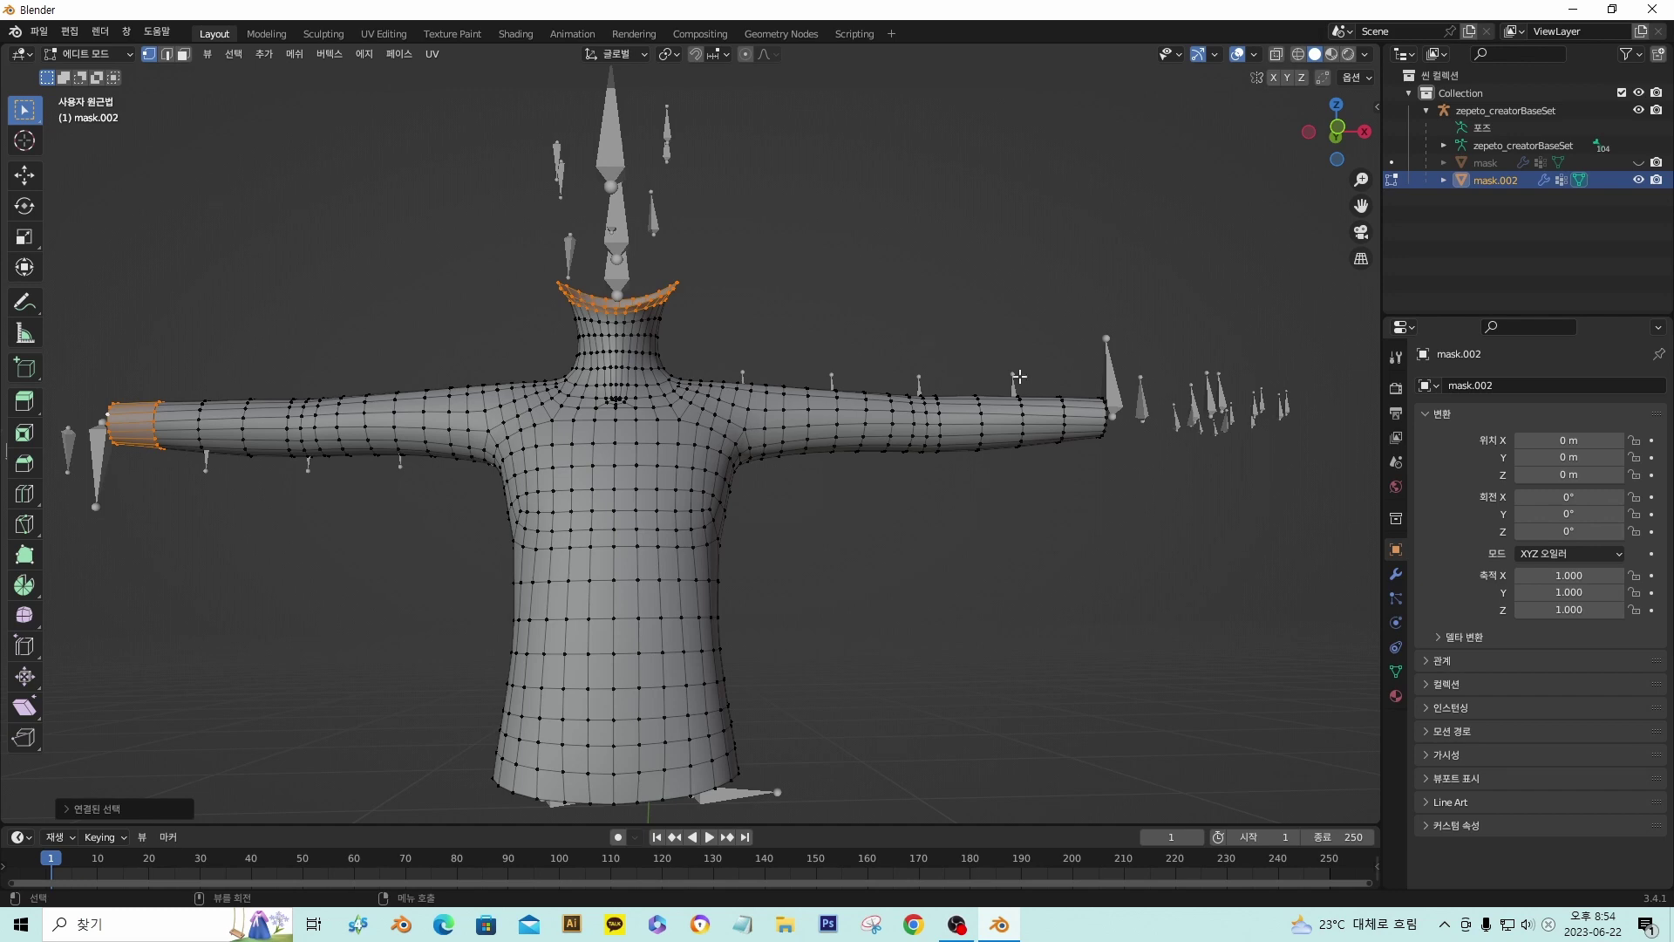
key(l)
key(shift+l)
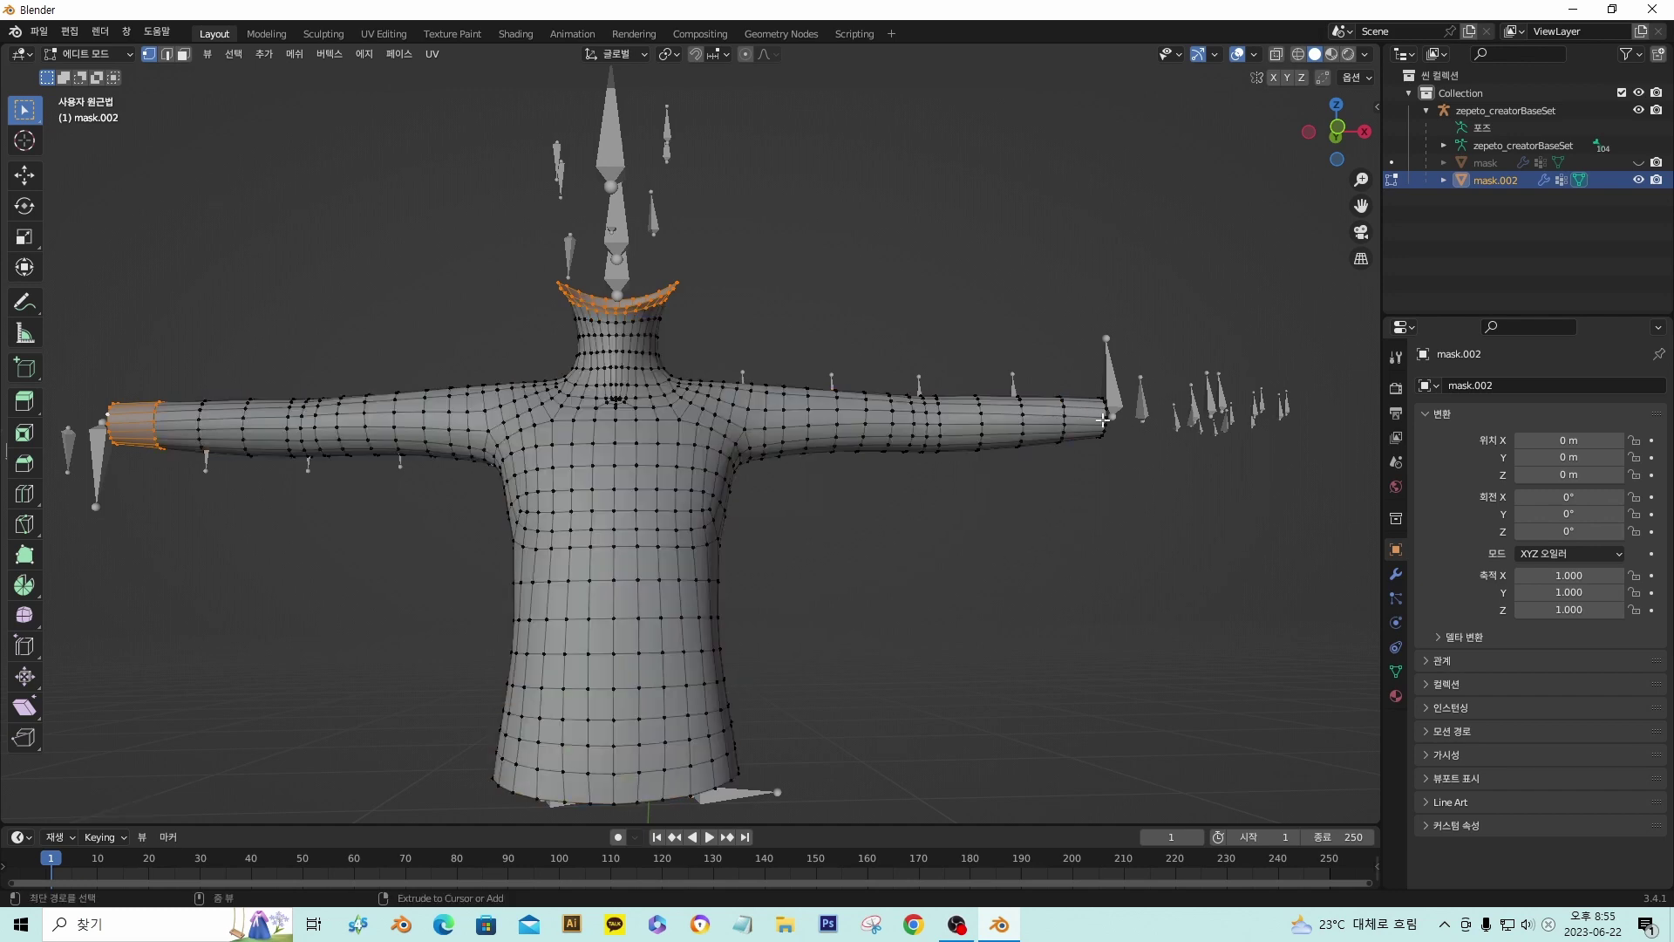
key(l)
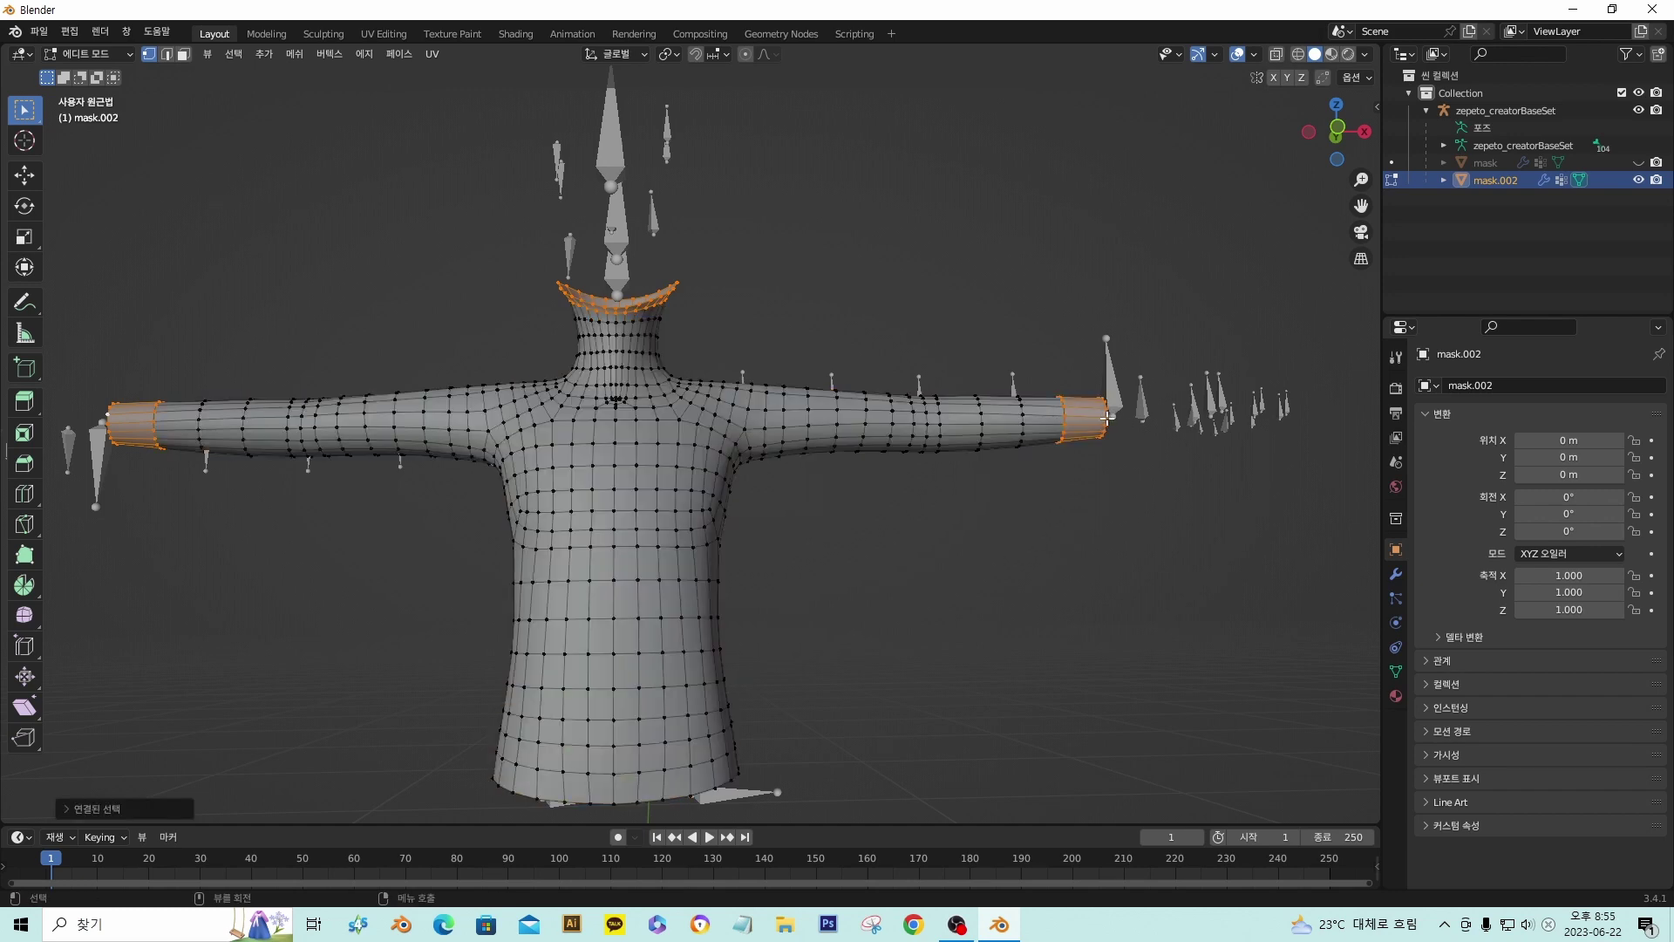
key(p)
click(1107, 417)
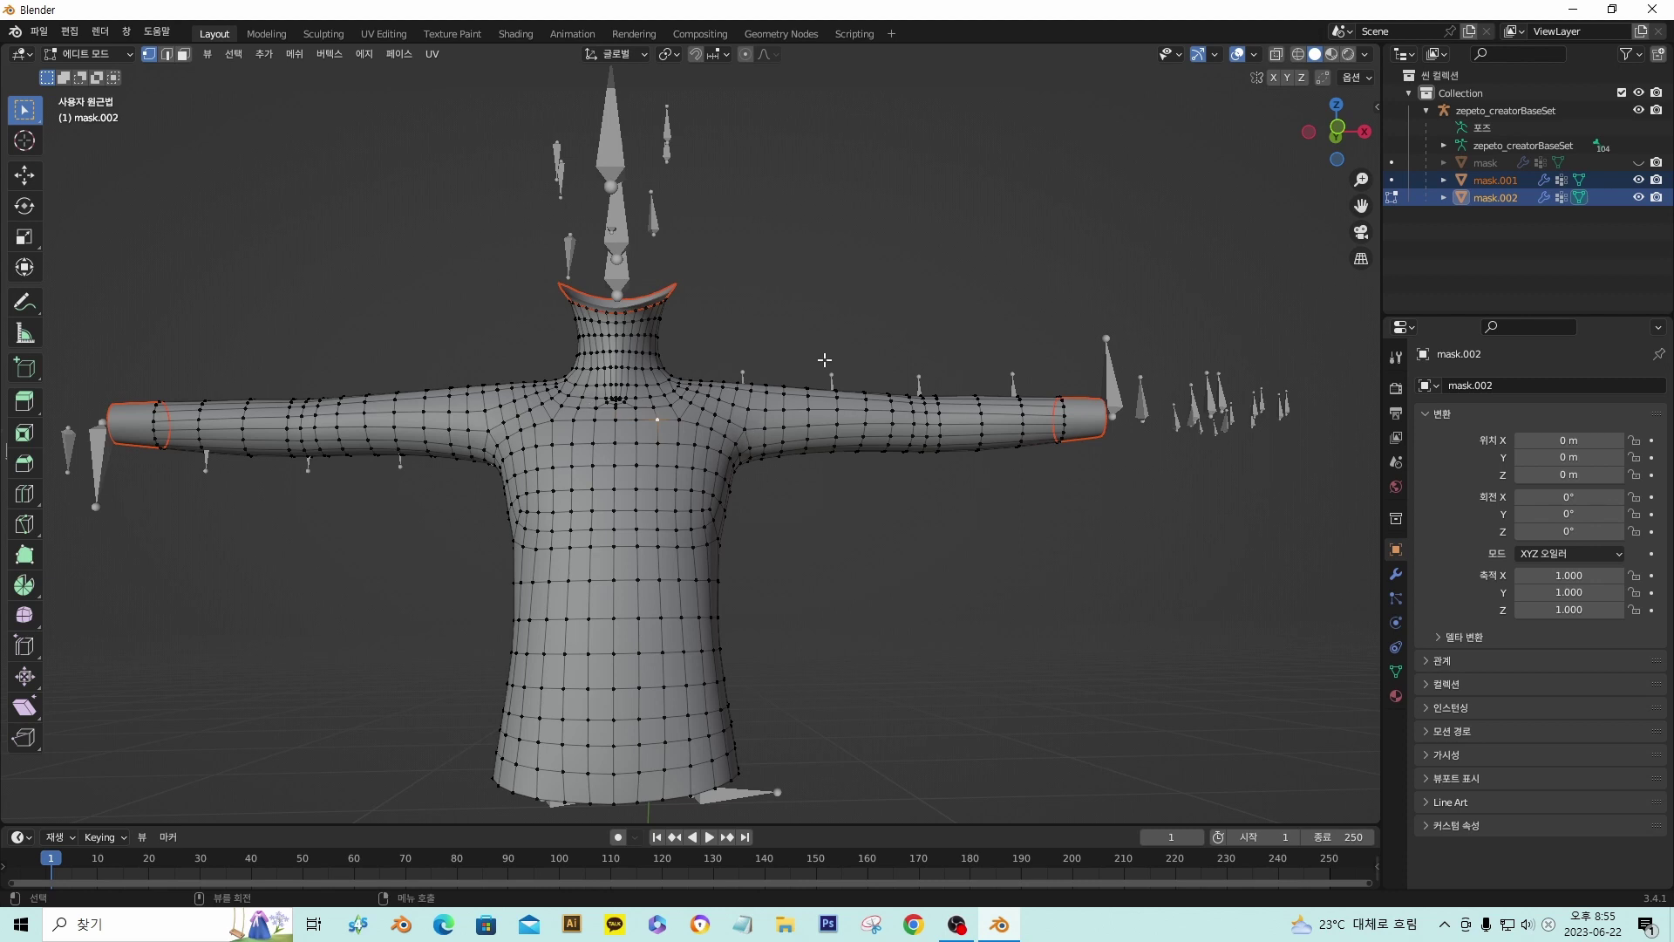
- Return to Object Mode, hide the separated rim pieces in mask.001, and make mask.002 the selected object
click(1392, 197)
click(1482, 181)
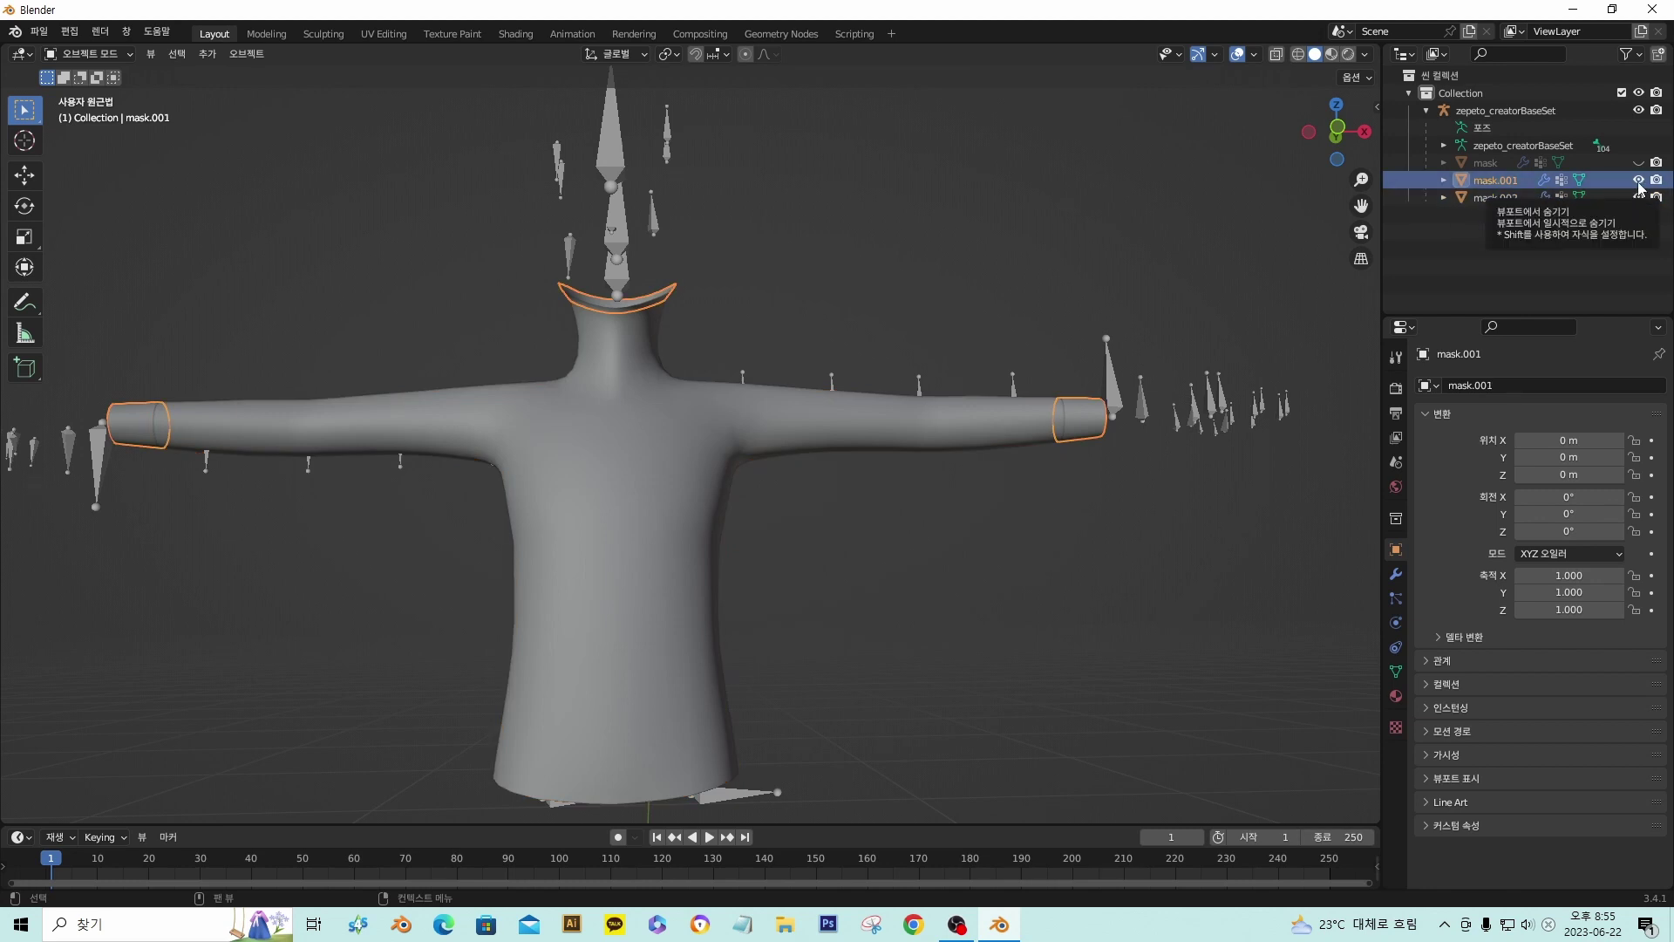
click(1638, 181)
click(1503, 199)
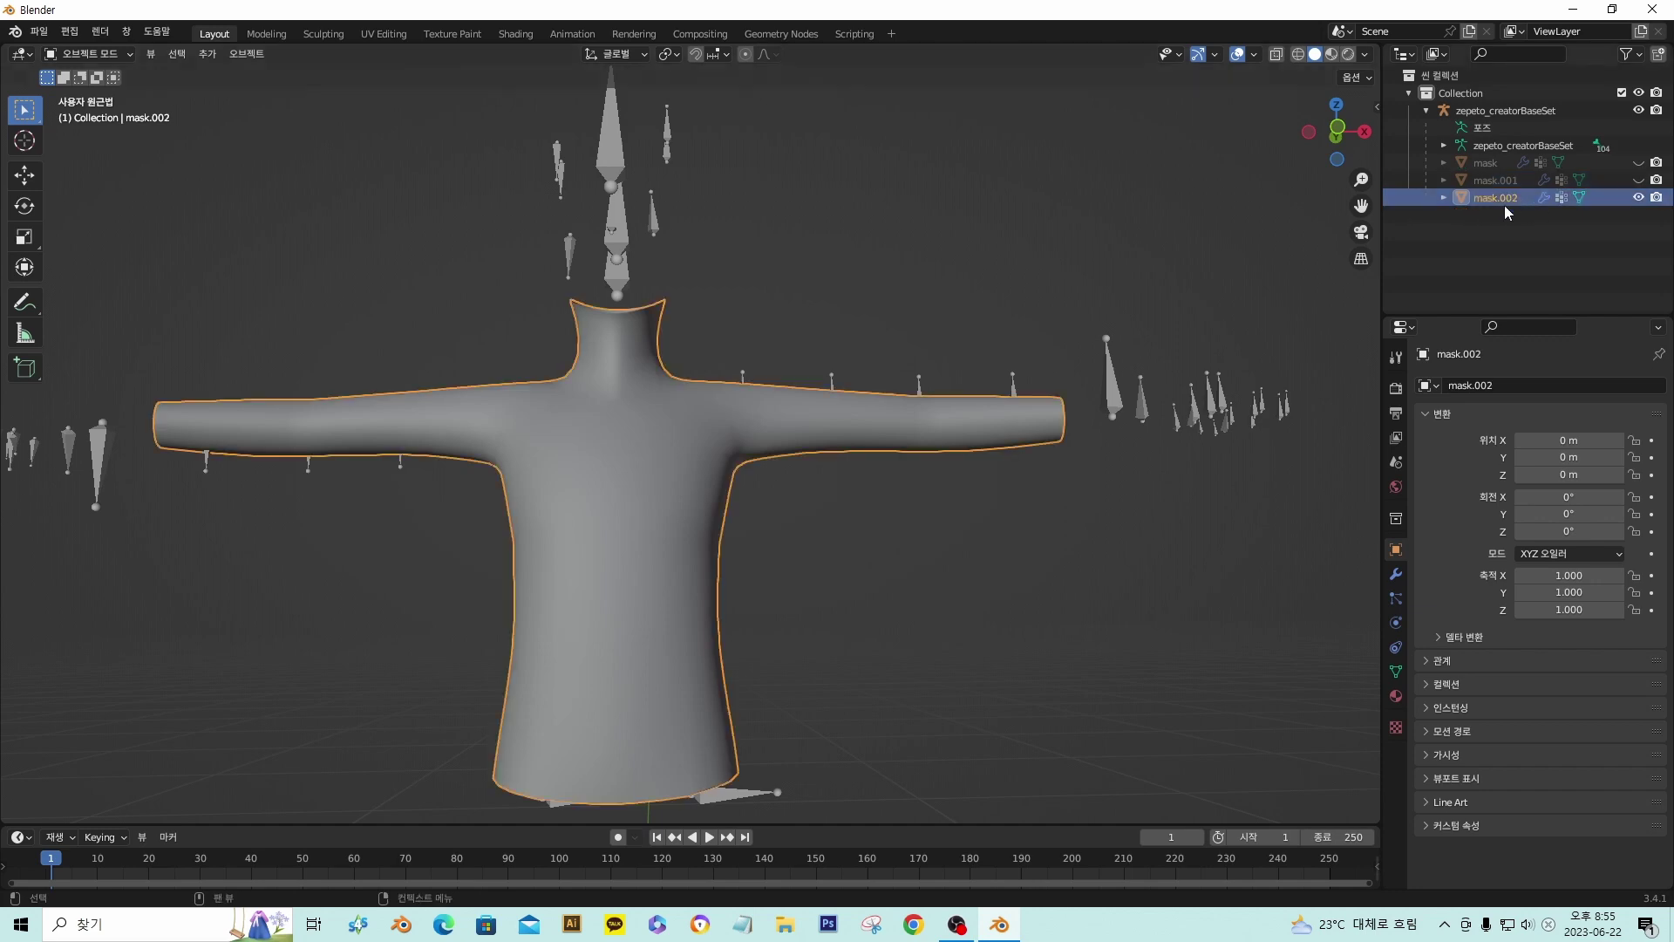
- Display vertex normals on mask.002 in Edit Mode and shorten the normal lines with a smaller size
key(Tab)
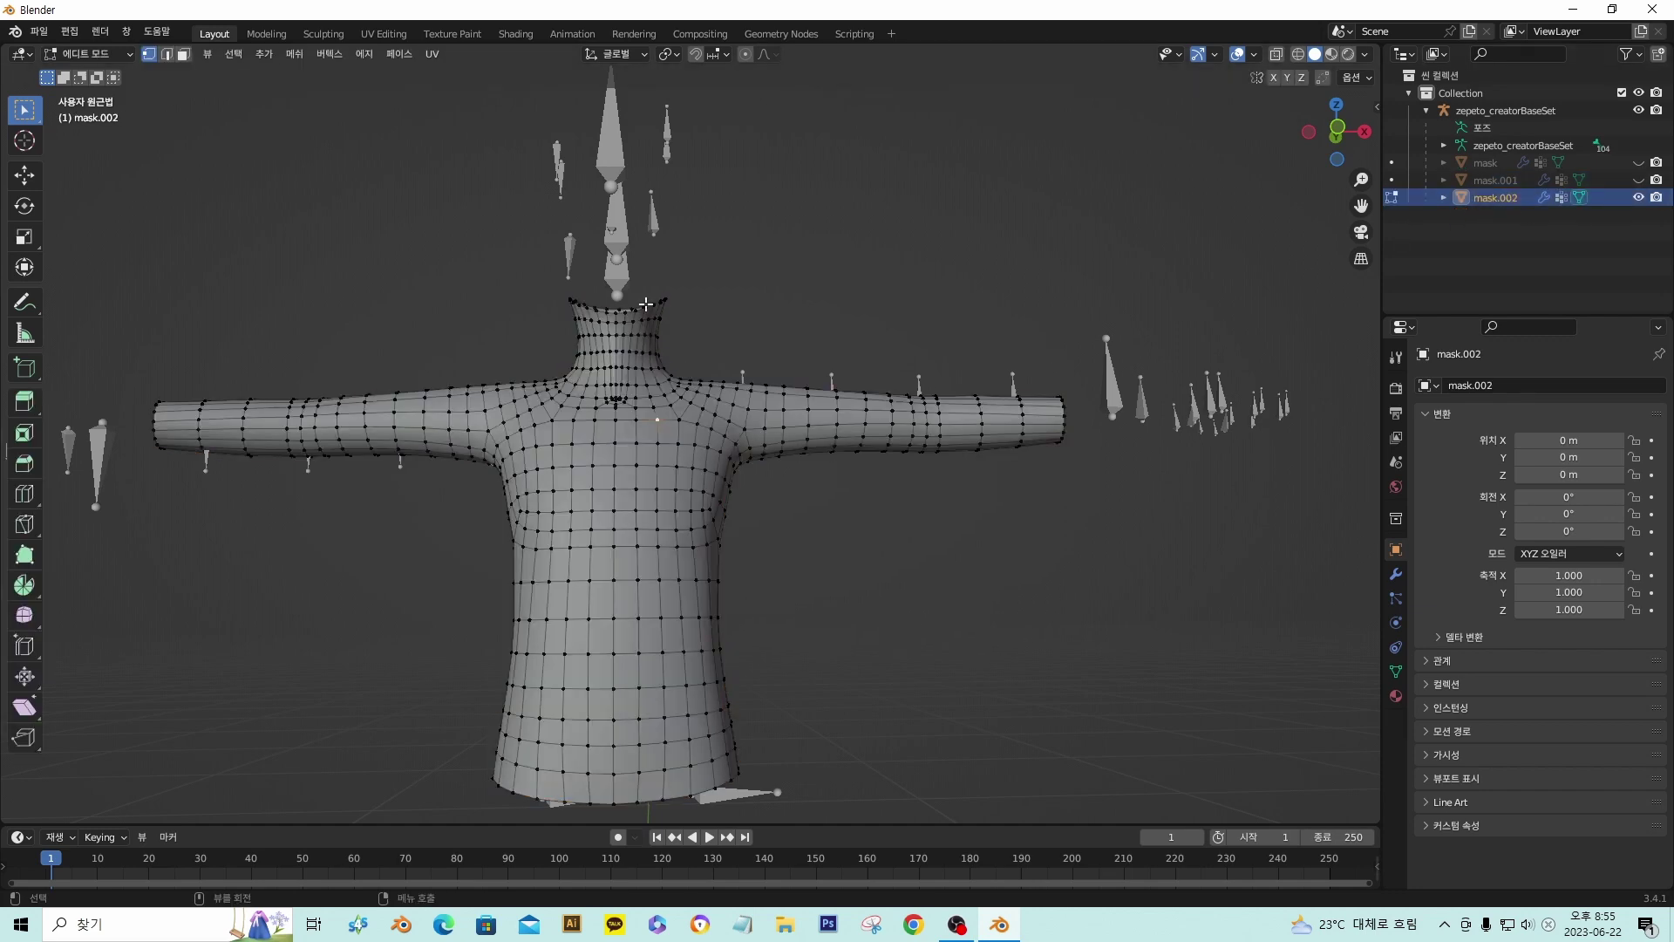
scroll(633, 304, up, 4)
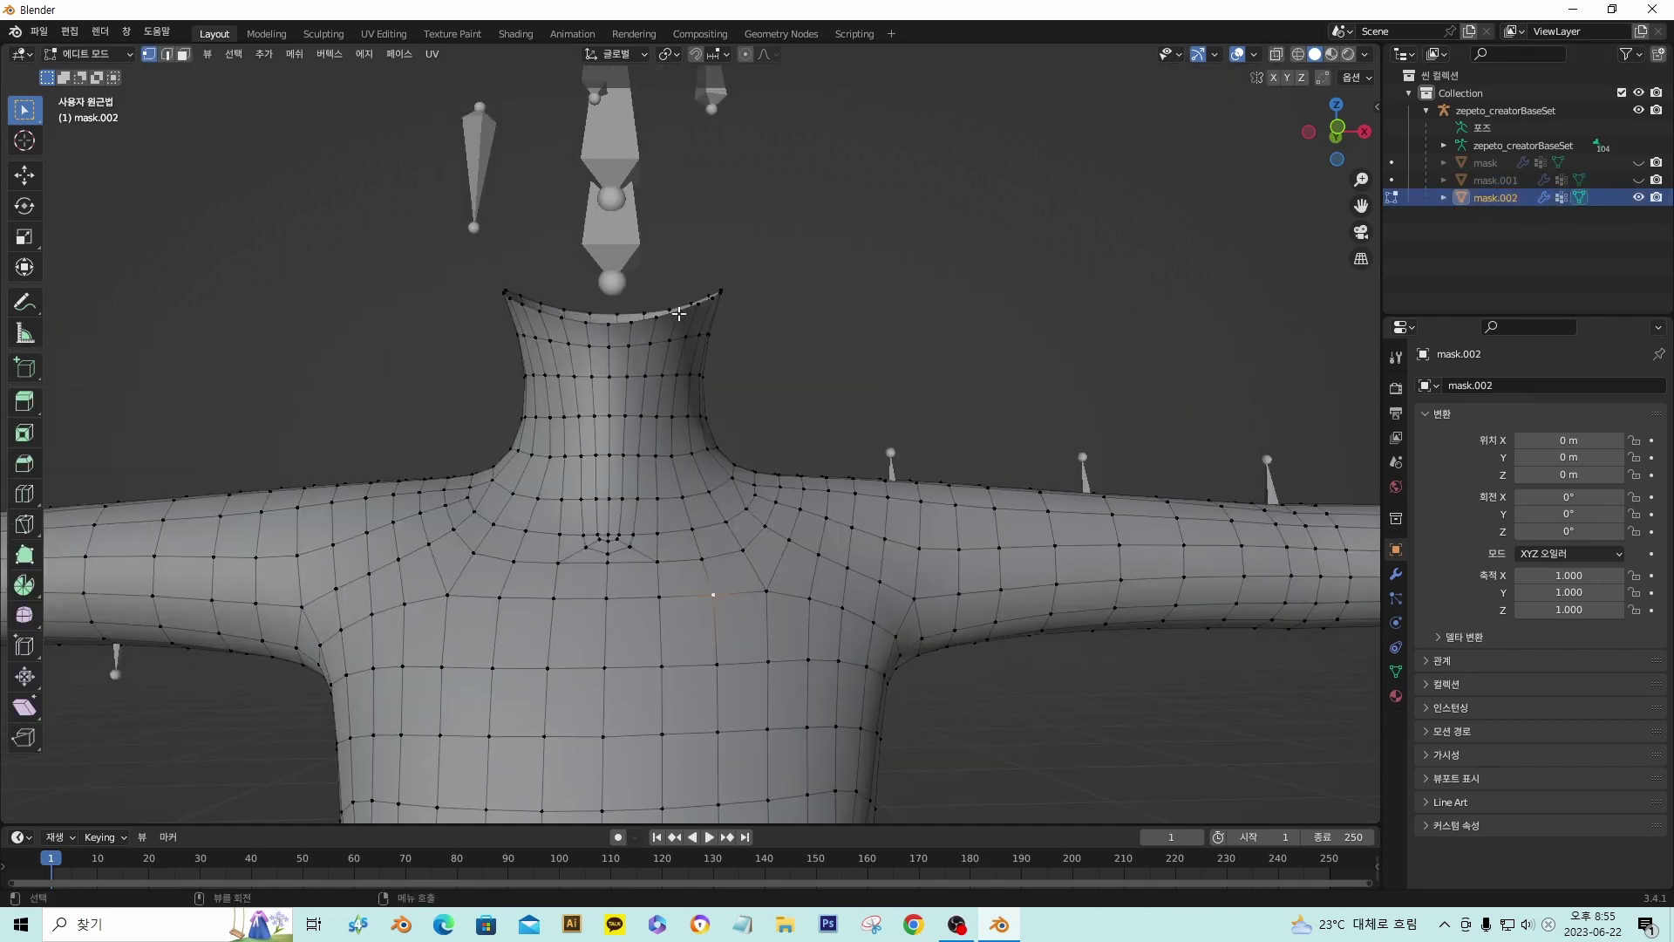
alt+click(658, 319)
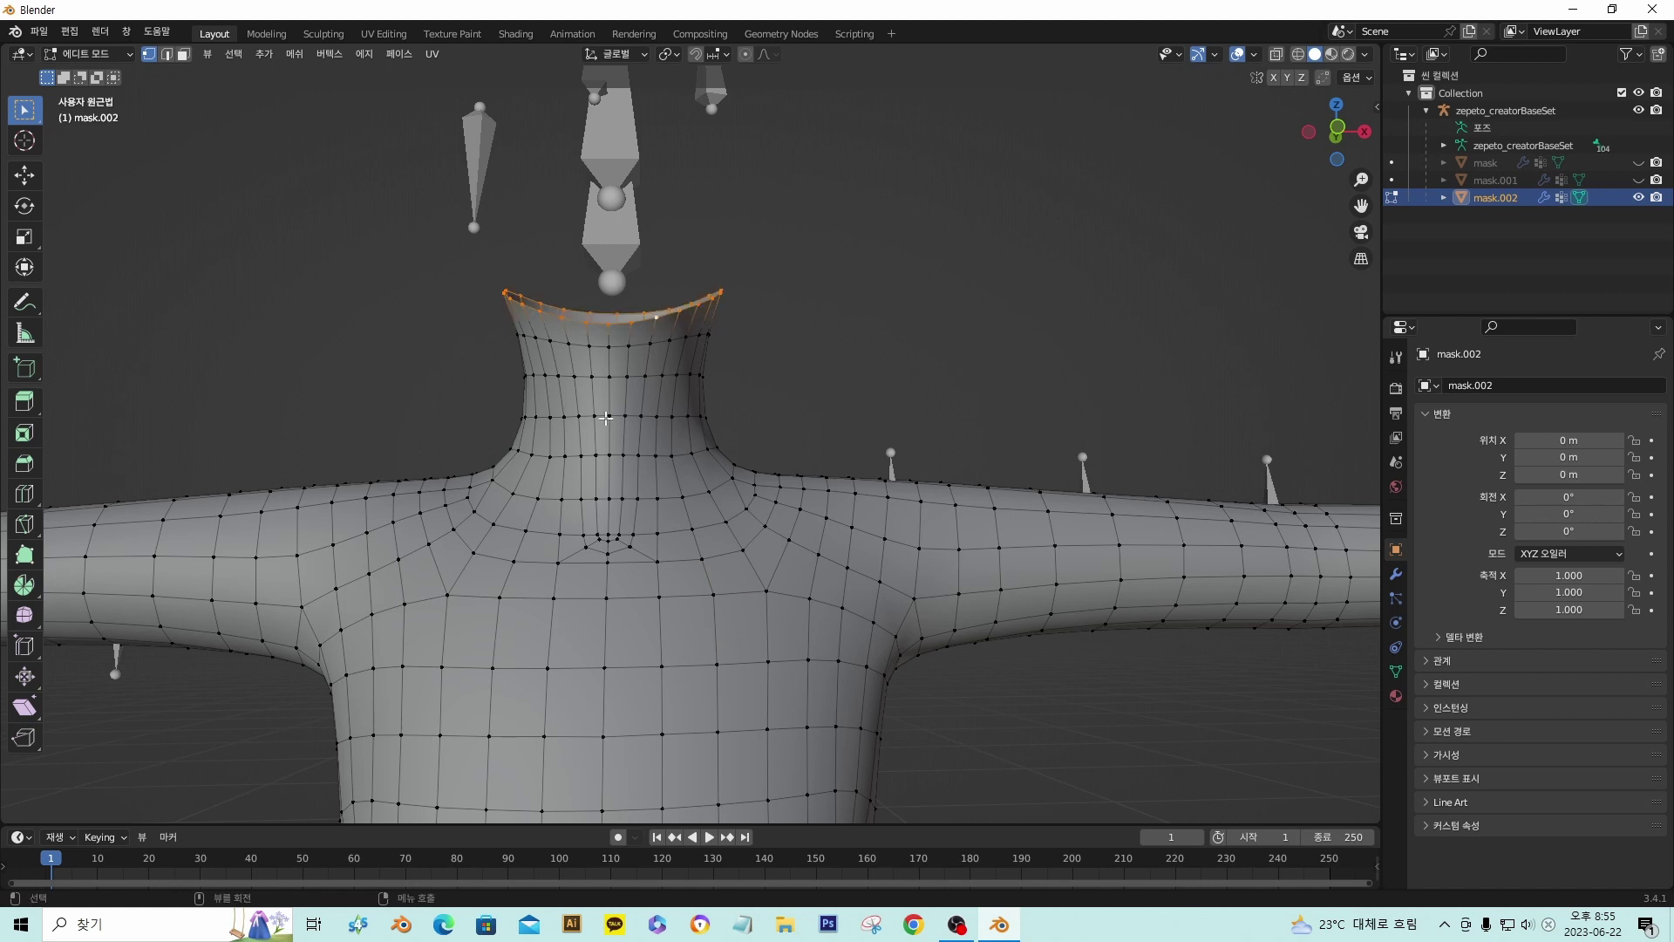
key(alt+a)
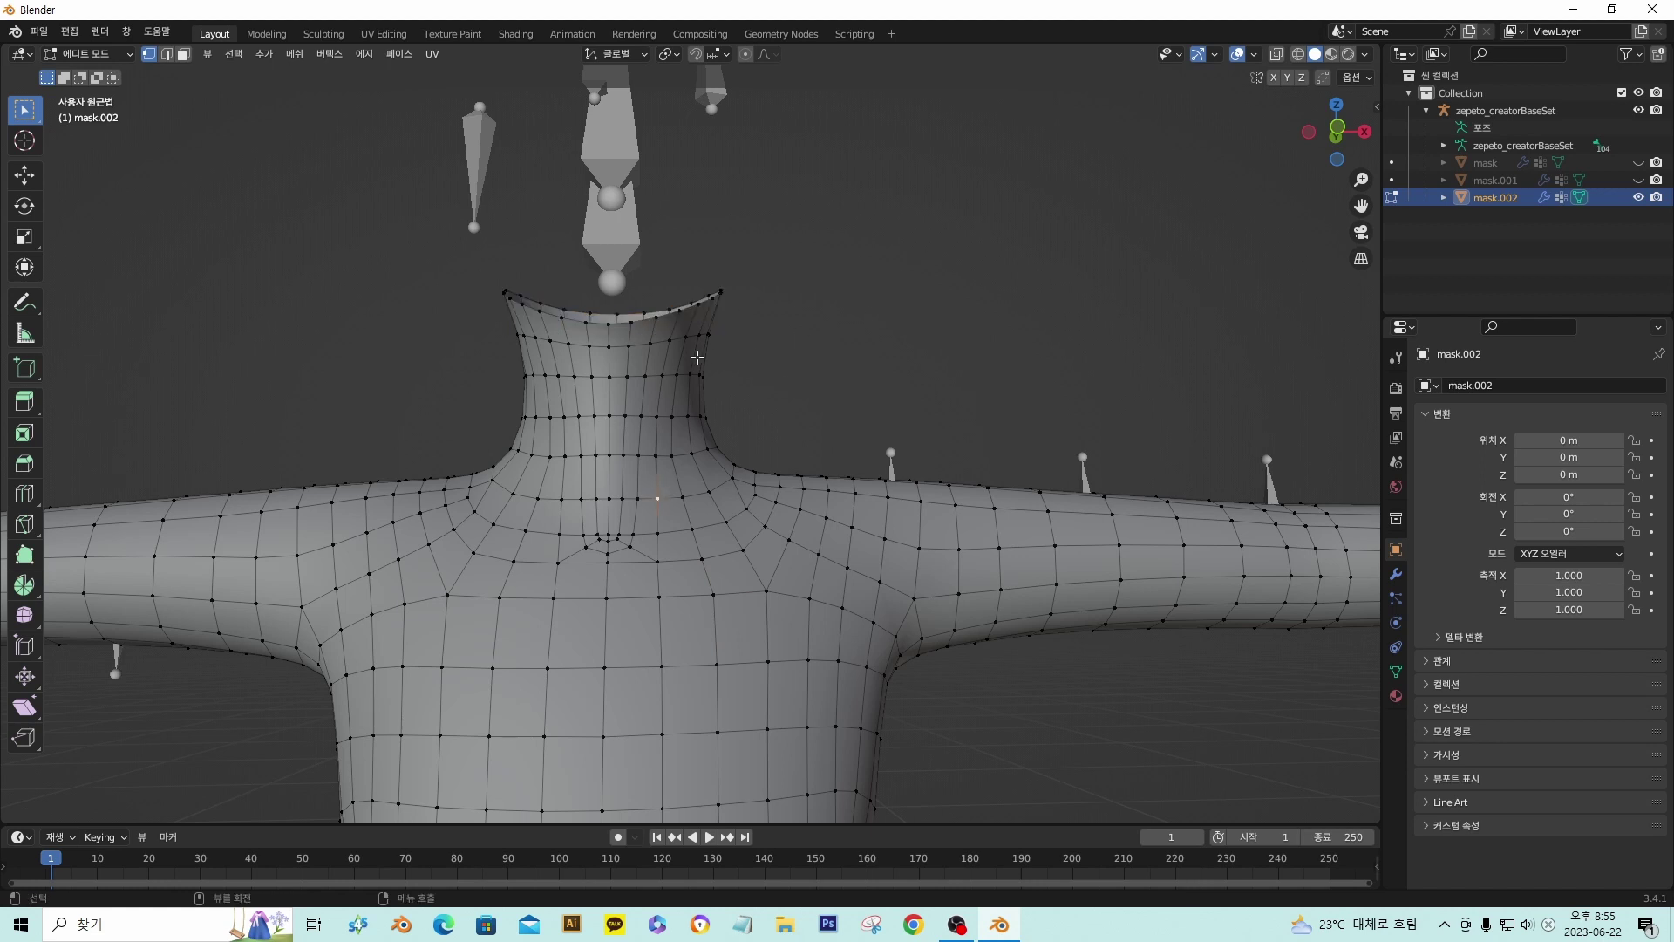
click(1254, 55)
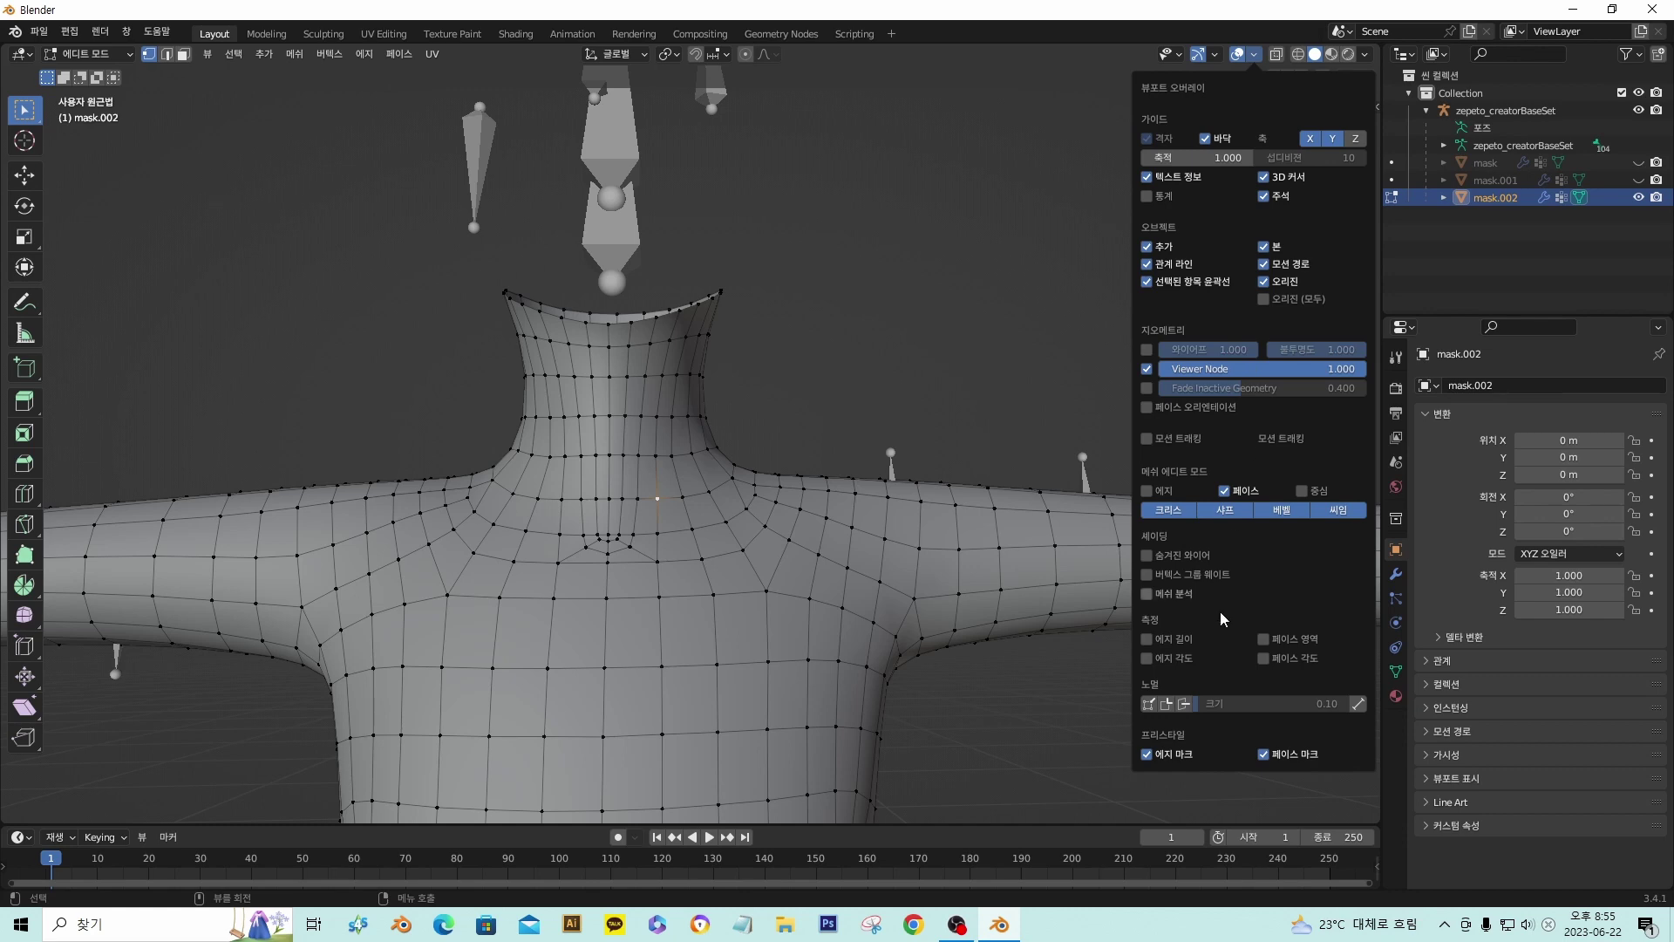
click(1149, 705)
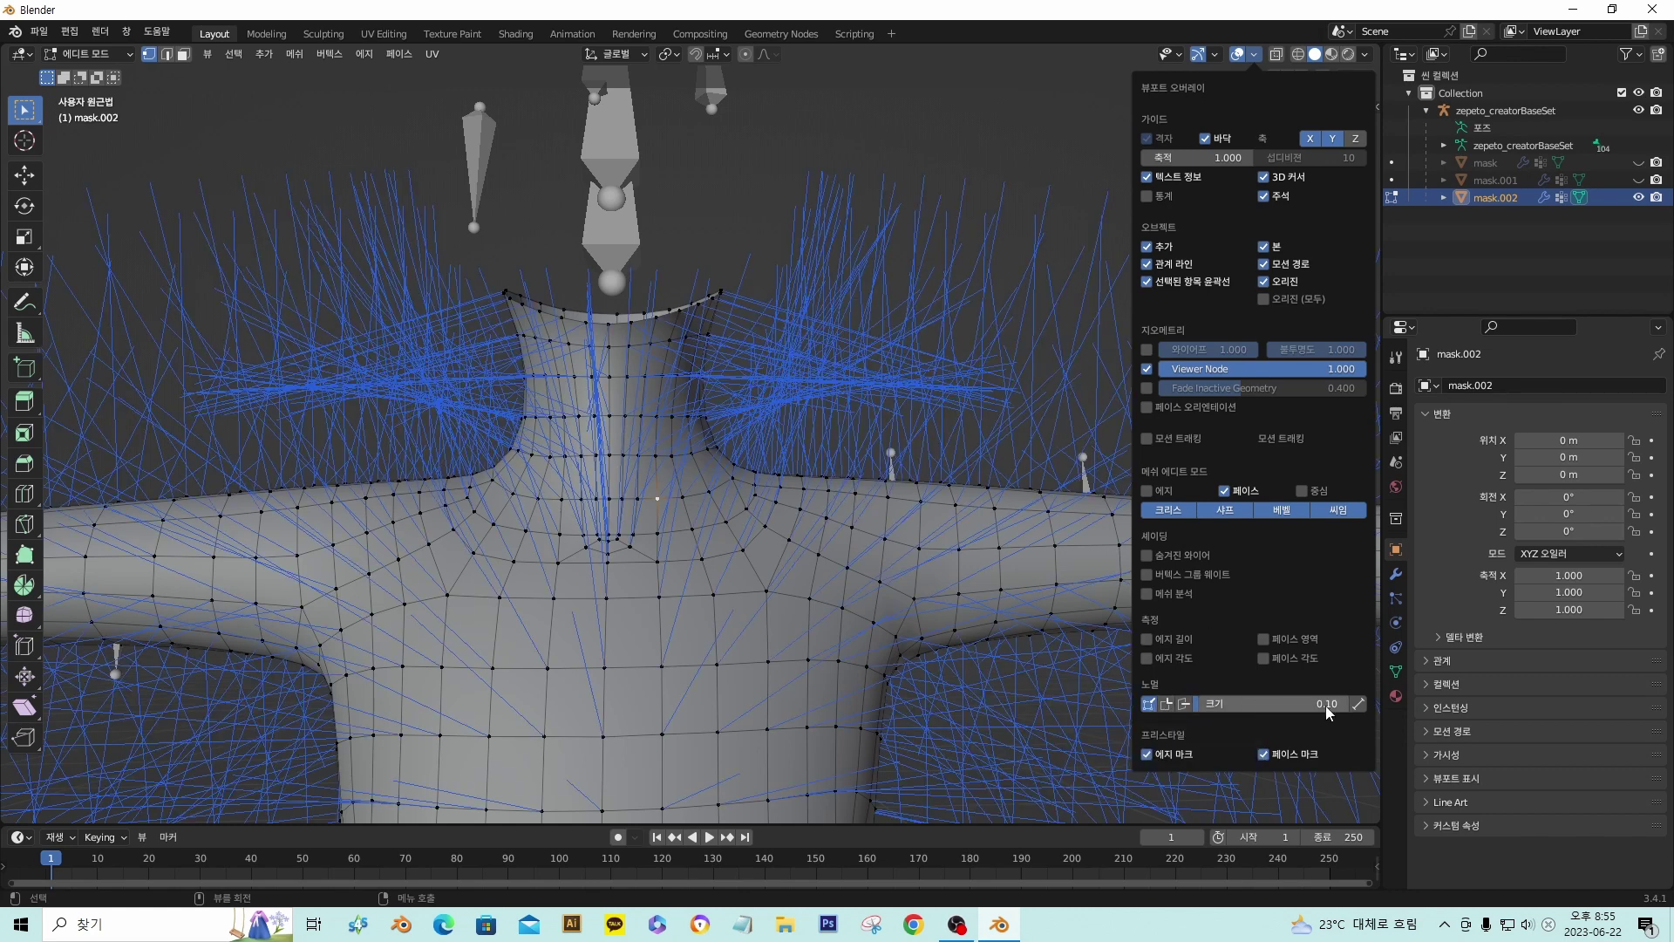
drag(1243, 705, 1217, 704)
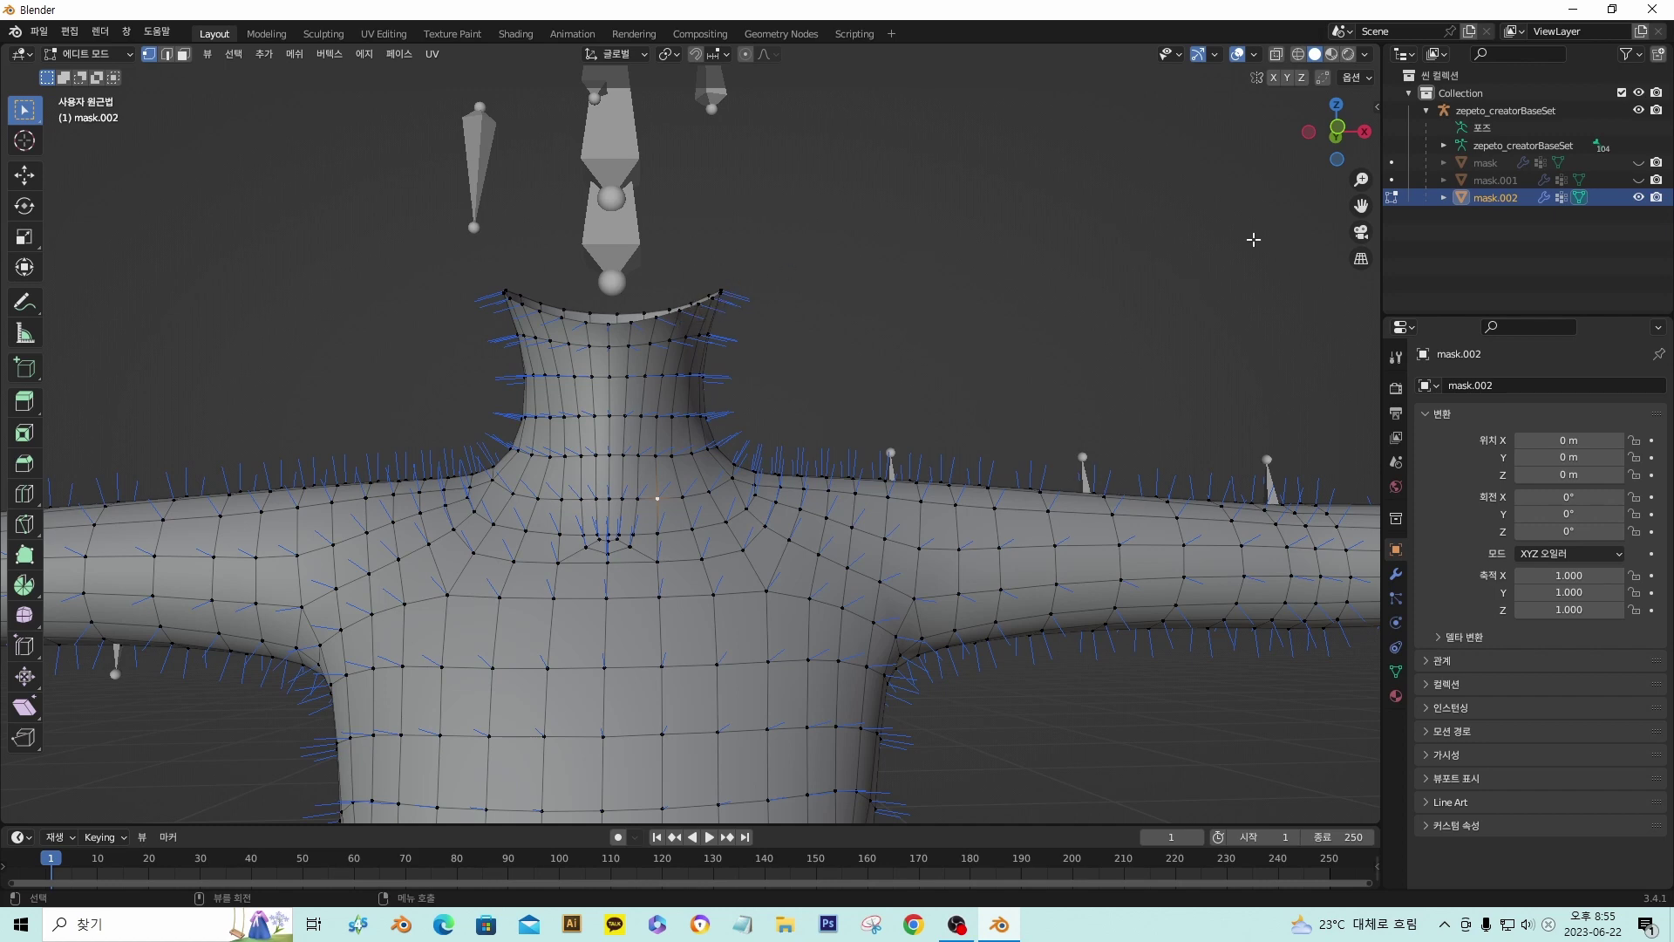
- Toggle the viewport visibility of the mask.001 rim pieces and leave them shown beside mask.002
click(1635, 181)
click(1636, 182)
click(1637, 182)
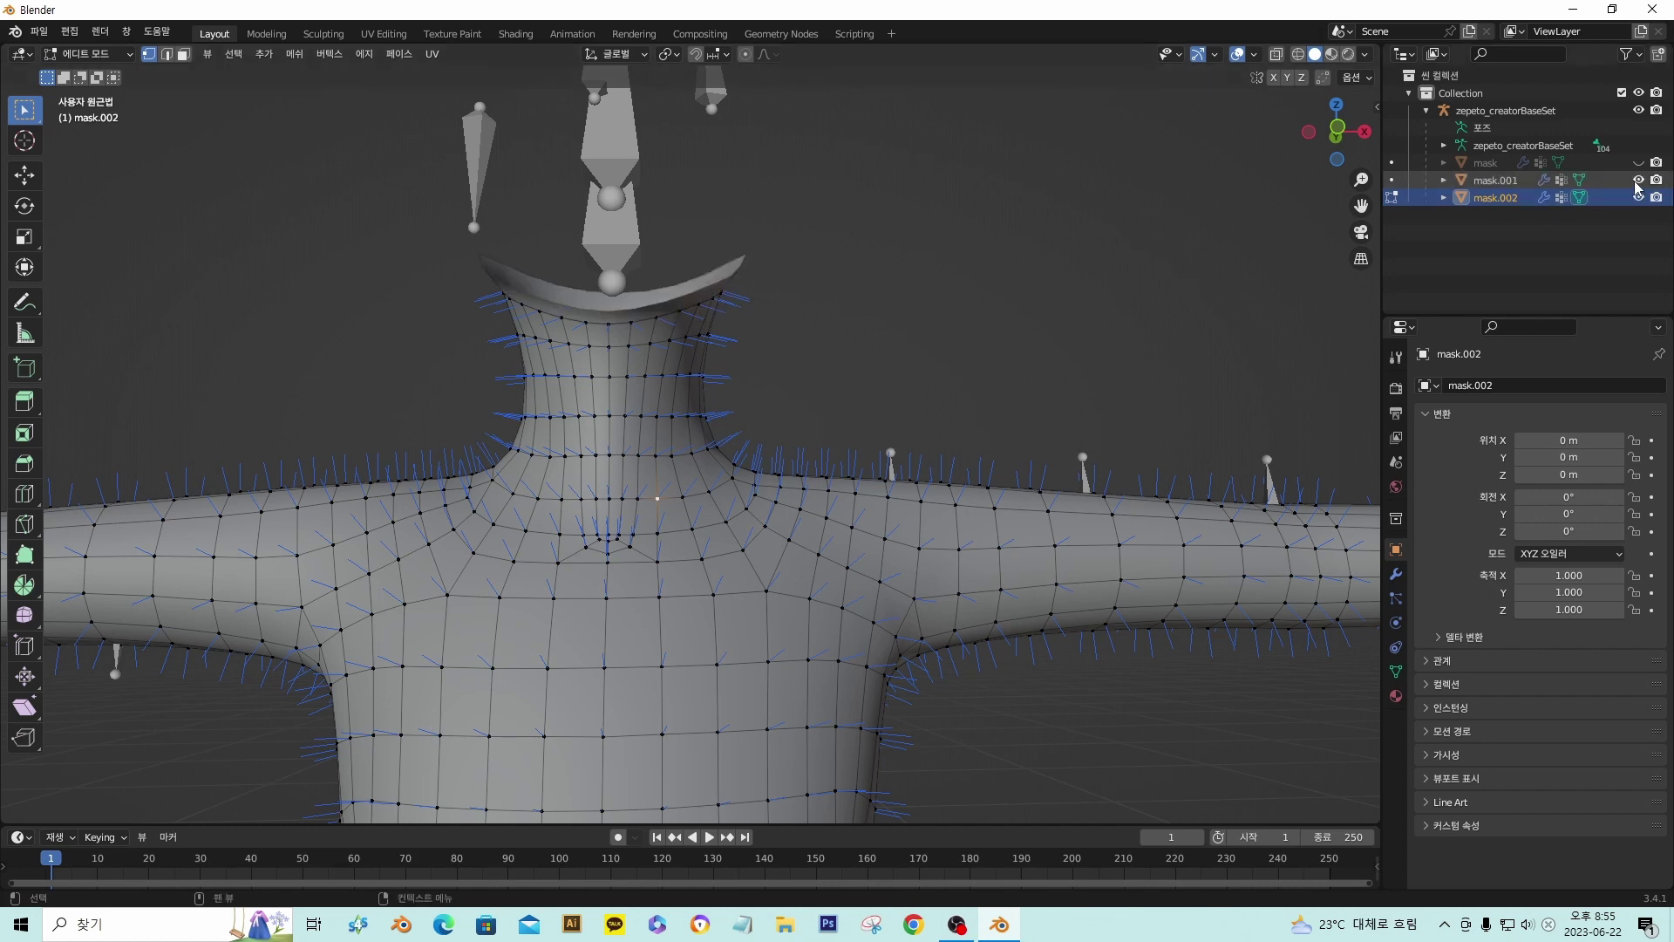
- Hide the mask.001 rim pieces in the viewport and turn off the vertex normals display on mask.002
click(1637, 181)
click(1637, 181)
click(1636, 181)
click(1255, 56)
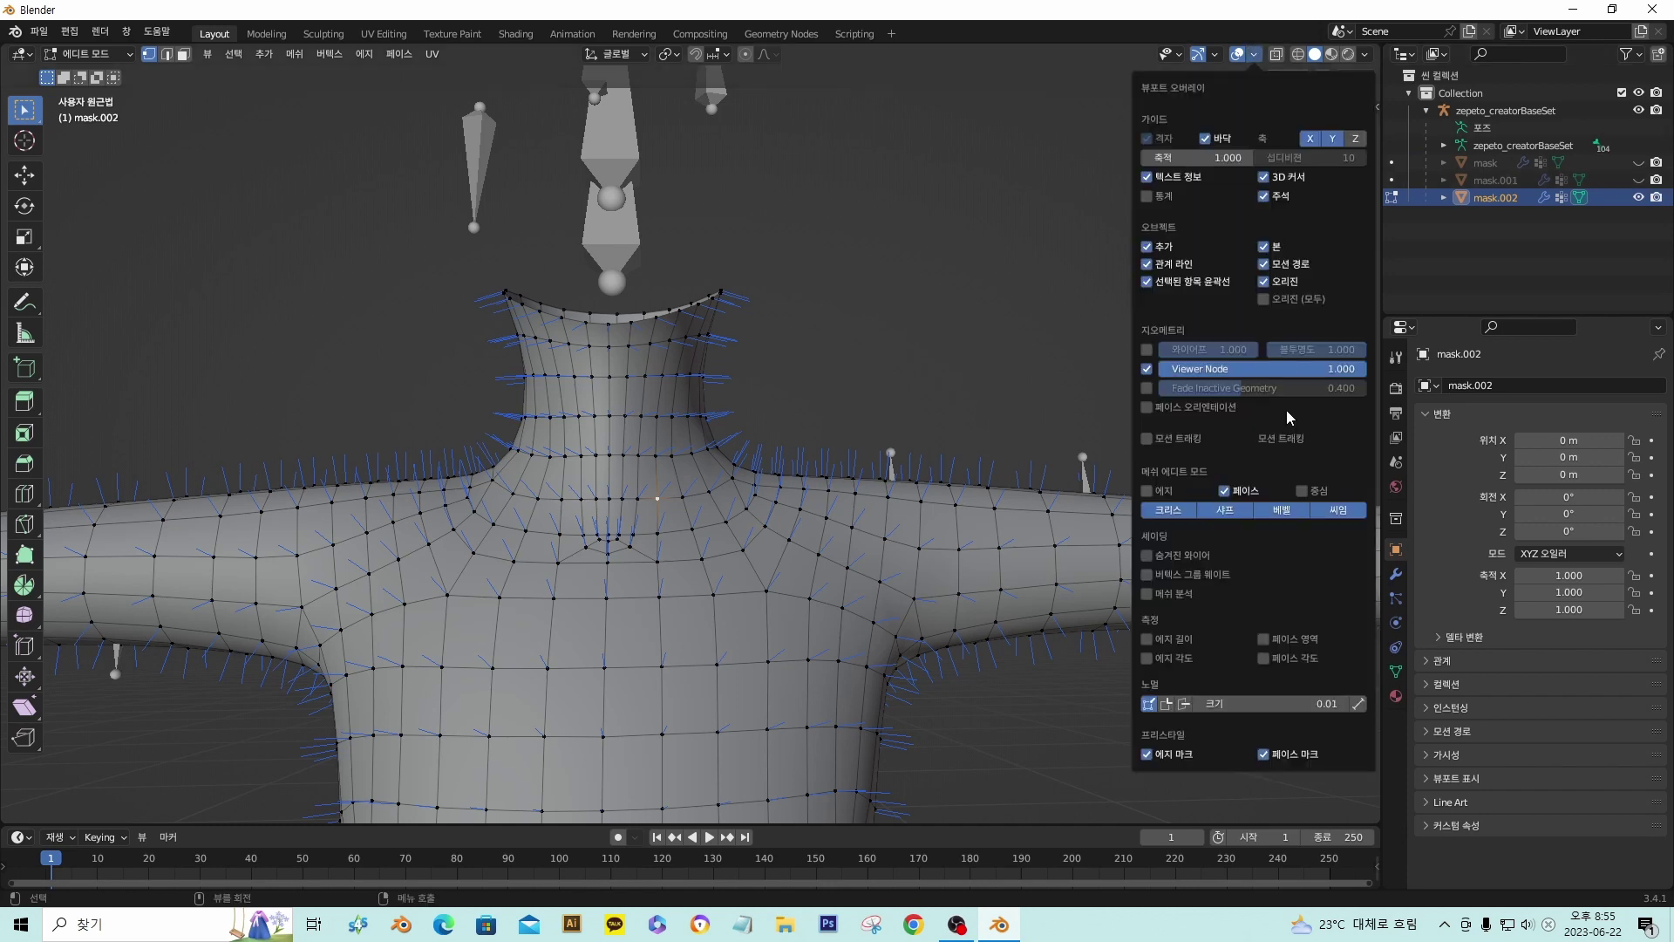
click(1151, 710)
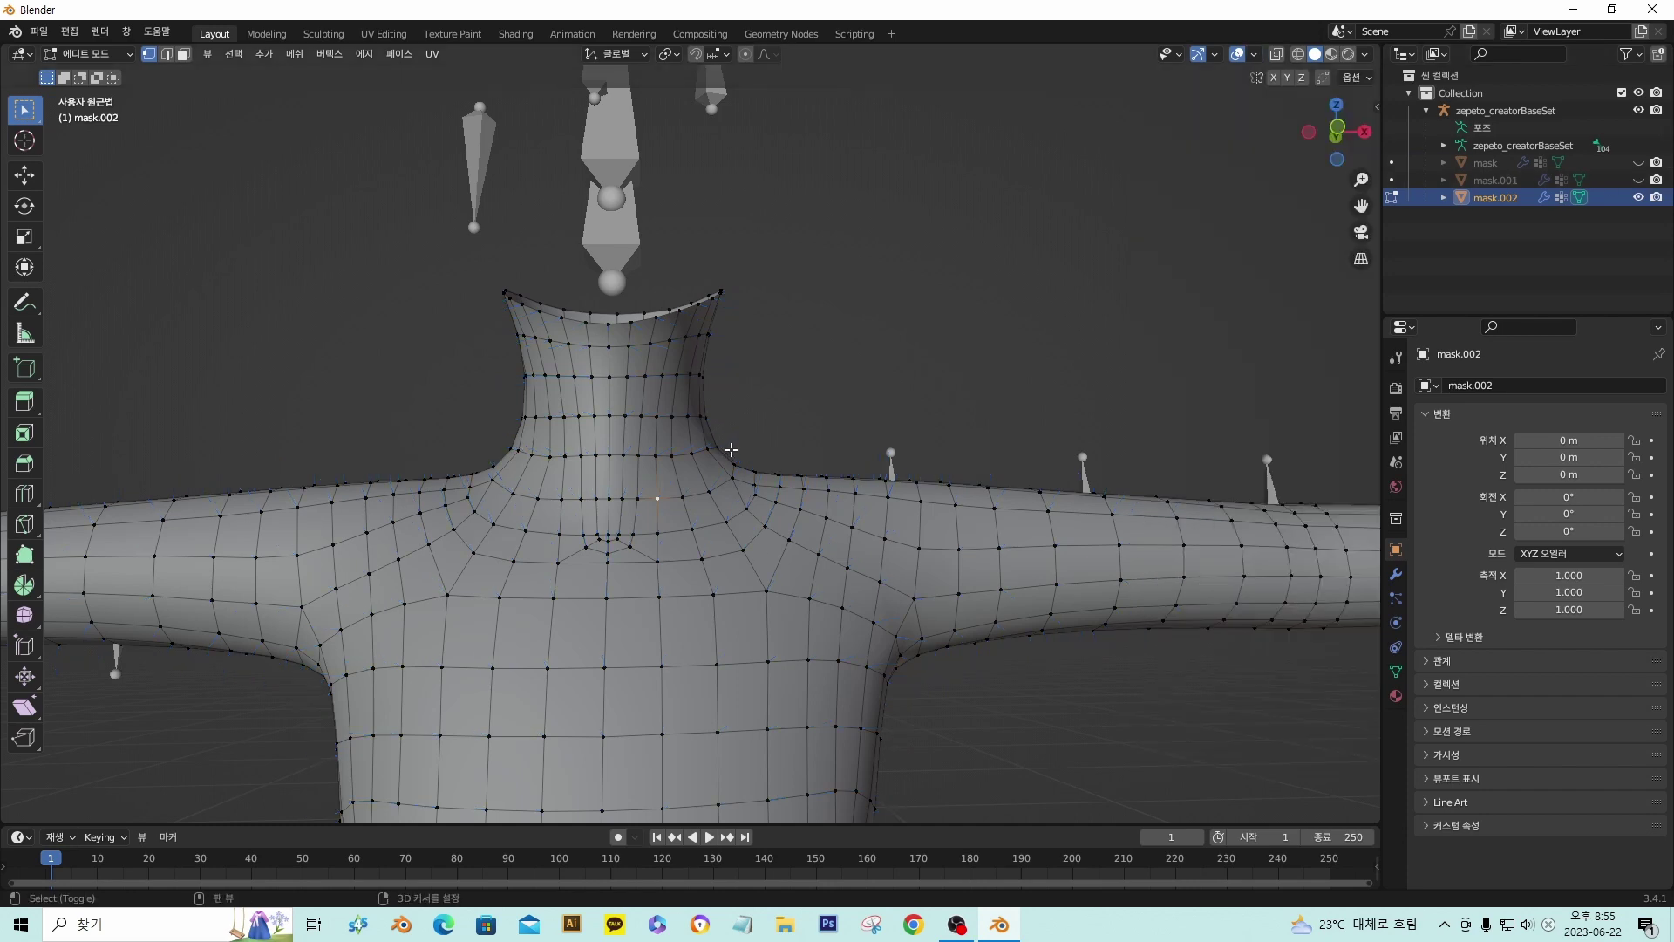
scroll(714, 474, down, 6)
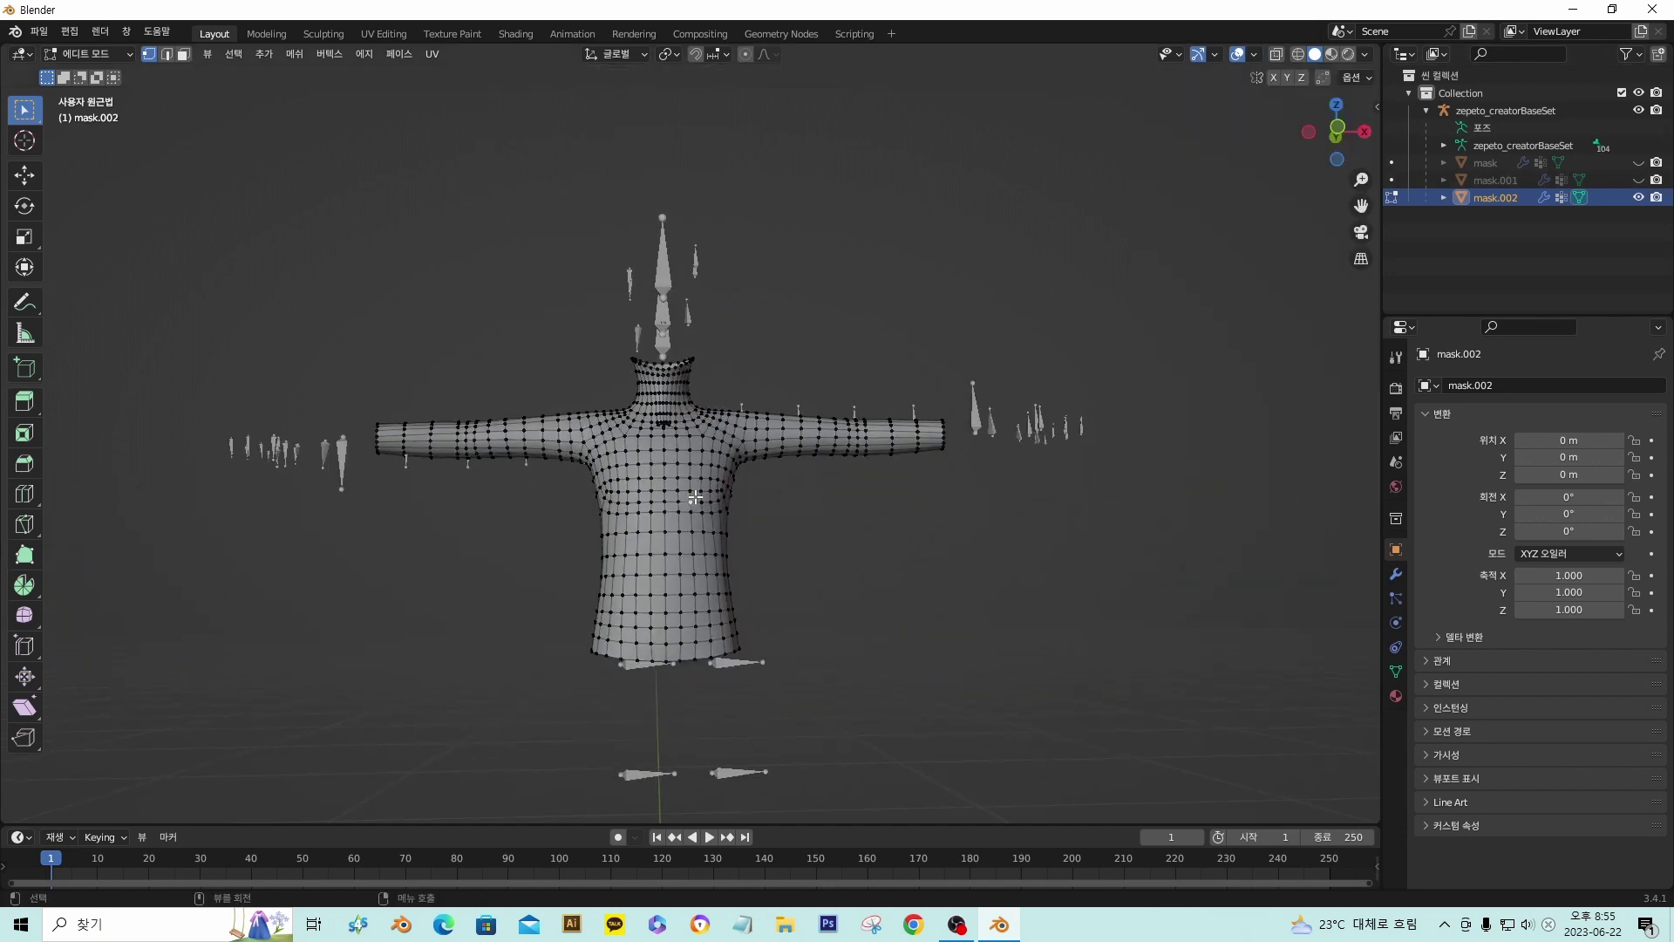
- Add a Multires (Multiresolution) modifier to mask.002 alongside its armature modifier
click(1396, 576)
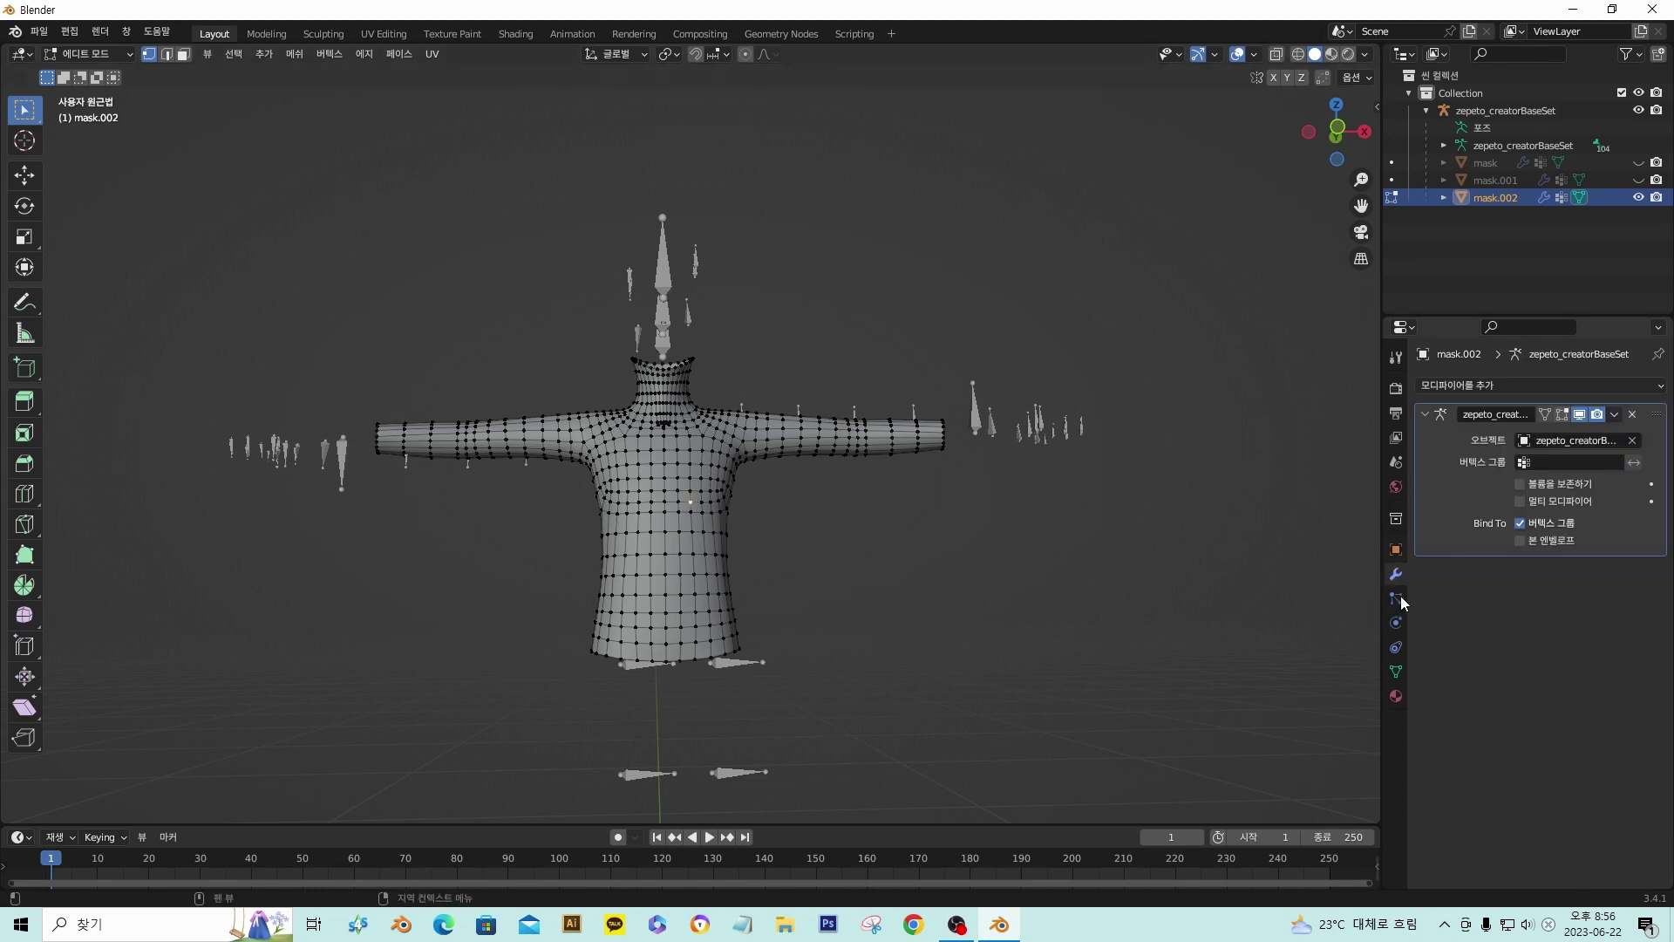
click(1483, 385)
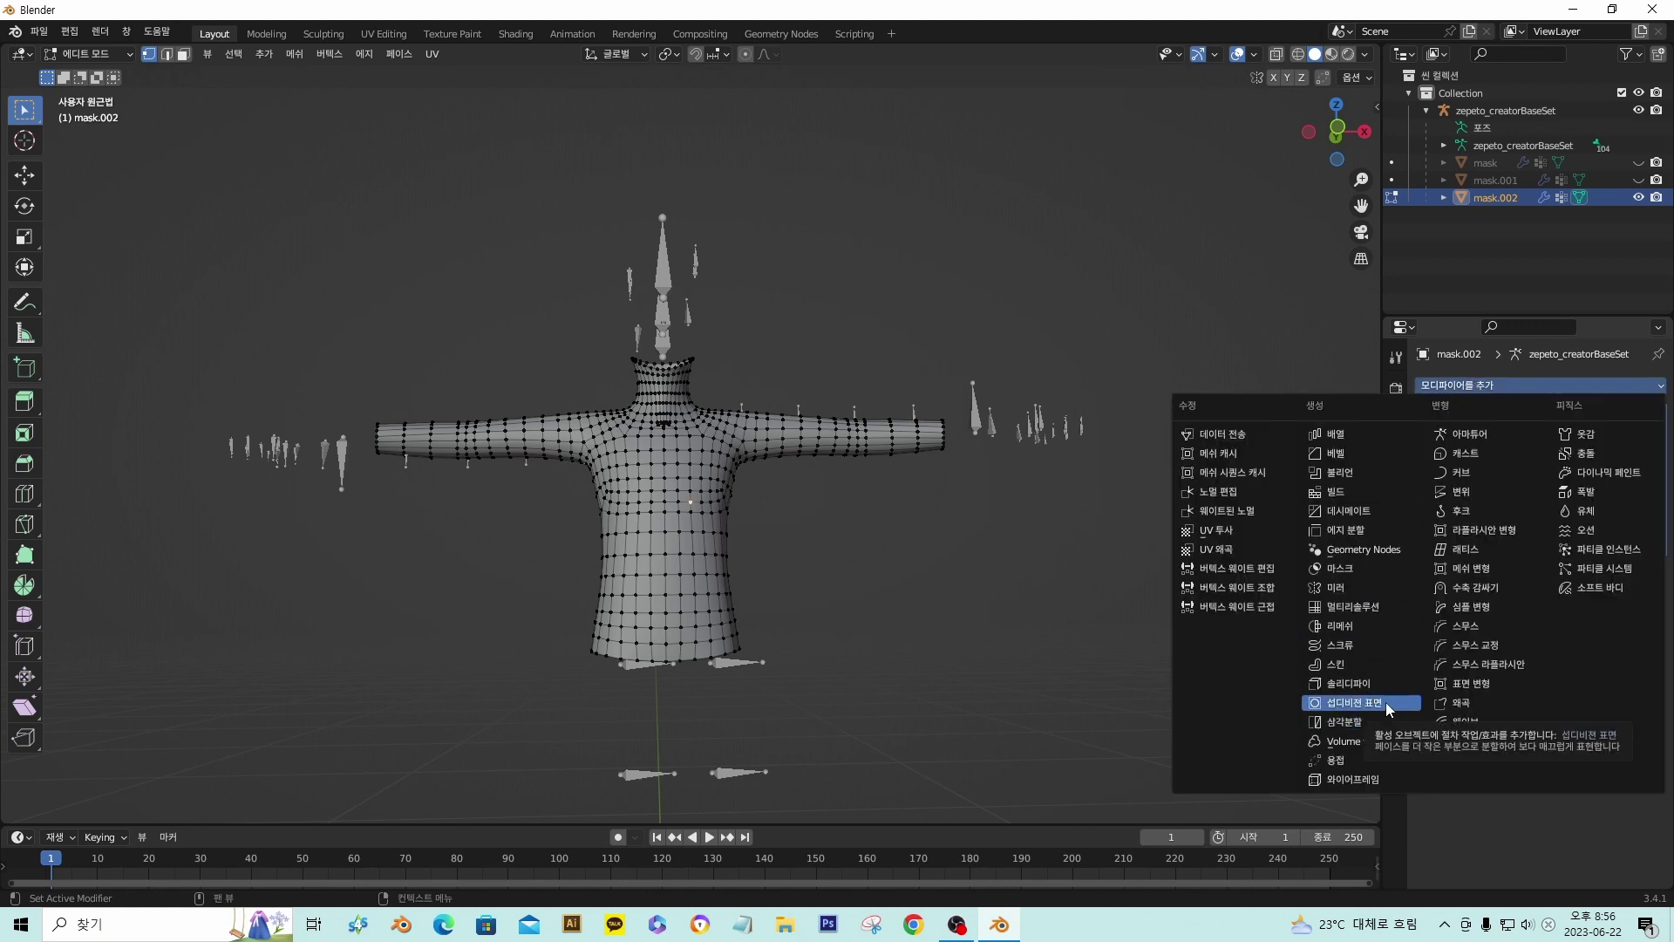
click(1359, 608)
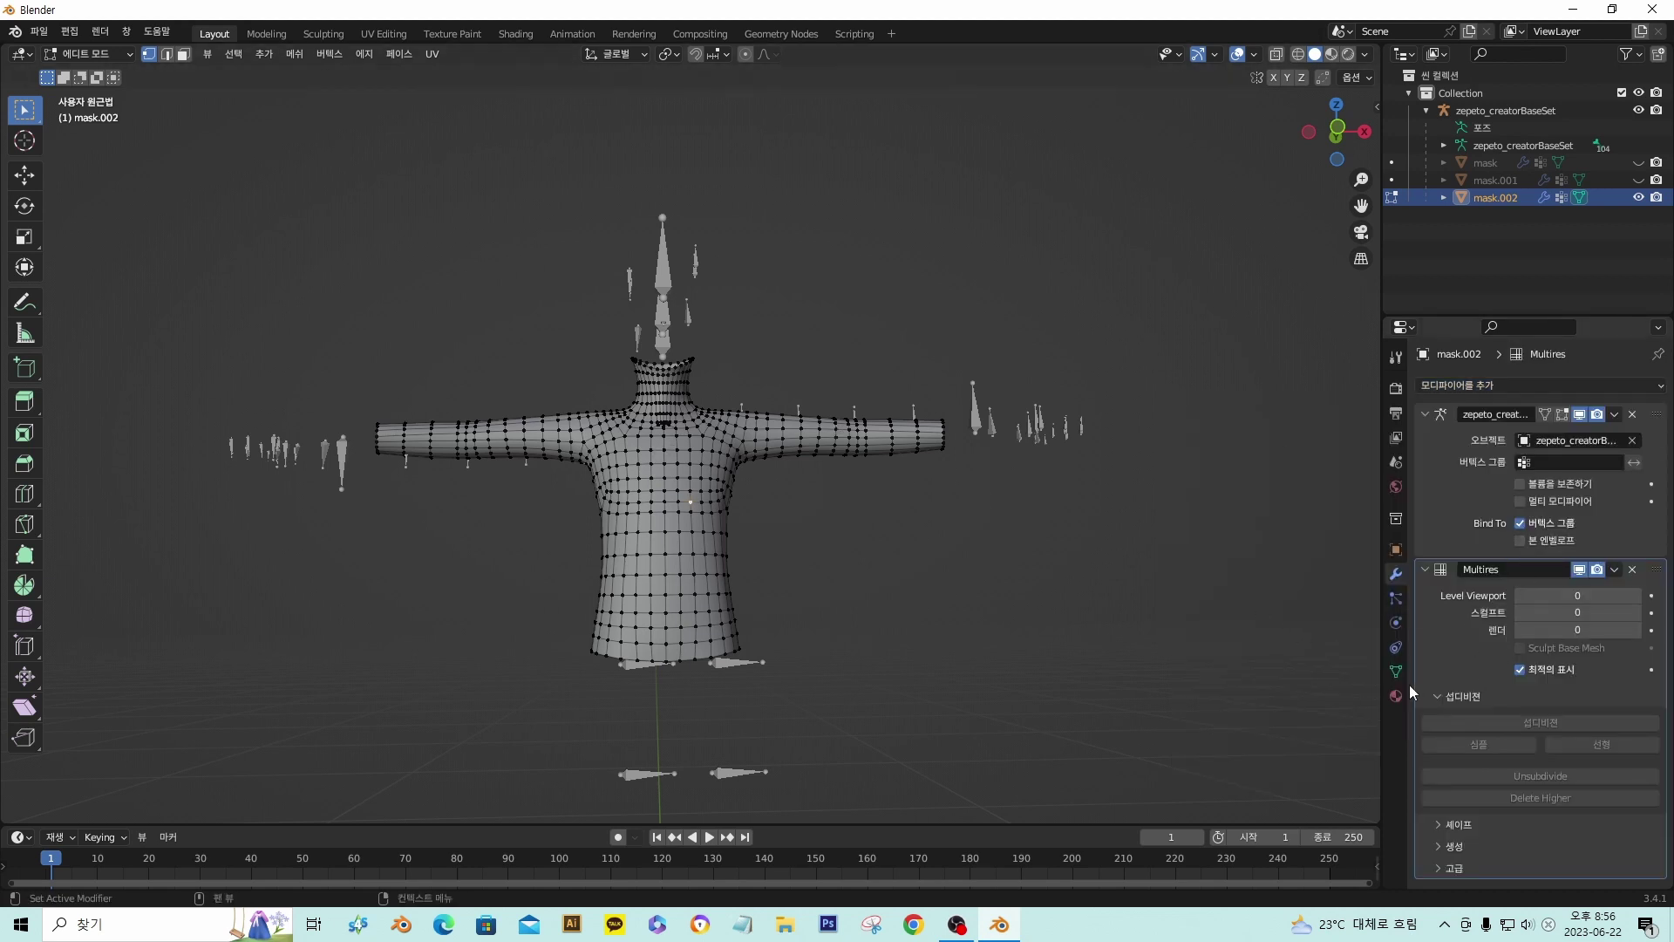
- Try to set the Multires modifier's render level to 1
click(1573, 634)
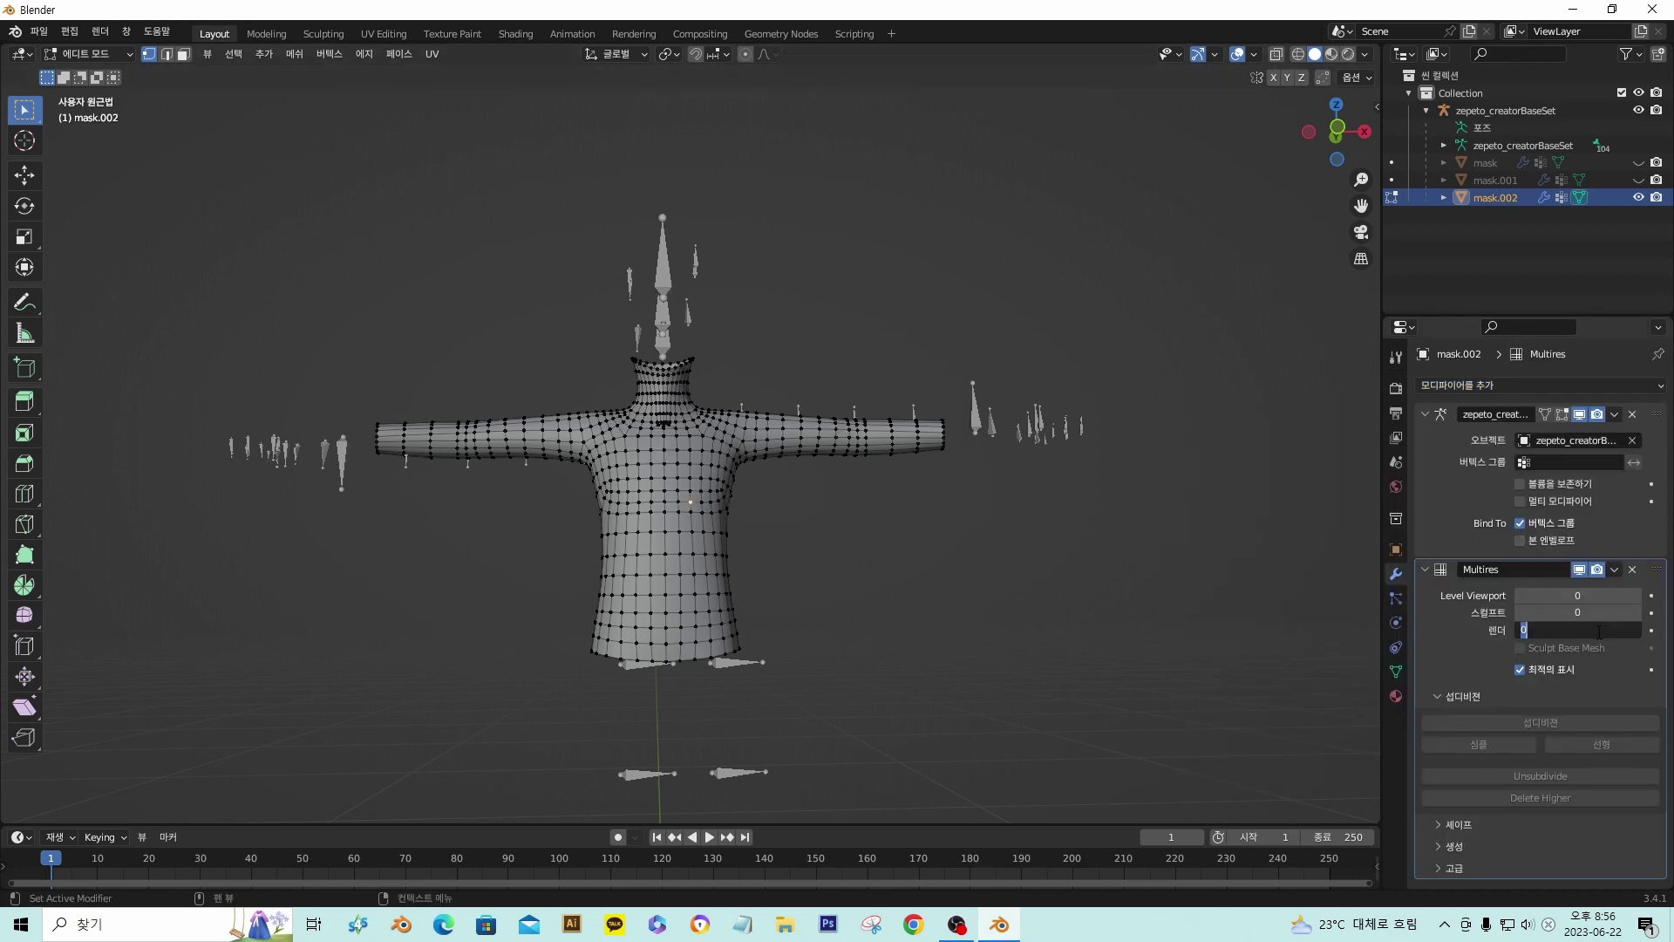
text(1)
key(Return)
click(1634, 633)
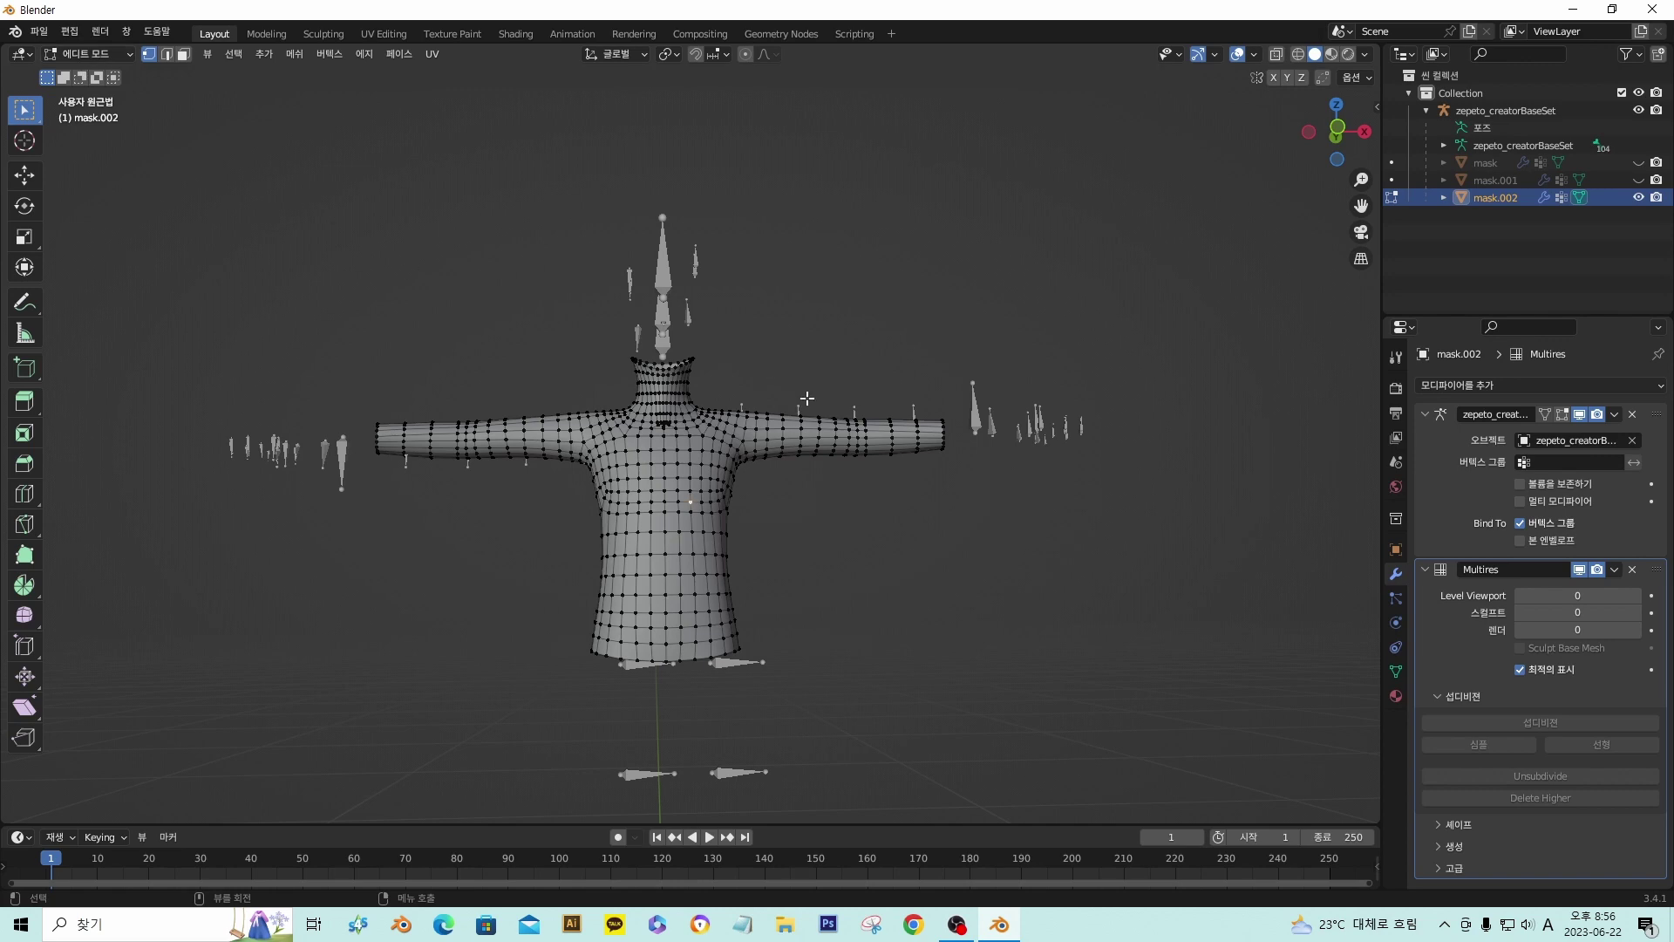
- Return mask.002 to Object Mode and subdivide its Multires modifier repeatedly up to level 5
key(Tab)
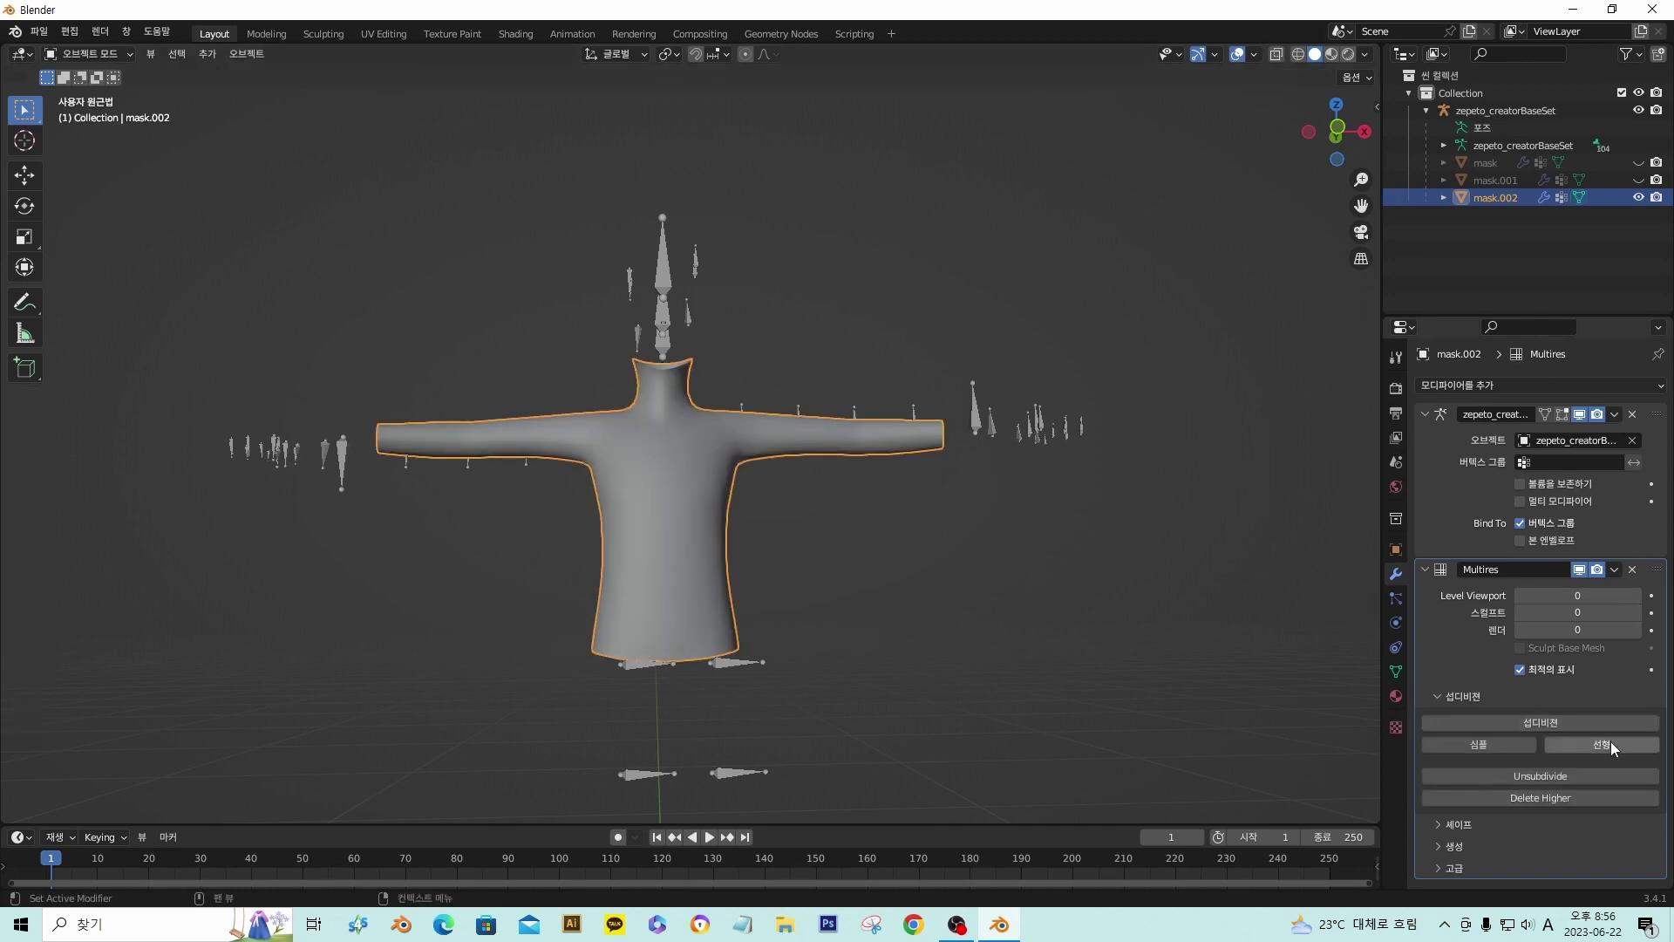
click(1545, 724)
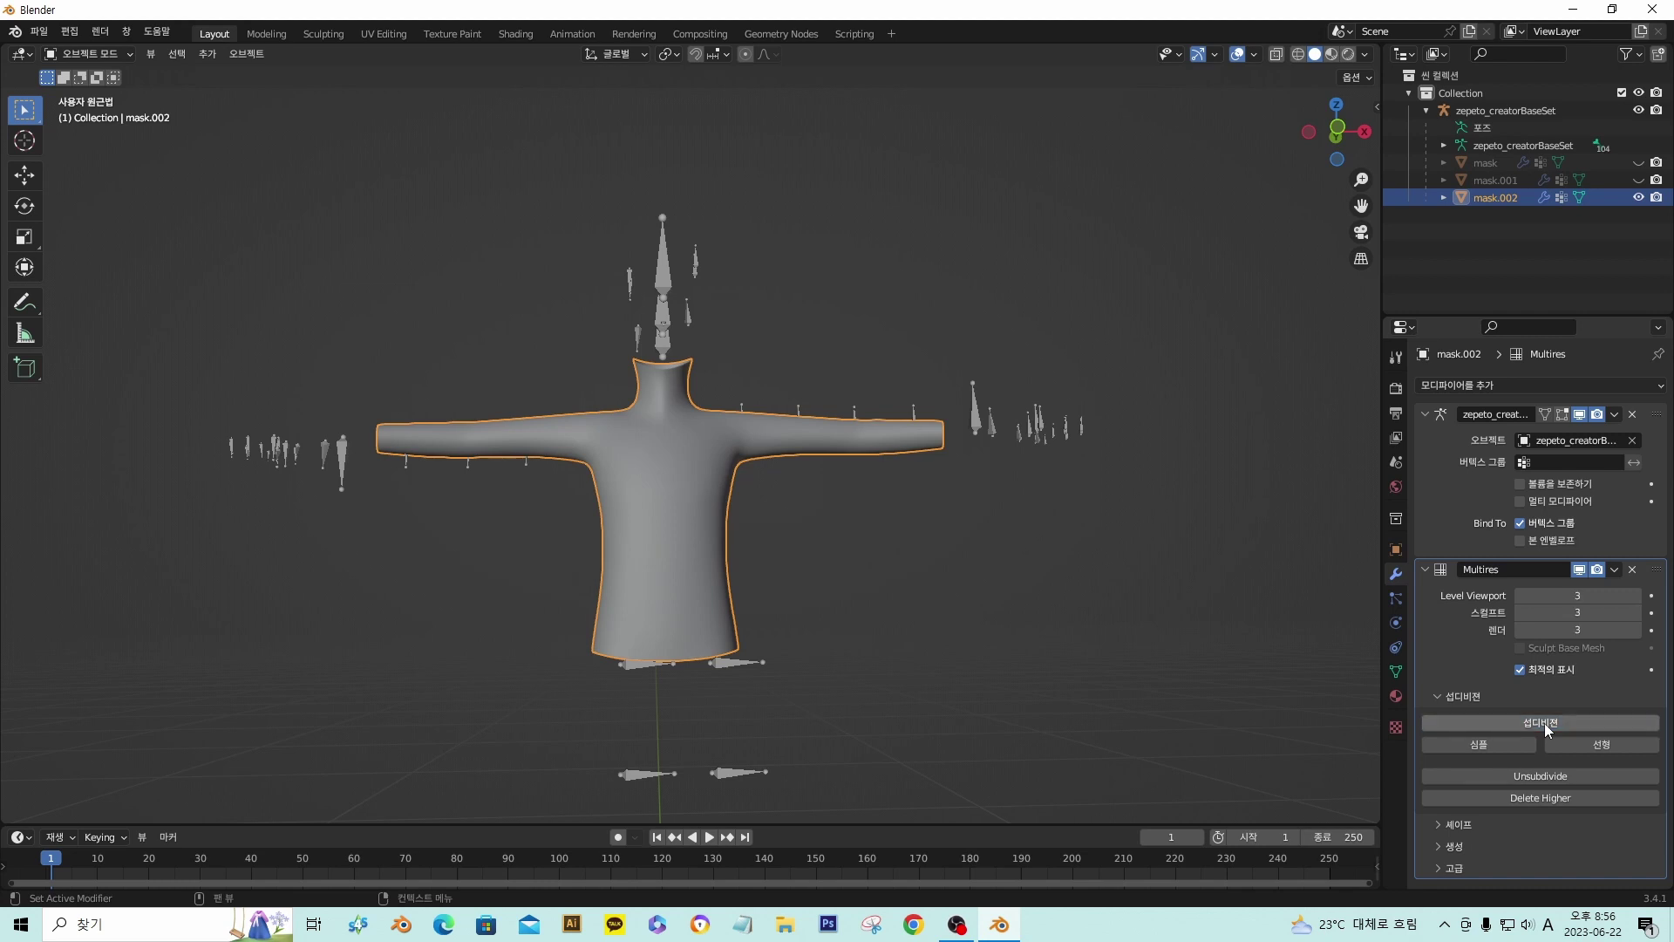
click(1545, 724)
click(1545, 724)
scroll(689, 426, up, 5)
scroll(717, 431, down, 4)
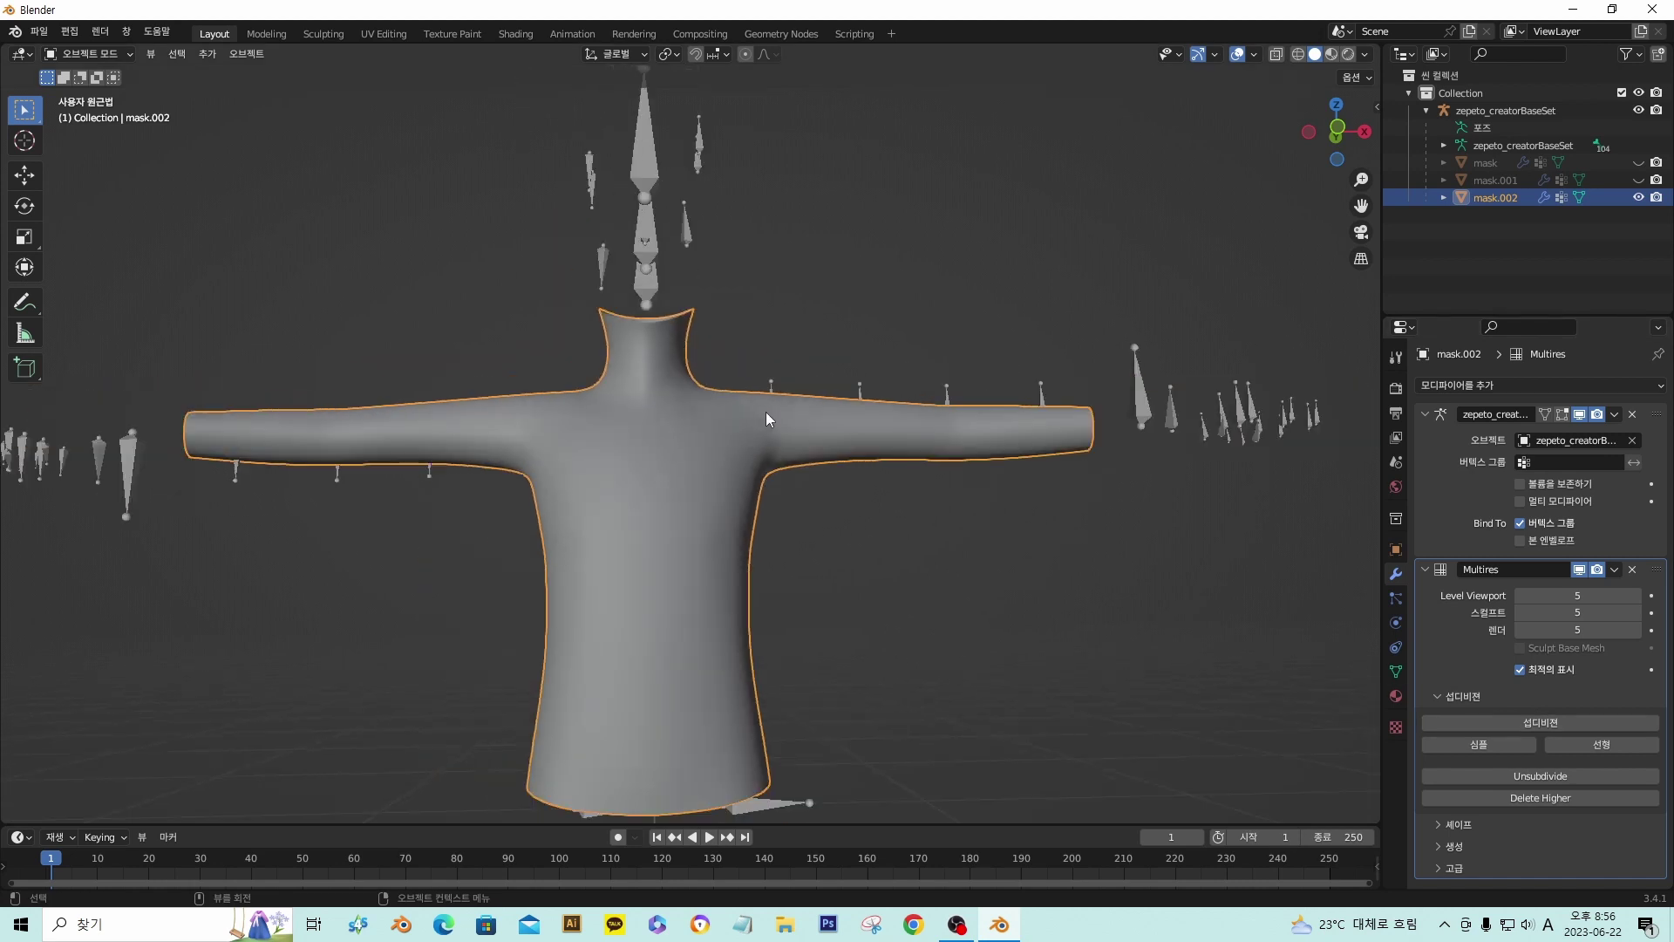
key(Tab)
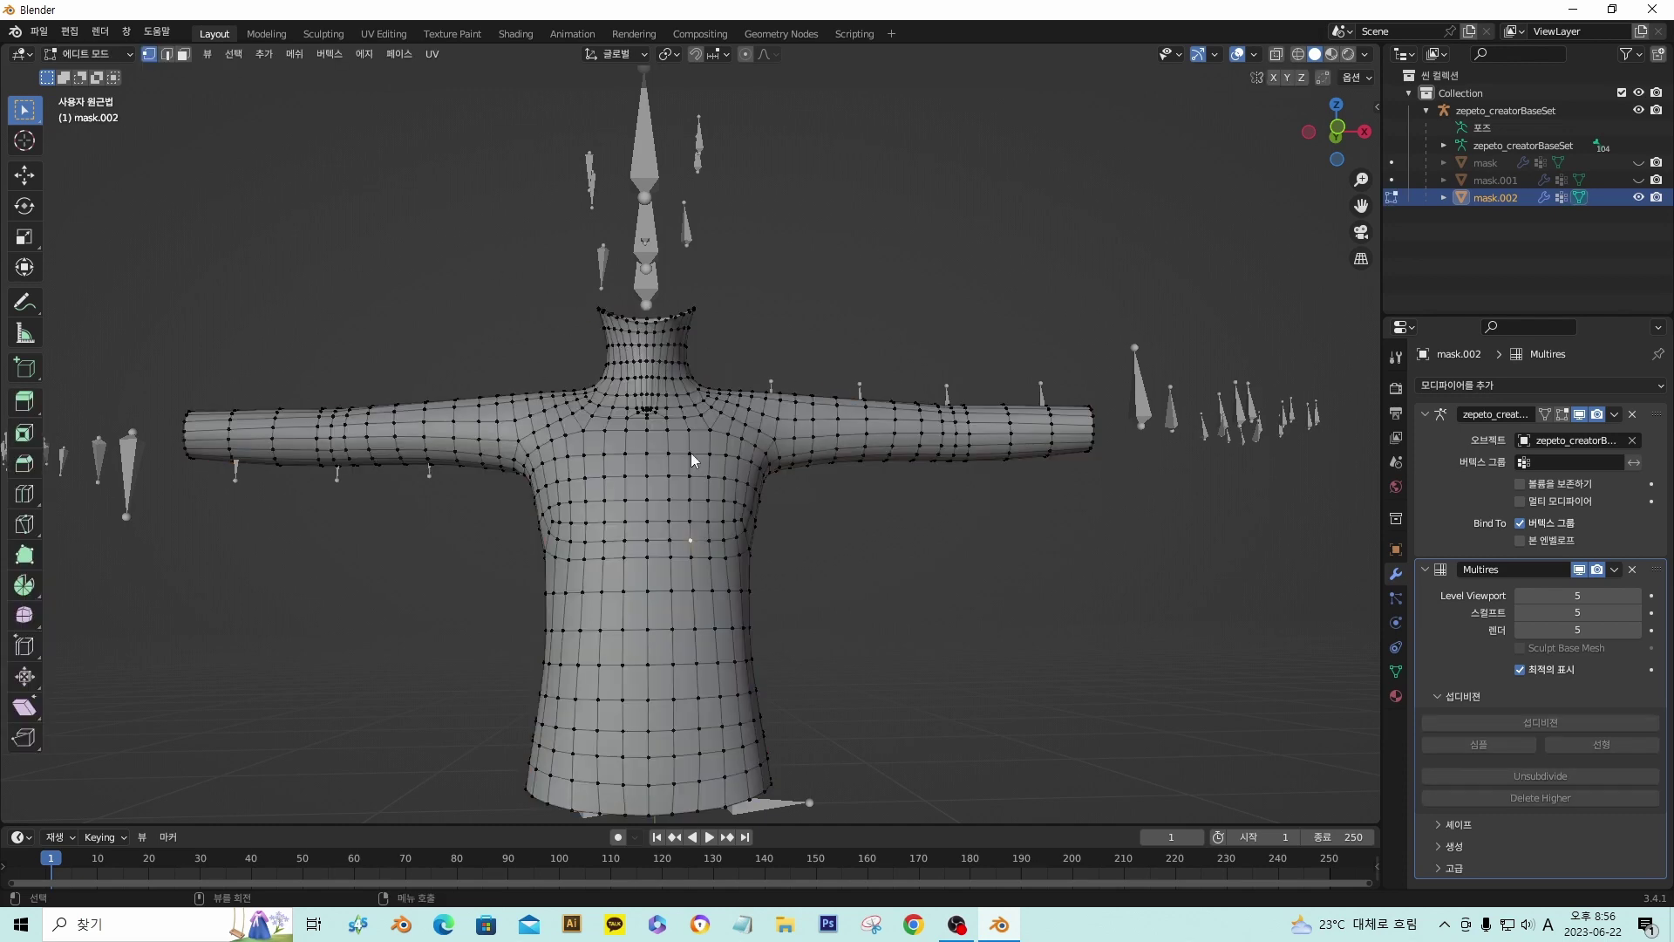
key(Tab)
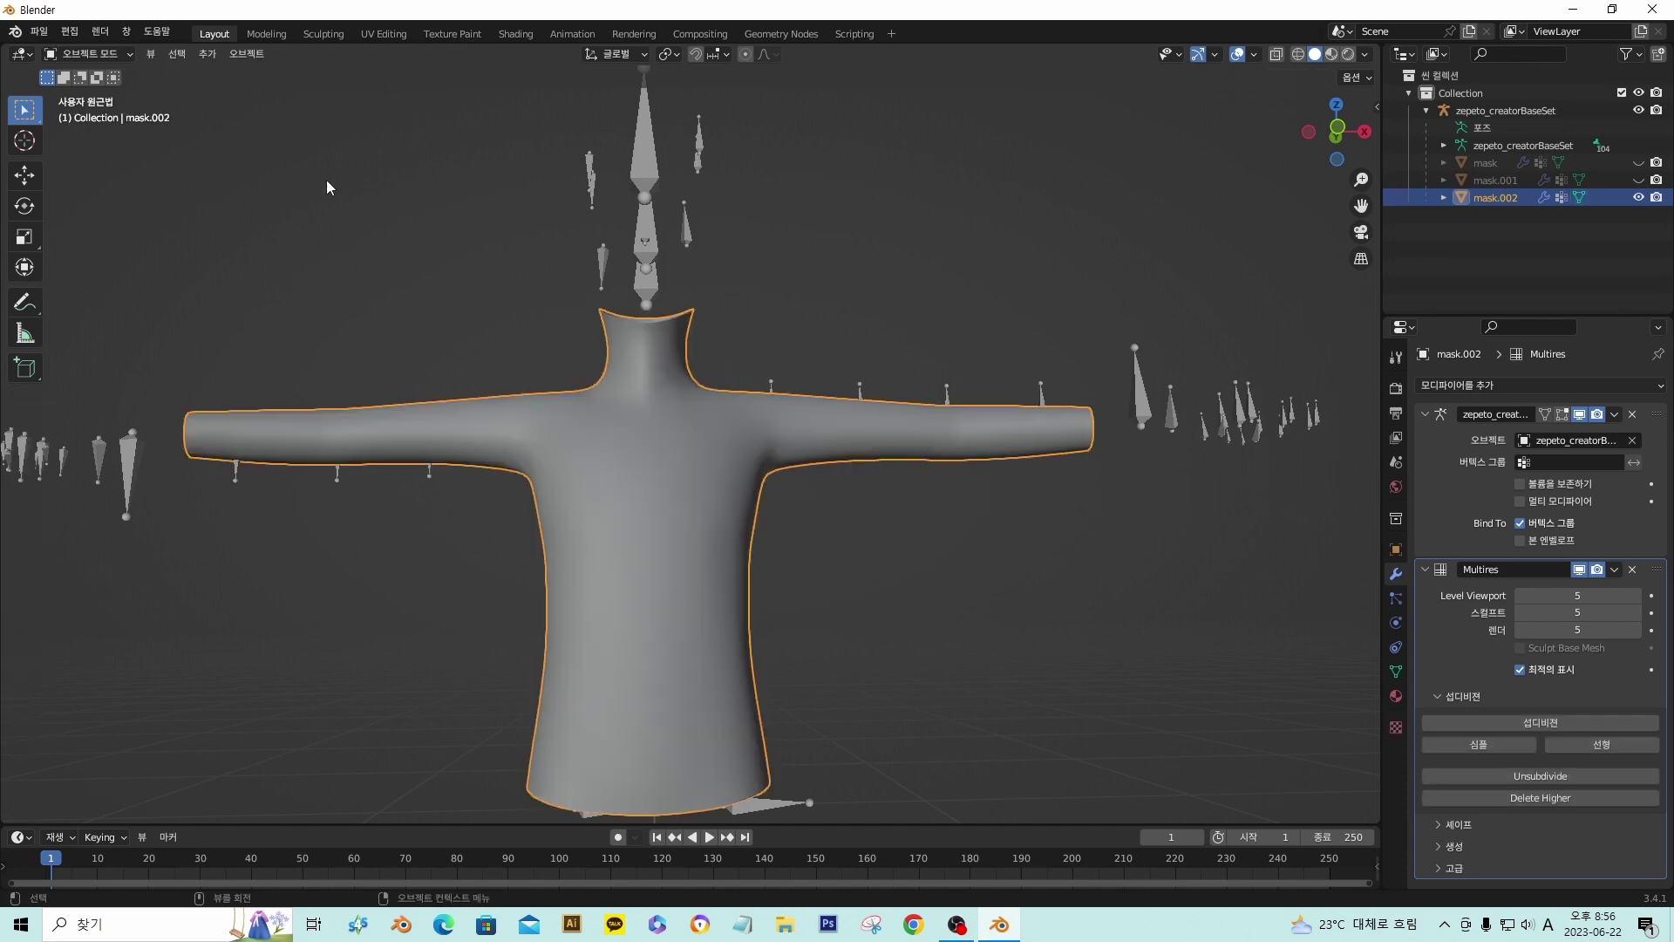
- Switch to the Sculpting workspace to work on the front of the mask.002 torso
click(307, 37)
scroll(701, 336, up, 6)
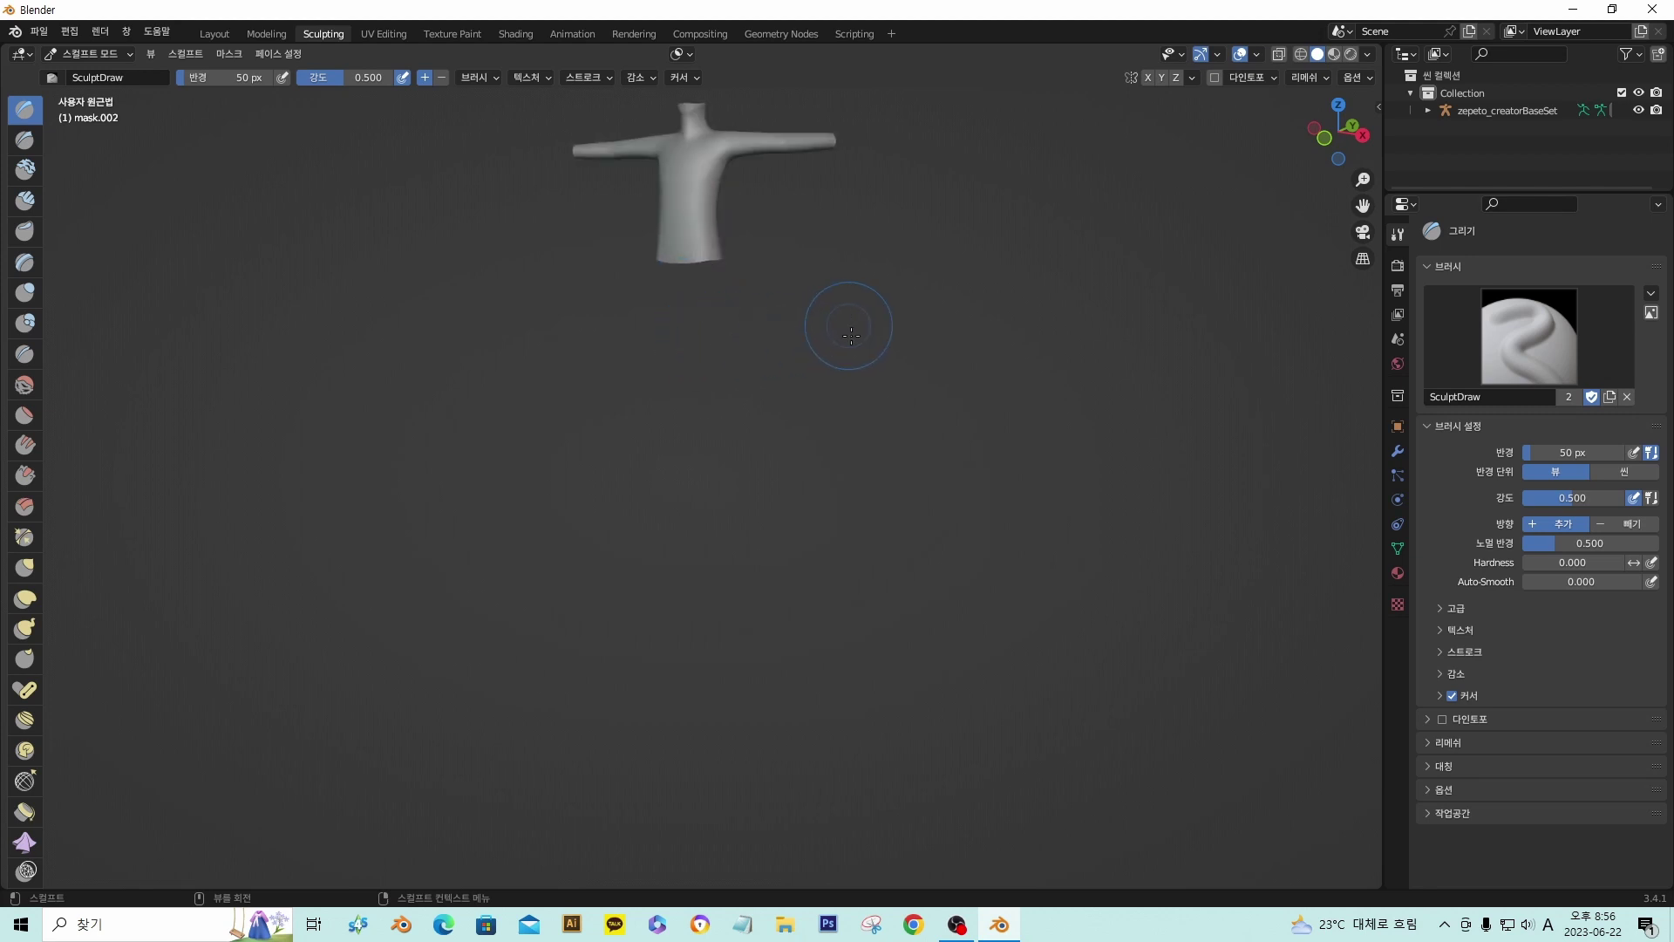
shift+middle_drag(851, 336, 841, 582)
mouse_move(840, 583)
middle_down()
mouse_move(910, 505)
mouse_move(888, 646)
mouse_move(813, 384)
middle_up()
scroll(880, 646, up, 7)
mouse_move(886, 505)
middle_down()
mouse_move(844, 505)
mouse_move(909, 445)
mouse_move(967, 422)
mouse_move(924, 418)
middle_up()
scroll(912, 444, down, 2)
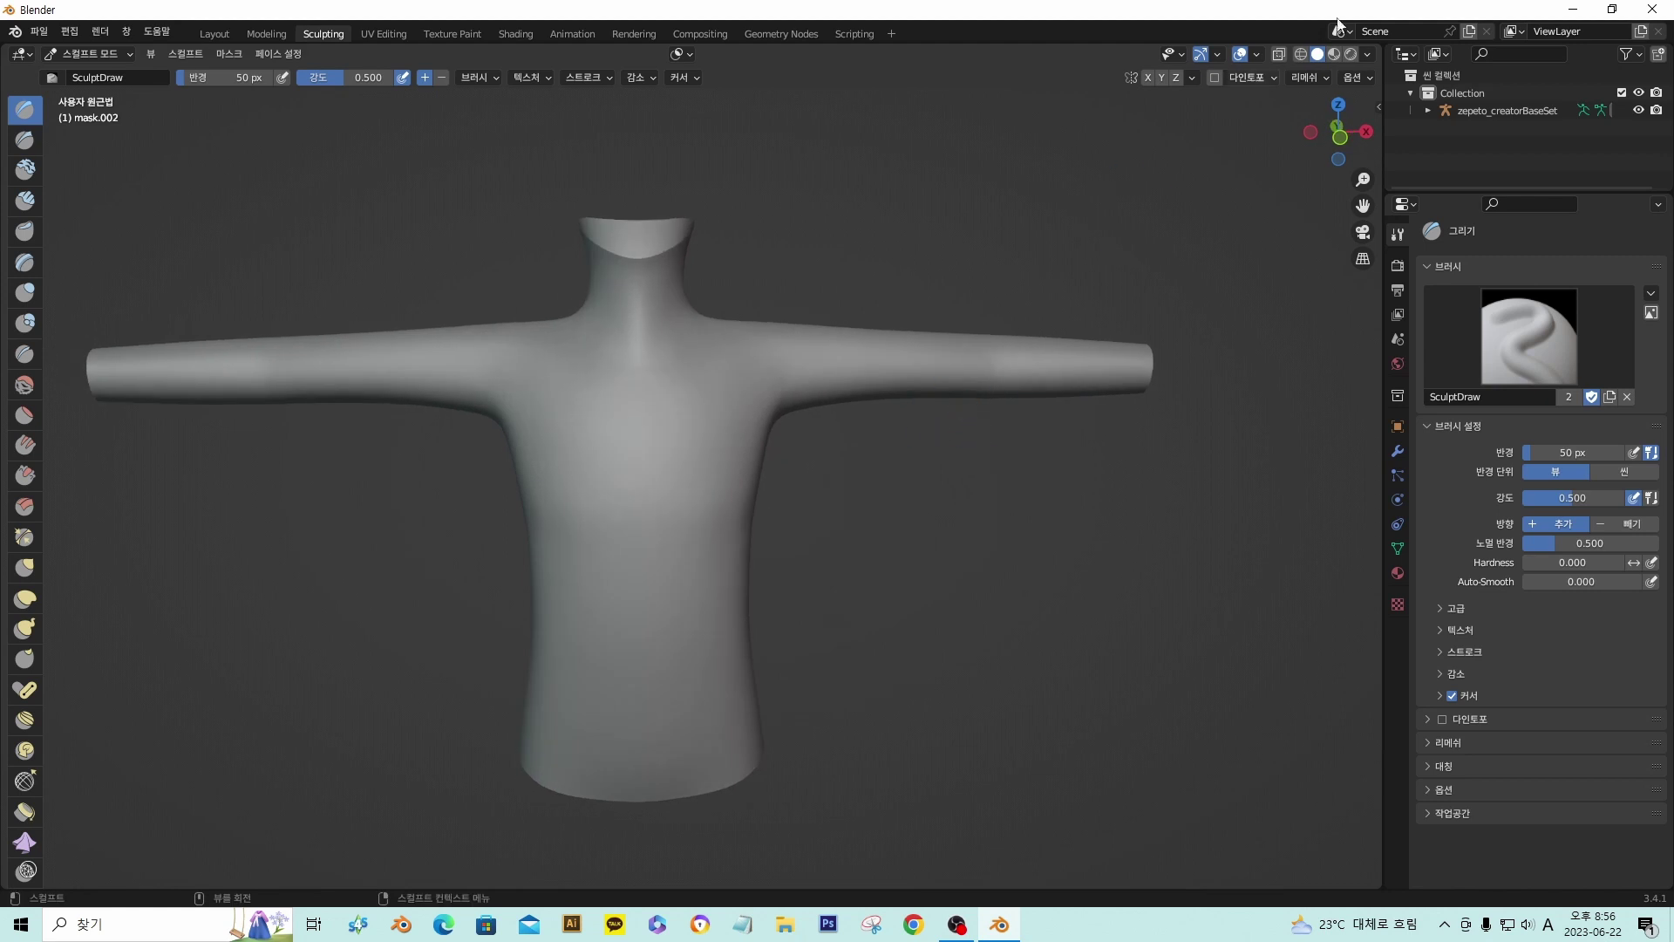
- Turn on the wireframe overlay for the torso and examine the density of the subdivided mesh
click(1259, 58)
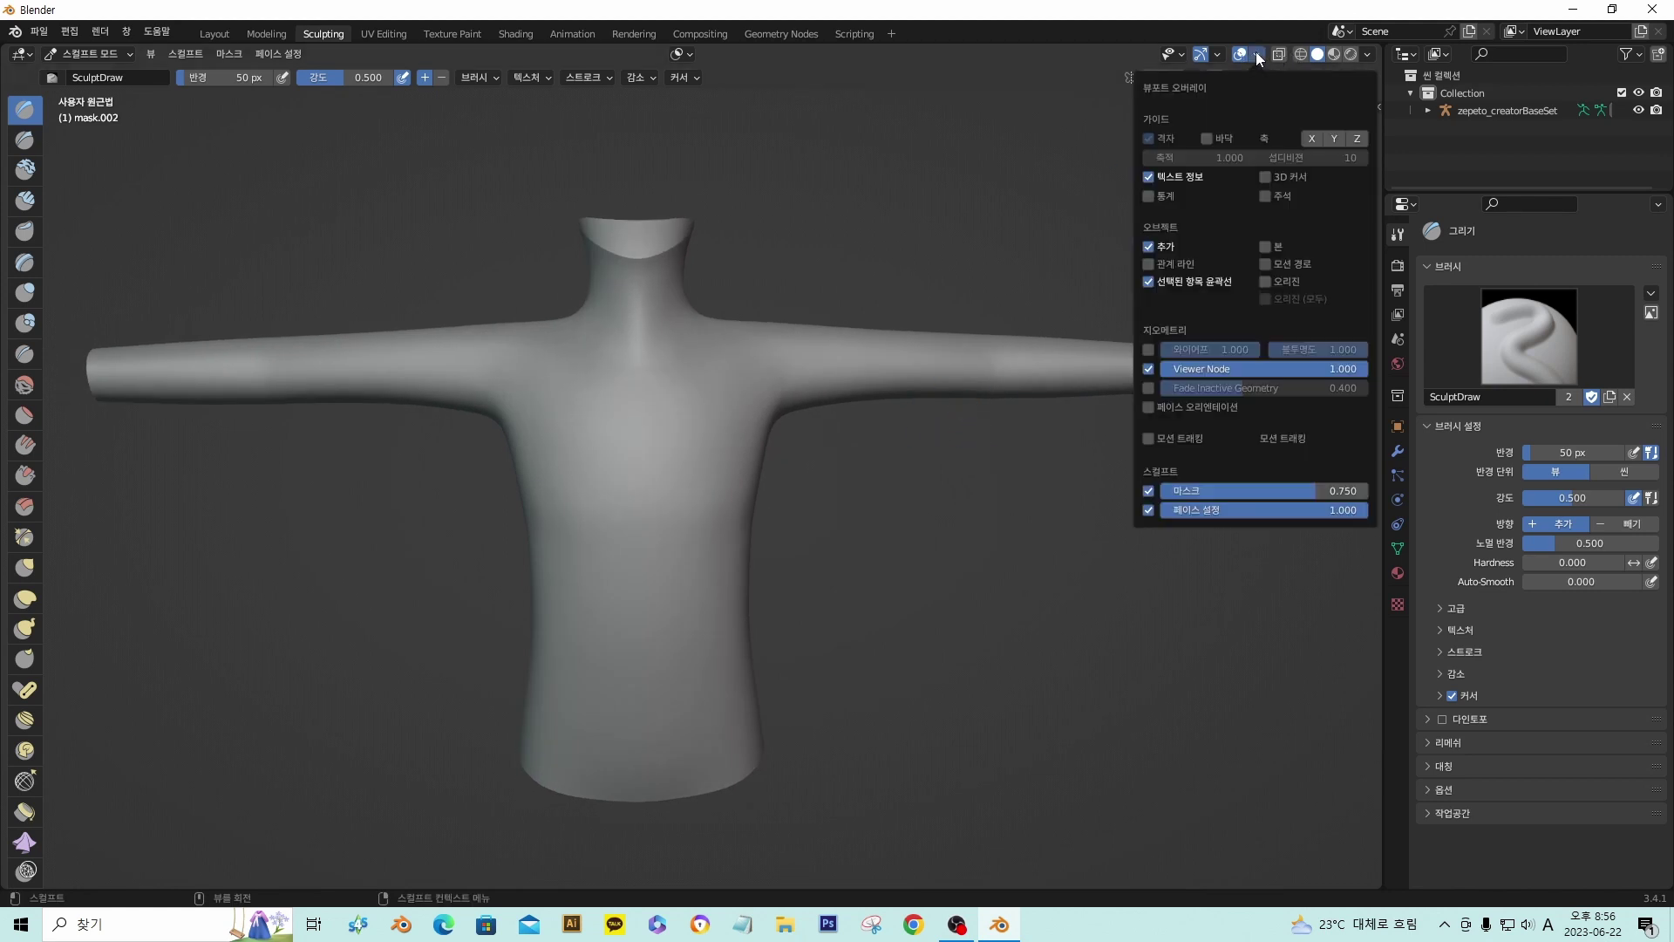
click(1149, 349)
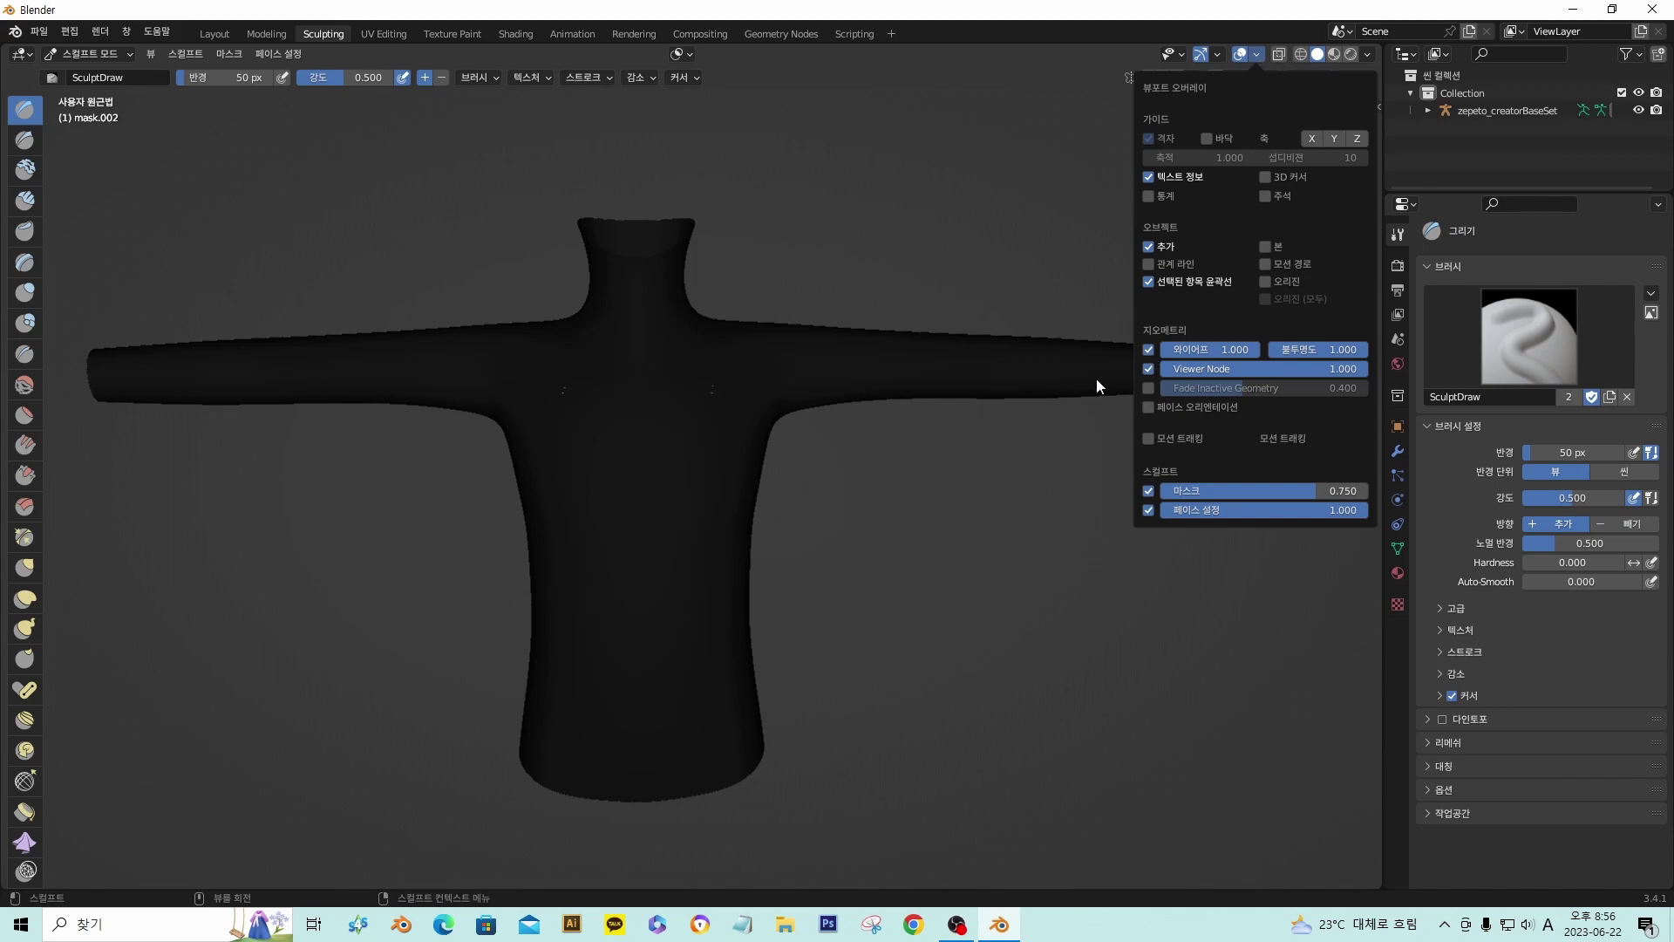
scroll(677, 442, up, 6)
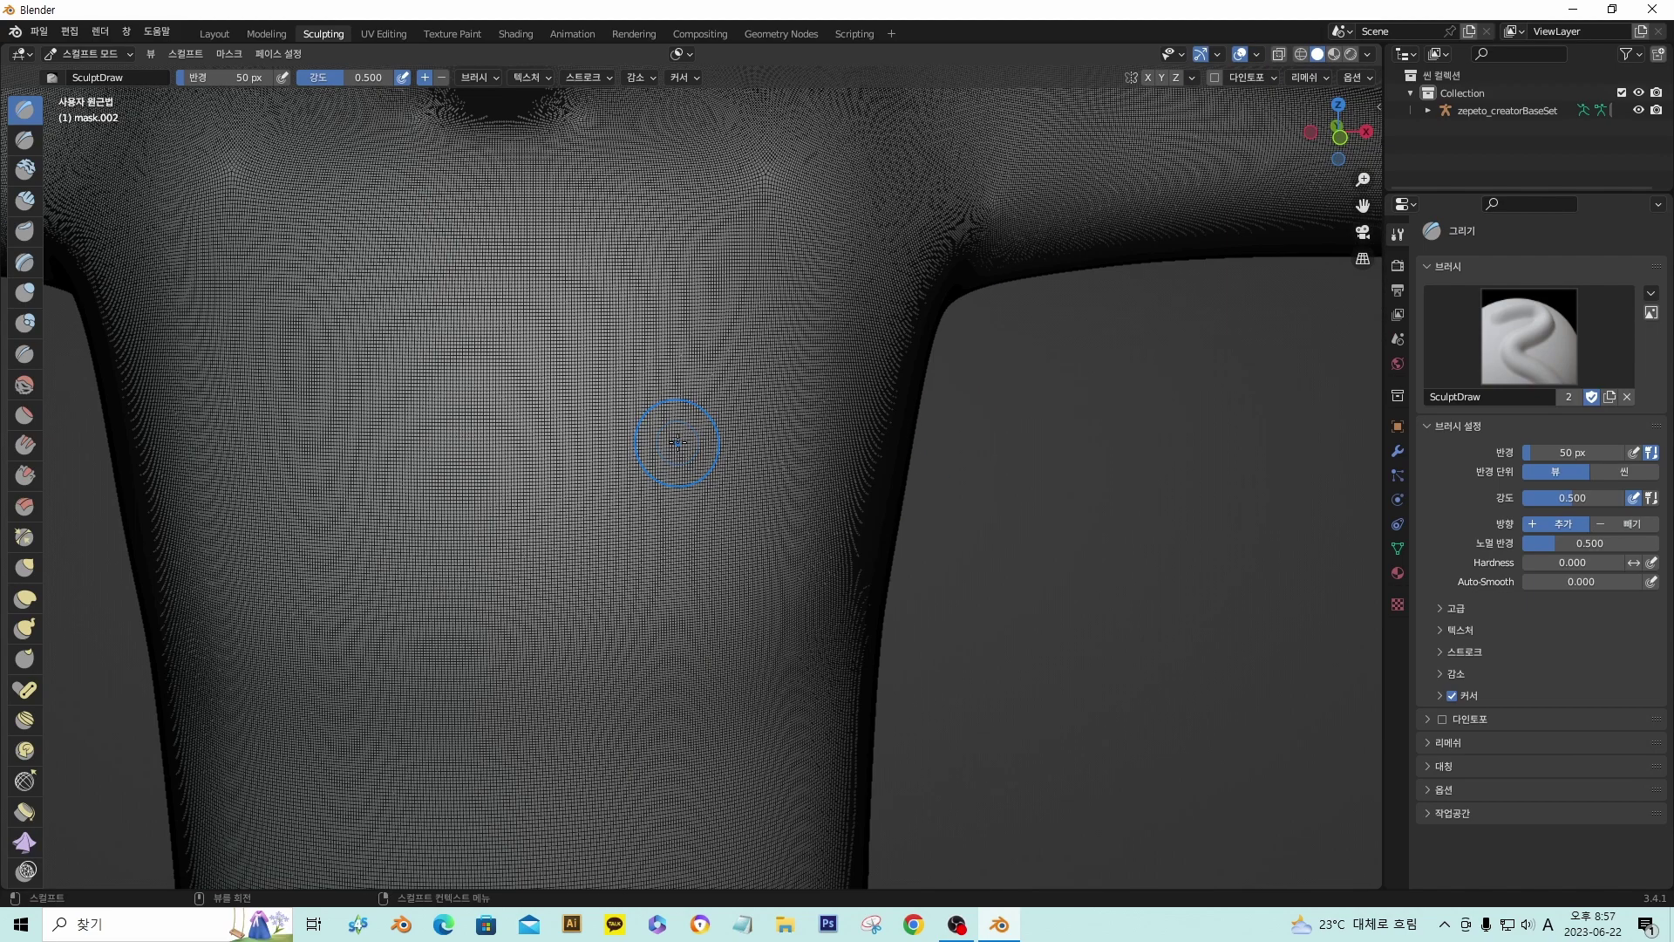
scroll(677, 442, up, 5)
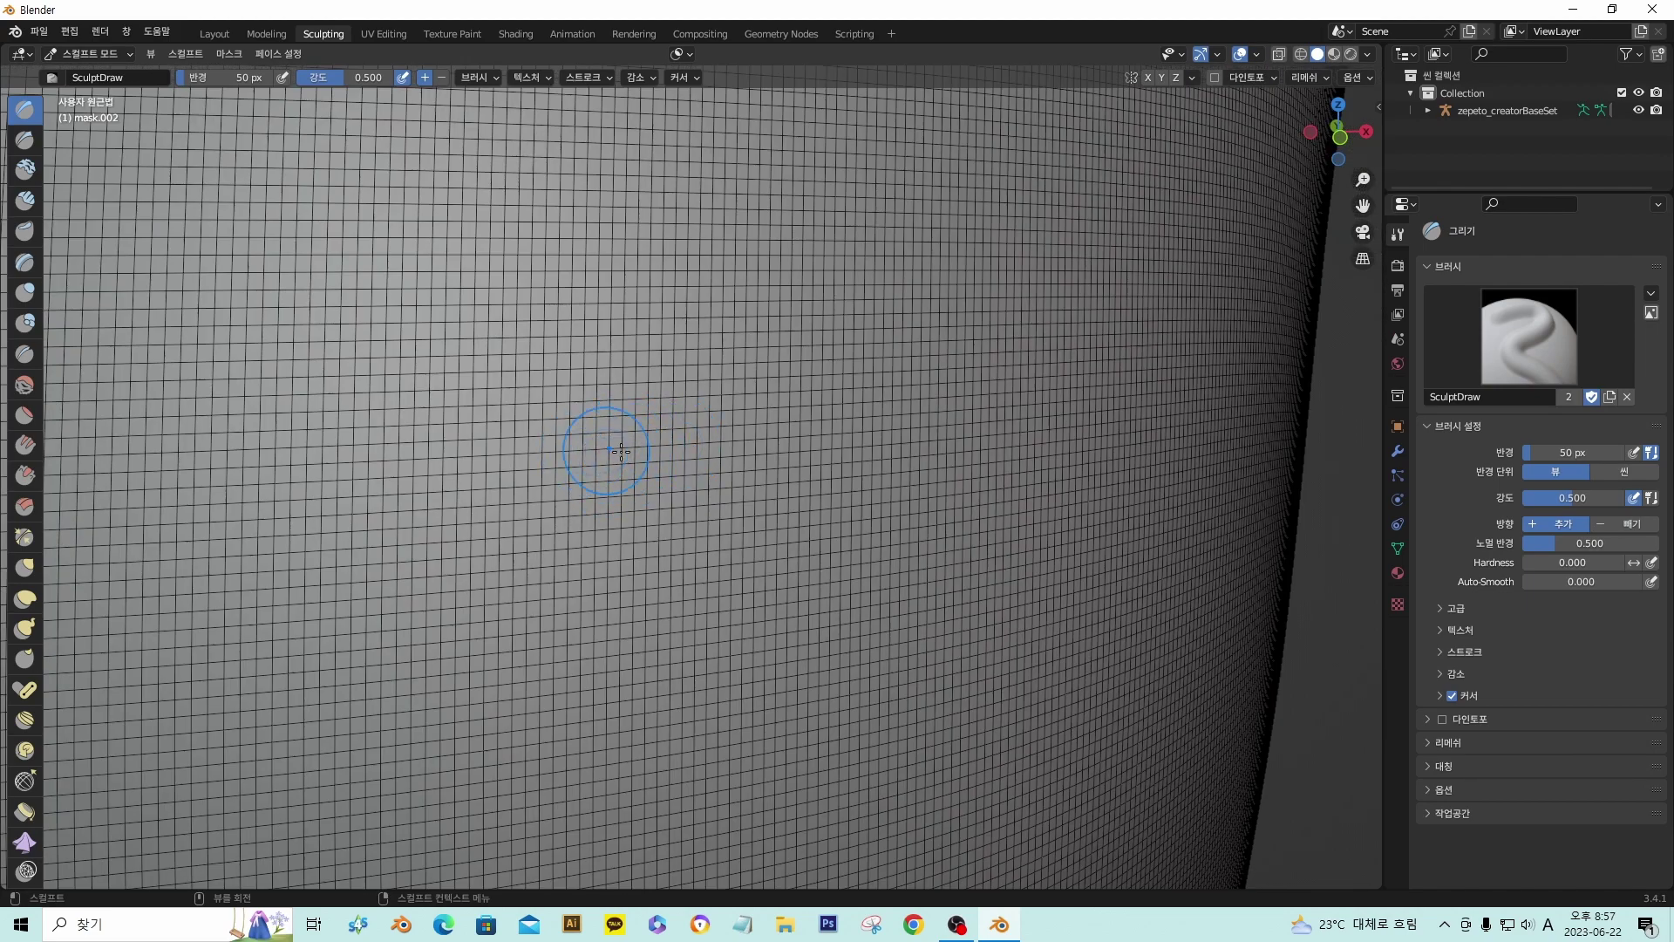
scroll(623, 450, down, 11)
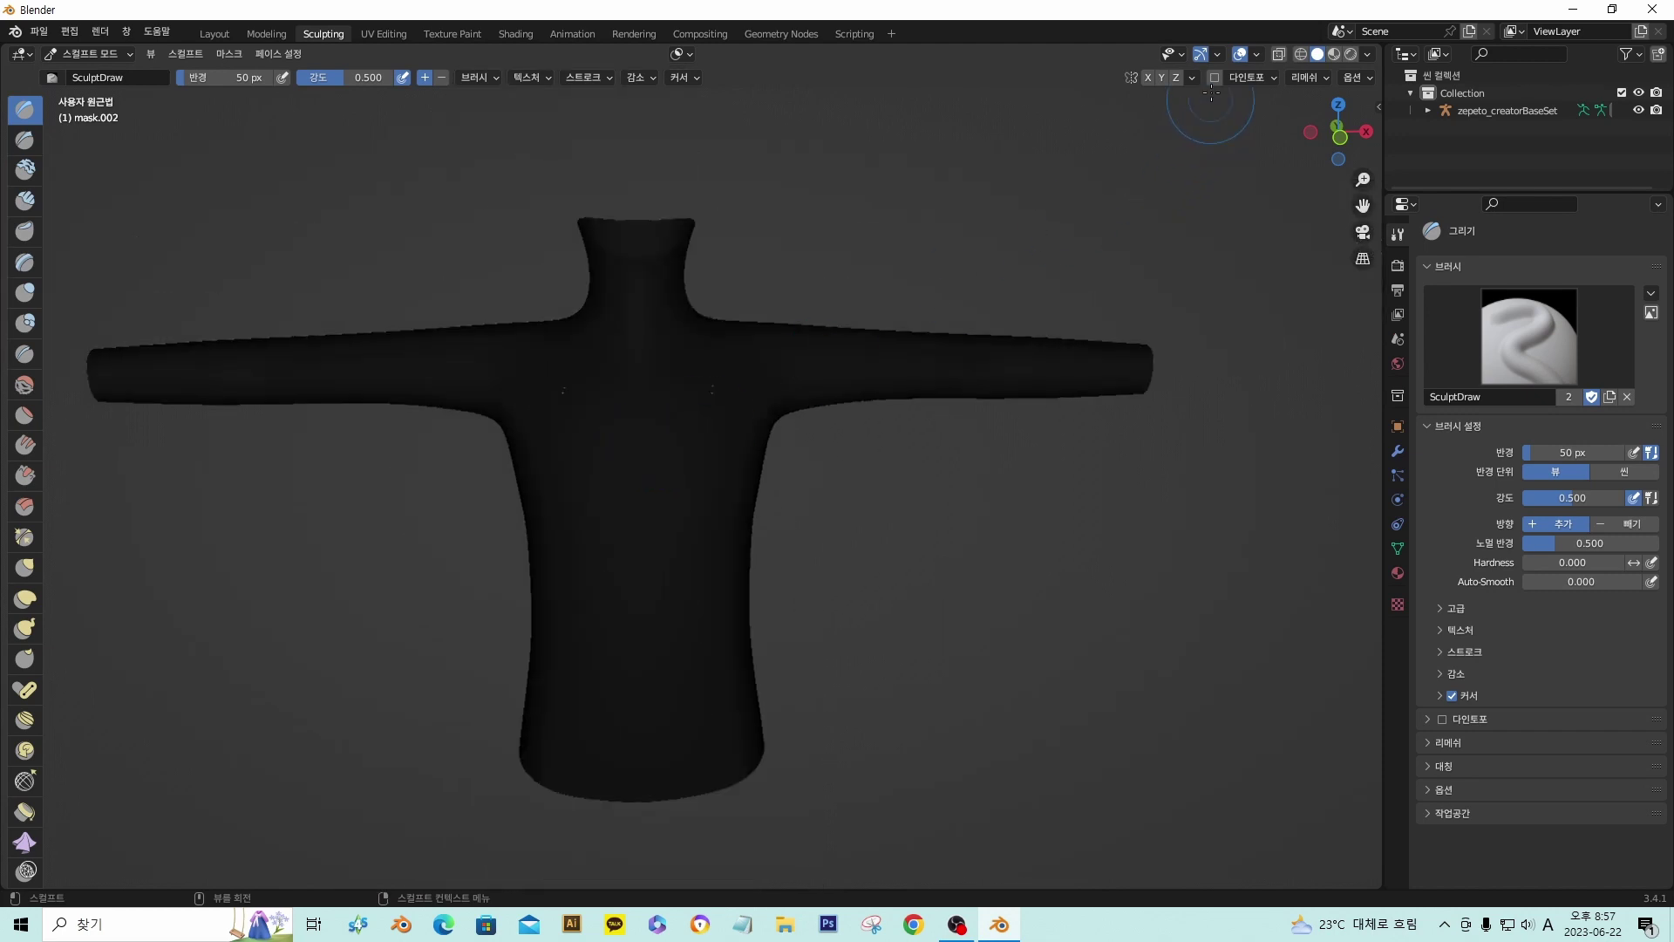
- Lower the wireframe overlay's opacity so the grid lines show only faintly over the torso
click(1257, 54)
drag(1353, 350, 1308, 350)
scroll(699, 456, up, 8)
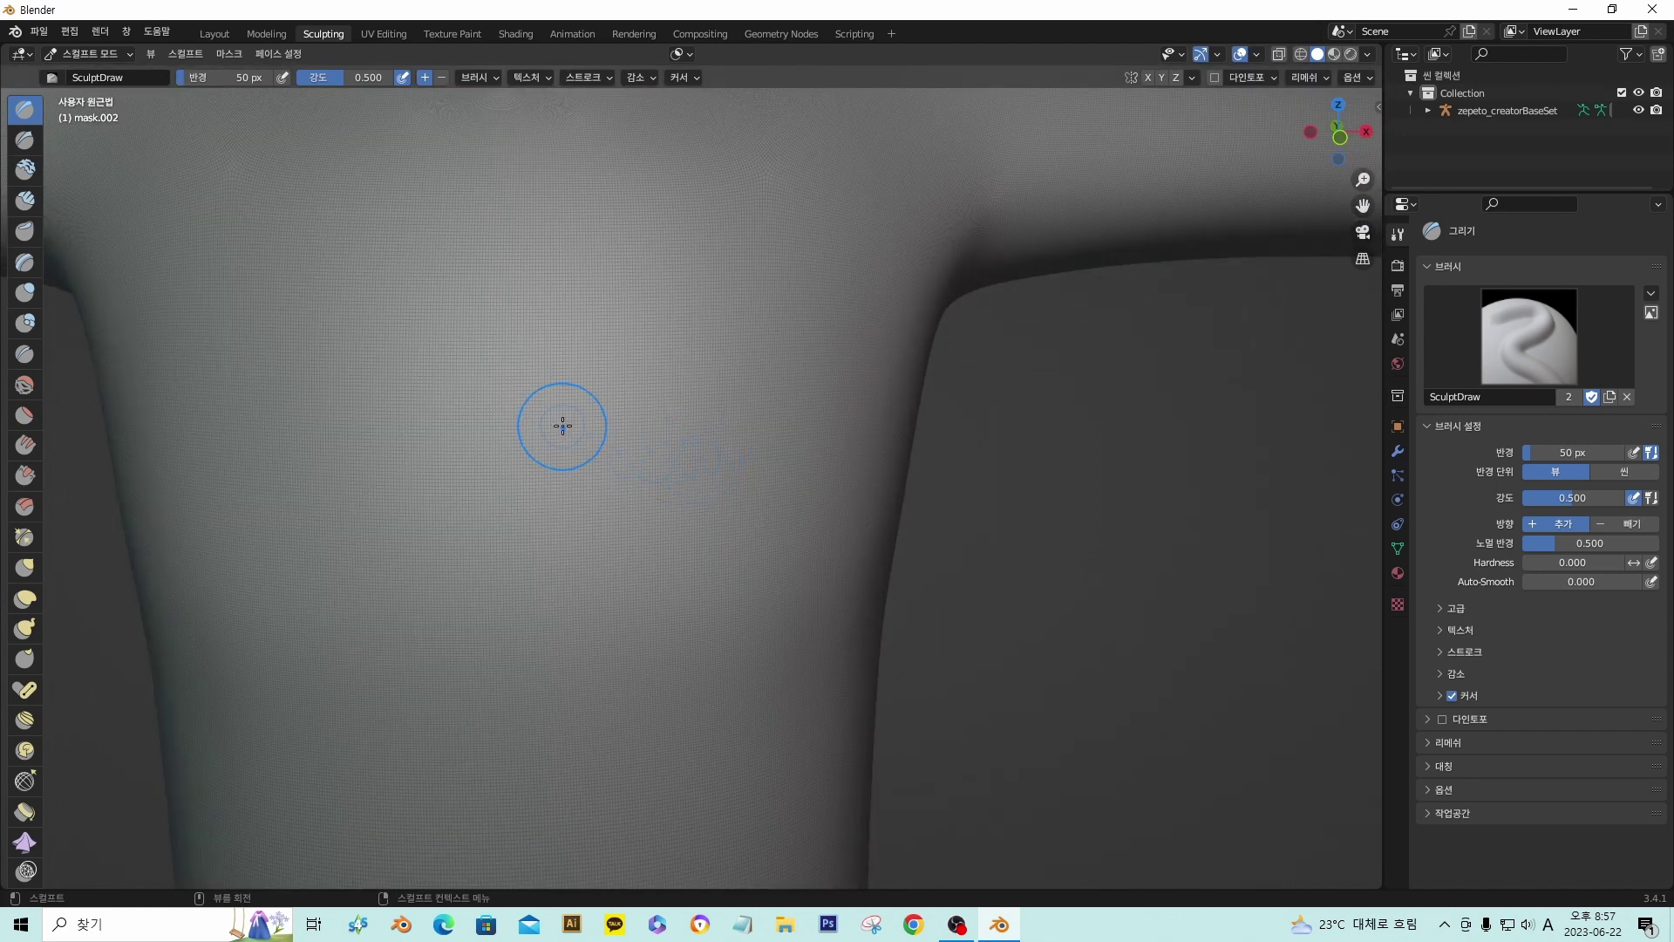
scroll(561, 420, up, 1)
scroll(540, 401, down, 7)
shift+middle_drag(564, 397, 843, 432)
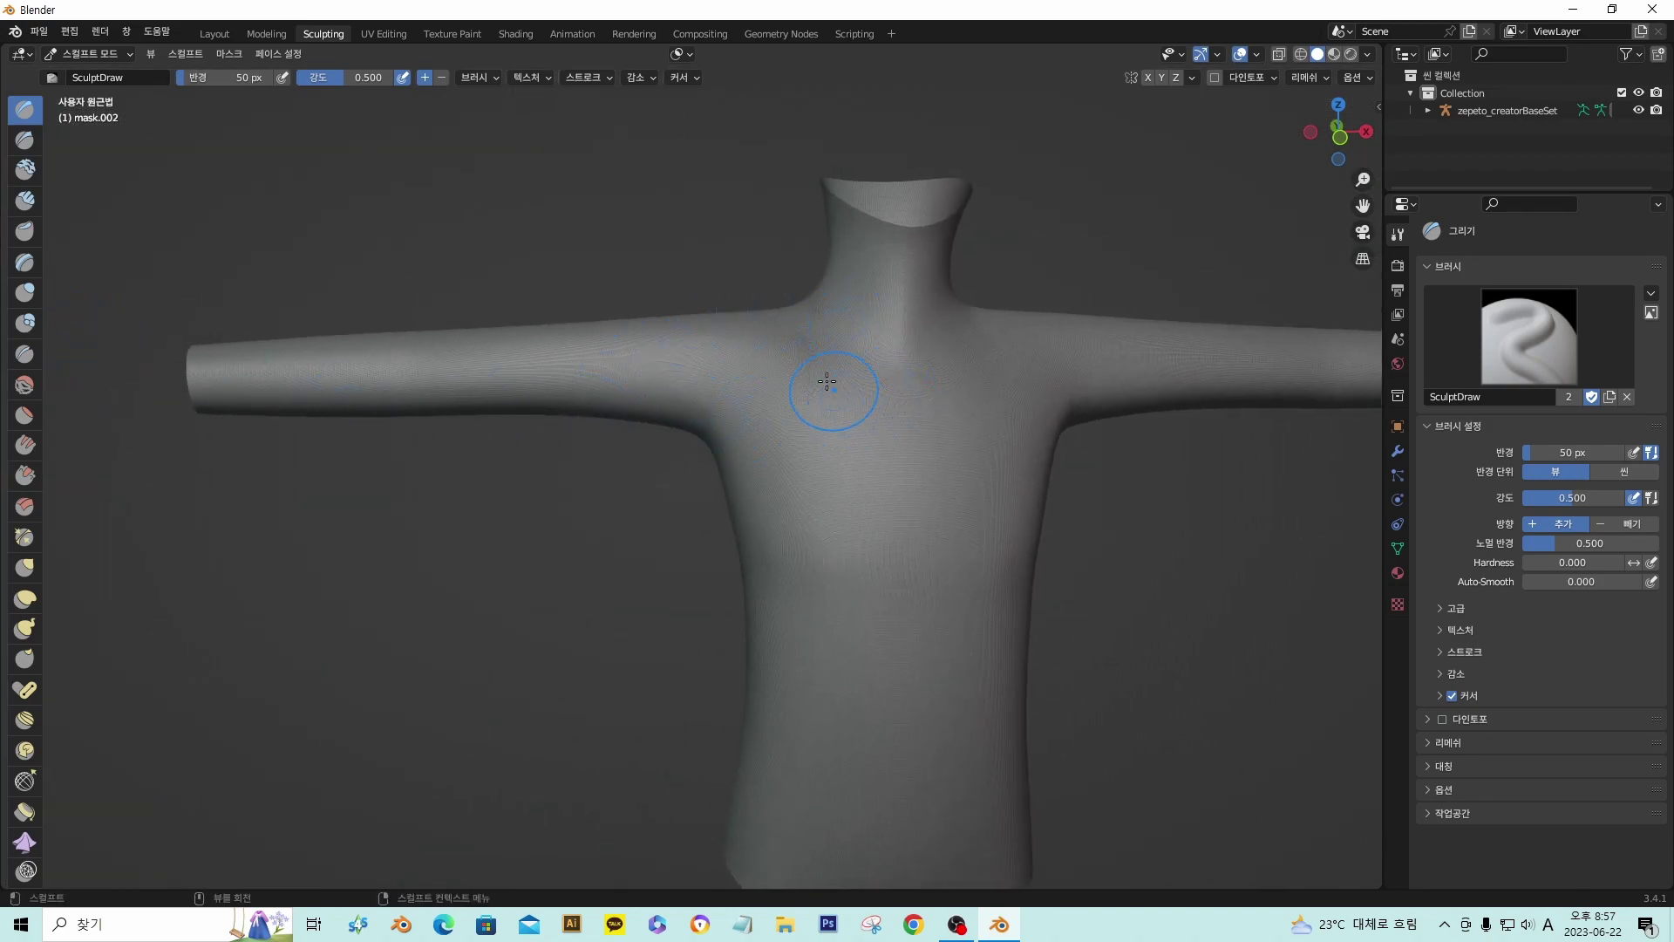
- Mask both wrist ends of the arms with Box Mask, using X-axis mirror symmetry
mouse_move(198, 353)
mouse_down()
mouse_move(182, 401)
mouse_move(234, 398)
mouse_move(175, 375)
mouse_move(199, 375)
mouse_up()
key(ctrl+z)
scroll(9, 646, down, 3)
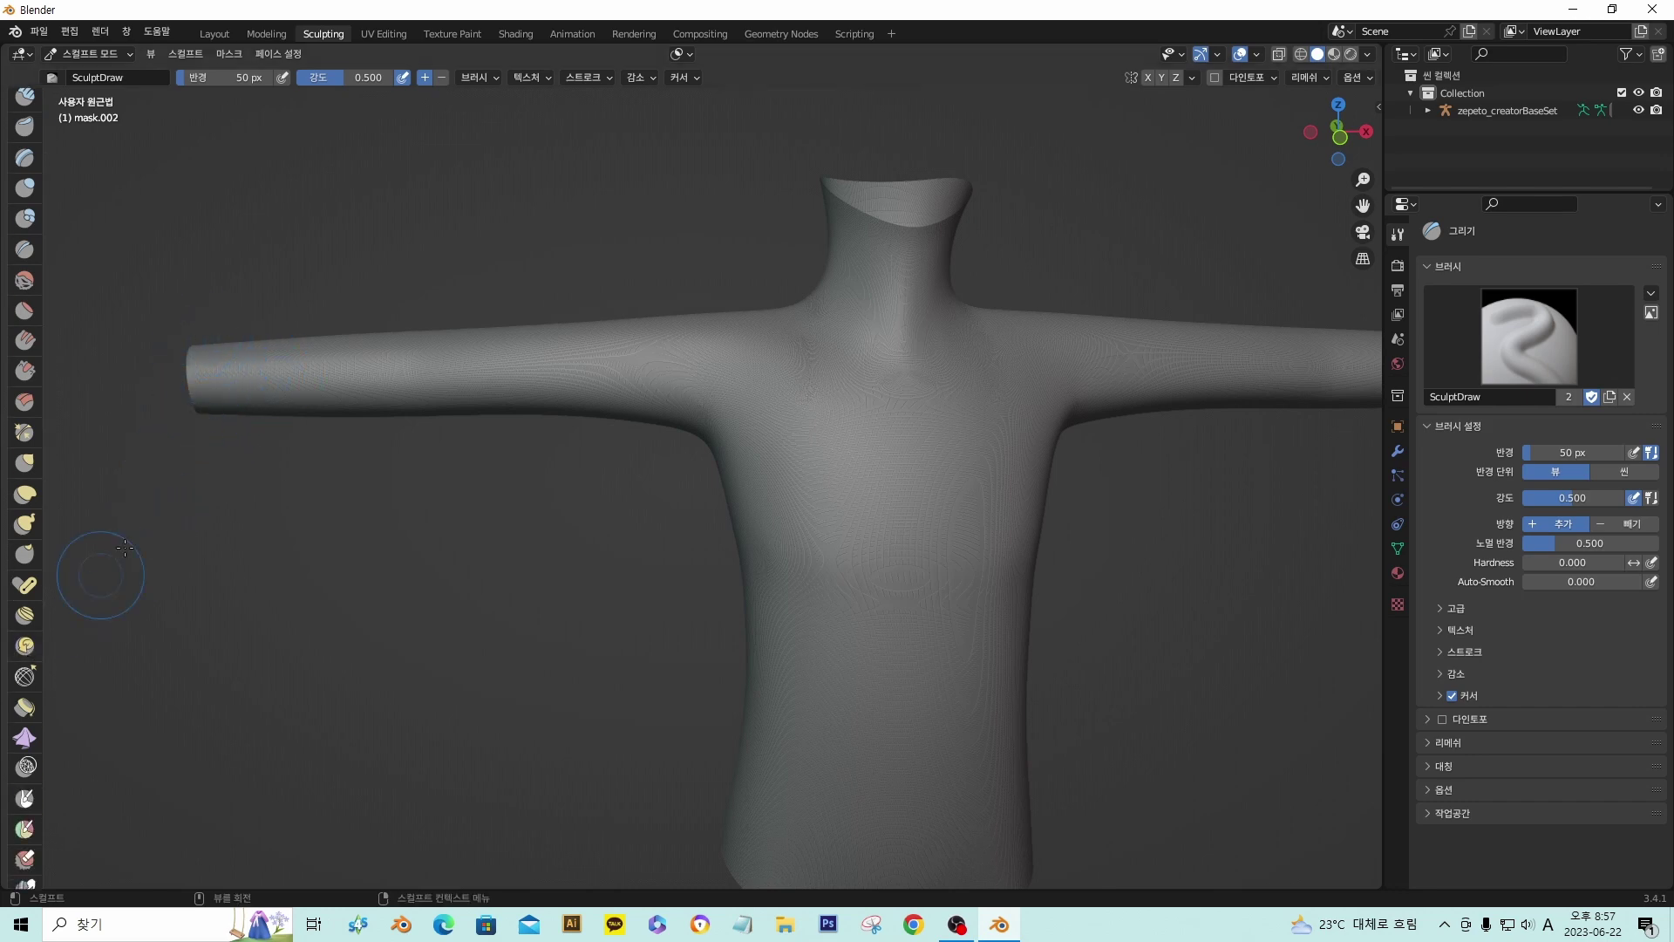
scroll(13, 711, down, 4)
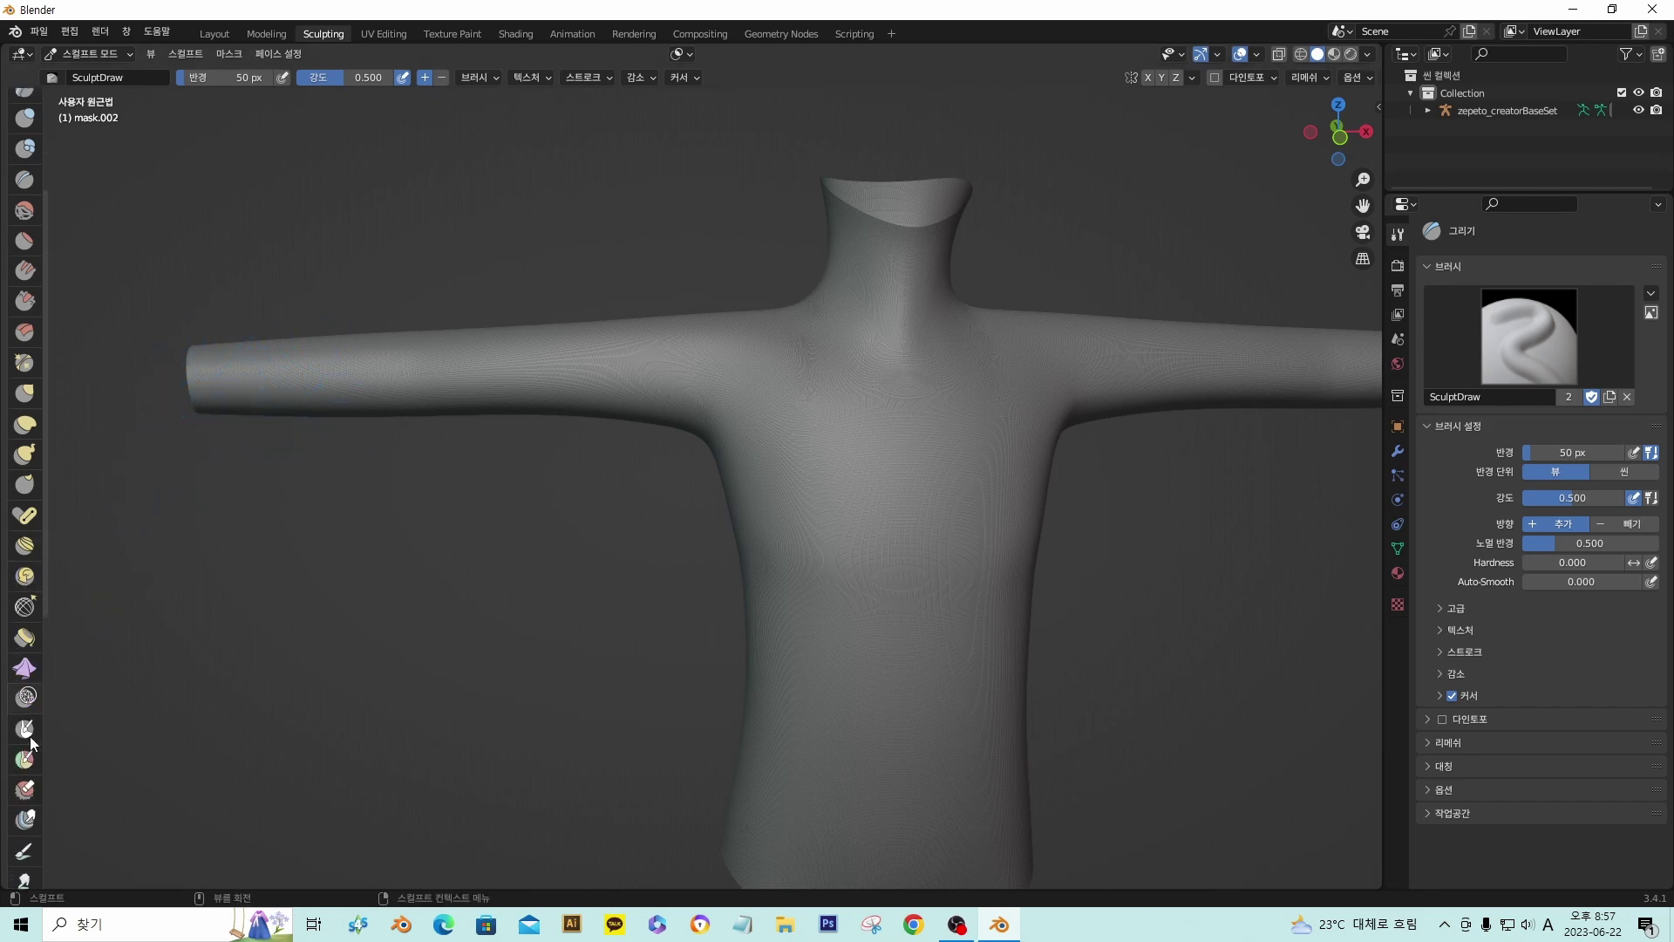
click(30, 853)
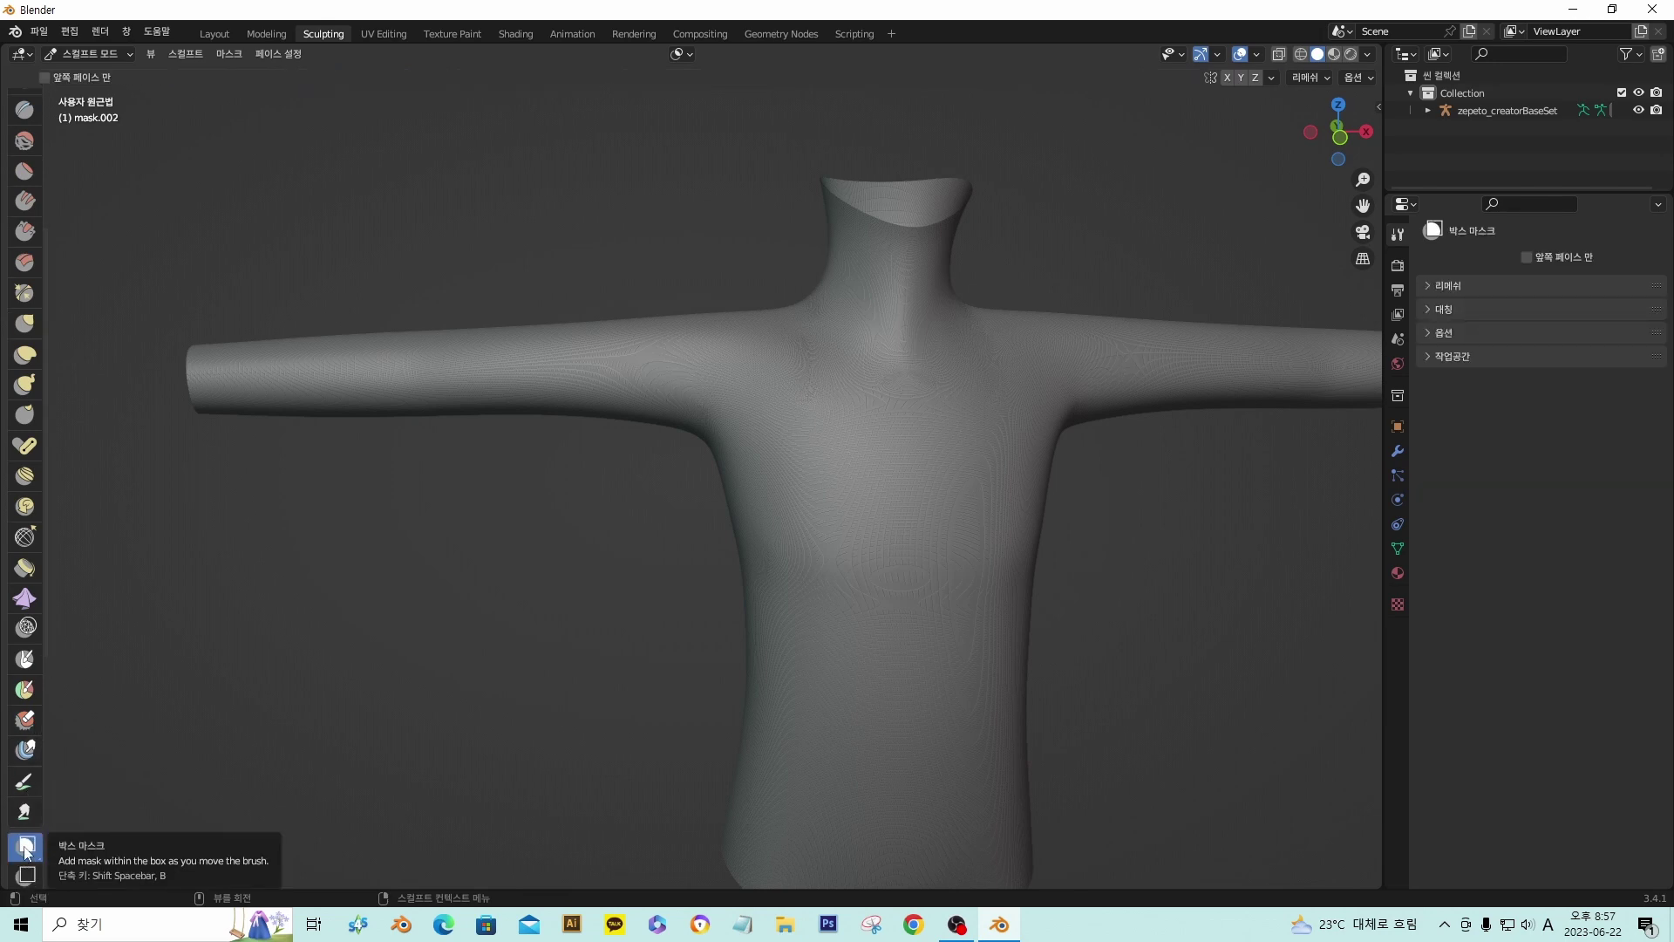
drag(140, 289, 187, 447)
scroll(165, 611, down, 3)
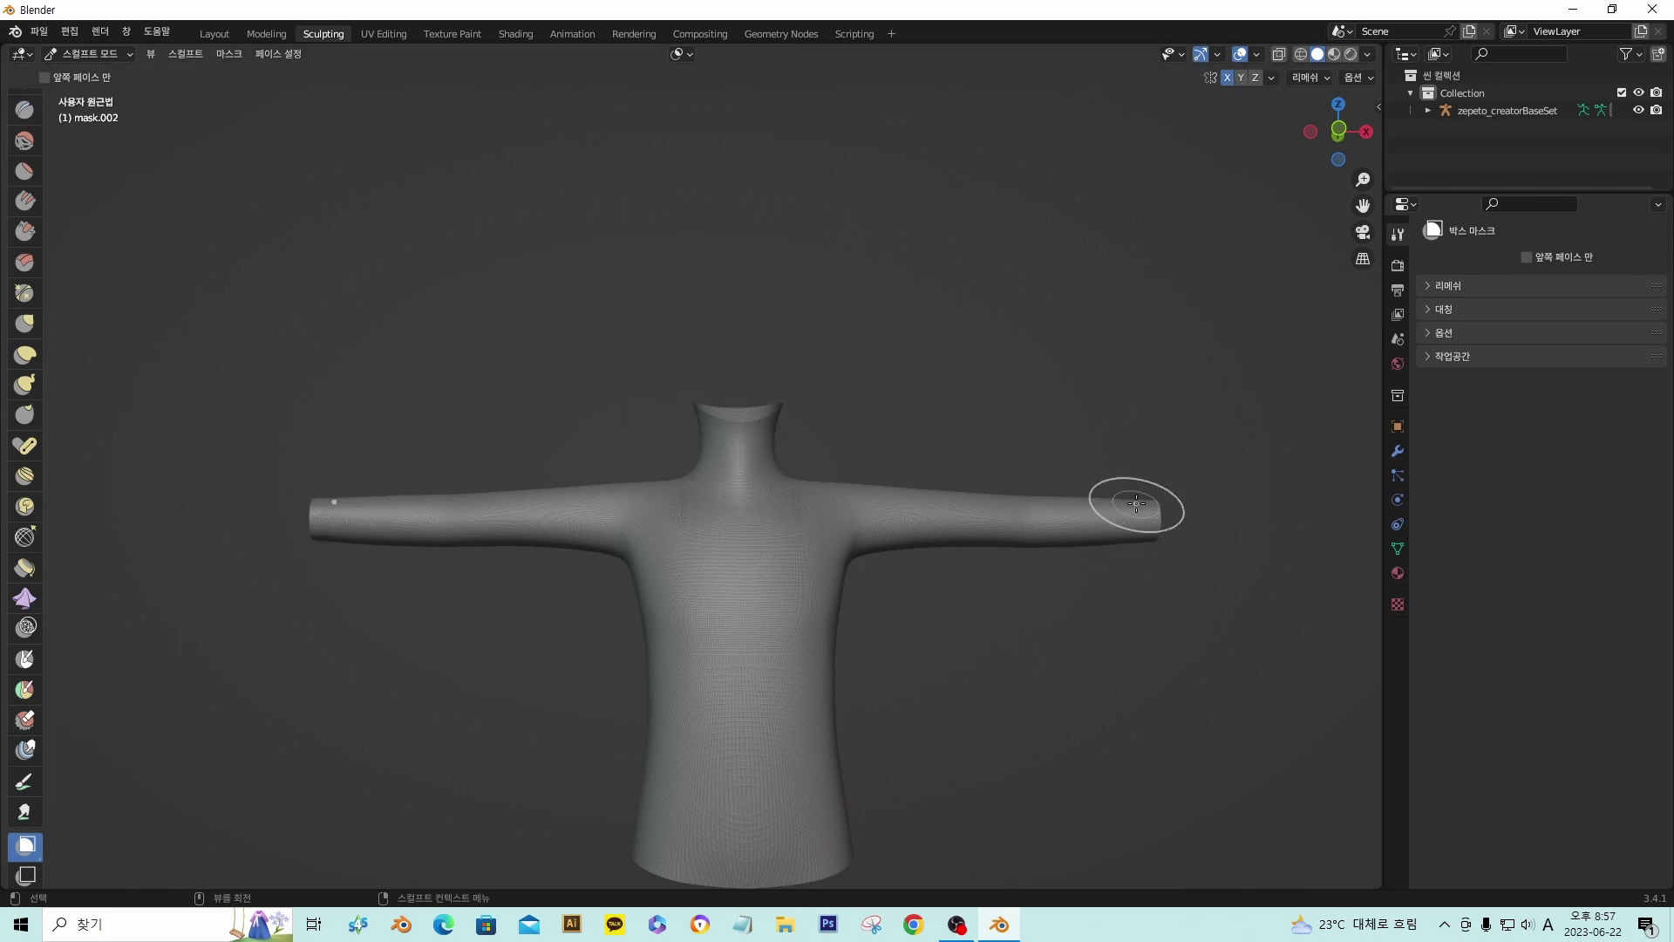
drag(244, 438, 324, 598)
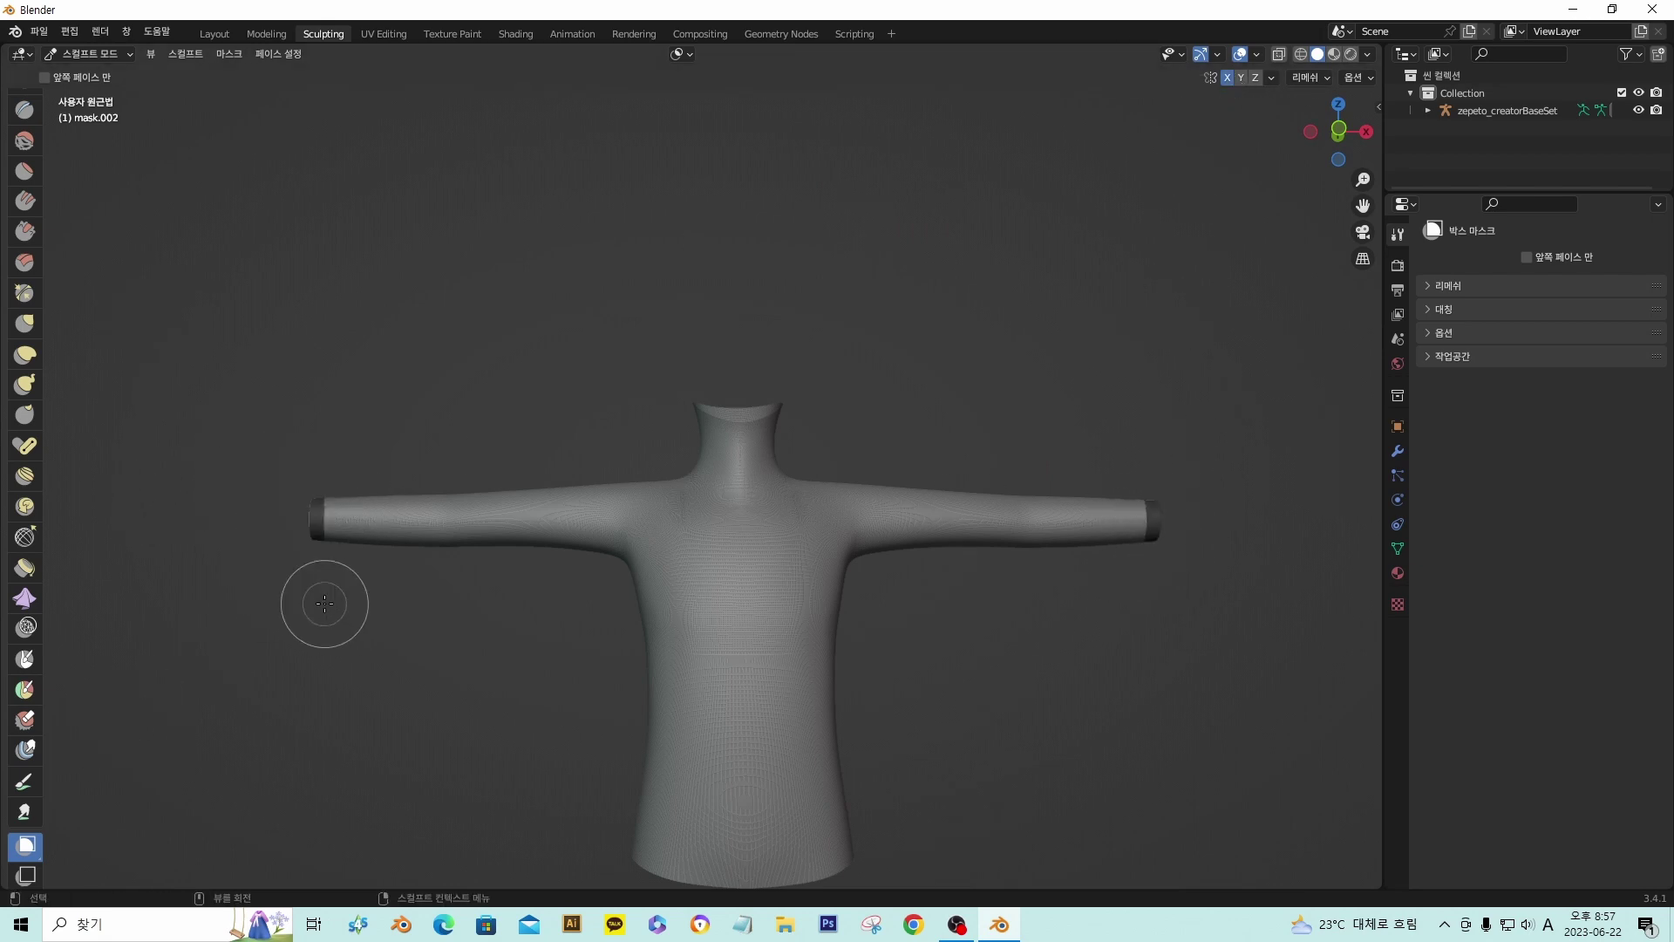
- Box-mask the front edge of the neck opening
middle_drag(659, 476, 654, 573)
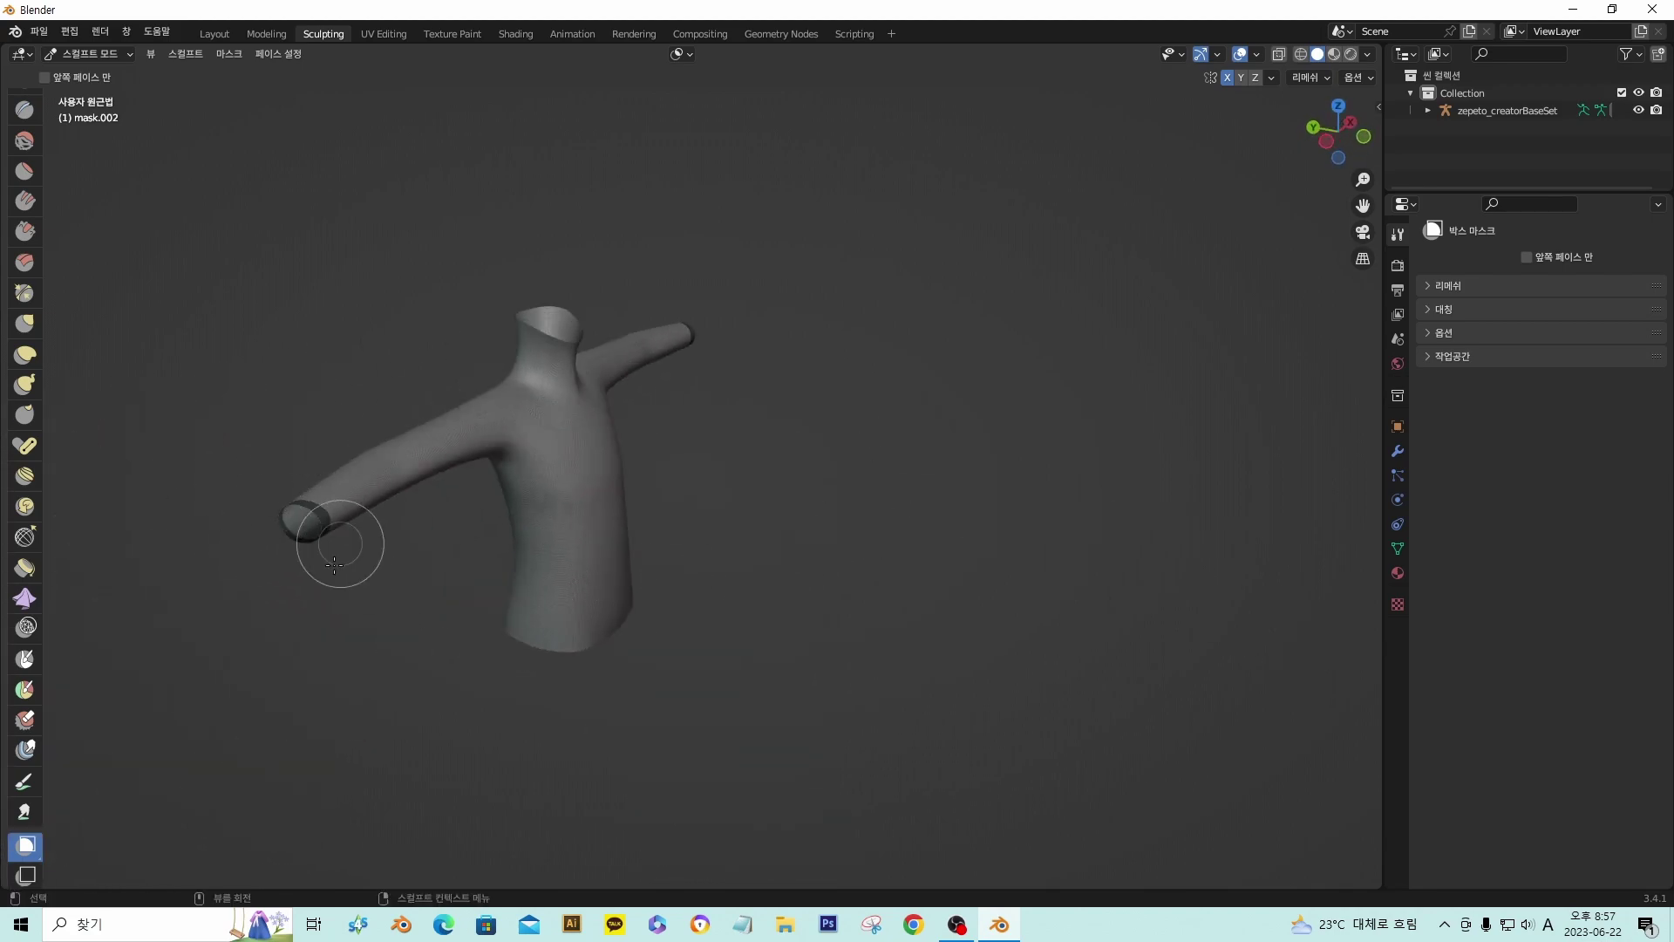
middle_drag(850, 393, 758, 385)
scroll(758, 386, up, 2)
scroll(878, 381, up, 2)
middle_drag(878, 381, 741, 261)
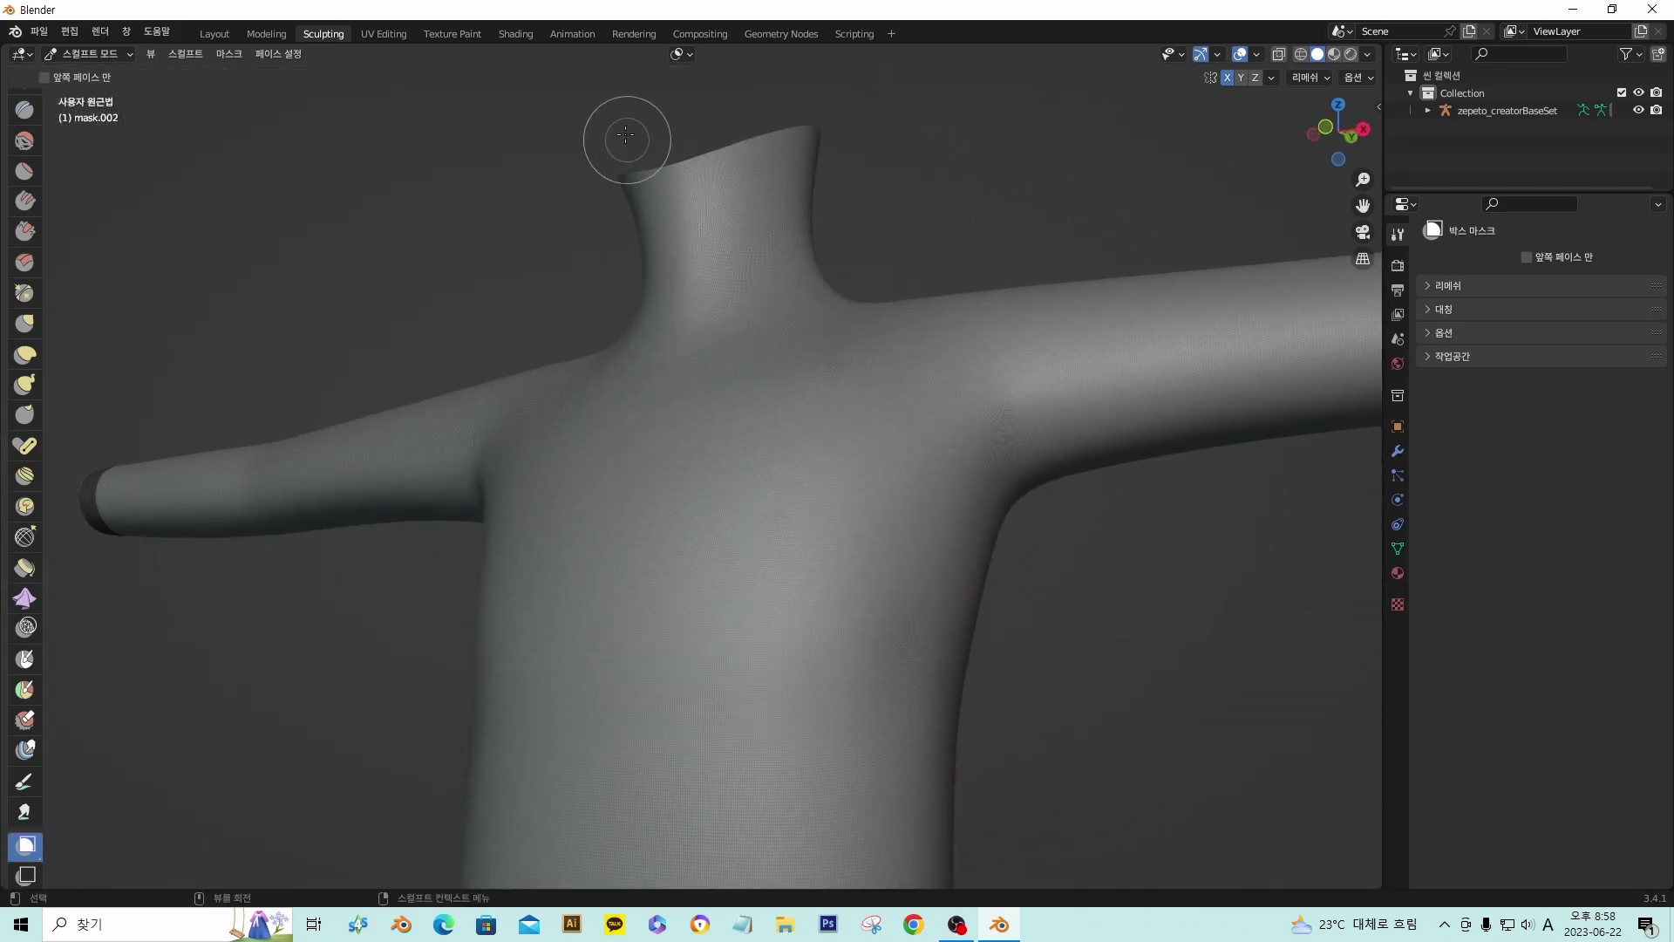
drag(622, 118, 792, 149)
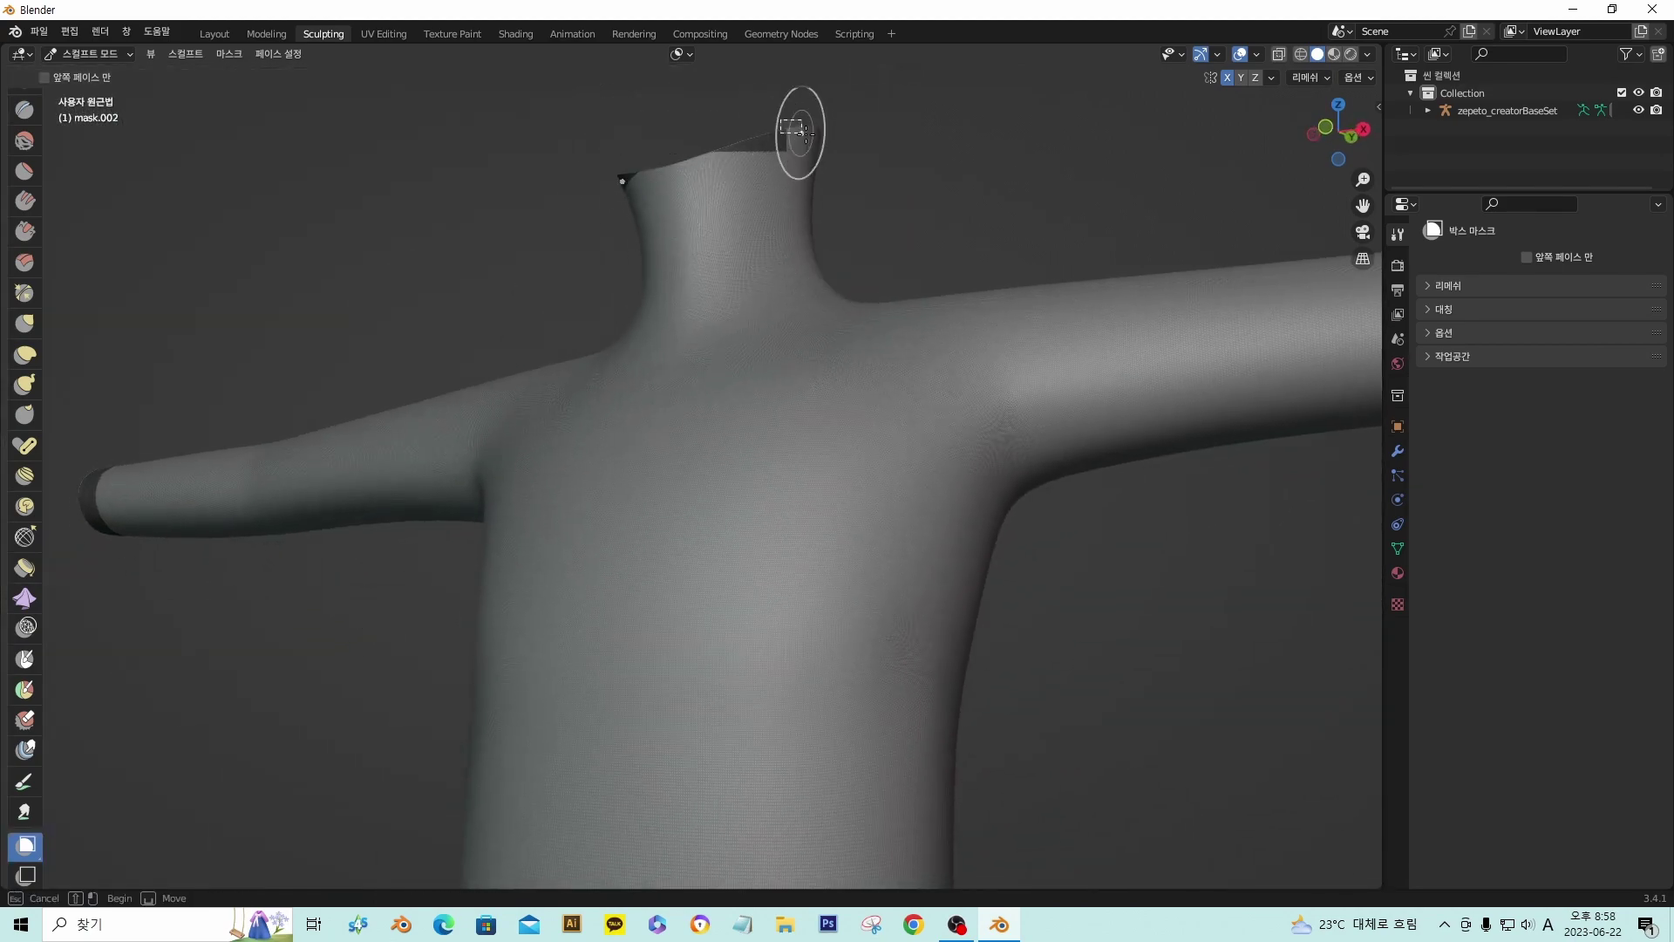
- Try box-masking the rear side of the neck rim, and undo that mask
scroll(796, 142, up, 5)
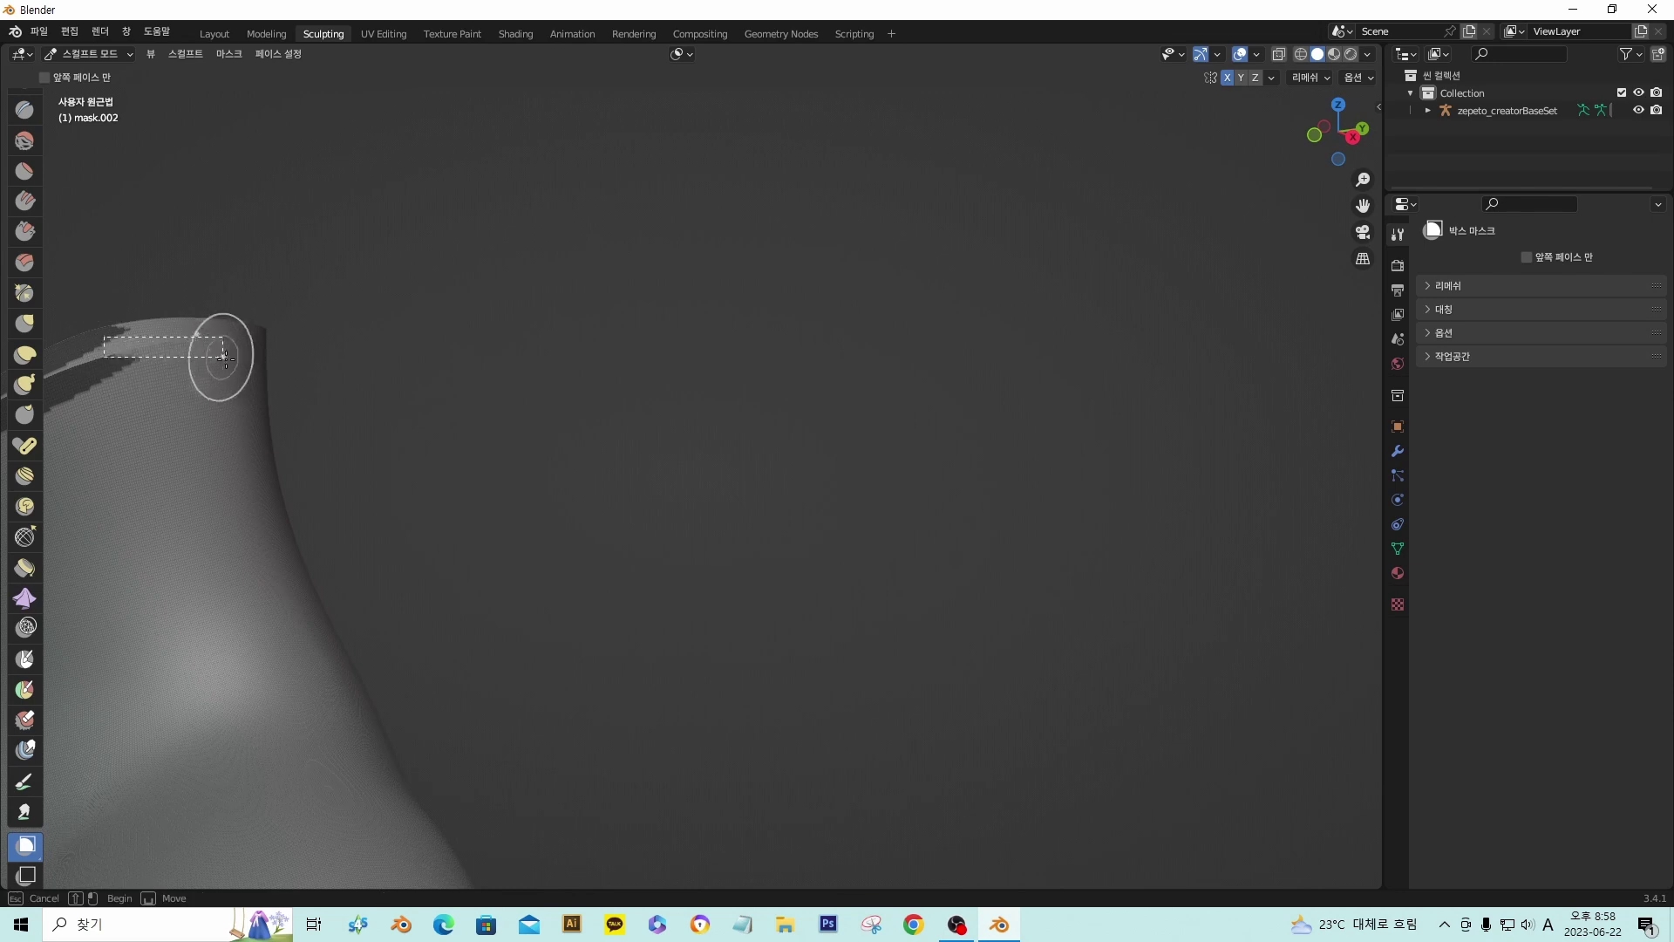
mouse_move(217, 347)
middle_down()
mouse_move(172, 344)
mouse_move(476, 314)
middle_up()
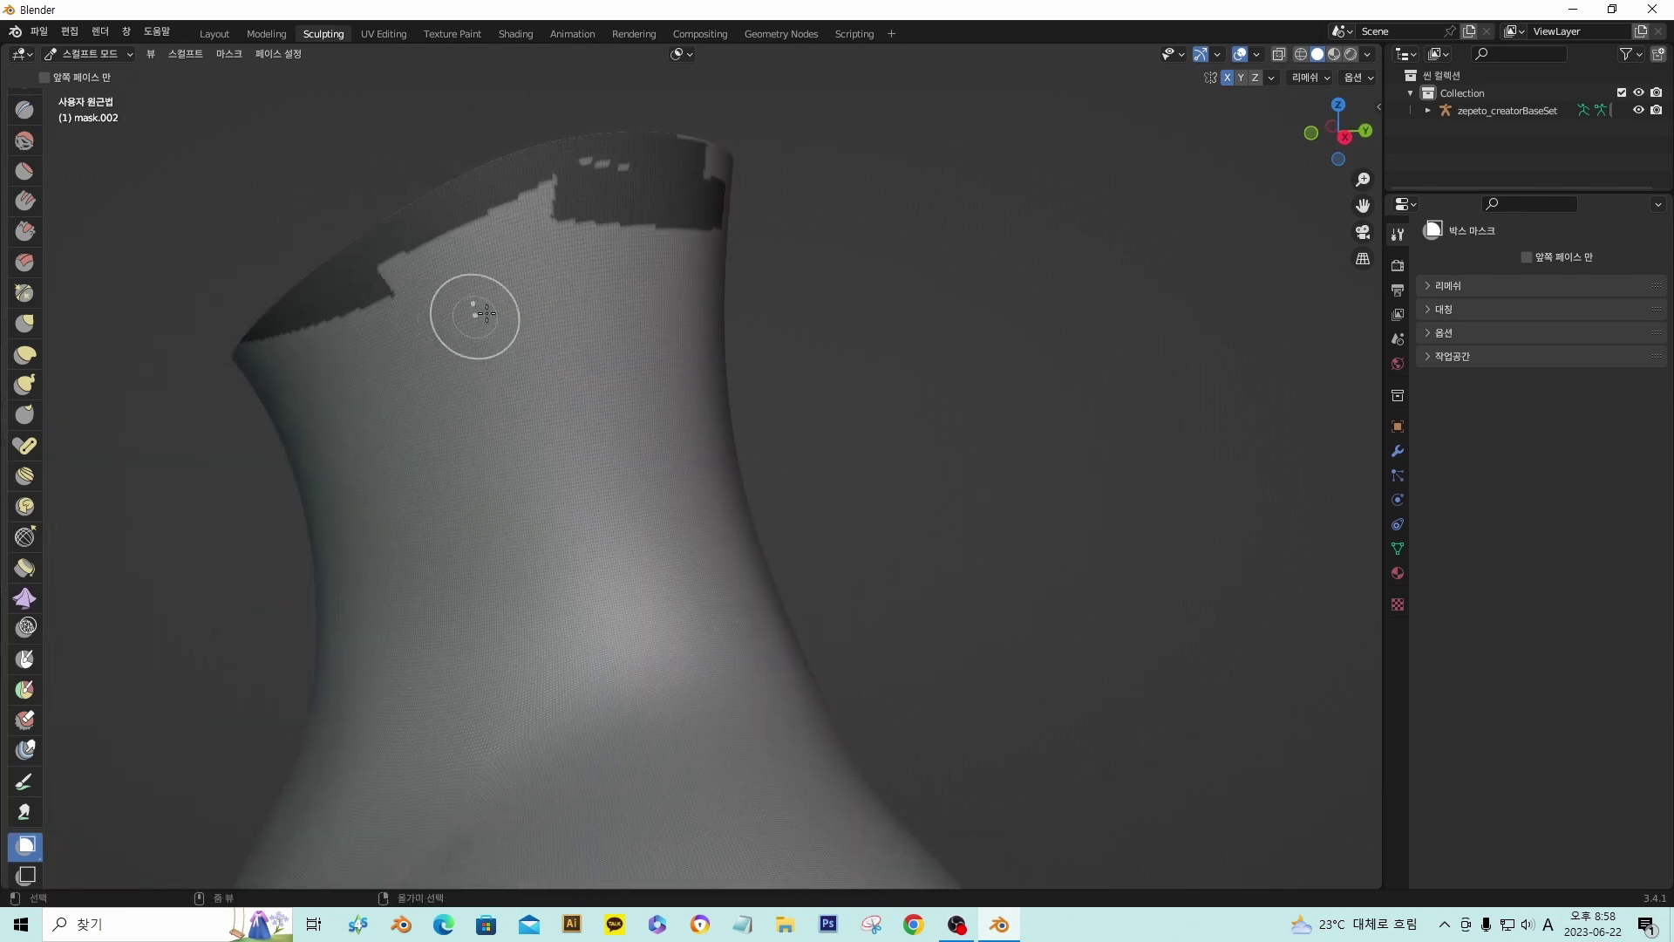
key(ctrl+z)
- Box-mask the remaining side and back sections of the neck opening's rim
shift+middle_drag(602, 206, 600, 302)
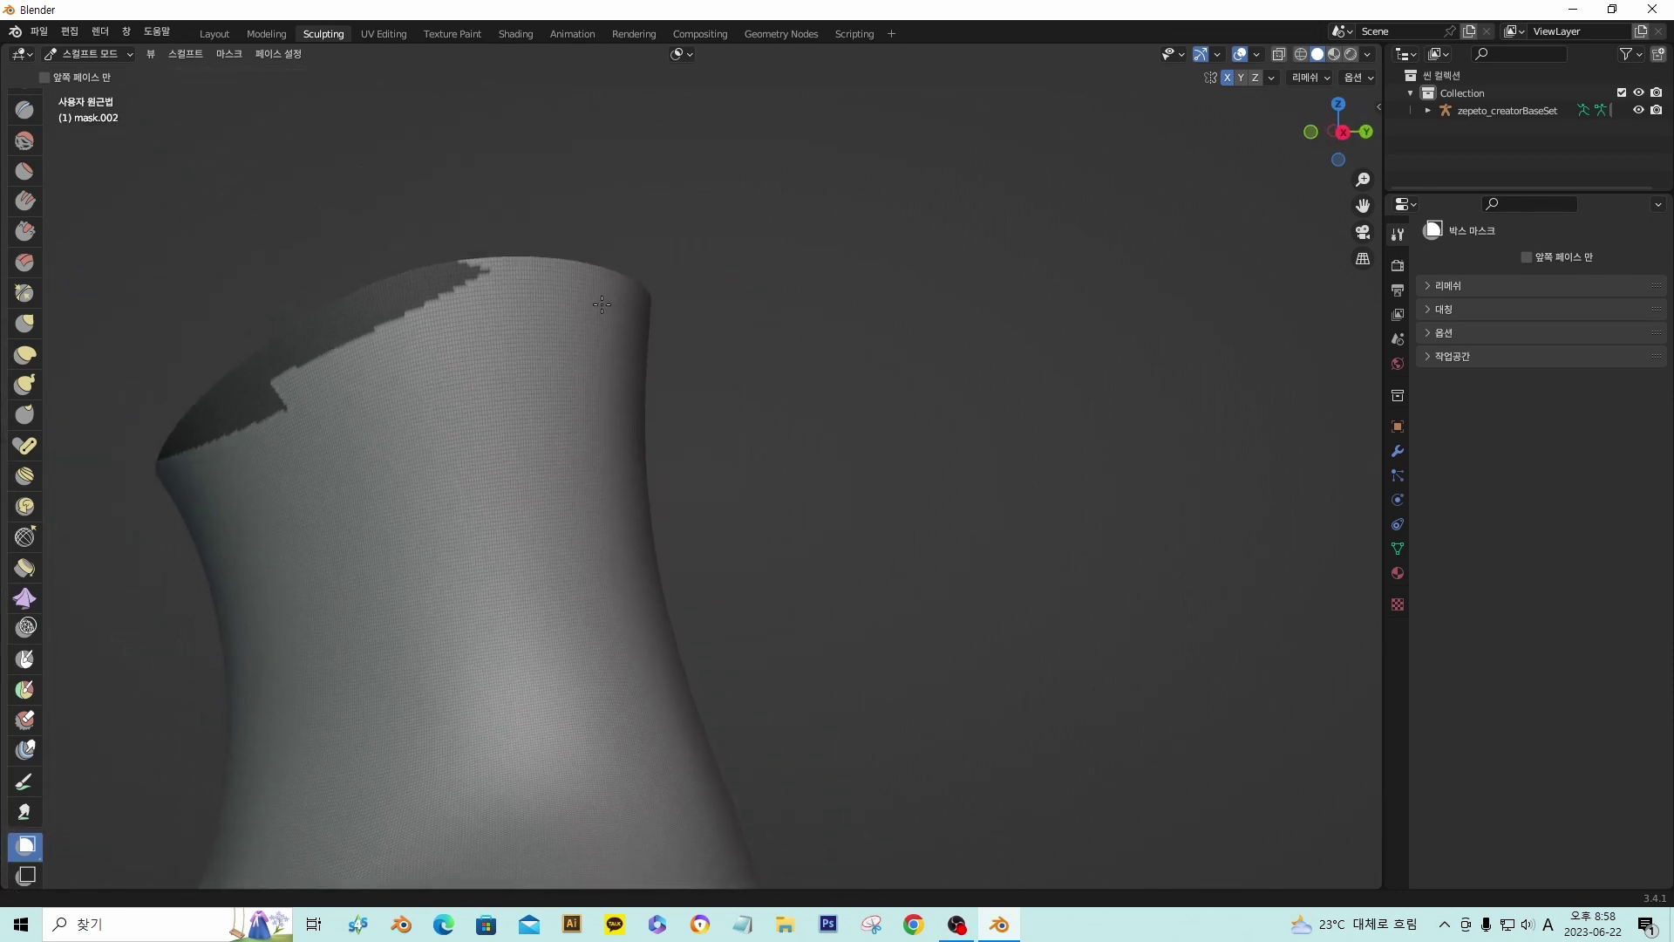
drag(401, 178, 656, 295)
middle_drag(627, 280, 571, 251)
drag(337, 206, 502, 259)
middle_drag(477, 271, 898, 236)
drag(893, 230, 1046, 297)
middle_drag(1087, 311, 617, 393)
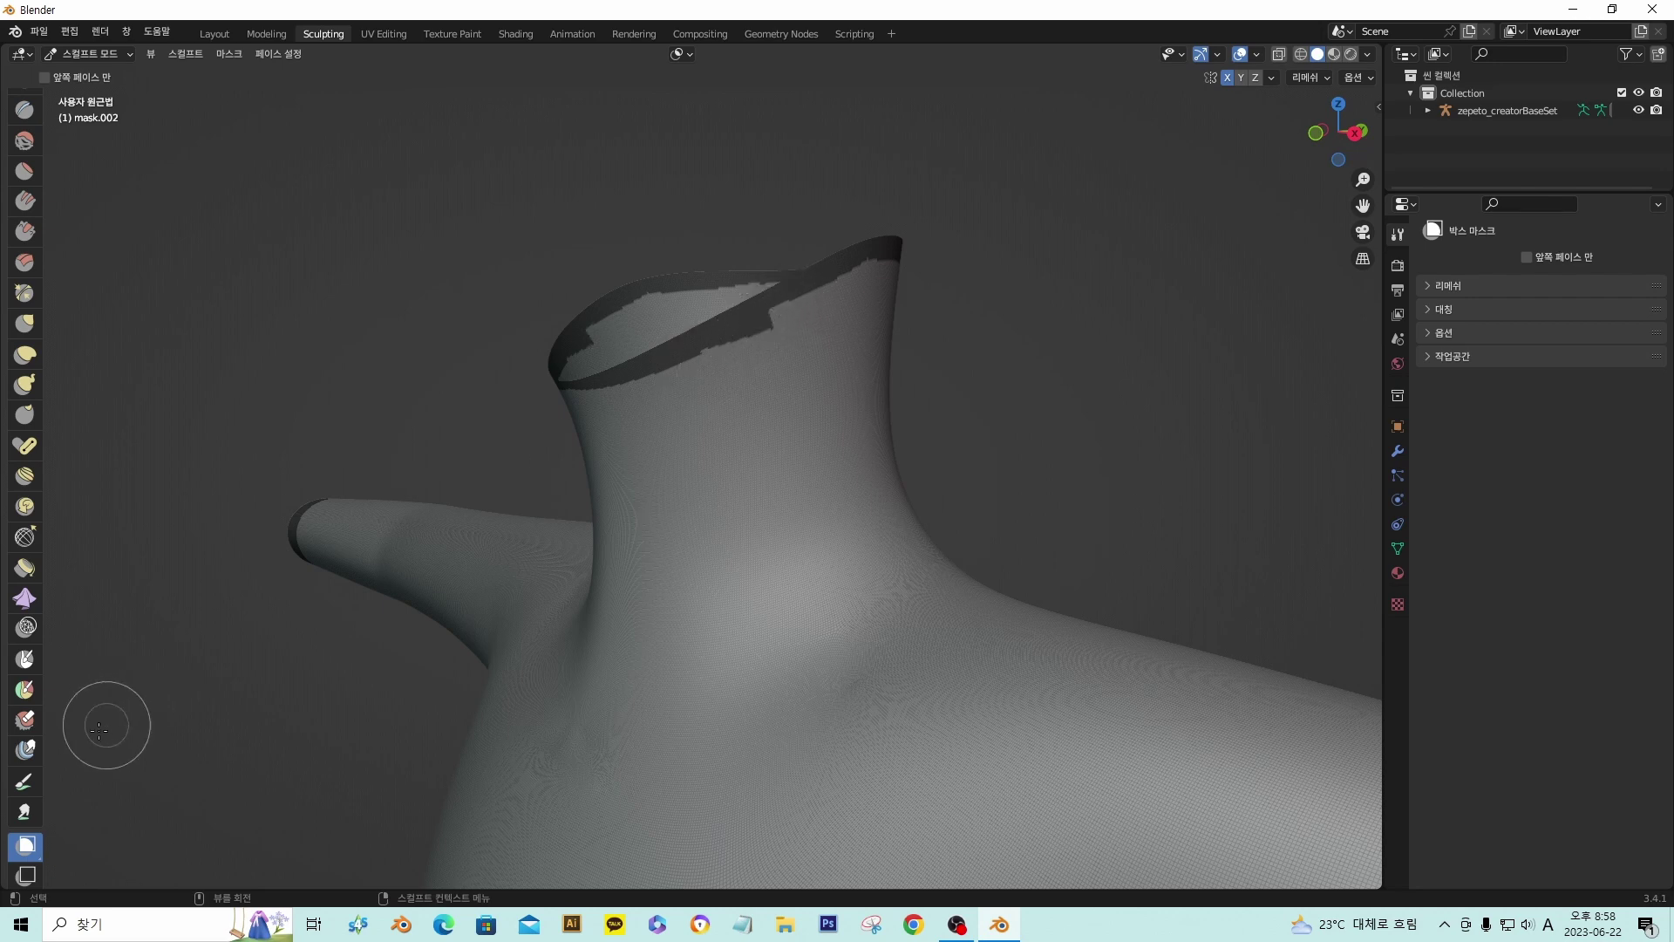
- Fill the gap in the neck rim's mask with the Mask brush and check the masked torso from several angles
click(25, 662)
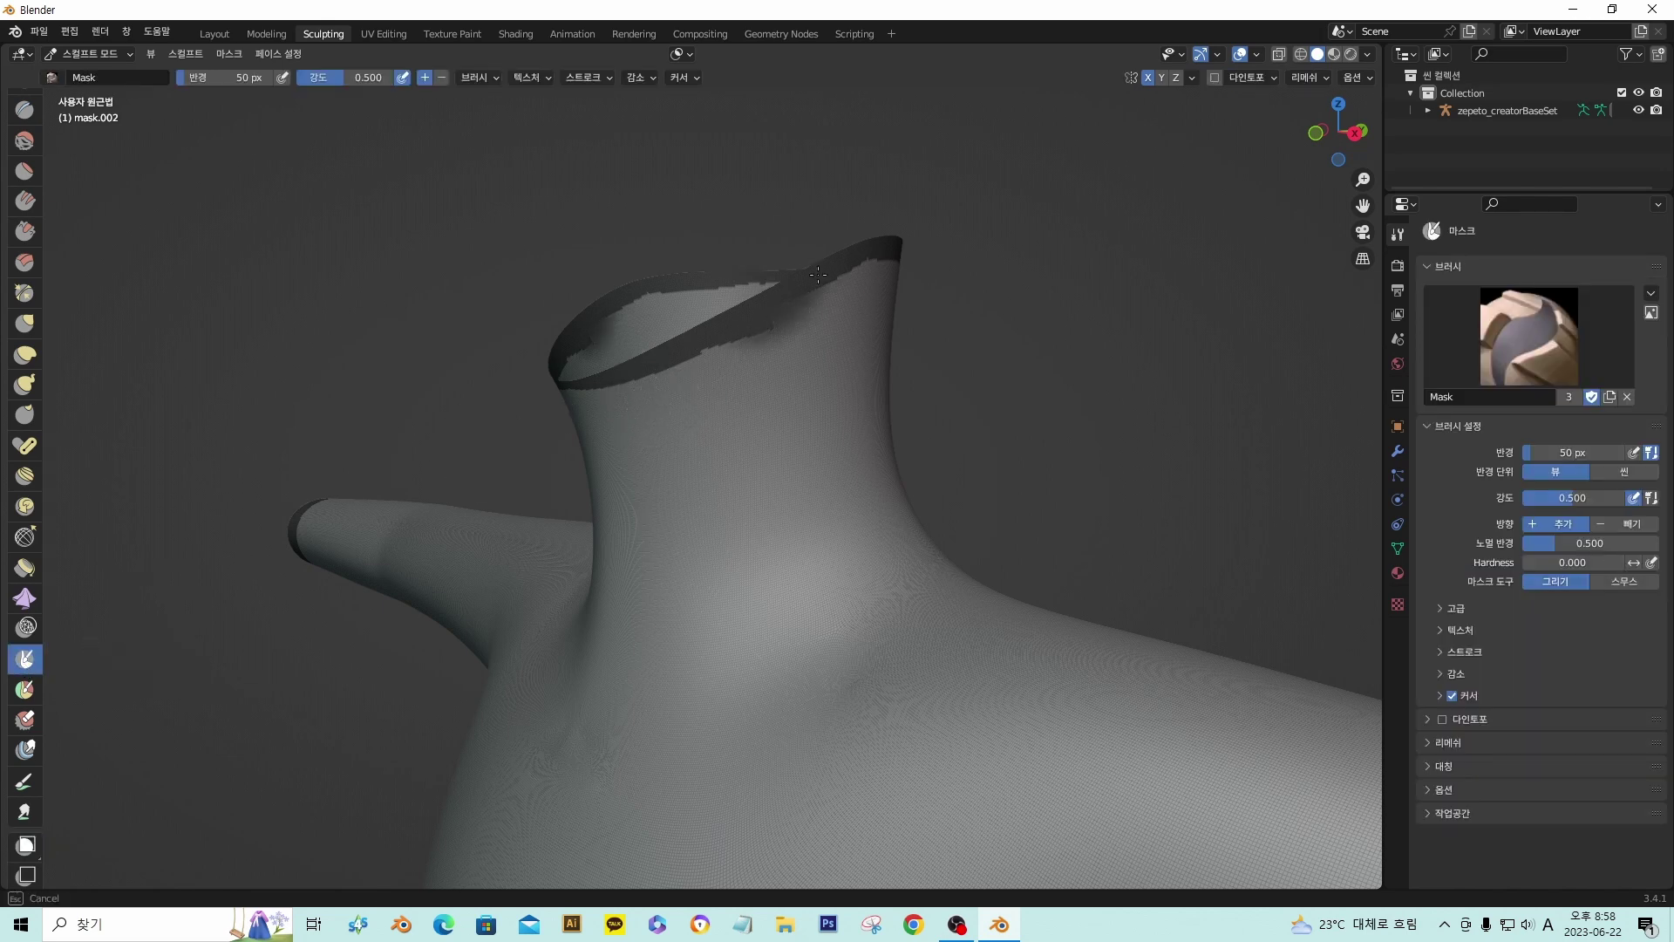
drag(722, 311, 726, 309)
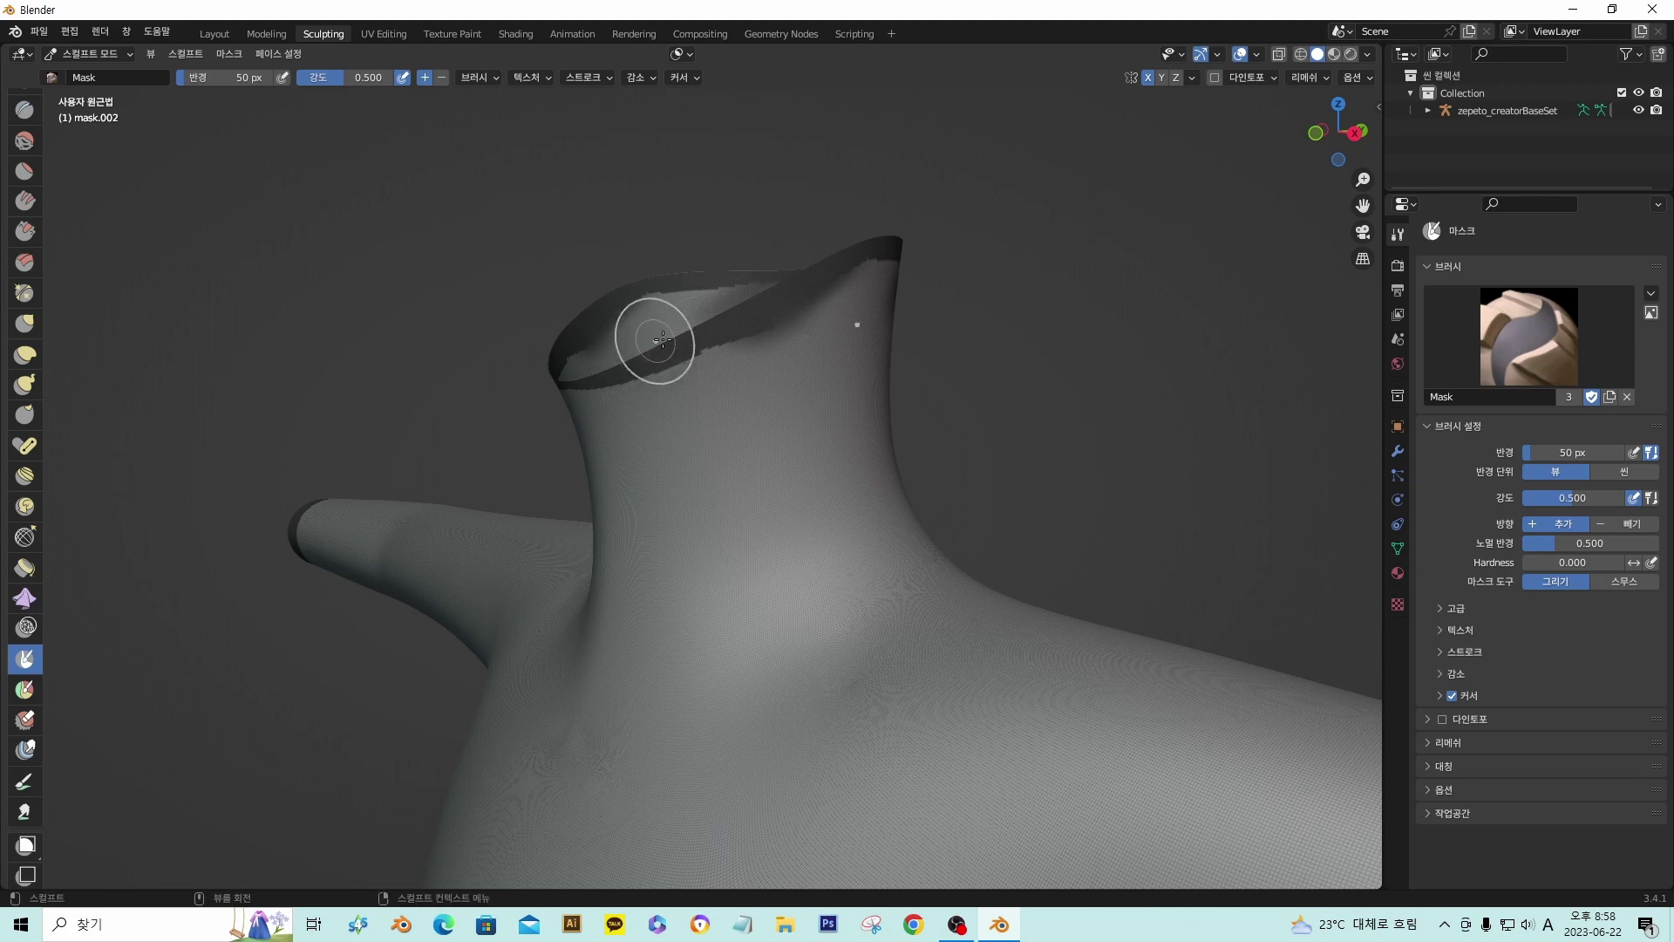
key(ctrl+z)
drag(813, 275, 771, 305)
middle_drag(643, 373, 512, 404)
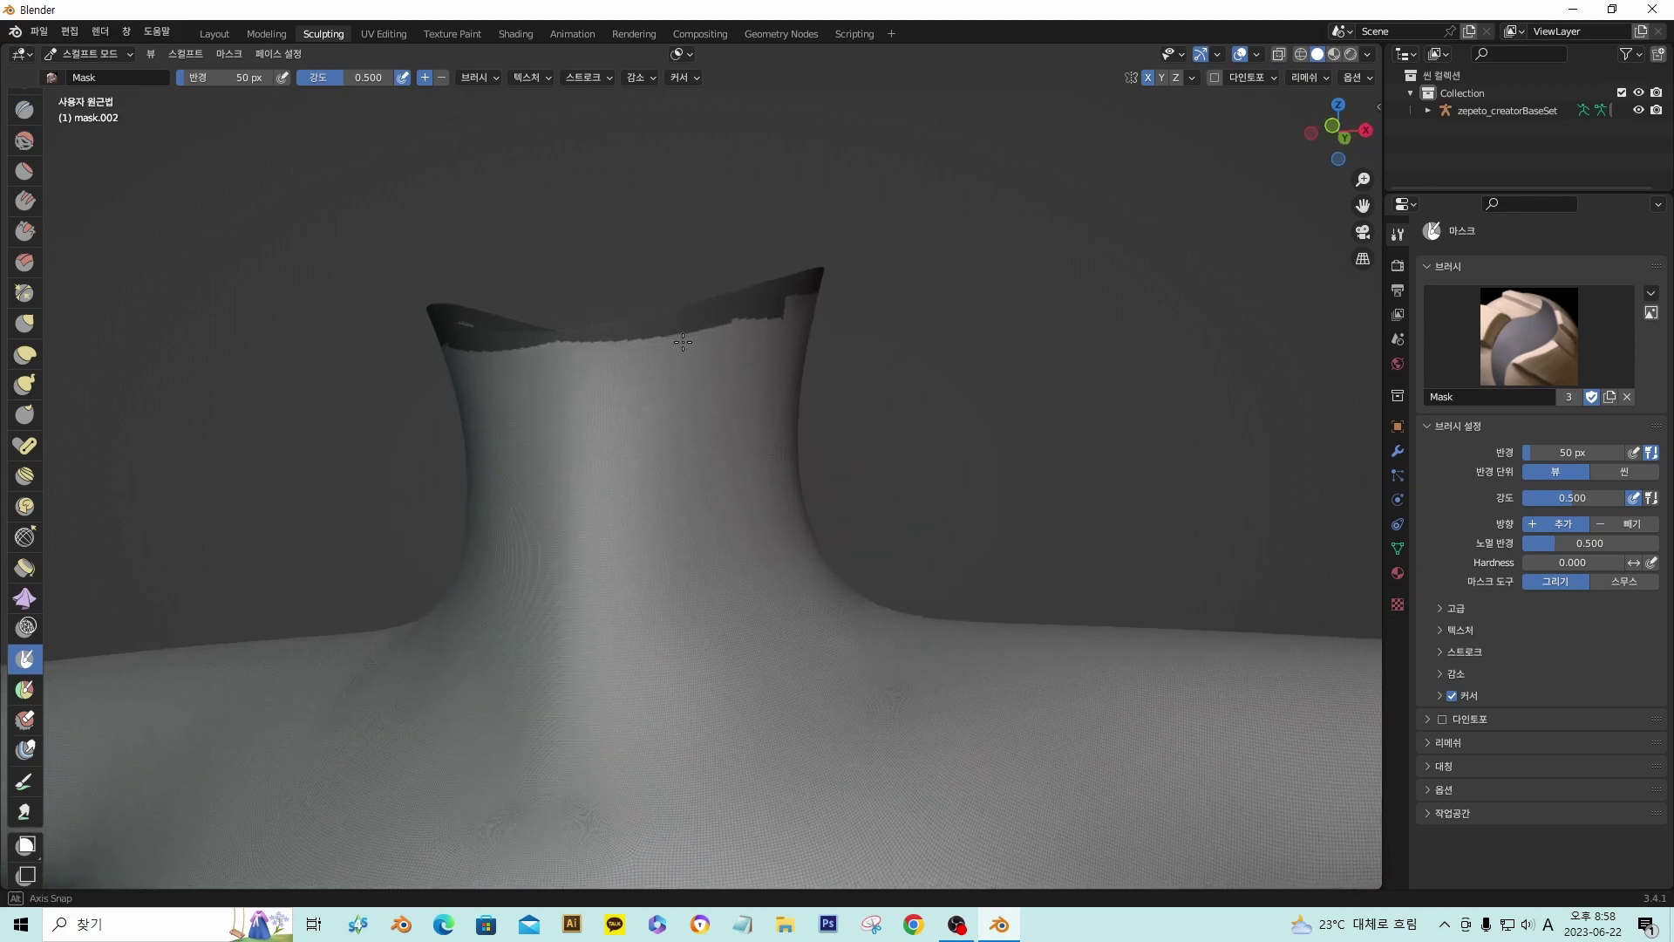
scroll(682, 438, down, 3)
shift+middle_drag(689, 533, 695, 404)
scroll(706, 409, down, 4)
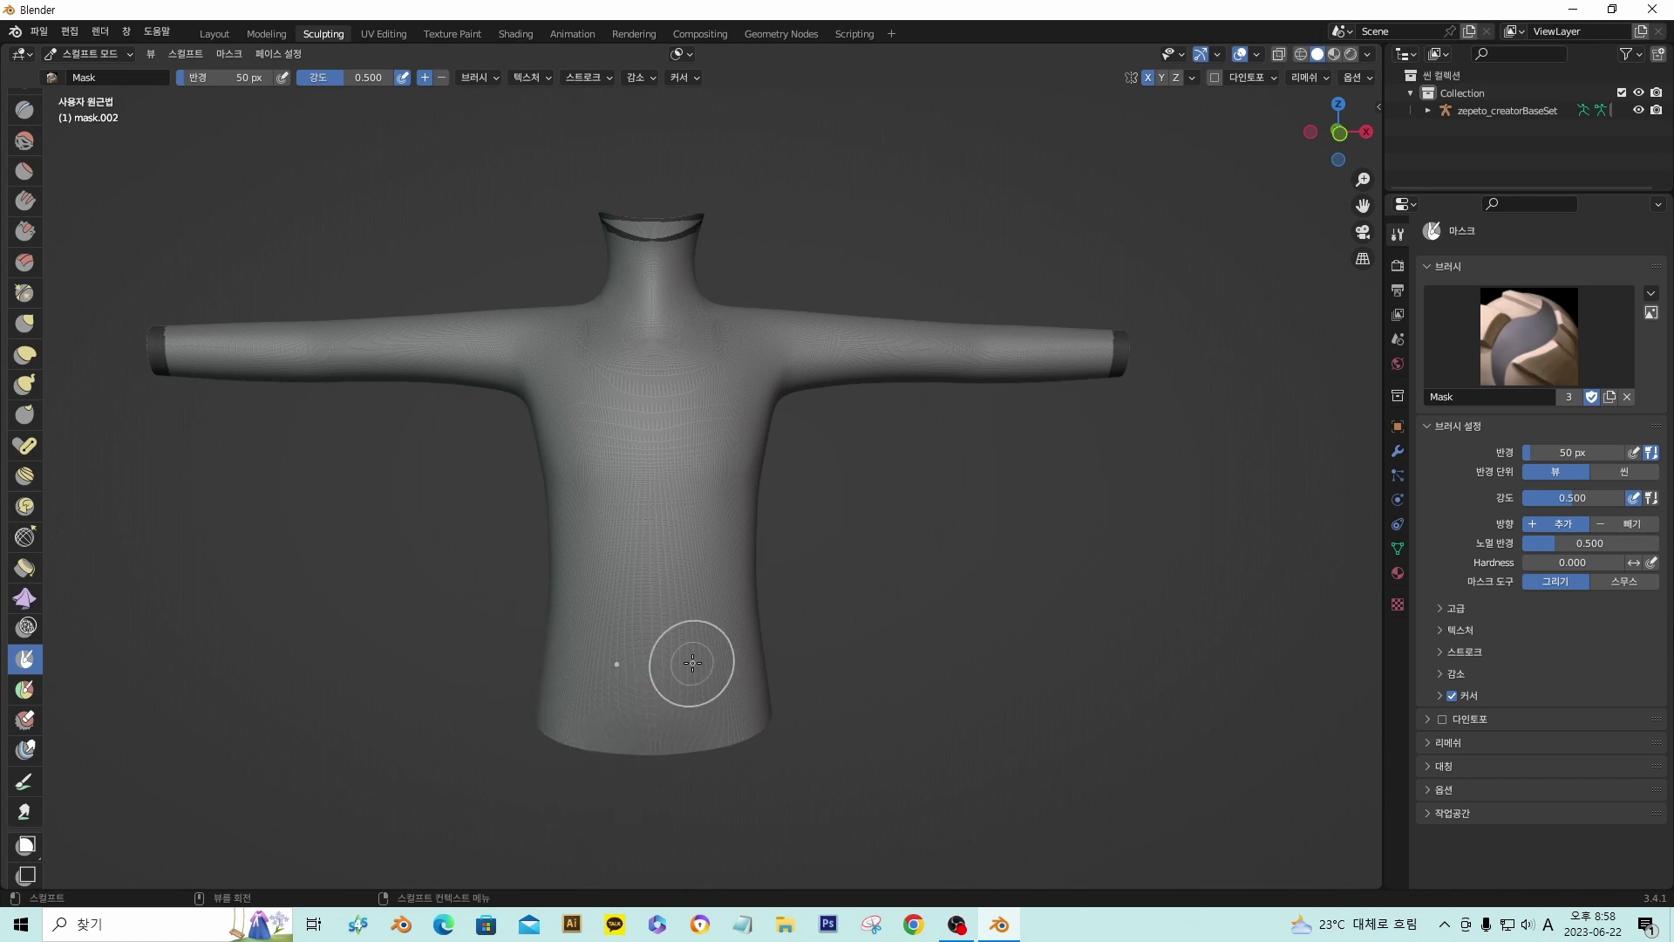
mouse_move(593, 318)
middle_down()
mouse_move(579, 280)
mouse_move(658, 175)
mouse_move(640, 204)
mouse_move(663, 197)
middle_up()
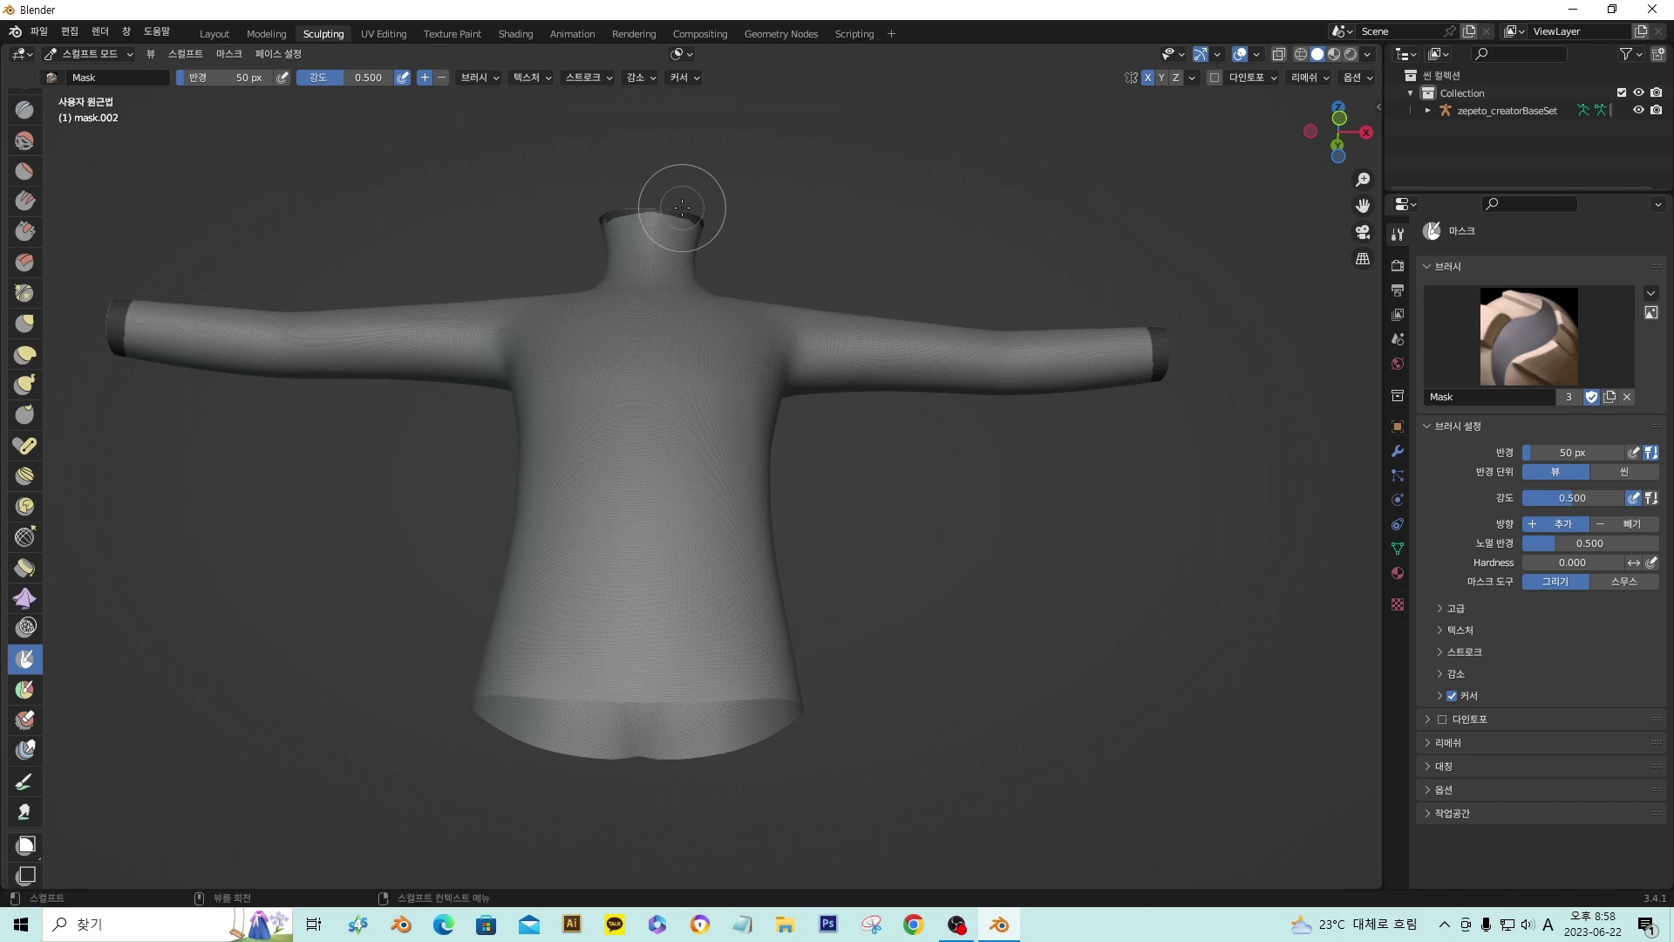
middle_drag(796, 169, 781, 302)
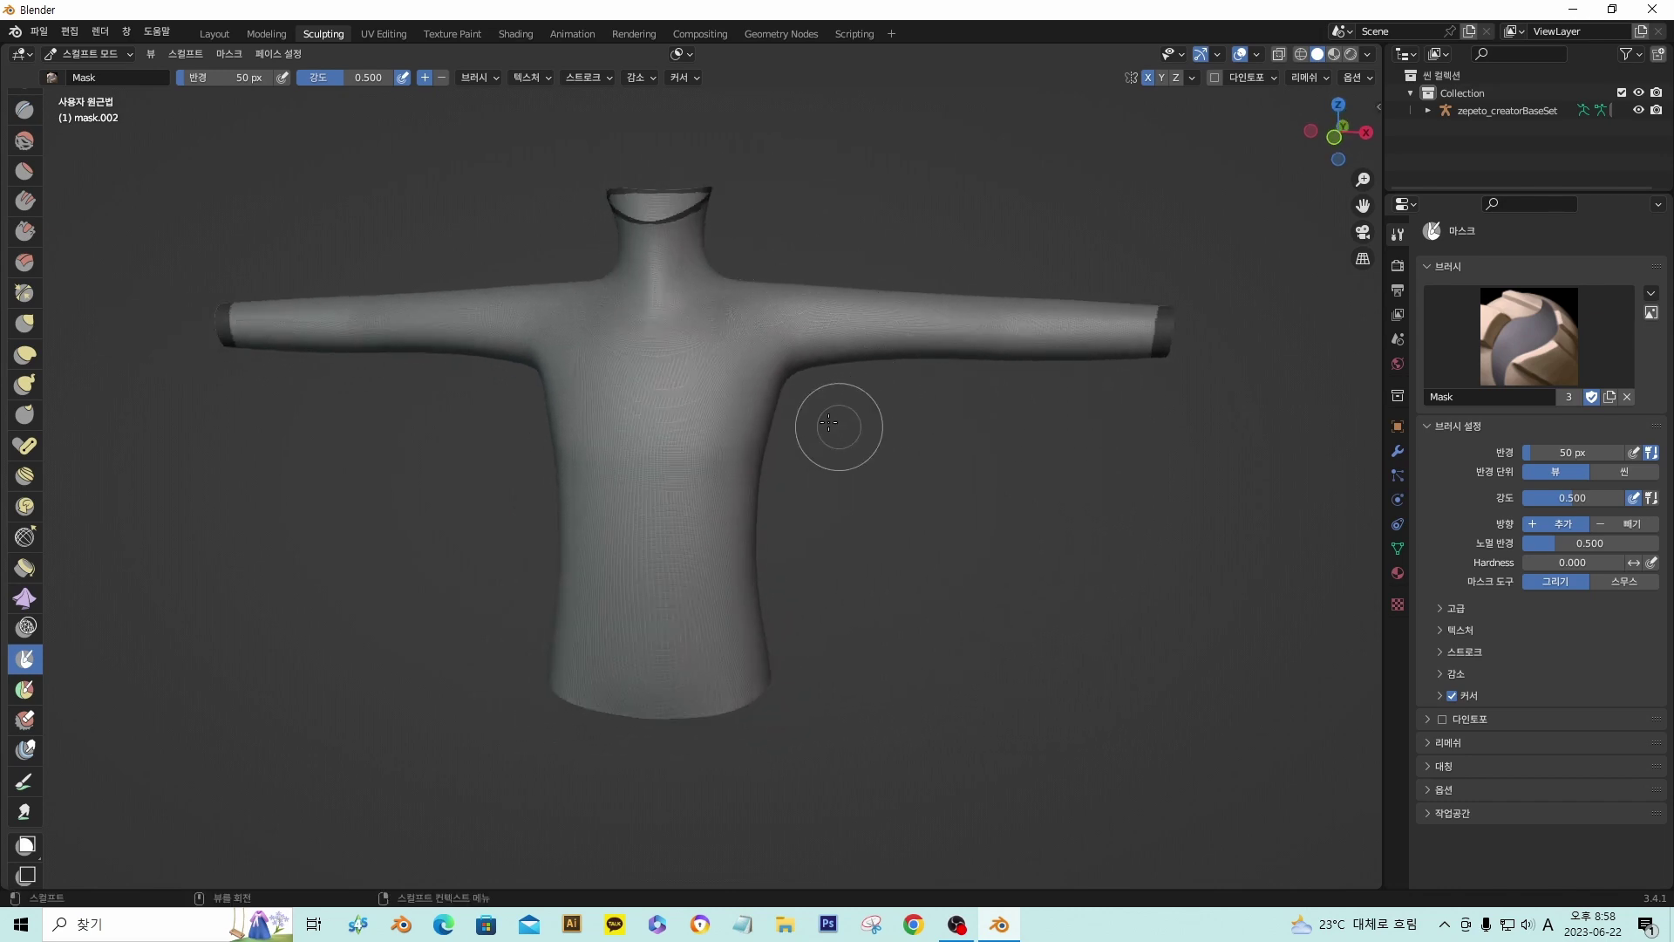
middle_drag(574, 503, 642, 515)
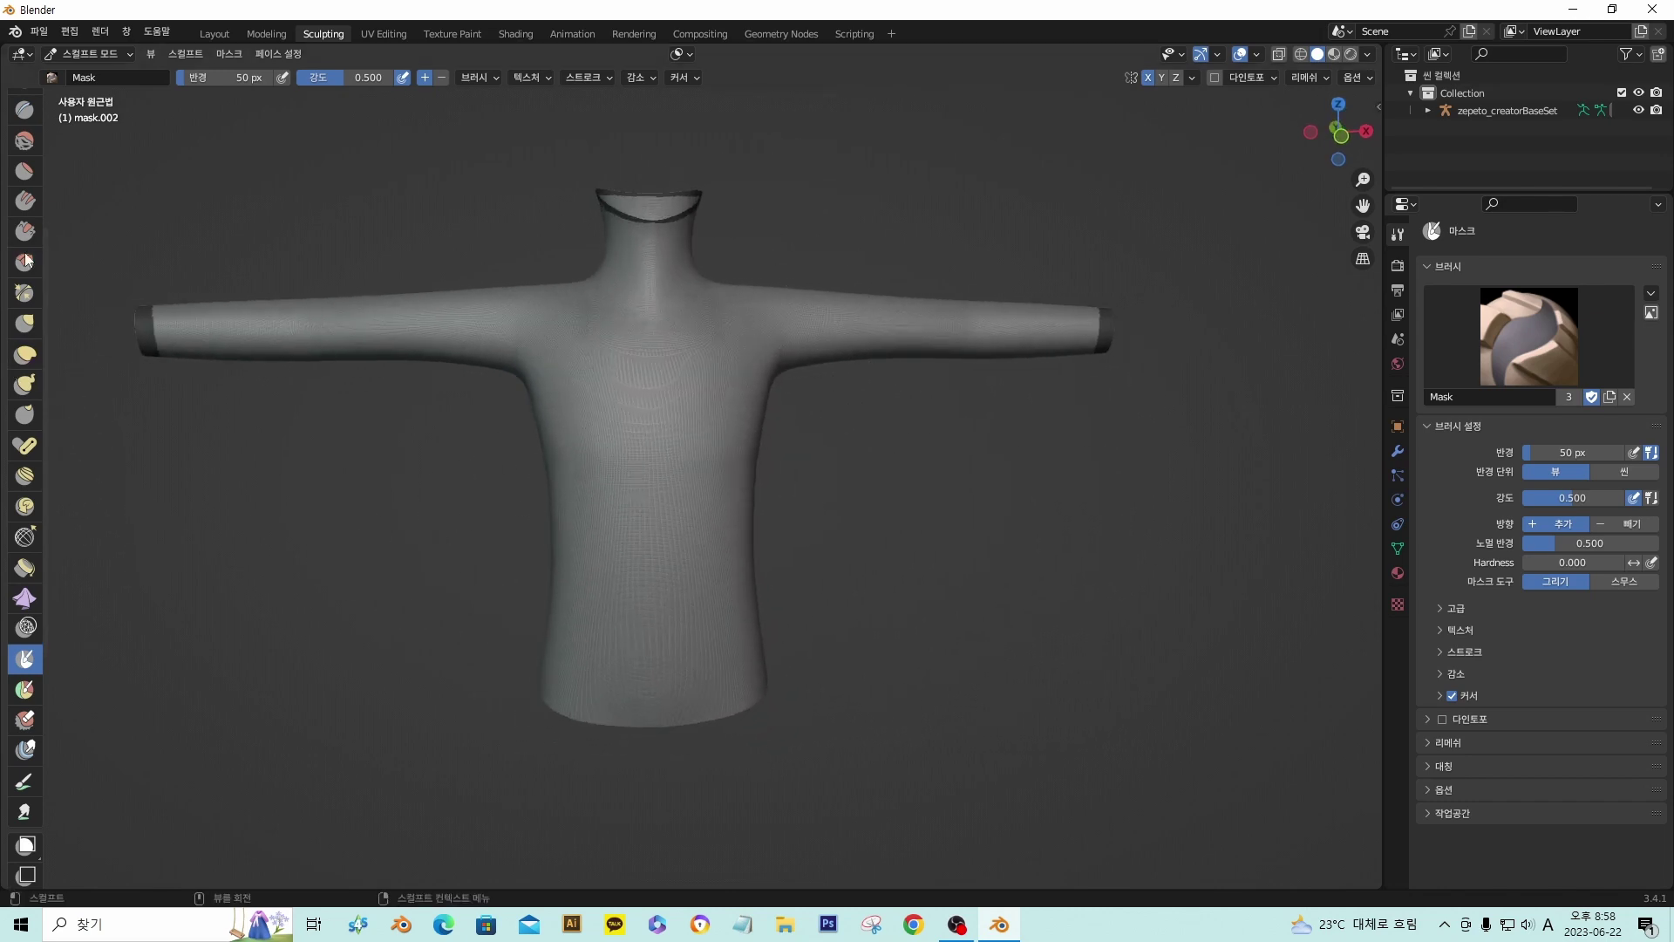
- Try outlining the chest muscles with raised and carved Draw brush strokes, and undo them
scroll(21, 157, up, 5)
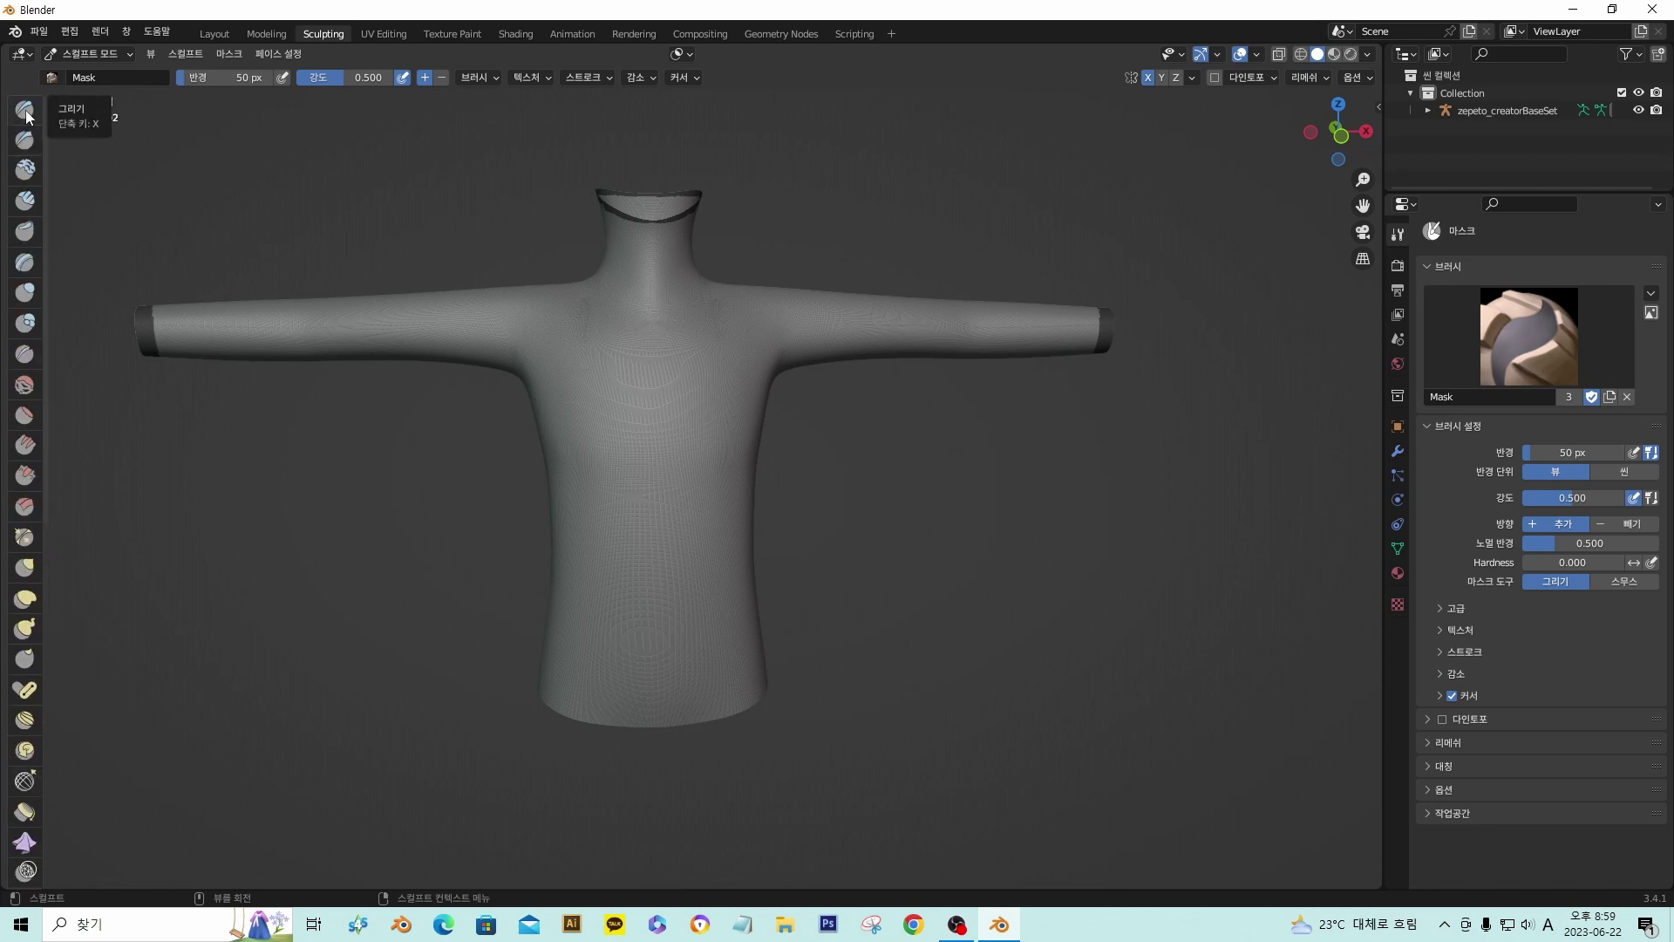
click(24, 111)
shift+middle_drag(645, 380, 613, 379)
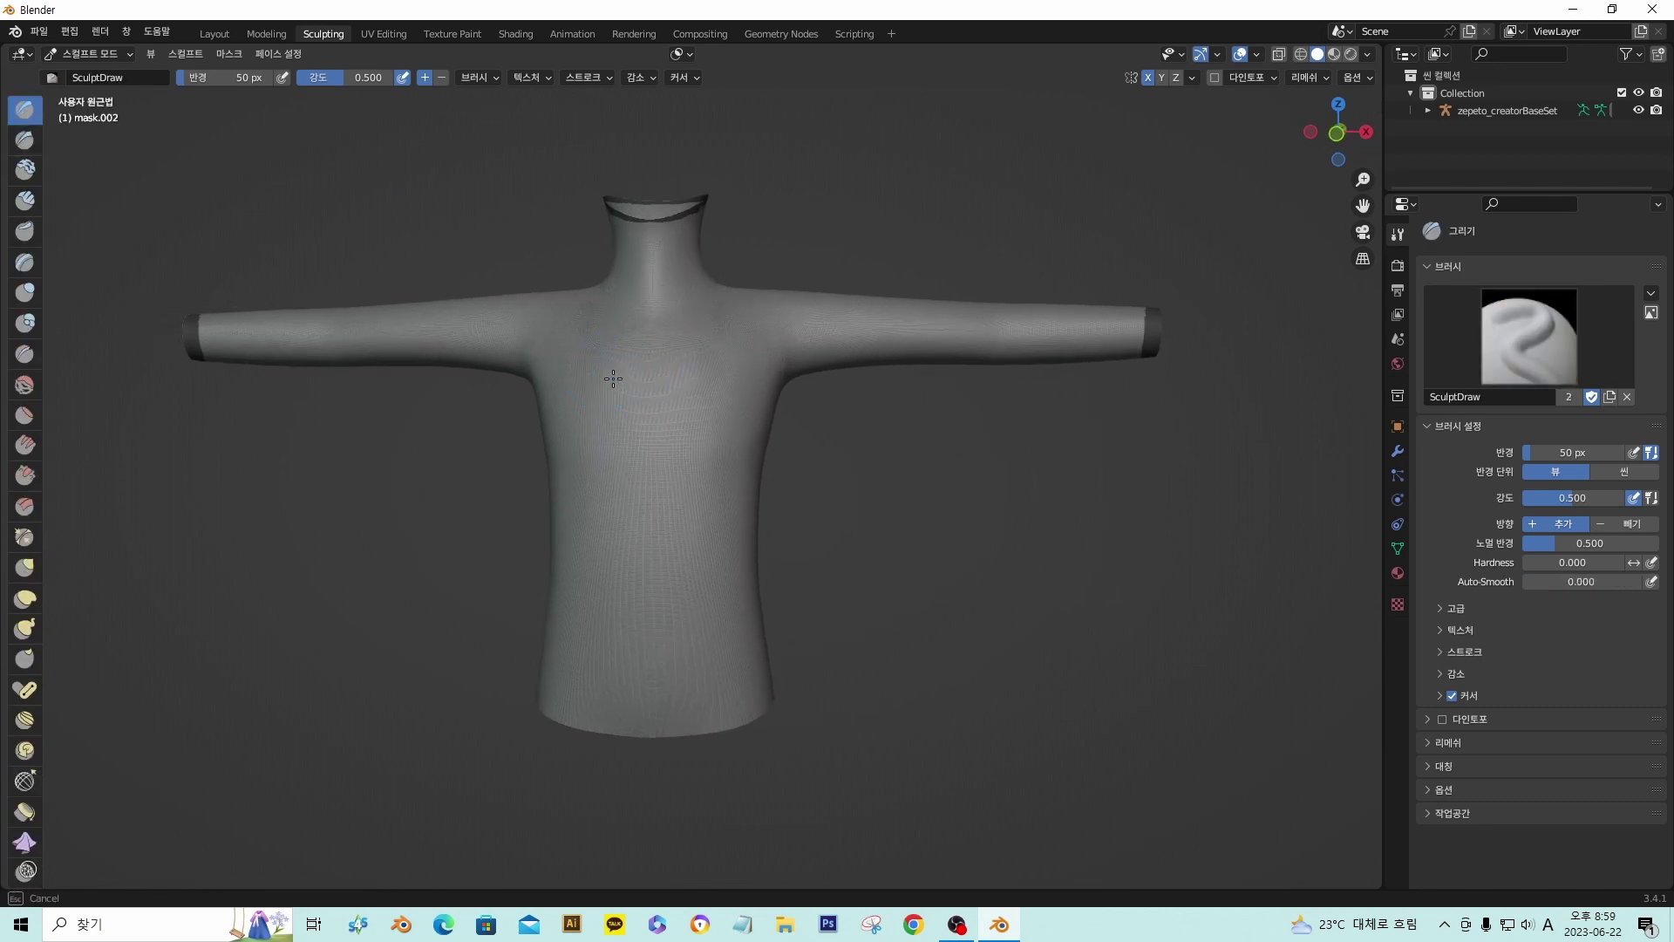
mouse_move(613, 378)
mouse_down()
mouse_move(567, 410)
mouse_move(584, 440)
mouse_move(605, 423)
mouse_move(576, 453)
mouse_move(558, 419)
mouse_move(598, 376)
mouse_move(595, 418)
mouse_up()
key(ctrl+z)
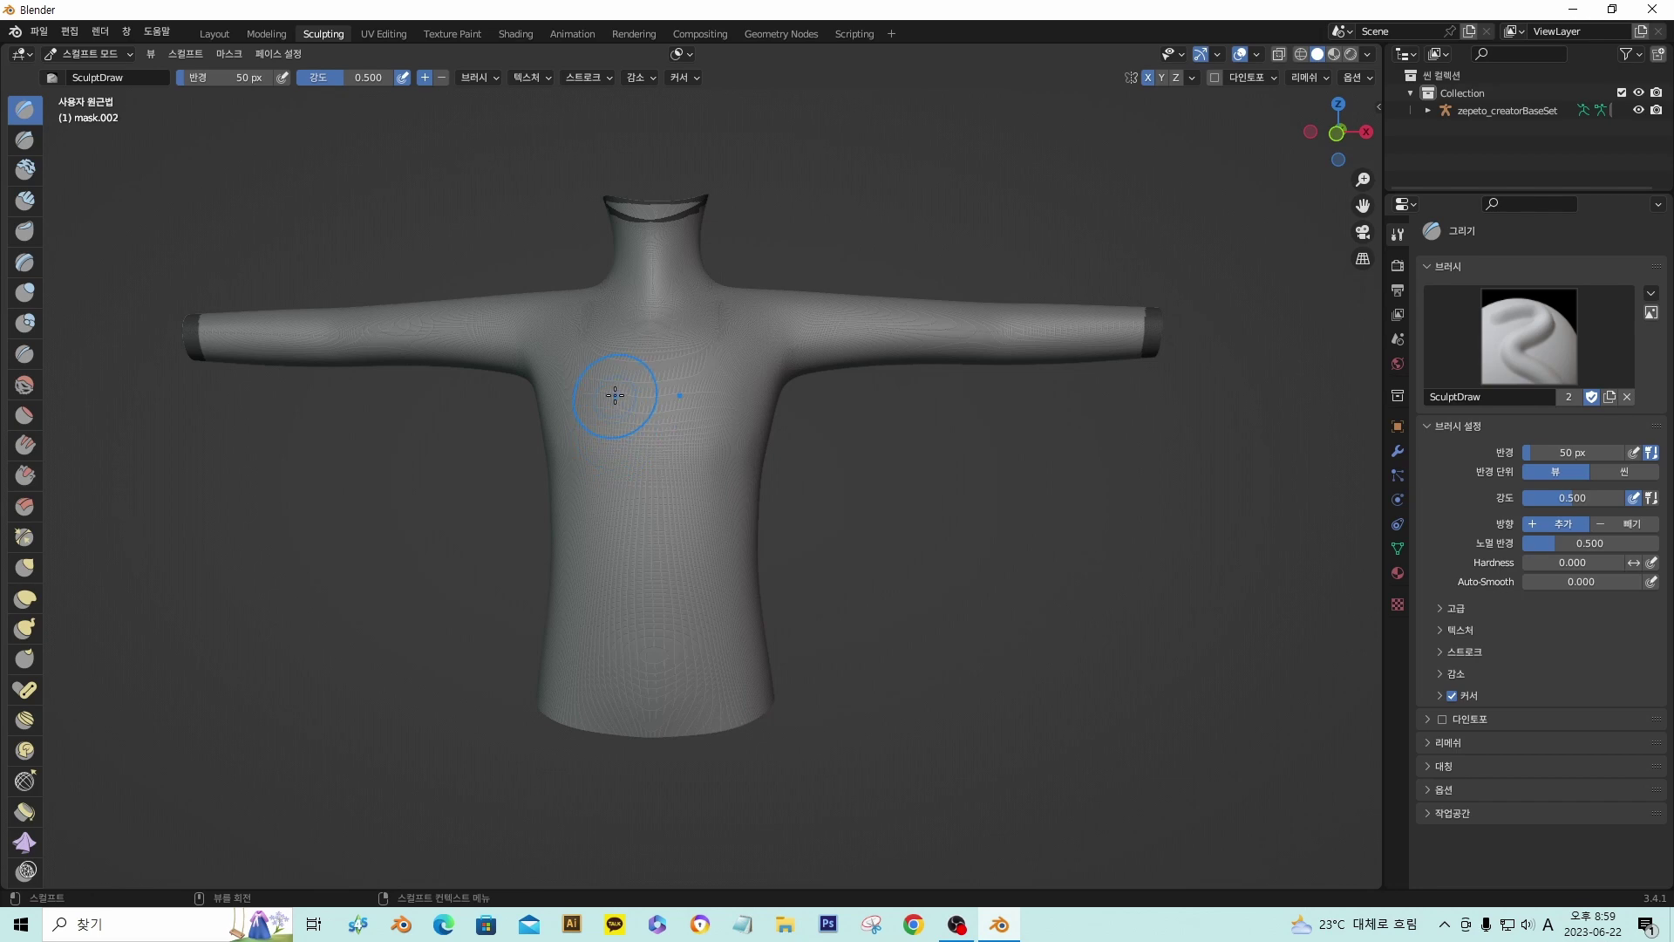
key(ctrl)
mouse_move(594, 354)
ctrl+mouse_down()
mouse_move(593, 445)
mouse_move(643, 437)
mouse_move(646, 462)
mouse_move(641, 424)
mouse_move(704, 474)
ctrl+mouse_up()
key(shift)
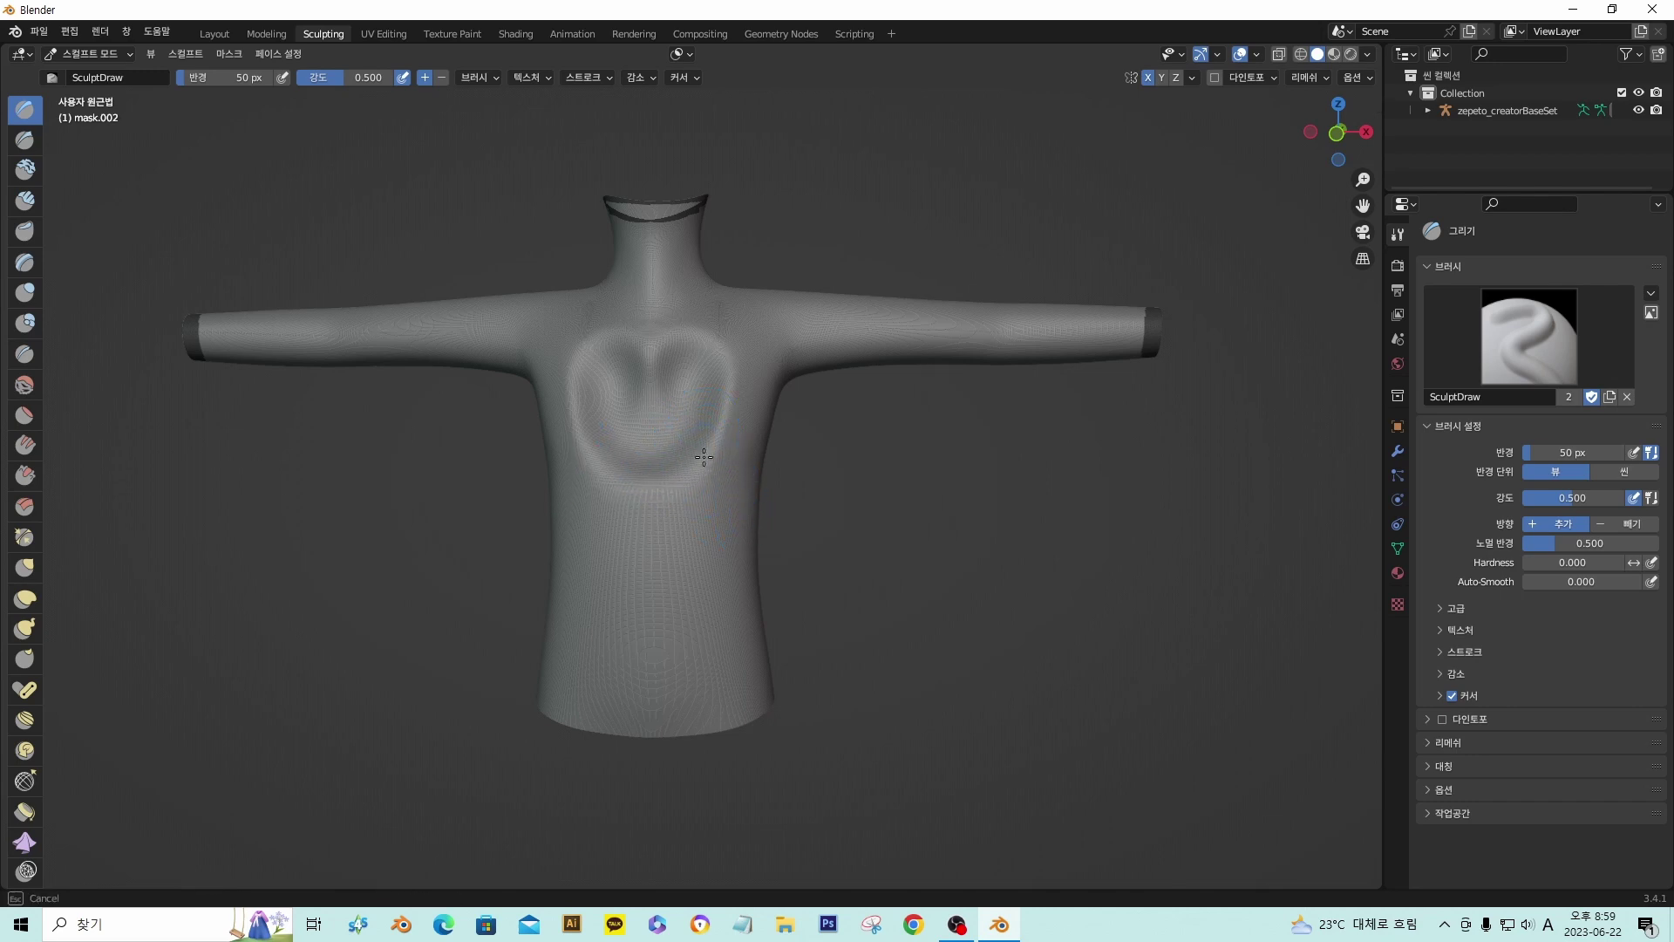
shift+drag(708, 427, 706, 494)
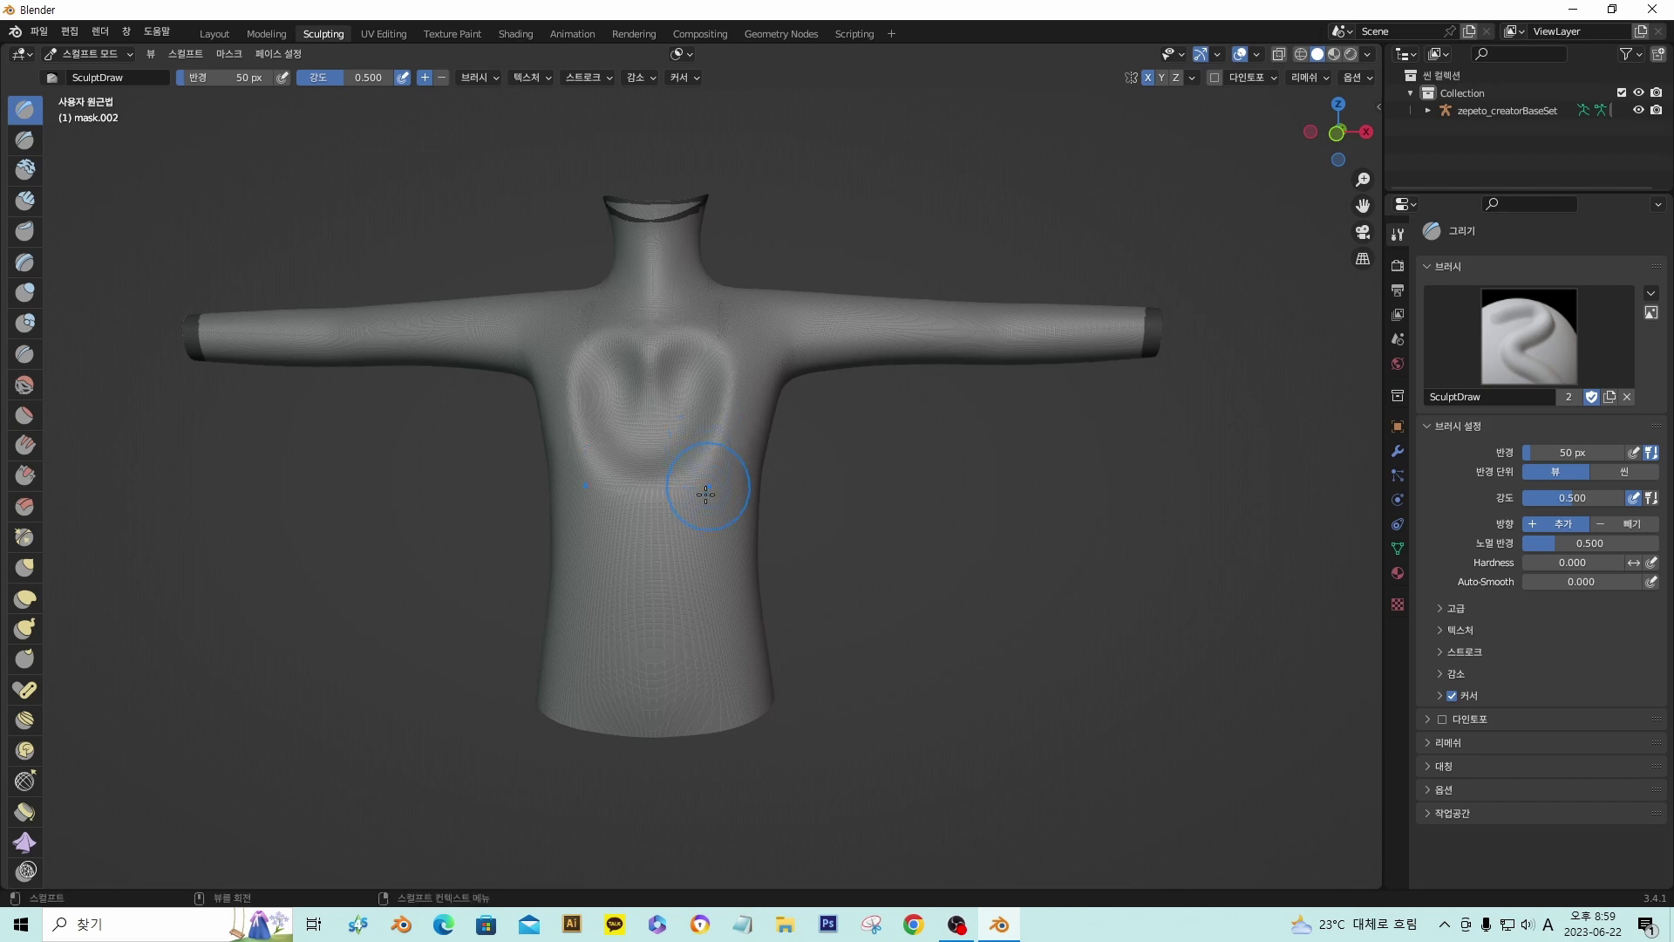
key(ctrl)
key(ctrl+z)
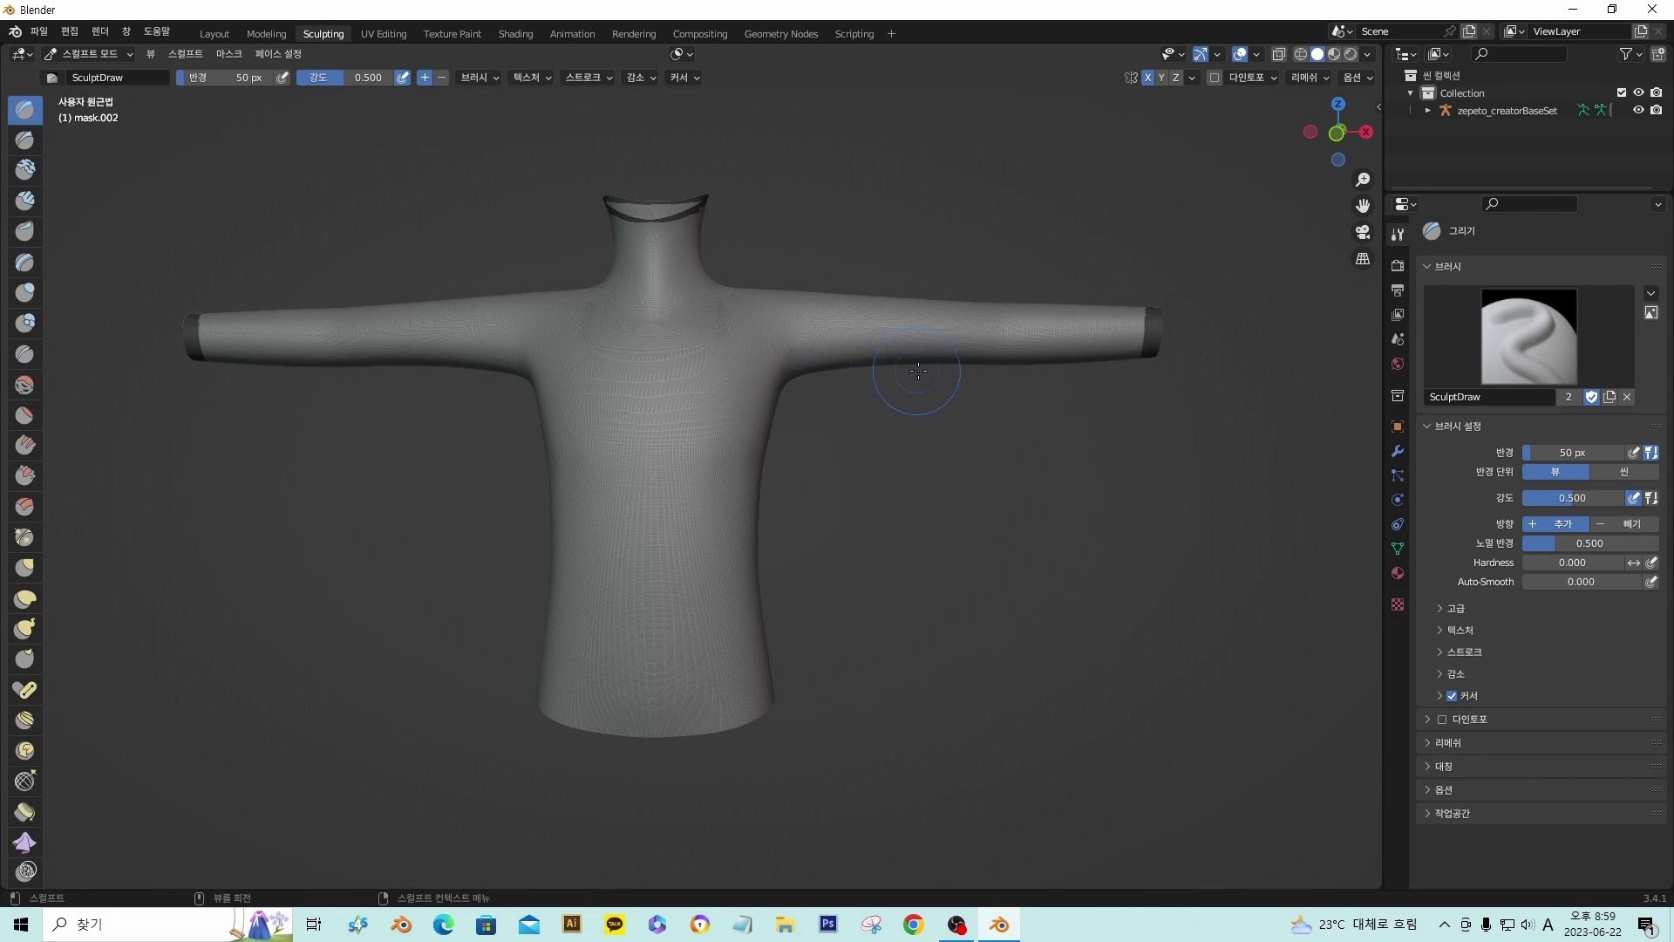
- Try building up the pectorals with the Draw brush at 50 px radius, and undo the strokes
mouse_move(993, 398)
middle_down()
mouse_move(855, 383)
mouse_move(697, 261)
middle_up()
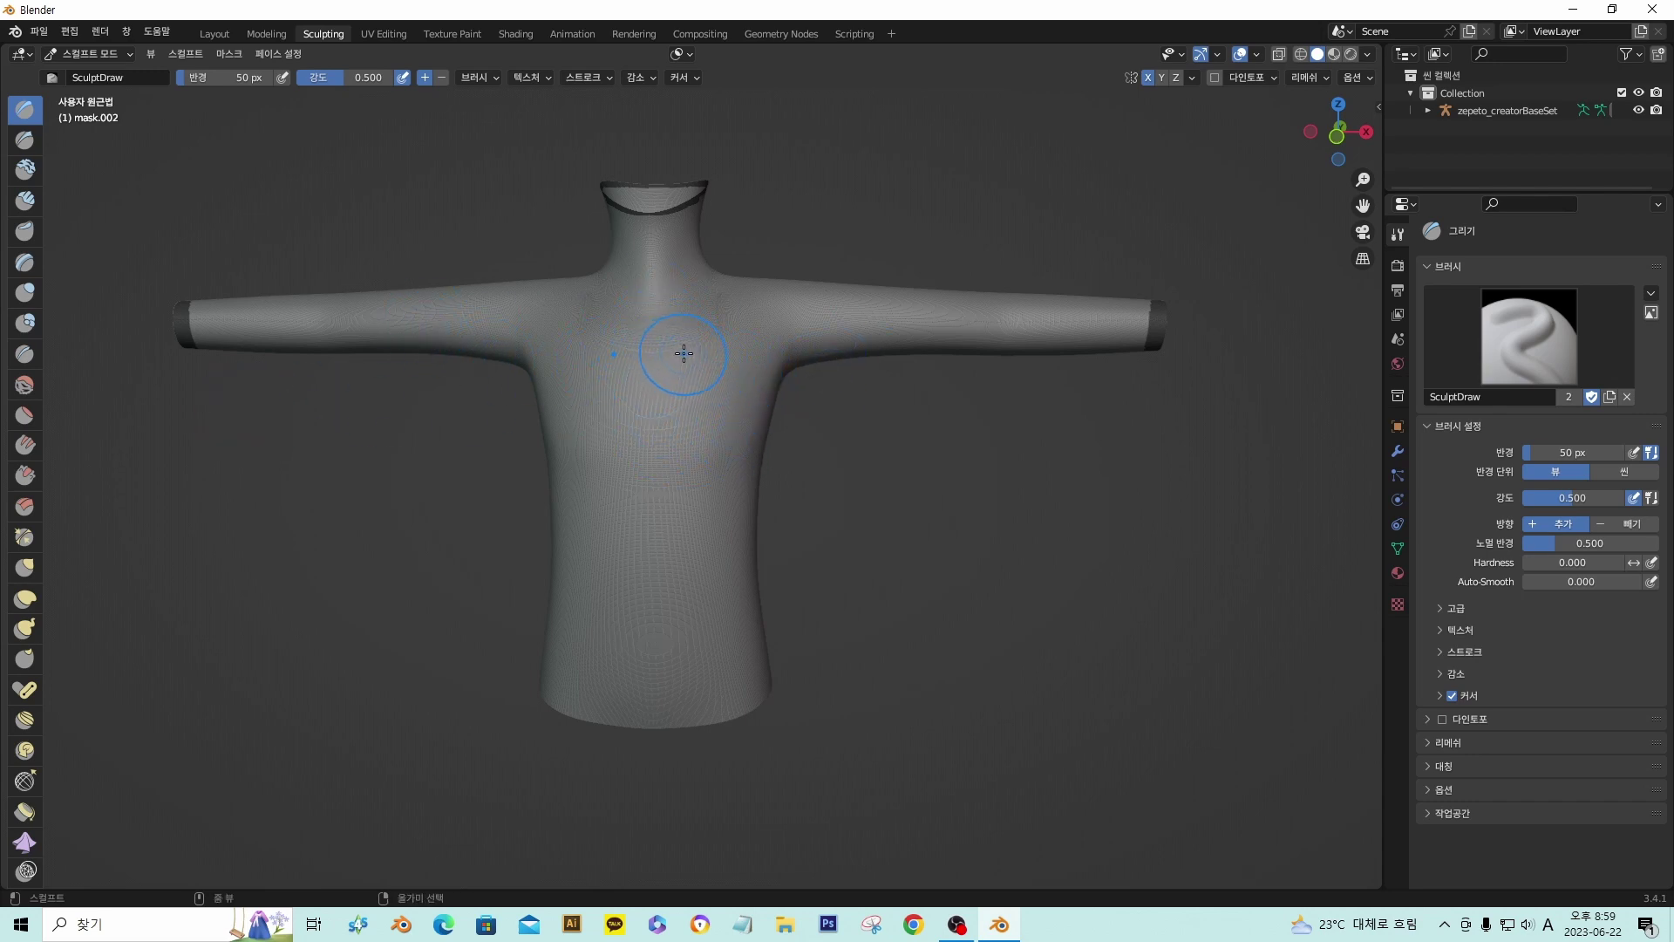
mouse_move(683, 353)
mouse_down()
mouse_move(684, 425)
mouse_move(697, 364)
mouse_move(688, 381)
mouse_move(711, 375)
mouse_move(697, 436)
mouse_move(702, 372)
mouse_up()
key(ctrl+z)
key(ctrl+z)
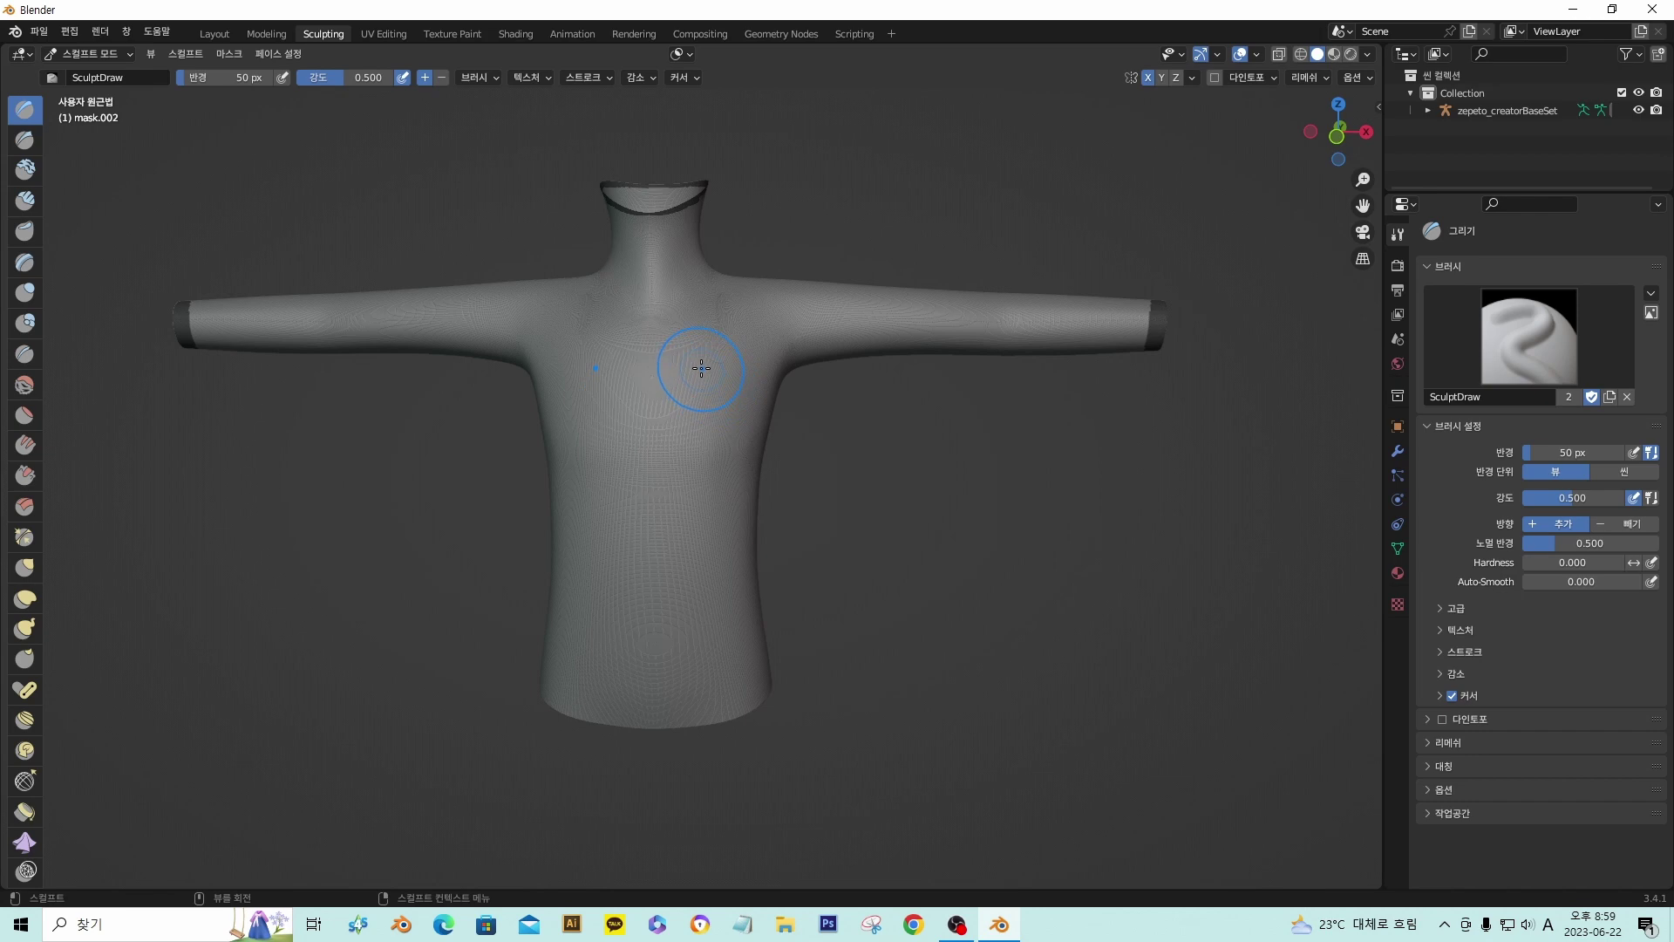
mouse_move(696, 399)
mouse_down()
mouse_move(698, 418)
mouse_move(701, 363)
mouse_up()
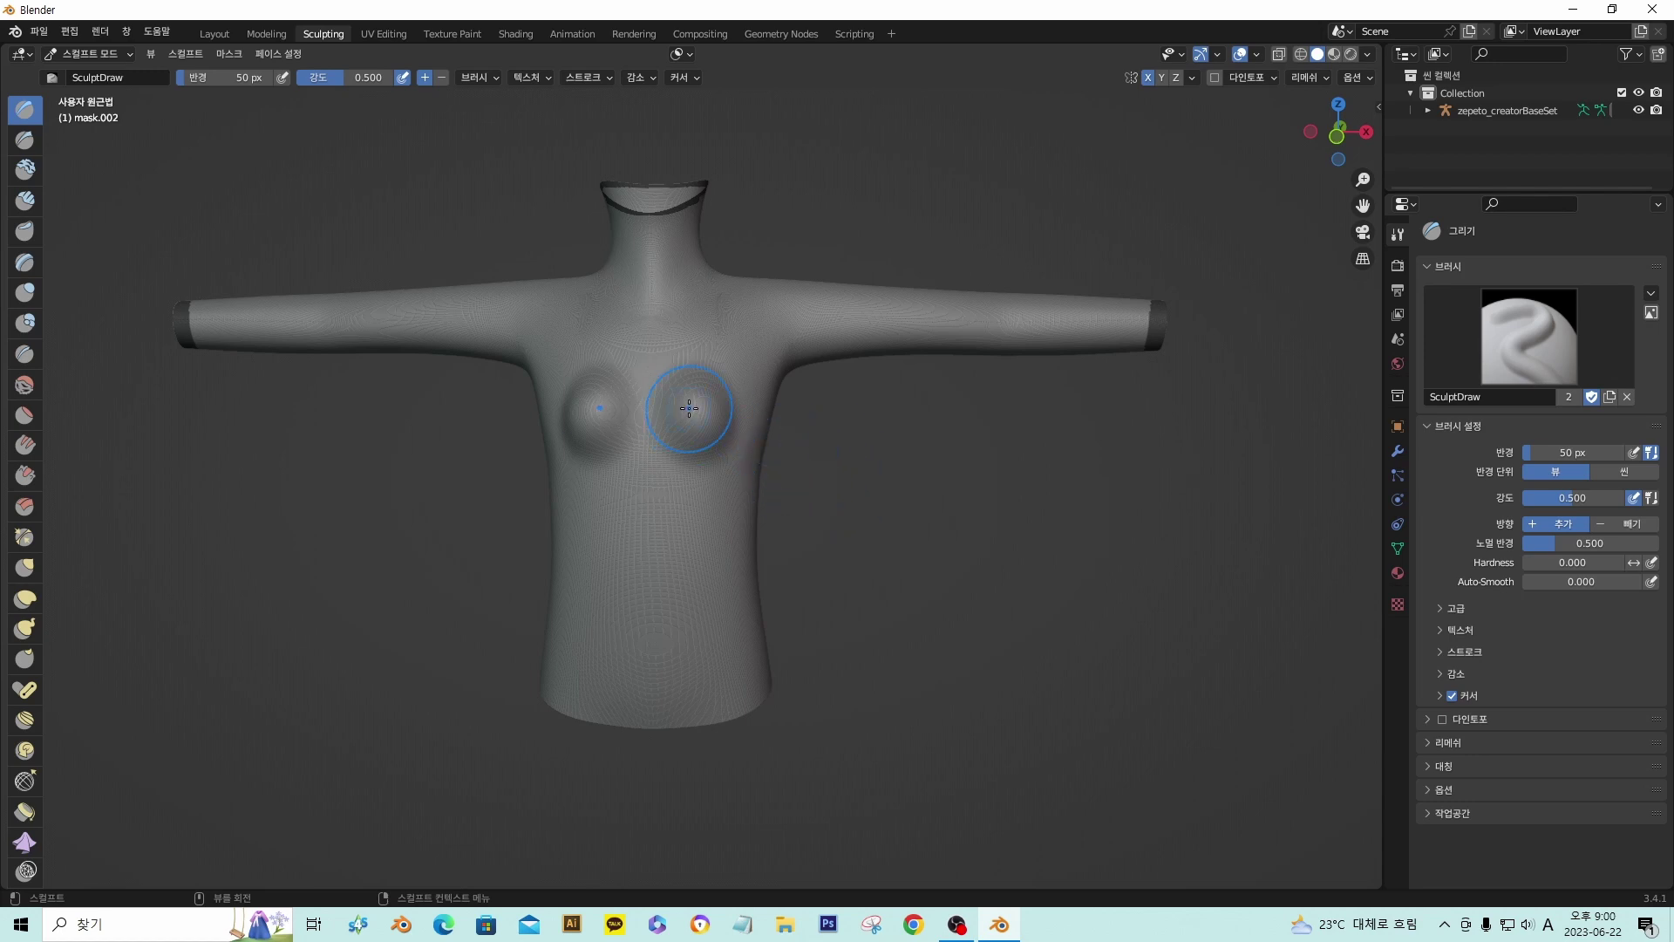
key(ctrl+z)
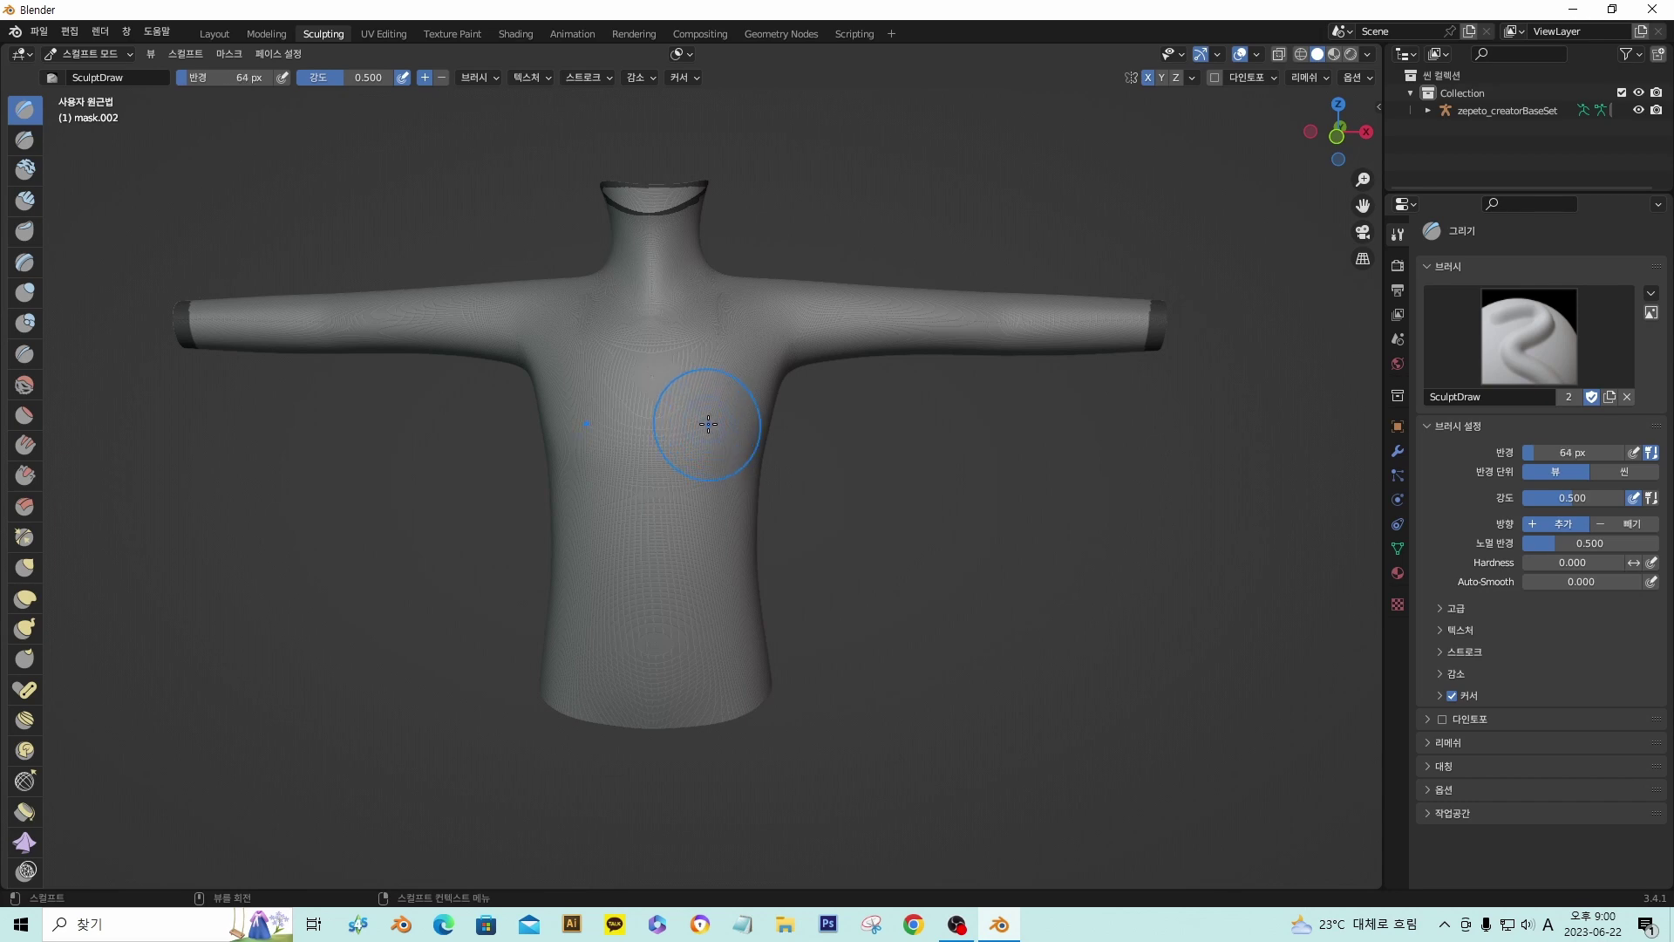
- Enlarge the Draw brush radius to 100 px and build up both pectorals on the front of the chest
key(bracketleft)
key(bracketright)
key(bracketright)
key(bracketright)
key(bracketright)
key(bracketright)
key(bracketright)
mouse_move(700, 399)
mouse_down()
mouse_move(724, 422)
mouse_move(718, 463)
mouse_up()
key(ctrl+z)
drag(716, 400, 687, 453)
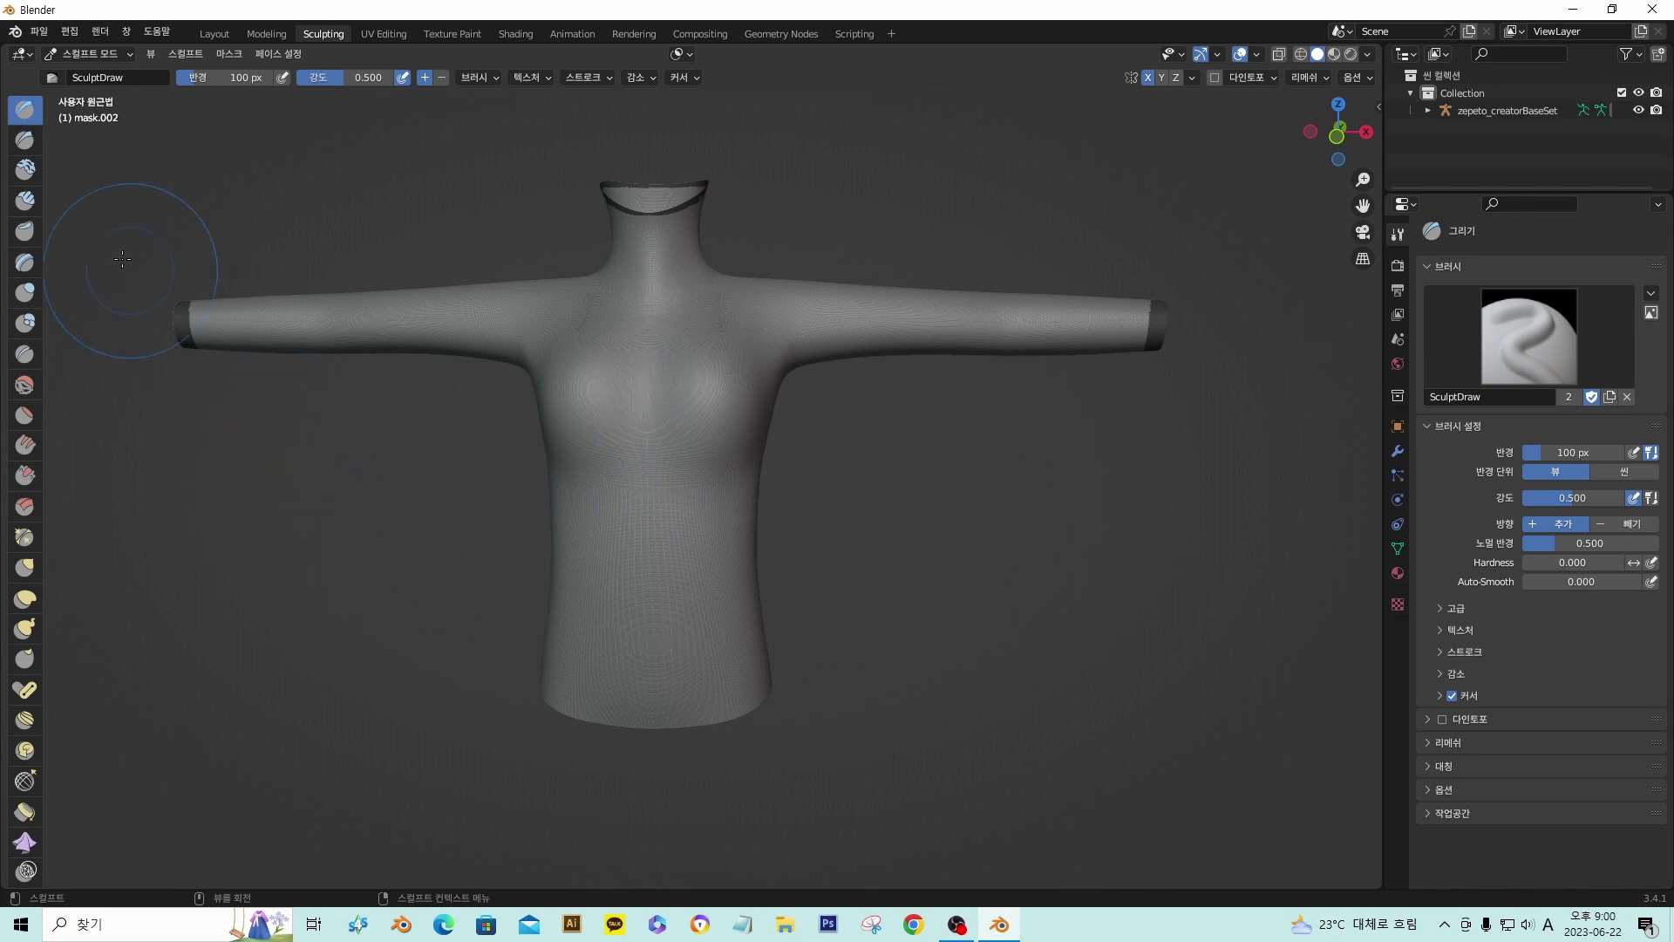
- Carve a shallow groove down the sternum between the pectorals with Draw Sharp at 25 px radius and 0.137 strength
click(25, 141)
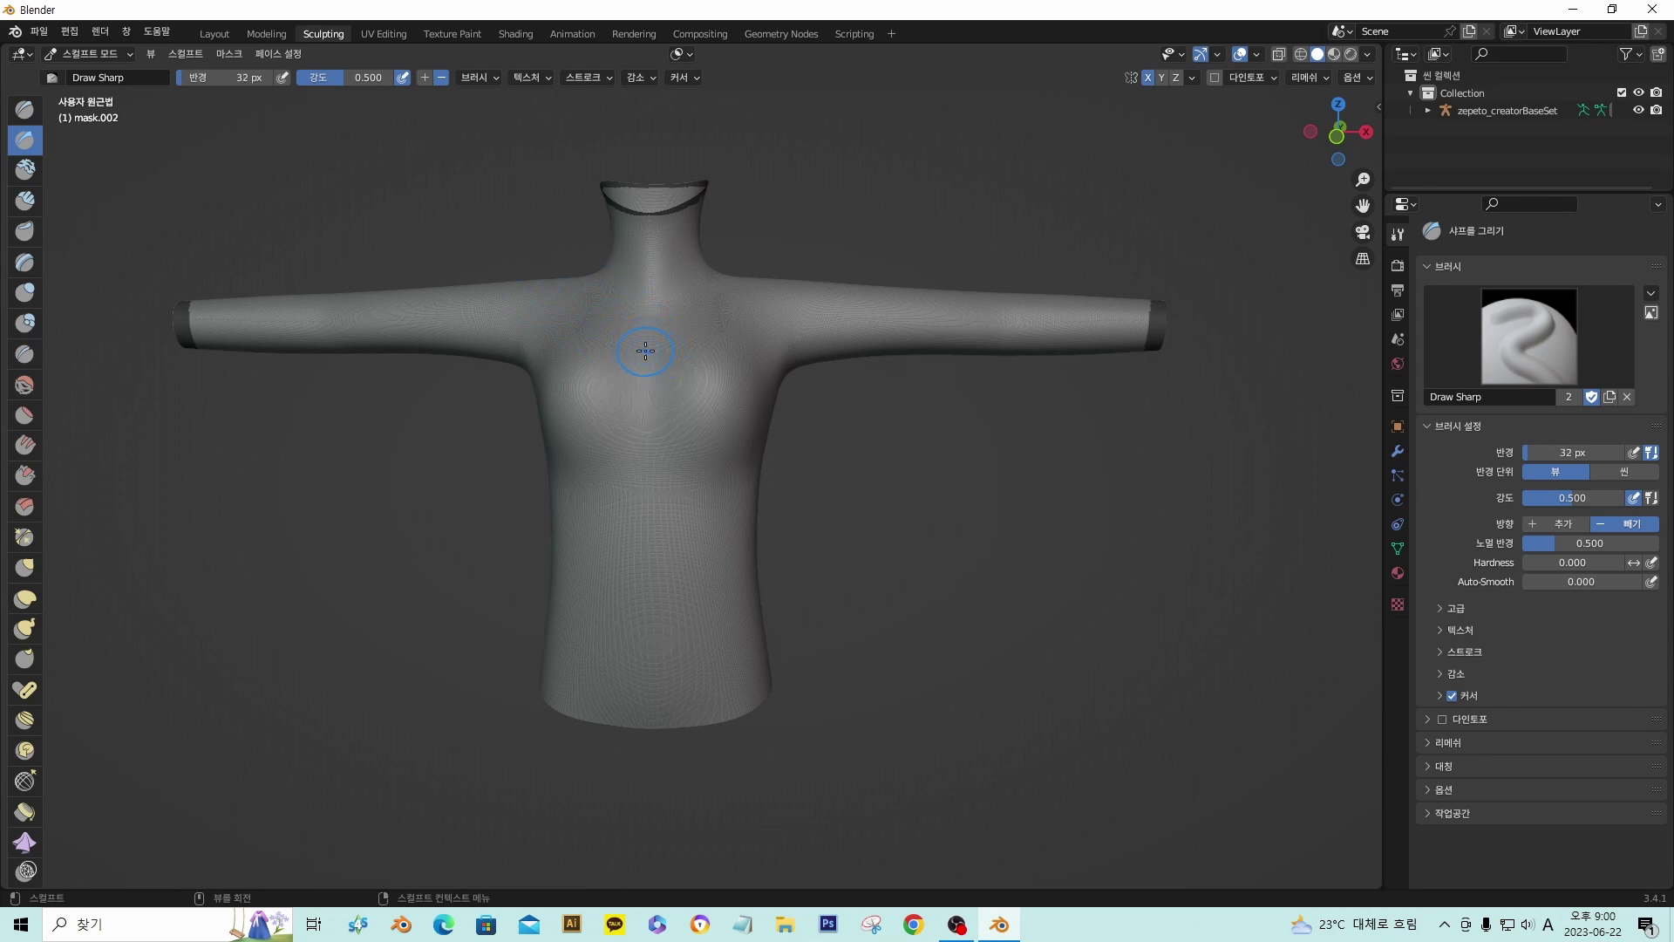
drag(645, 351, 645, 414)
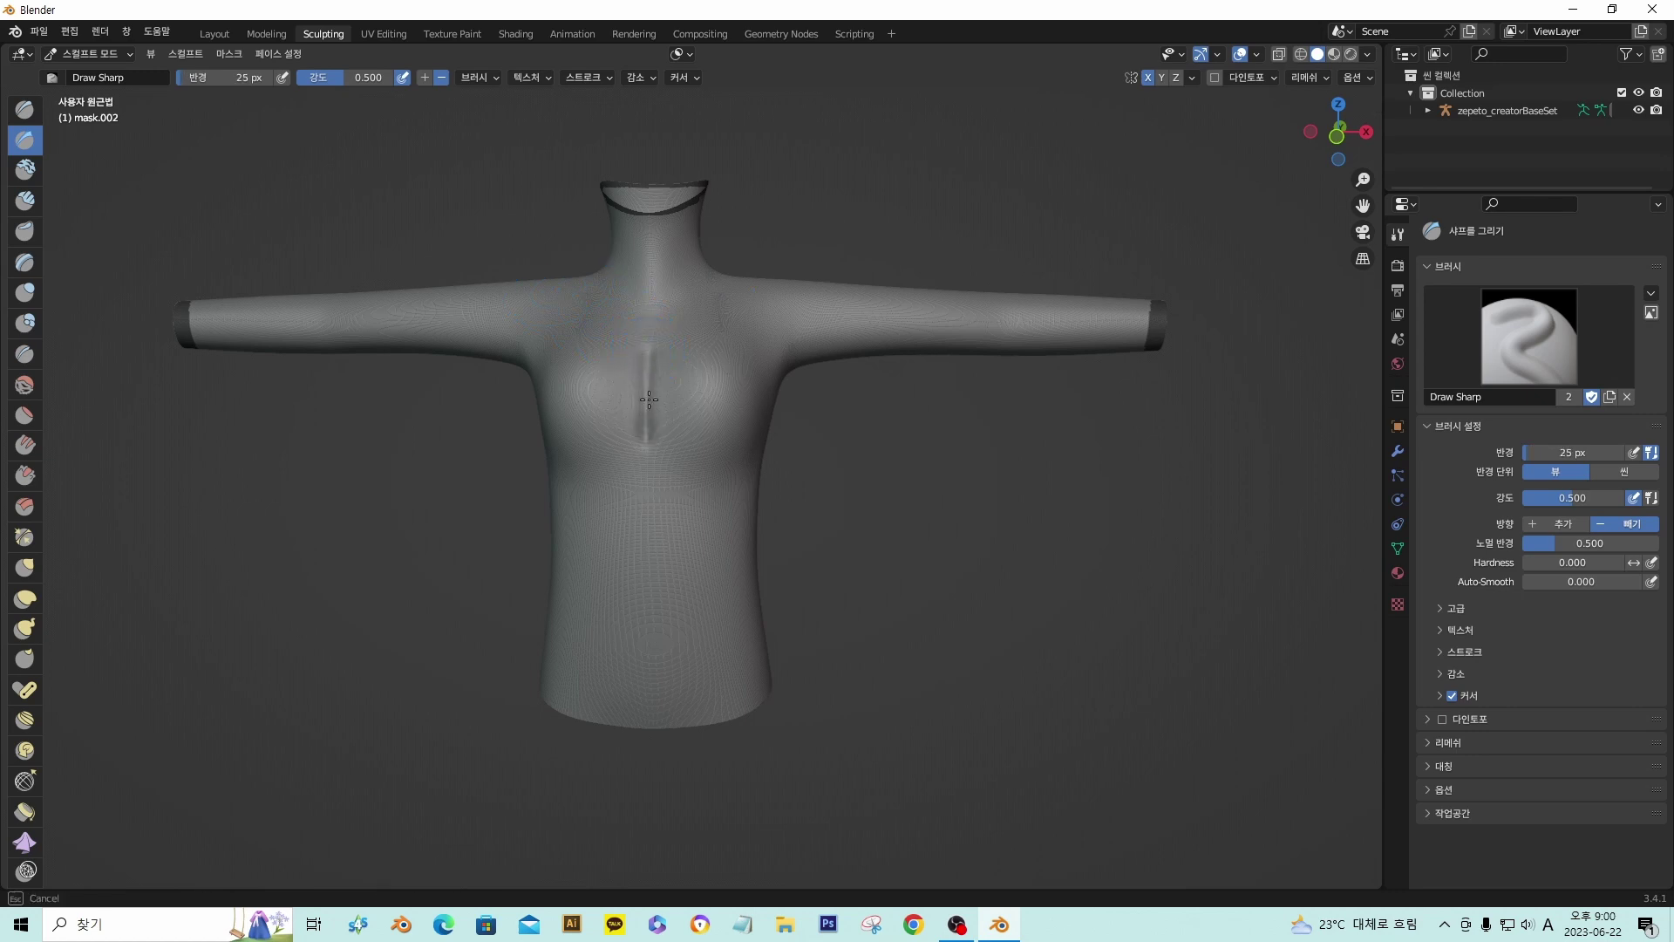
drag(649, 349, 646, 437)
key(ctrl+z)
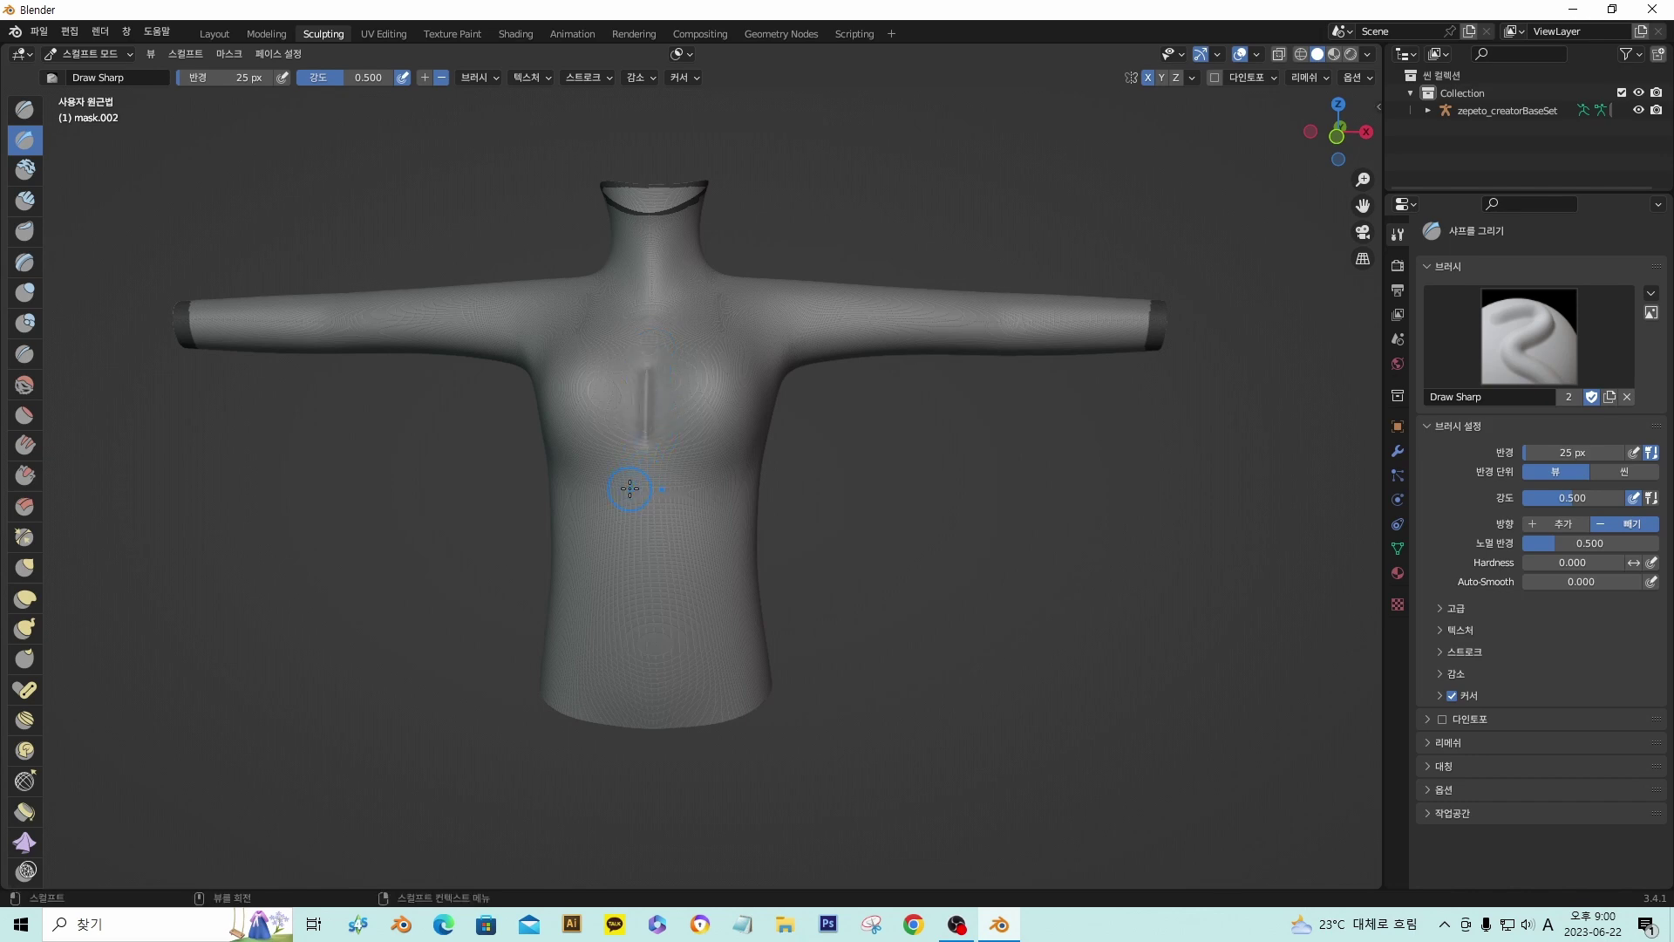
key(ctrl+z)
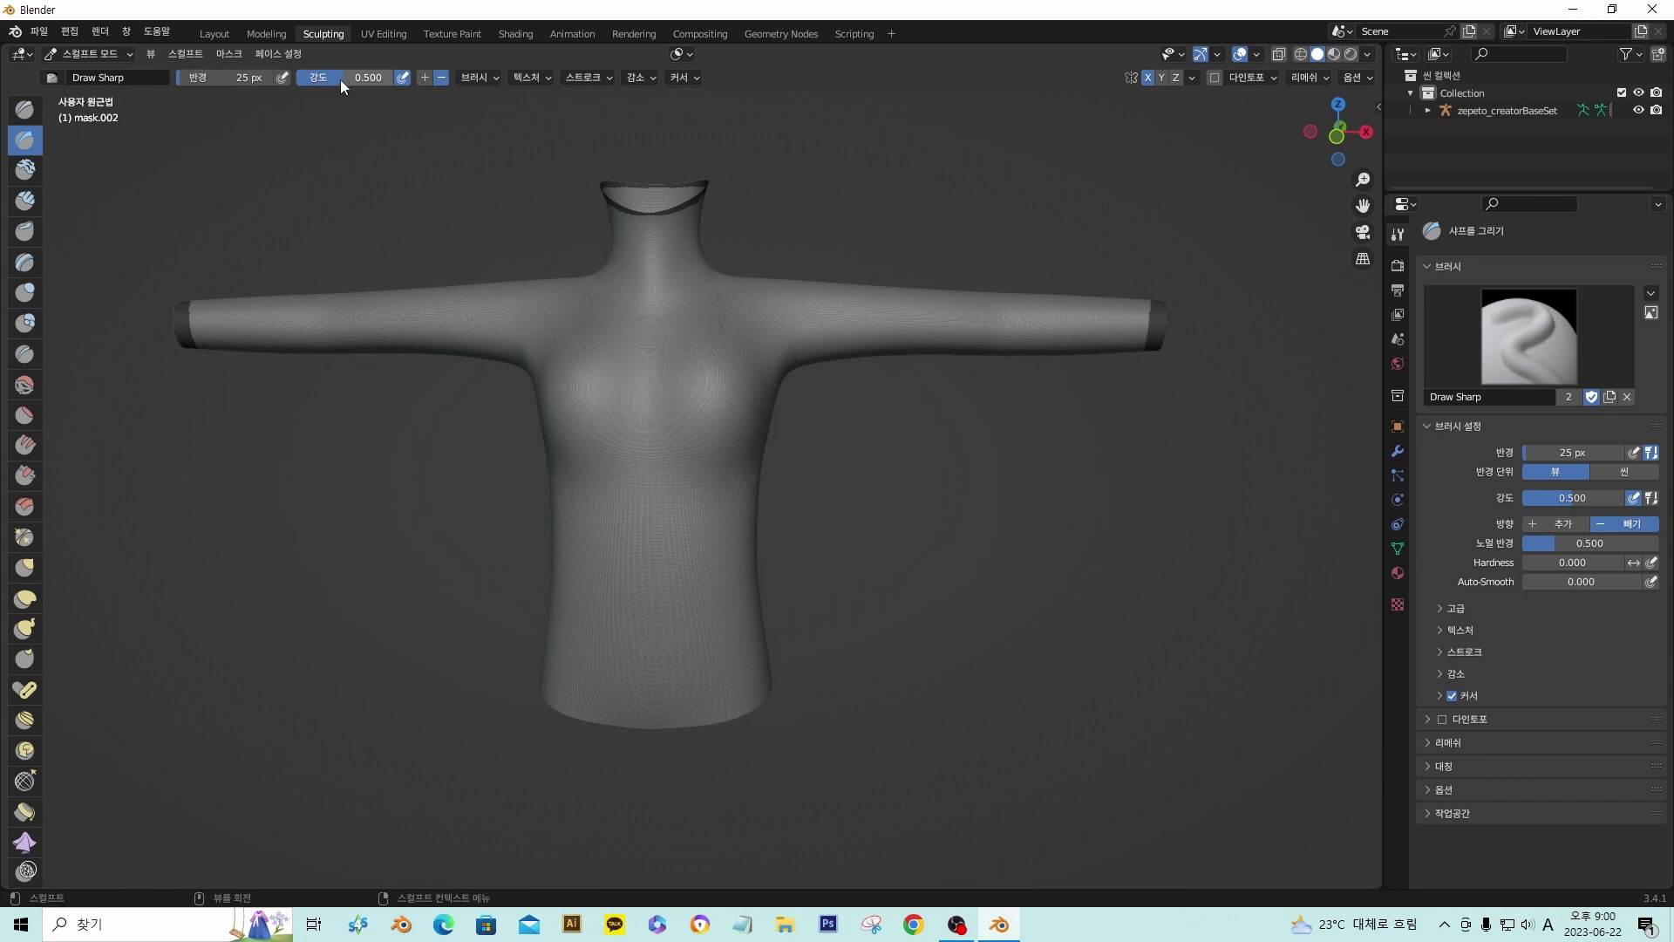
drag(328, 77, 293, 76)
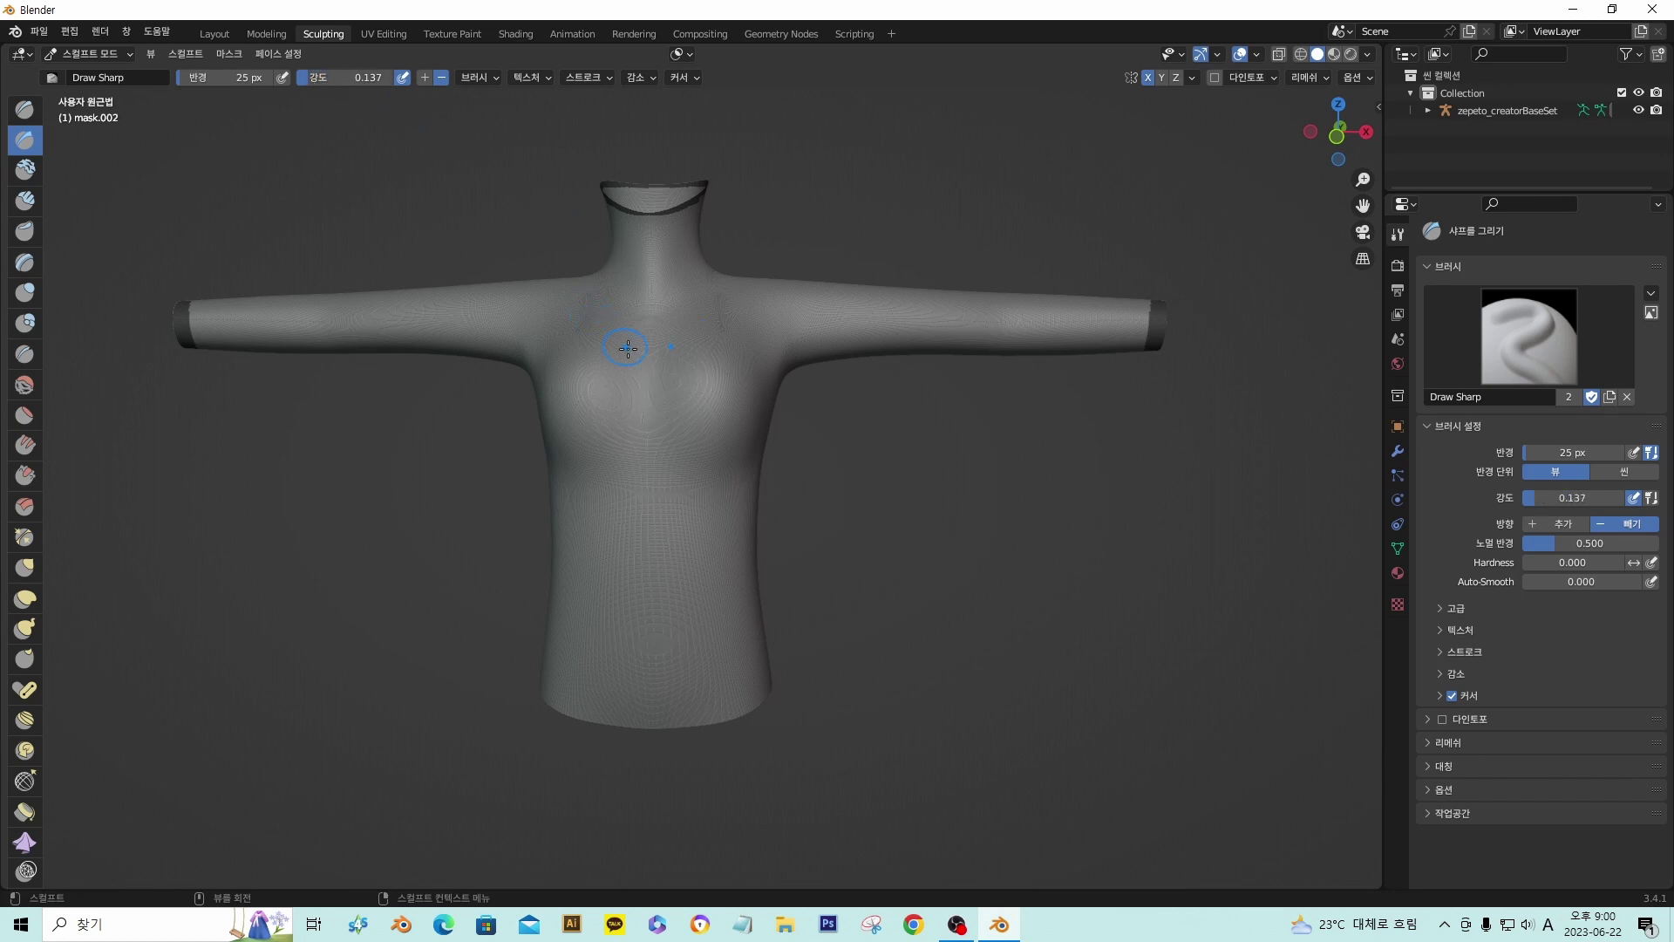
mouse_move(647, 366)
mouse_down()
mouse_move(655, 465)
mouse_move(635, 447)
mouse_up()
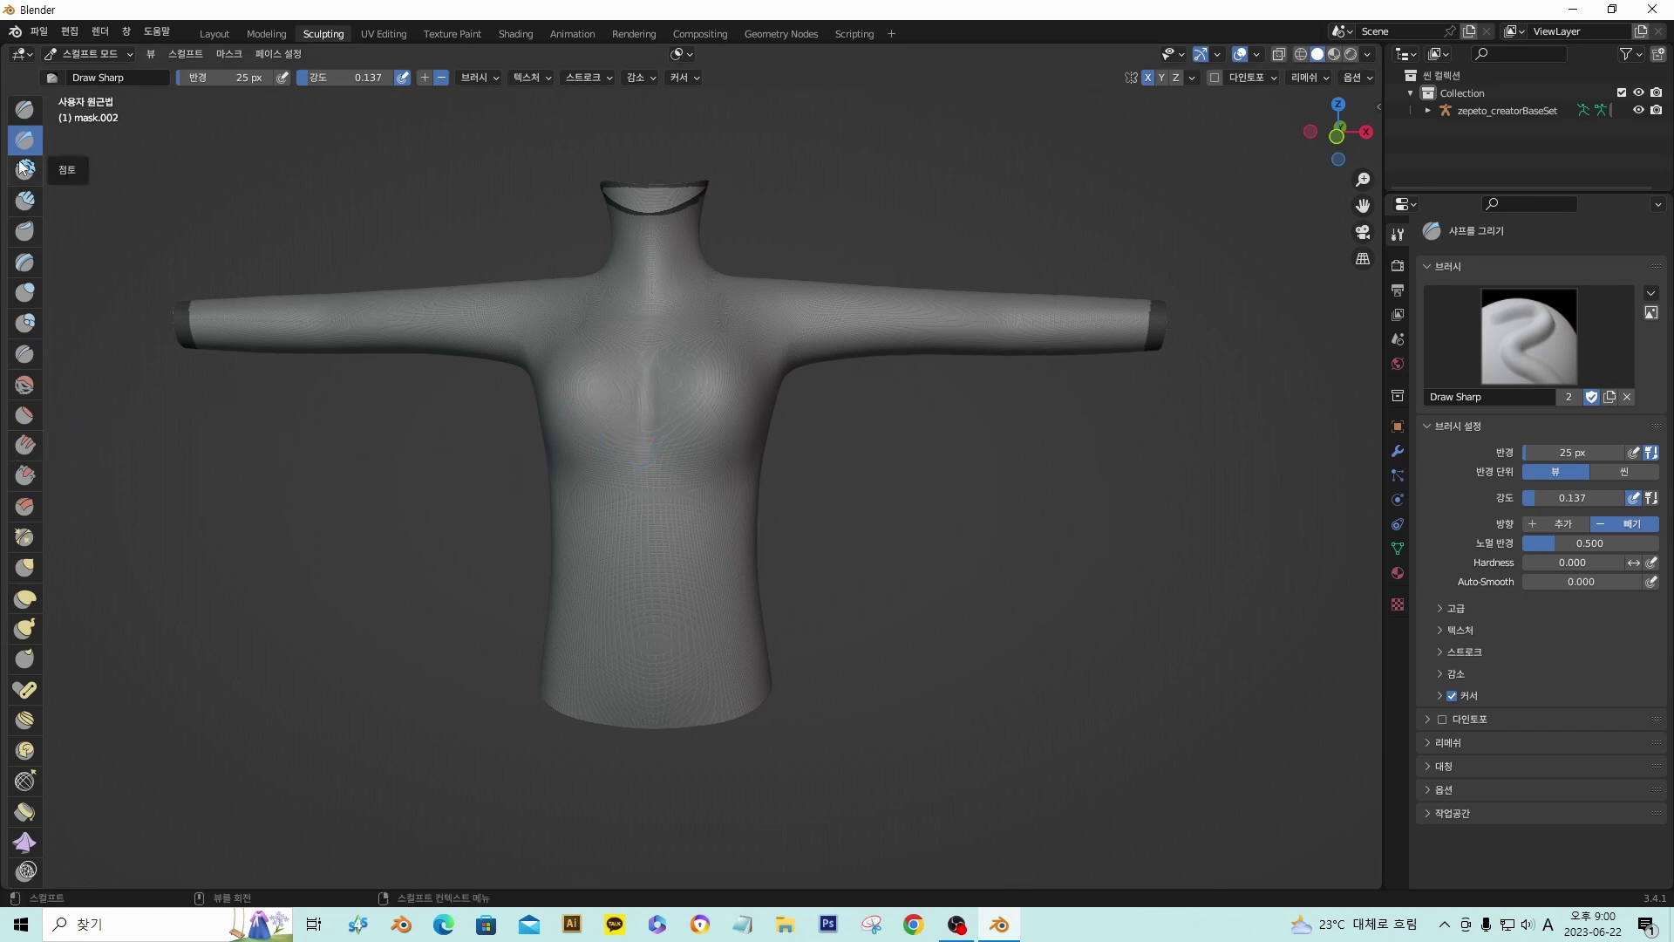
- Pull the sides of the chest outward below the armpits with Elastic Deform at 116 px radius
click(27, 600)
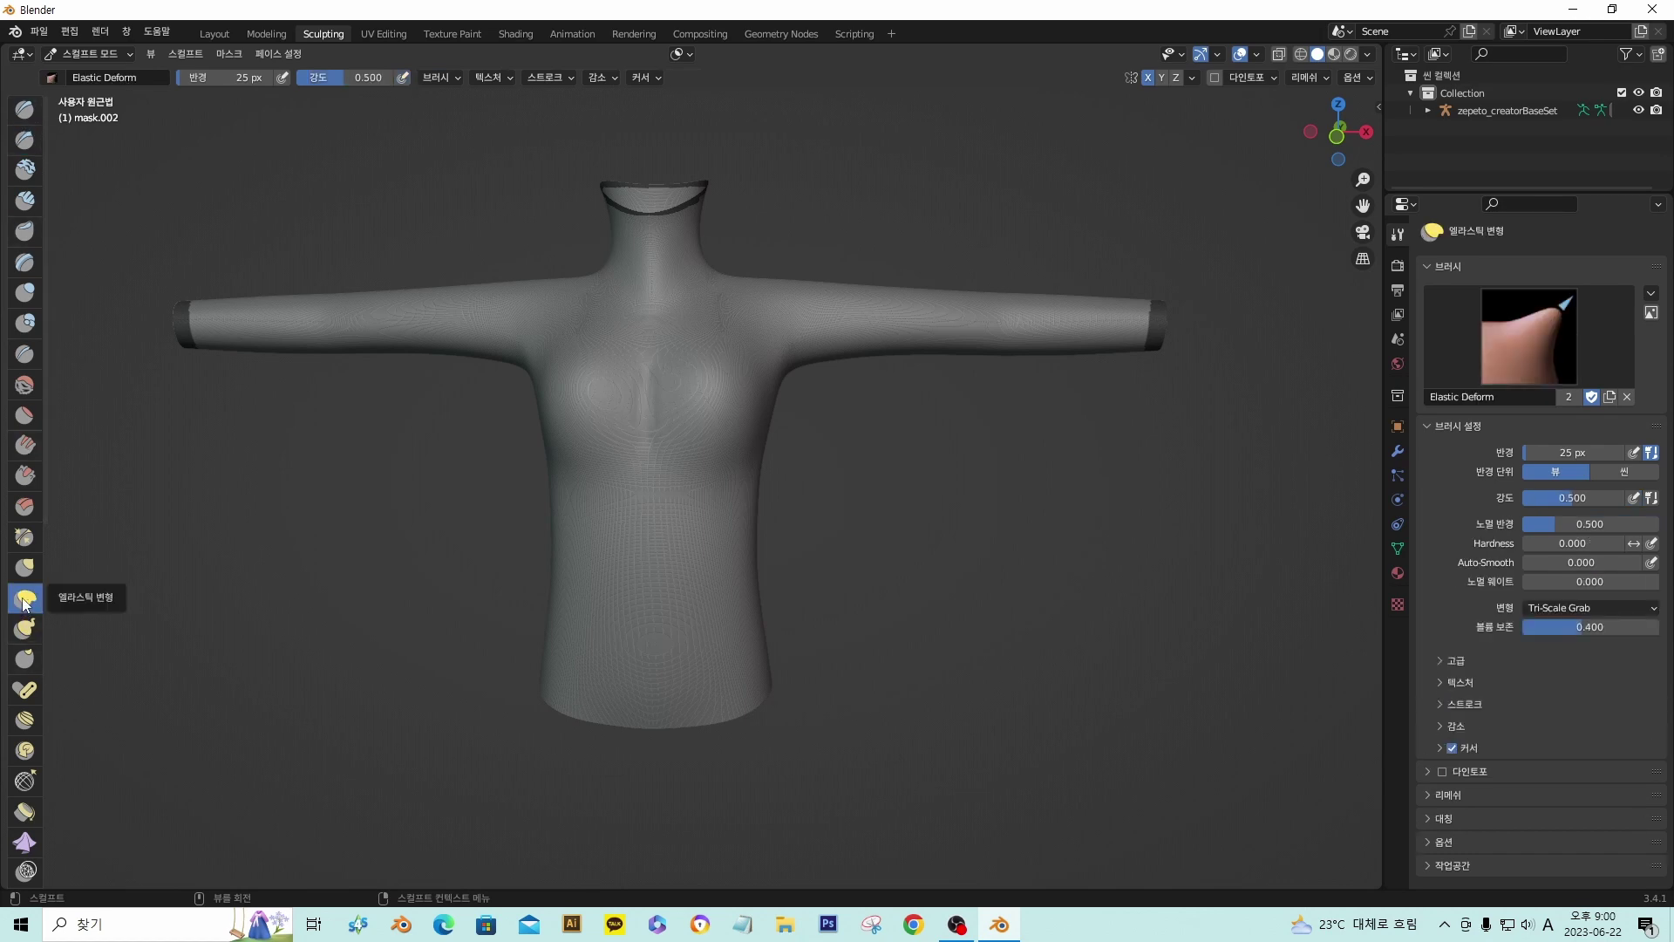
key(bracketright)
key(bracketright)
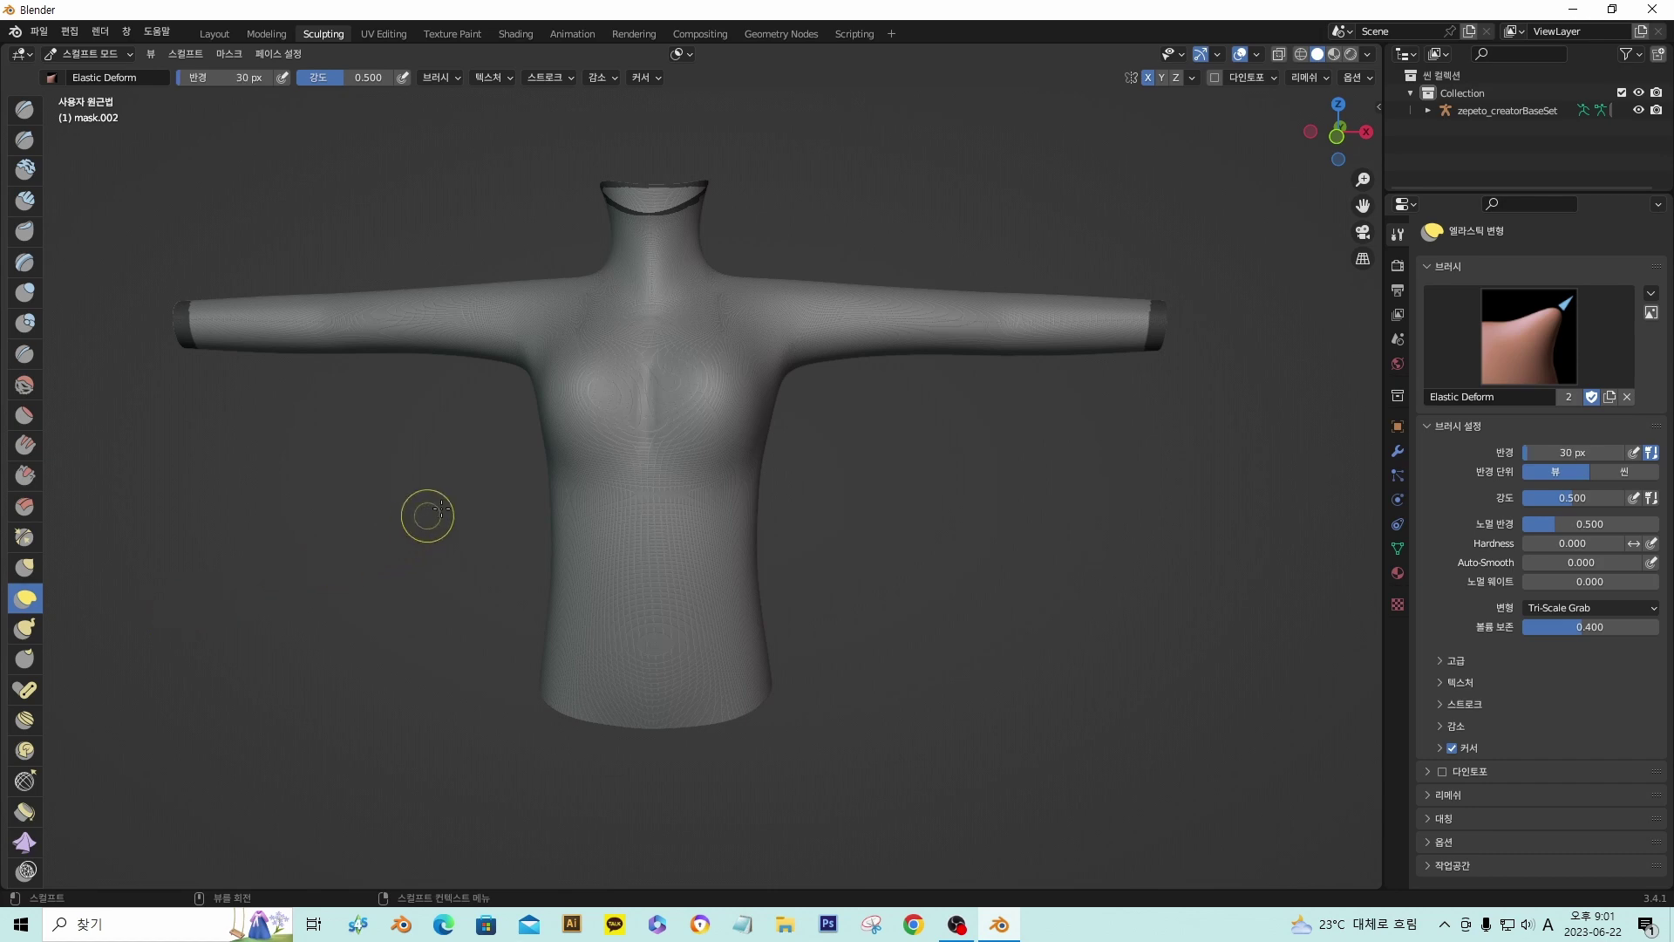
key(bracketright)
key(bracketright)
key(bracketright)
key(bracketright)
key(bracketright)
key(bracketright)
key(bracketright)
key(bracketright)
key(bracketright)
key(bracketright)
key(bracketright)
key(bracketright)
key(bracketright)
key(bracketright)
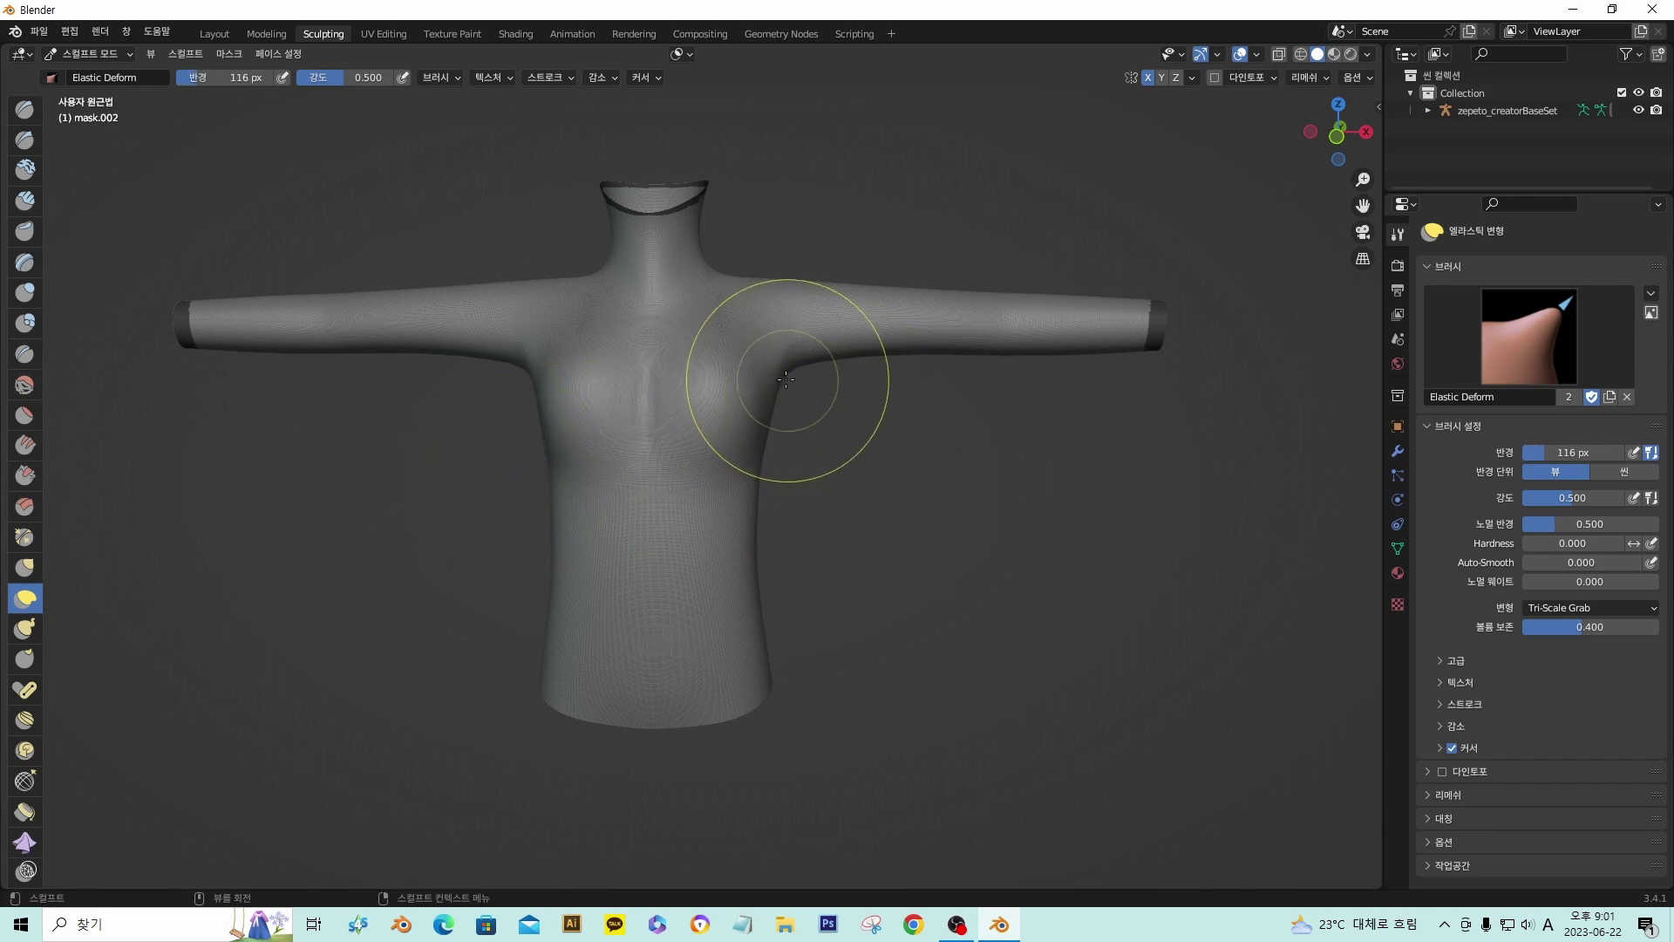
mouse_move(786, 381)
mouse_down()
mouse_move(692, 329)
mouse_move(709, 411)
mouse_move(691, 382)
mouse_move(754, 414)
mouse_move(763, 400)
mouse_move(826, 413)
mouse_move(811, 415)
mouse_up()
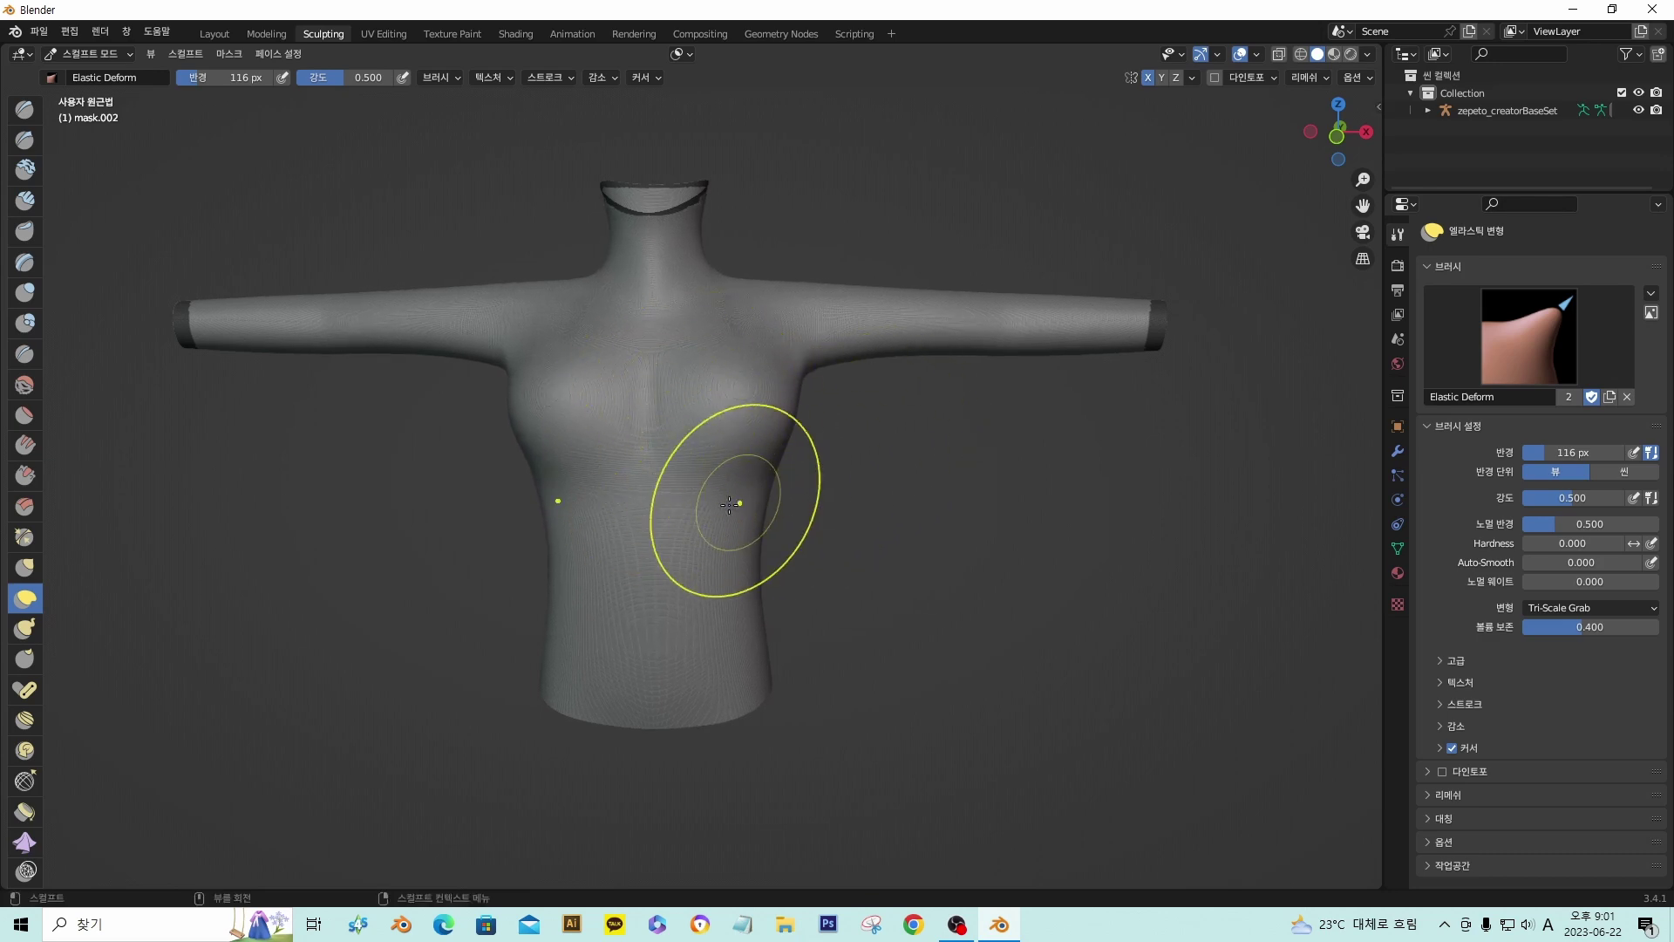
key(ctrl+z)
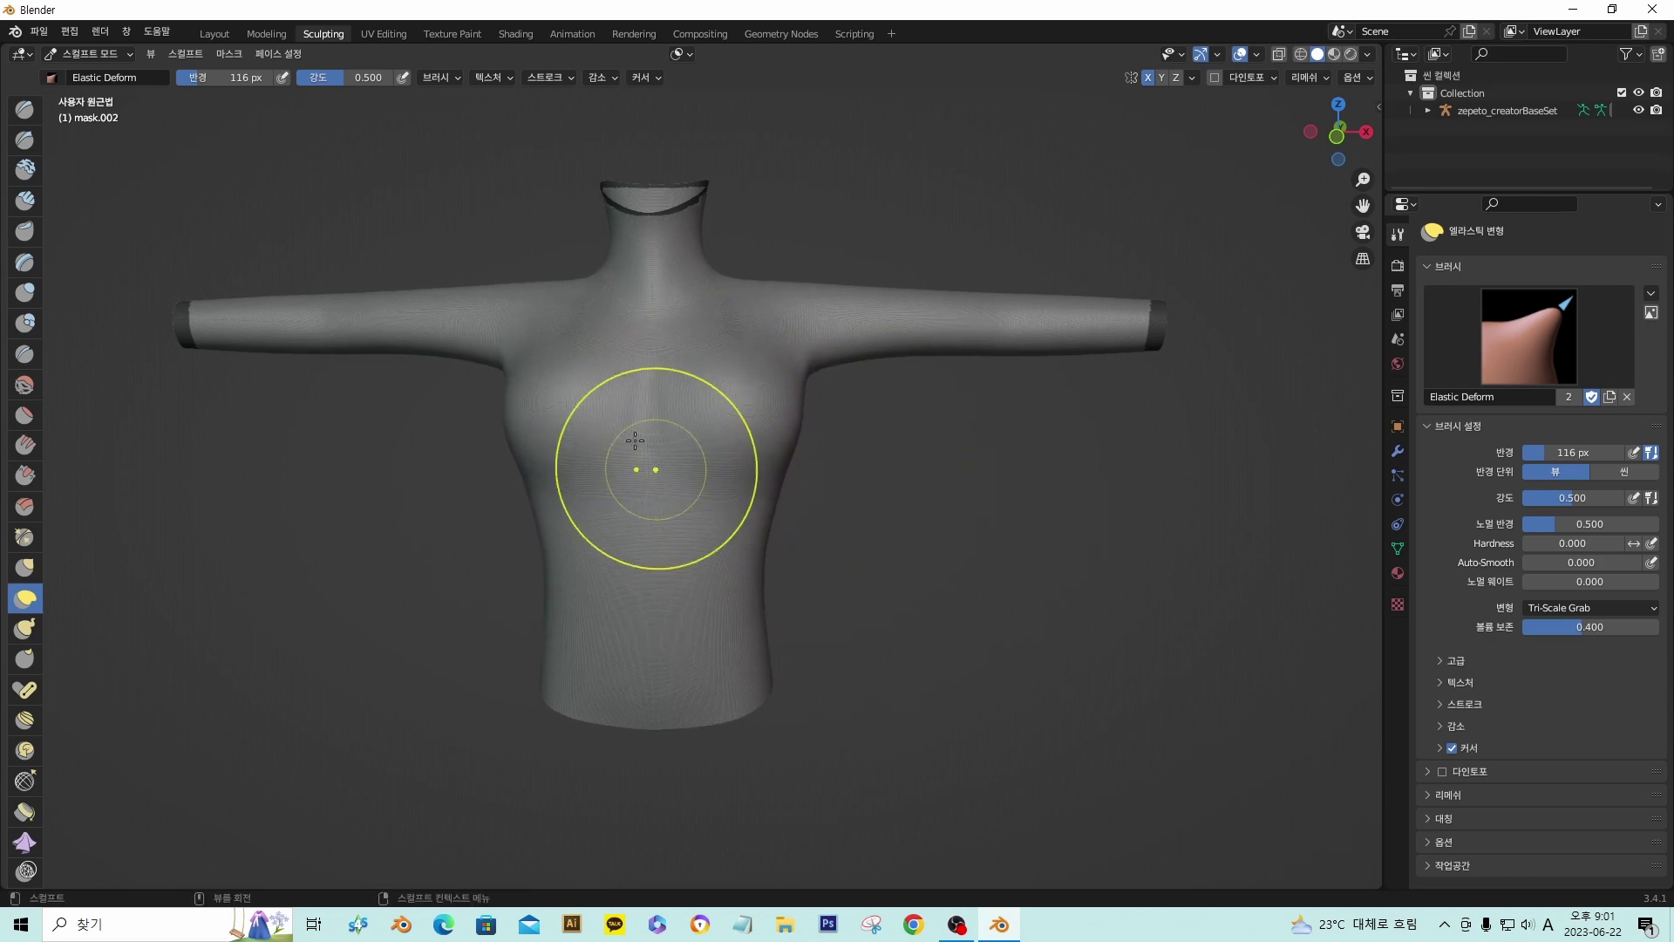
drag(527, 410, 535, 427)
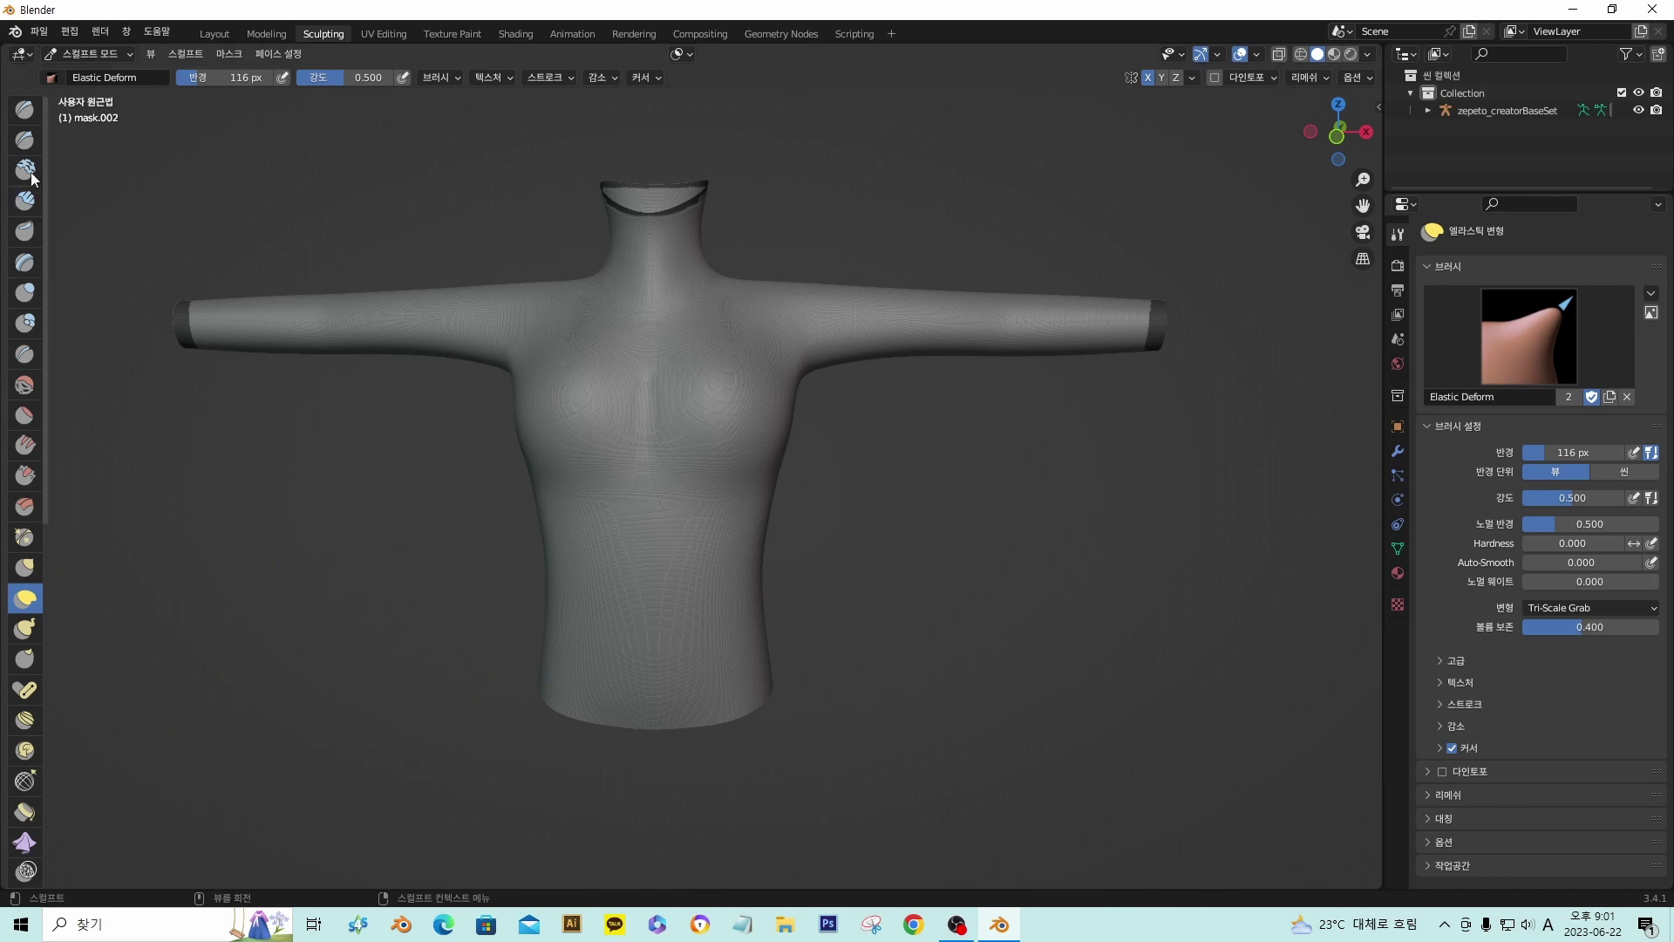
- Build up paired rows of abdominal muscles on the belly with the Draw brush at 53 px radius
click(25, 109)
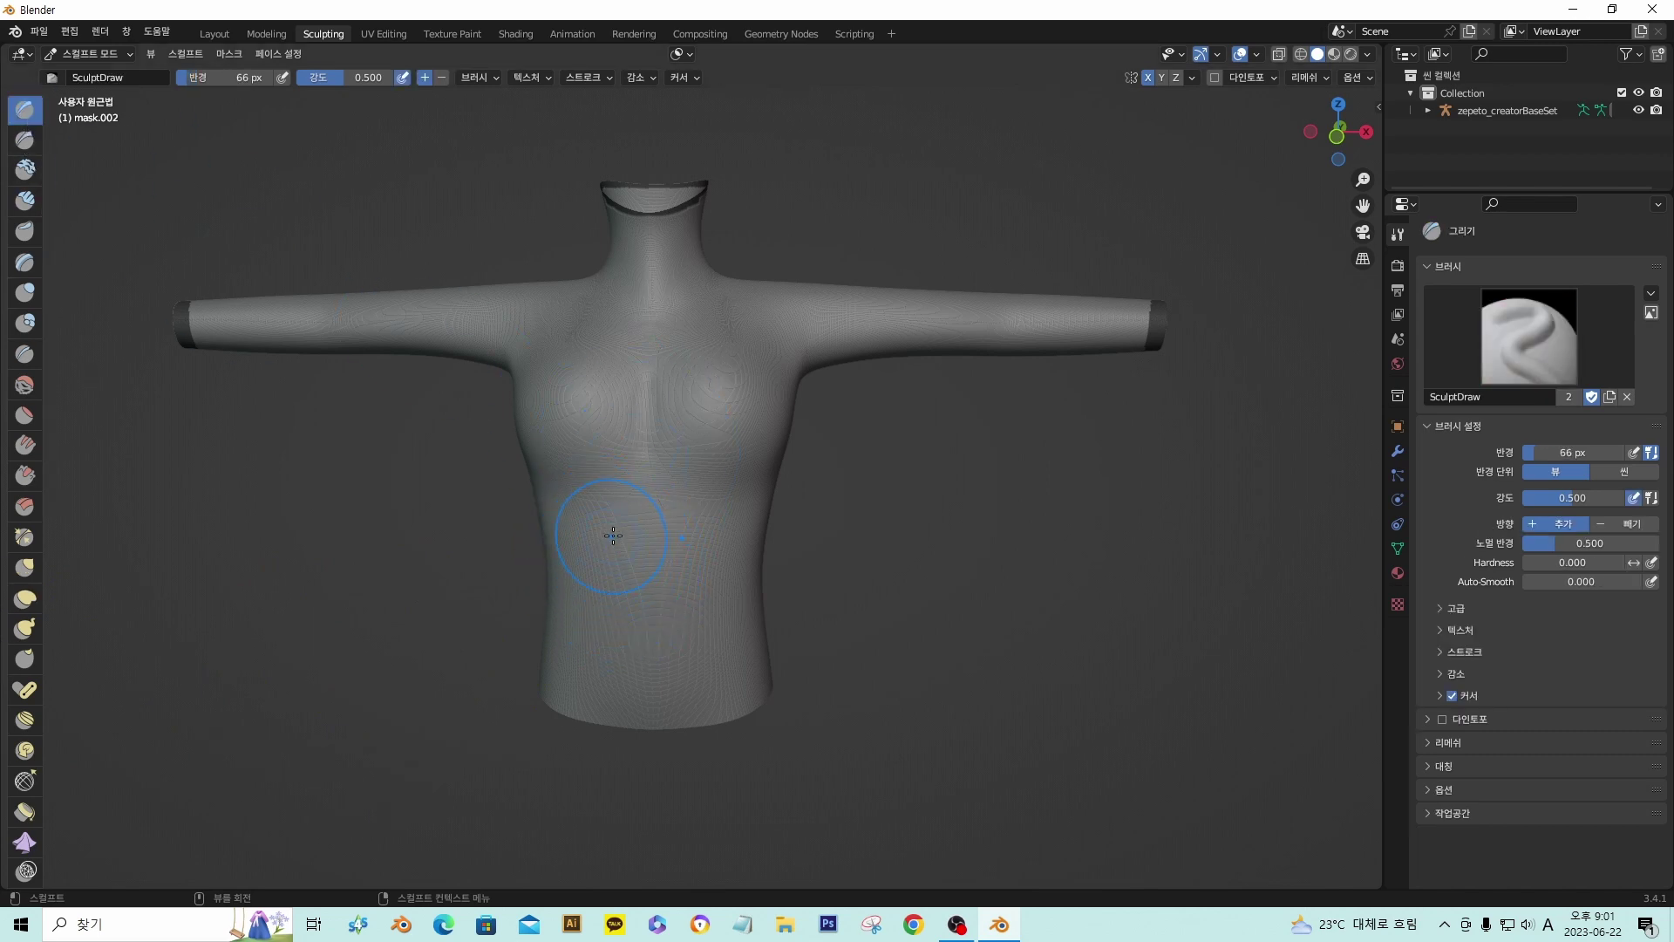
mouse_move(615, 536)
mouse_down()
mouse_move(685, 558)
mouse_move(684, 623)
mouse_move(610, 637)
mouse_move(689, 702)
mouse_move(612, 674)
mouse_up()
key(ctrl+z)
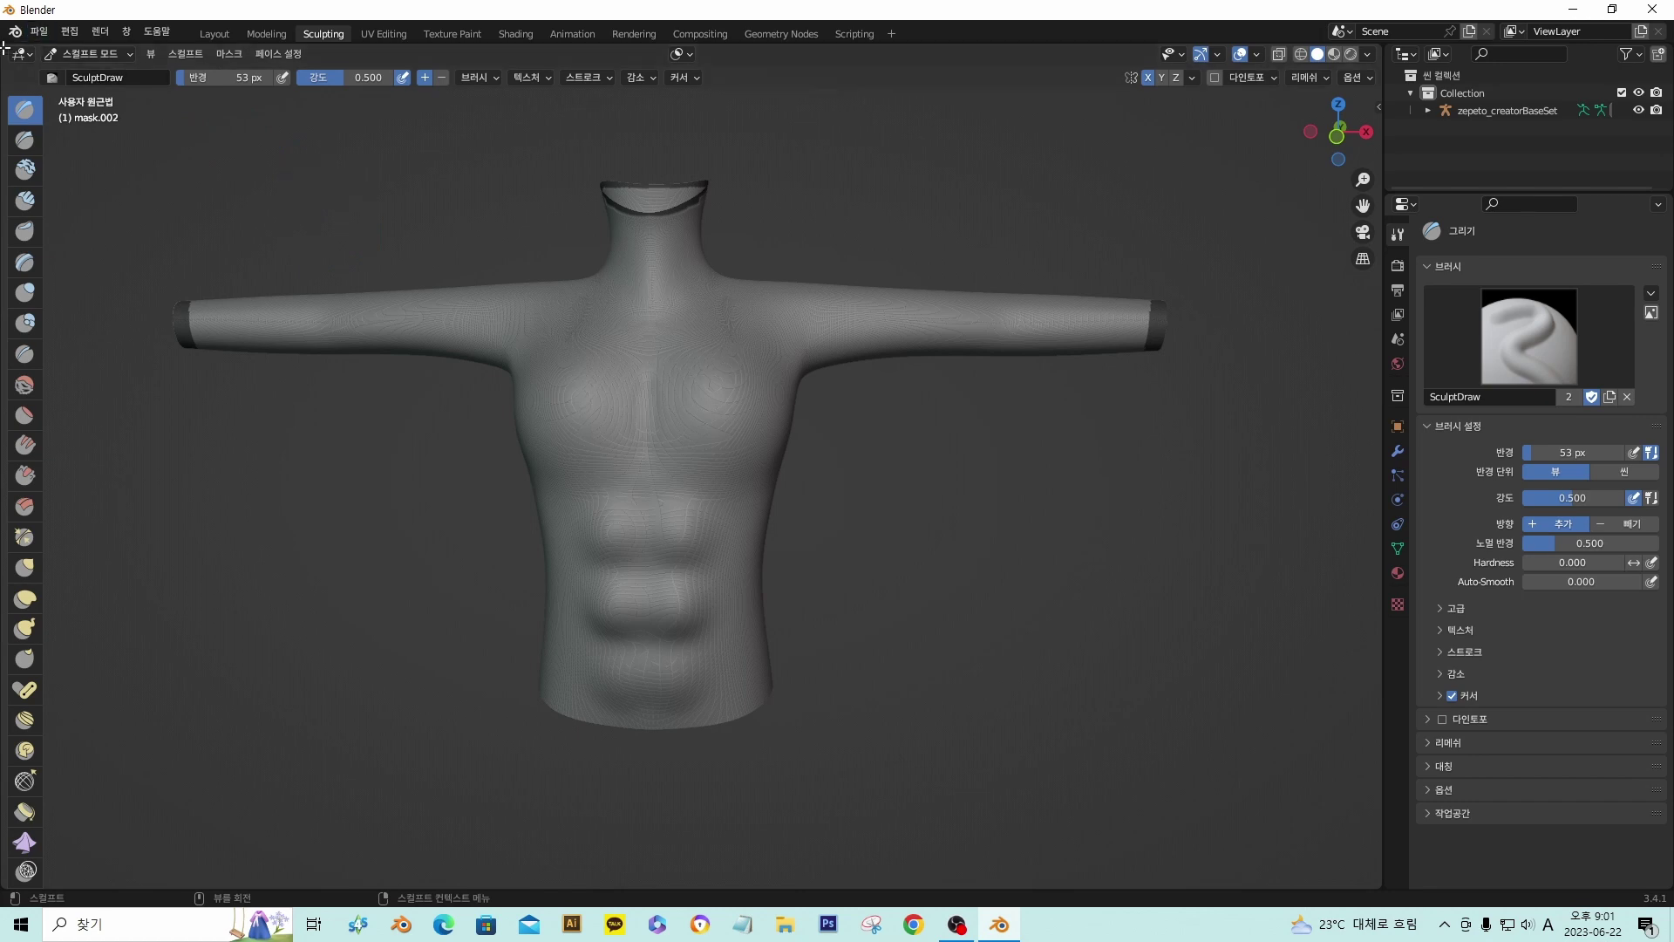
- Split the 3D viewport, switch the new area to the UV Editor, and show the muscular torso reference image in it
drag(6, 48, 439, 275)
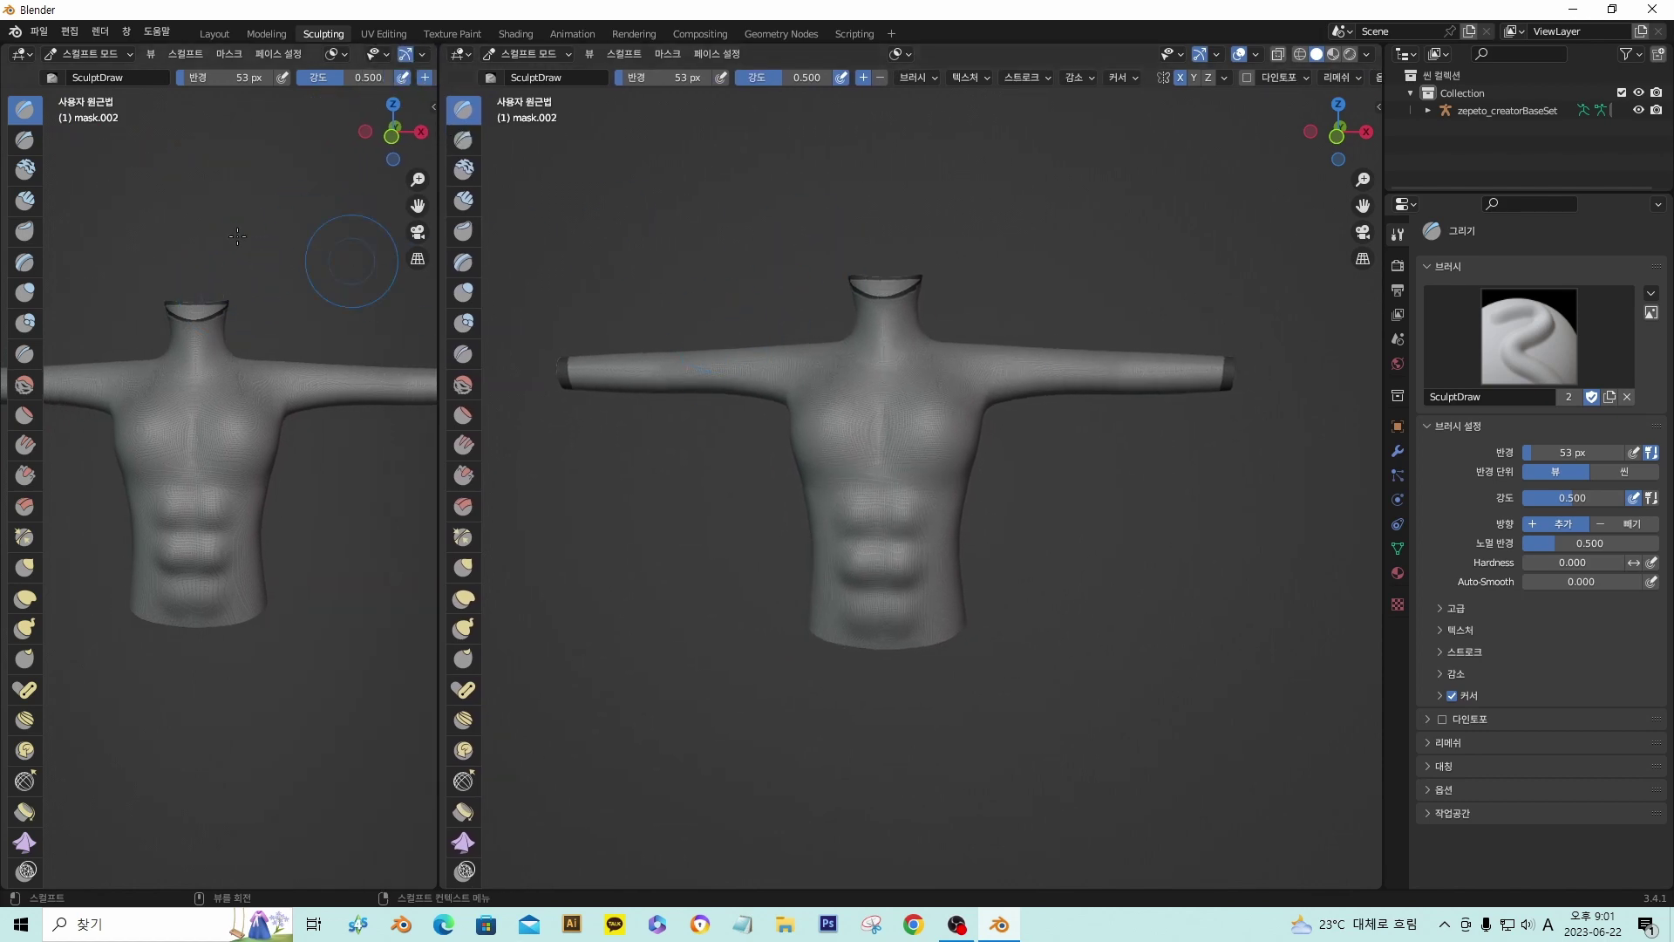
click(19, 57)
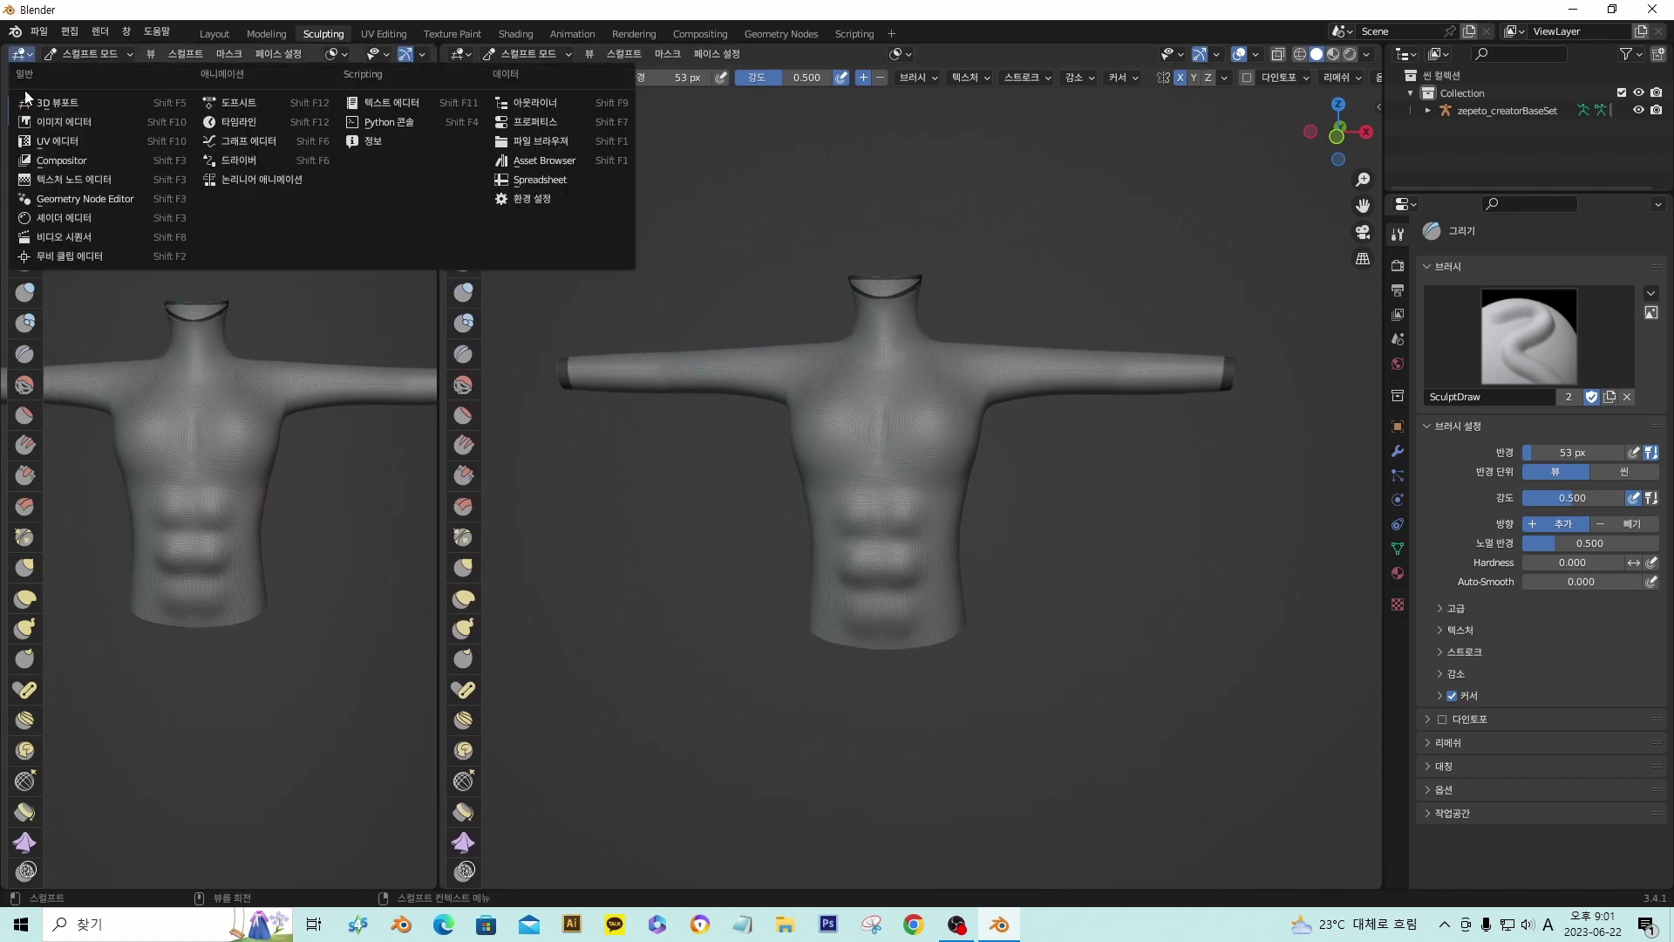
click(45, 147)
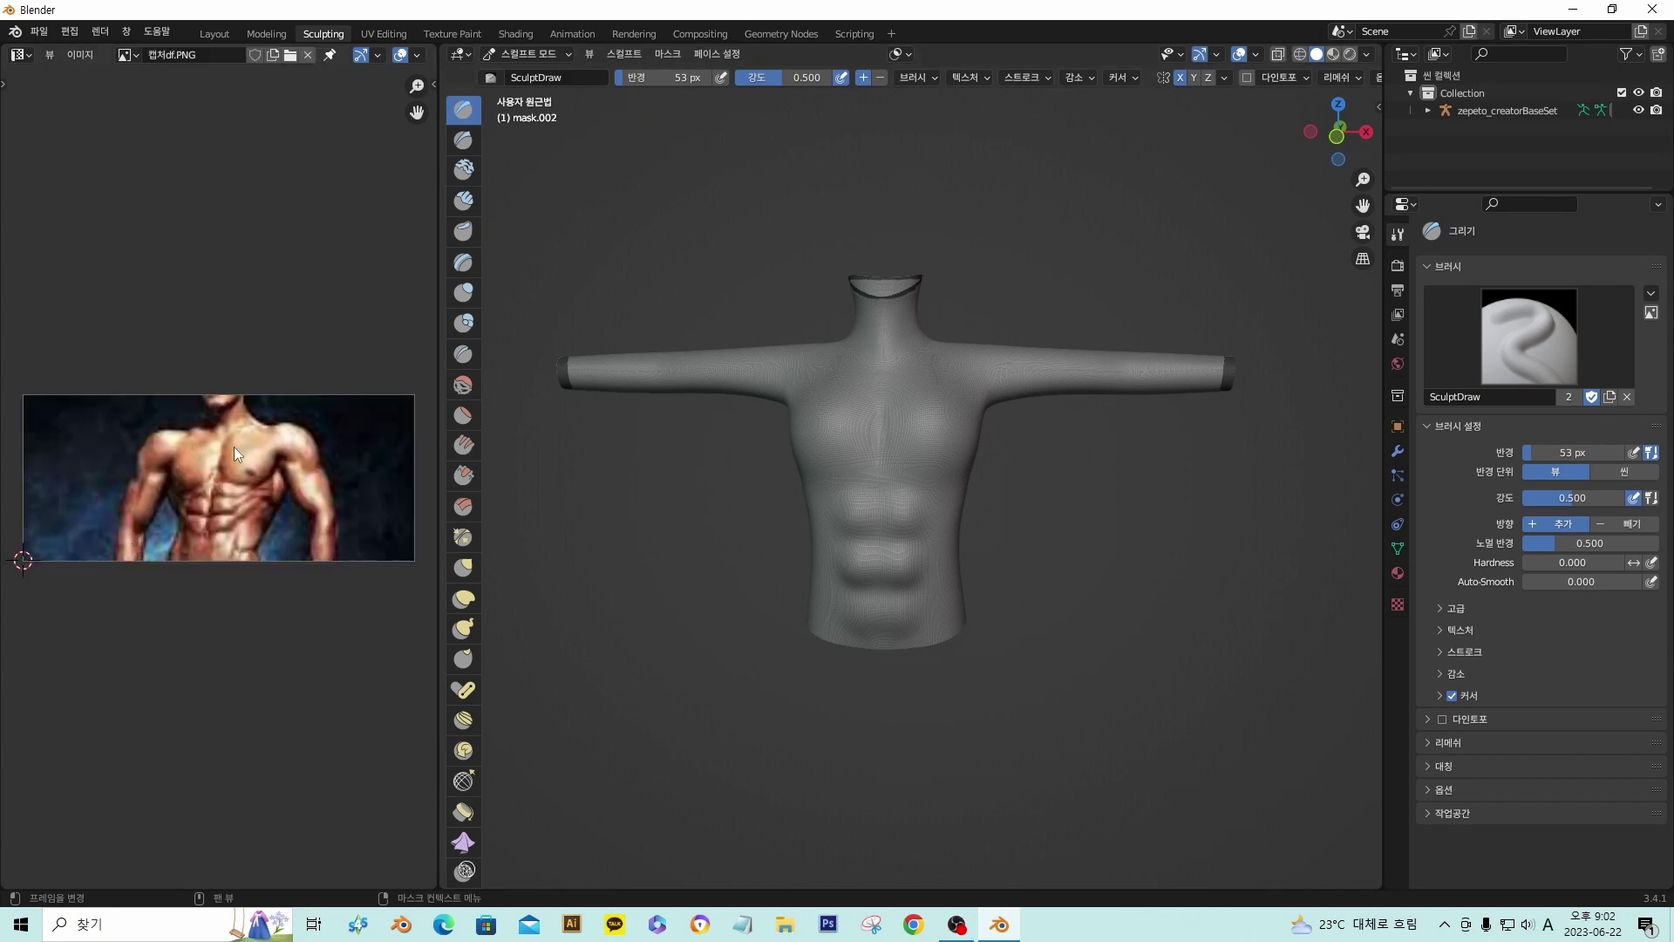
- Build up the upper-arm and forearm muscles on both arms with the Draw brush at 53 px radius and 0.500 strength
scroll(234, 449, down, 2)
middle_drag(233, 454, 221, 439)
scroll(220, 442, up, 2)
scroll(772, 449, up, 2)
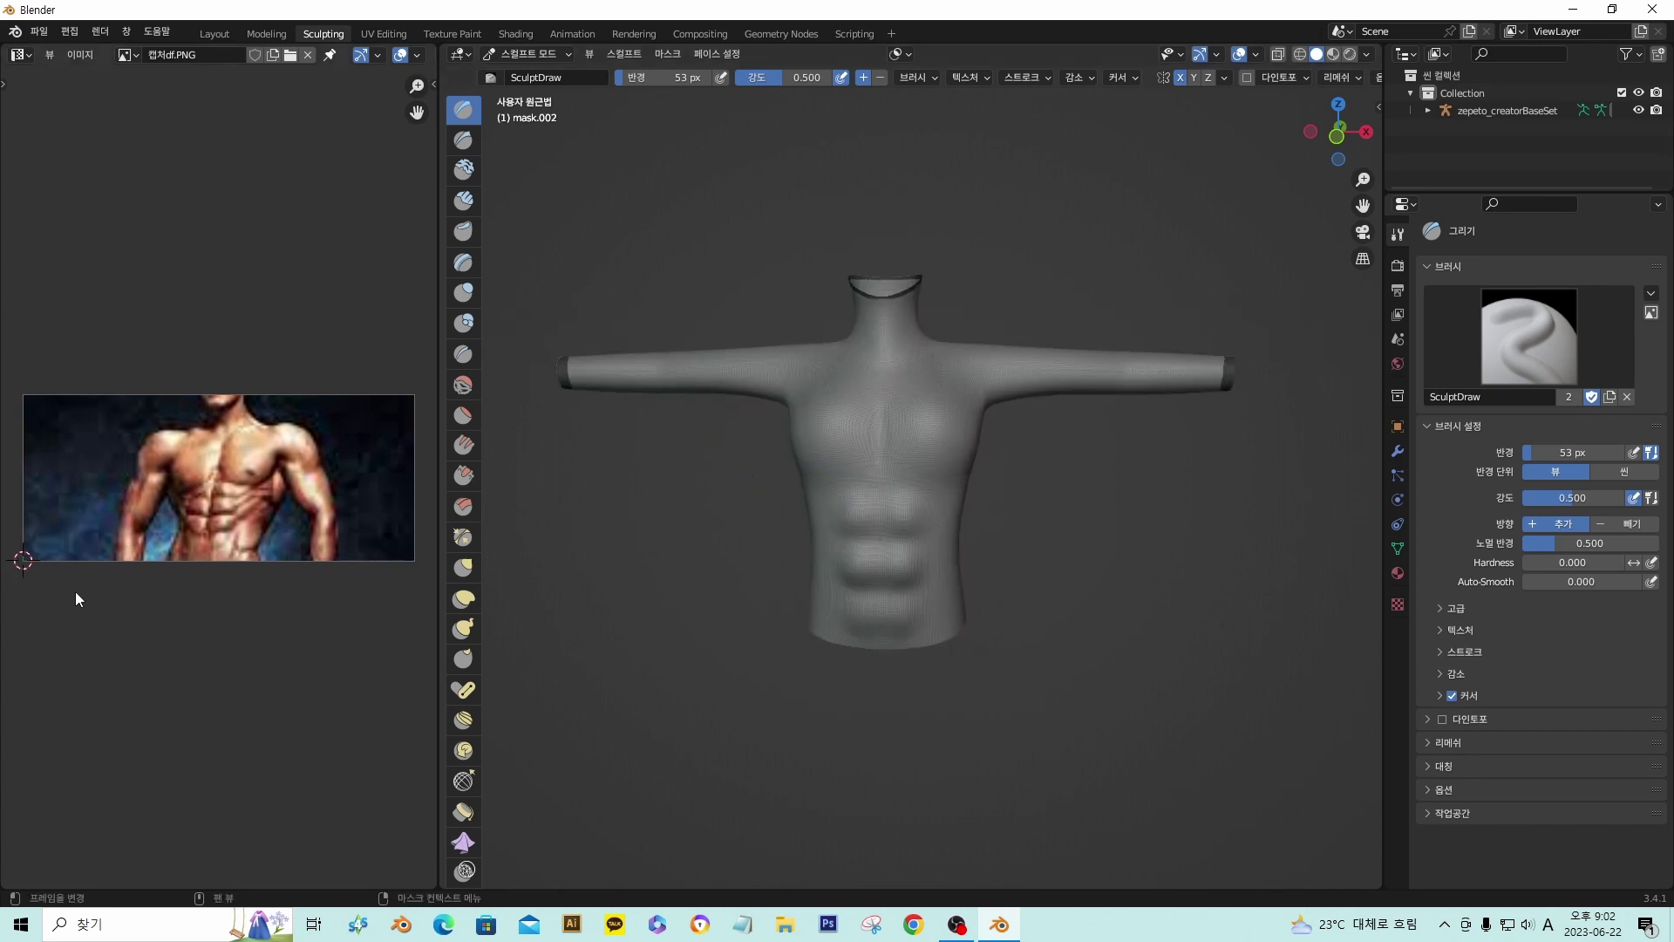
scroll(234, 452, down, 2)
middle_drag(234, 458, 222, 444)
scroll(222, 444, up, 1)
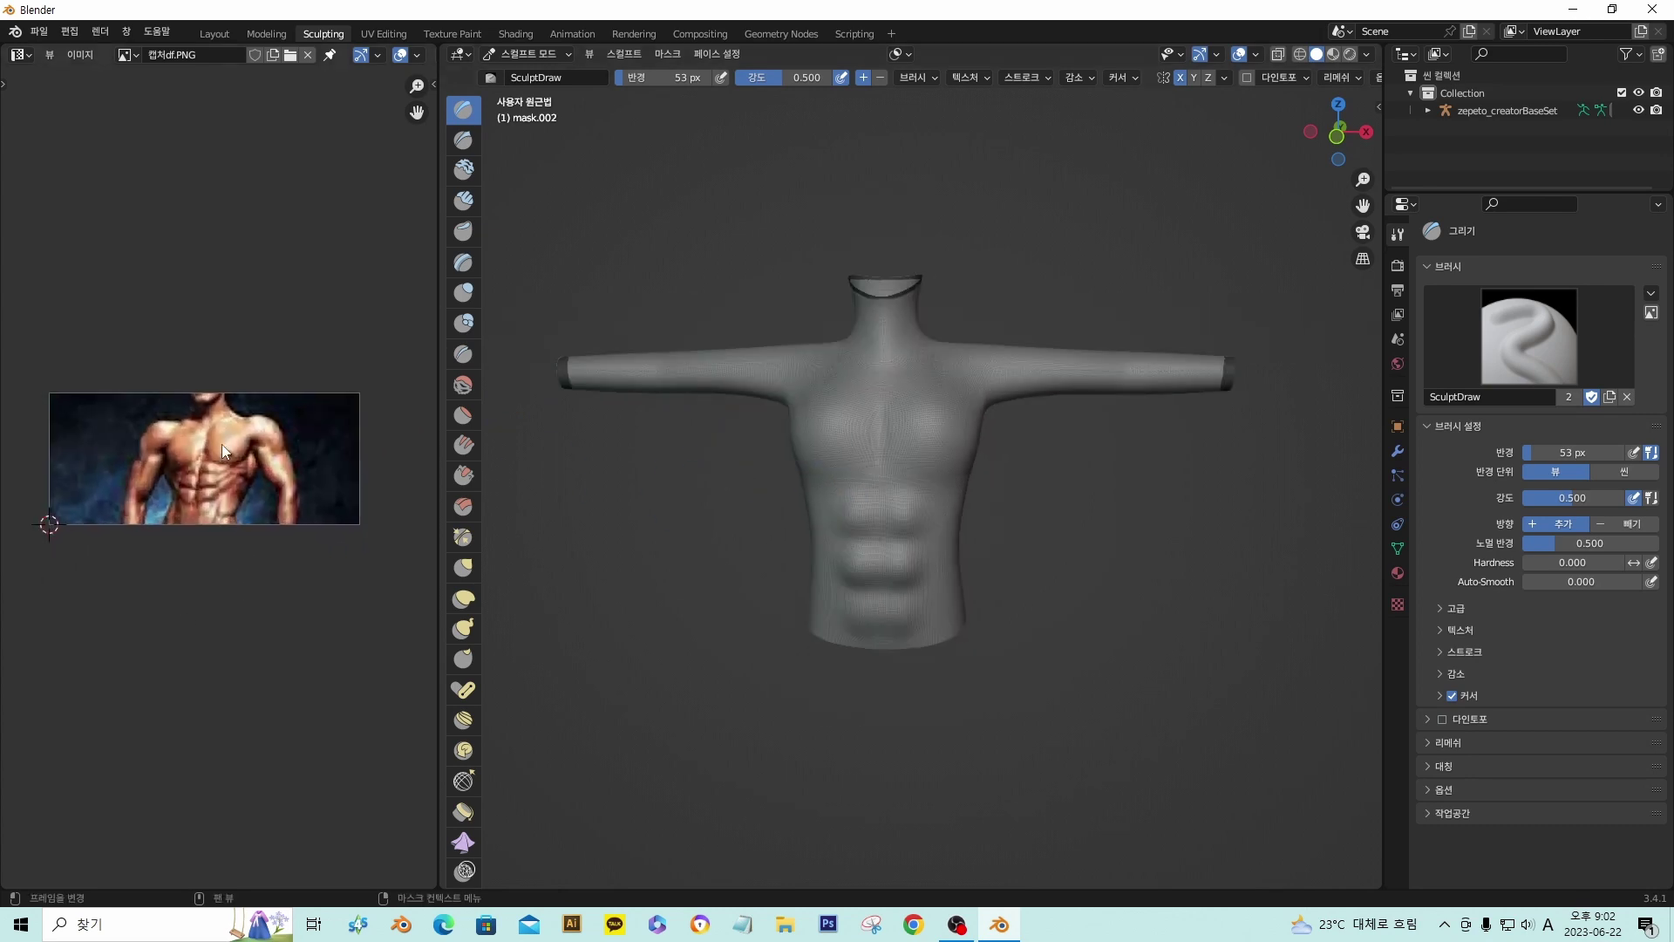
scroll(222, 443, up, 1)
scroll(542, 478, up, 2)
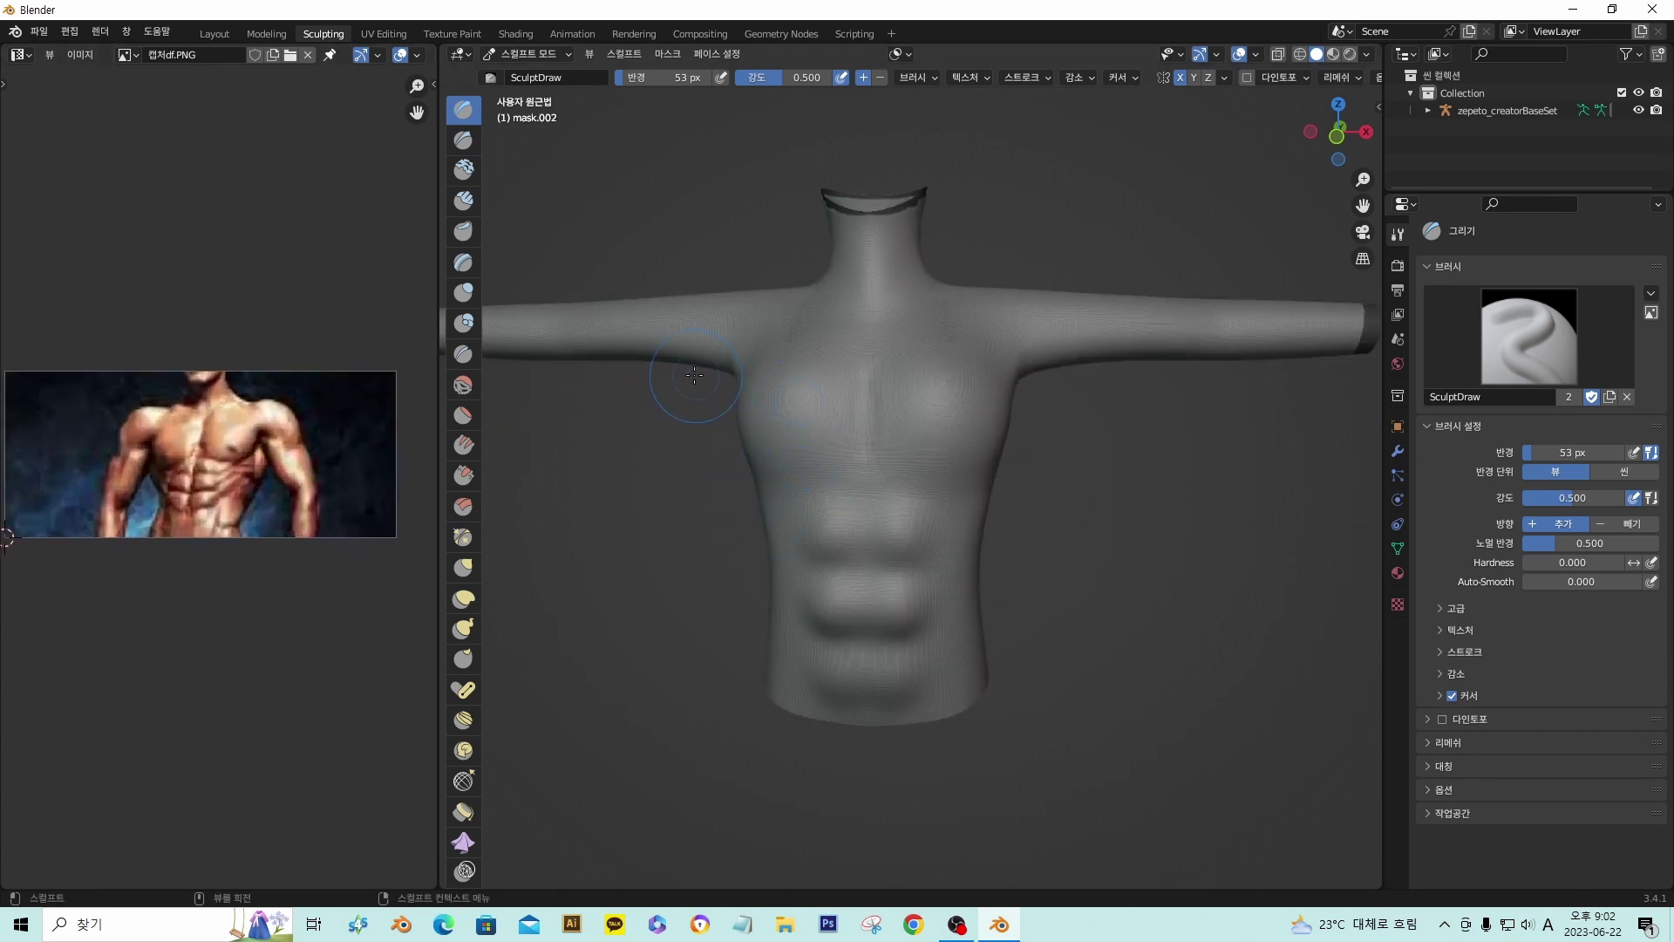
mouse_move(694, 375)
mouse_down()
mouse_move(649, 345)
mouse_move(689, 318)
mouse_move(663, 324)
mouse_move(651, 307)
mouse_move(698, 330)
mouse_move(689, 292)
mouse_move(561, 331)
mouse_move(567, 313)
mouse_up()
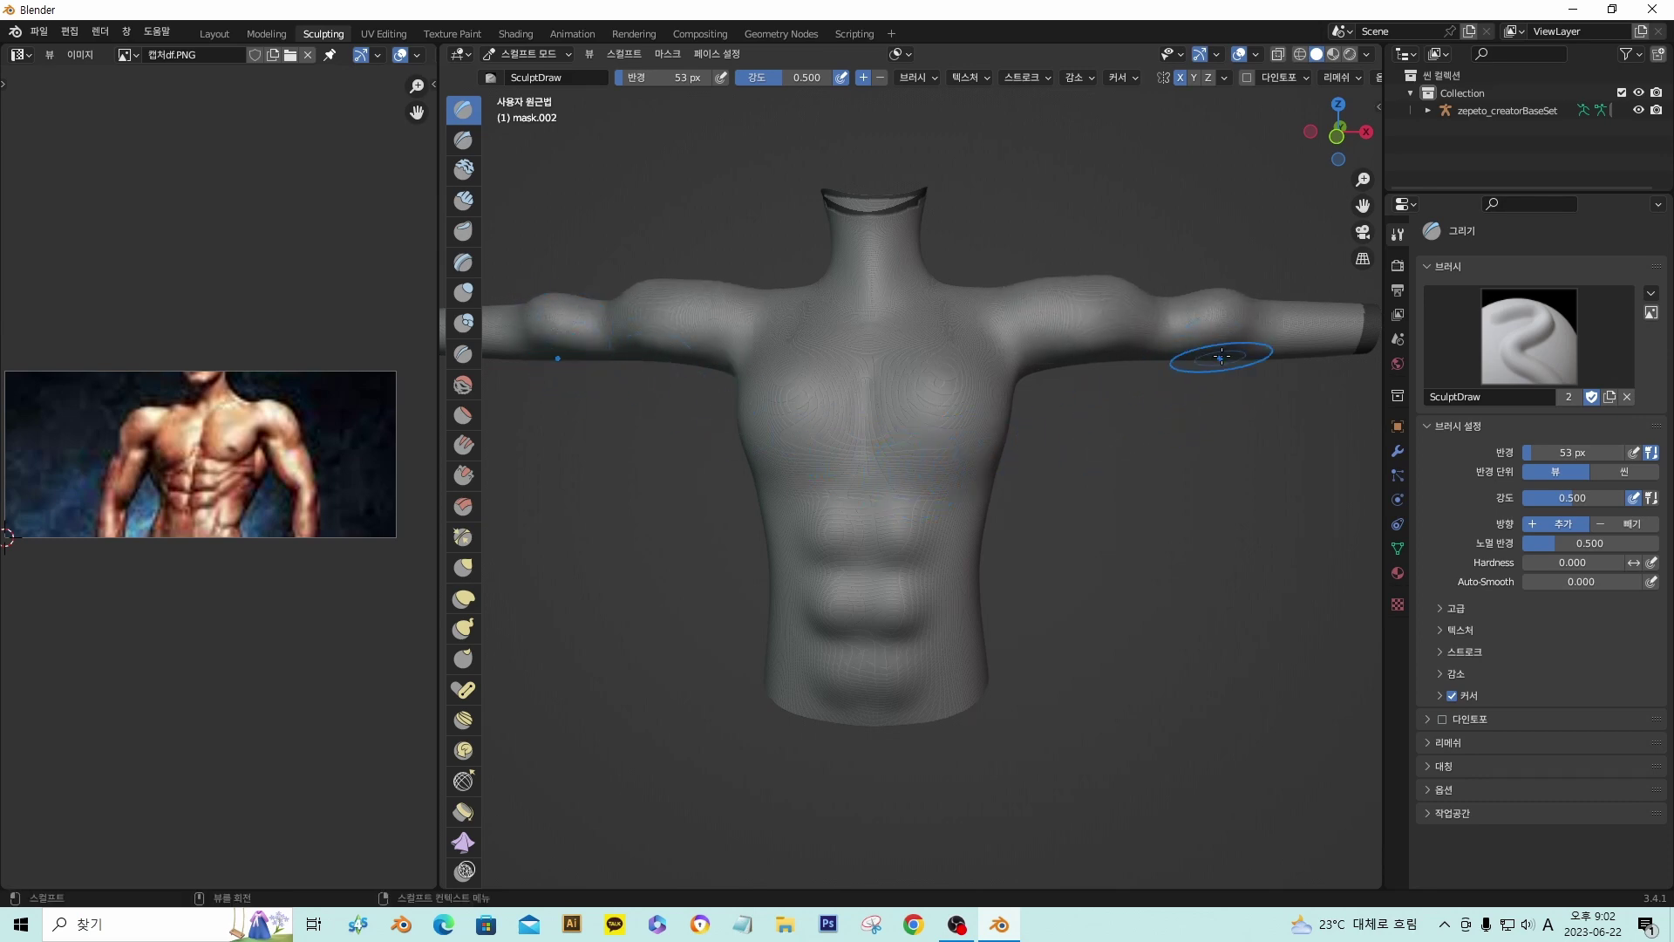
drag(1221, 356, 1292, 315)
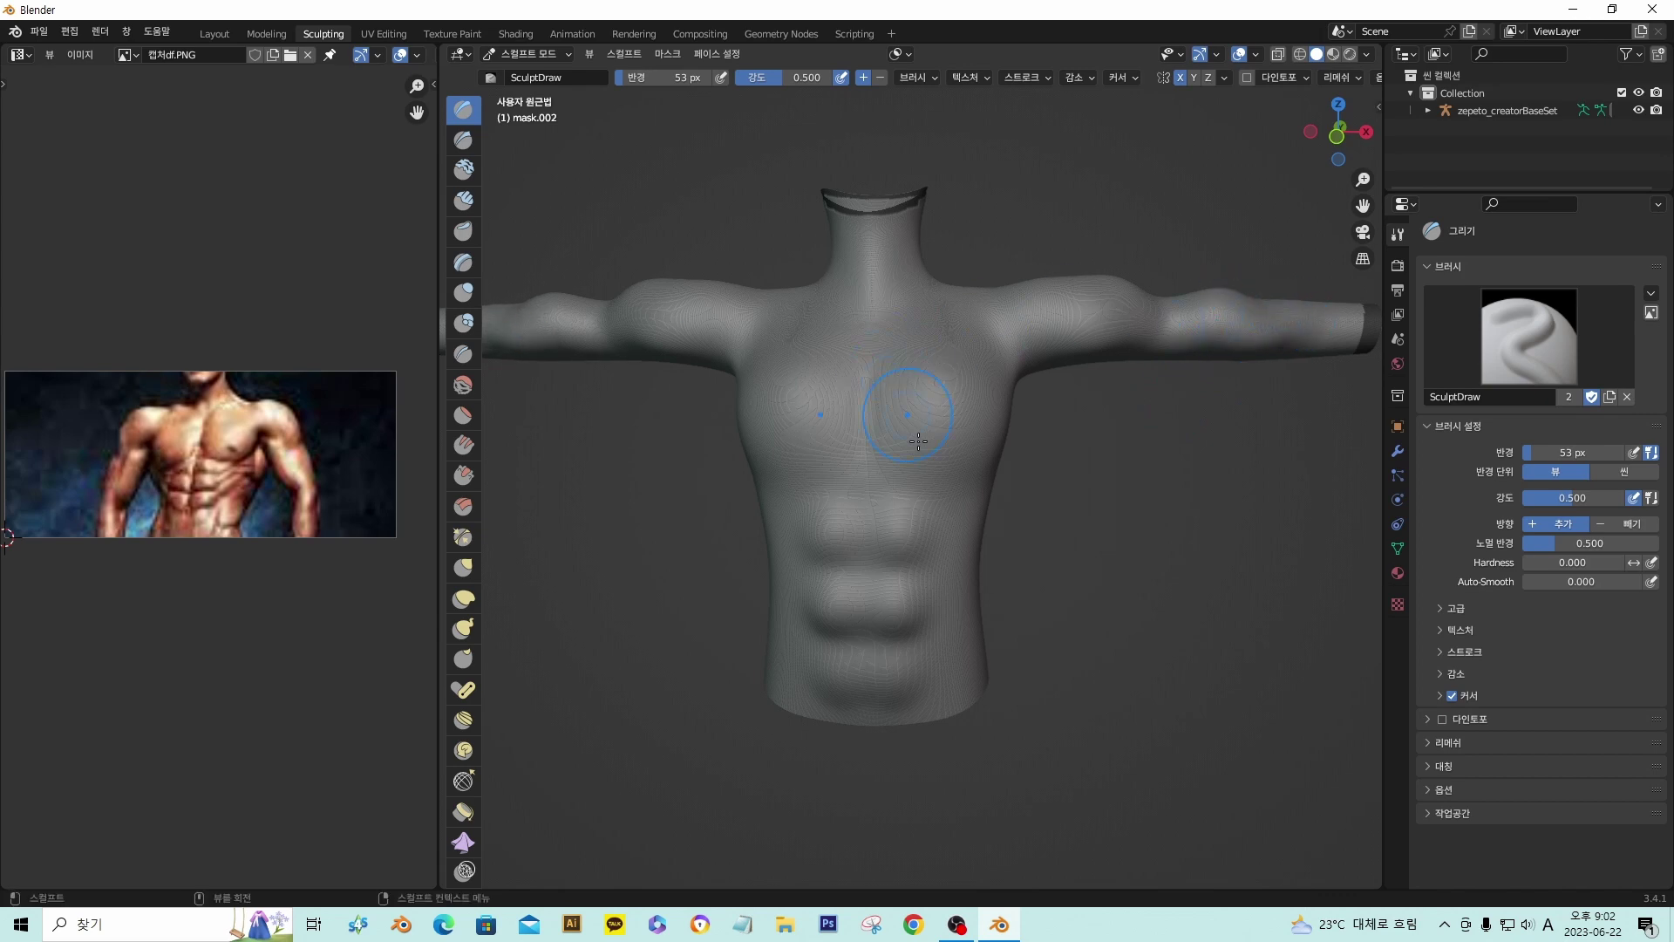
- Build up oblique muscle bulges along the sides of the waist with the Draw brush at 26 px radius
scroll(899, 418, down, 2)
mouse_move(898, 419)
middle_down()
mouse_move(1177, 505)
mouse_move(985, 506)
middle_up()
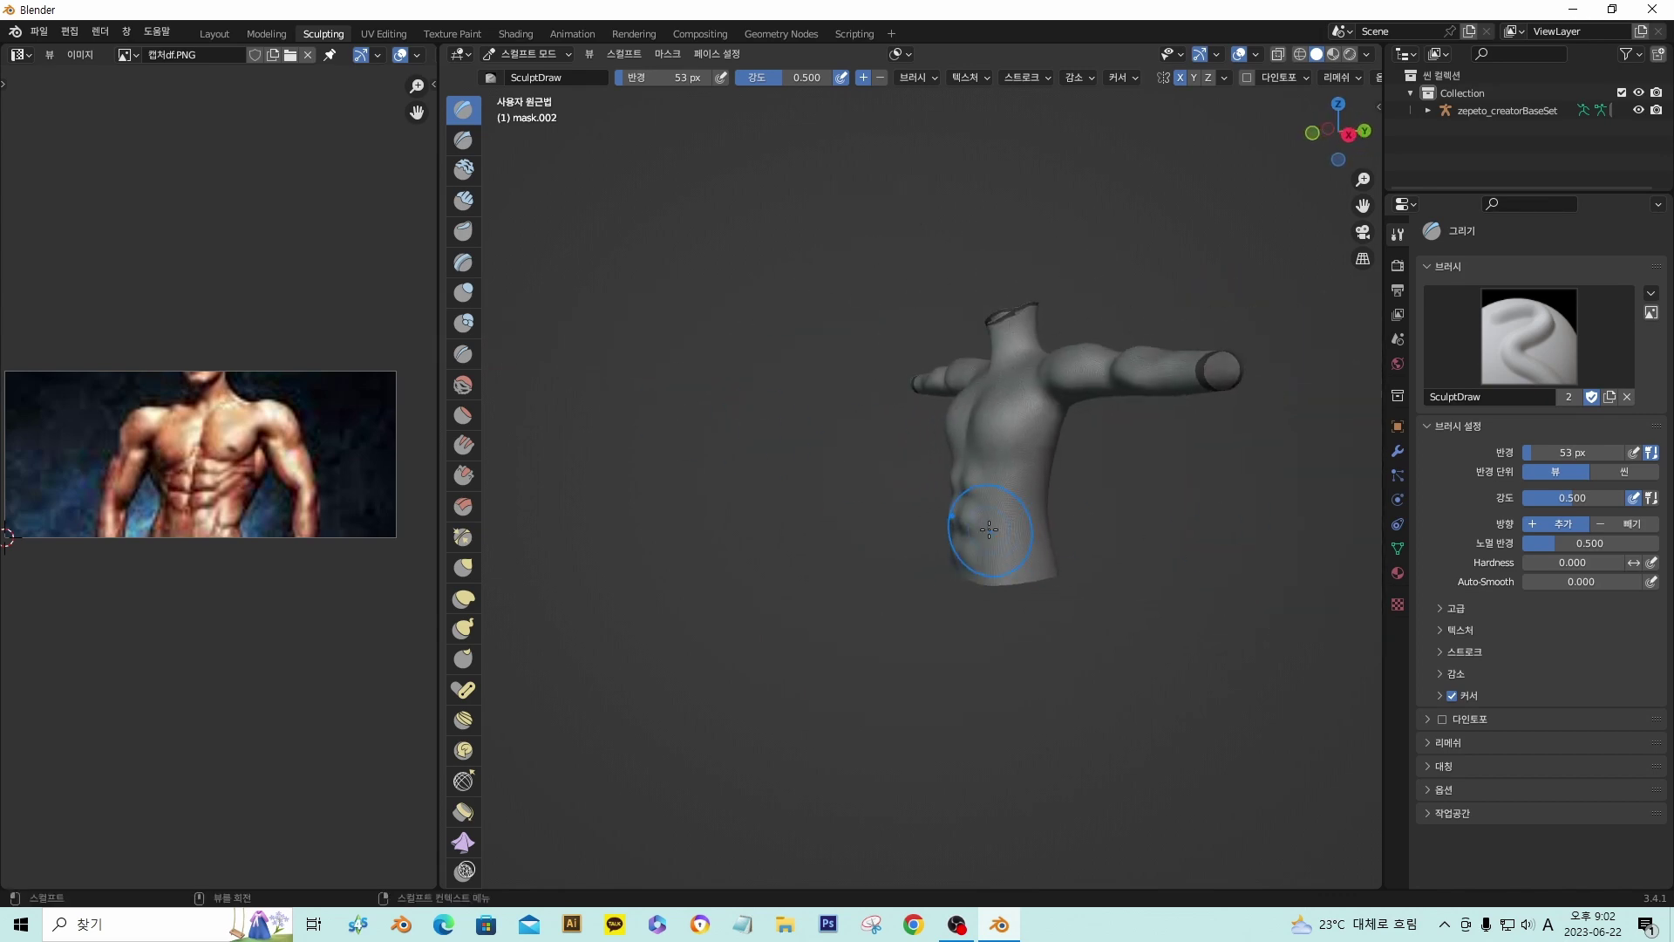
key(bracketleft)
key(bracketleft)
key(bracketleft)
mouse_move(997, 489)
mouse_down()
mouse_move(1017, 485)
mouse_move(1018, 520)
mouse_up()
drag(998, 557, 1017, 552)
- Carve a groove down the spine on the back with the inverted Draw brush at 26 px radius, undoing the raised first stroke
middle_drag(1291, 488, 1081, 471)
mouse_move(1038, 389)
mouse_down()
mouse_move(1094, 528)
mouse_move(1088, 560)
mouse_up()
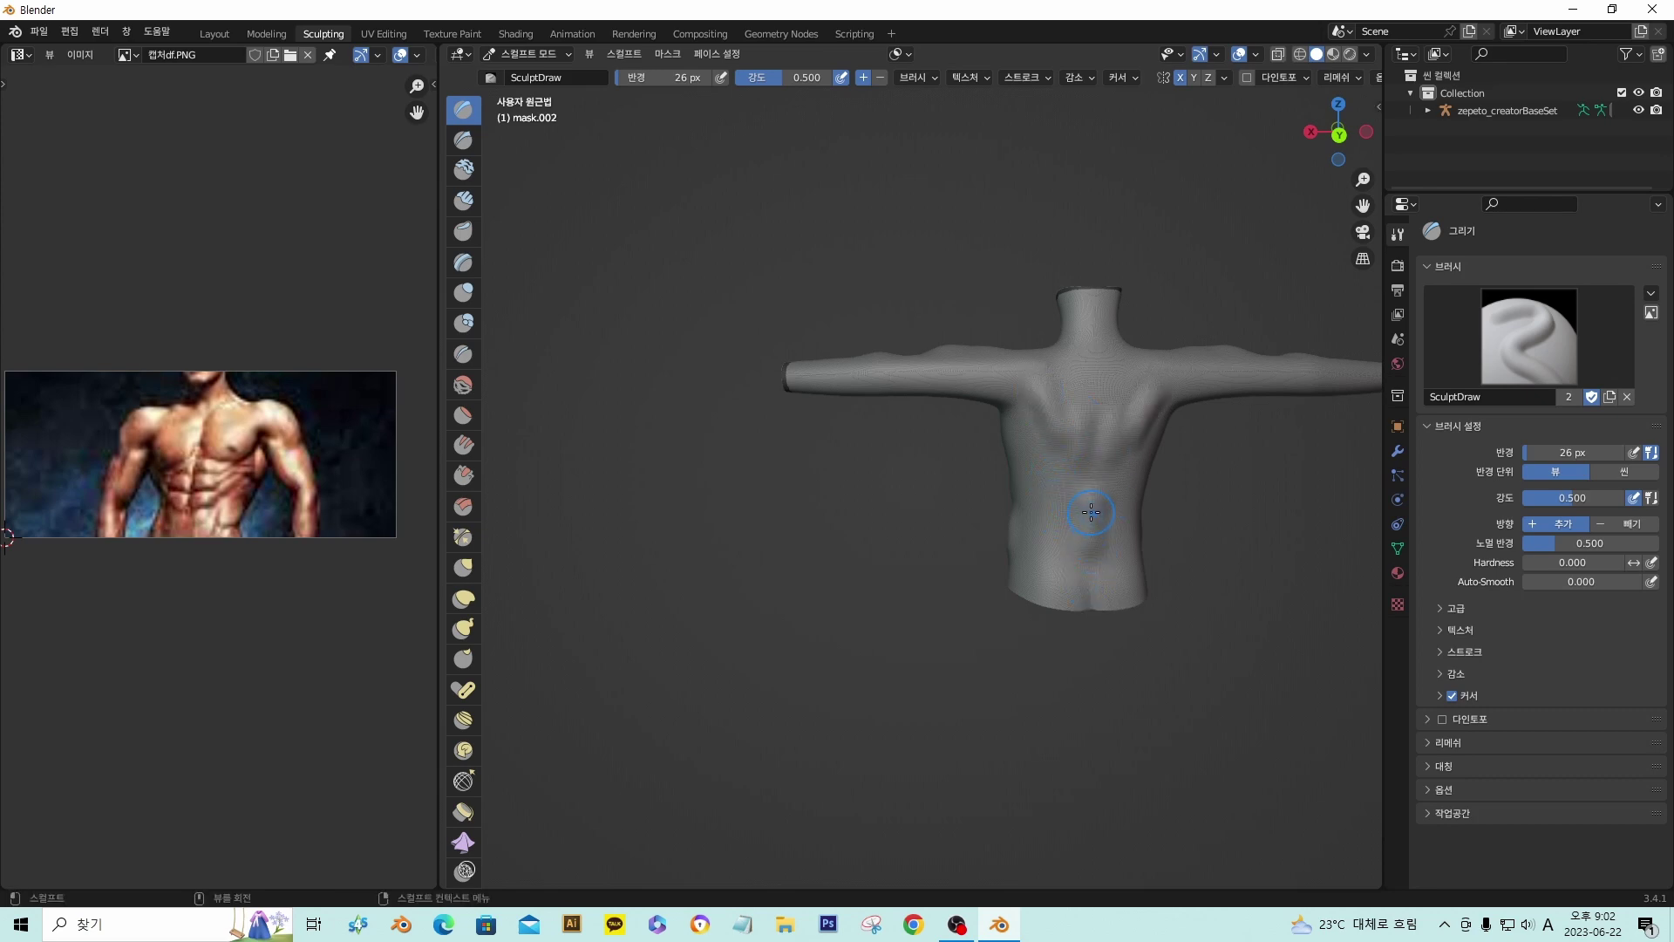
key(ctrl+z)
ctrl+drag(1088, 404, 1088, 572)
middle_drag(890, 469, 1134, 446)
shift+middle_drag(1142, 514, 1020, 551)
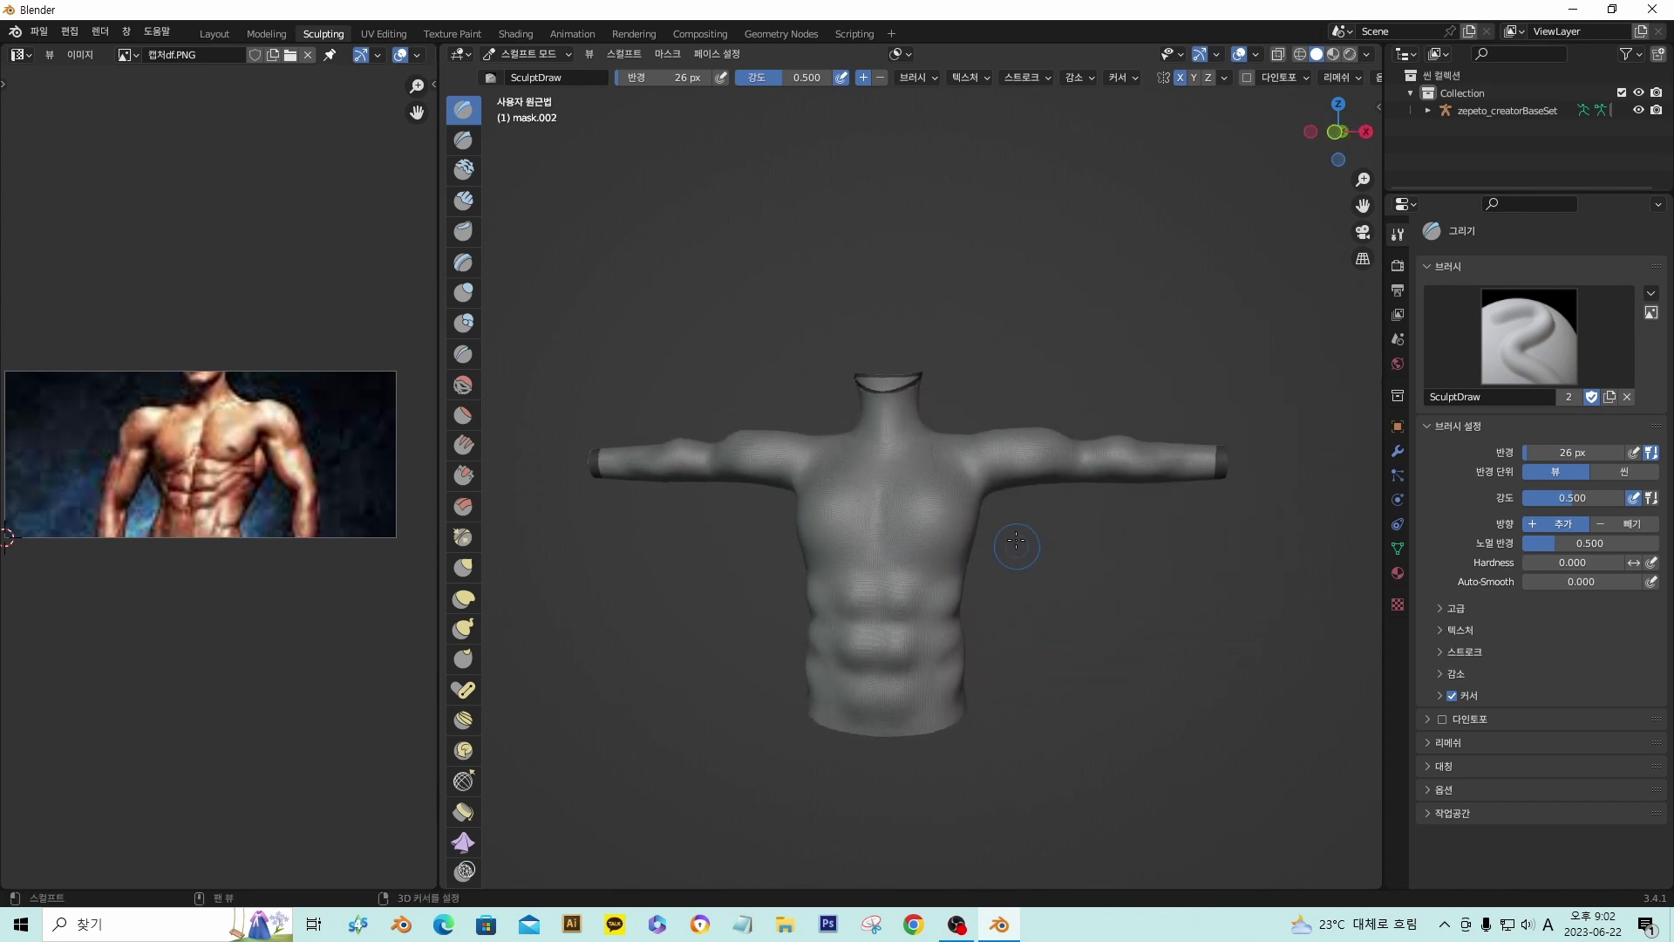
- Sculpt the collarbones, front neck muscles and upper edges of the pectorals with the Draw brush at 26 px radius
middle_drag(1032, 446, 1029, 490)
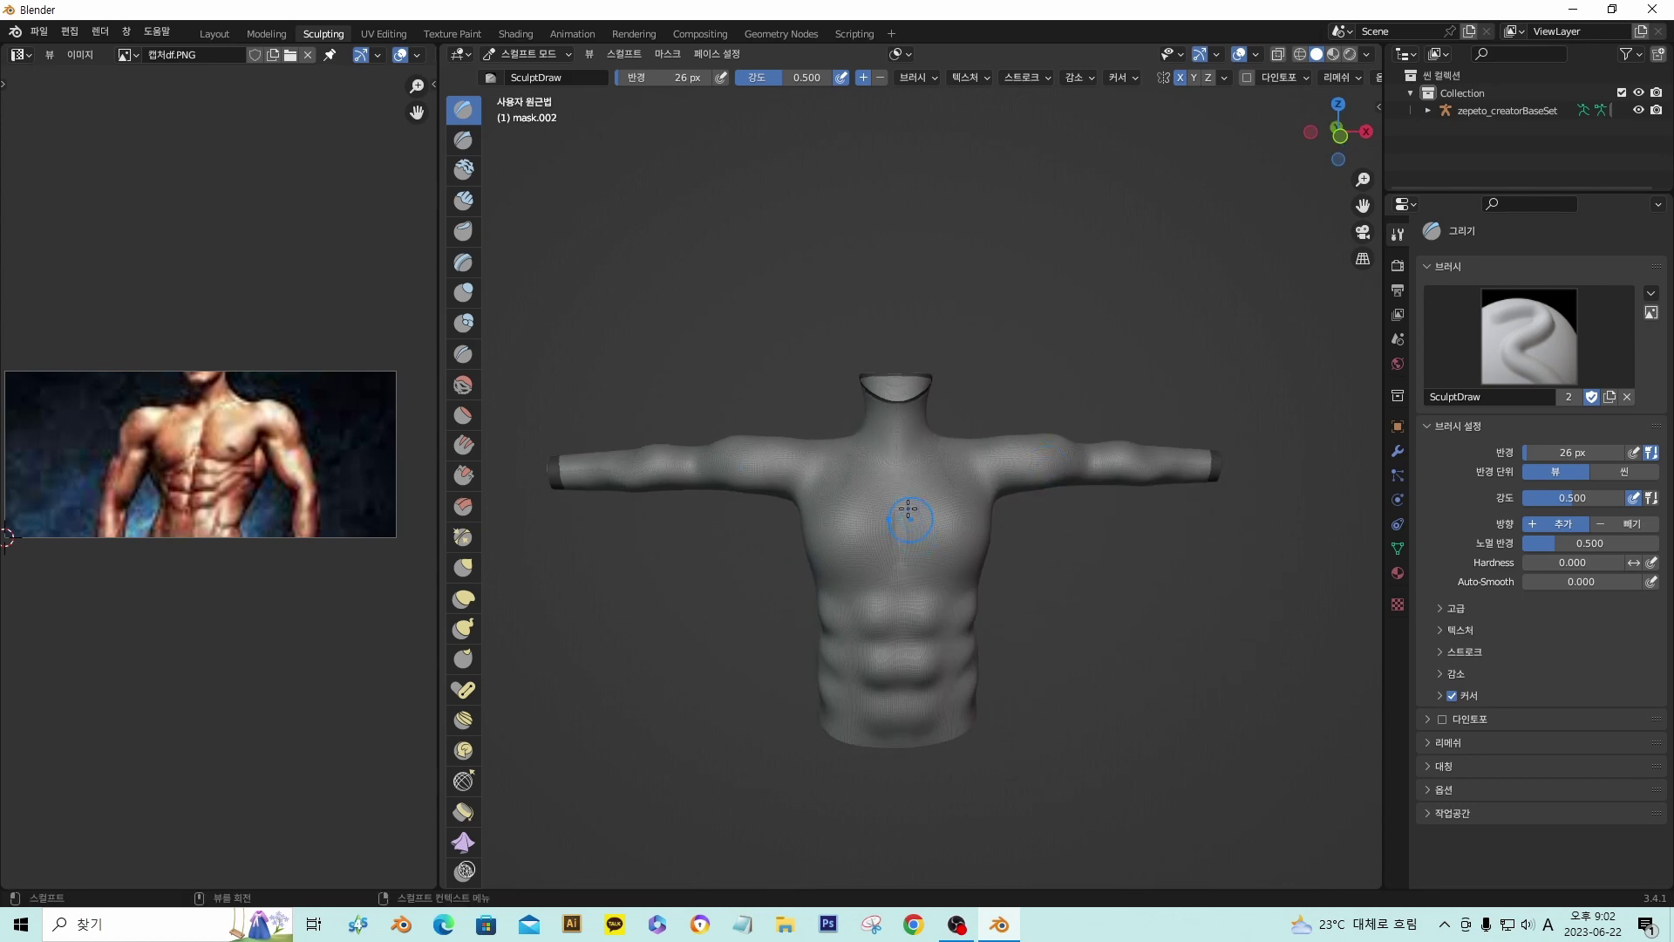
mouse_move(904, 523)
middle_down()
mouse_move(961, 479)
mouse_move(903, 522)
middle_up()
scroll(941, 537, up, 4)
scroll(942, 537, down, 2)
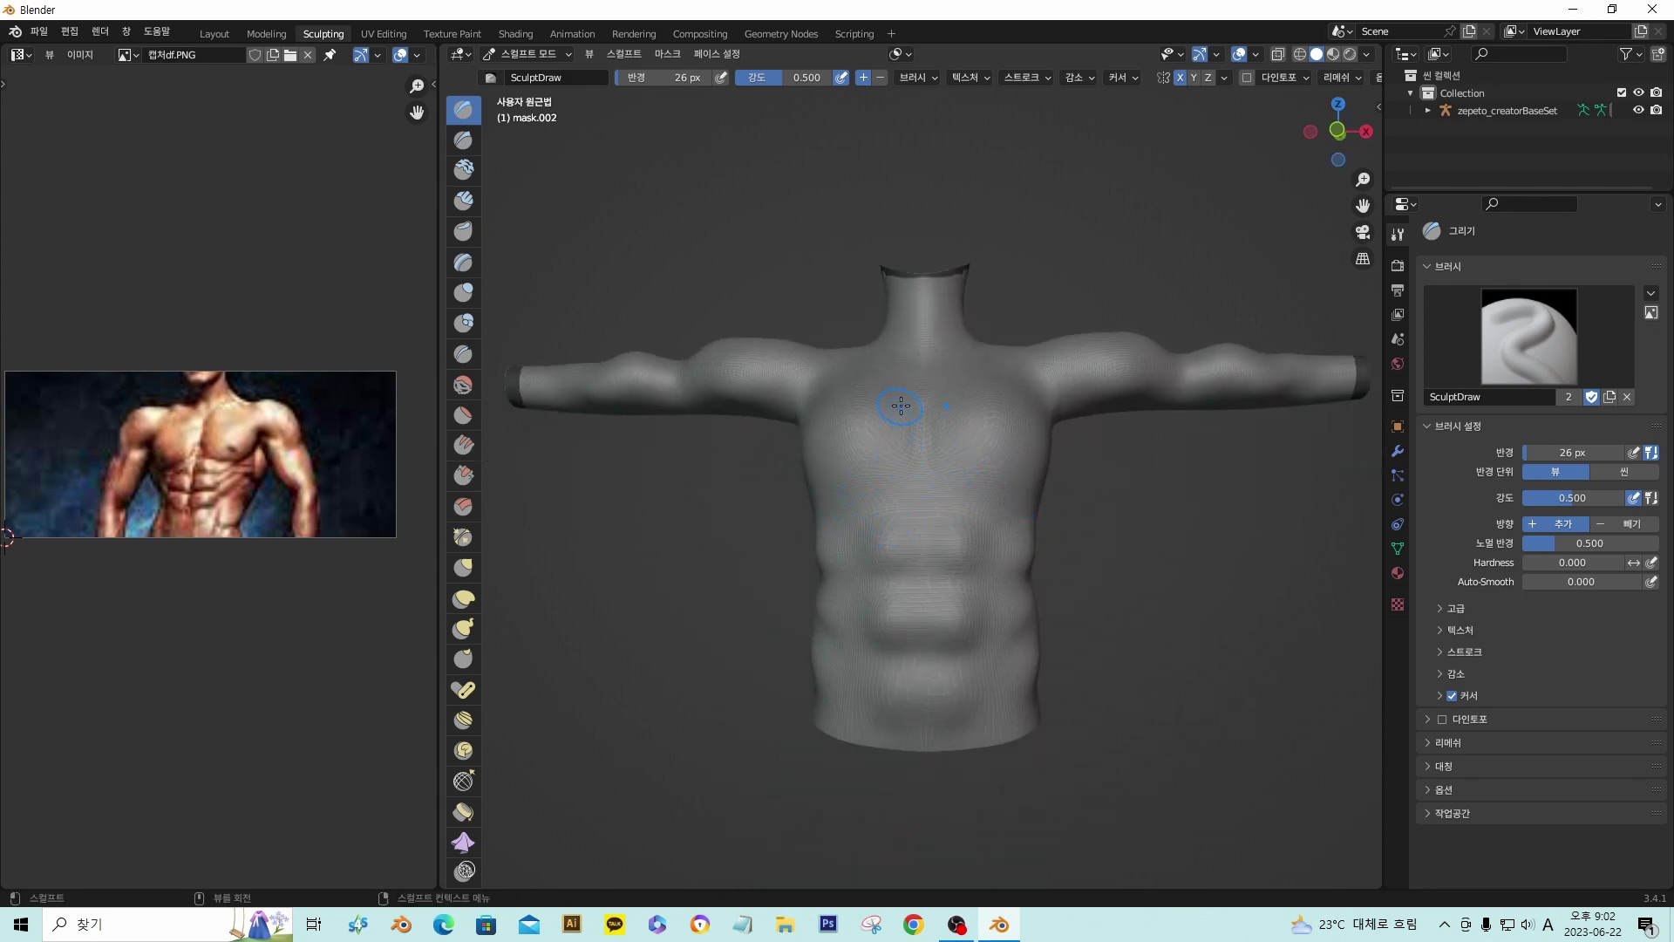
middle_drag(901, 318, 878, 469)
mouse_move(878, 469)
mouse_down()
mouse_move(943, 482)
mouse_move(956, 513)
mouse_move(884, 472)
mouse_move(941, 472)
mouse_move(926, 432)
mouse_move(935, 449)
mouse_move(952, 437)
mouse_up()
key(ctrl+z)
mouse_move(957, 501)
middle_down()
mouse_move(1109, 495)
mouse_move(1024, 502)
mouse_move(981, 539)
mouse_move(960, 610)
middle_up()
scroll(1022, 508, down, 4)
scroll(953, 636, up, 5)
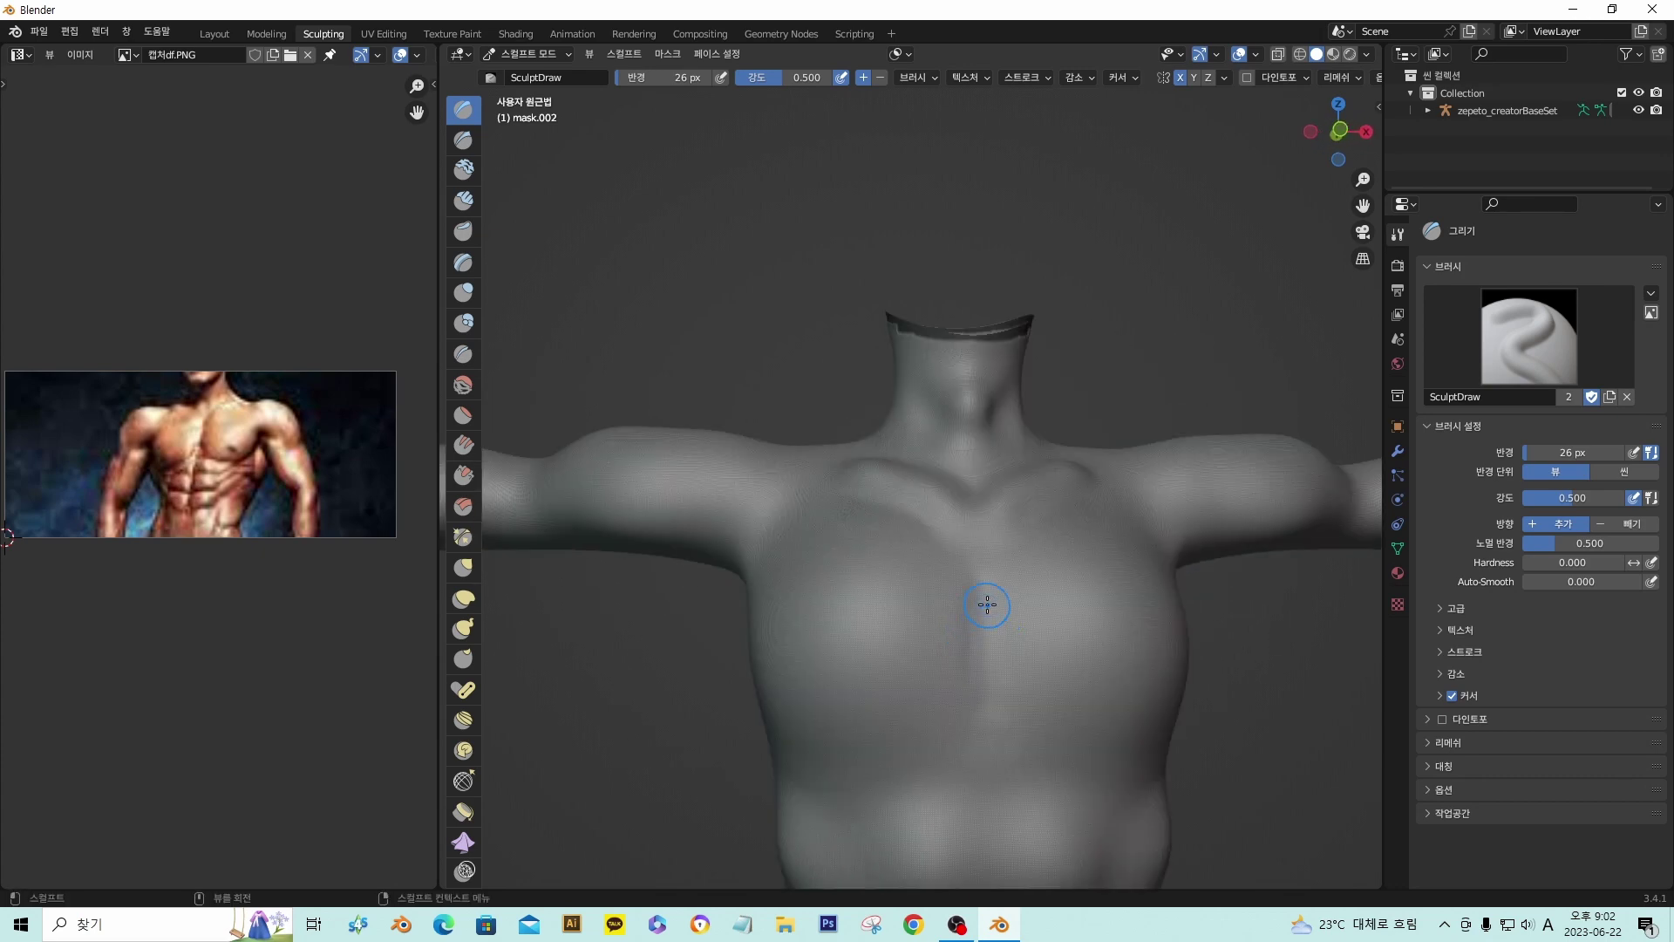
scroll(985, 600, down, 5)
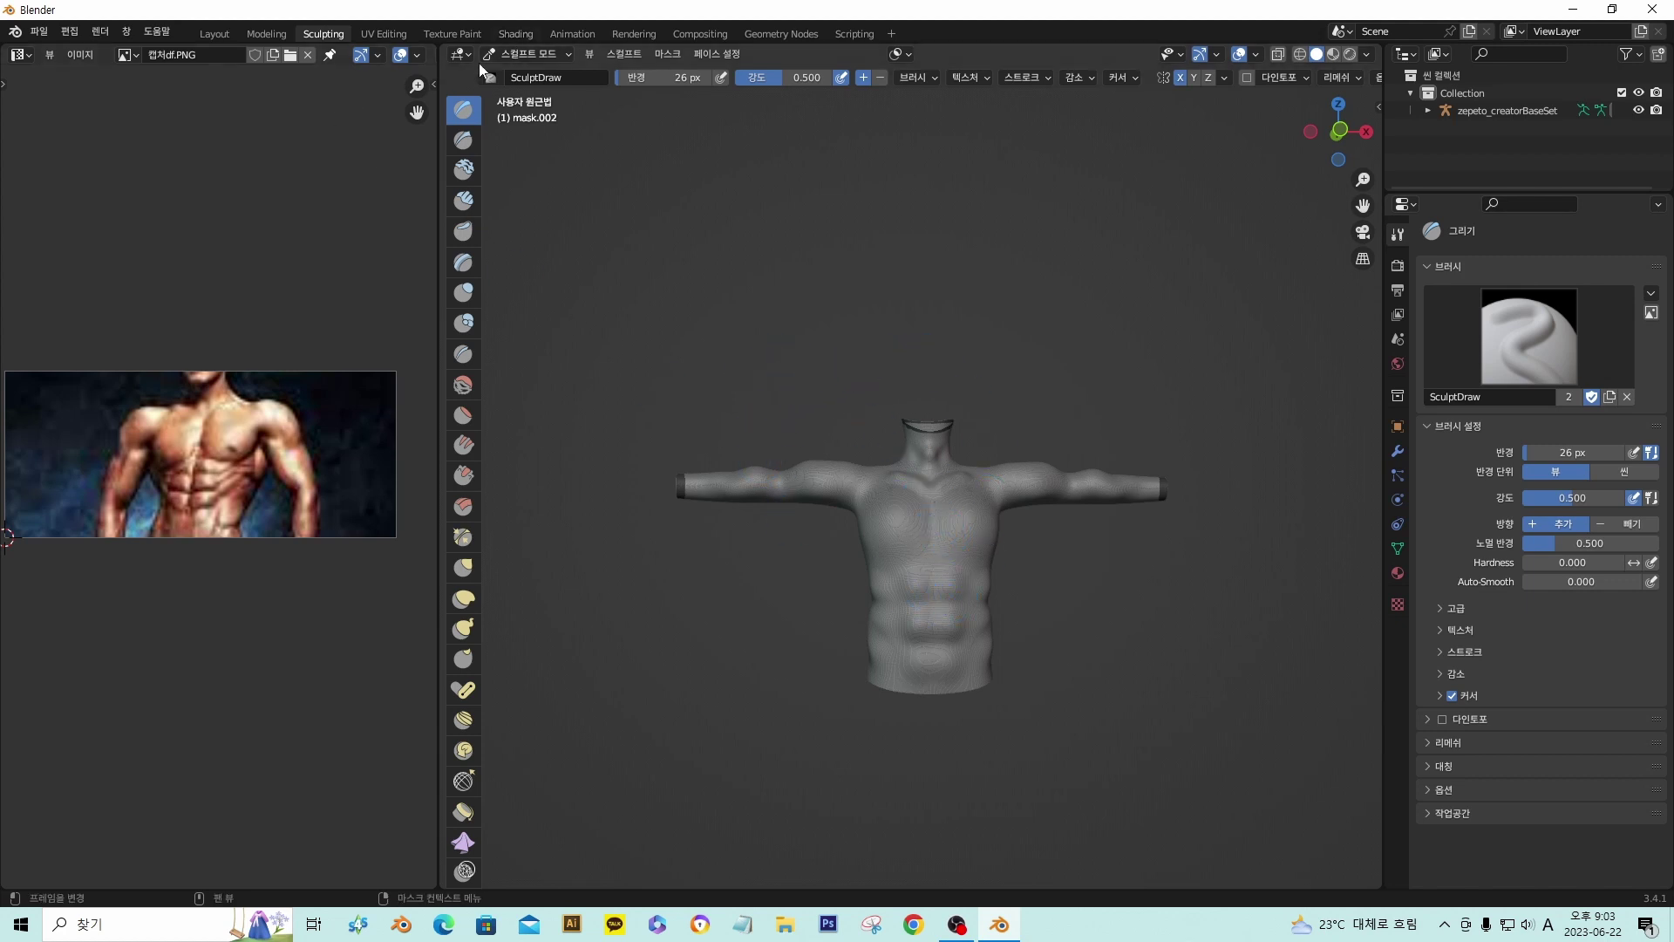
- In the Layout workspace, lower the torso's Multires levels to 3 for viewport, 3 for sculpt and 2 for render
click(223, 33)
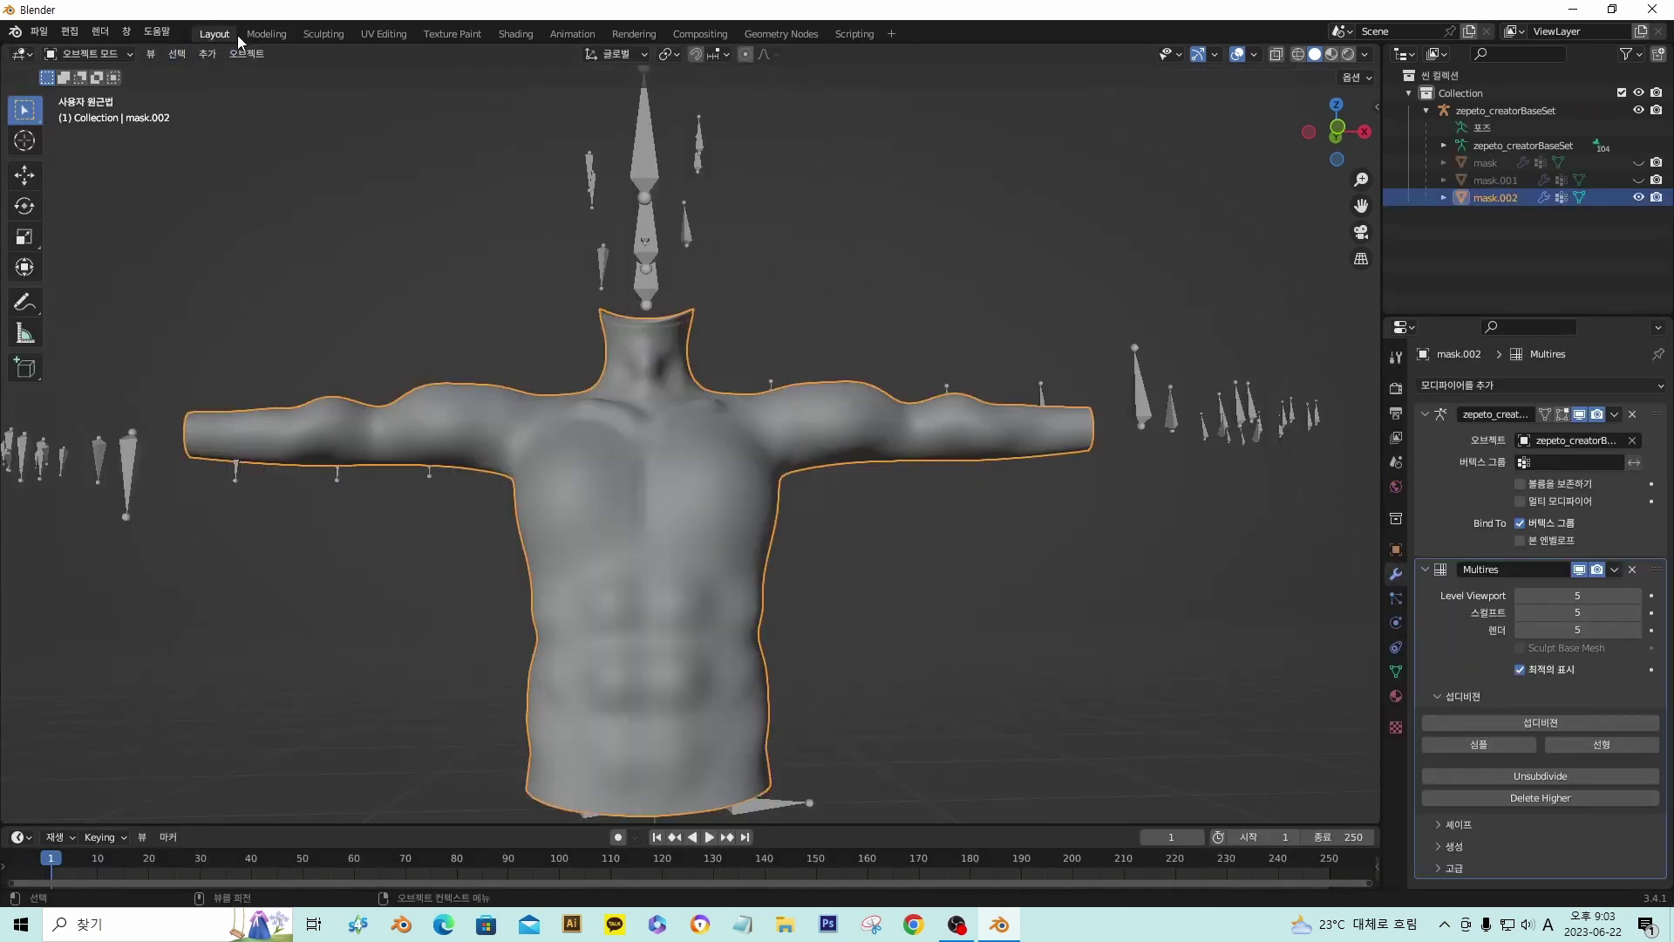
scroll(714, 383, down, 1)
middle_drag(789, 392, 802, 423)
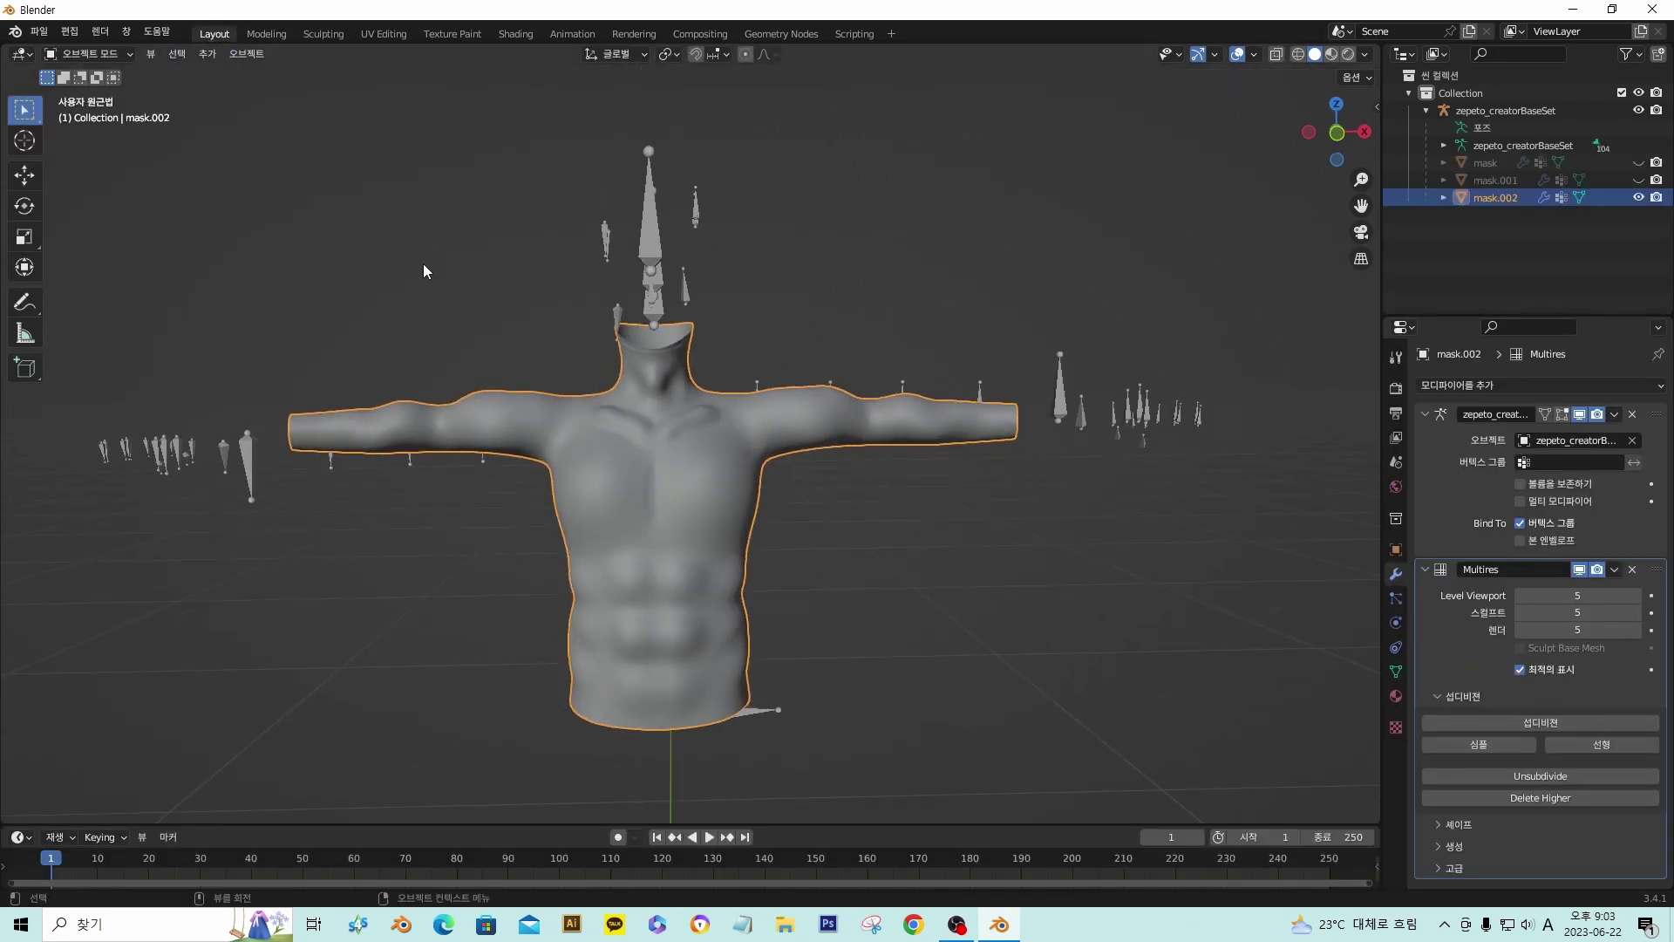
click(1523, 629)
click(1522, 630)
click(1521, 629)
click(1523, 618)
click(1520, 596)
click(1520, 597)
click(1524, 615)
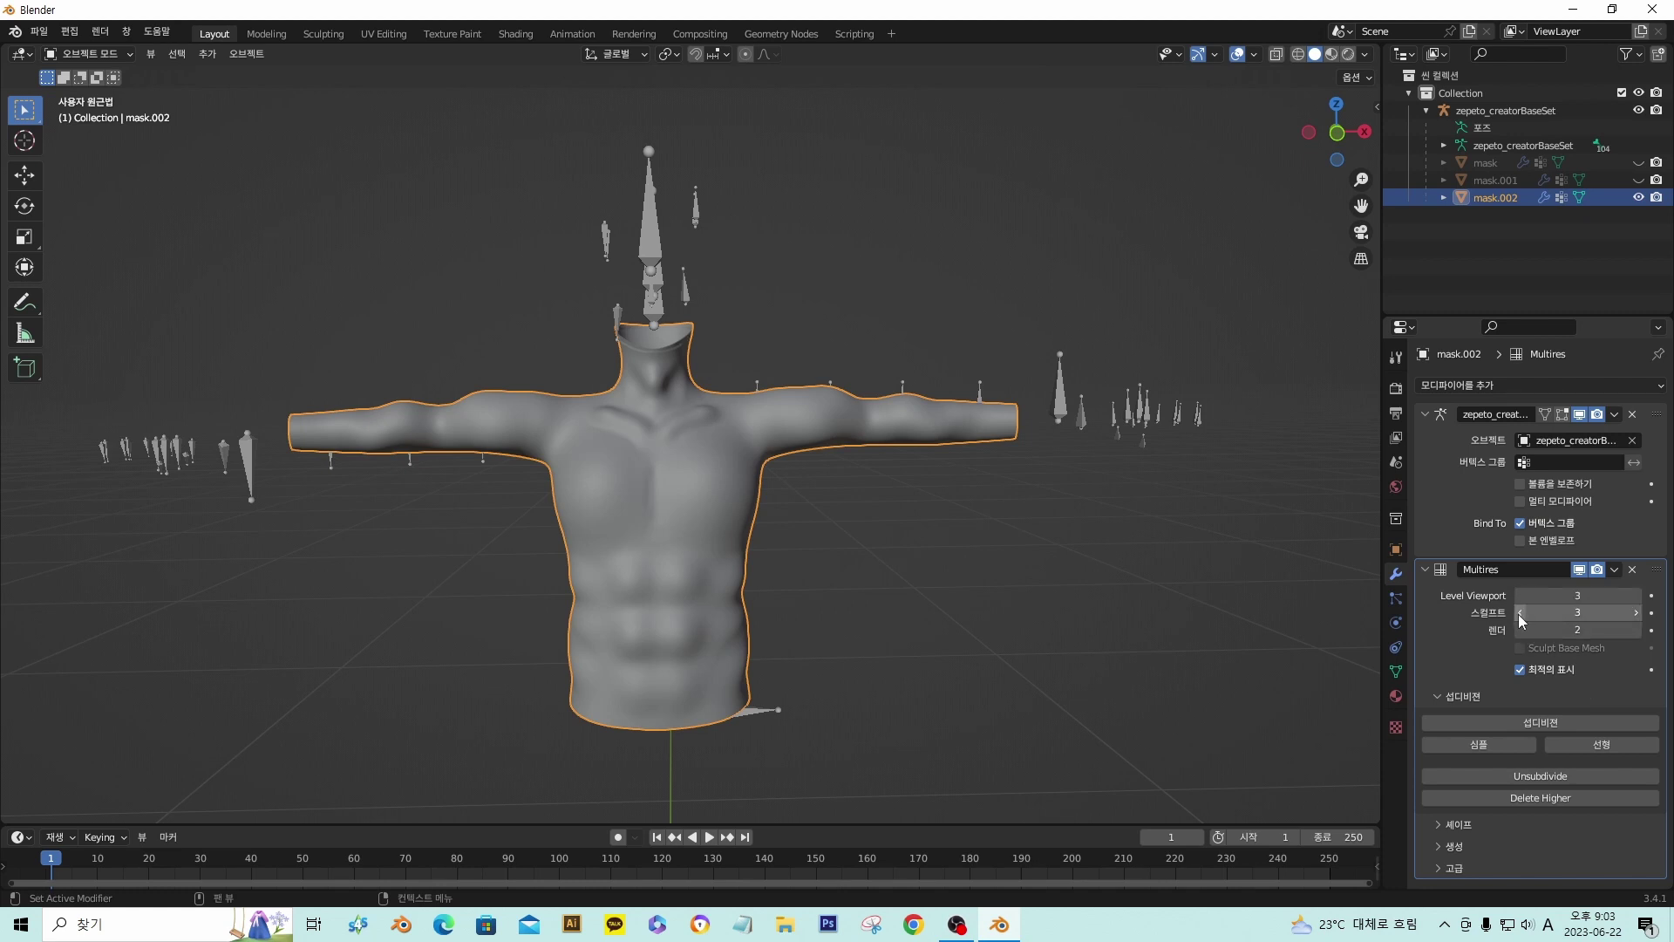
scroll(698, 614, up, 4)
scroll(697, 614, up, 1)
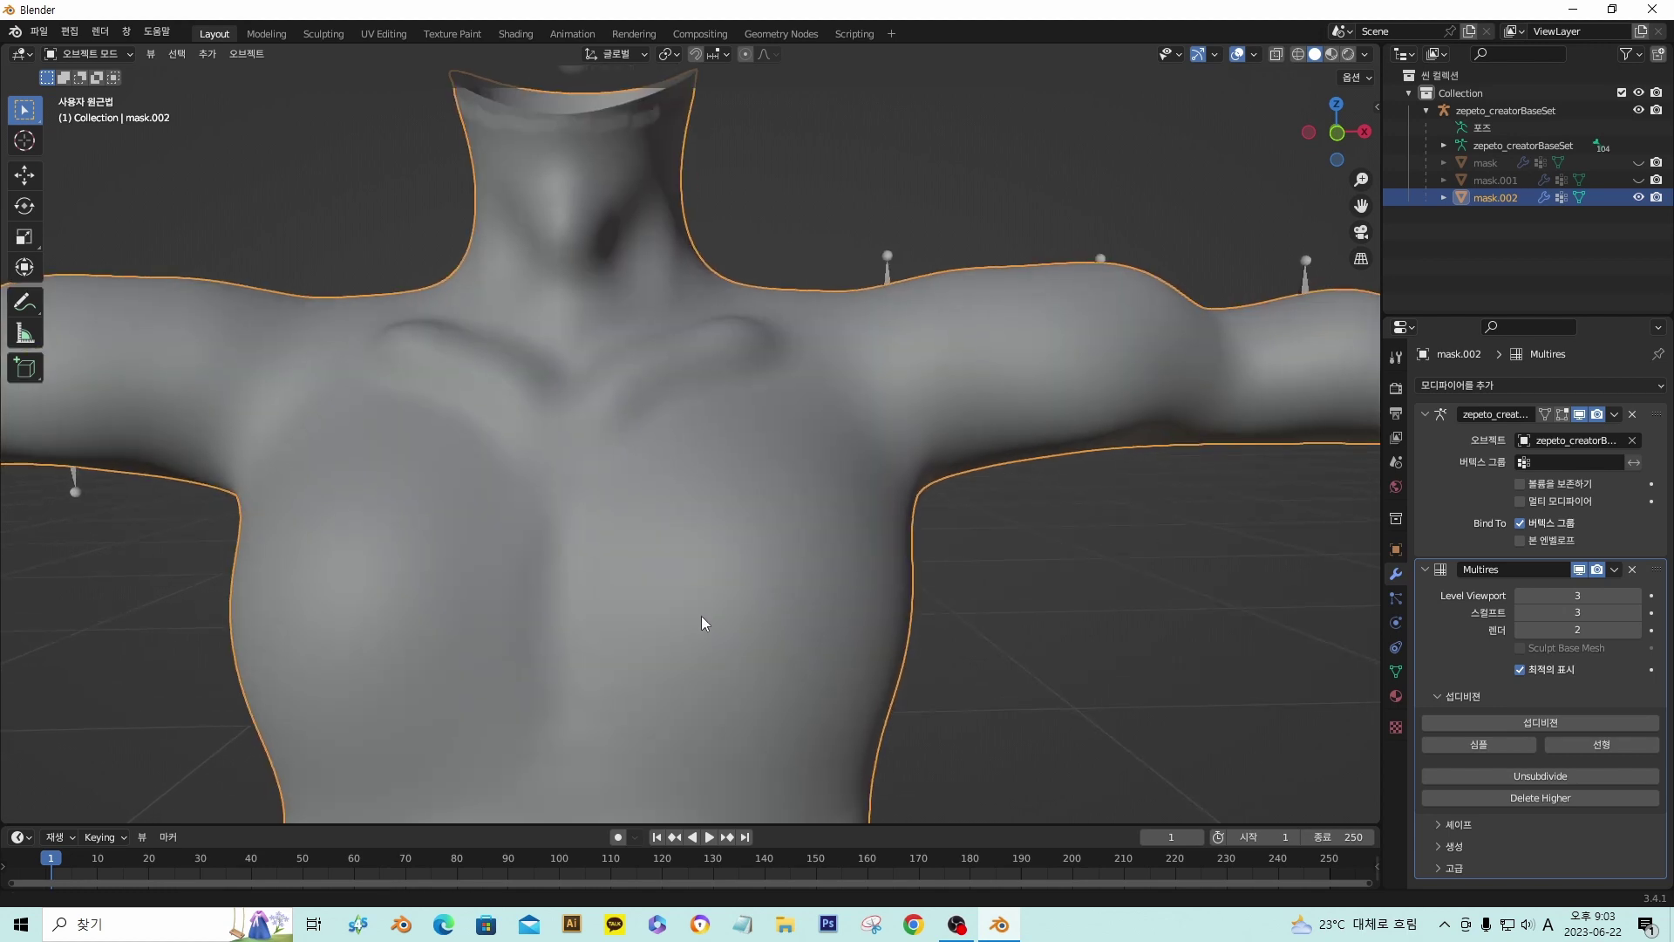
scroll(701, 615, down, 5)
scroll(722, 552, up, 1)
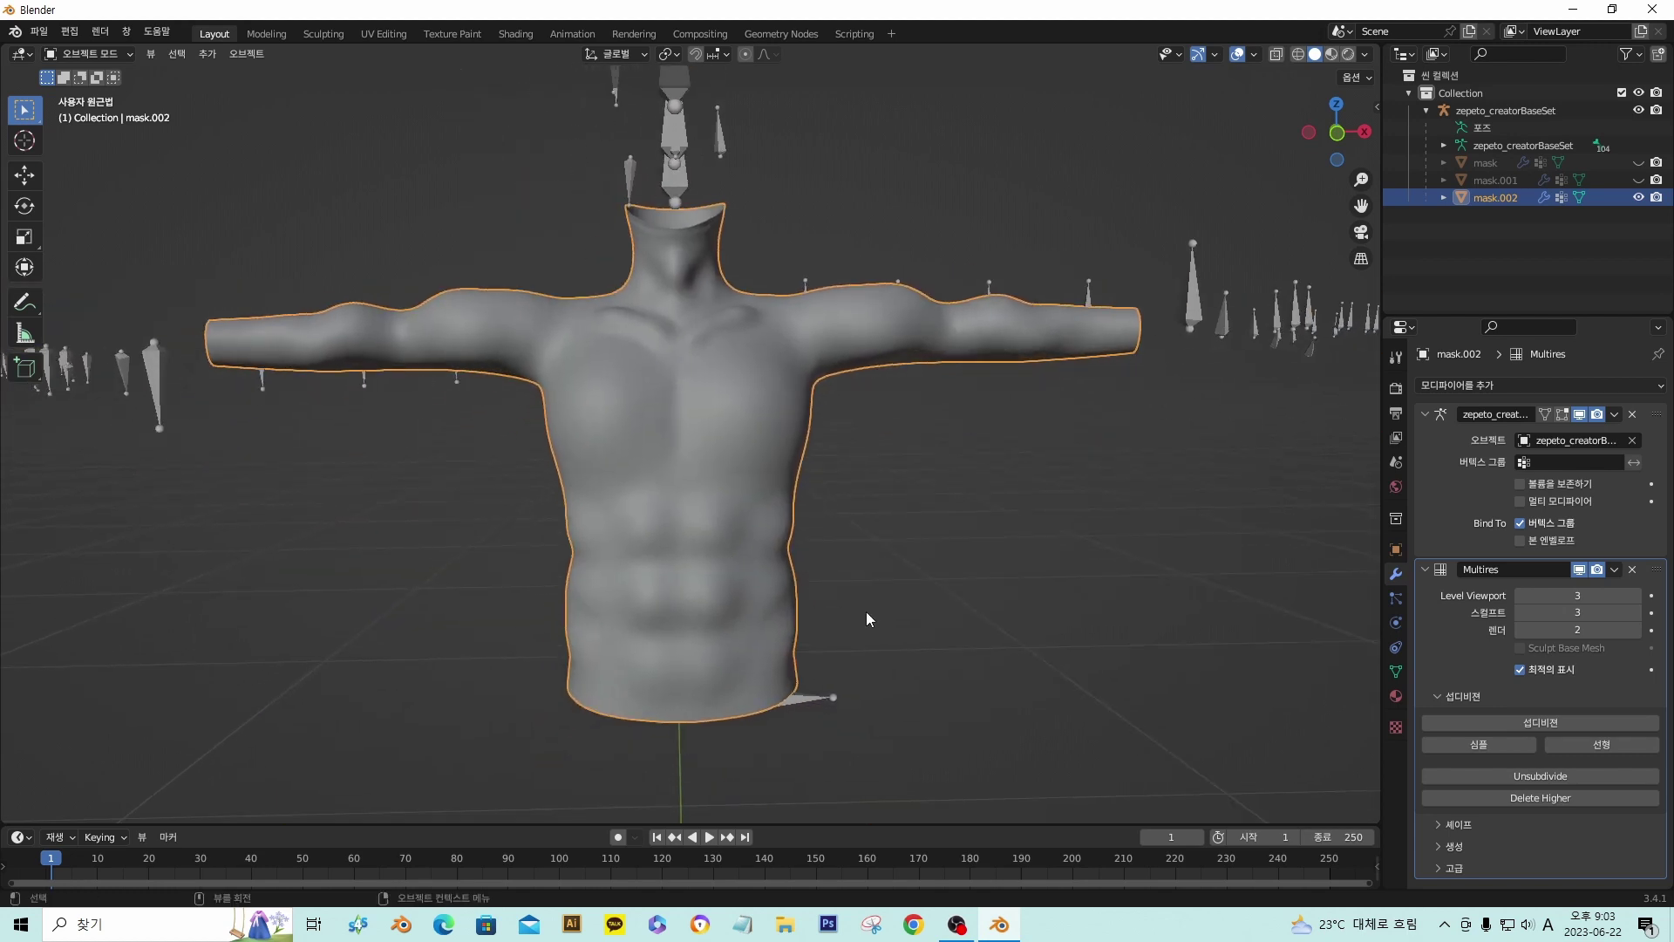
- Try Multires levels of 1 for viewport, sculpt and render on the torso and inspect the muscle detail
click(1637, 630)
click(1519, 629)
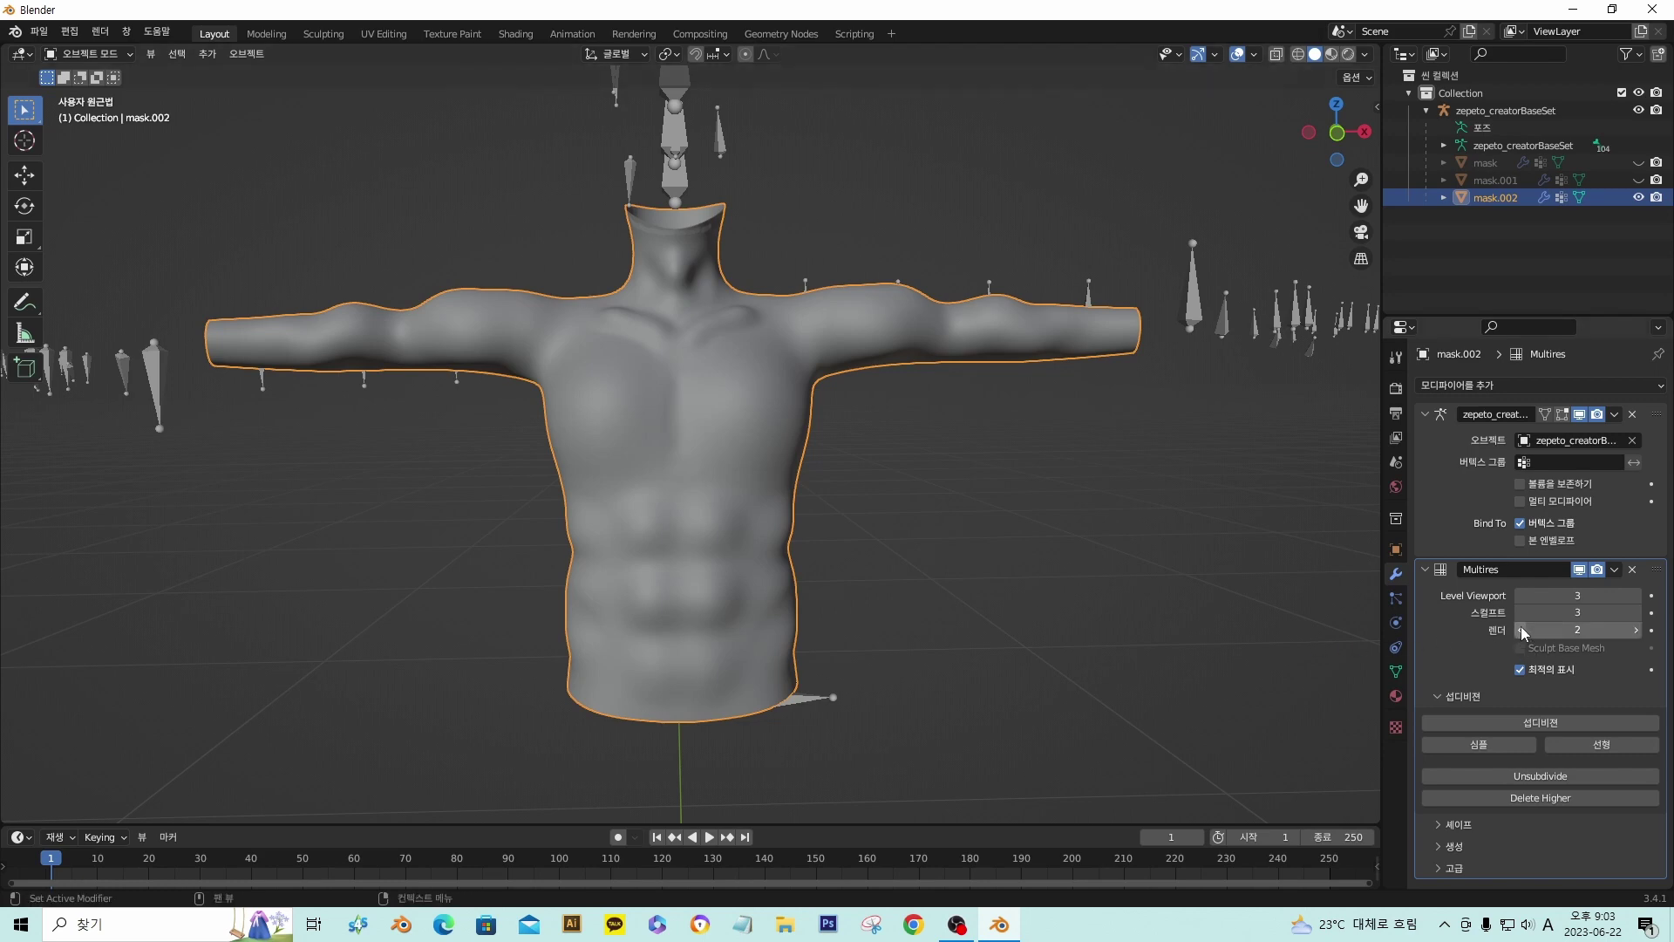
click(1520, 630)
click(1520, 612)
click(1520, 612)
click(1520, 596)
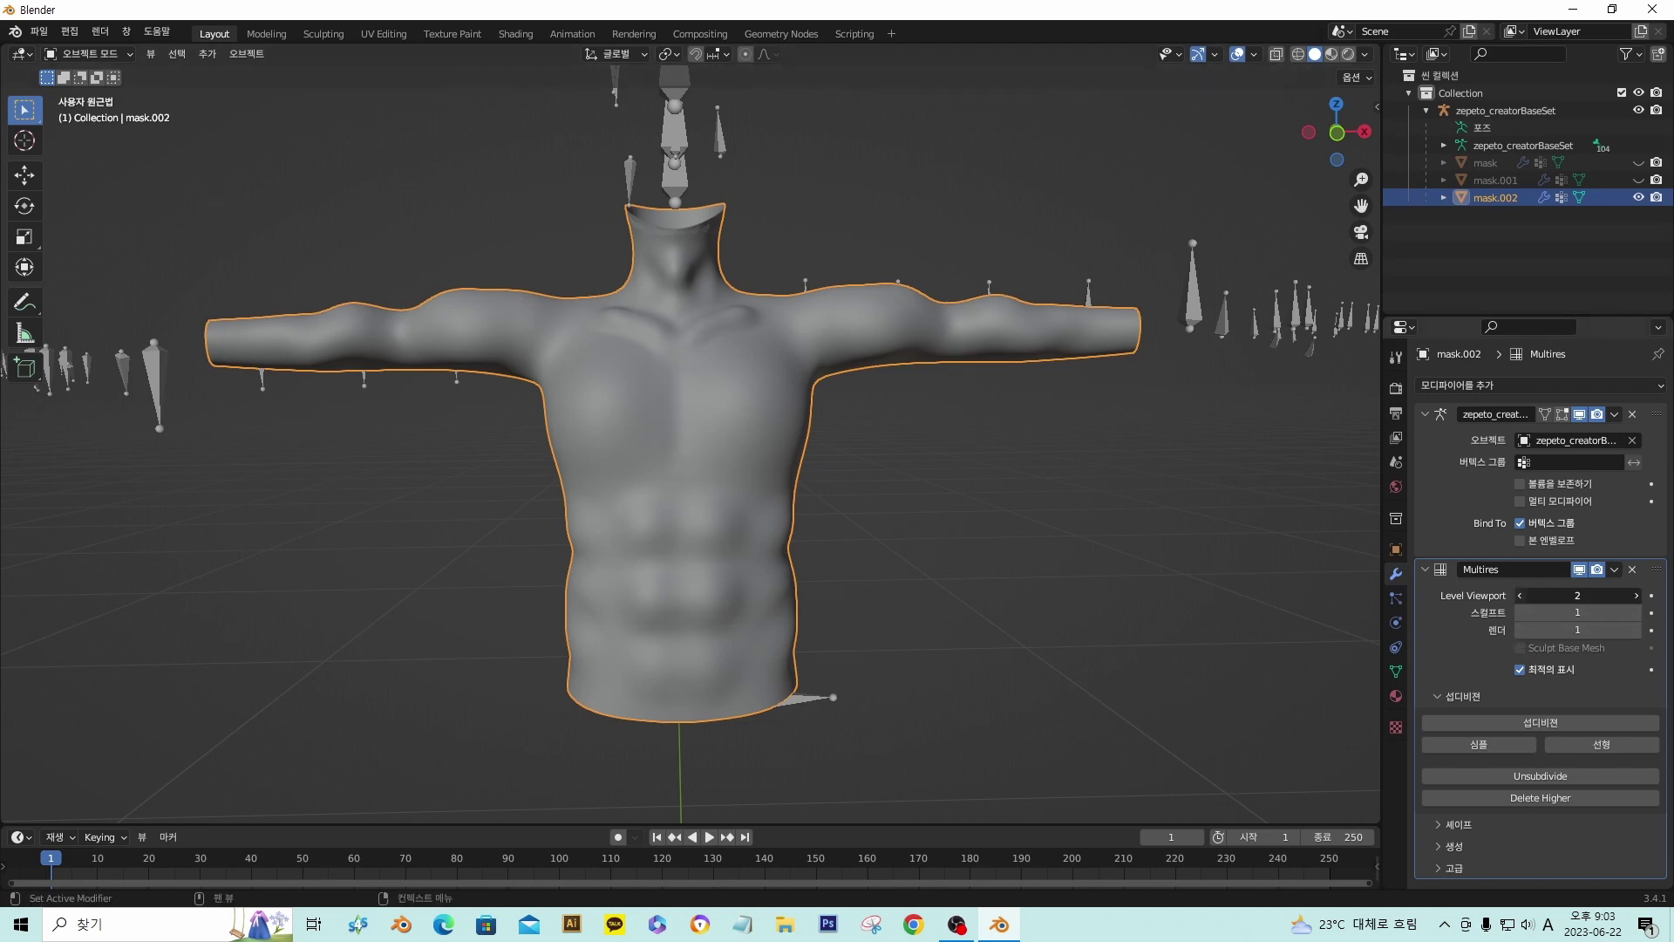
click(1520, 596)
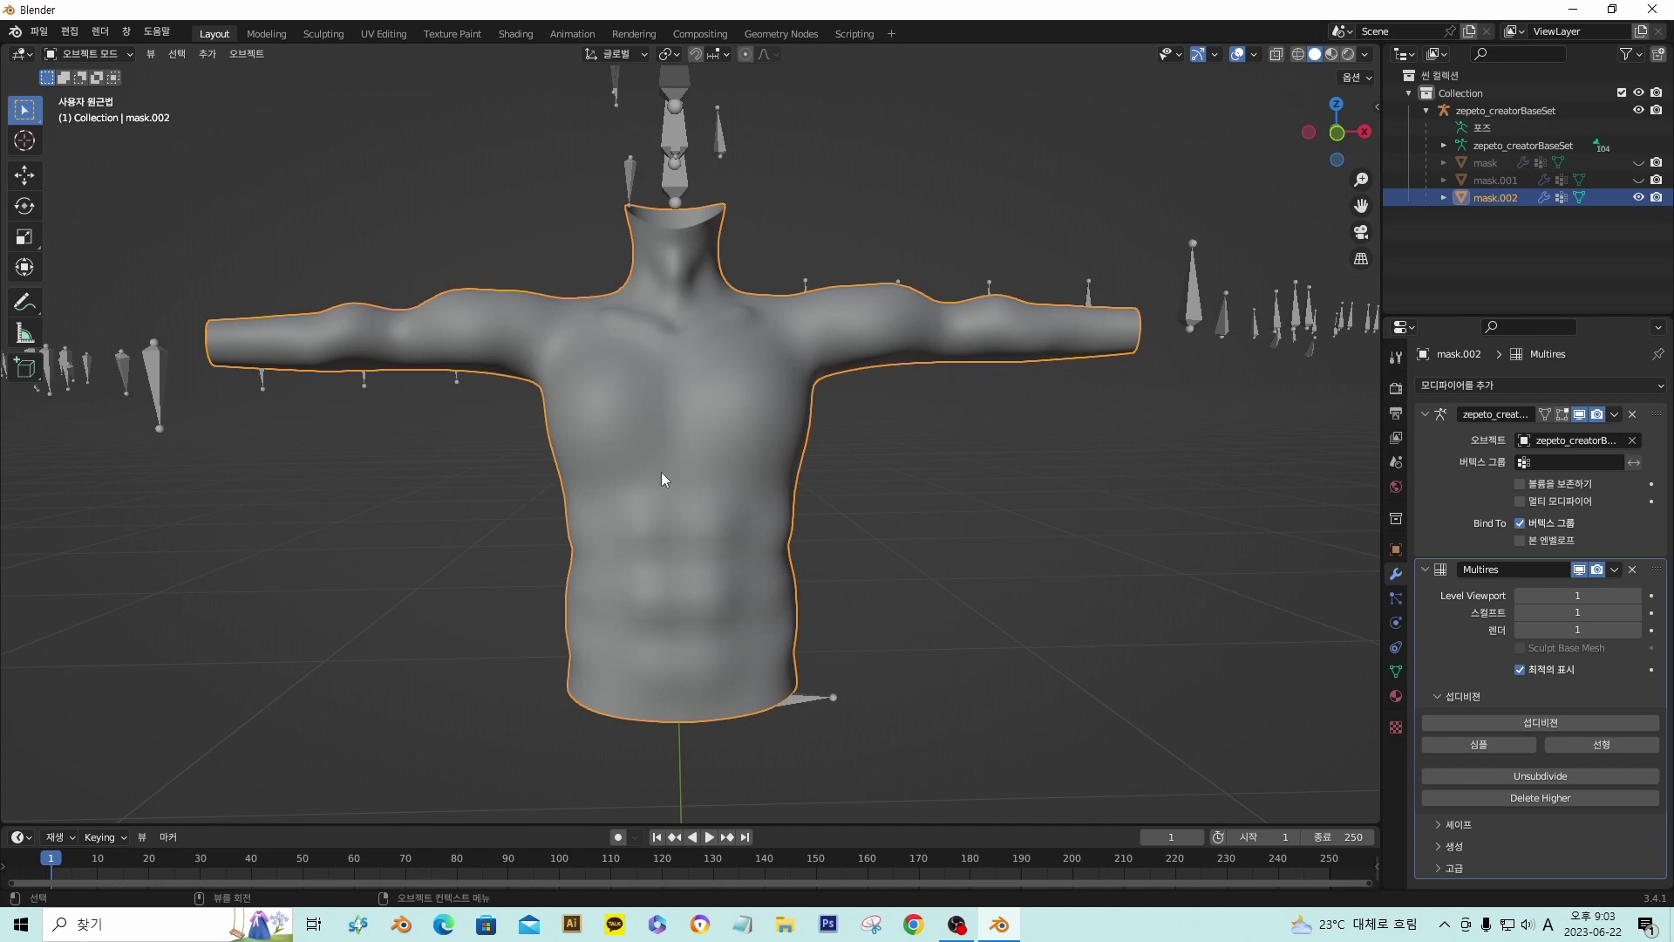
mouse_move(713, 571)
middle_down()
mouse_move(880, 603)
mouse_move(696, 573)
middle_up()
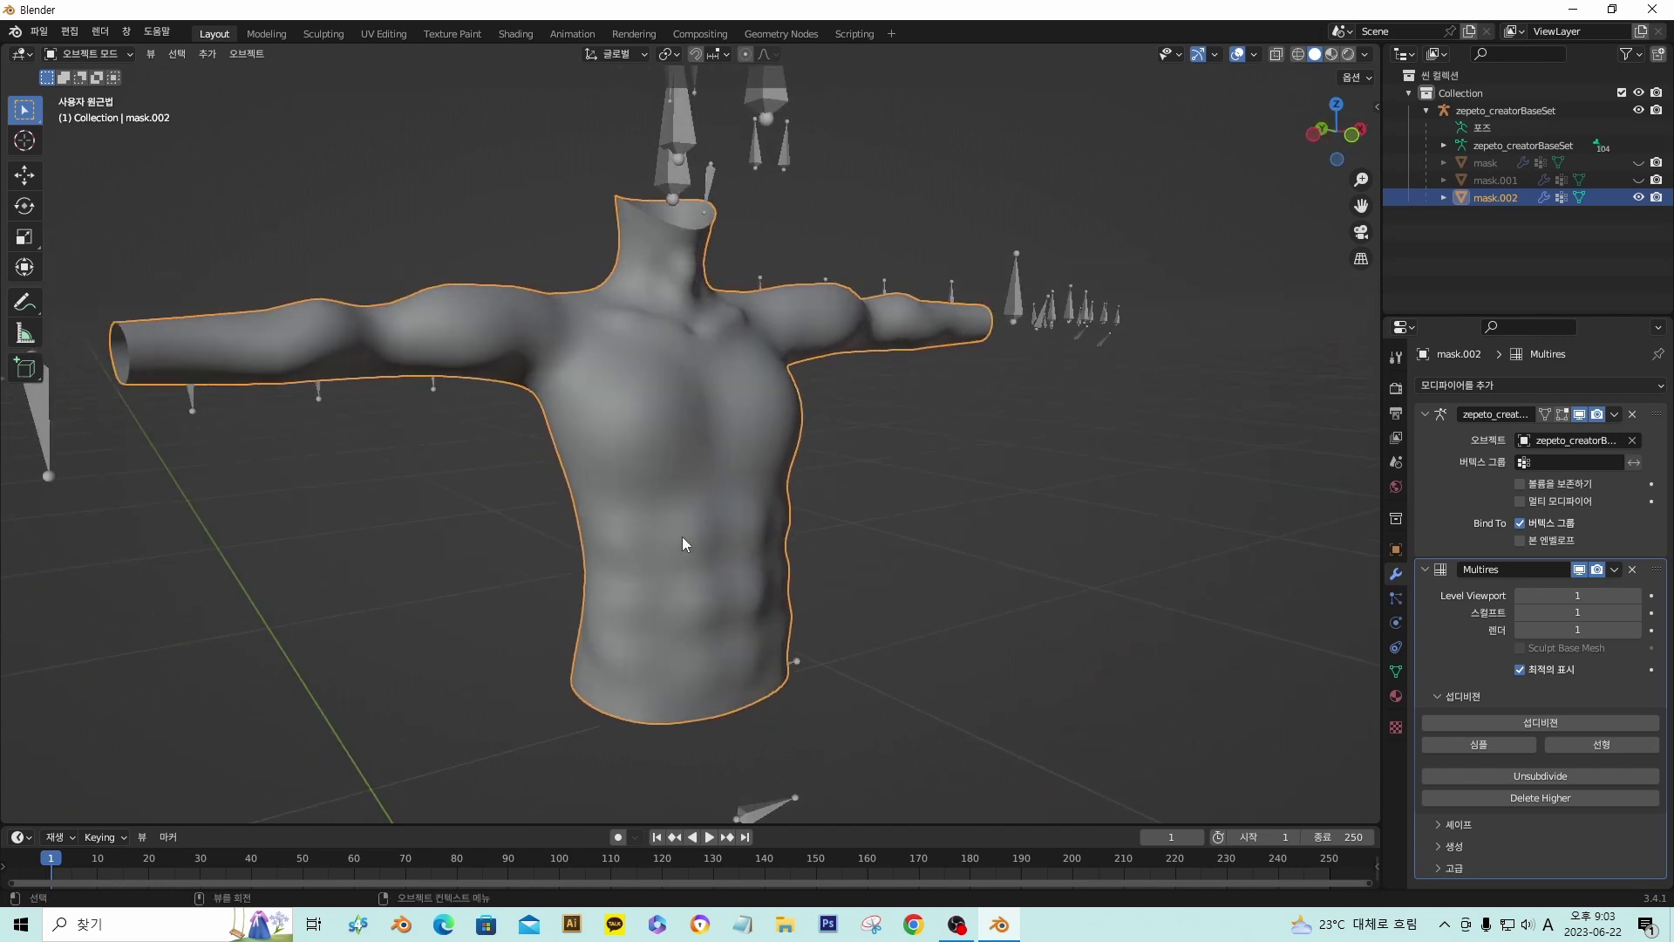
middle_drag(734, 499, 882, 525)
- Set the torso's Multires viewport, sculpt and render levels to 3 and inspect the mesh
click(1636, 631)
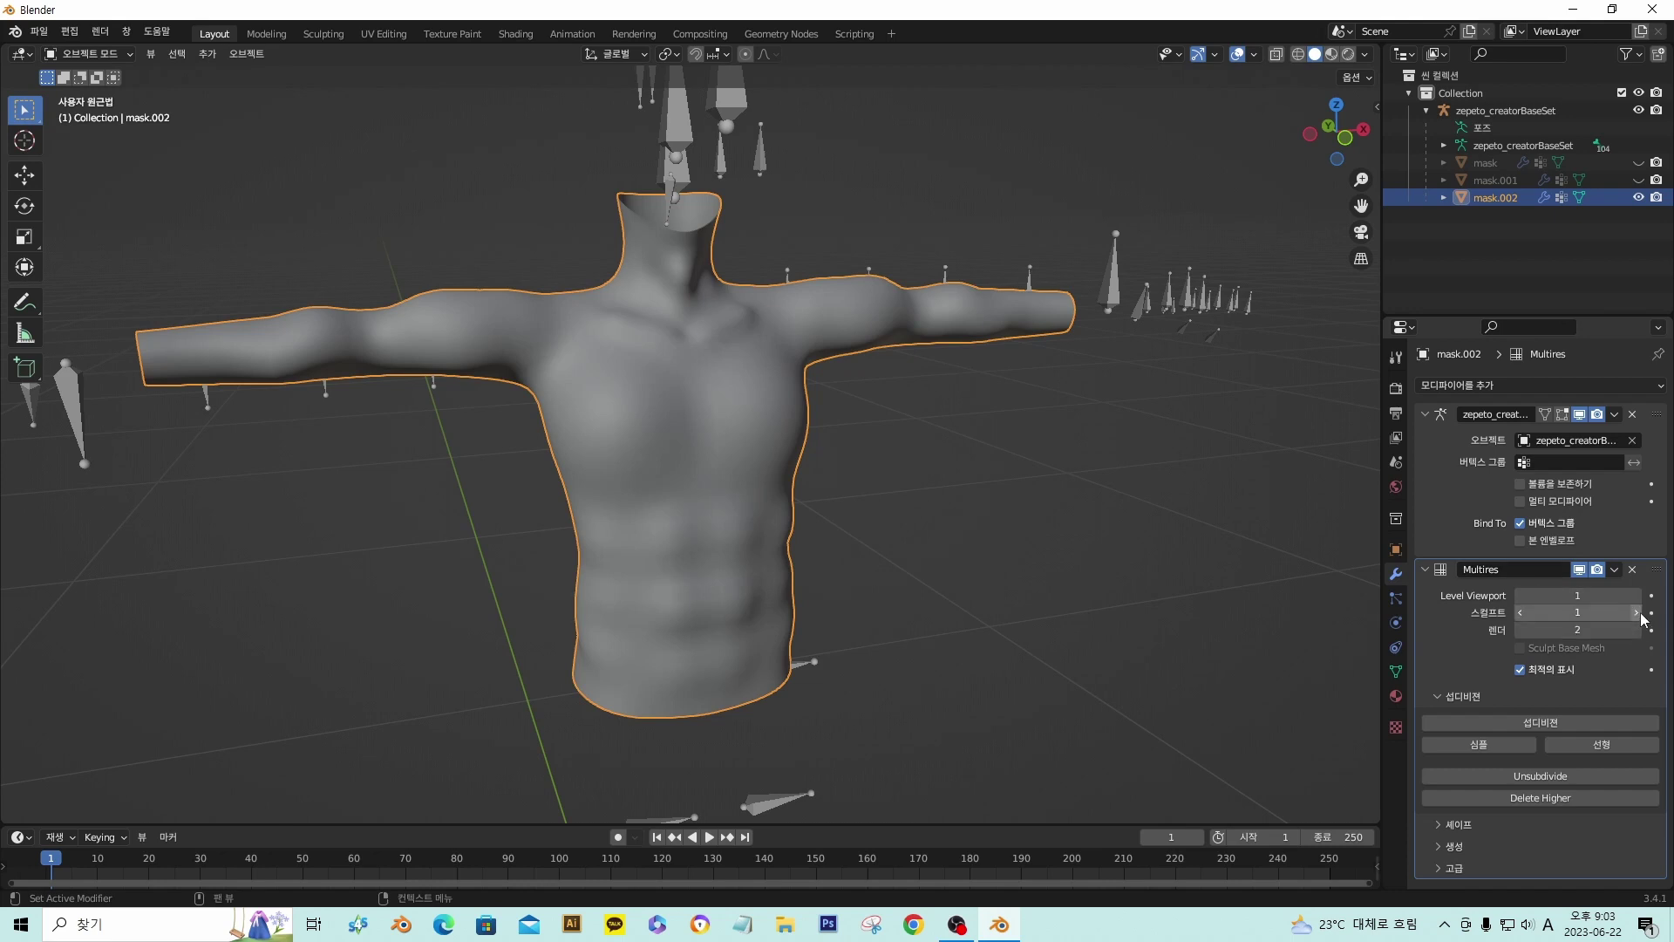
click(1637, 612)
click(1638, 597)
click(1636, 630)
click(1637, 630)
click(1638, 612)
click(1637, 595)
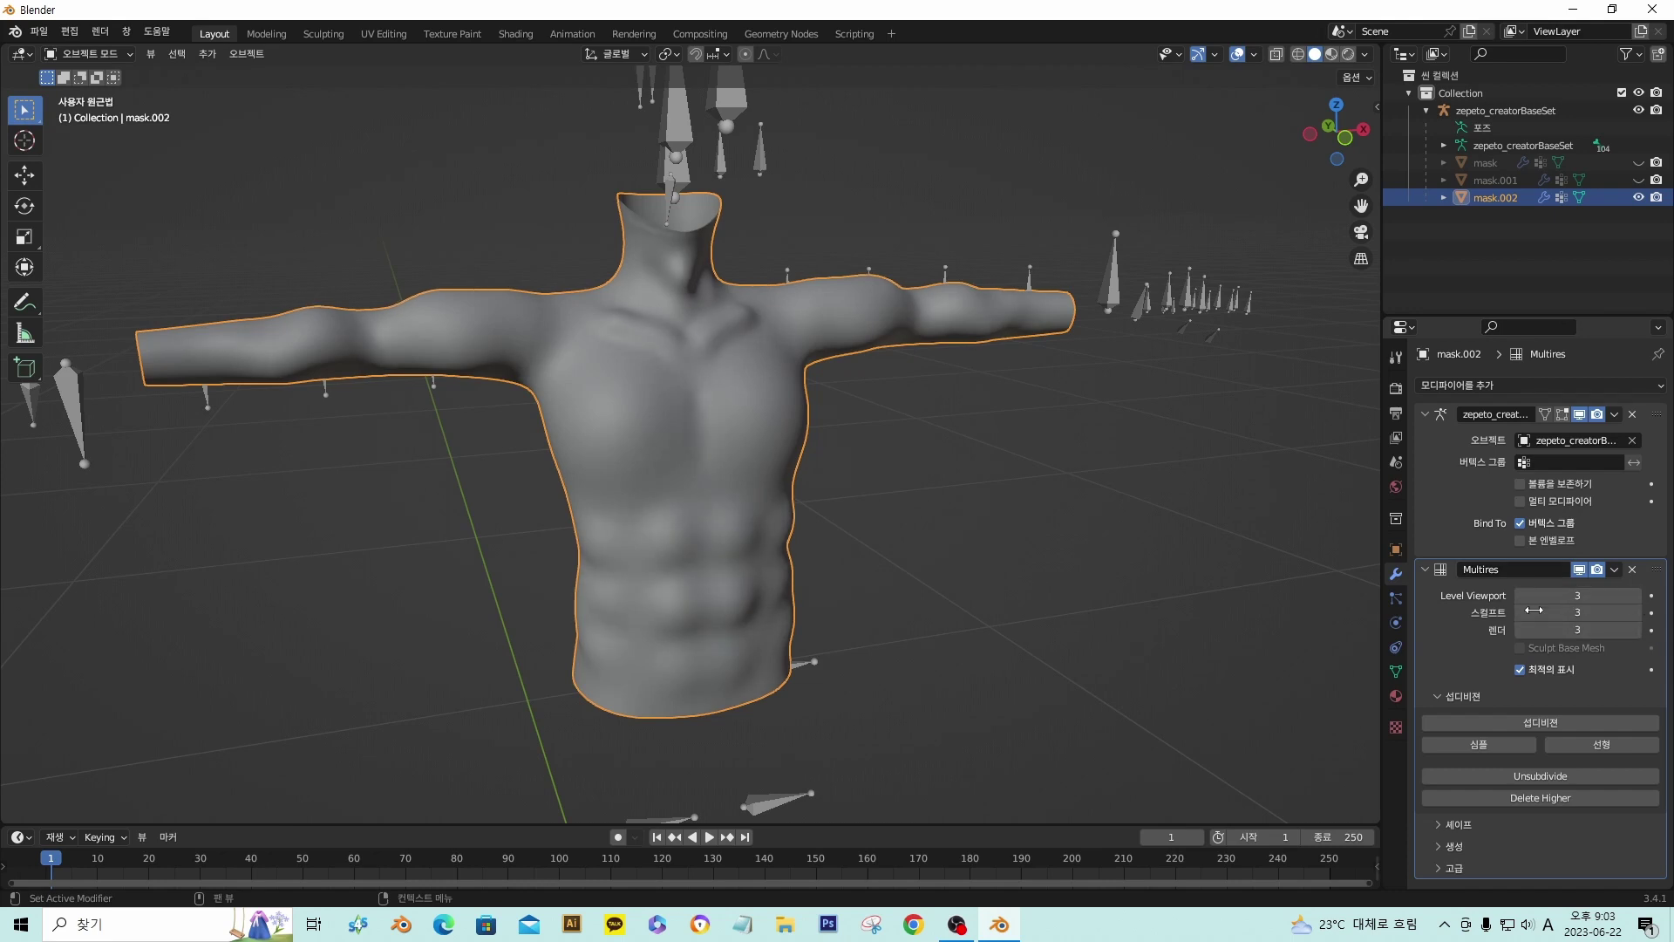
middle_drag(784, 524, 902, 542)
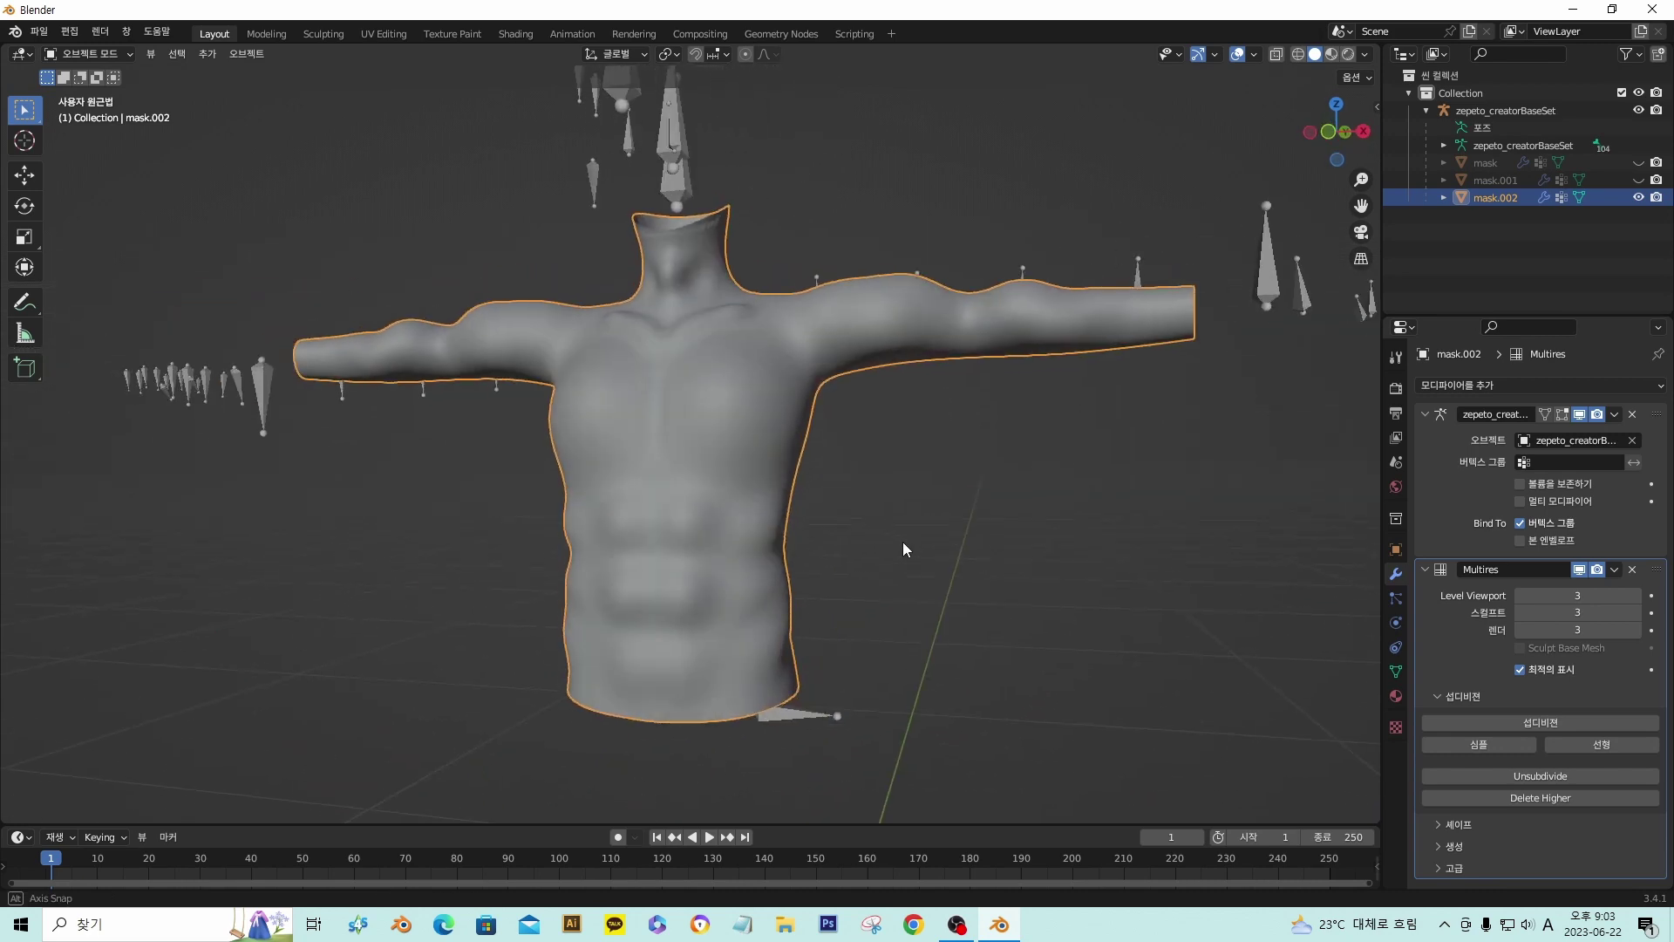
scroll(777, 528, up, 5)
scroll(828, 529, down, 4)
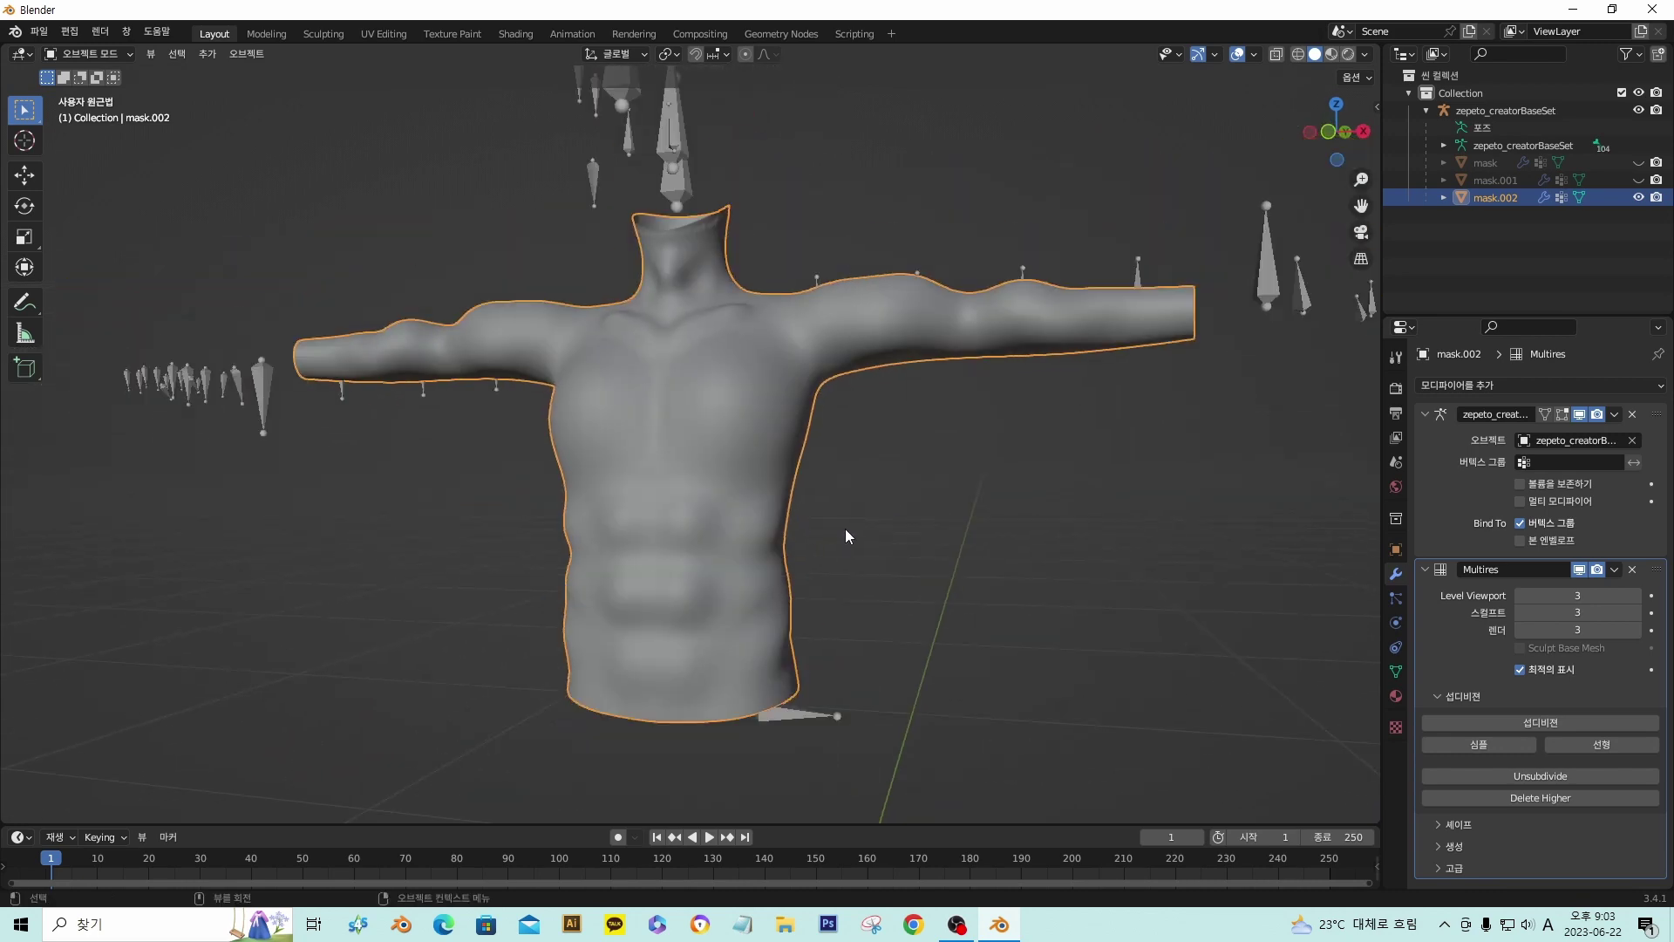
click(1615, 570)
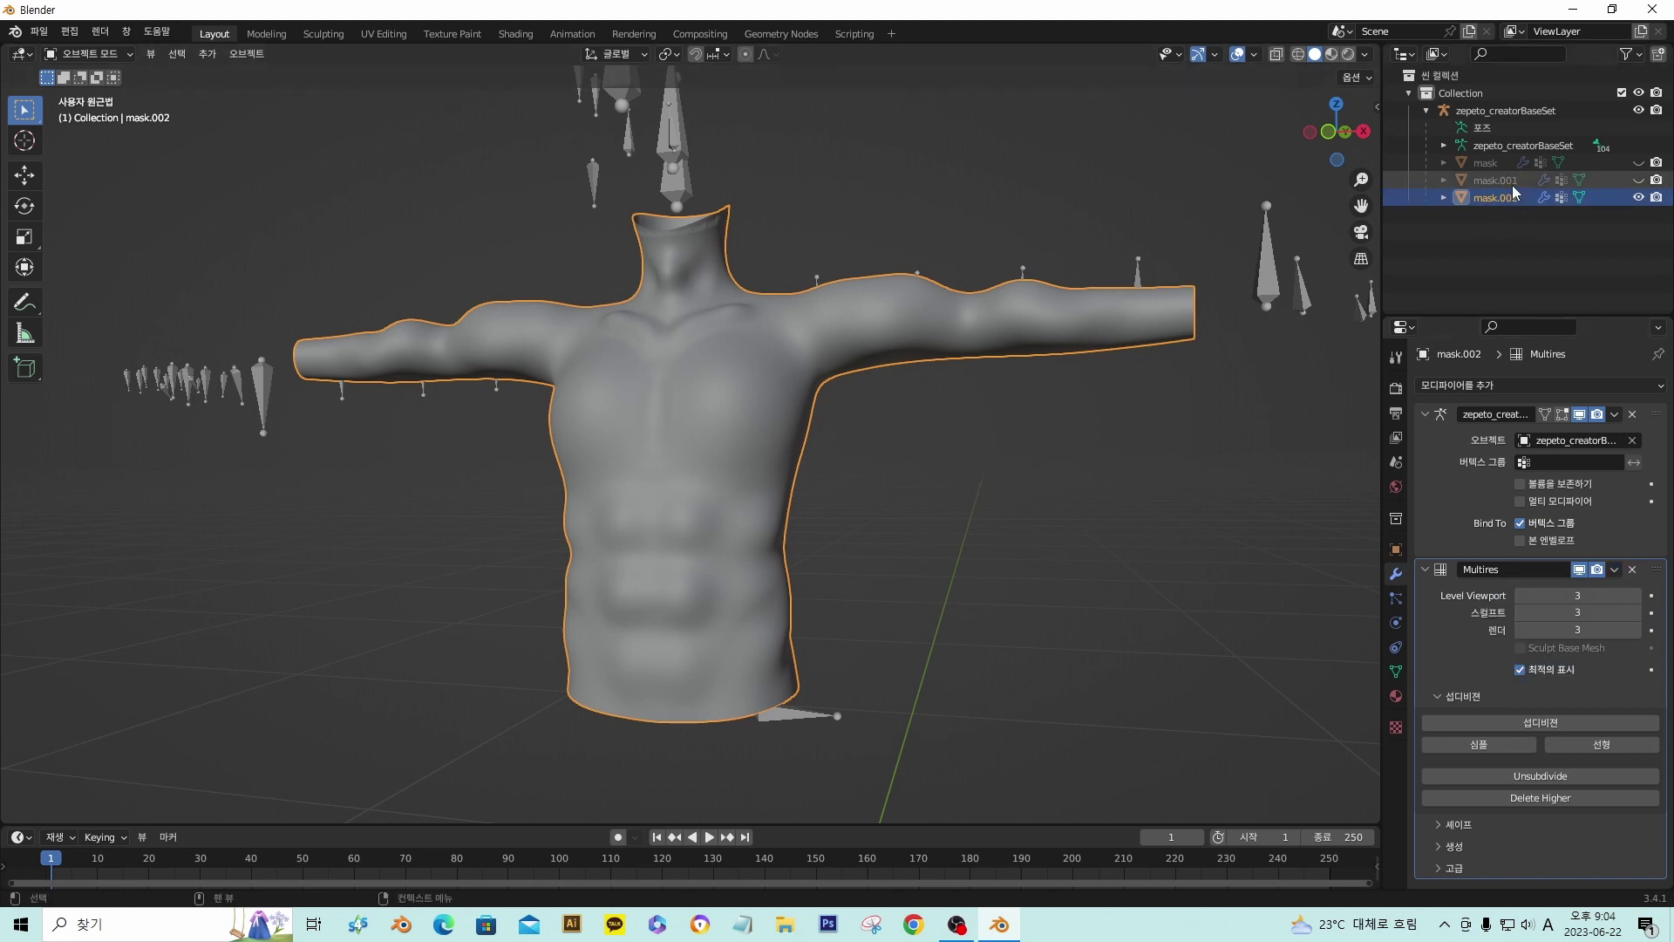
- Show the full-body mesh named mask in place of mask.002 and open it in Edit Mode
click(1639, 163)
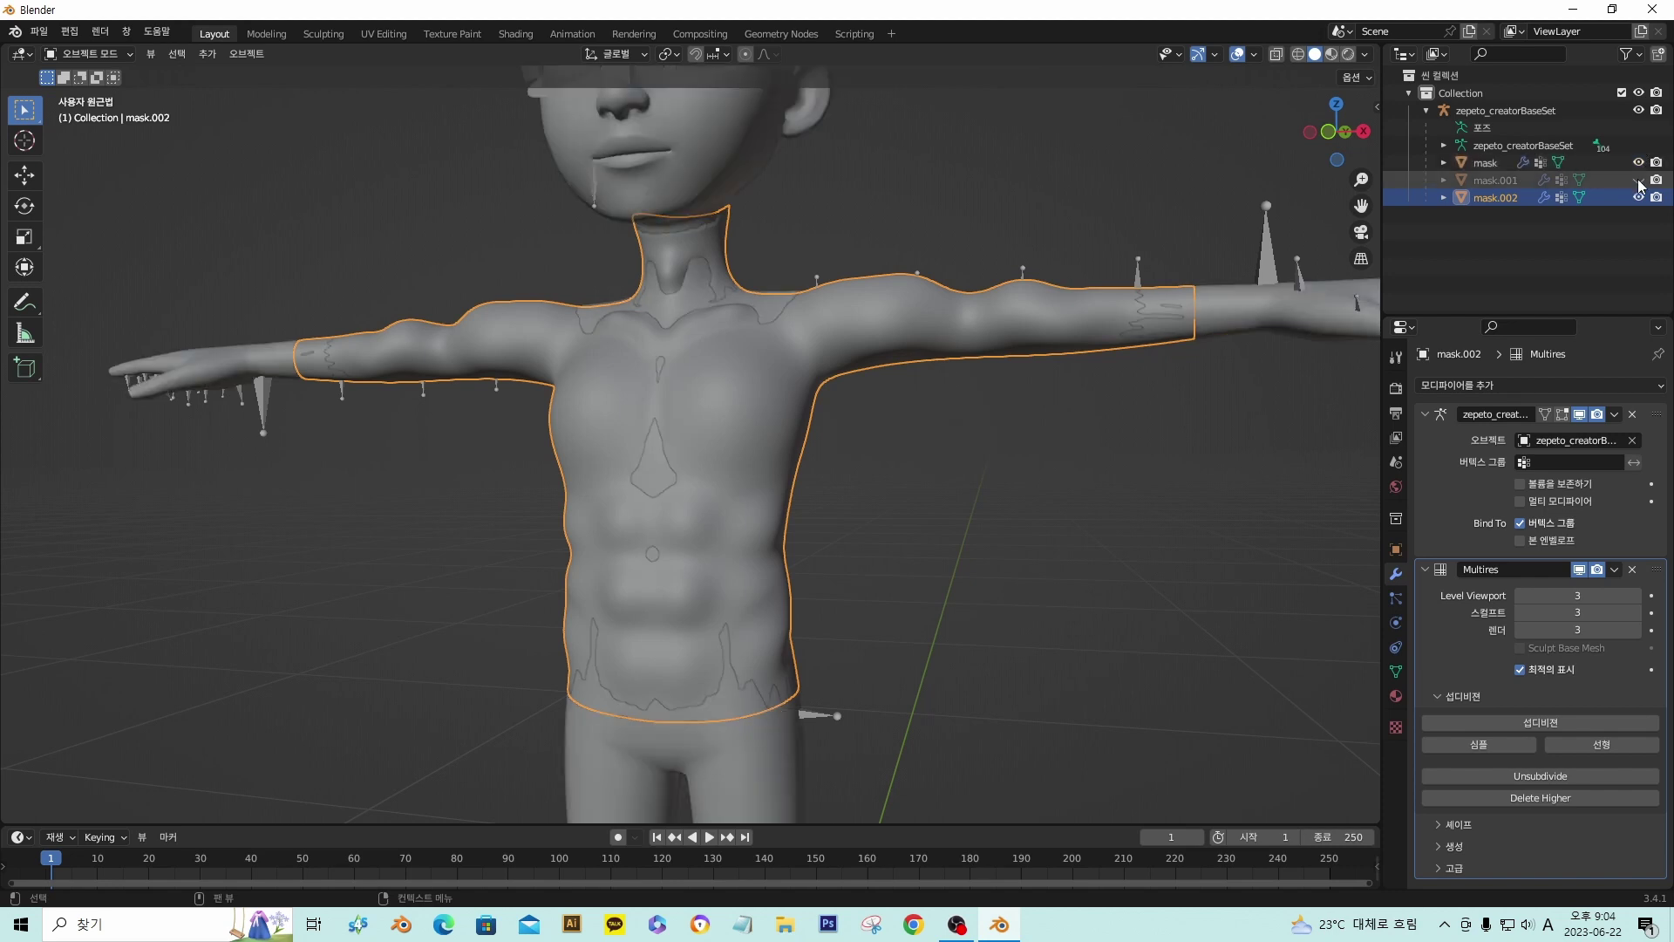
click(1638, 197)
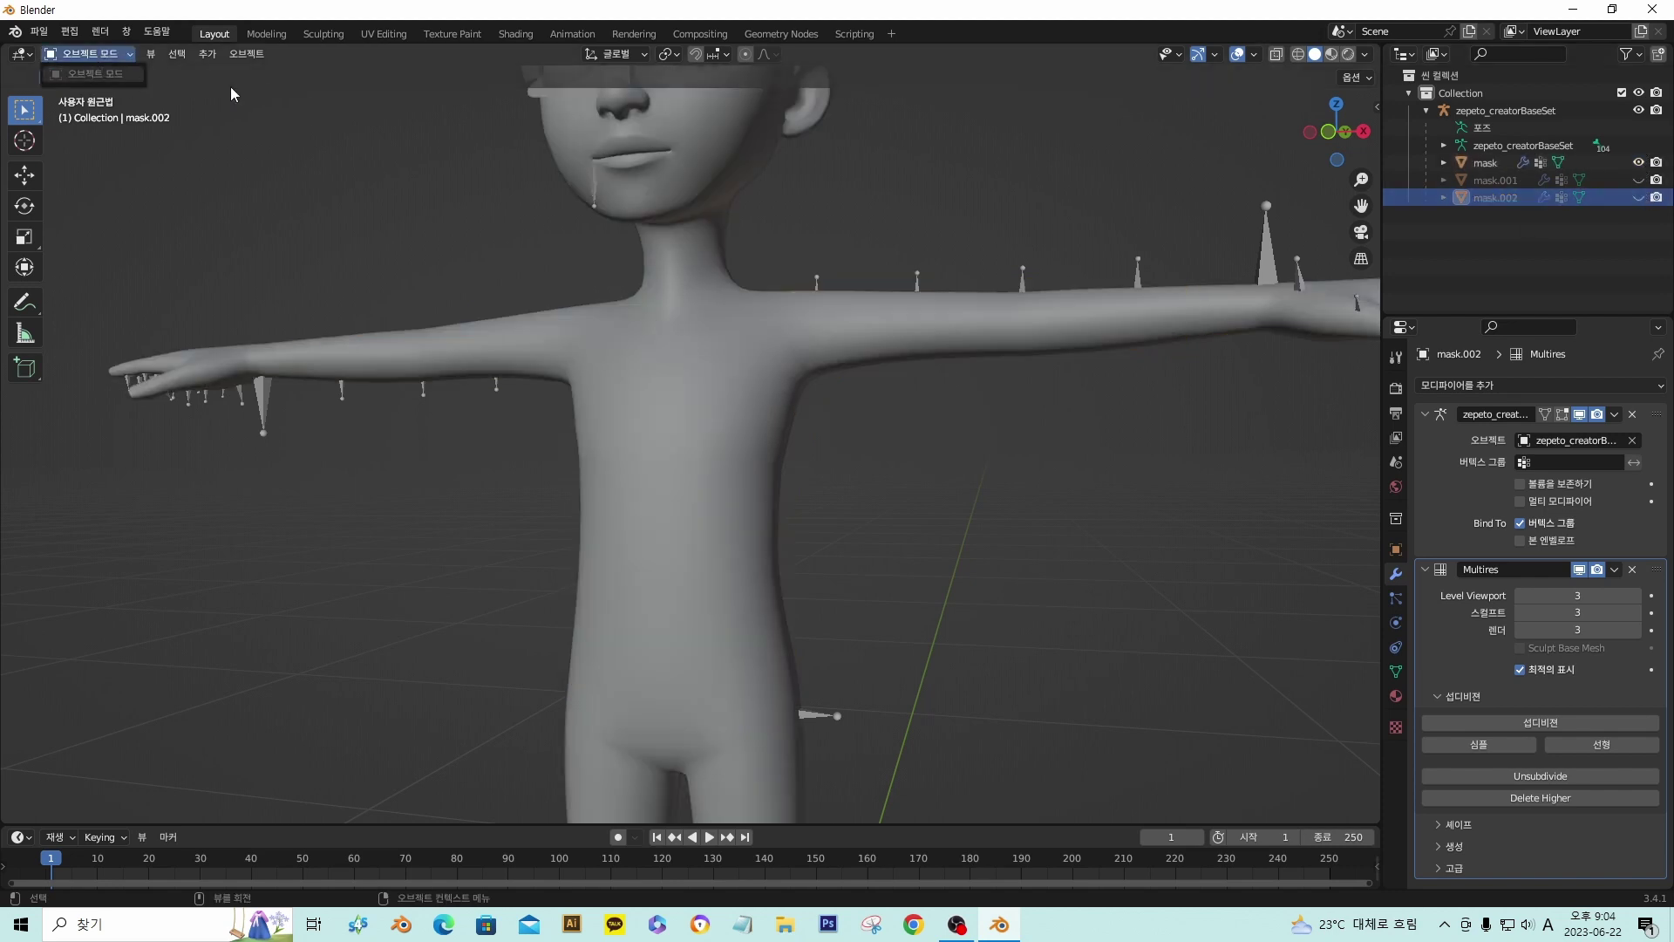
click(1484, 163)
click(87, 54)
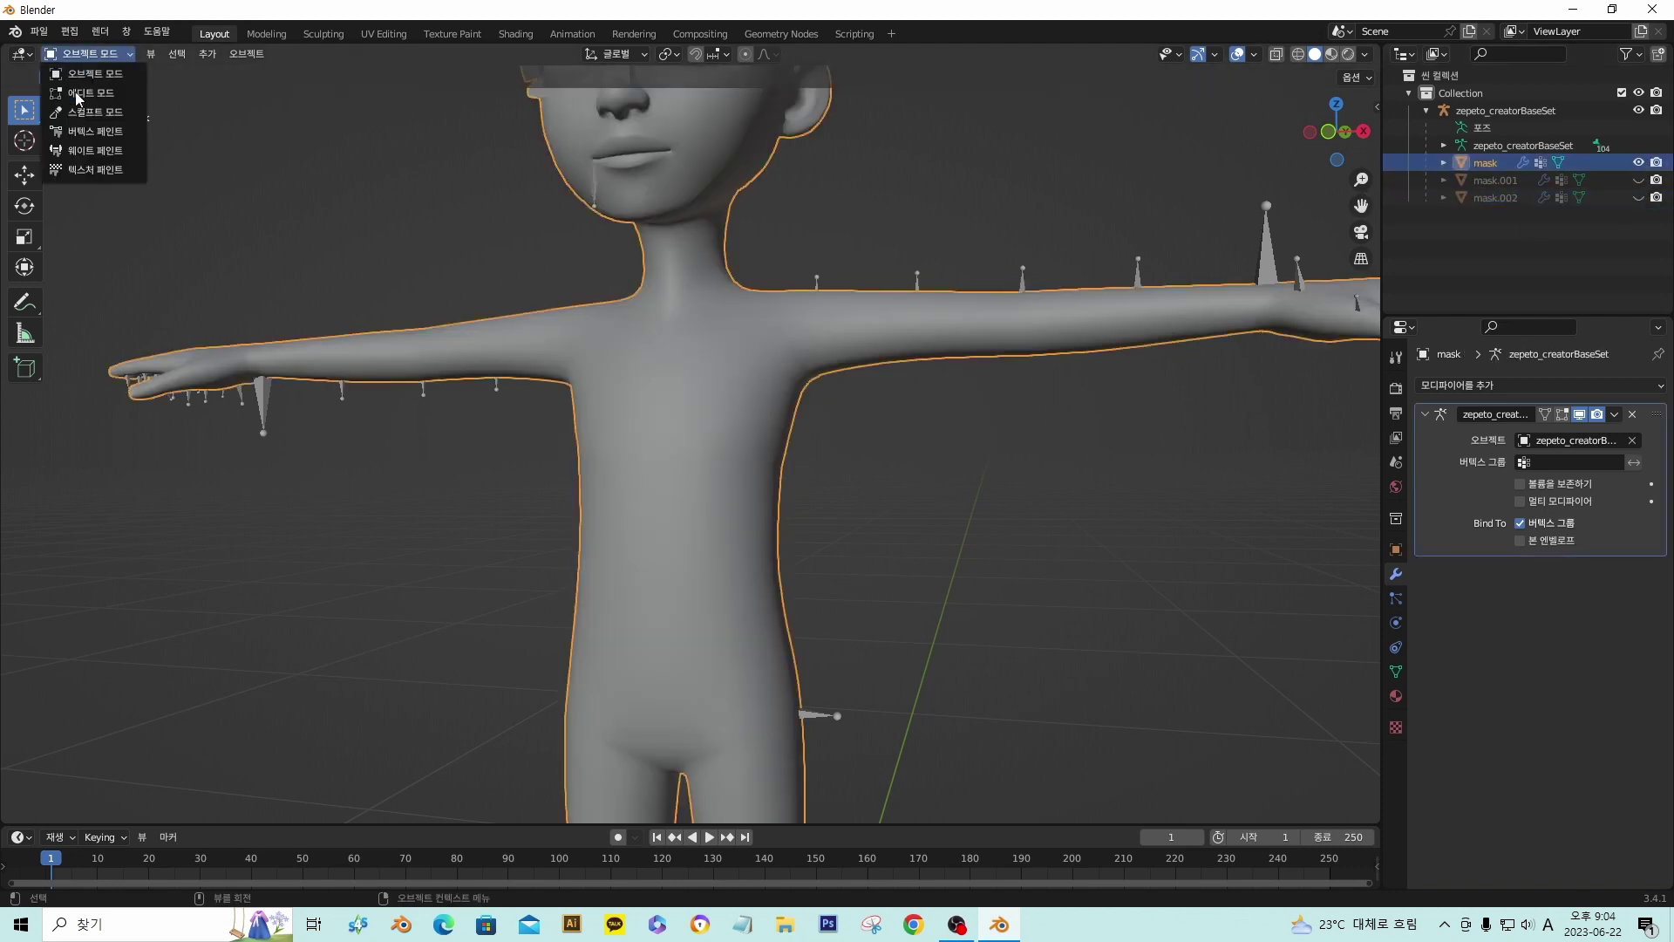
click(83, 97)
- Select a vertex on the front of the full-body mesh's chest
click(644, 445)
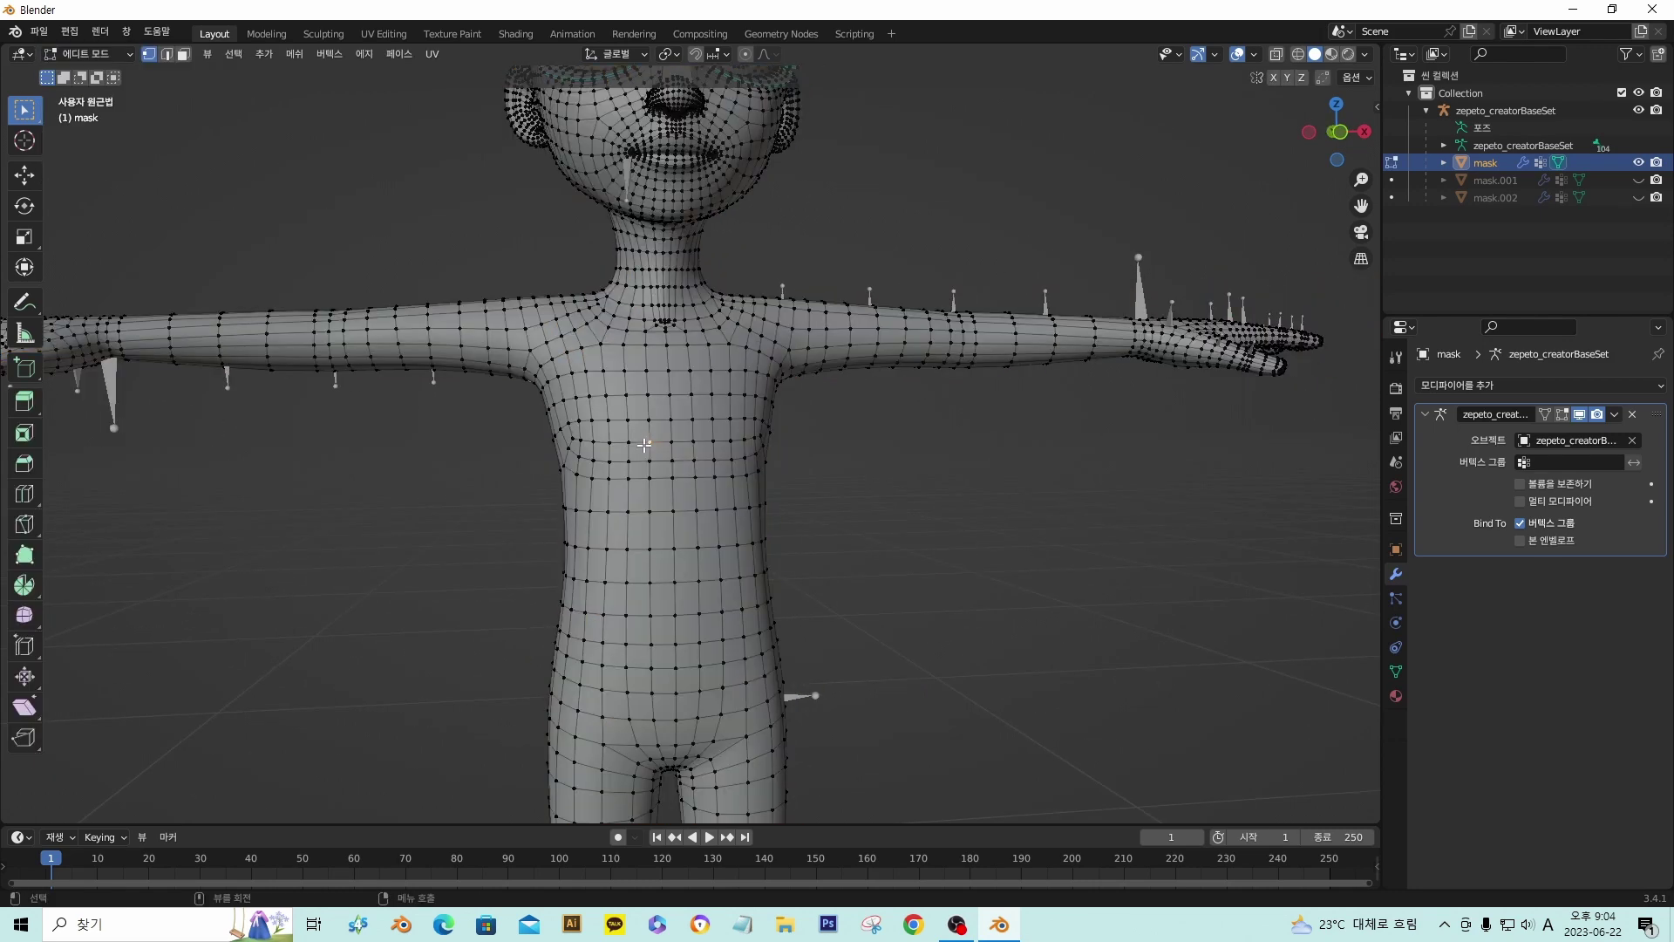
scroll(650, 448, up, 1)
click(586, 411)
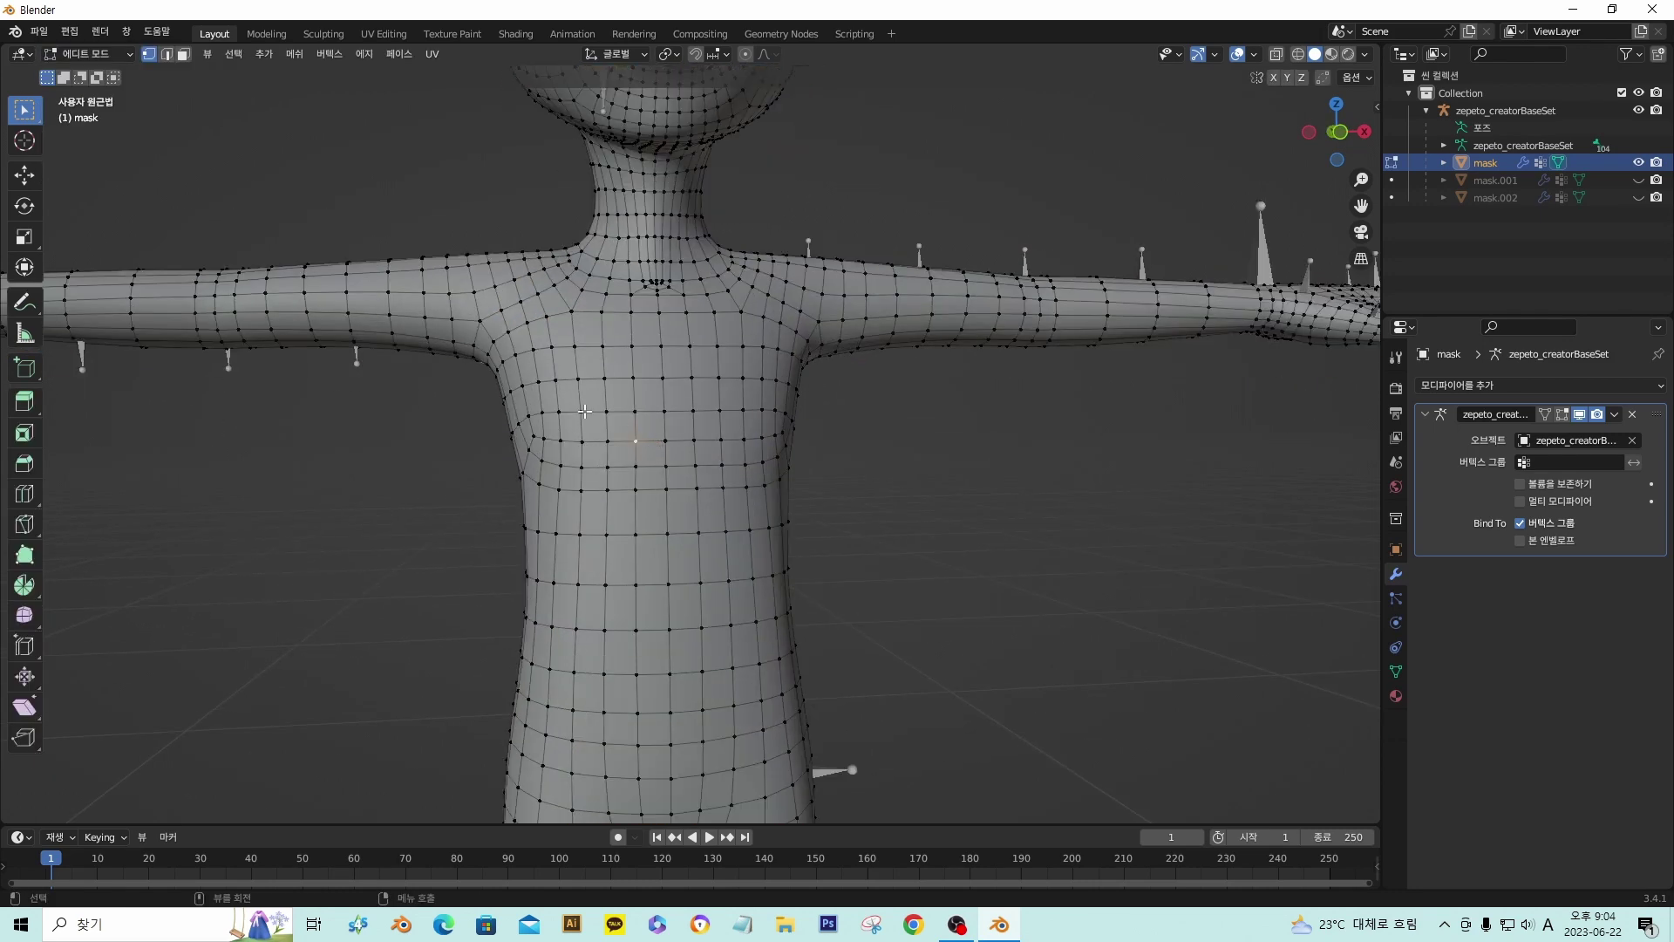
click(699, 413)
click(658, 410)
- Switch to the UV Editing workspace, turn on UV sync selection, and locate the chest vertex in the torso's UV island
click(366, 39)
scroll(1020, 475, up, 5)
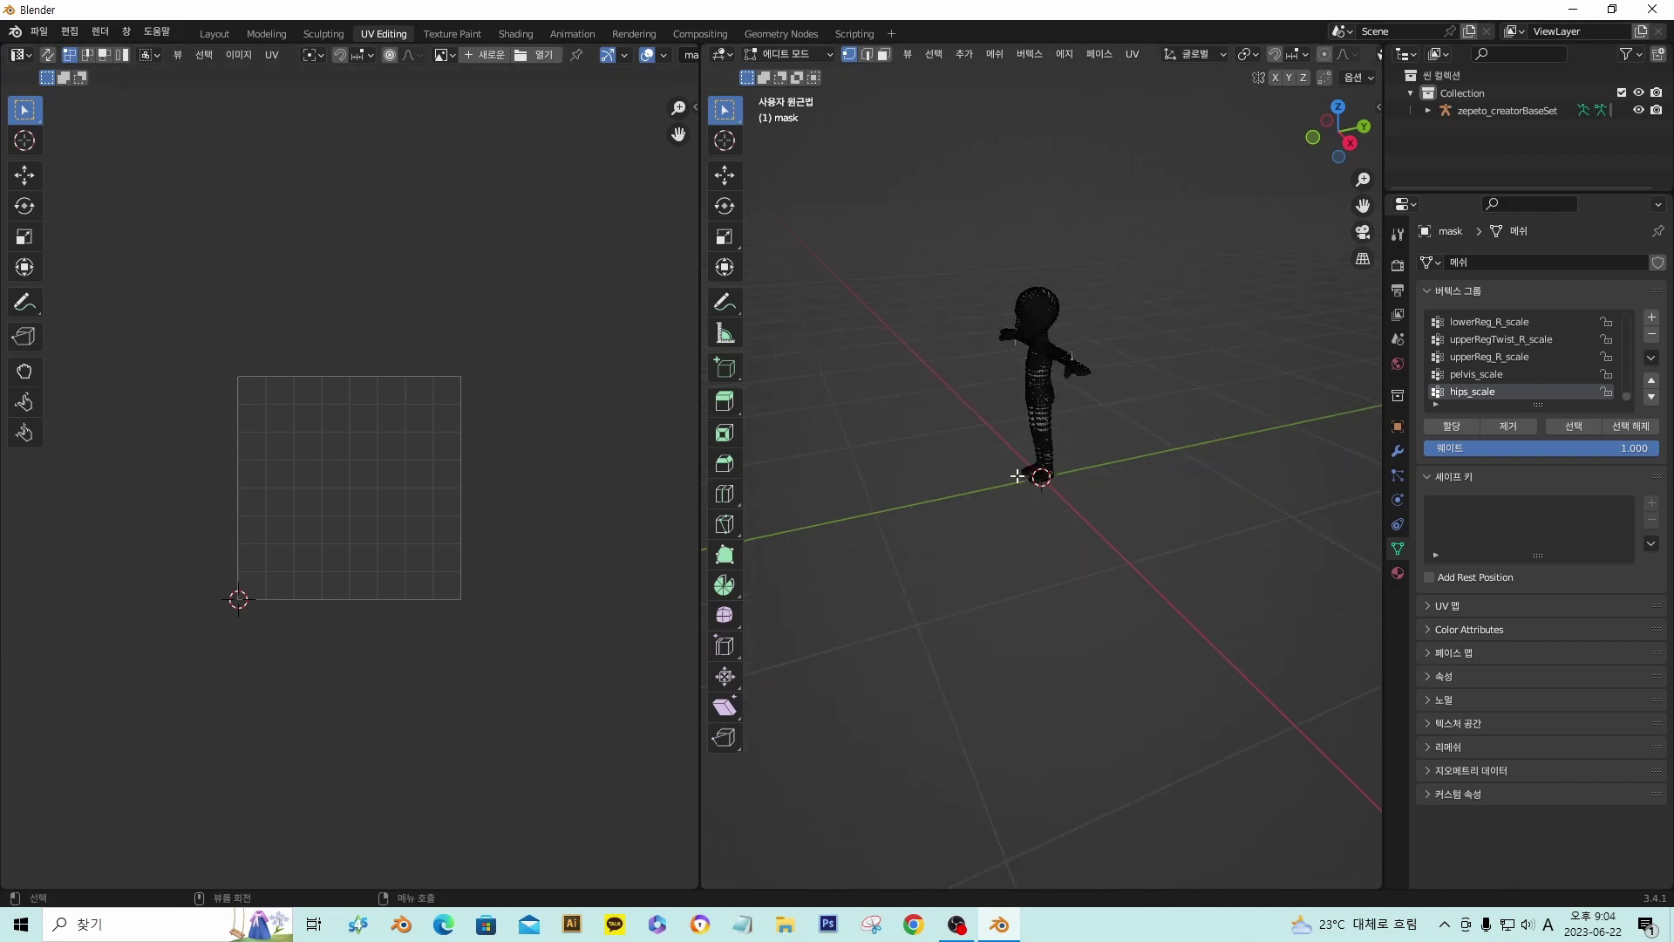
middle_drag(1048, 398, 1181, 384)
scroll(1140, 389, up, 3)
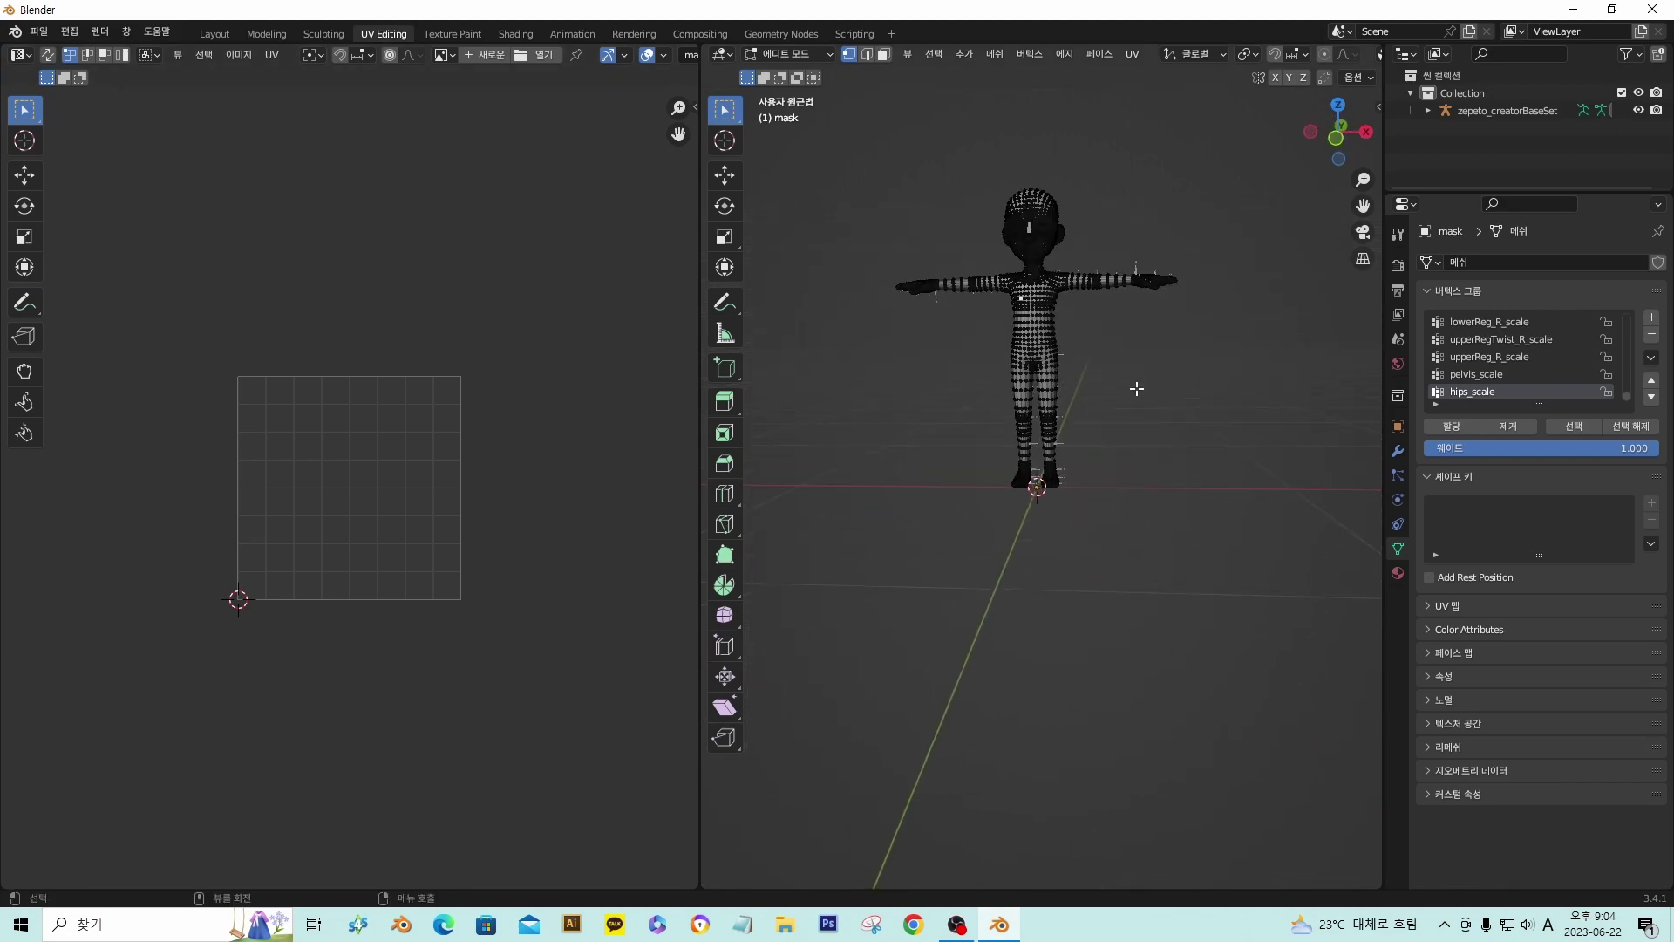
click(48, 54)
scroll(262, 493, up, 1)
scroll(262, 493, up, 7)
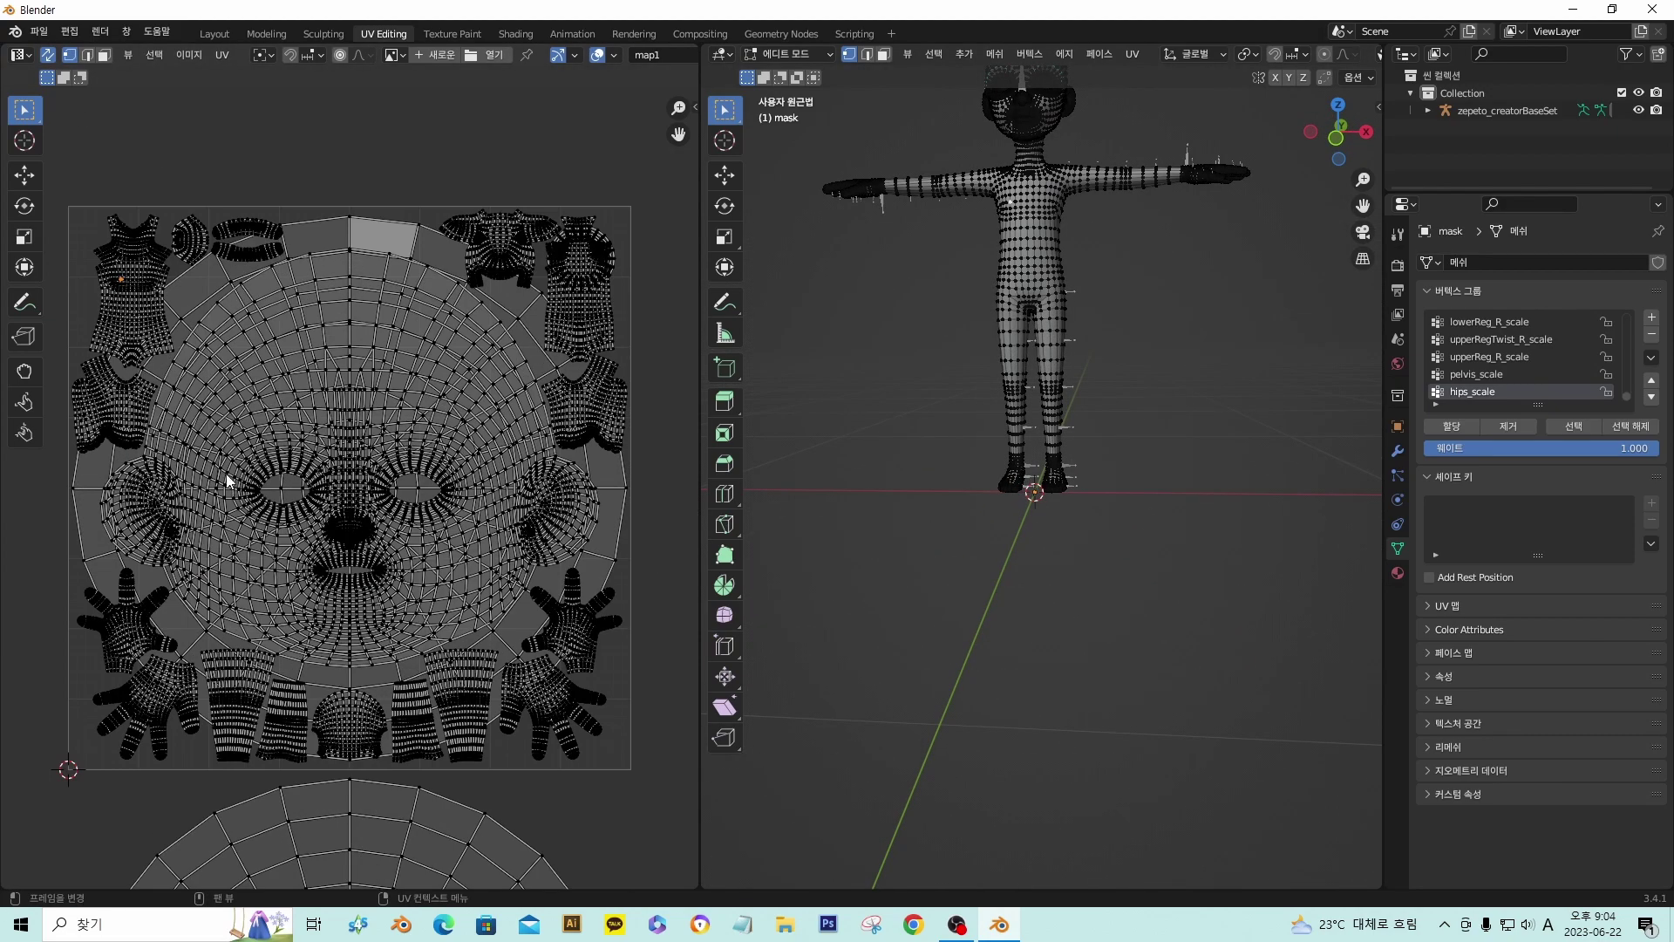
scroll(204, 432, up, 2)
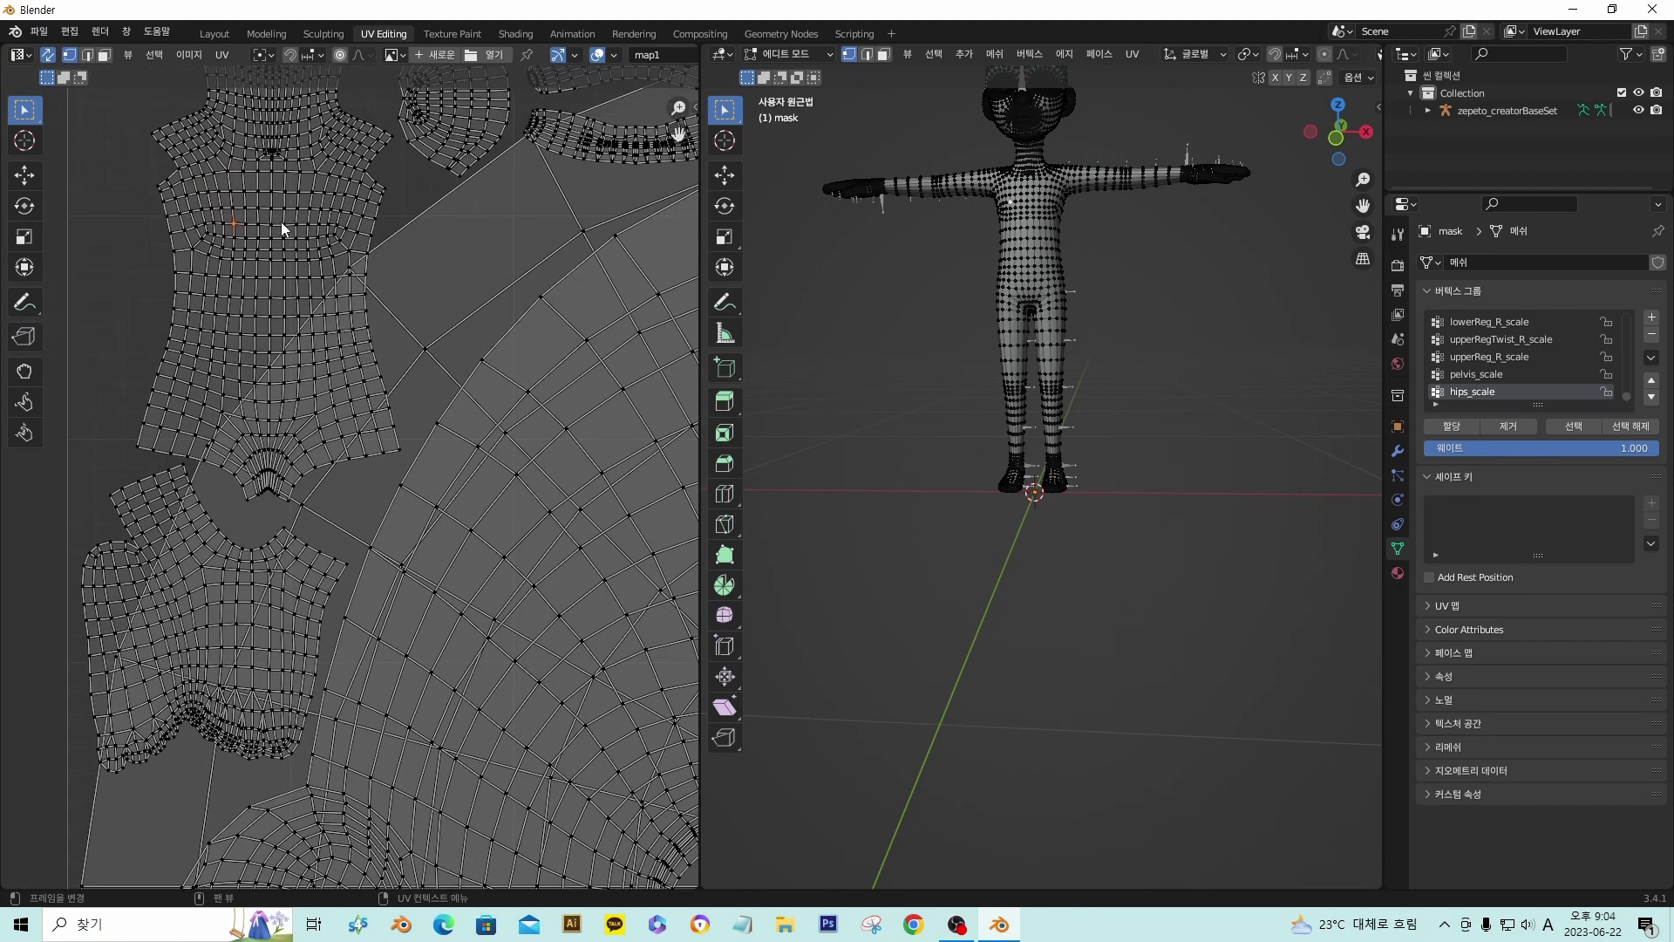
- Return to the Layout workspace, show the sculpted torso mask.002 and hide the full-body mesh mask
scroll(263, 287, up, 3)
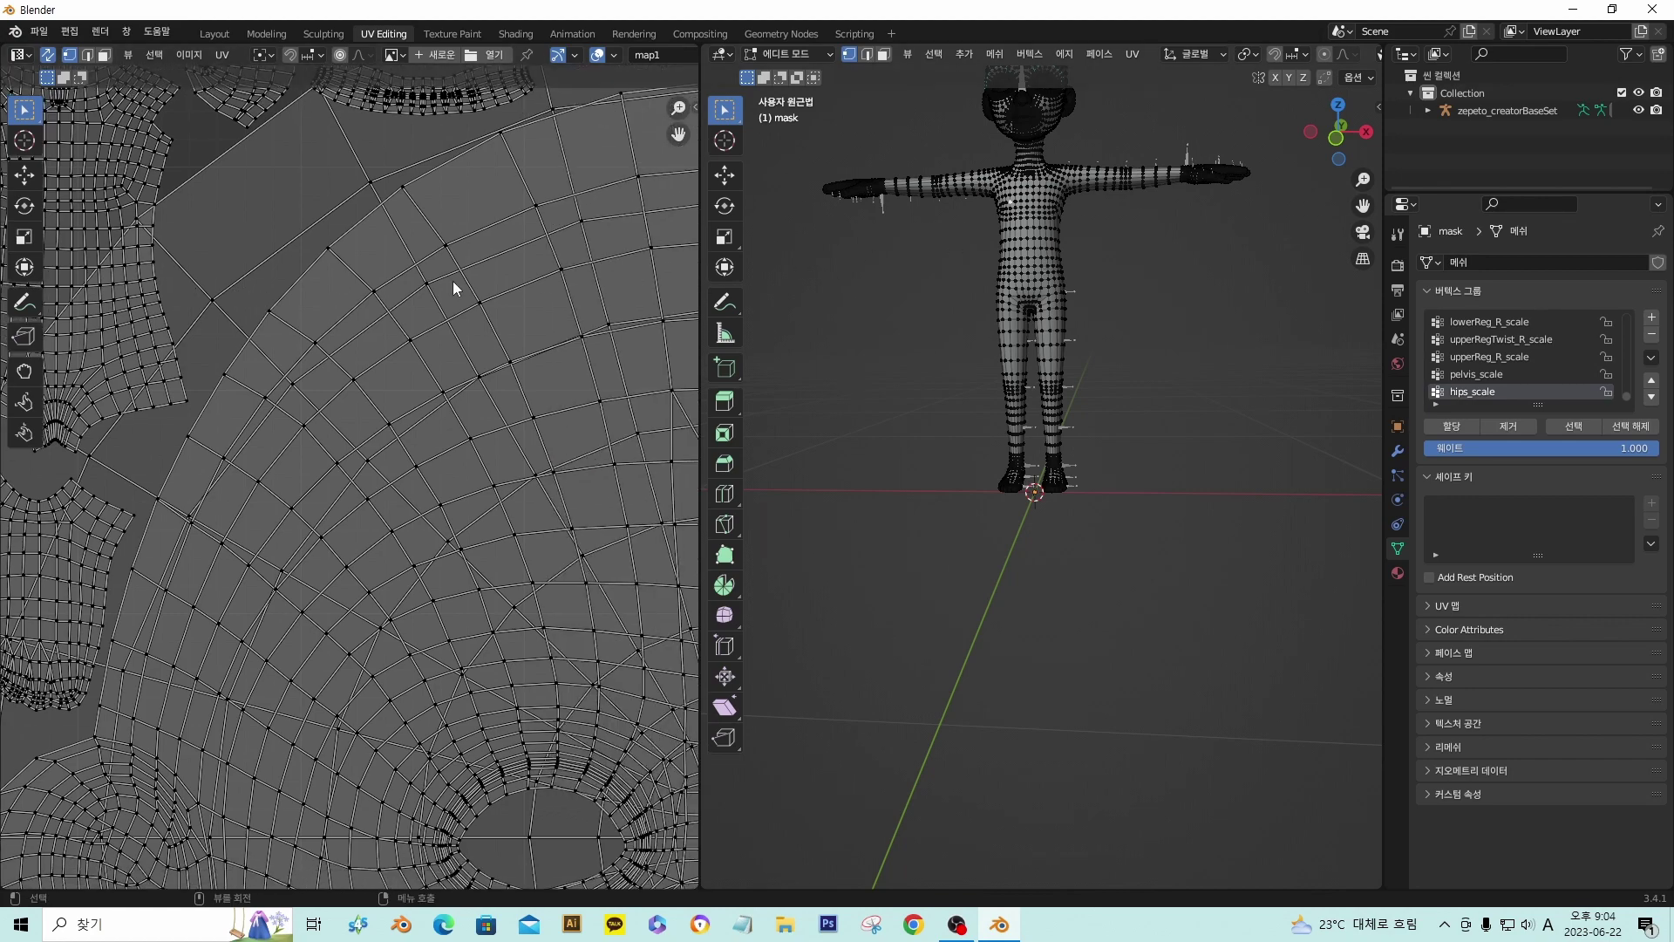
scroll(452, 281, down, 6)
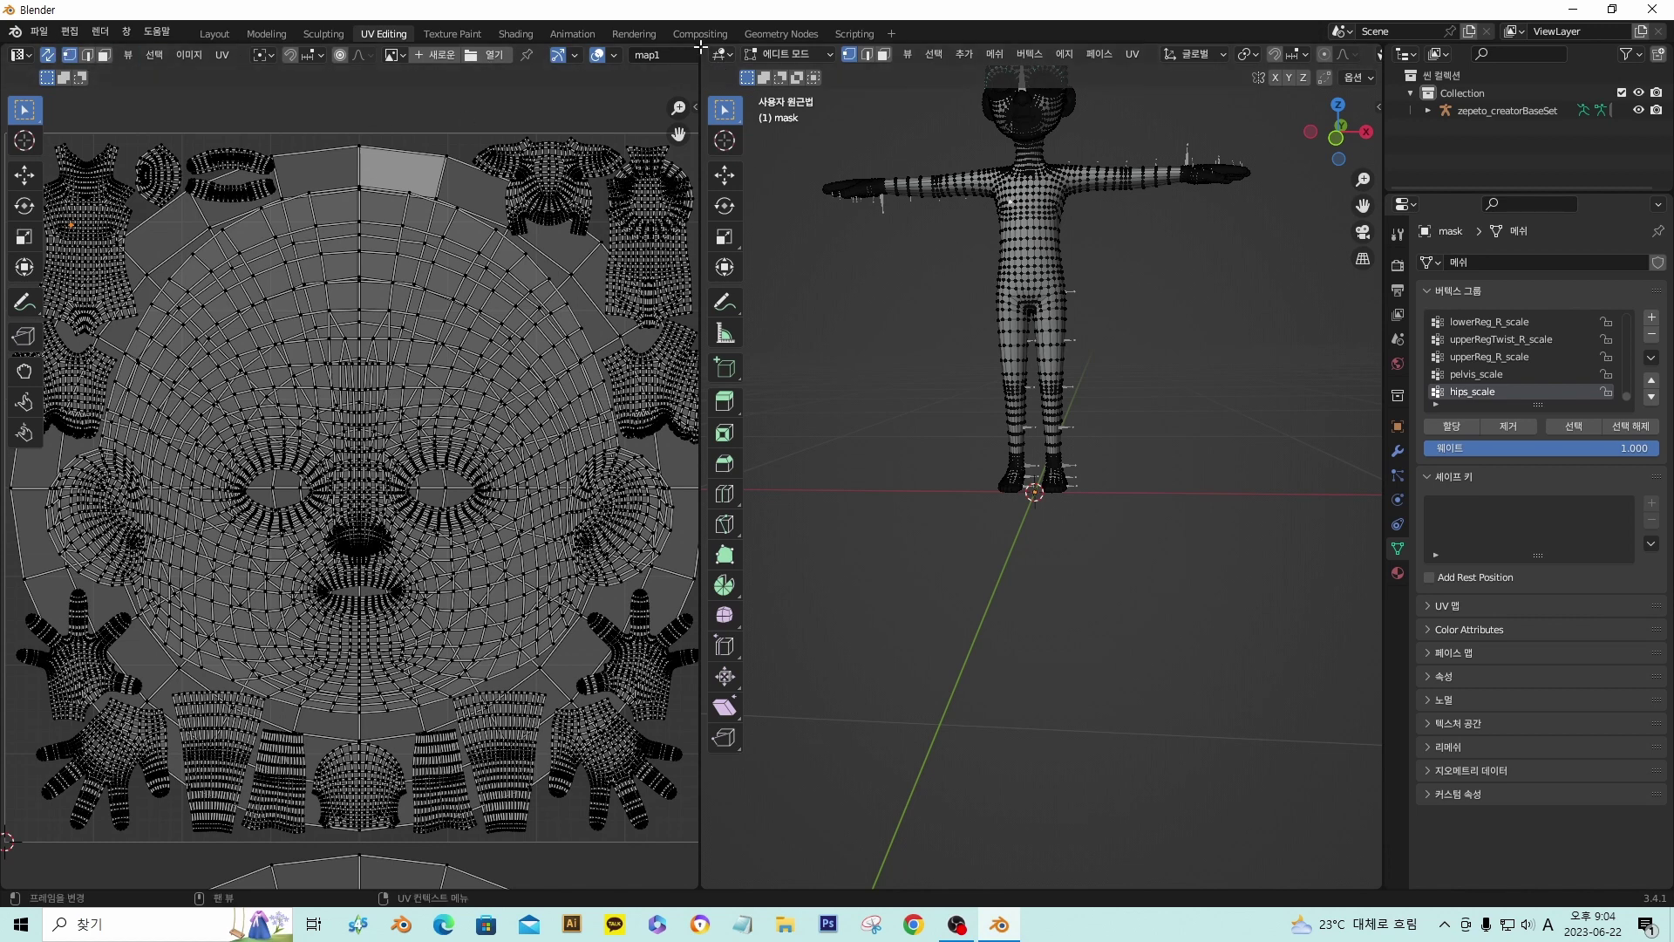
click(1425, 112)
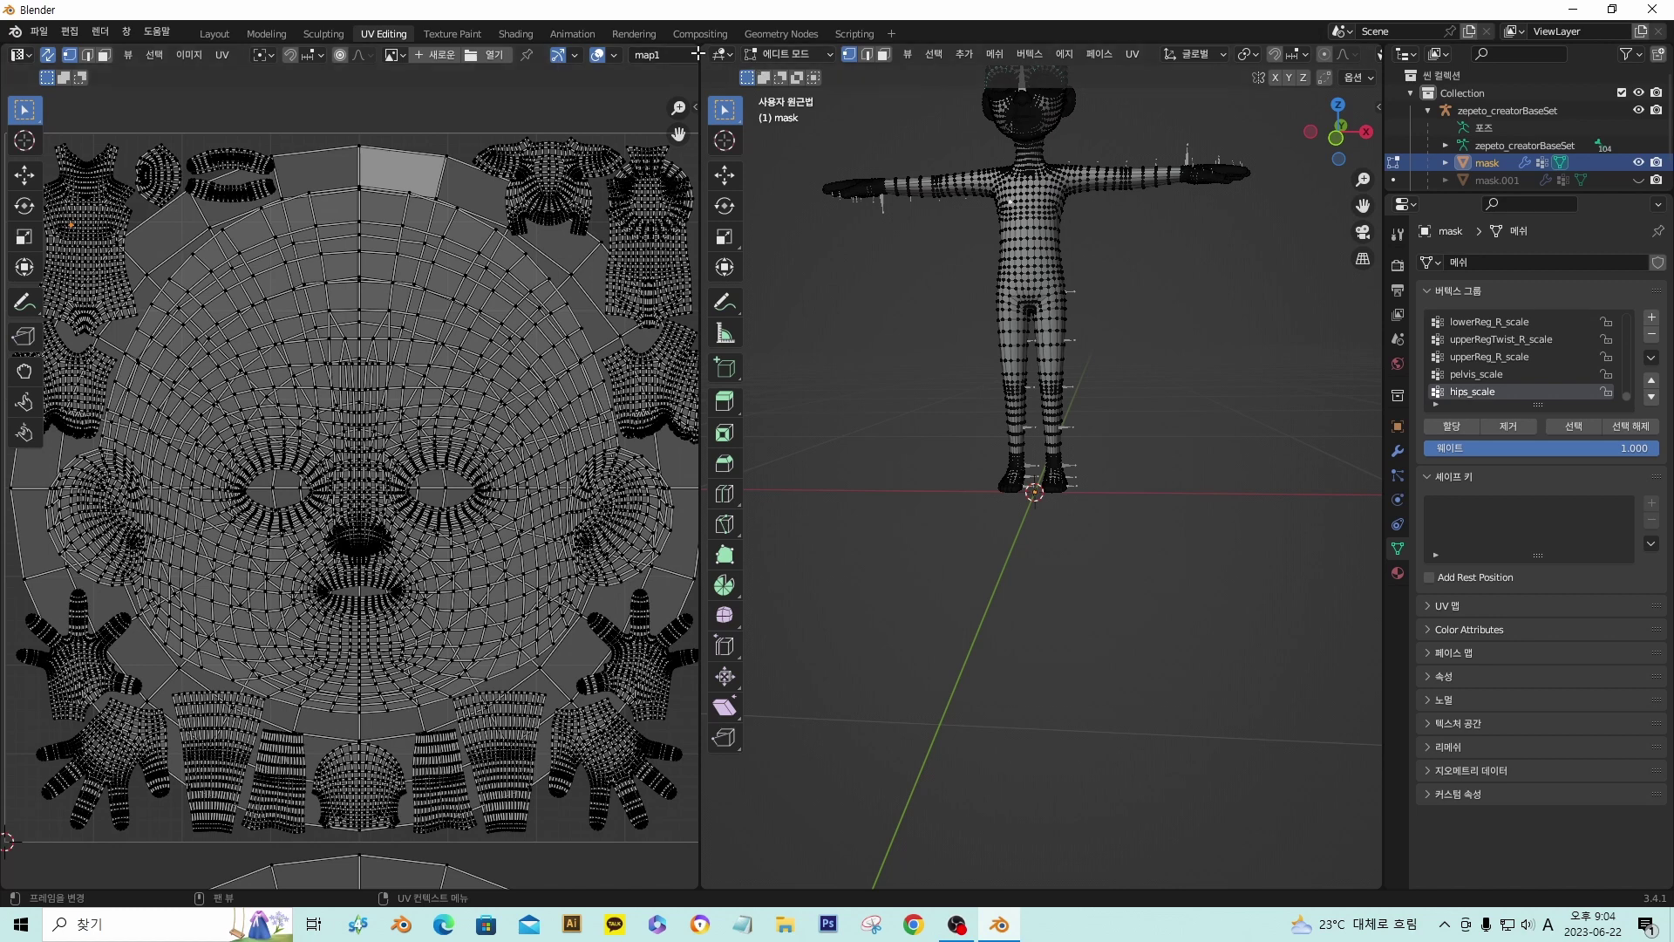
click(217, 34)
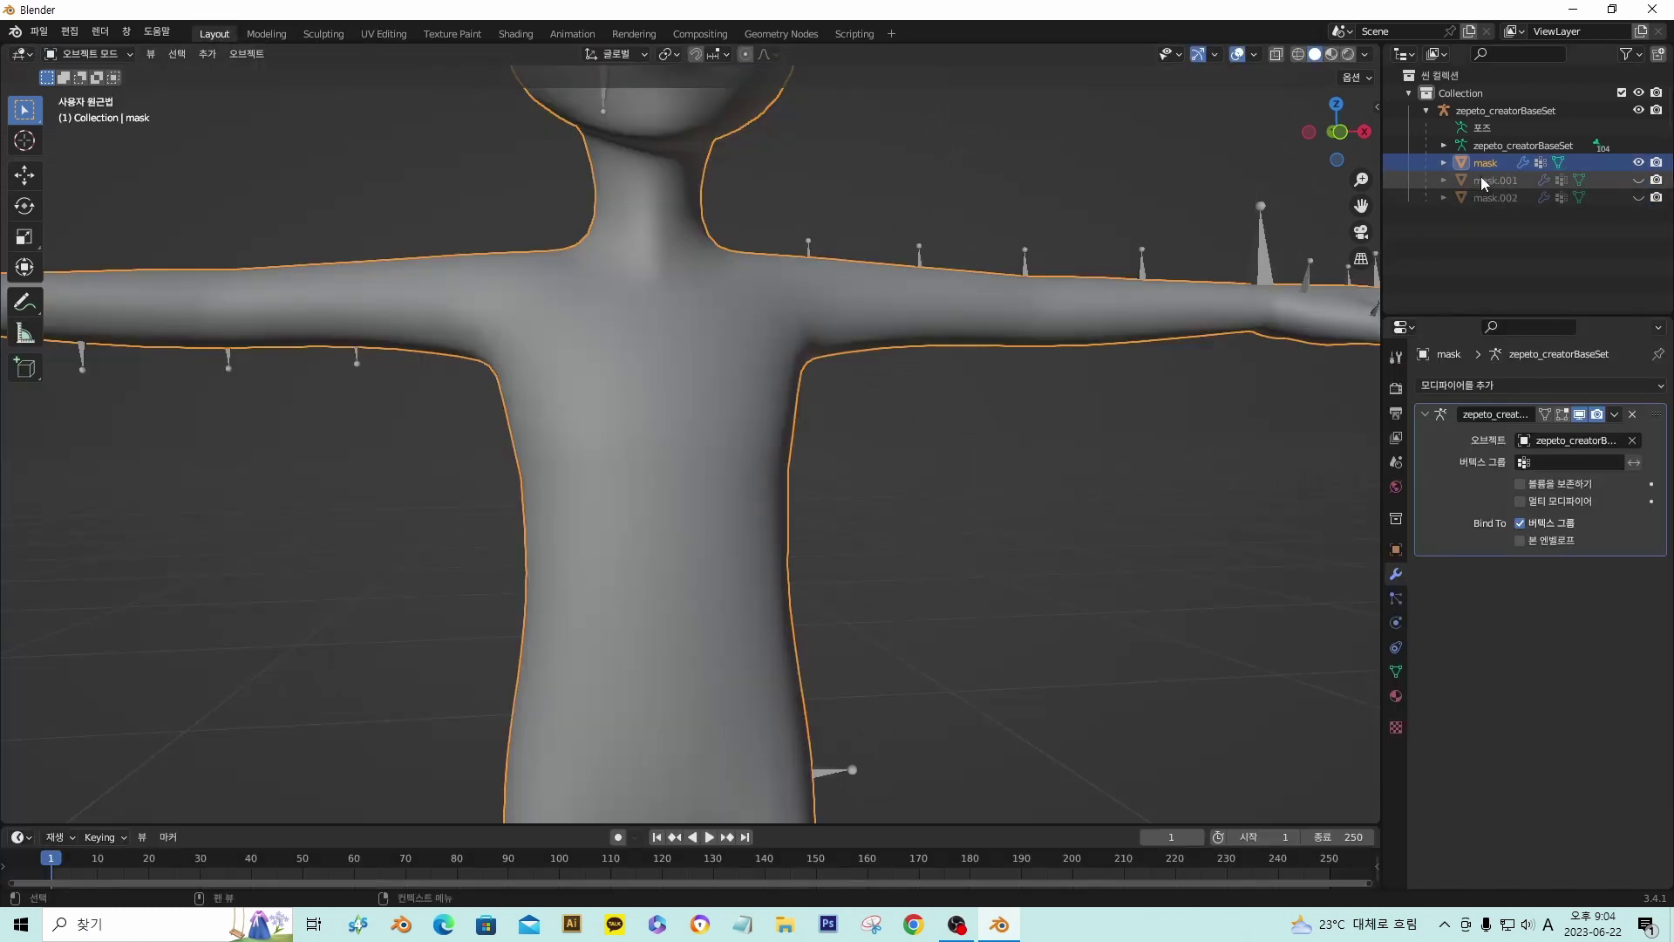
scroll(988, 248, down, 3)
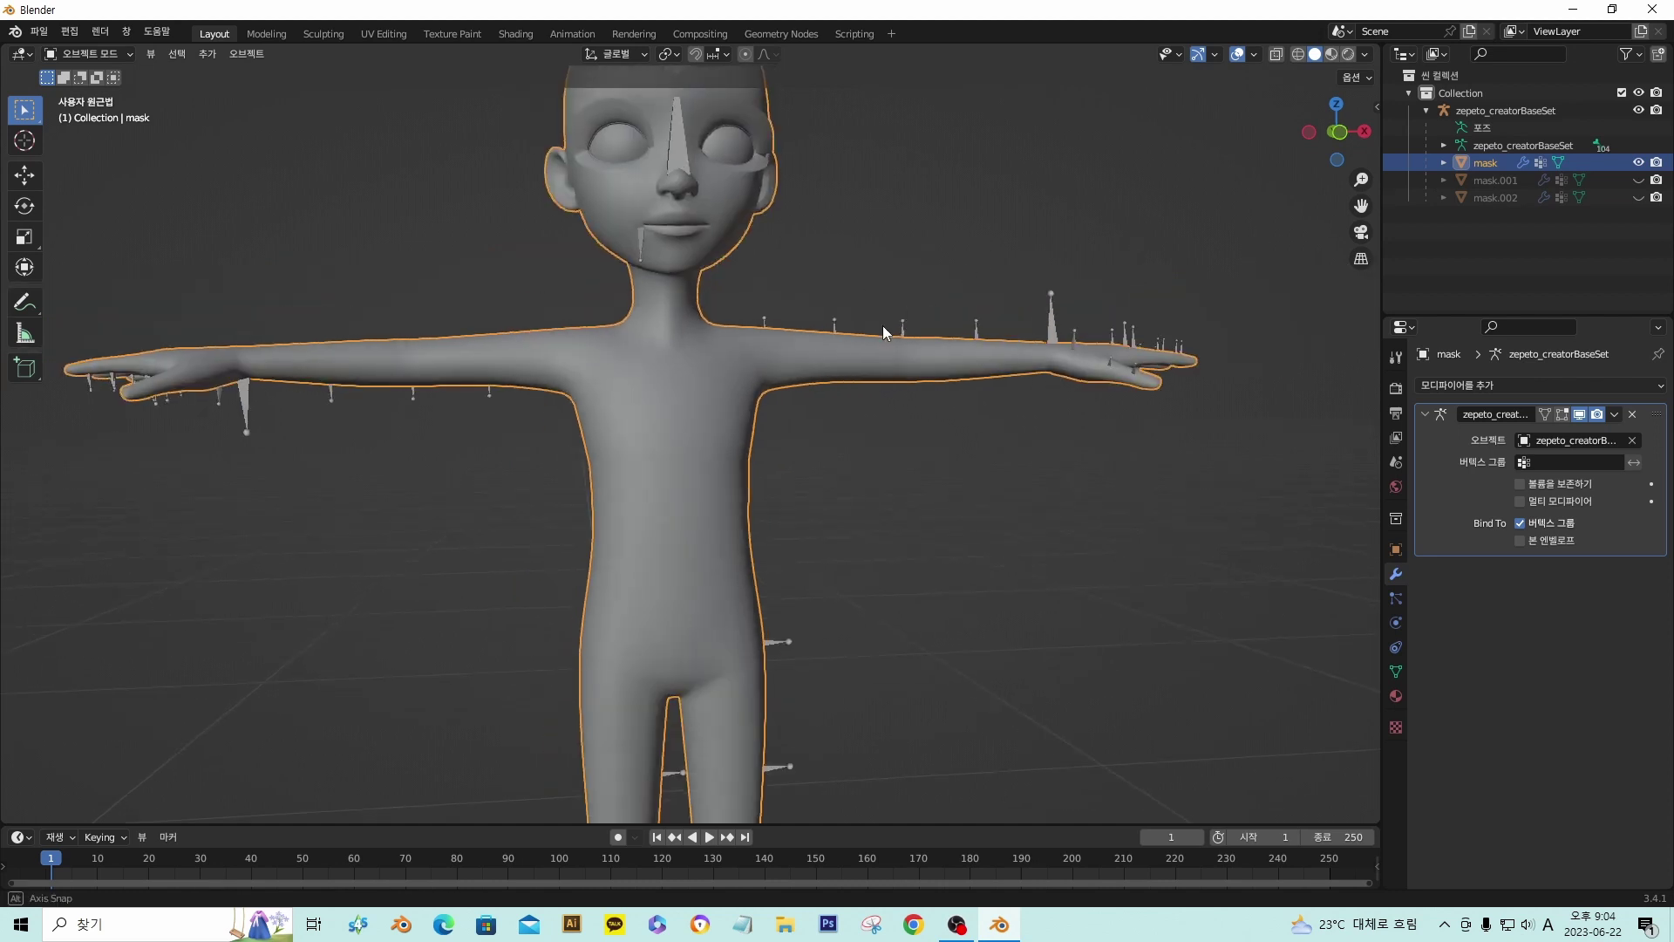
click(1640, 198)
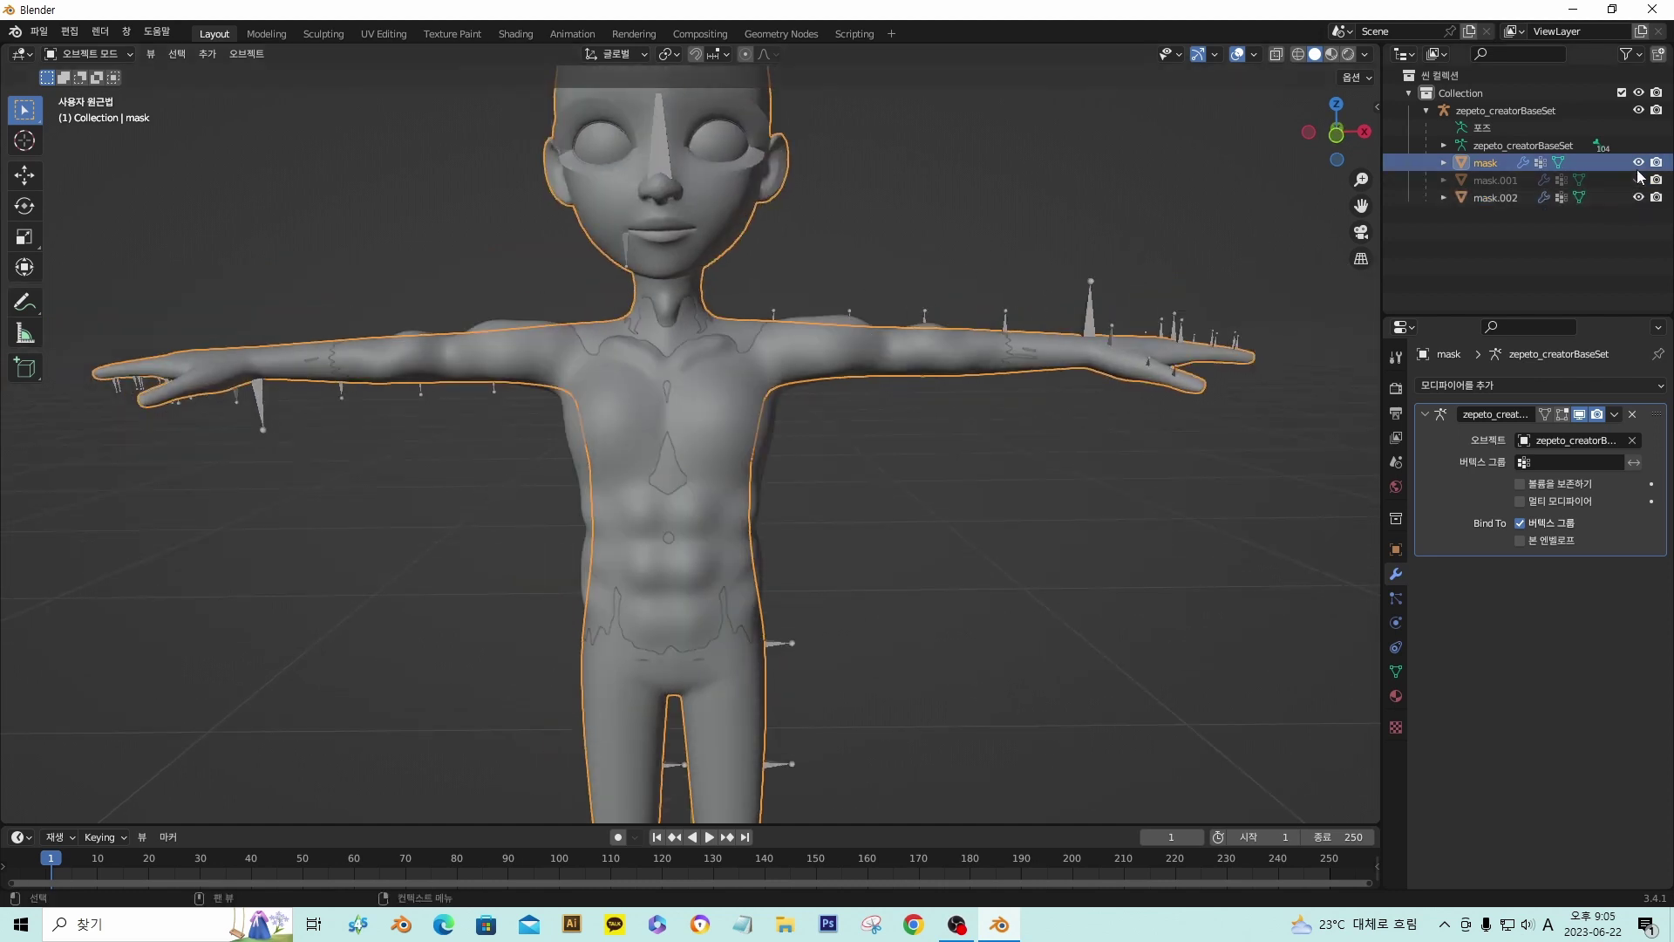
click(1639, 163)
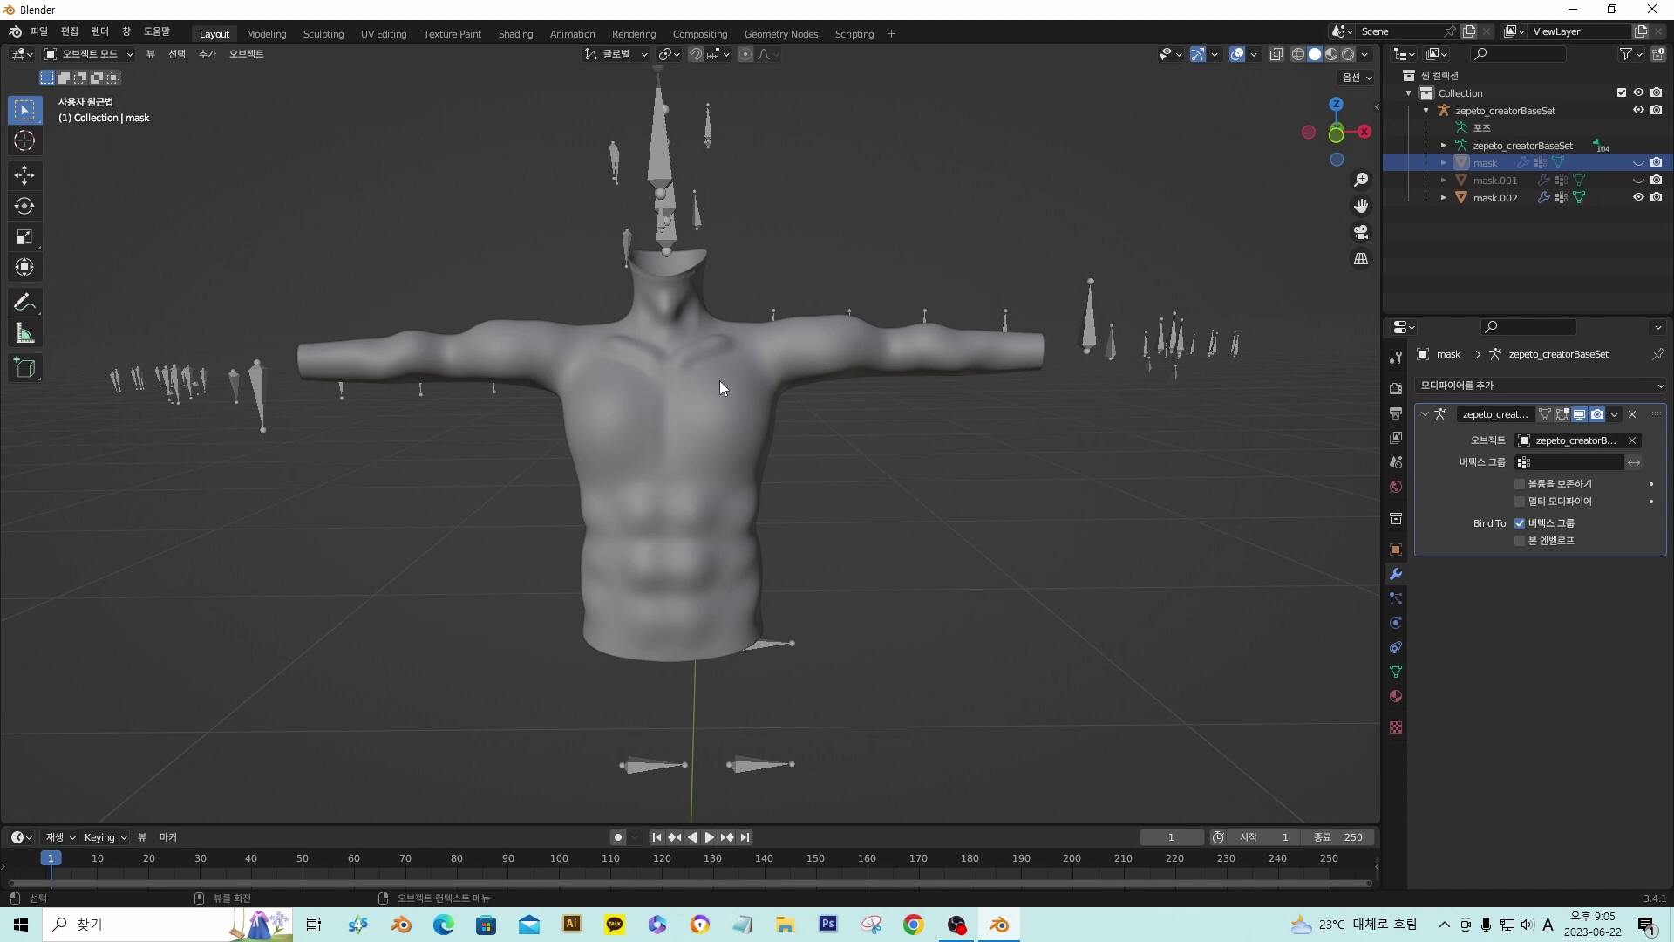
- Open mask.002 in Edit Mode, select its whole mesh and mark all edges as UV seams
click(1463, 200)
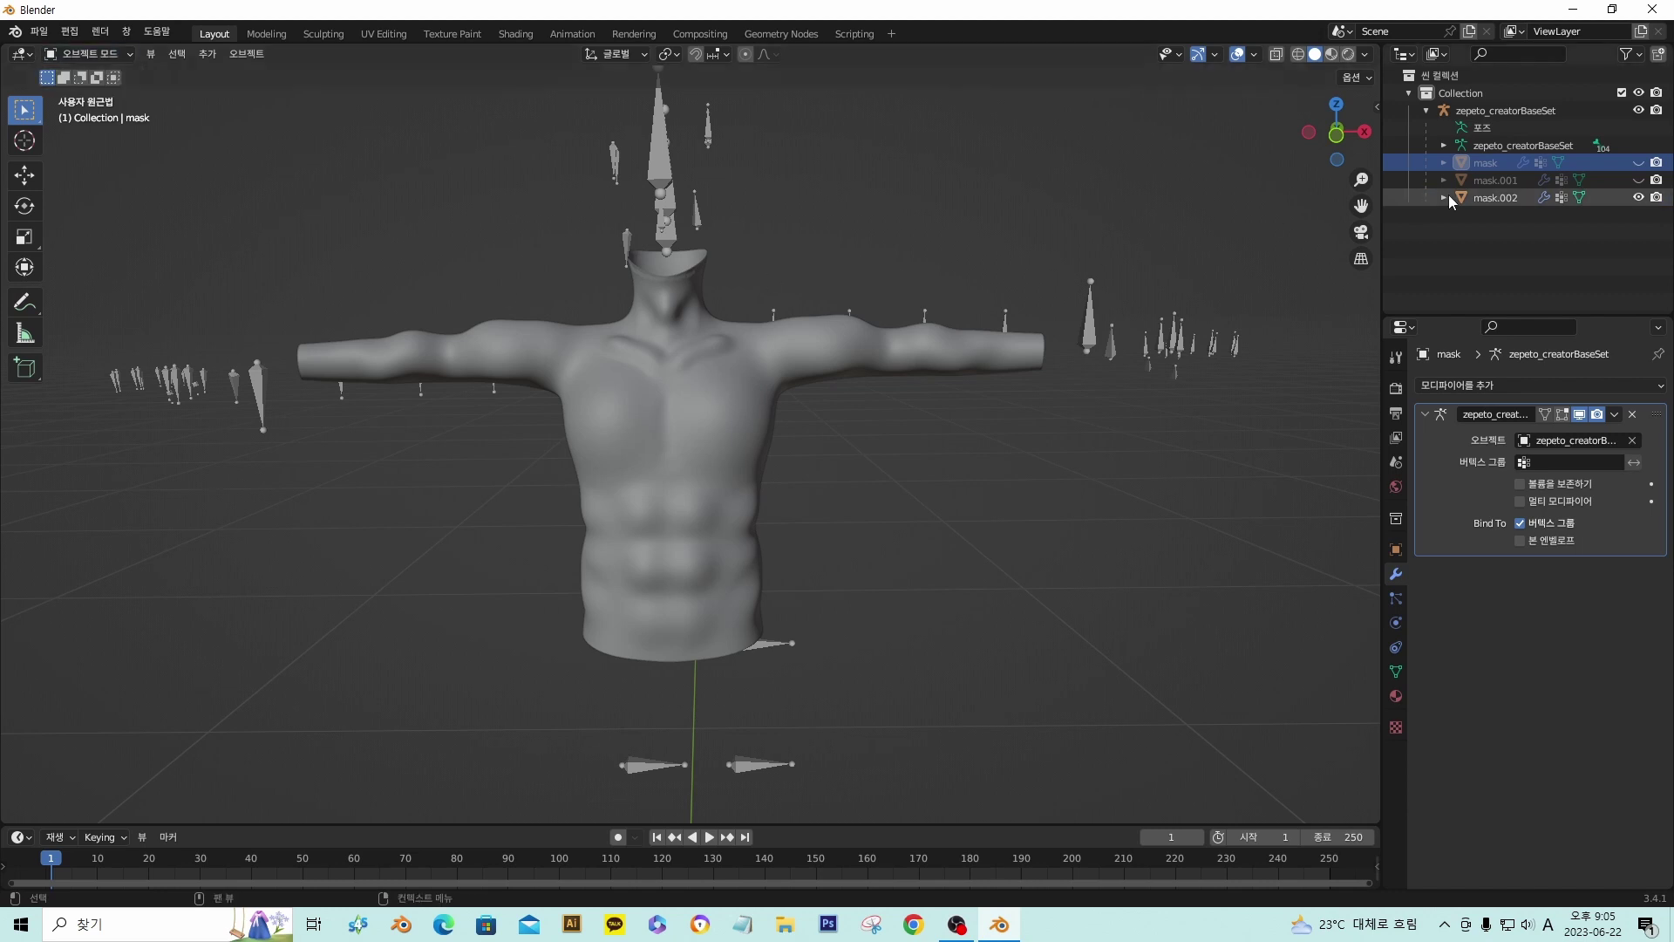
click(87, 54)
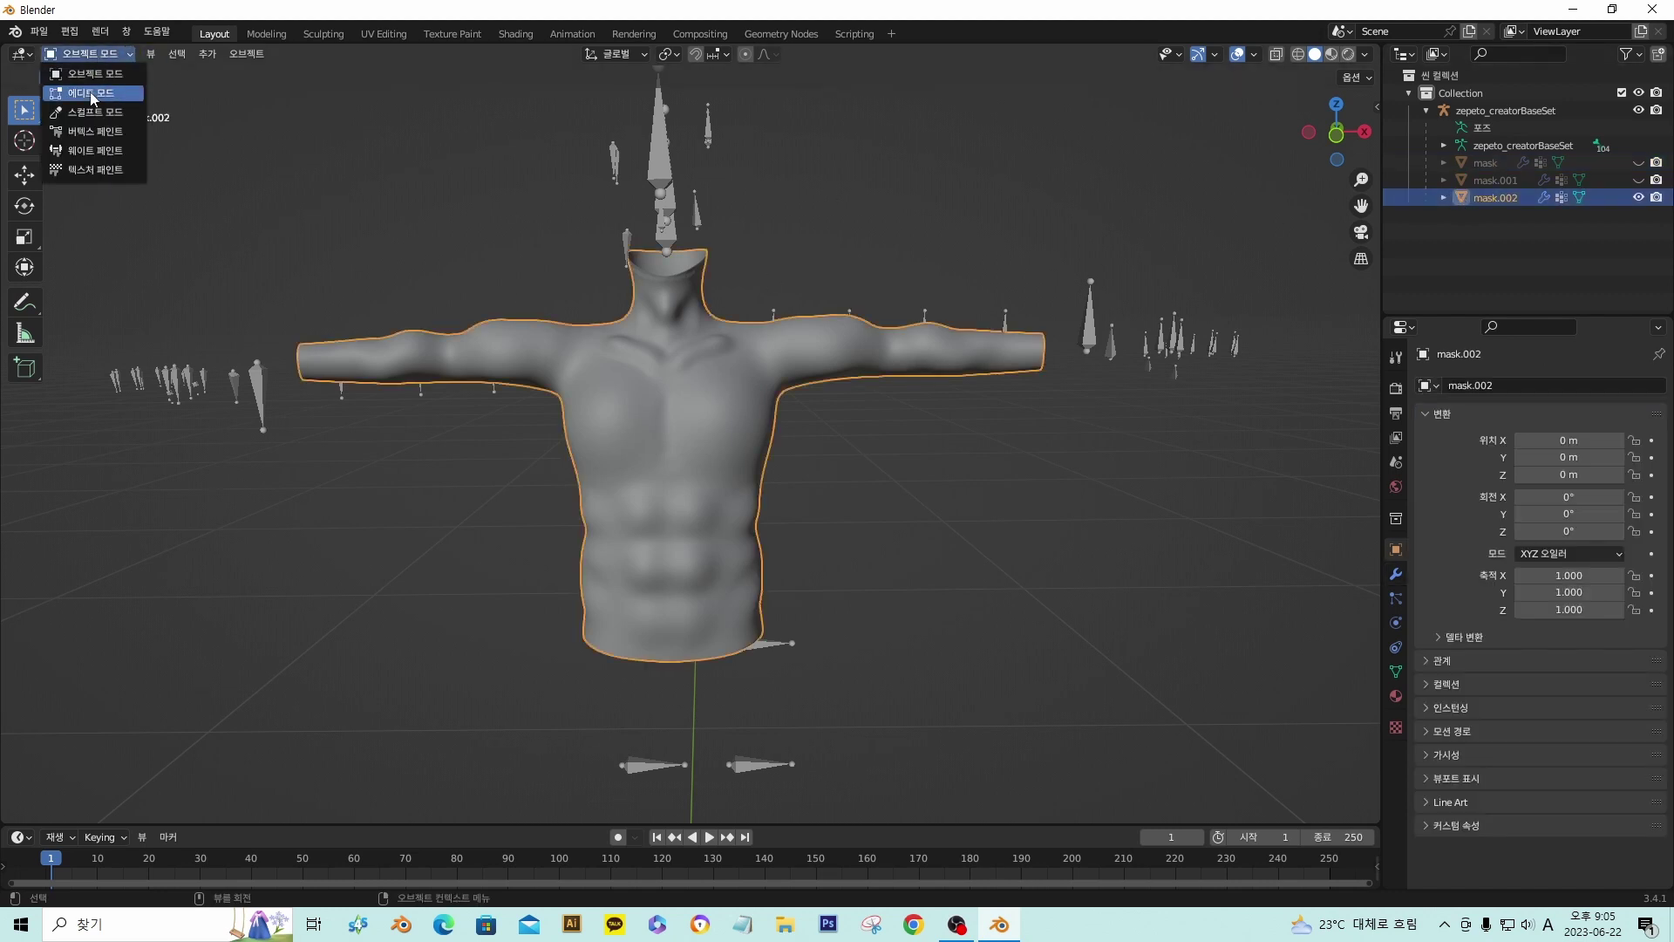
click(87, 95)
key(a)
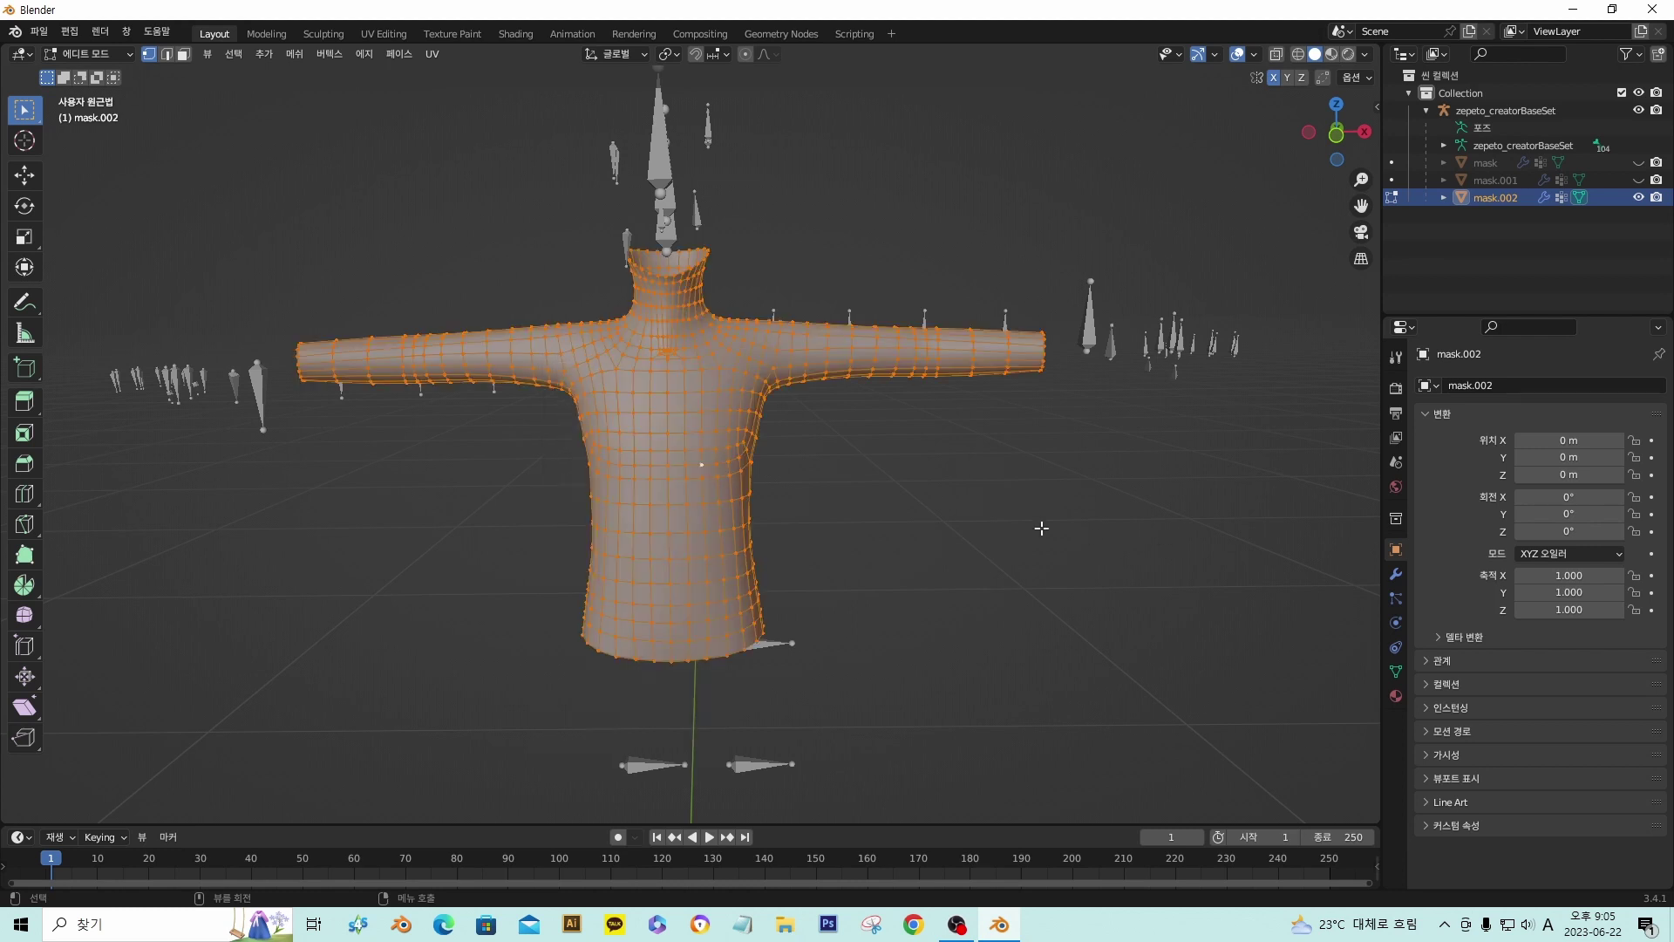
key(u)
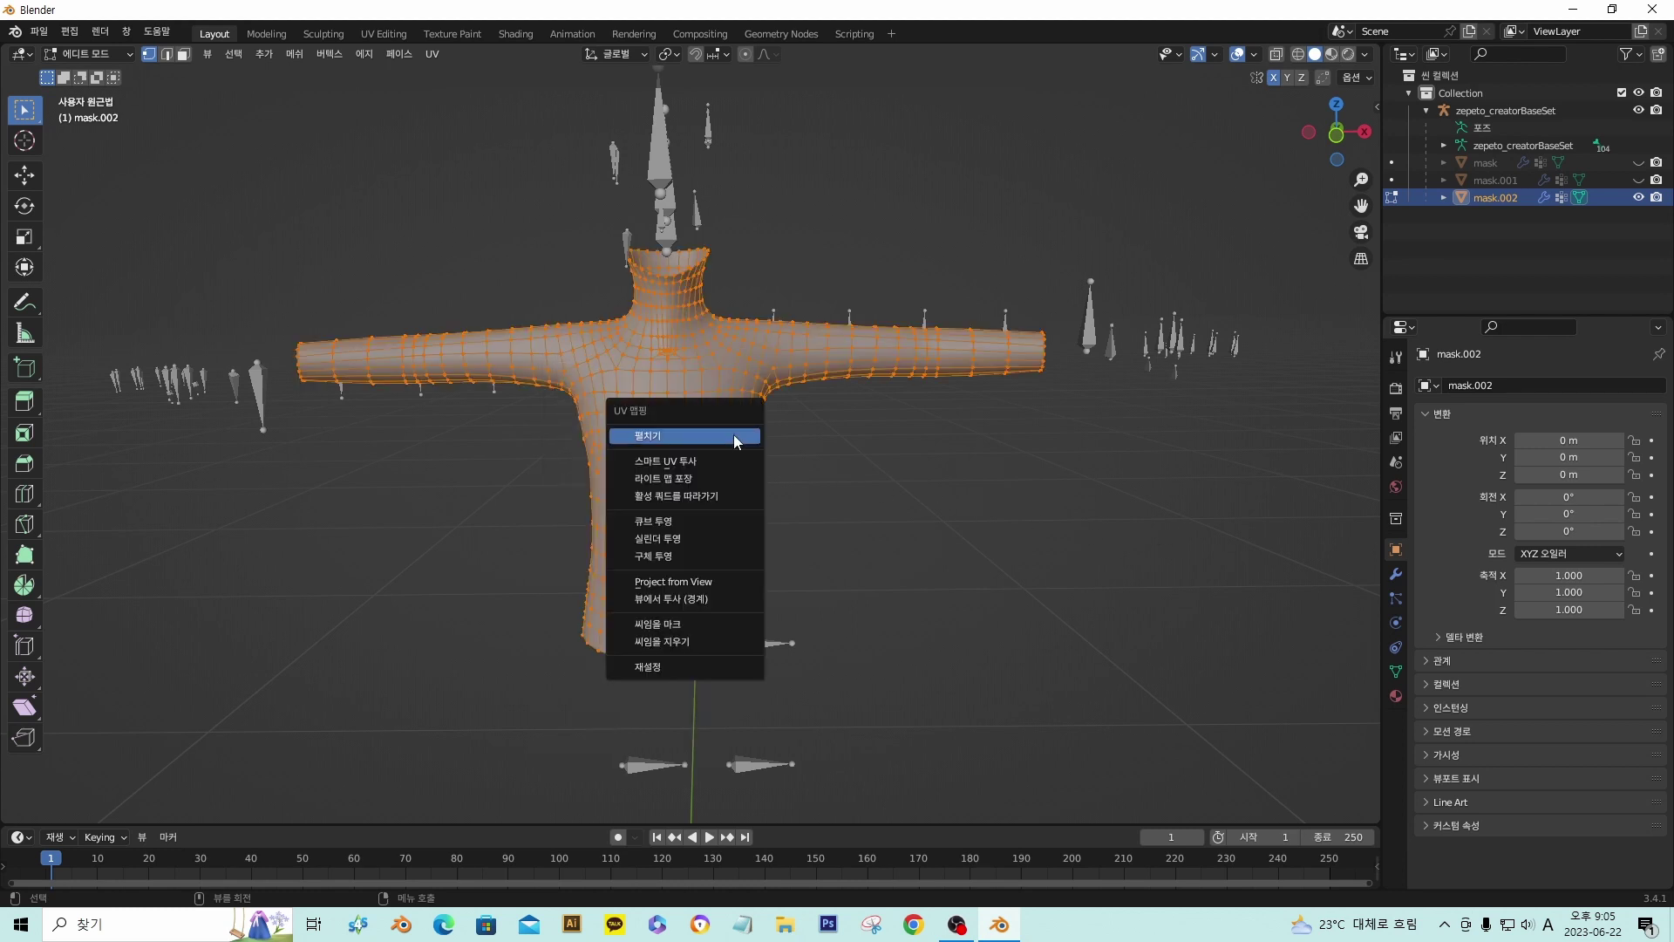
click(716, 624)
middle_drag(796, 462, 660, 367)
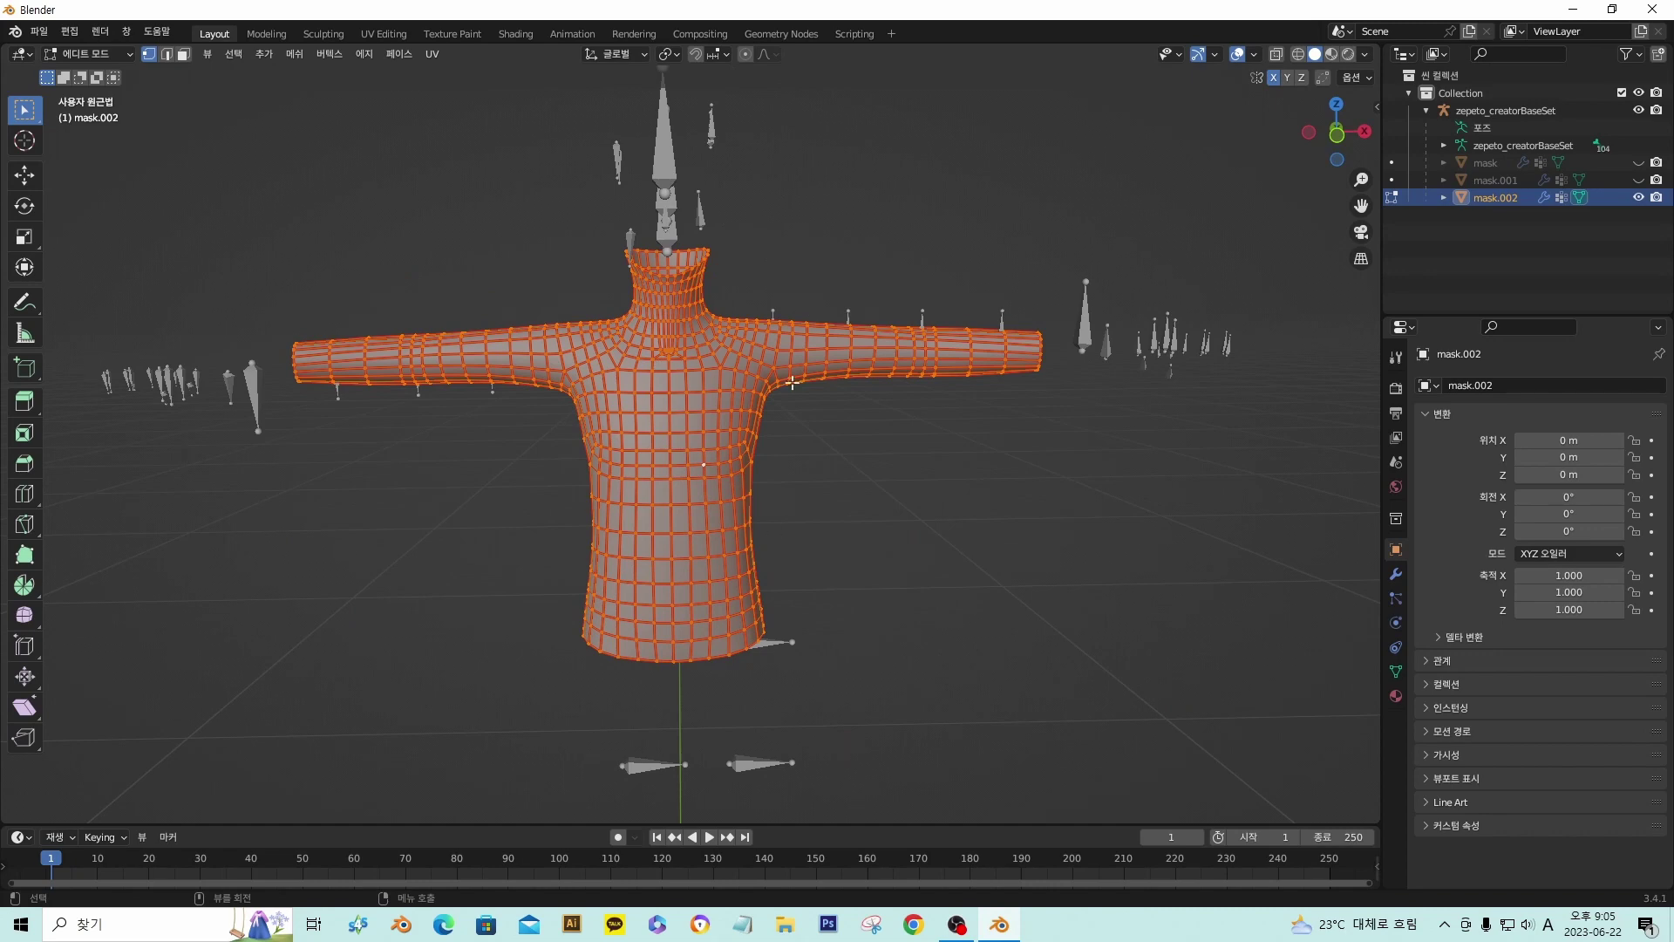
- Return mask.002 to Object Mode and apply its Multires modifier
click(1393, 198)
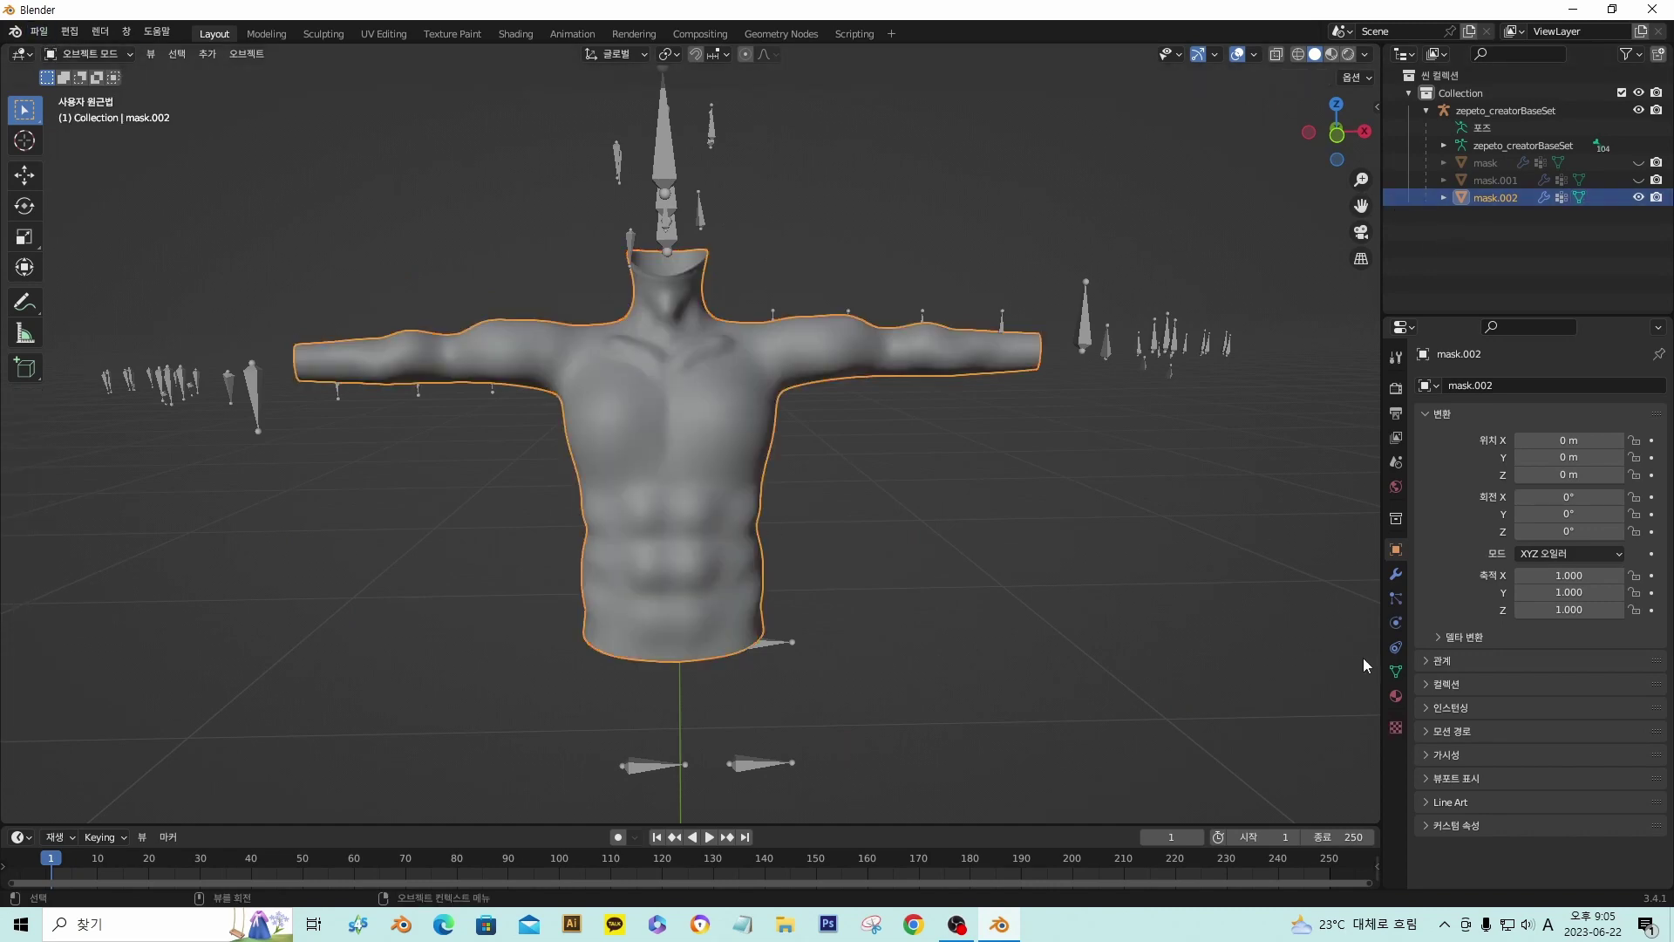
click(1396, 573)
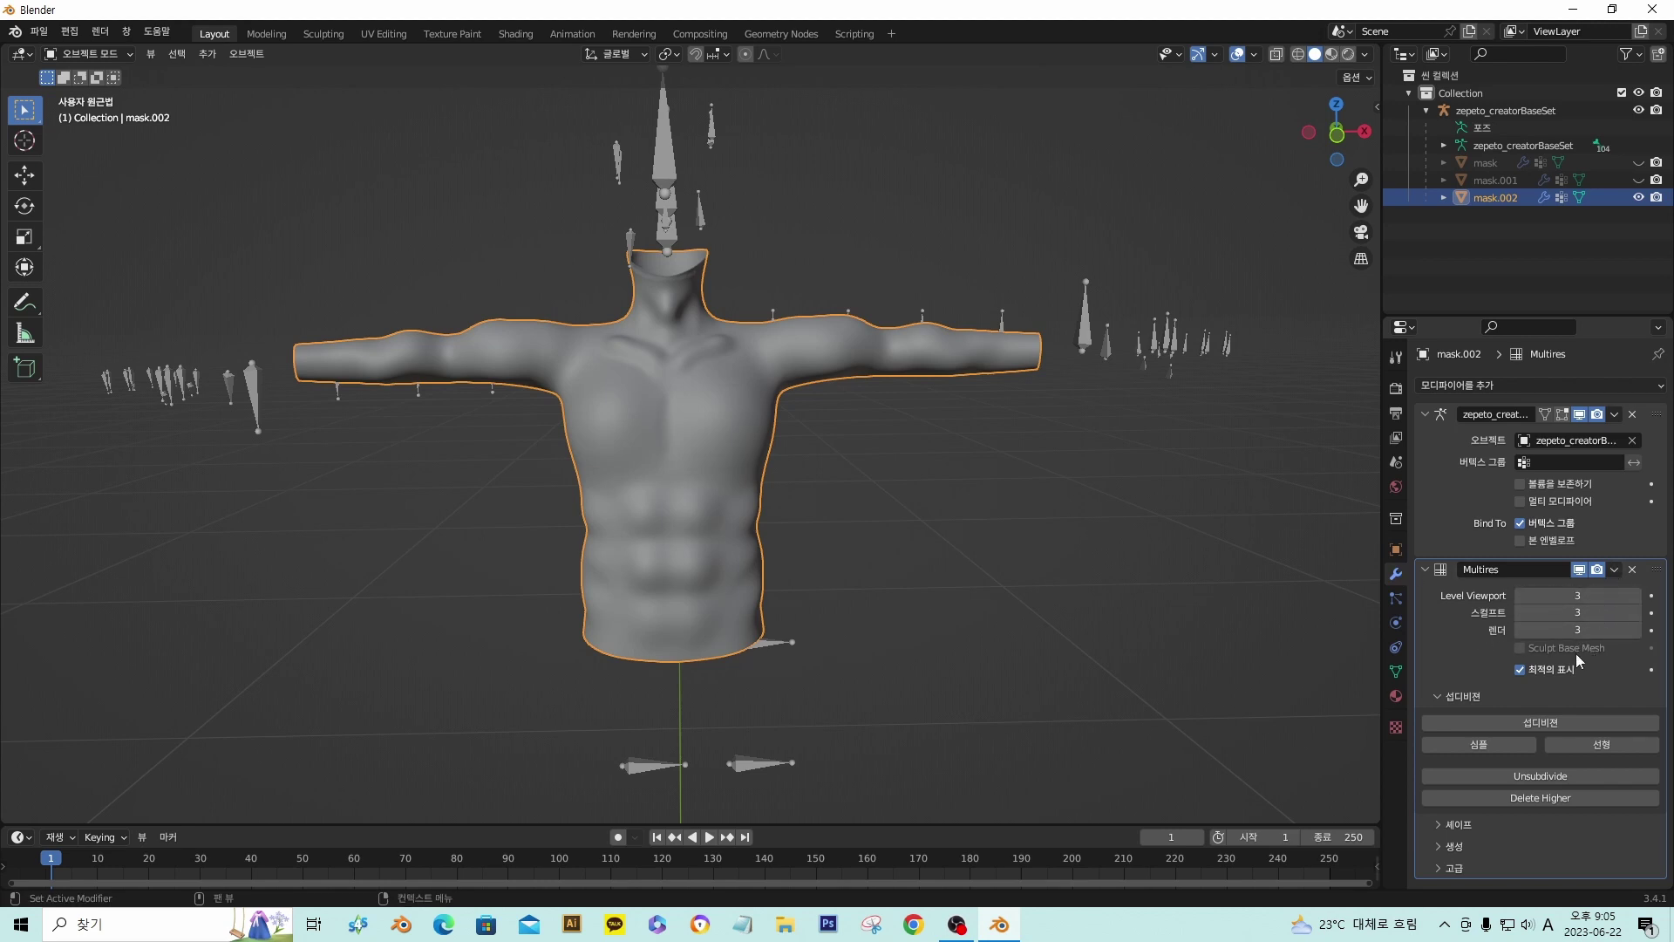
click(1615, 570)
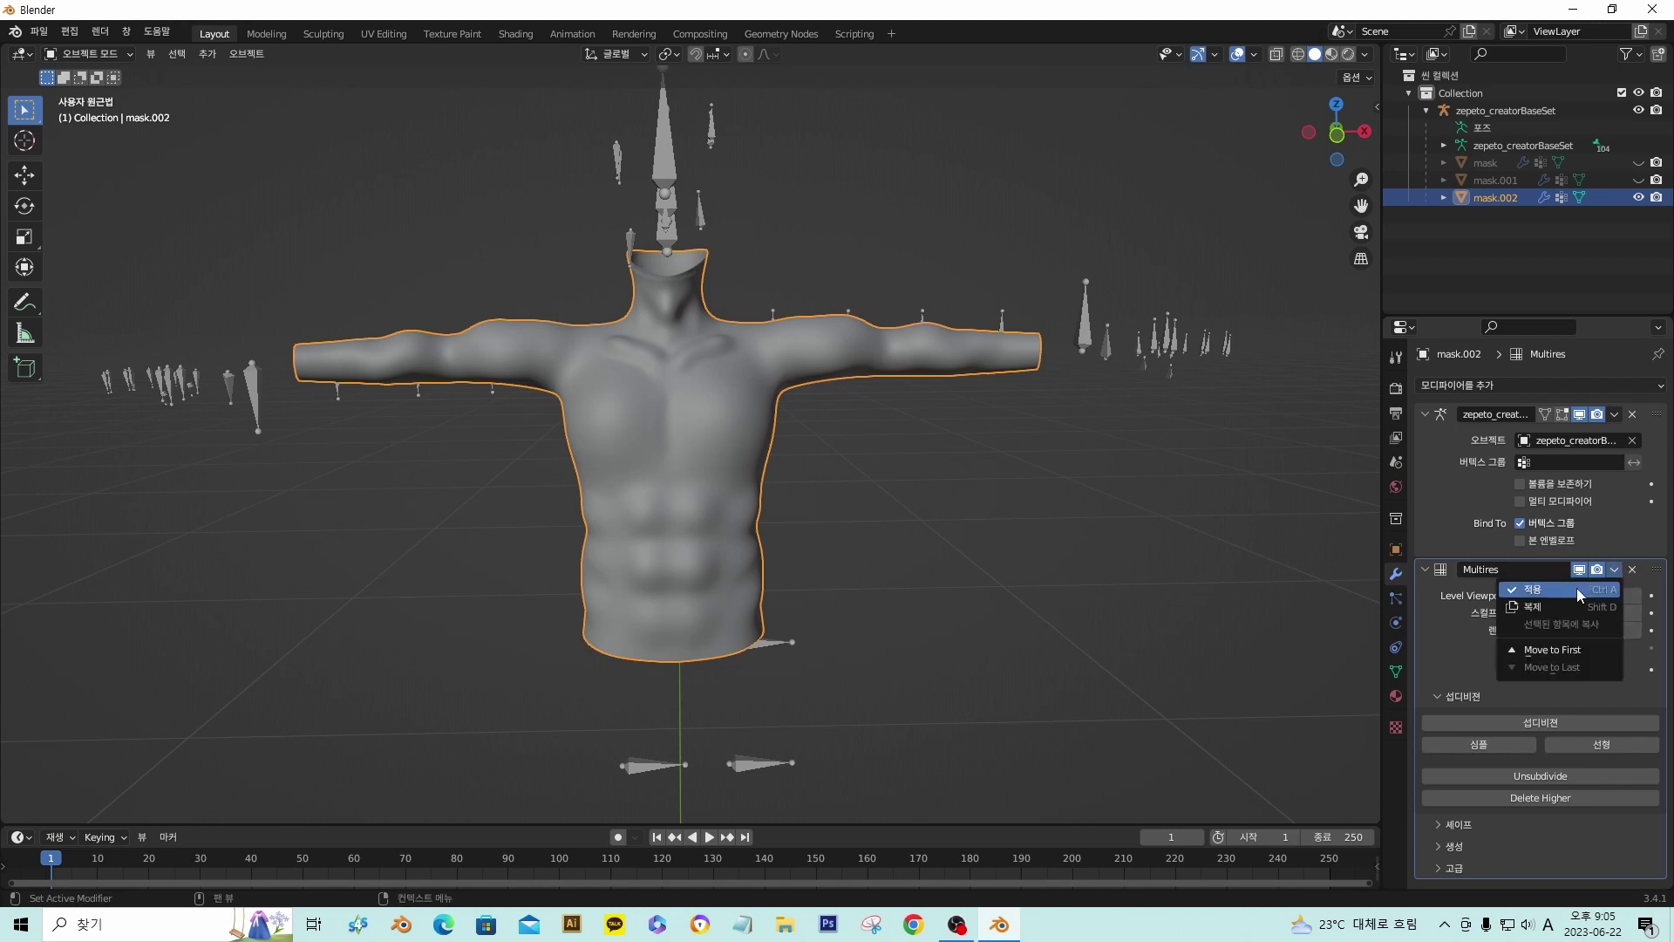
click(1577, 588)
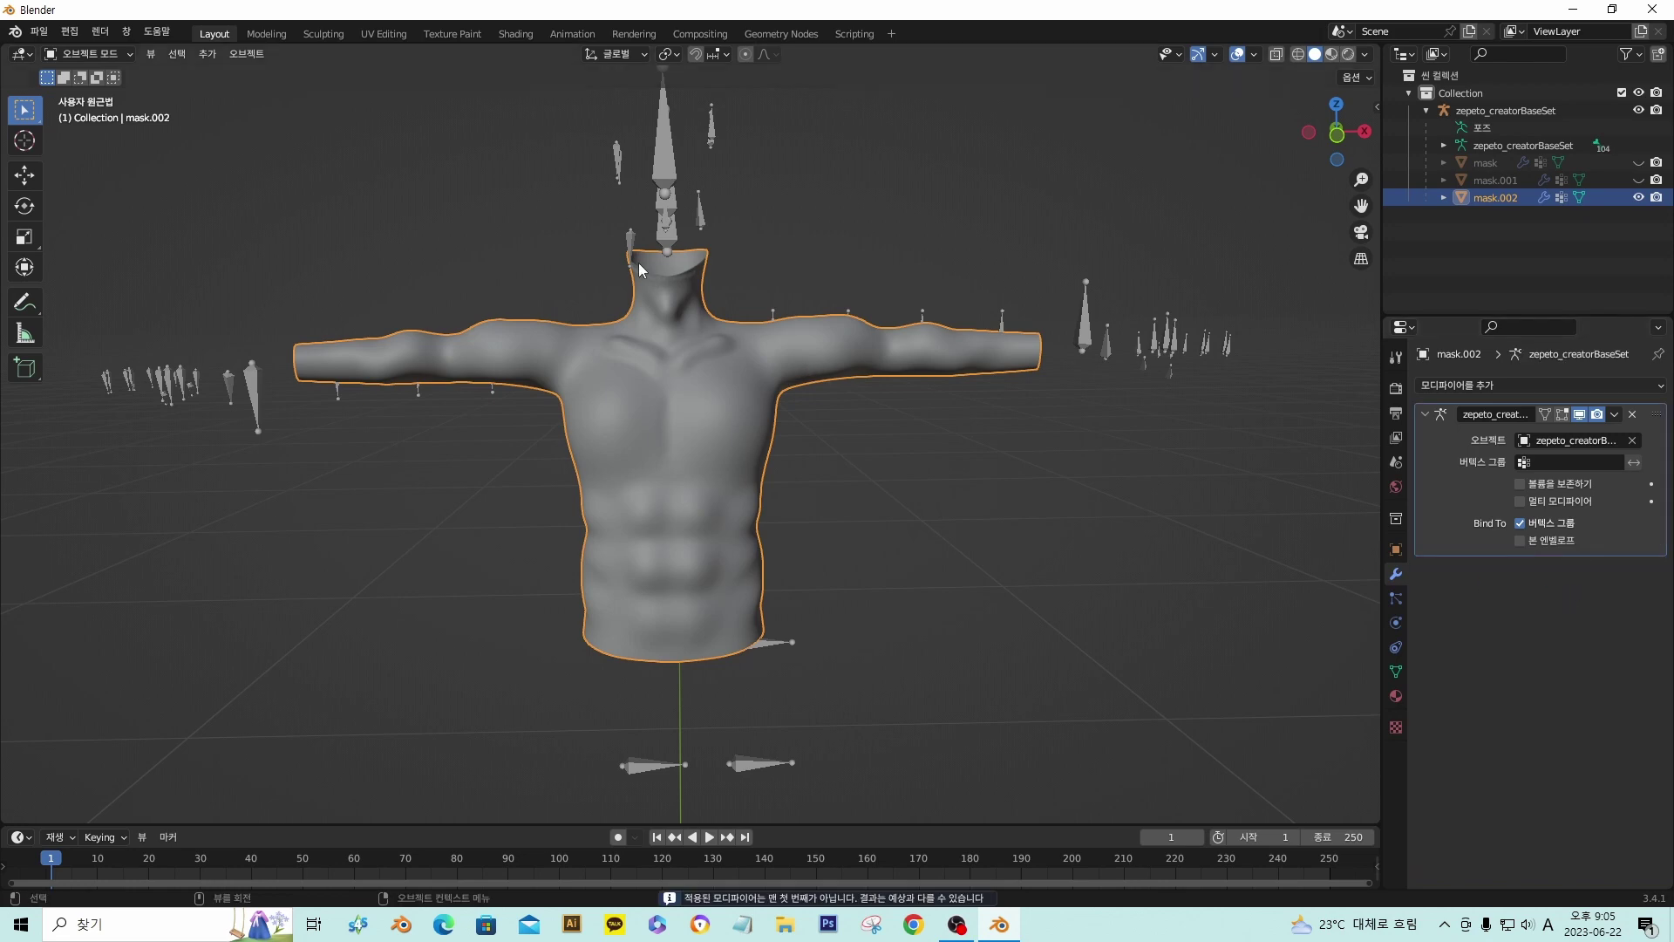
- Reopen mask.002 in Edit Mode, clear the selection and inspect the seam grid on the dense torso mesh
key(Tab)
scroll(657, 353, up, 5)
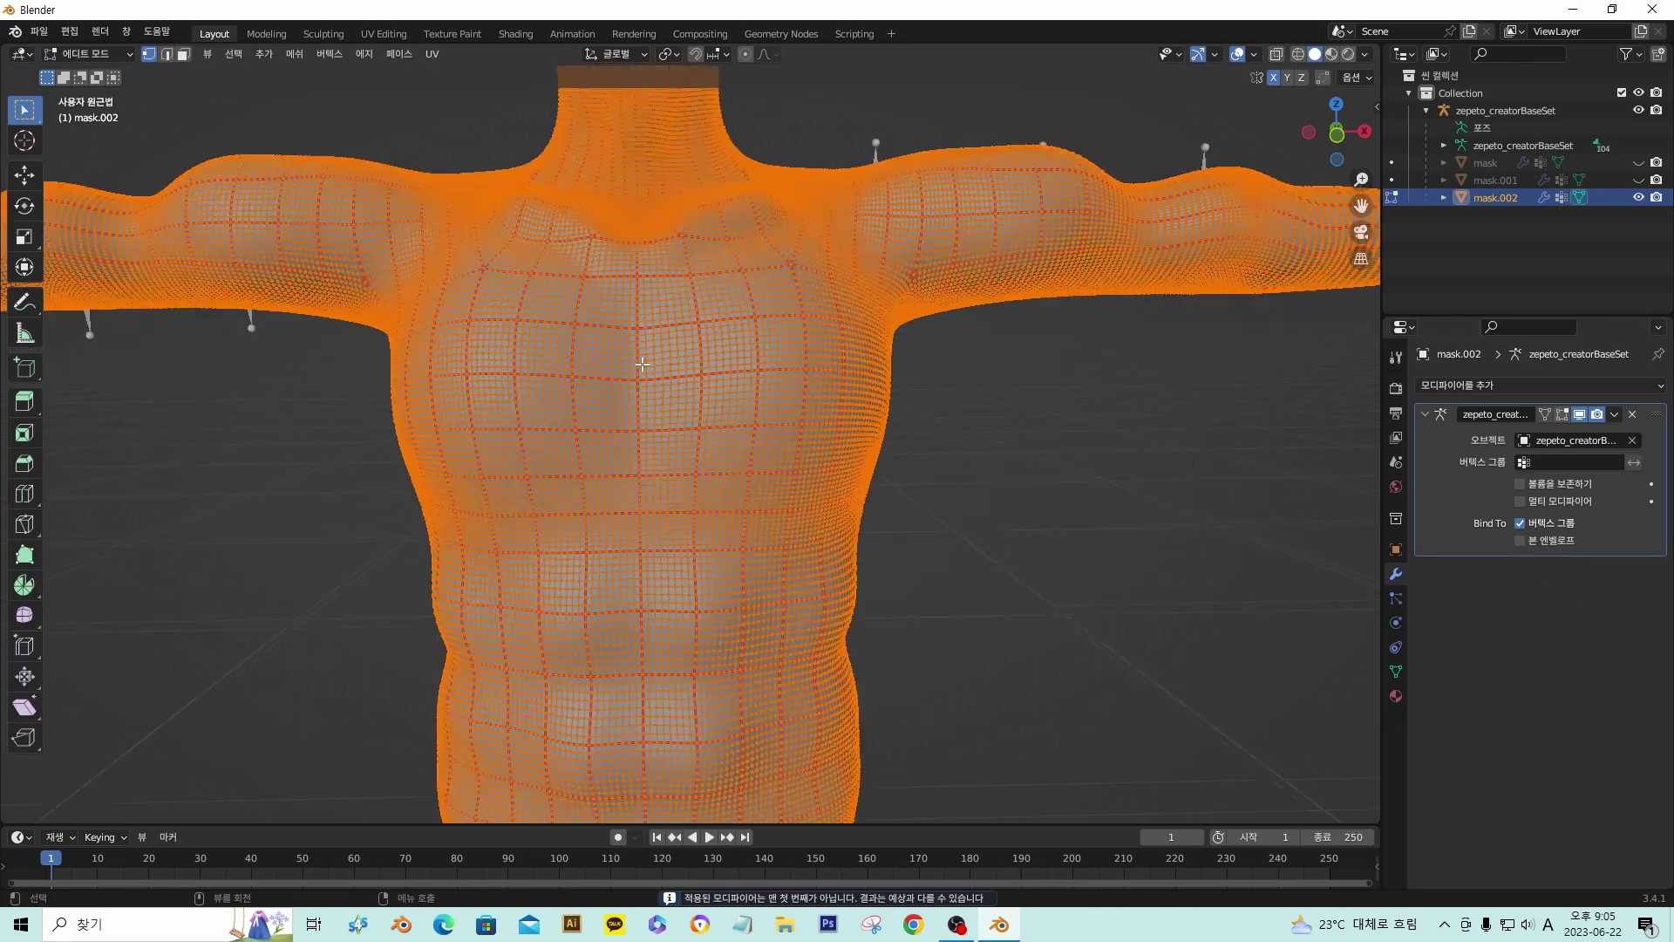
middle_drag(650, 362, 769, 340)
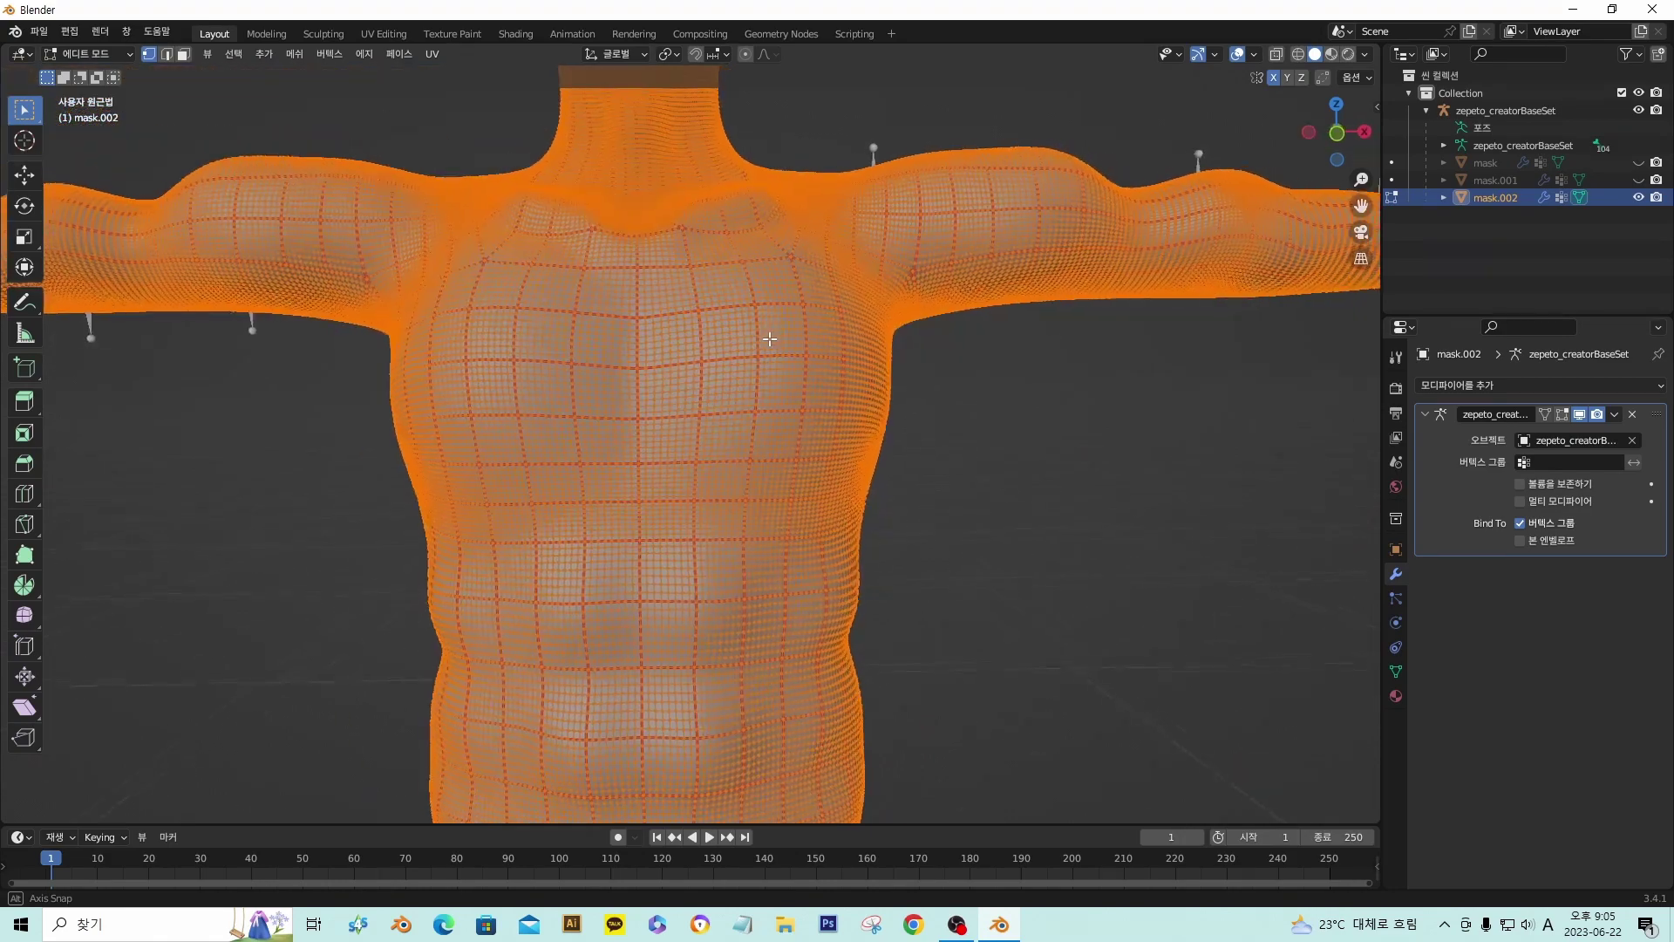
scroll(947, 319, down, 4)
key(alt+a)
scroll(770, 422, up, 5)
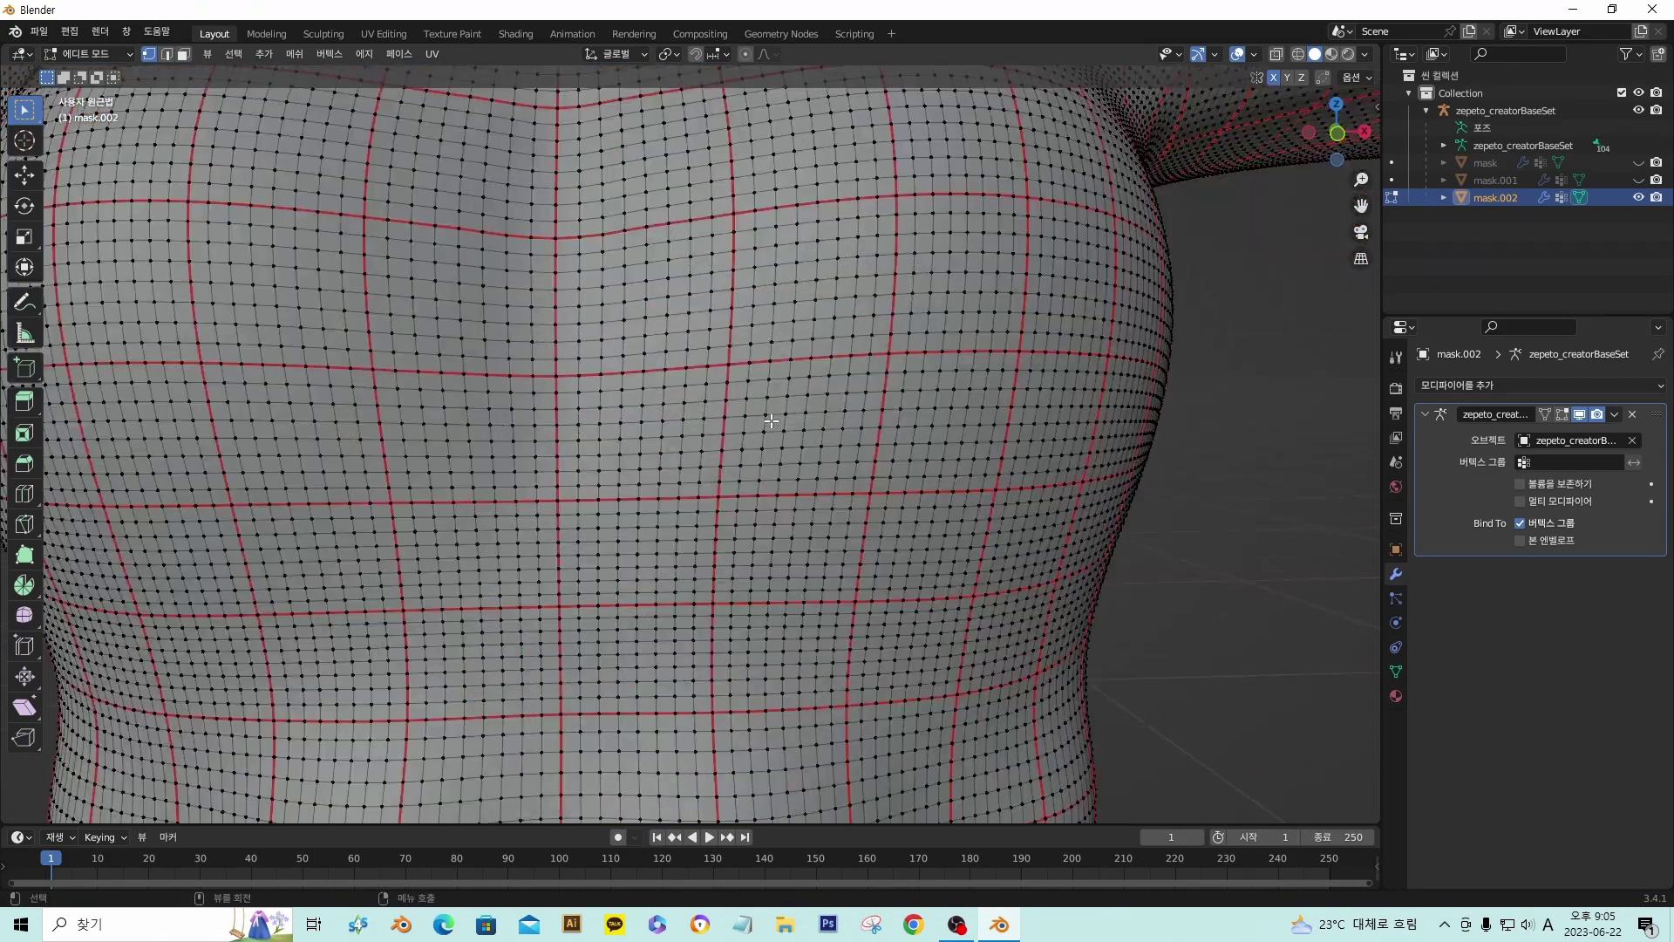
scroll(771, 421, down, 5)
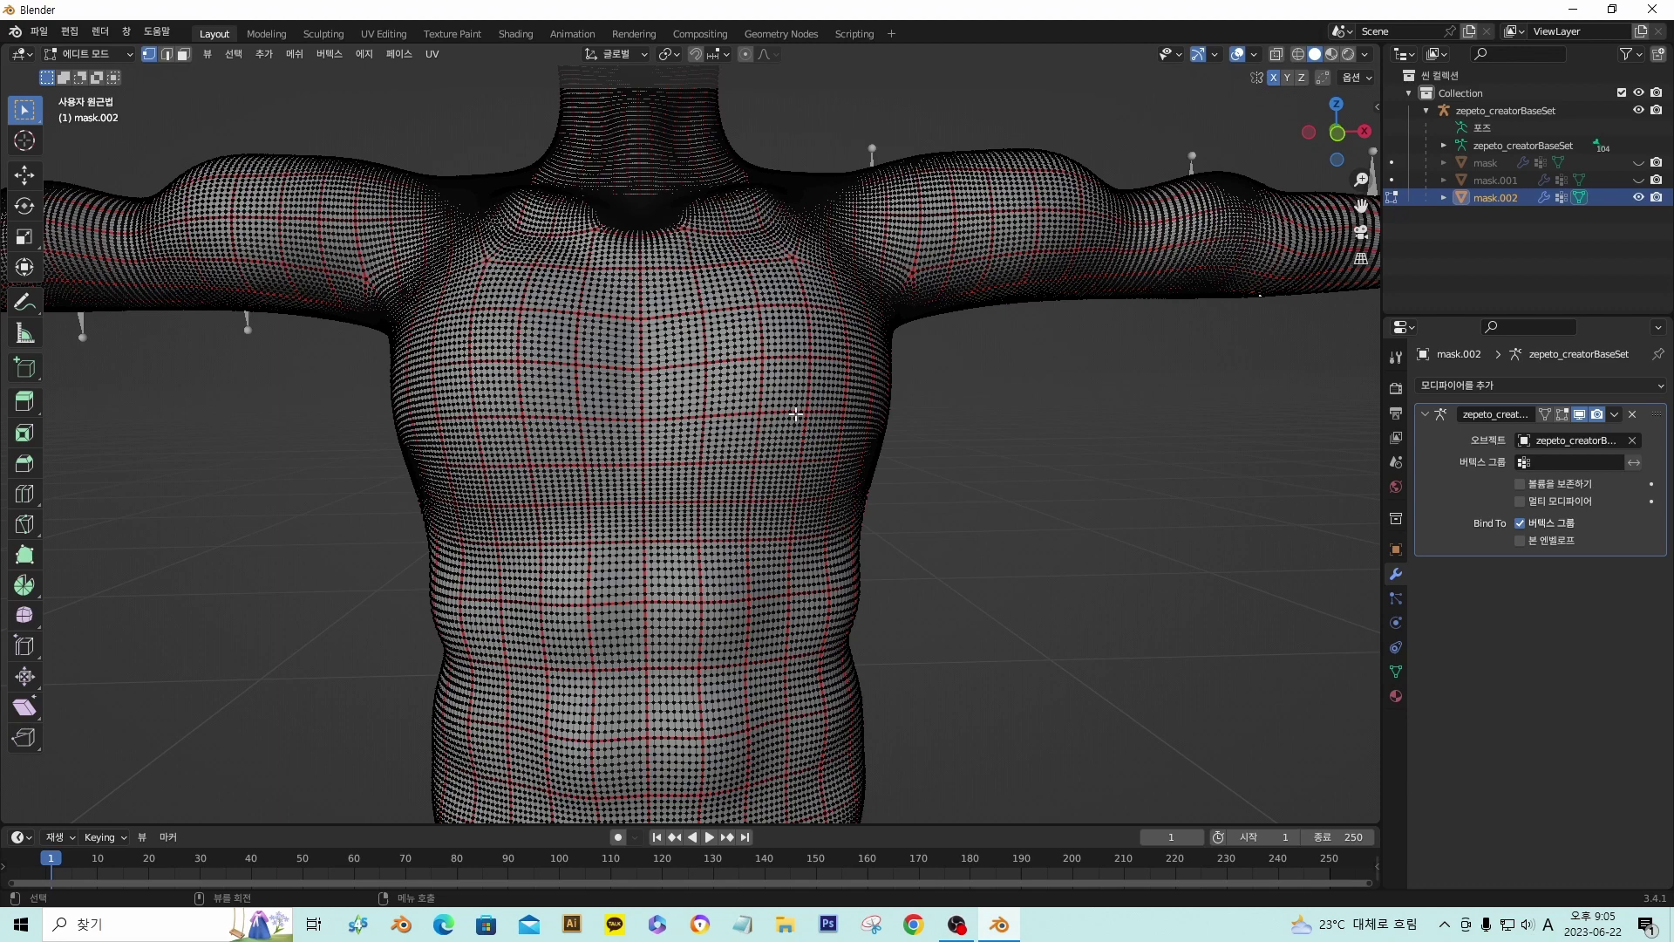
- Select several vertical and horizontal edge loops lying between the seam lines across the chest and dissolve their edges
alt+click(733, 393)
key(ctrl+z)
alt+click(725, 393)
key(ctrl+z)
alt+click(733, 395)
scroll(743, 394, up, 5)
scroll(748, 394, down, 3)
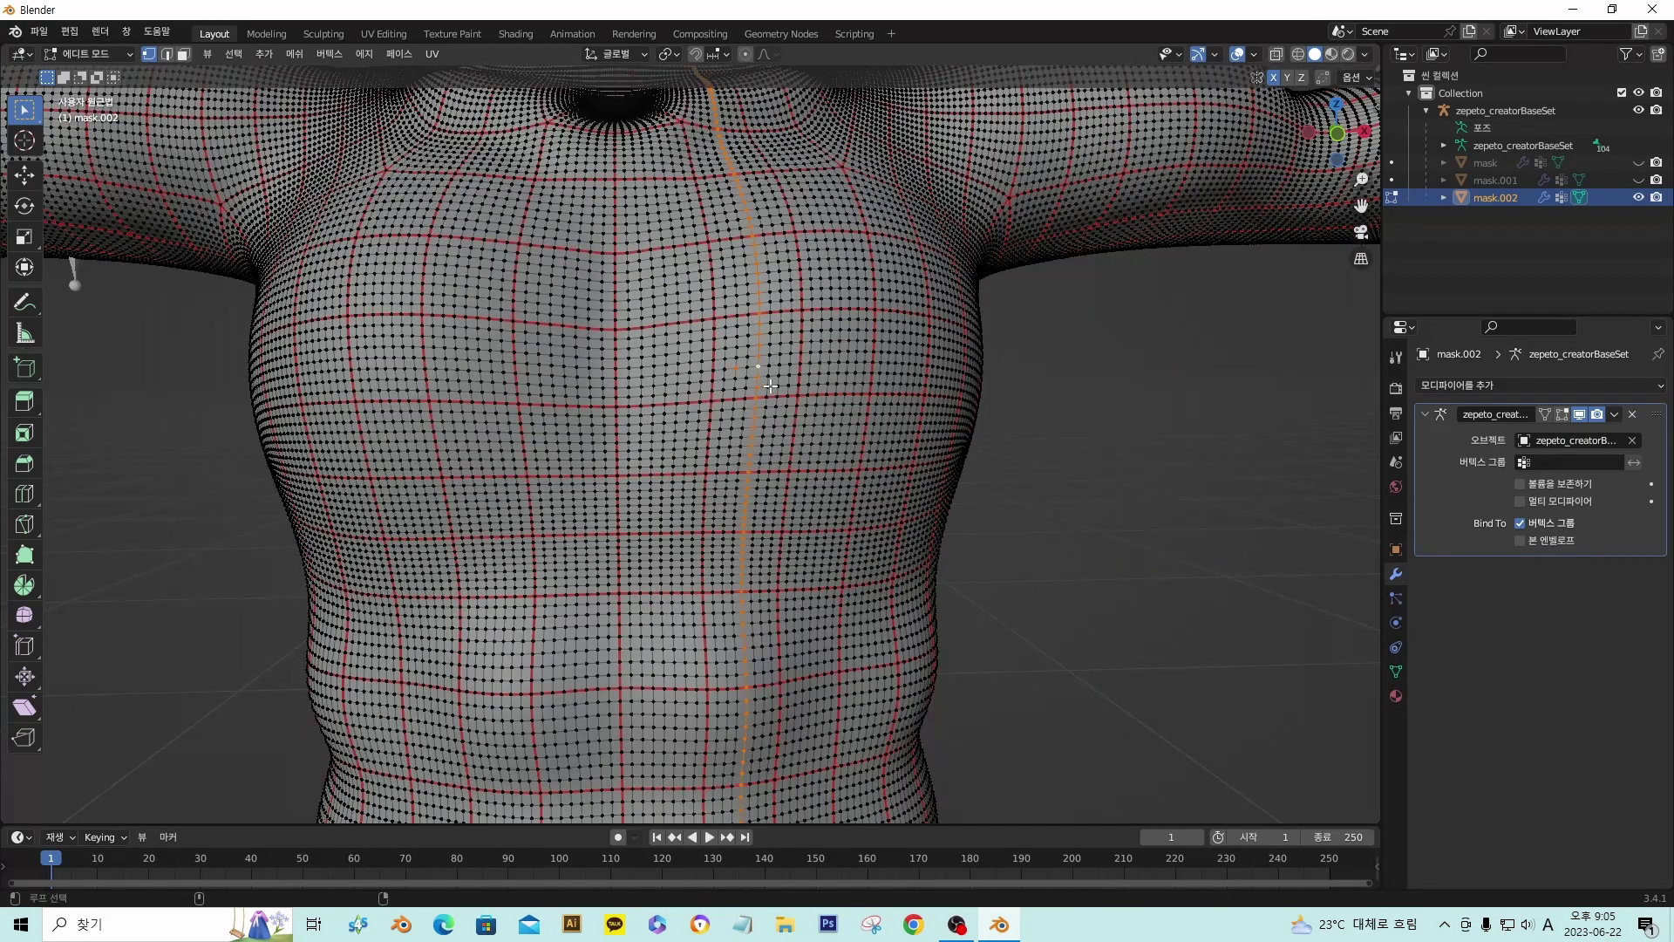
alt+shift+click(781, 370)
alt+shift+click(727, 370)
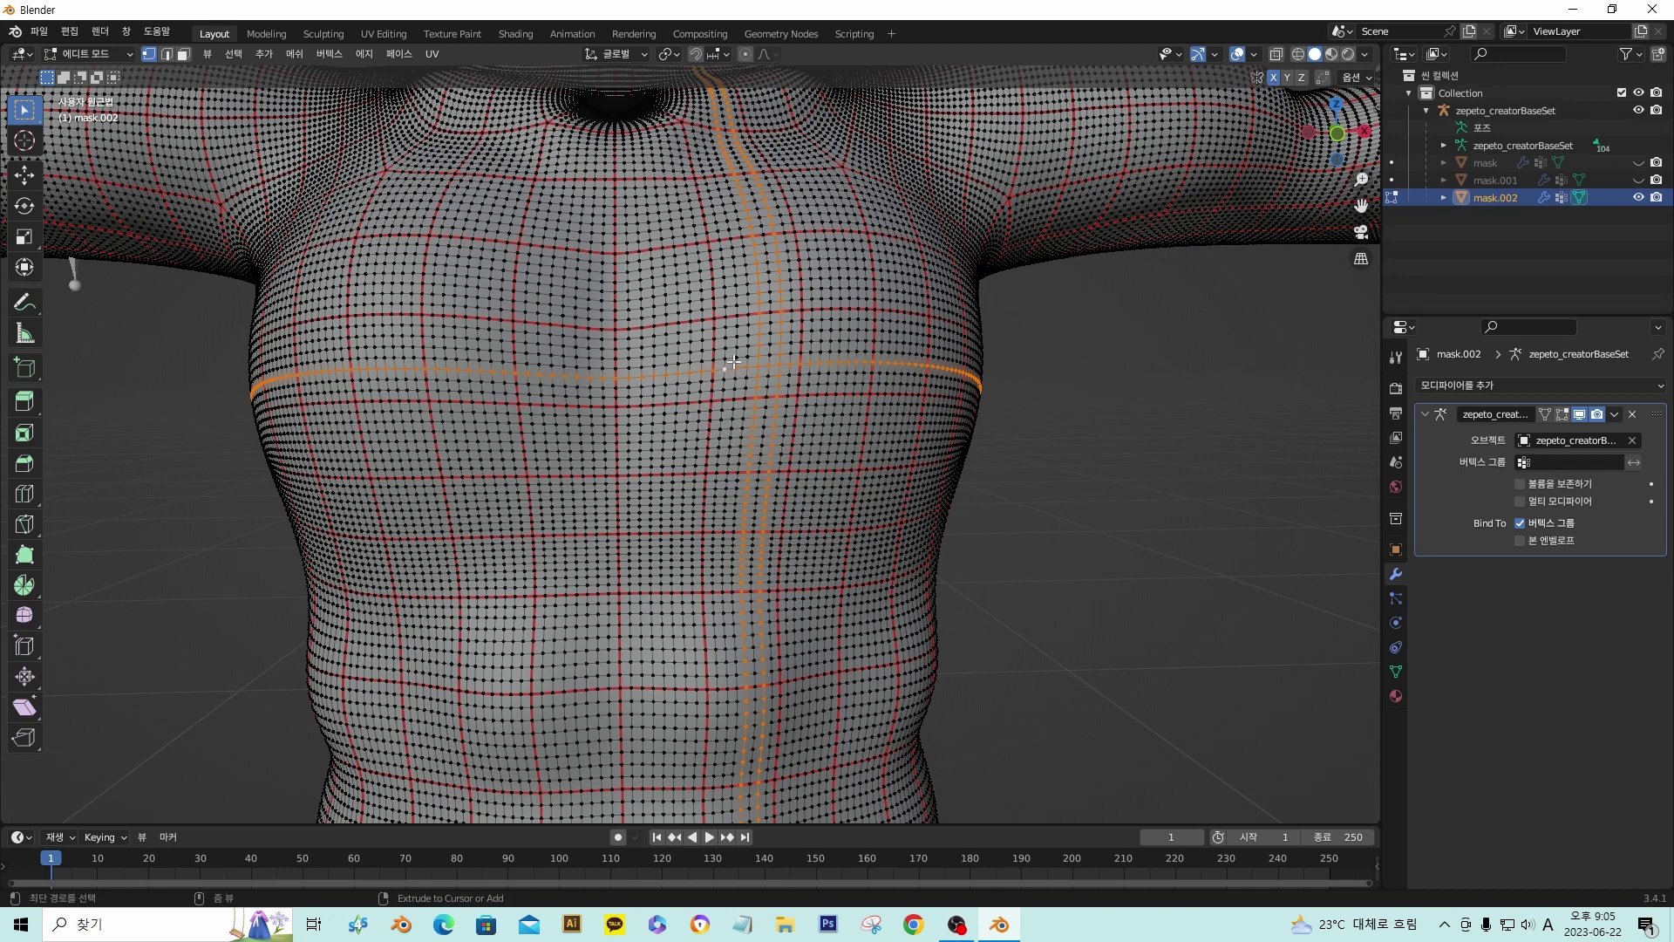
key(ctrl+z)
alt+shift+click(735, 359)
alt+shift+click(700, 356)
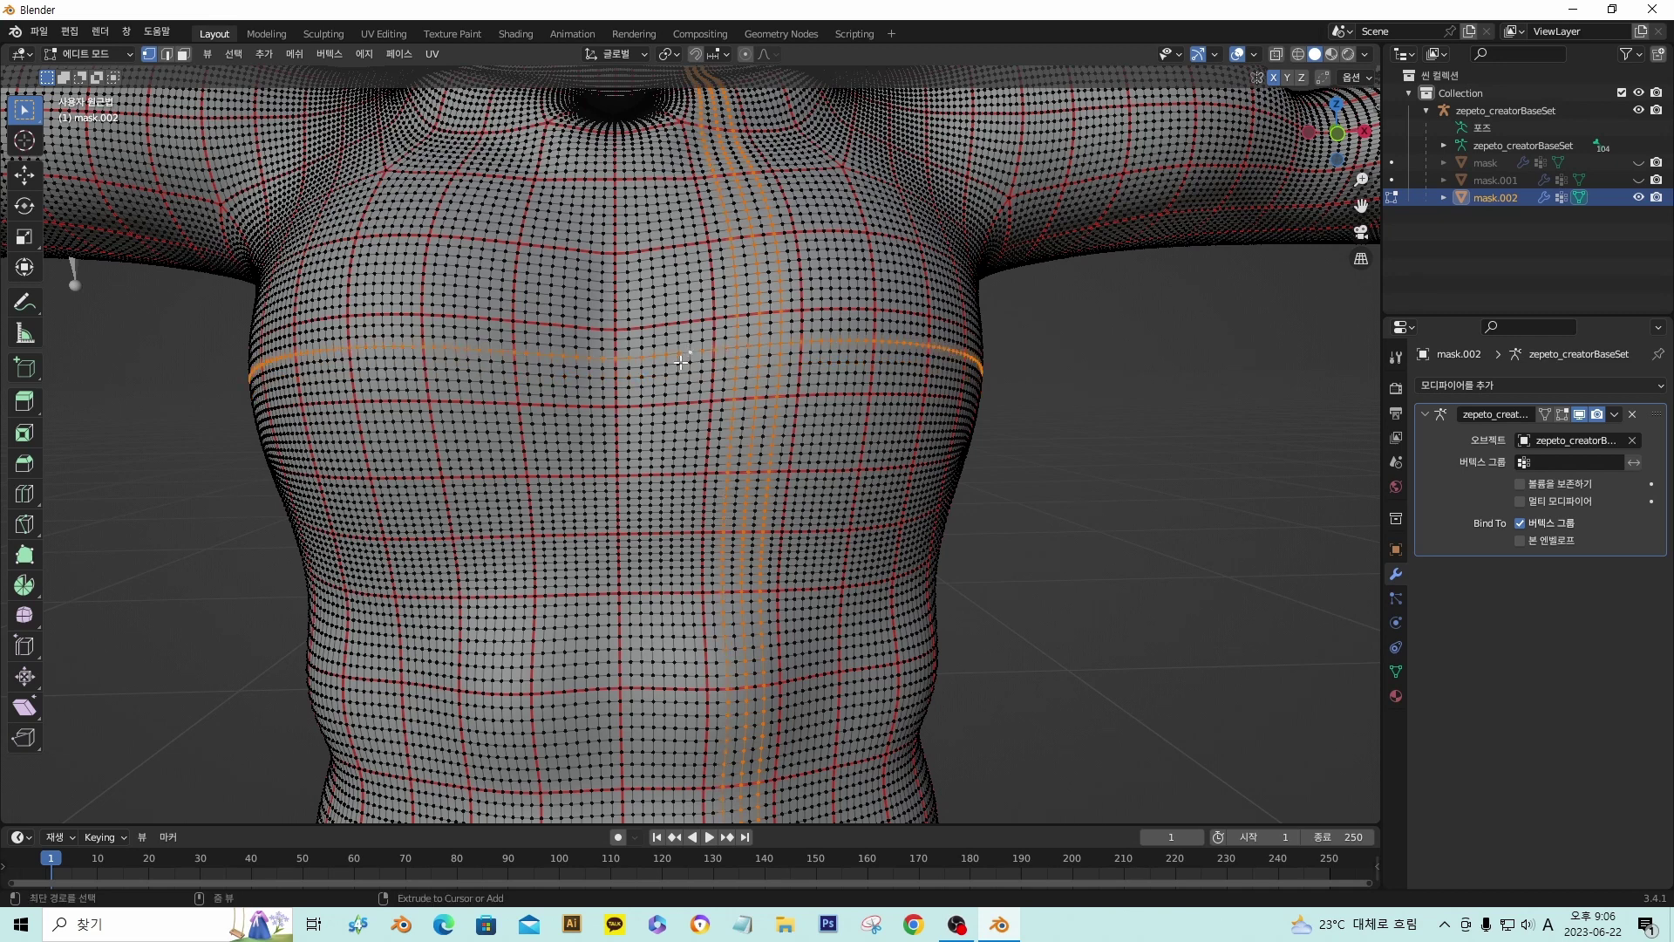
key(ctrl+z)
alt+shift+click(685, 369)
alt+shift+click(664, 356)
alt+shift+click(643, 339)
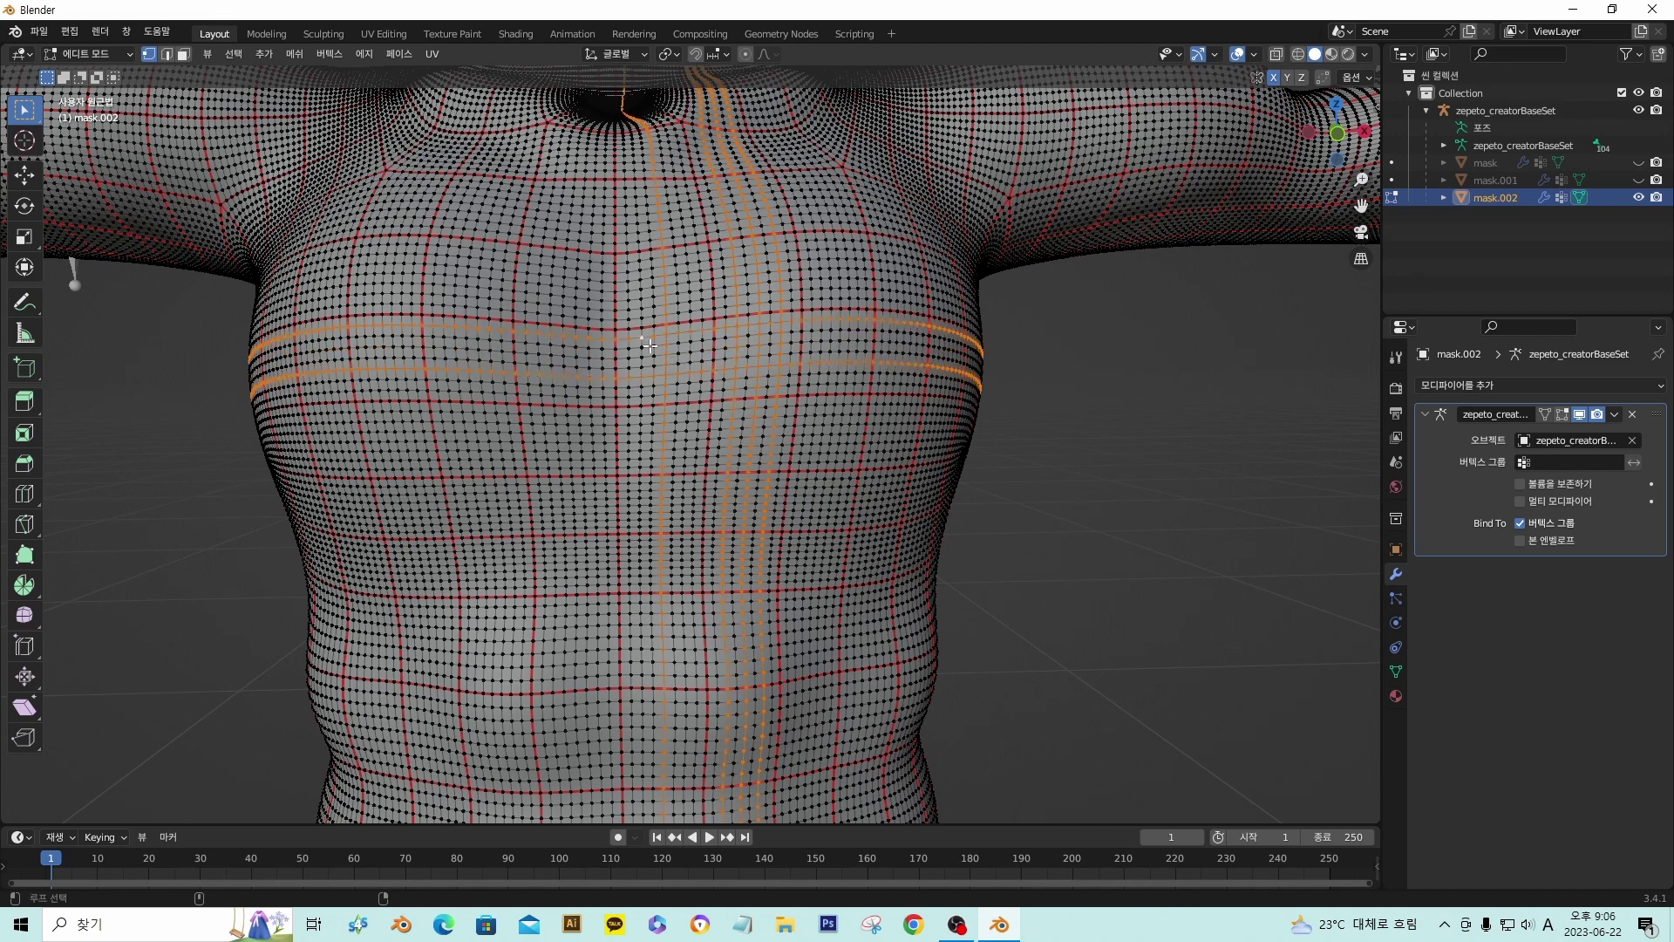
key(x)
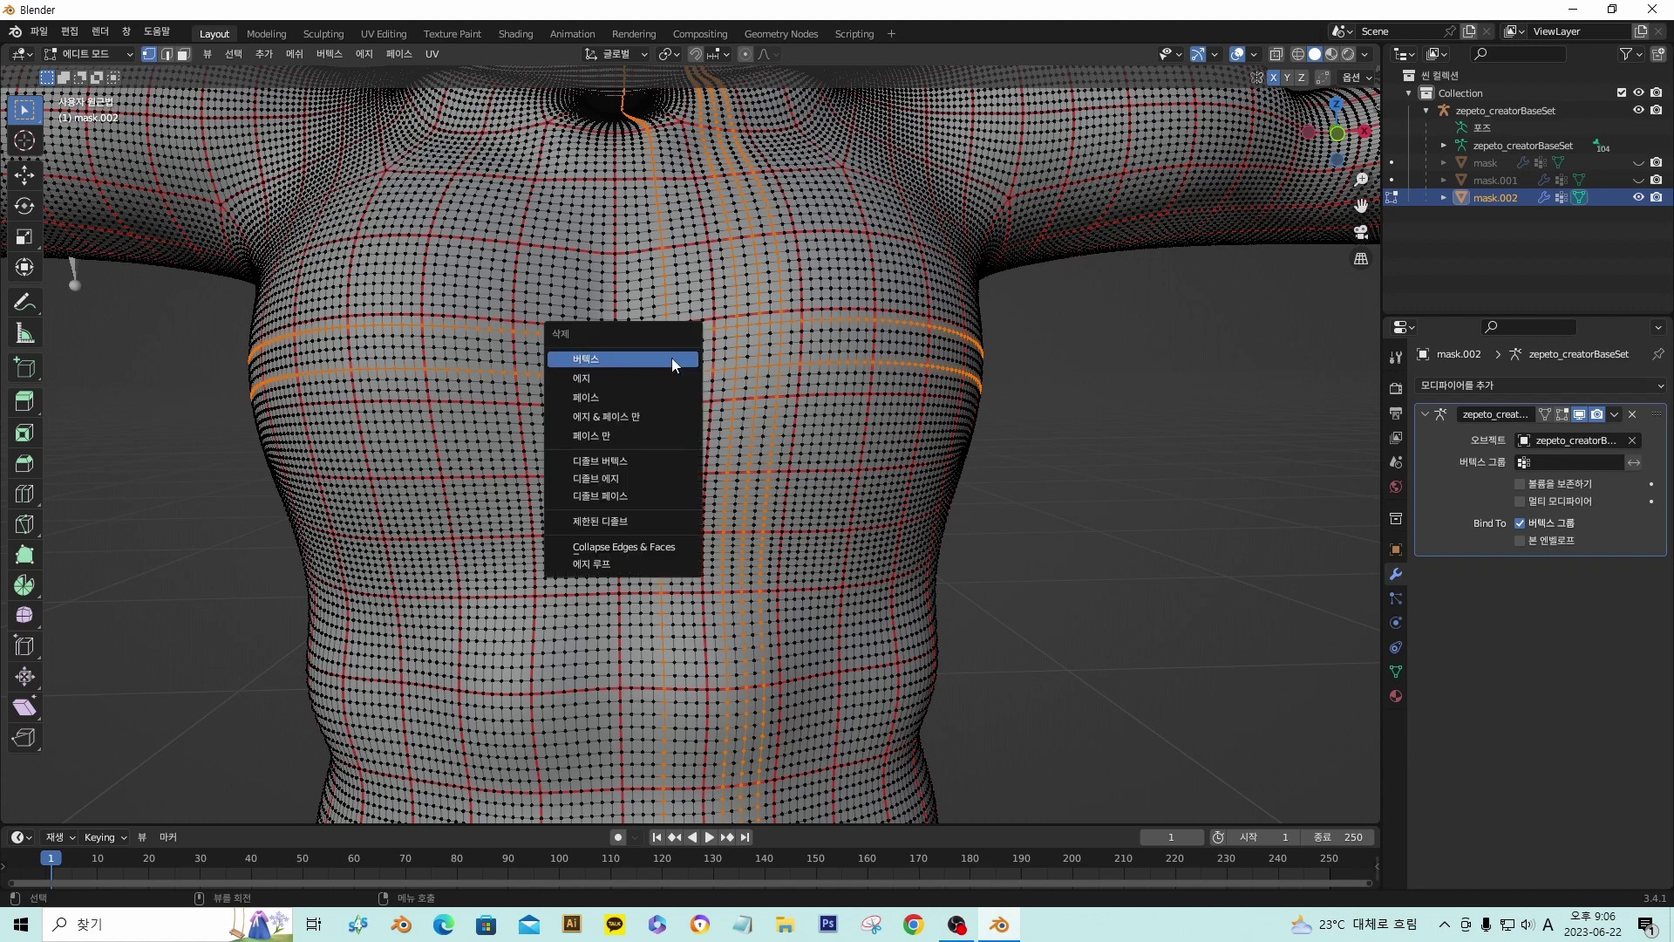
click(644, 483)
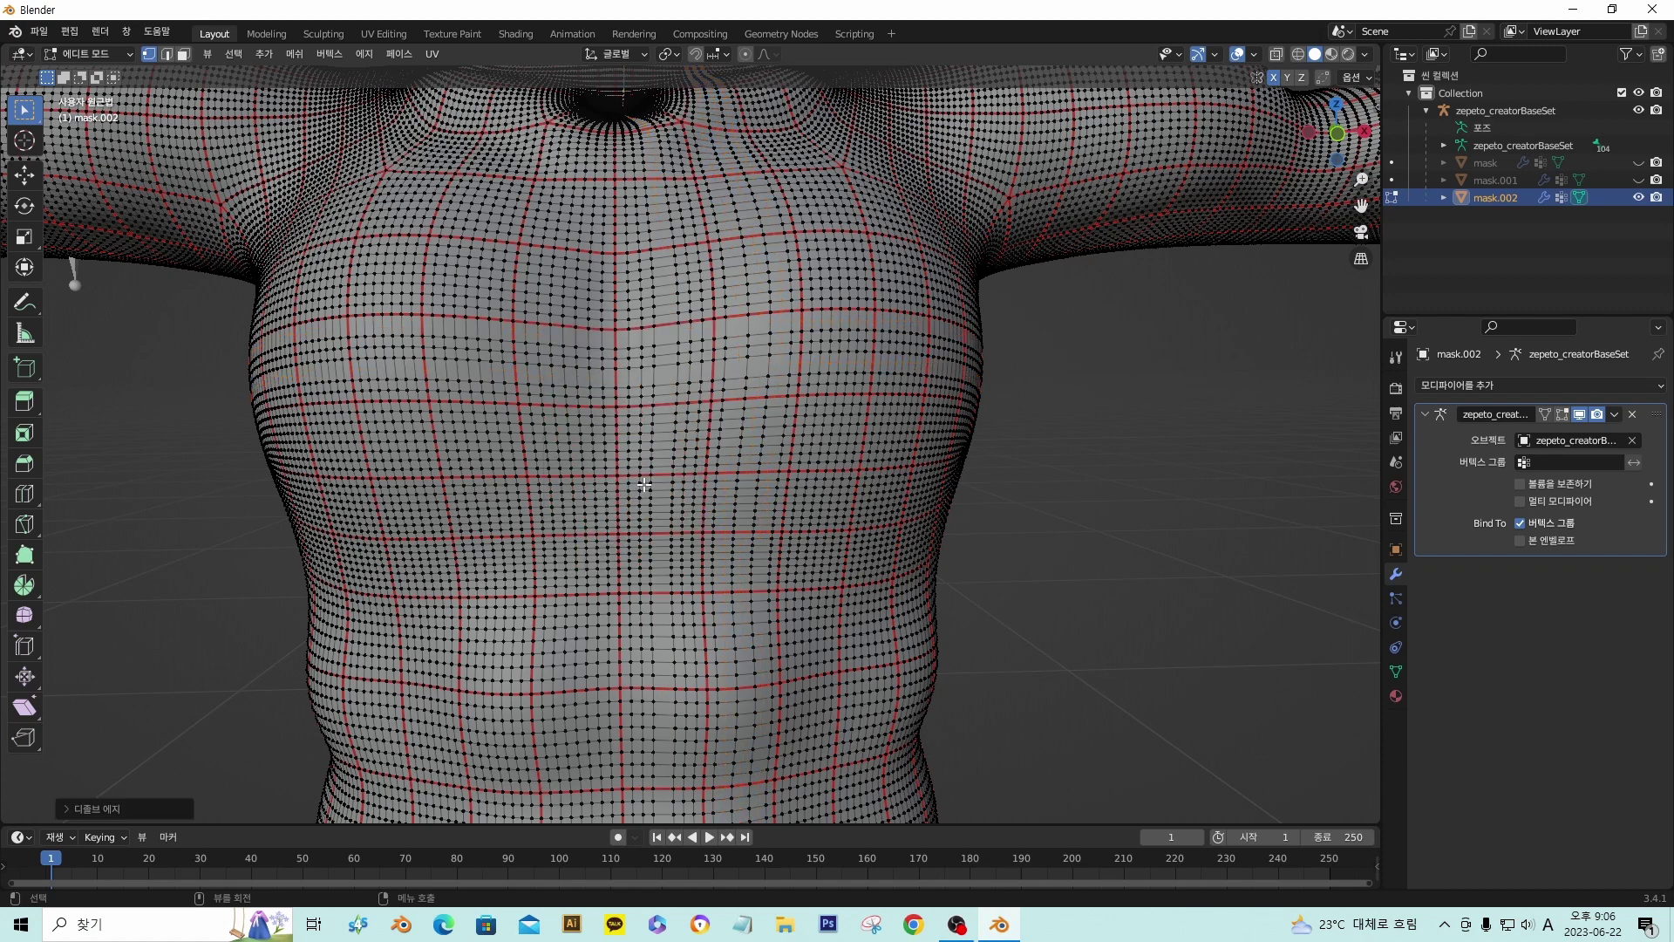
- Inspect the thinned torso mesh and select the horizontal seam edge loop running just below the chest
scroll(645, 484, down, 5)
scroll(675, 506, up, 2)
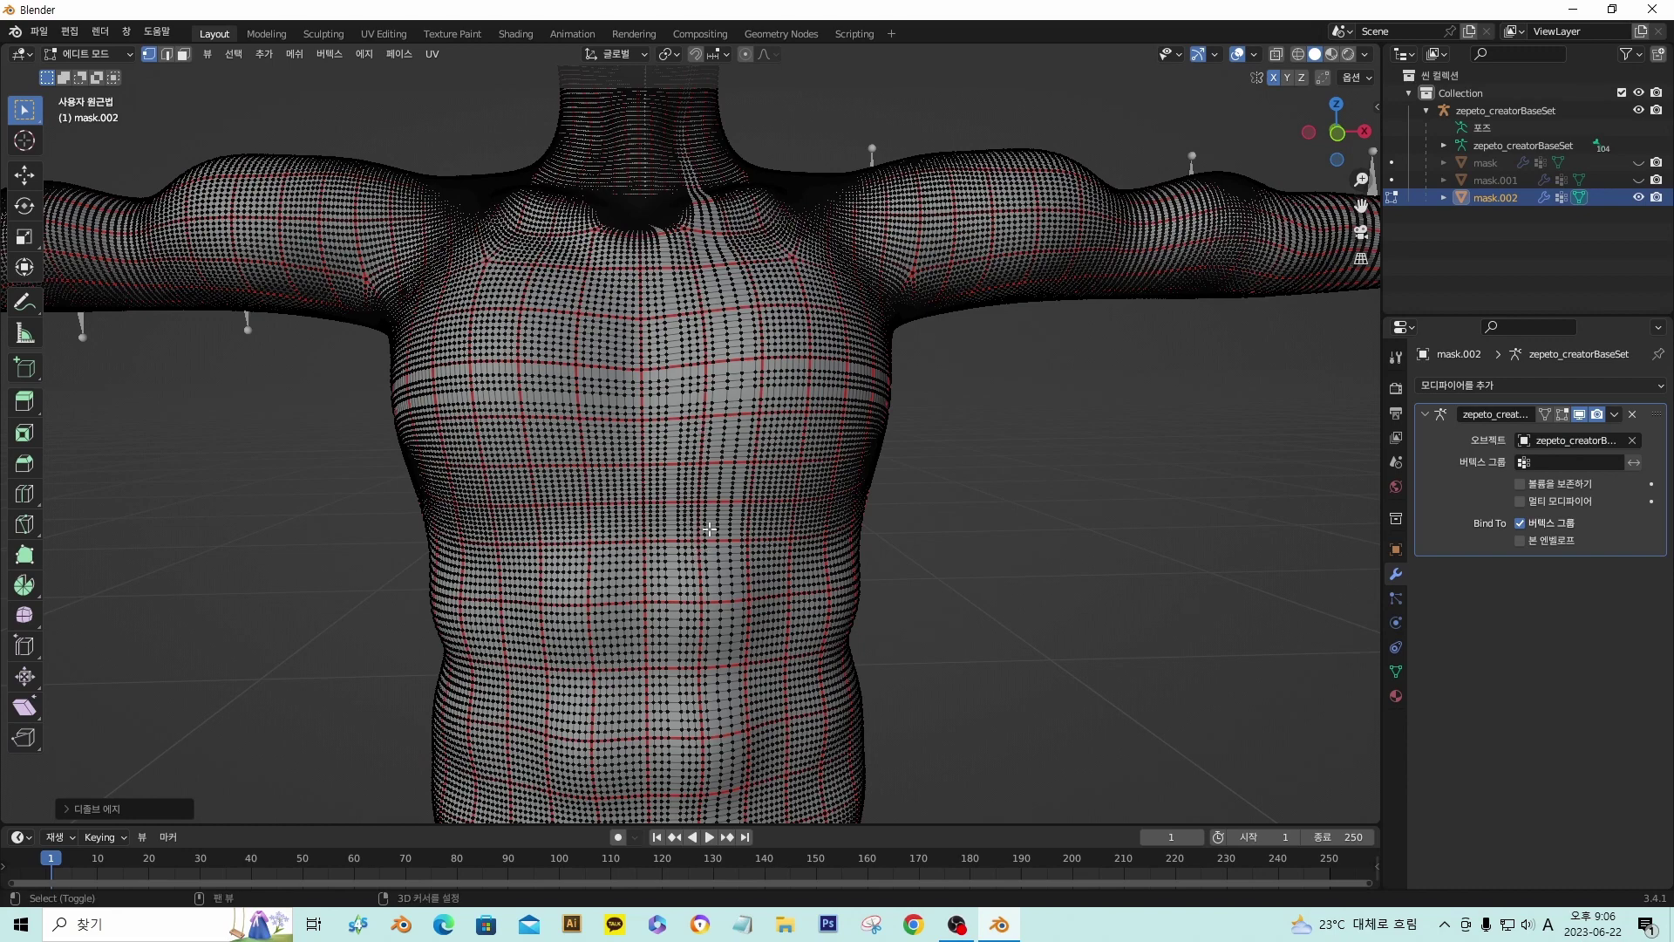
shift+middle_drag(708, 529, 702, 446)
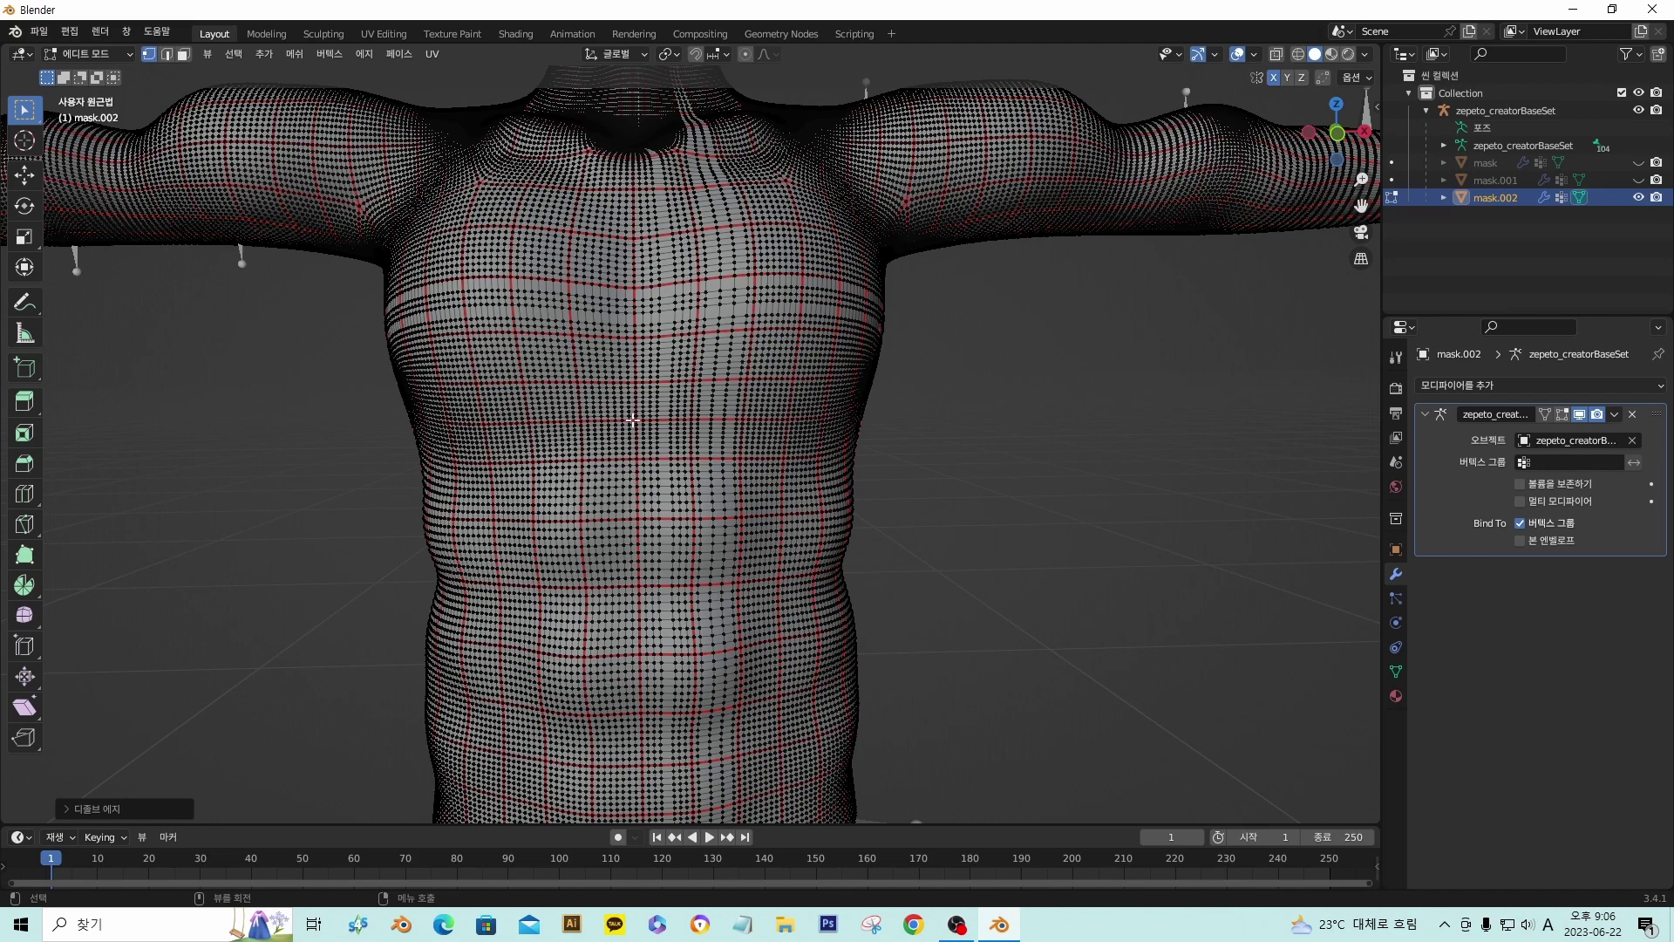
middle_drag(778, 516, 732, 492)
click(692, 467)
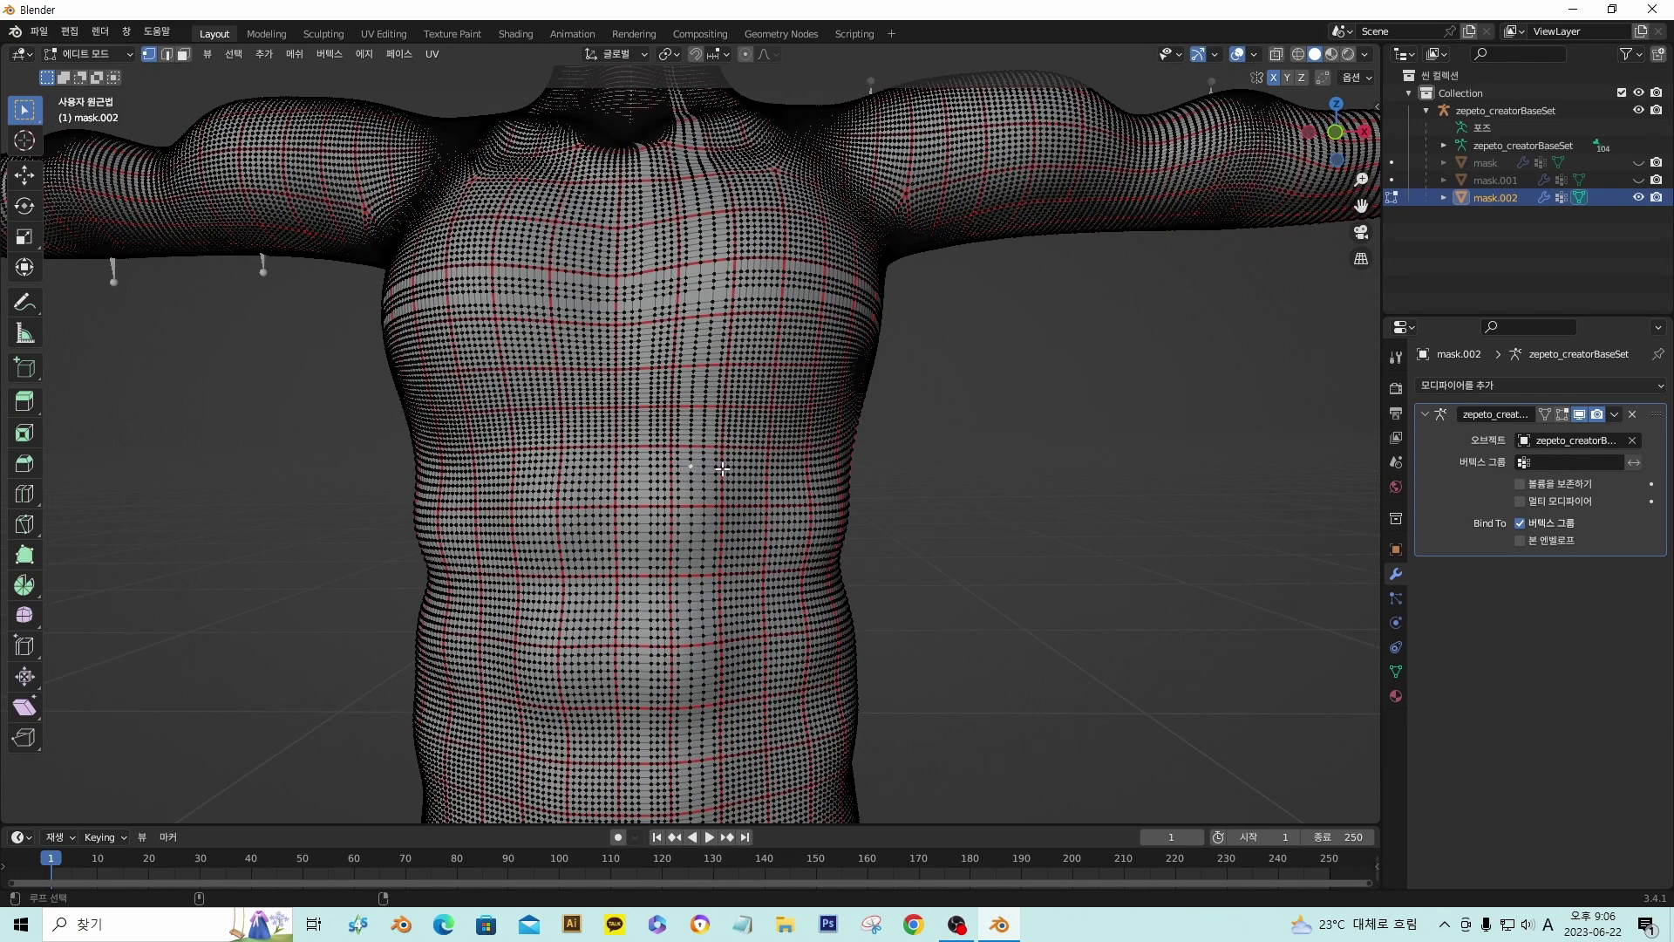
scroll(722, 469, up, 3)
scroll(710, 466, down, 2)
middle_drag(746, 466, 718, 486)
scroll(729, 454, up, 5)
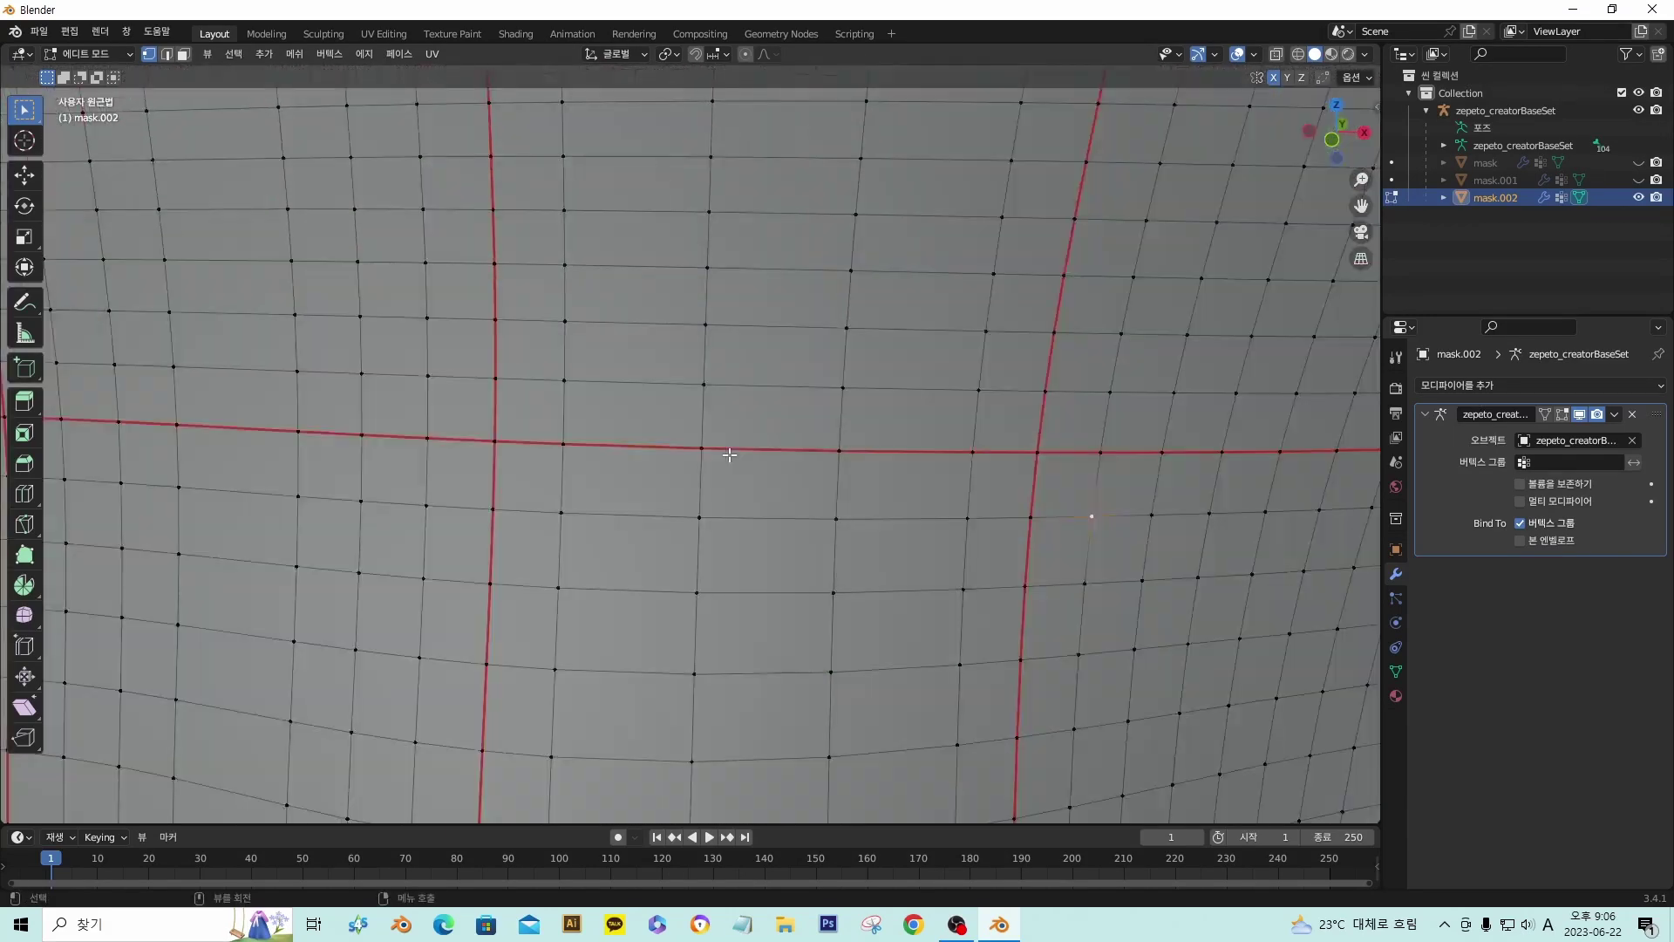
scroll(724, 452, down, 2)
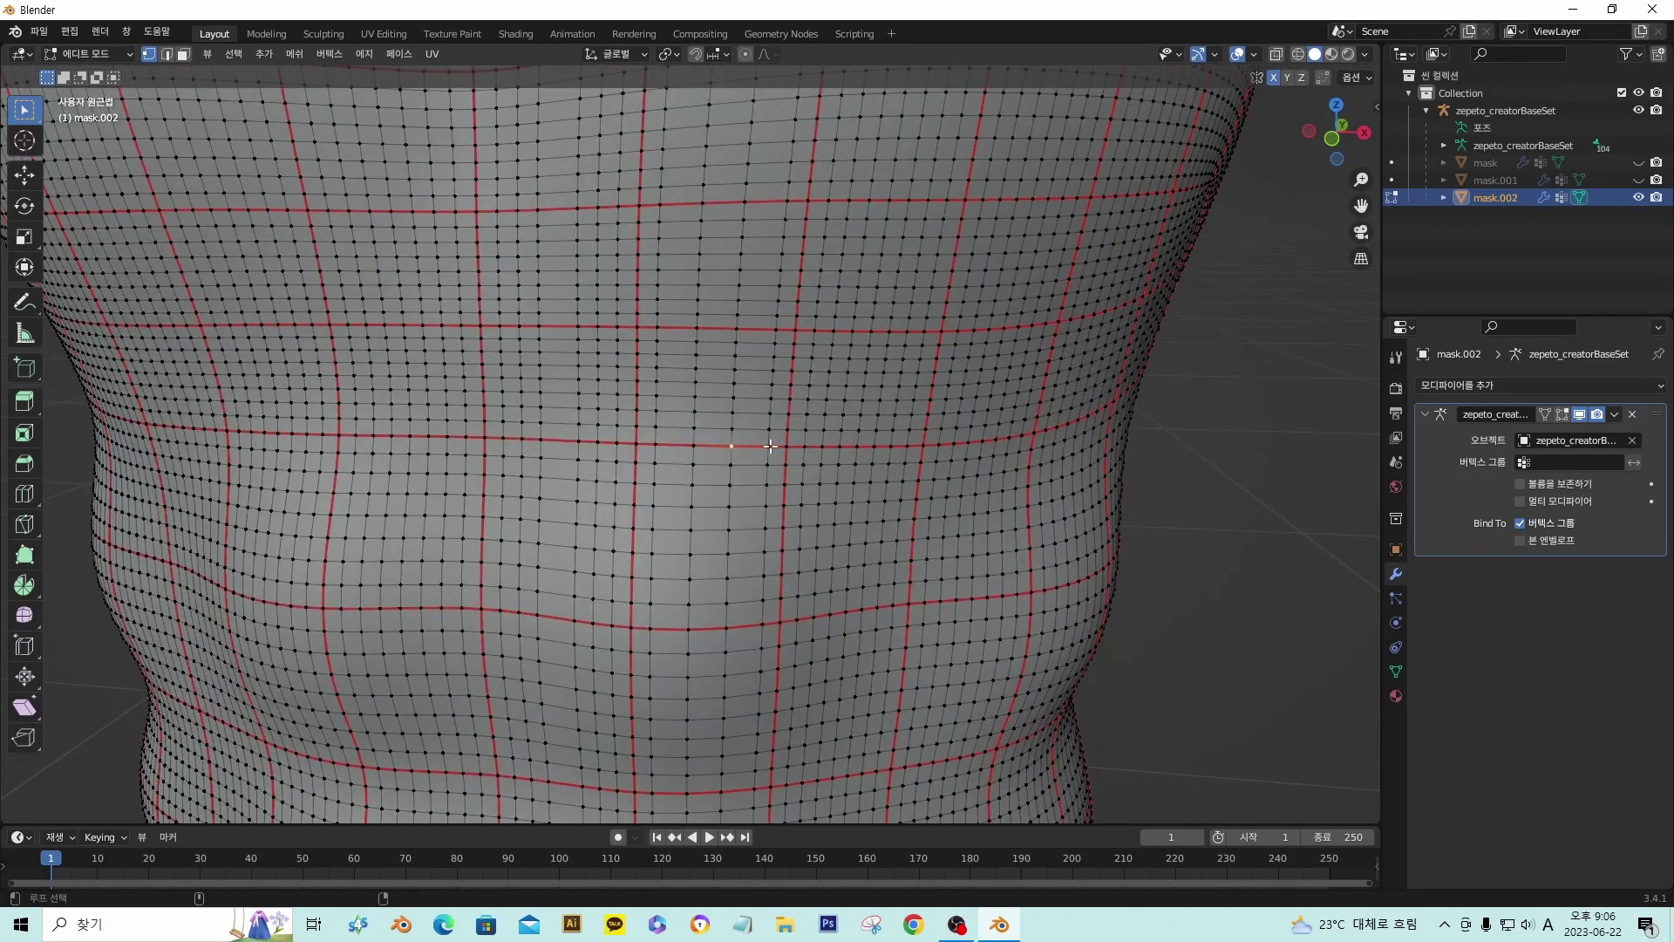
alt+click(771, 447)
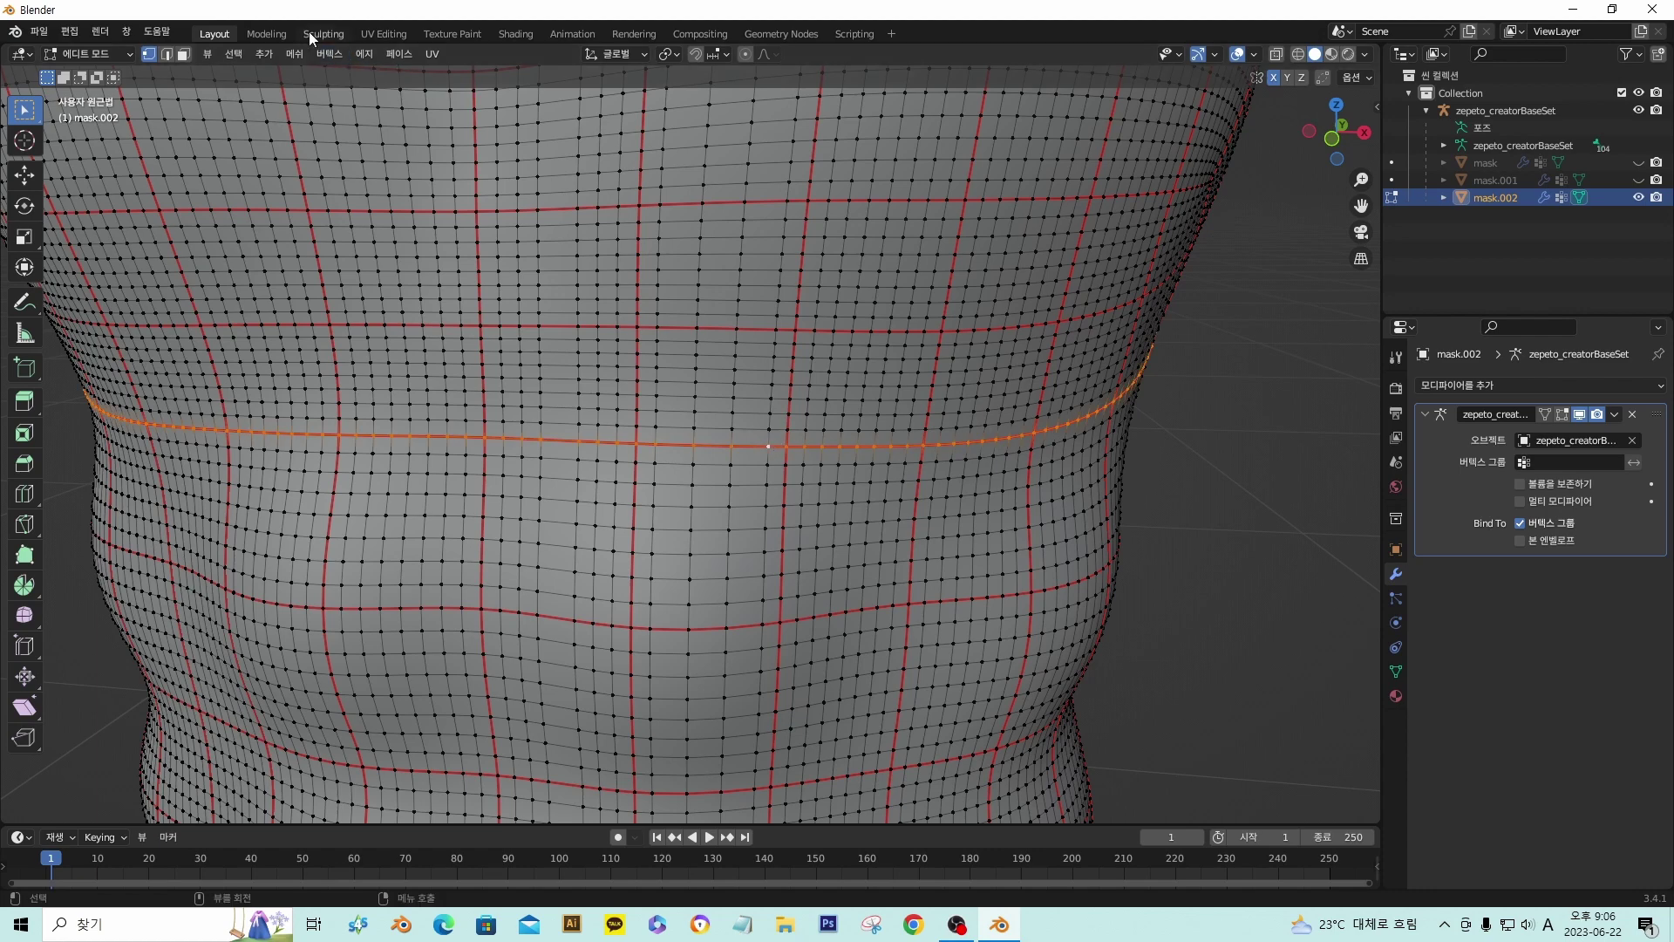
- Switch to the UV Editing workspace and examine where the selected seam loop lies in the front torso's UV island
click(356, 31)
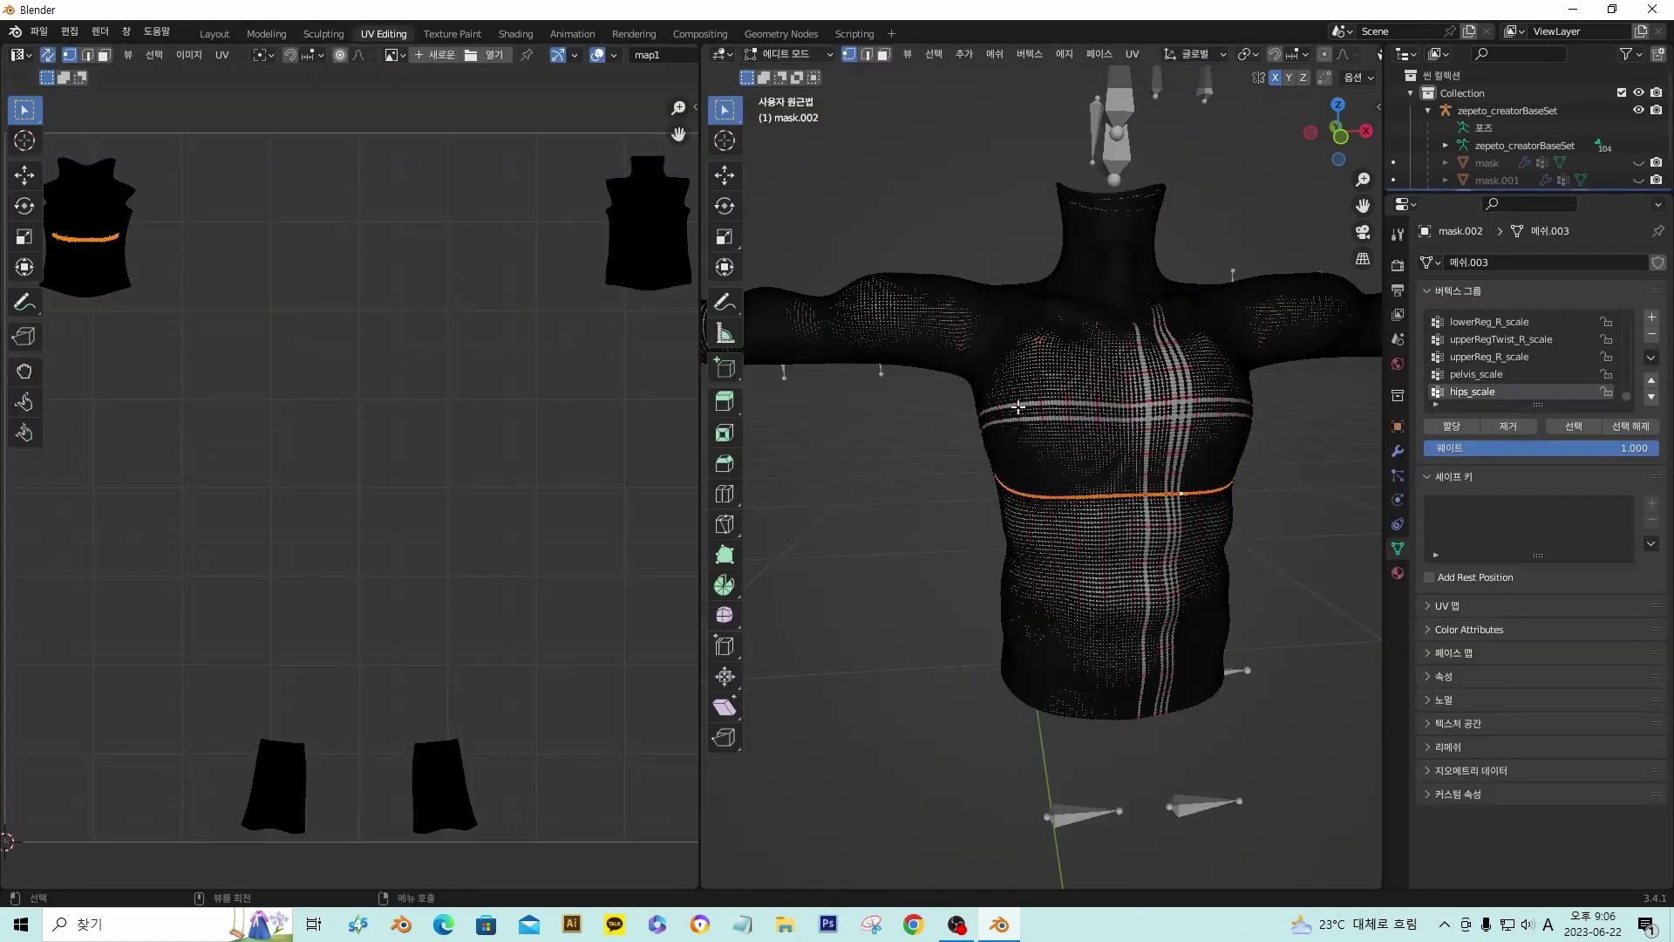
scroll(1075, 452, up, 6)
scroll(1106, 448, down, 5)
scroll(279, 462, up, 6)
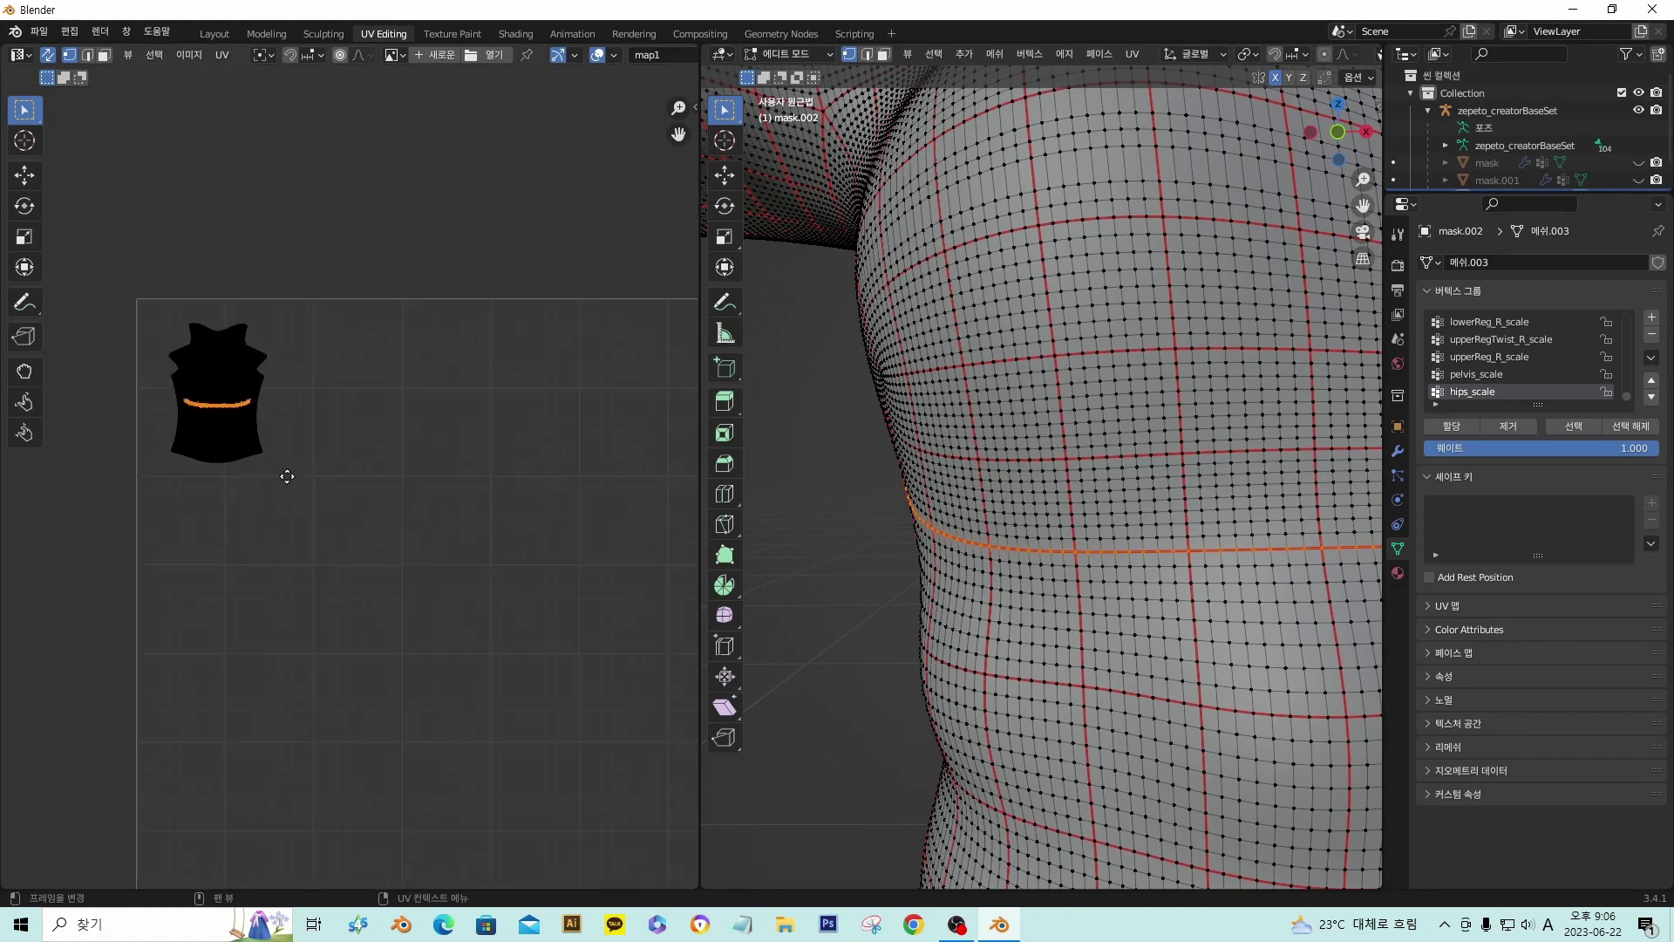
middle_drag(269, 441, 241, 414)
scroll(269, 436, down, 4)
scroll(303, 431, up, 8)
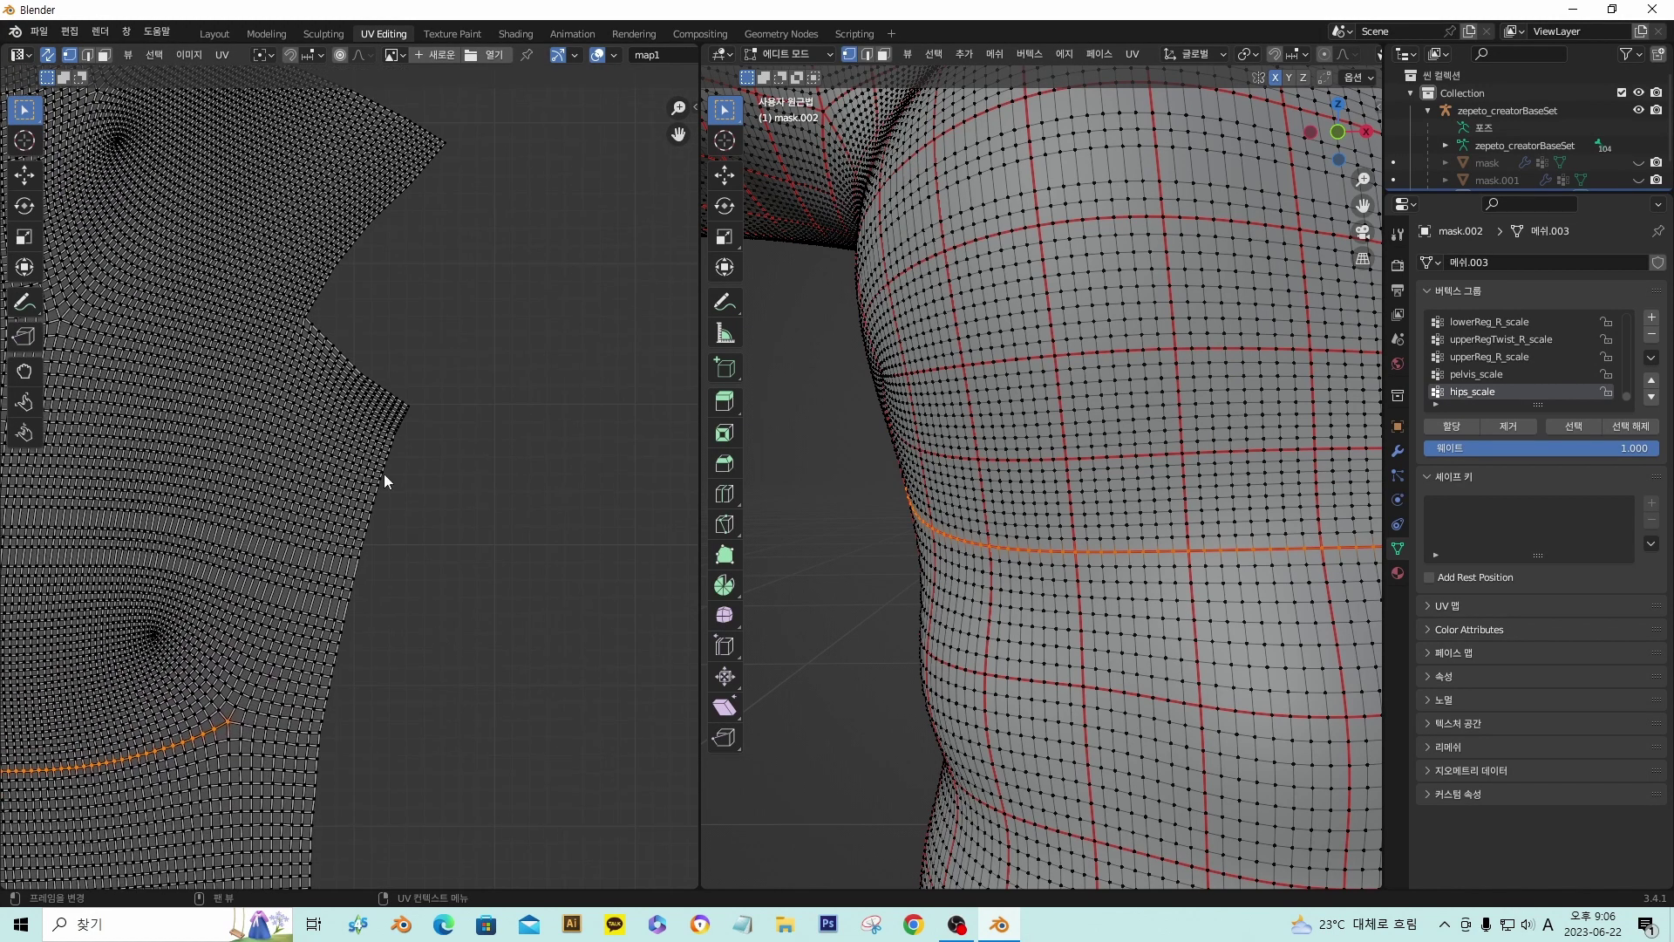
- Select the armhole border edge loop of the front torso's UV island and dissolve its edges
click(317, 329)
alt+click(324, 340)
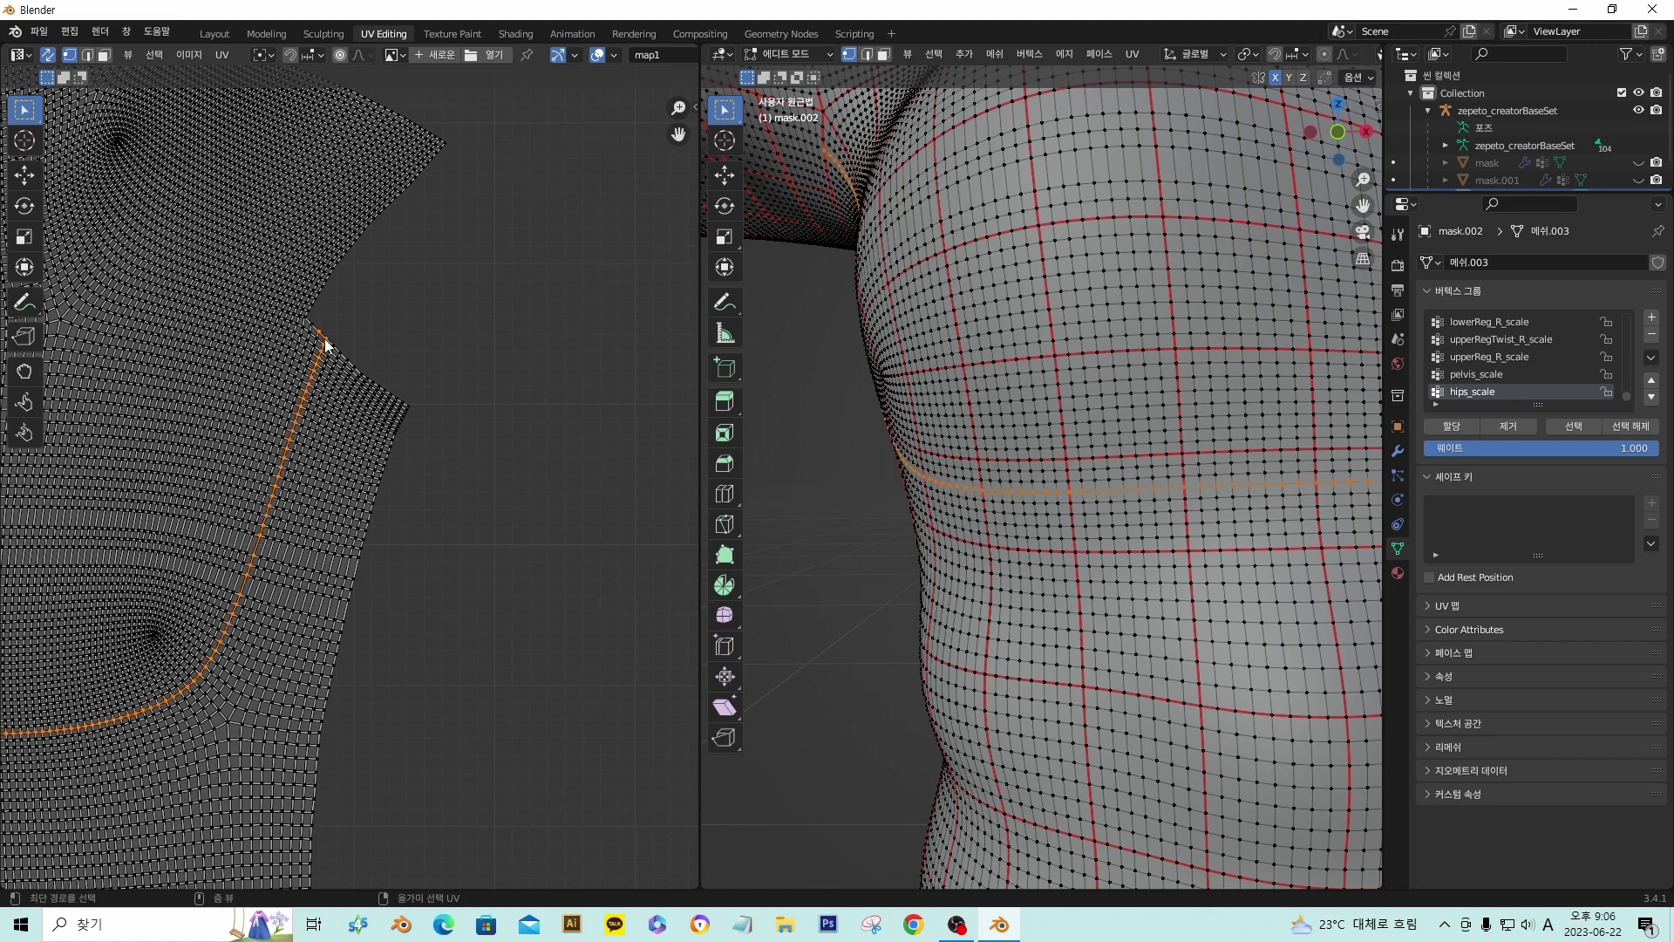
key(ctrl+z)
alt+click(324, 340)
key(ctrl+z)
alt+click(327, 341)
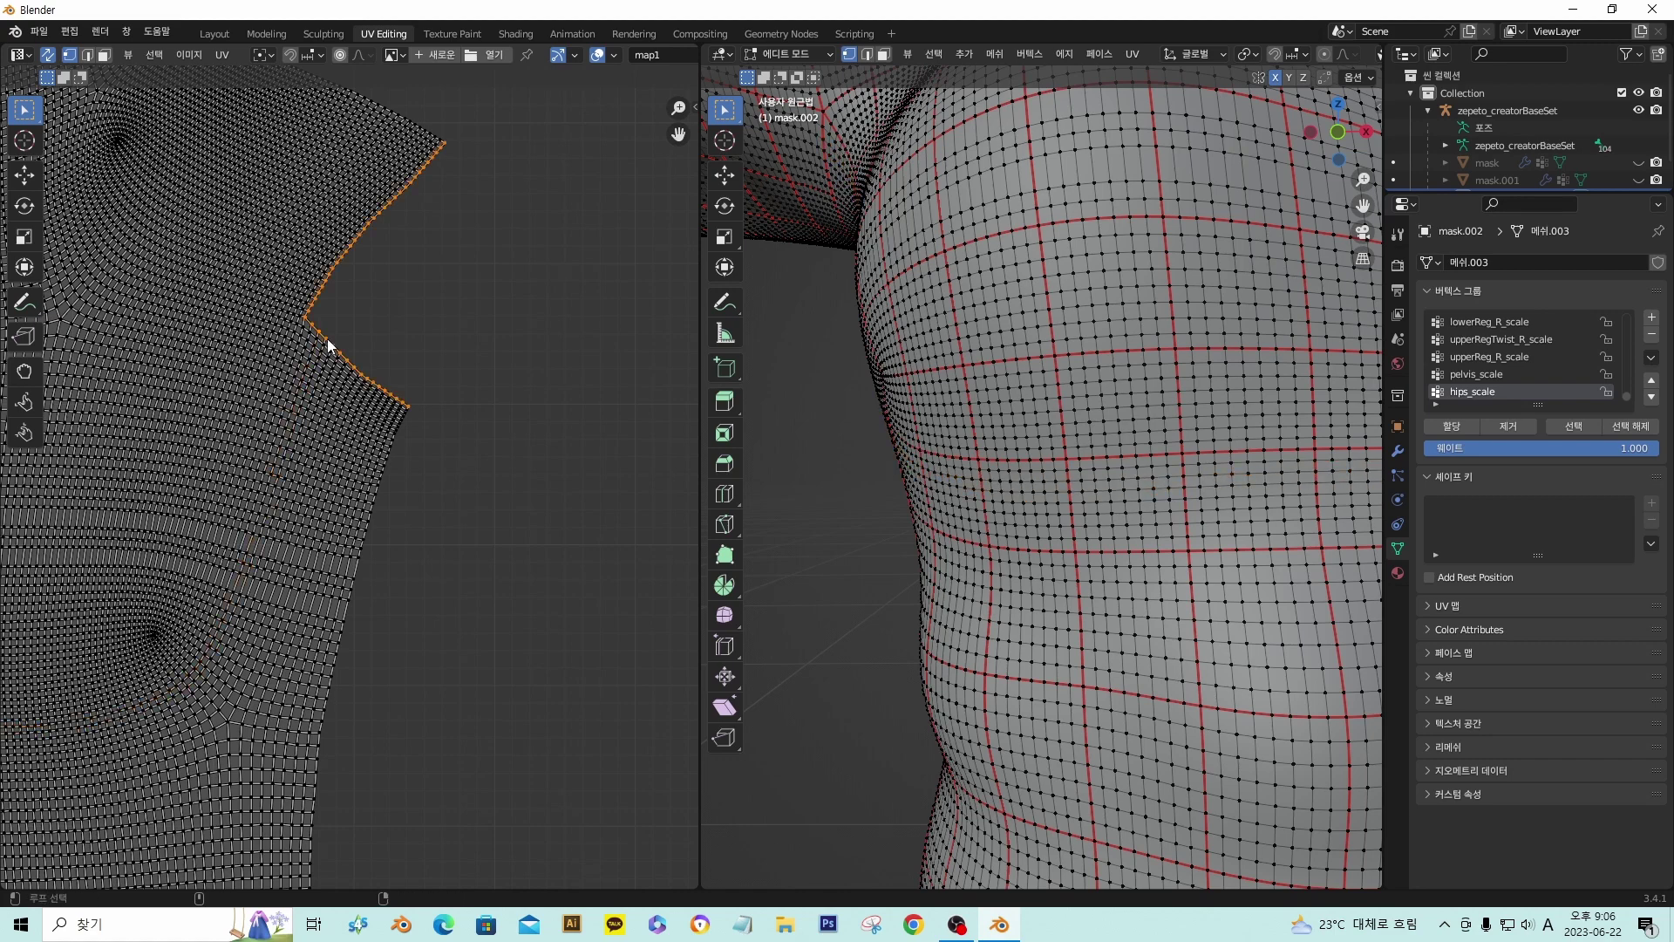
scroll(421, 381, down, 2)
scroll(417, 381, down, 3)
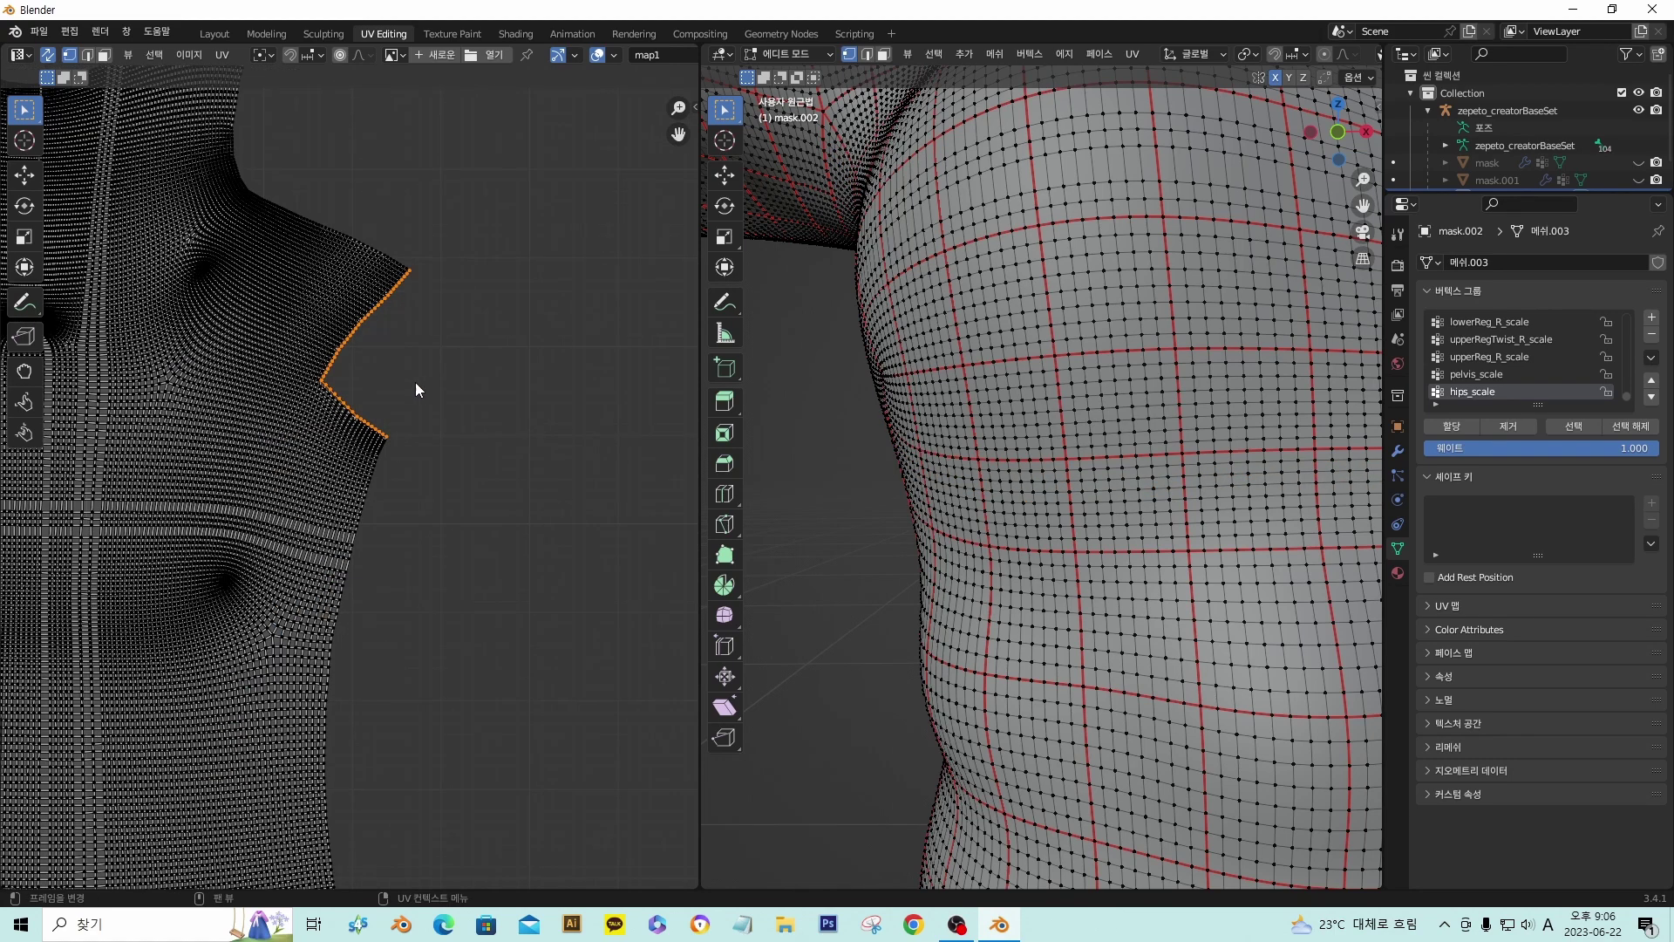
scroll(872, 410, down, 5)
key(x)
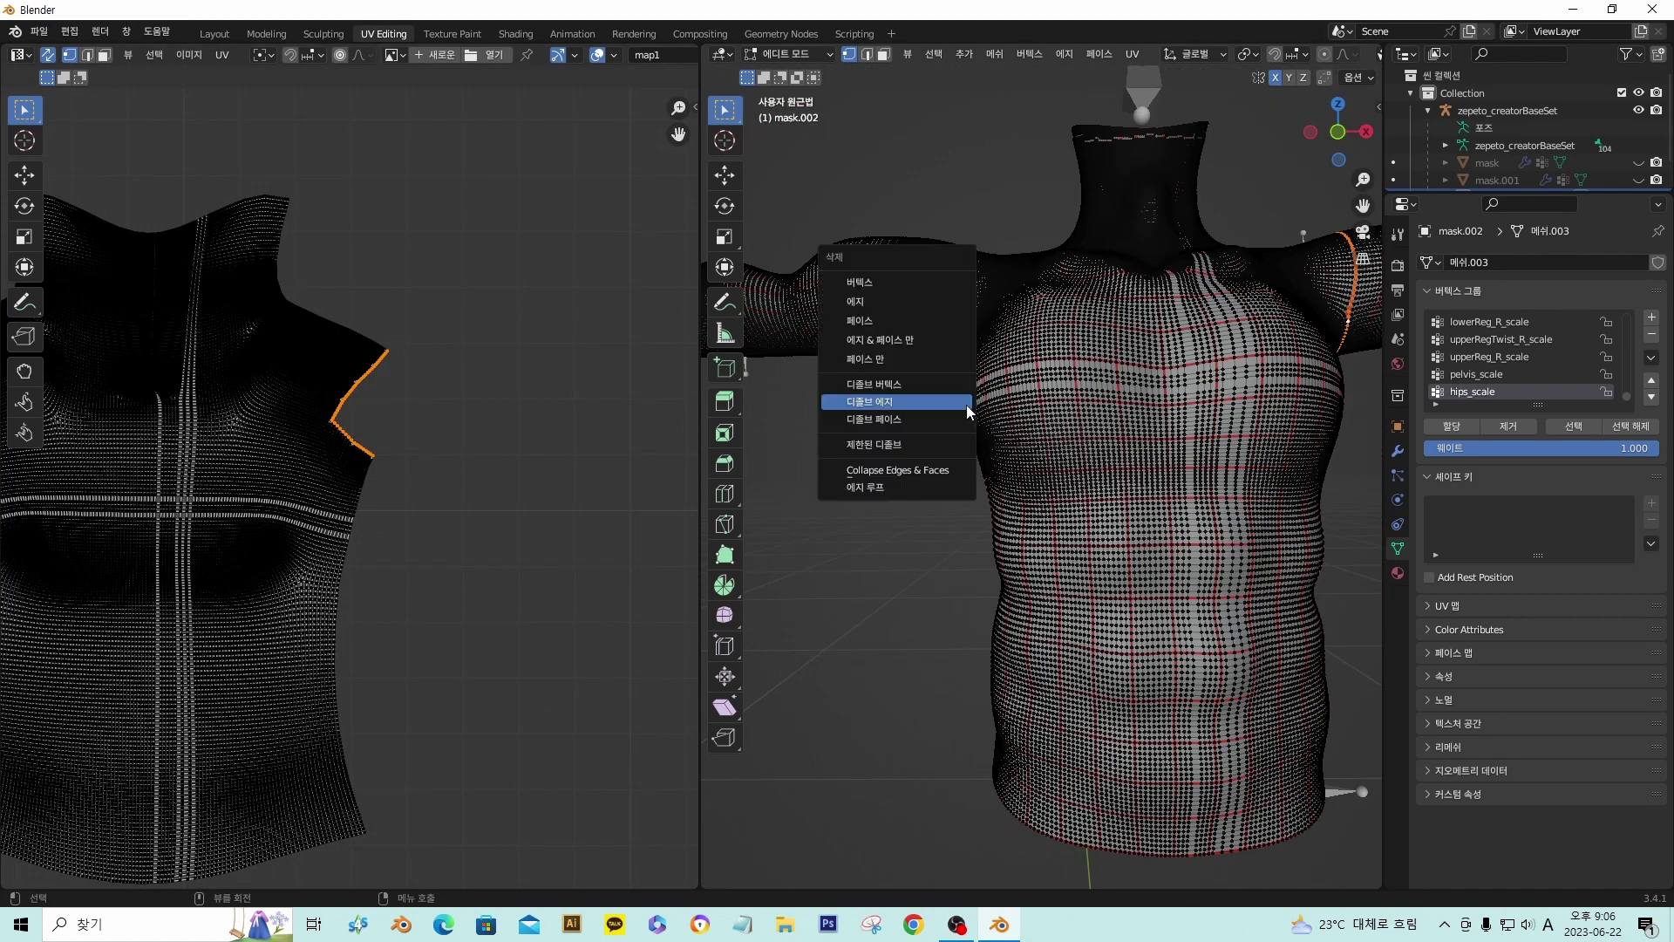
click(966, 404)
- Examine the UV layout between the torso and arm islands, then undo the armhole edge dissolve
scroll(384, 487, down, 2)
middle_drag(383, 486, 250, 301)
middle_drag(464, 615, 236, 280)
middle_drag(377, 636, 262, 375)
middle_drag(405, 680, 250, 422)
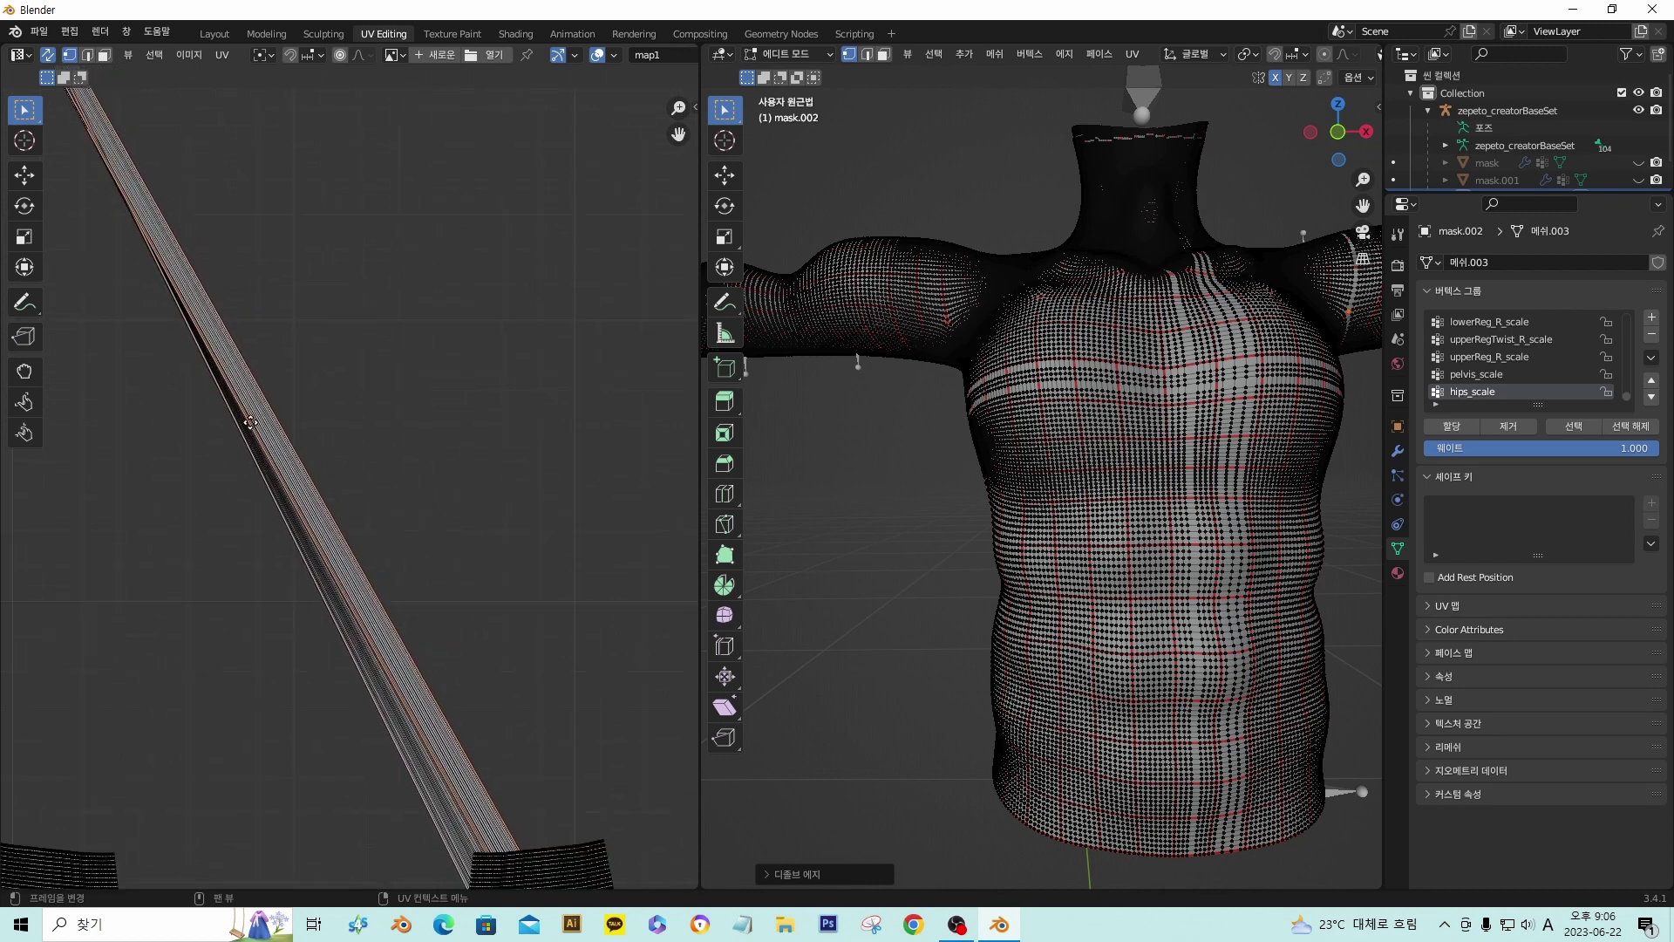
middle_drag(470, 776, 428, 745)
scroll(337, 731, down, 2)
scroll(265, 502, down, 2)
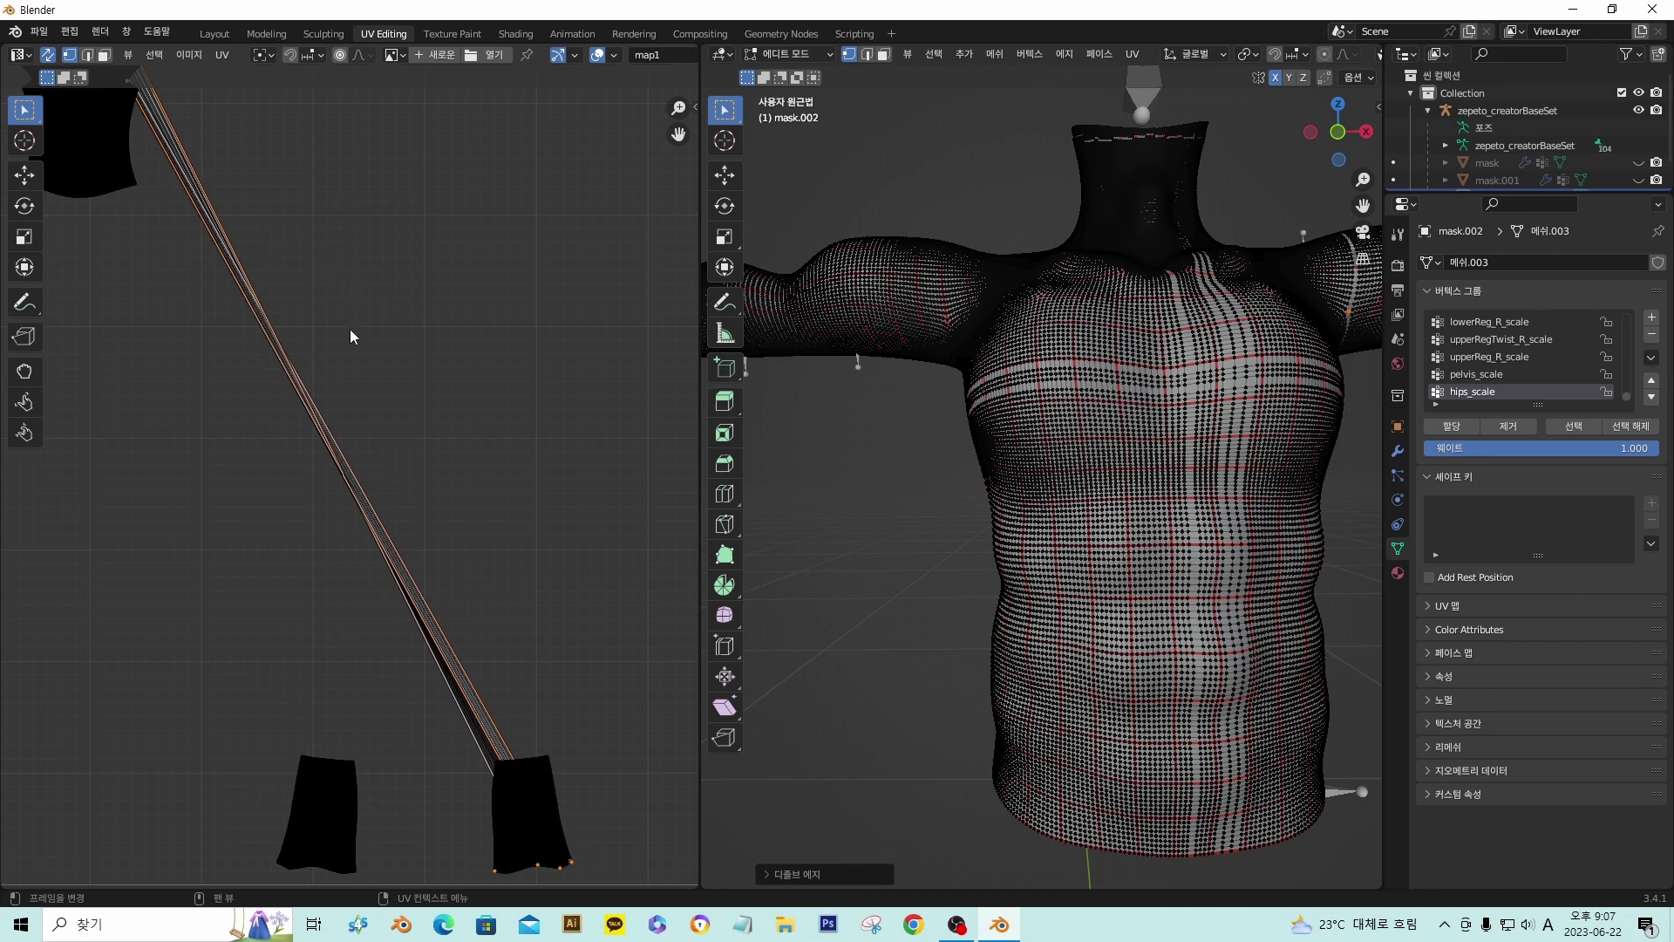
middle_drag(355, 336, 366, 418)
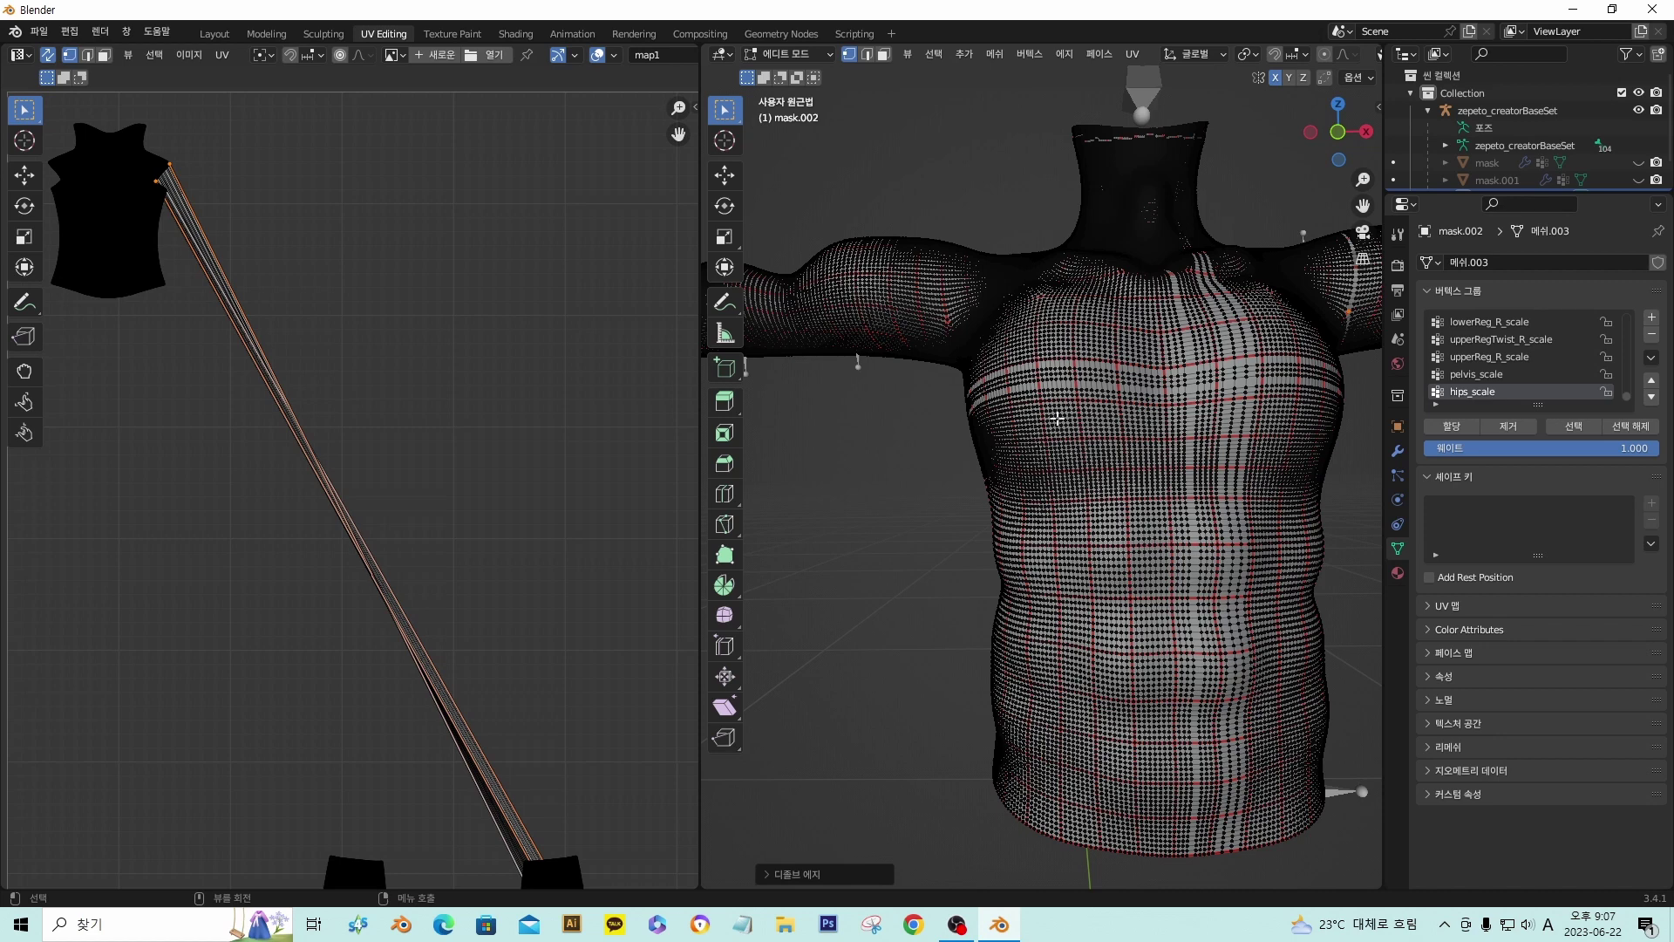
key(ctrl+z)
- Select a horizontal edge loop across the middle of the chest, dissolve its edges and check the chest mesh up close
middle_drag(1161, 452, 1099, 480)
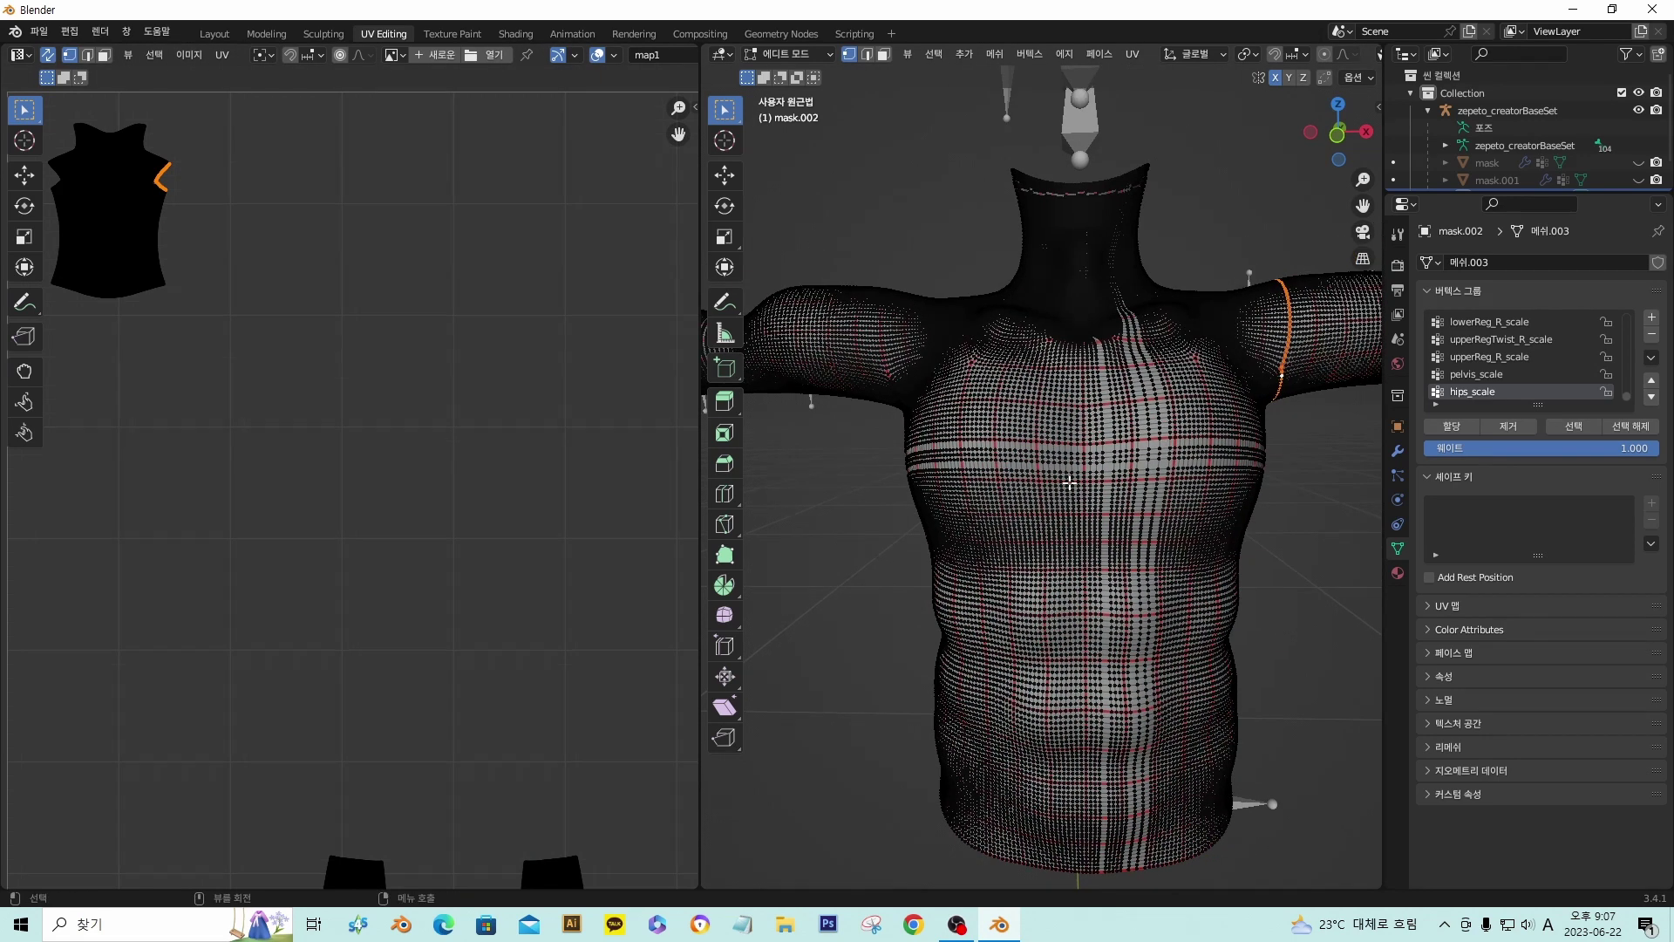
alt+click(1097, 481)
click(1068, 478)
alt+click(1103, 479)
key(x)
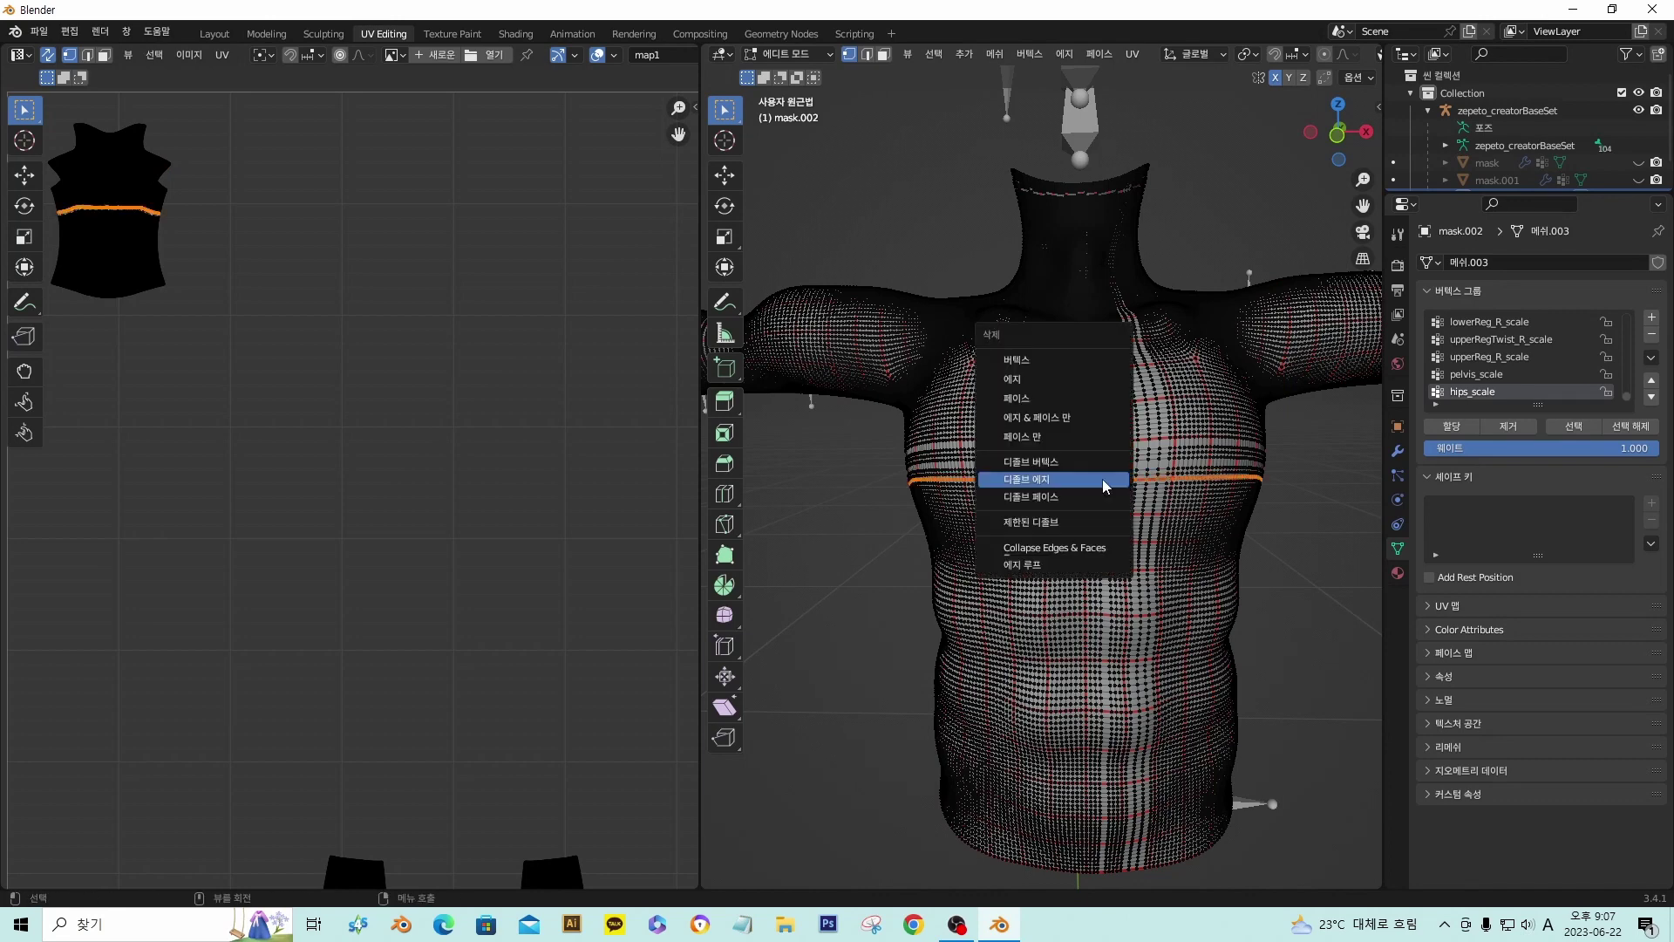
click(1104, 479)
scroll(1071, 462, up, 5)
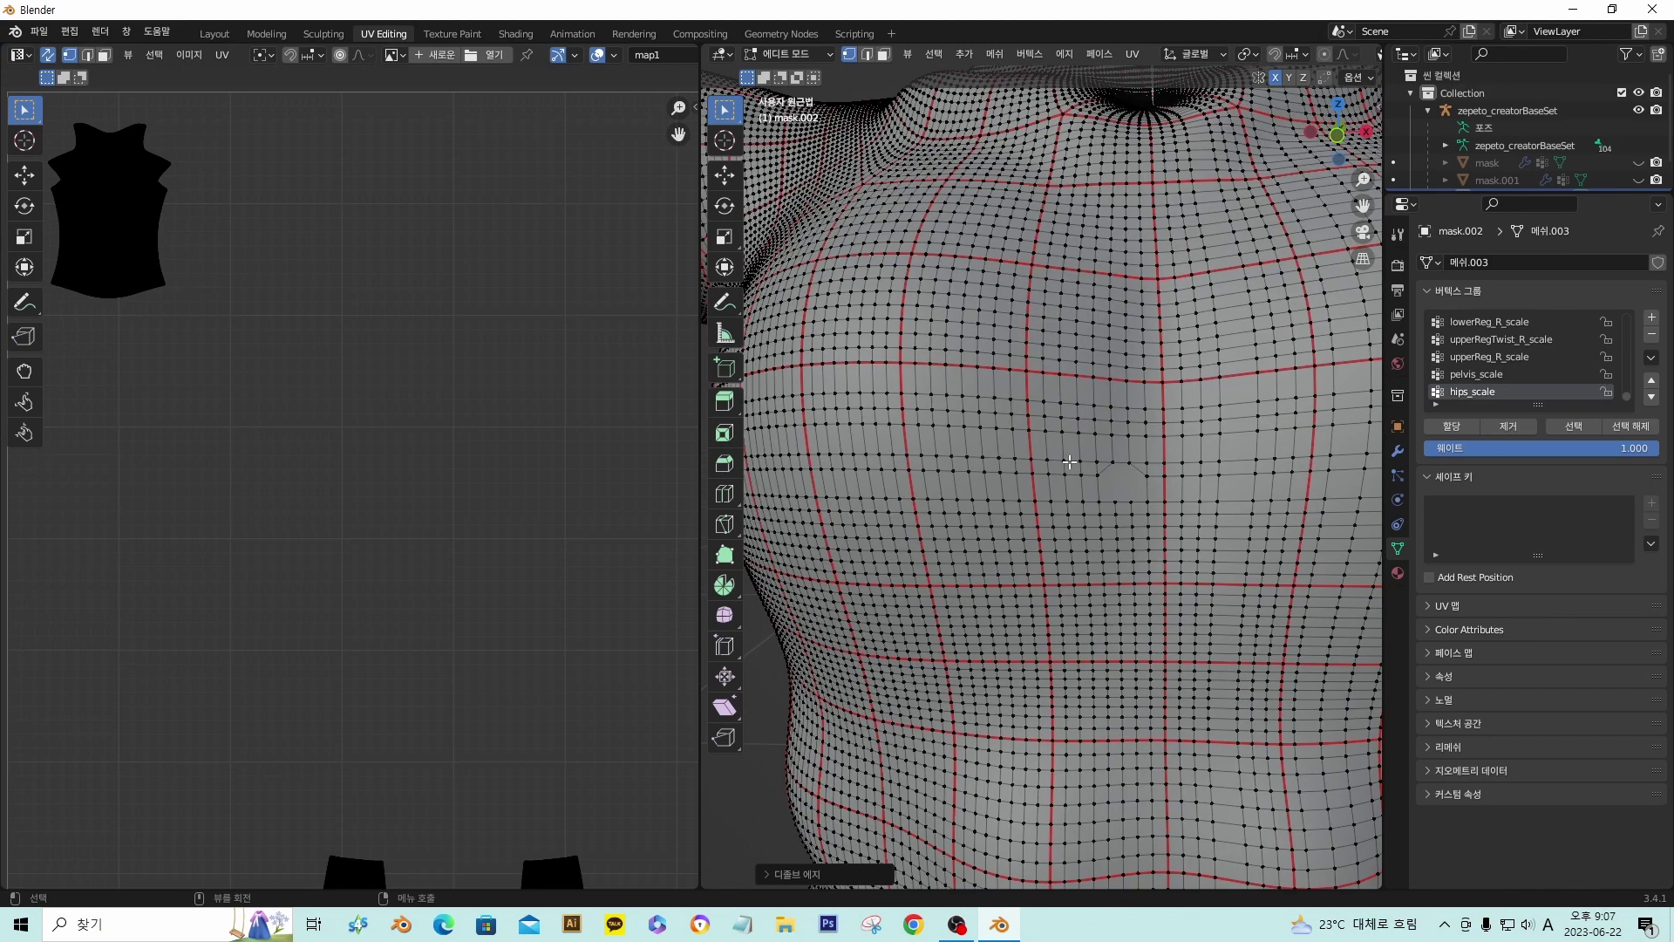
scroll(1071, 463, down, 2)
scroll(1071, 463, down, 2)
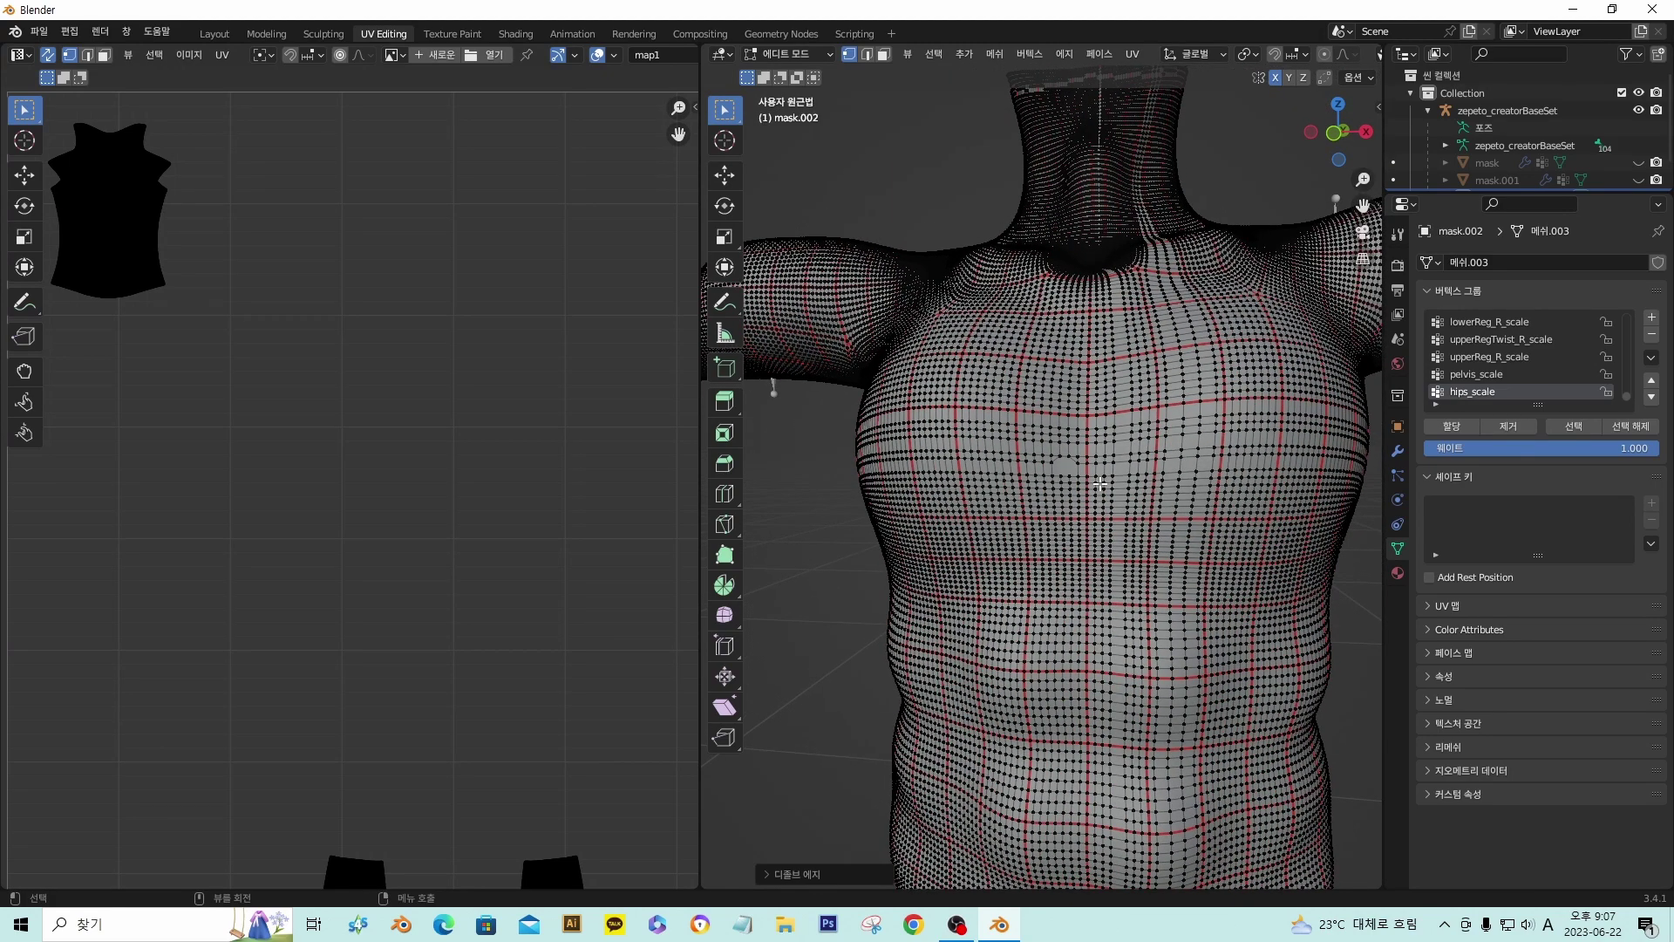
- Highlight the horizontal seam loop across the chest to see its course in the UV island, then drop the selection
alt+click(1096, 479)
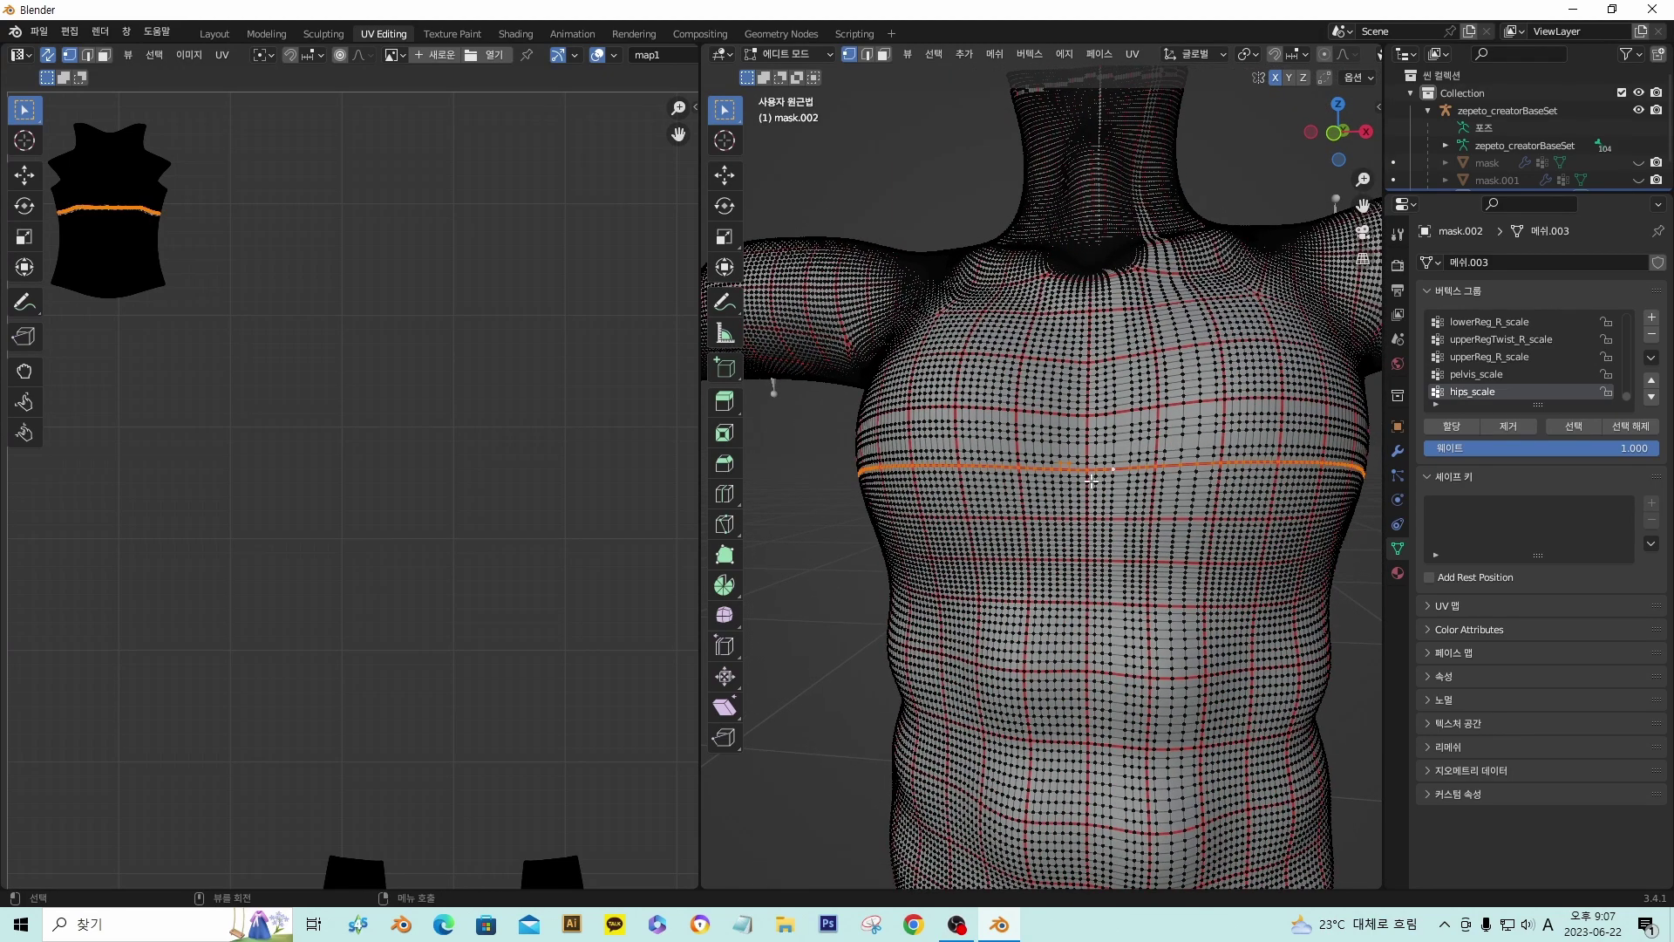
click(1057, 454)
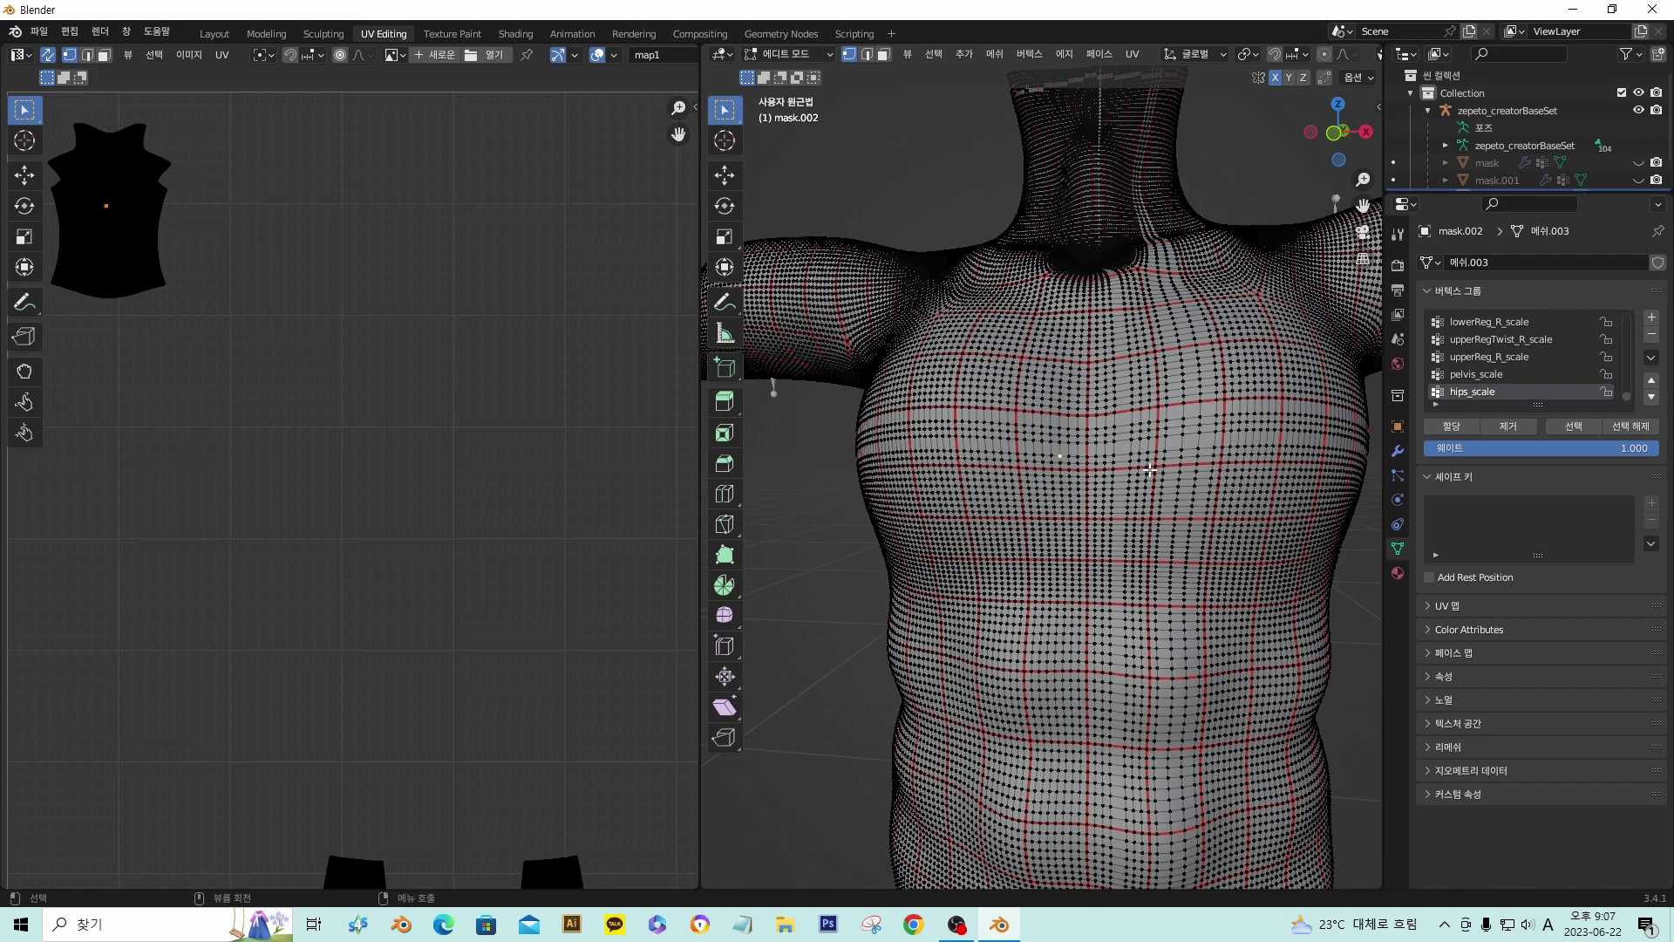
middle_drag(1180, 469, 1224, 476)
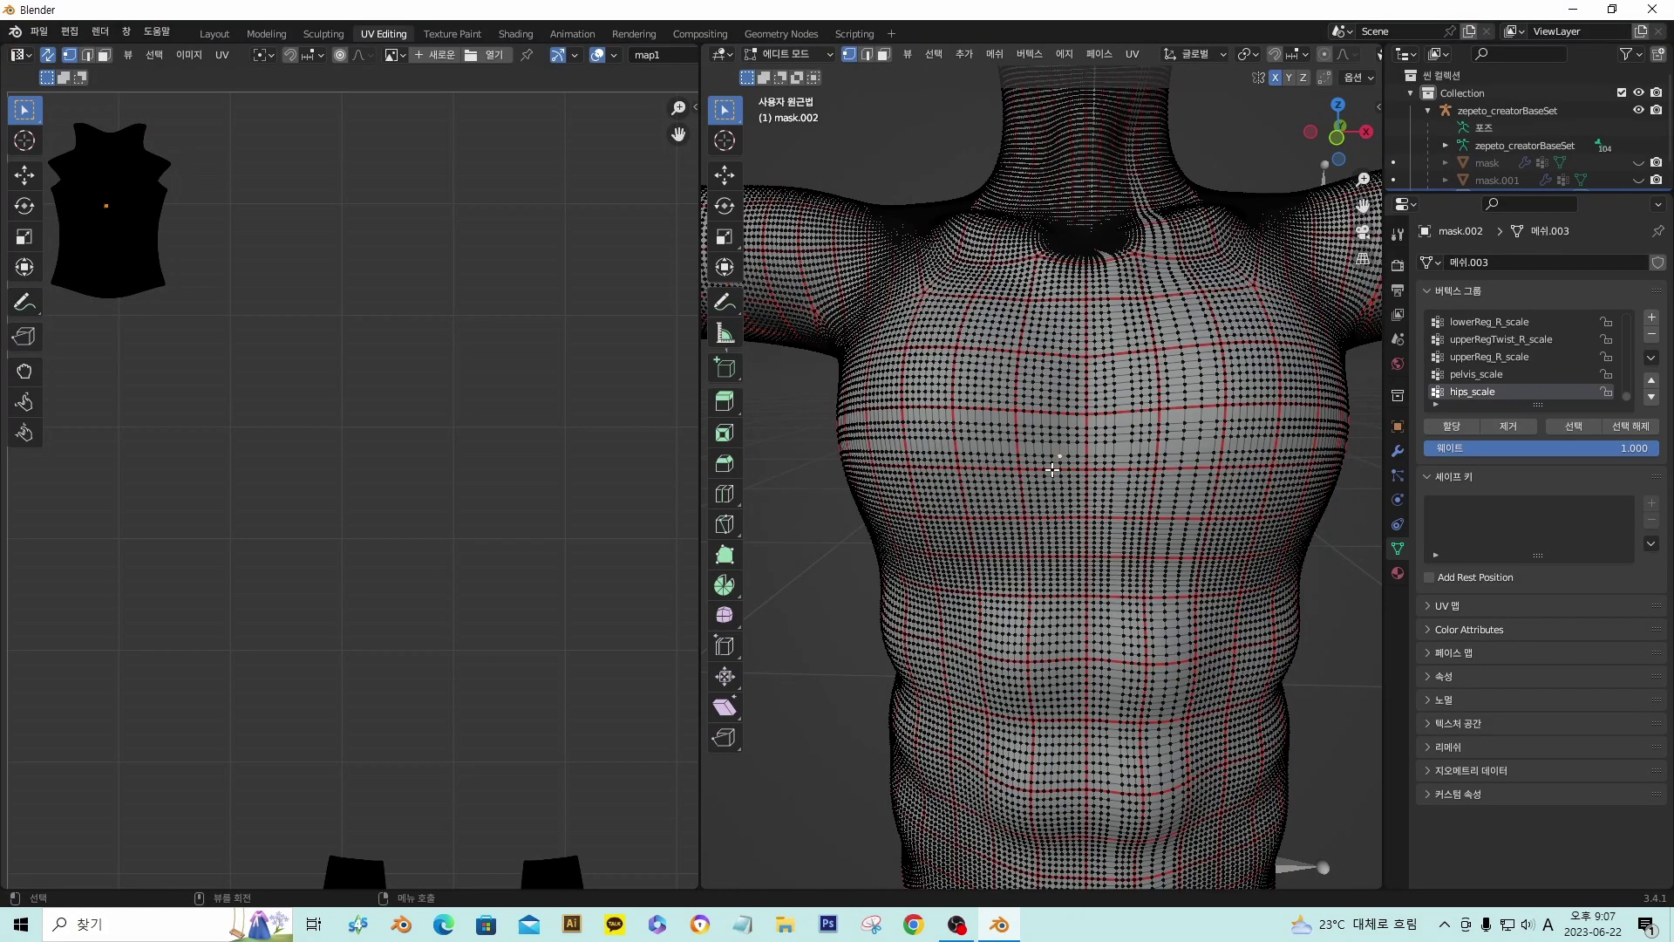
- Select several vertical edge loops along the torso and horizontal loops across the chest, then dissolve their edges
alt+click(992, 376)
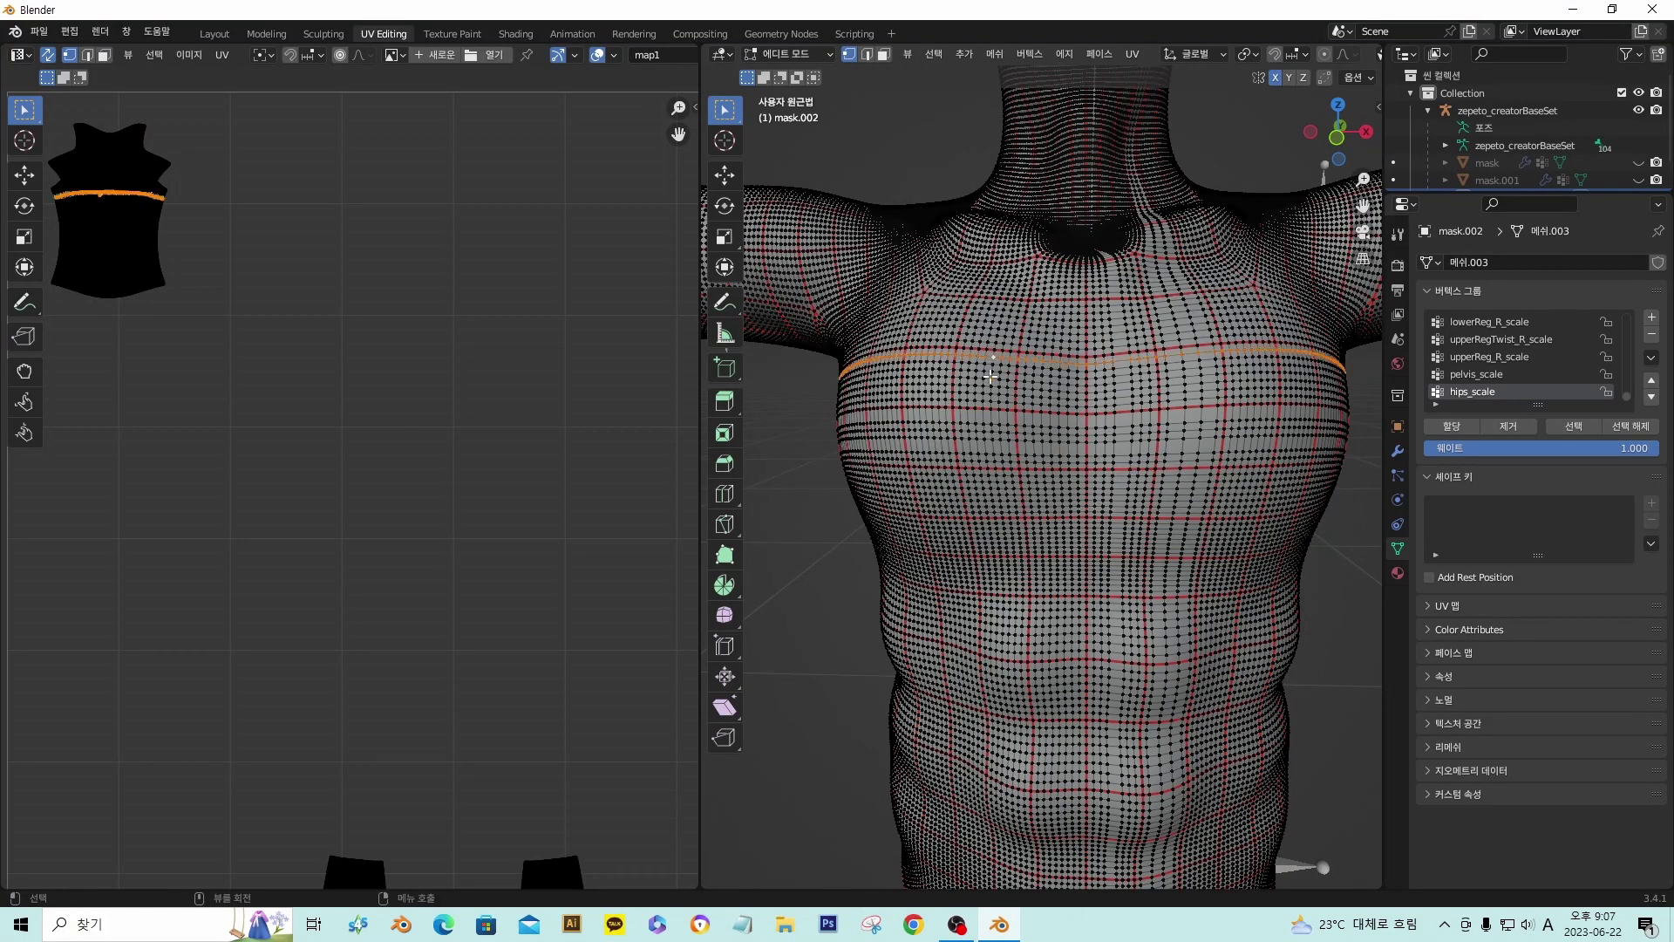
alt+shift+click(995, 384)
scroll(1140, 412, down, 4)
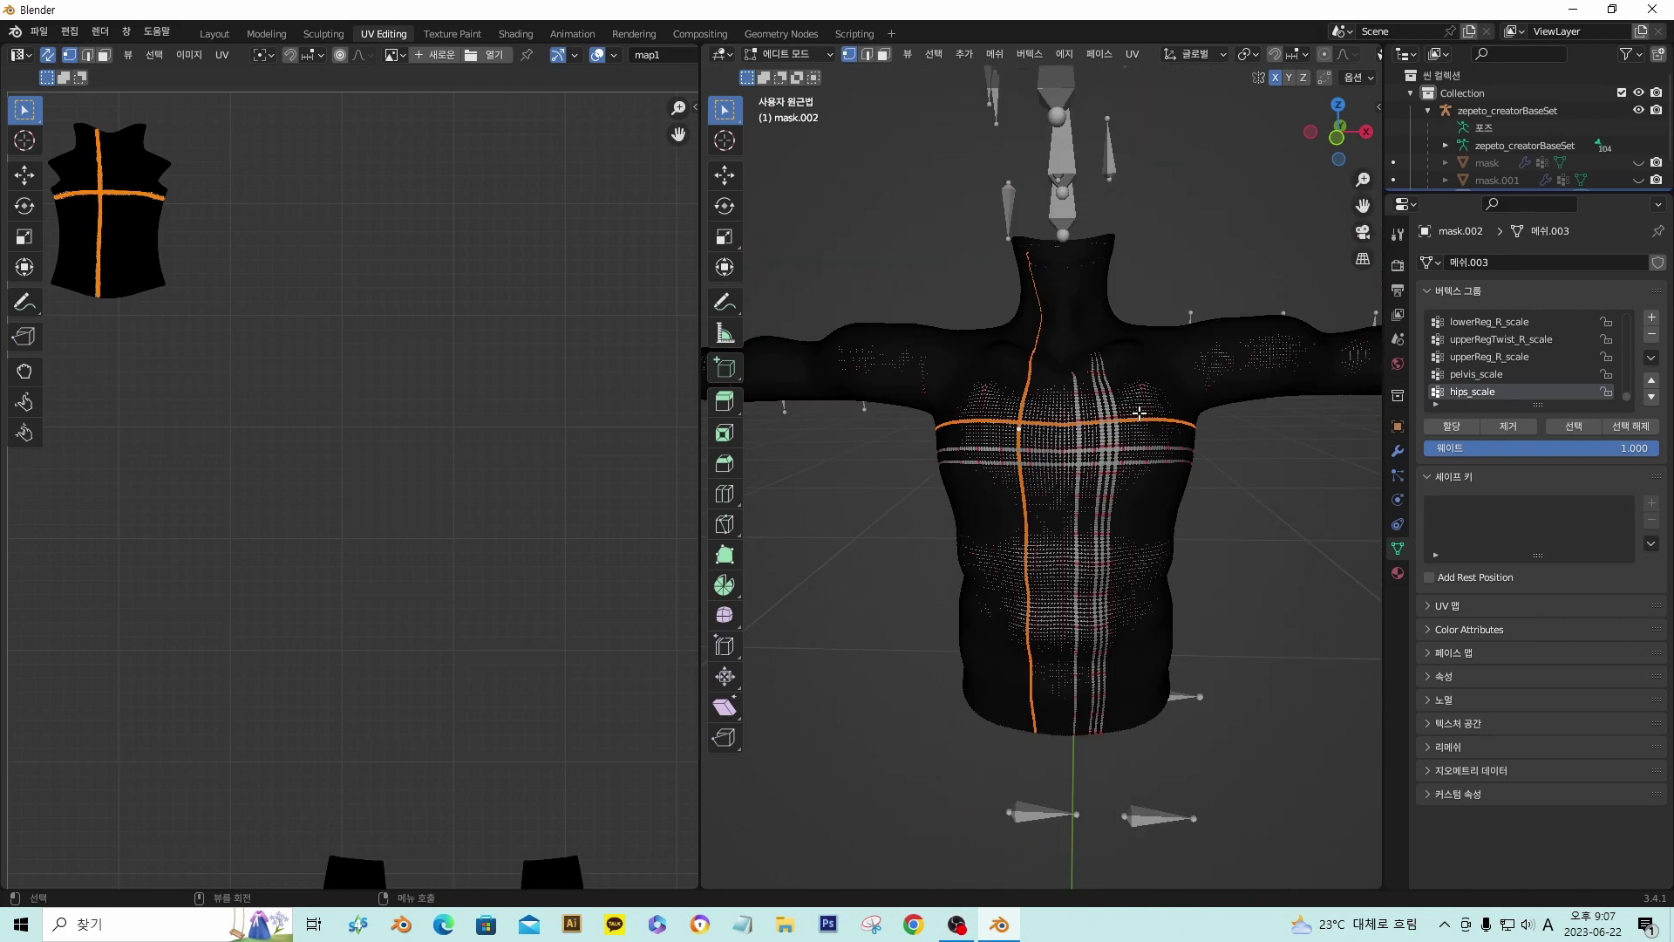
scroll(1148, 410, up, 4)
shift+middle_drag(1147, 410, 1212, 567)
middle_drag(1212, 566, 1056, 518)
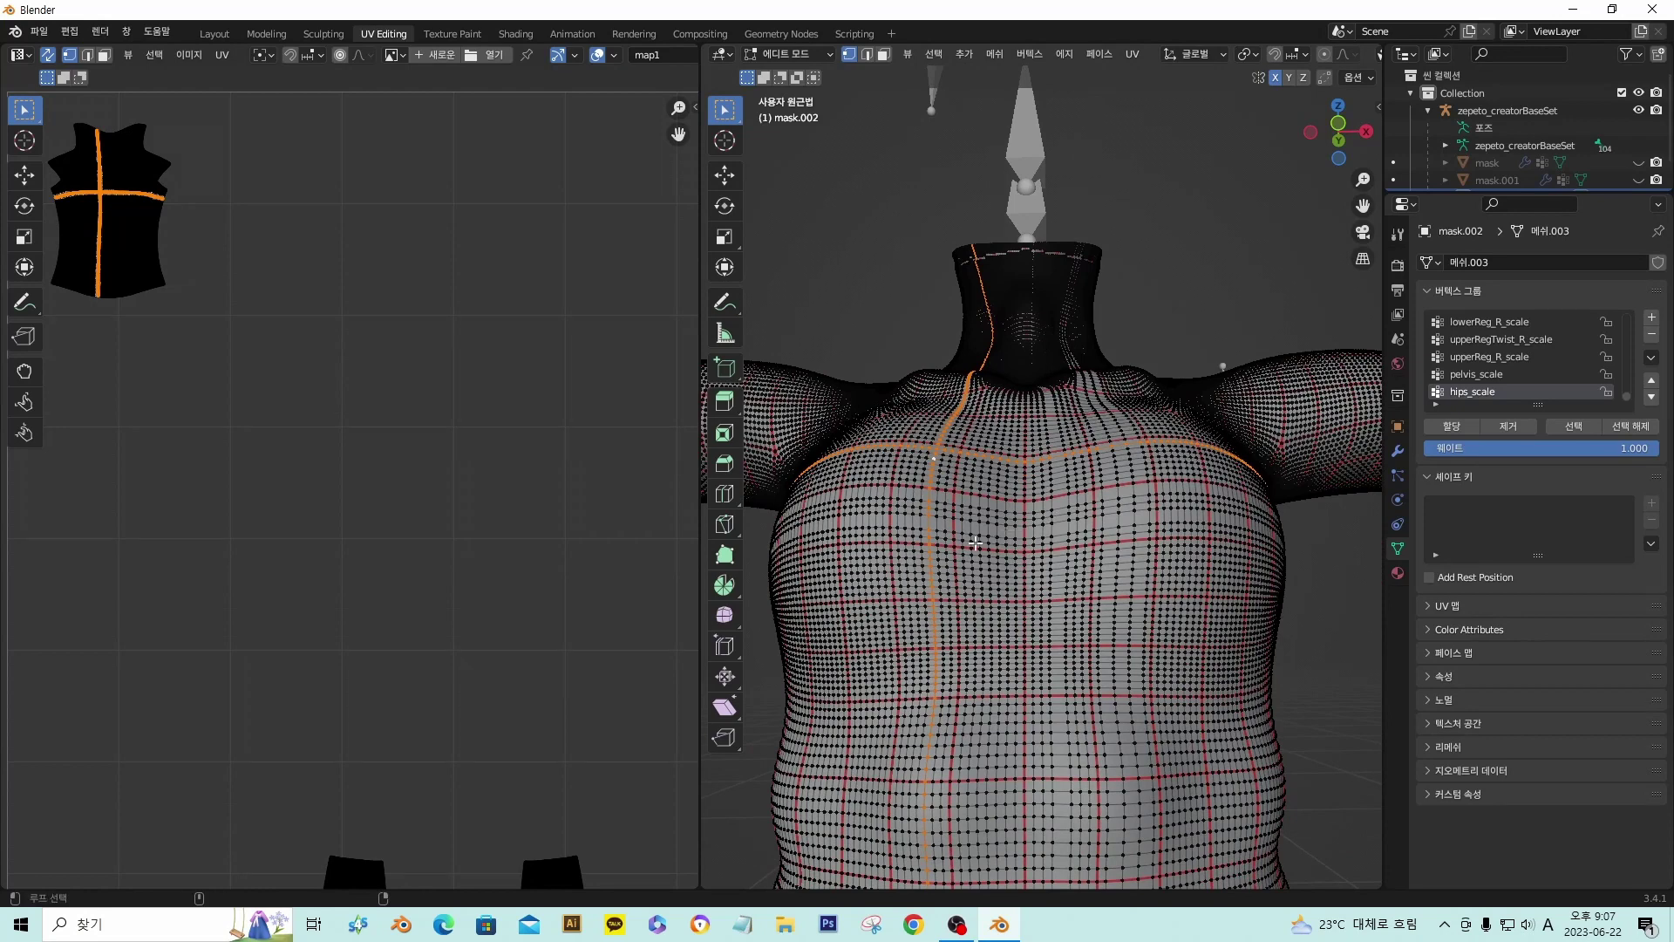
alt+shift+click(989, 662)
alt+shift+click(986, 700)
alt+shift+click(992, 700)
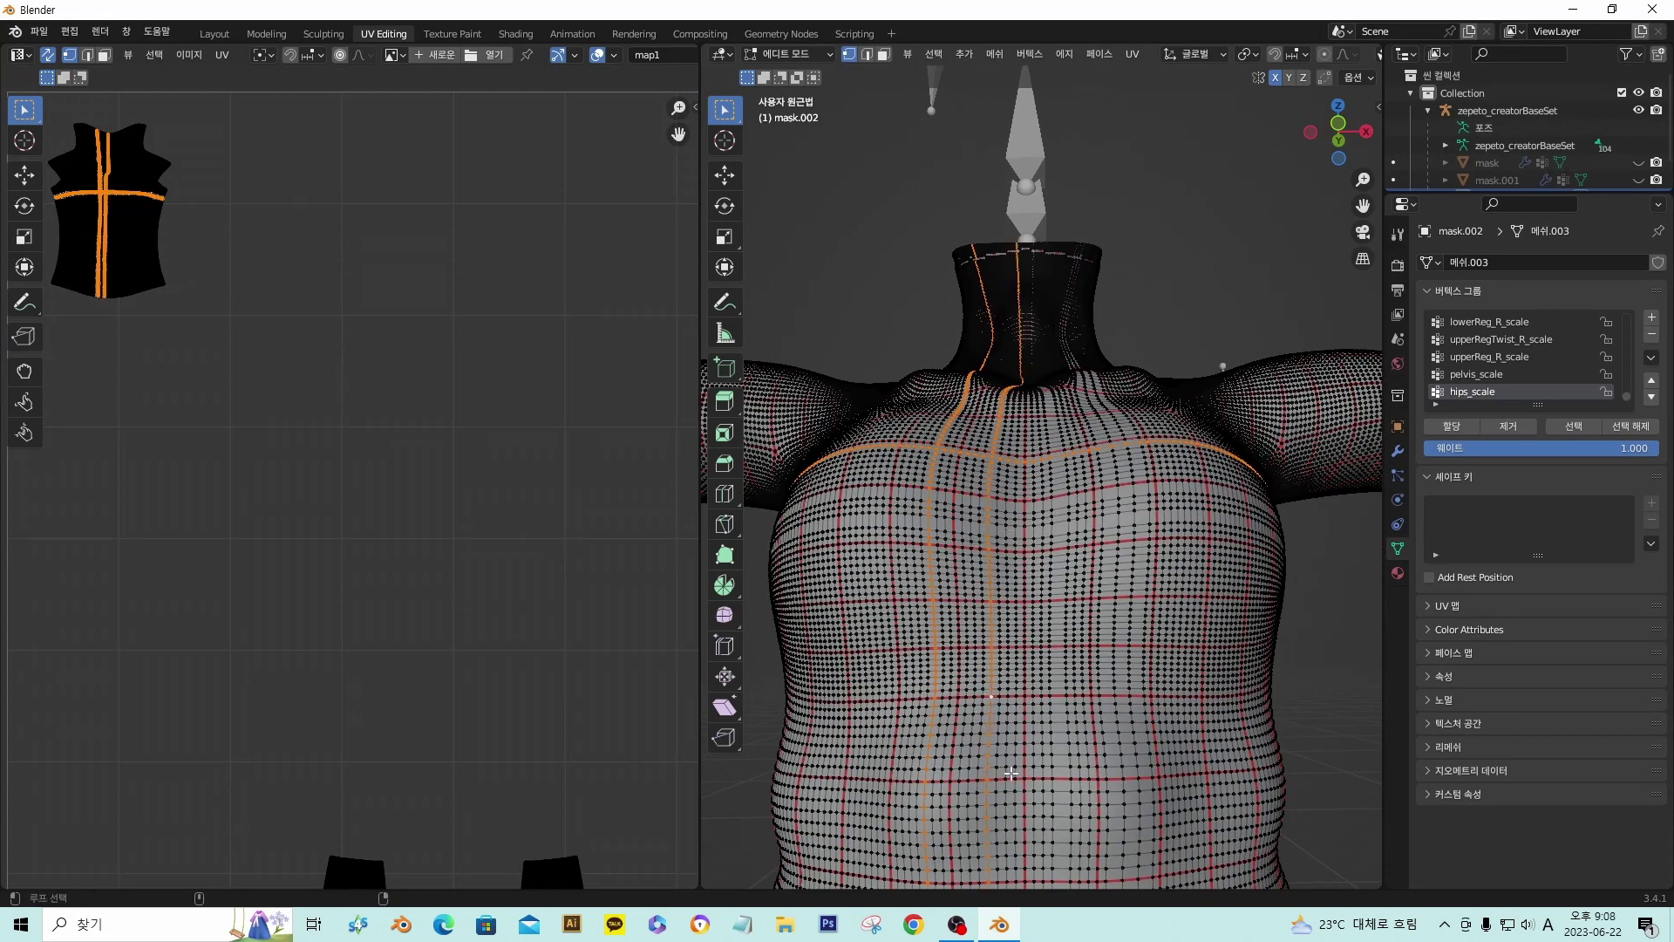
alt+shift+click(998, 769)
alt+shift+click(1052, 755)
alt+shift+click(1179, 742)
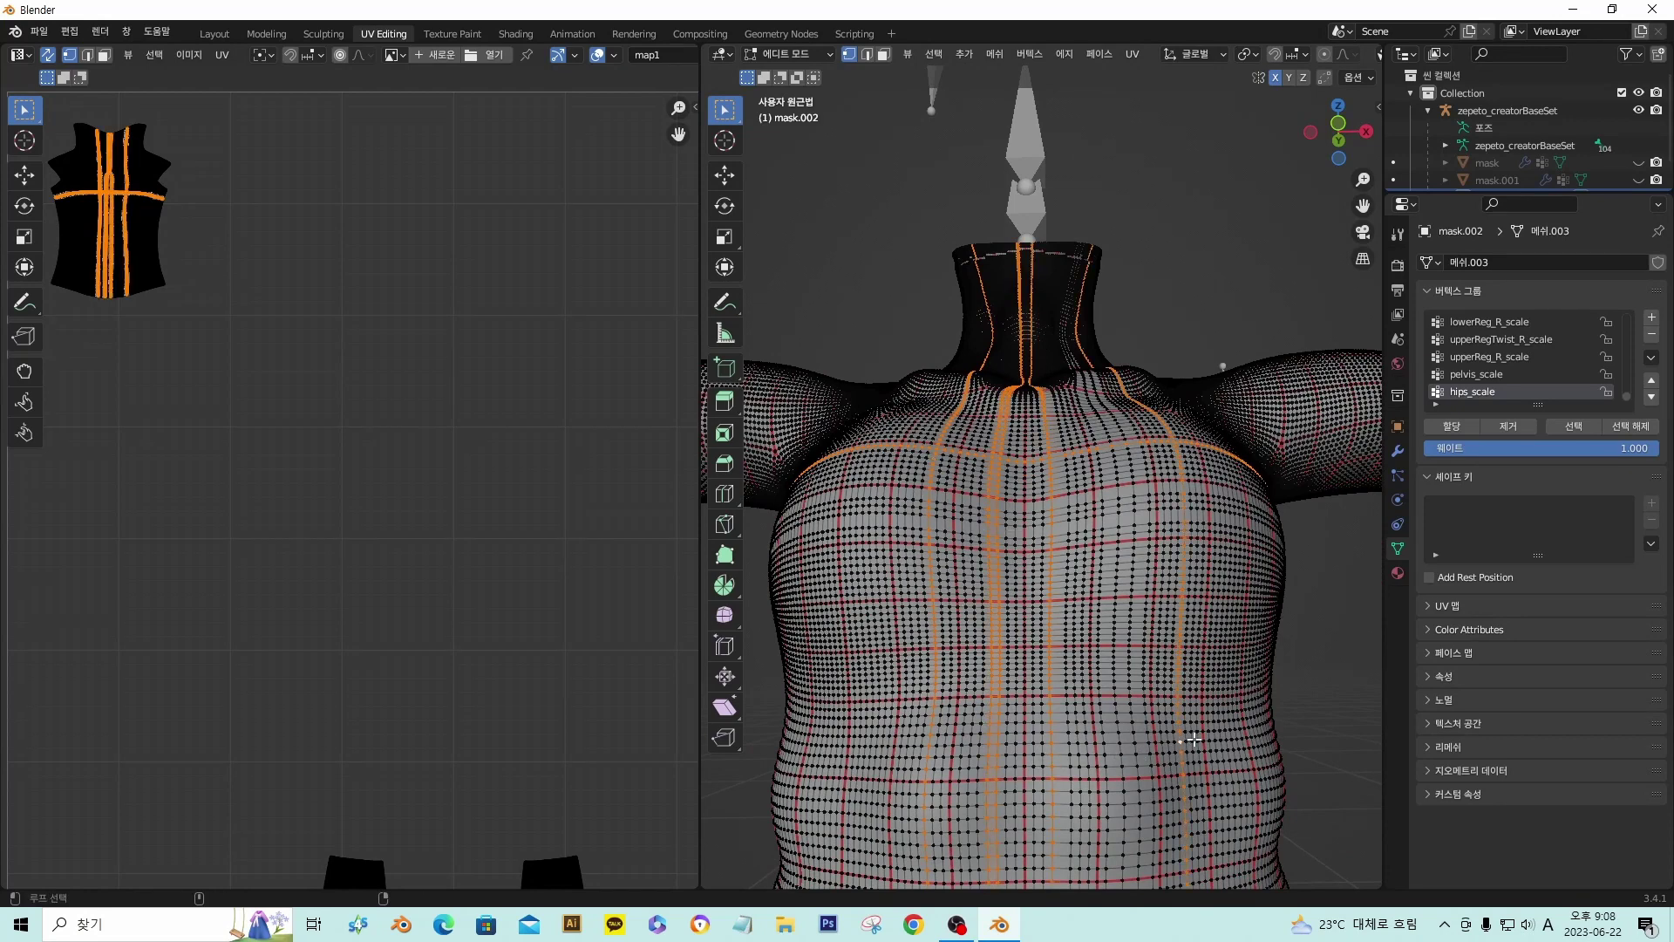
alt+shift+click(1227, 737)
alt+shift+click(878, 639)
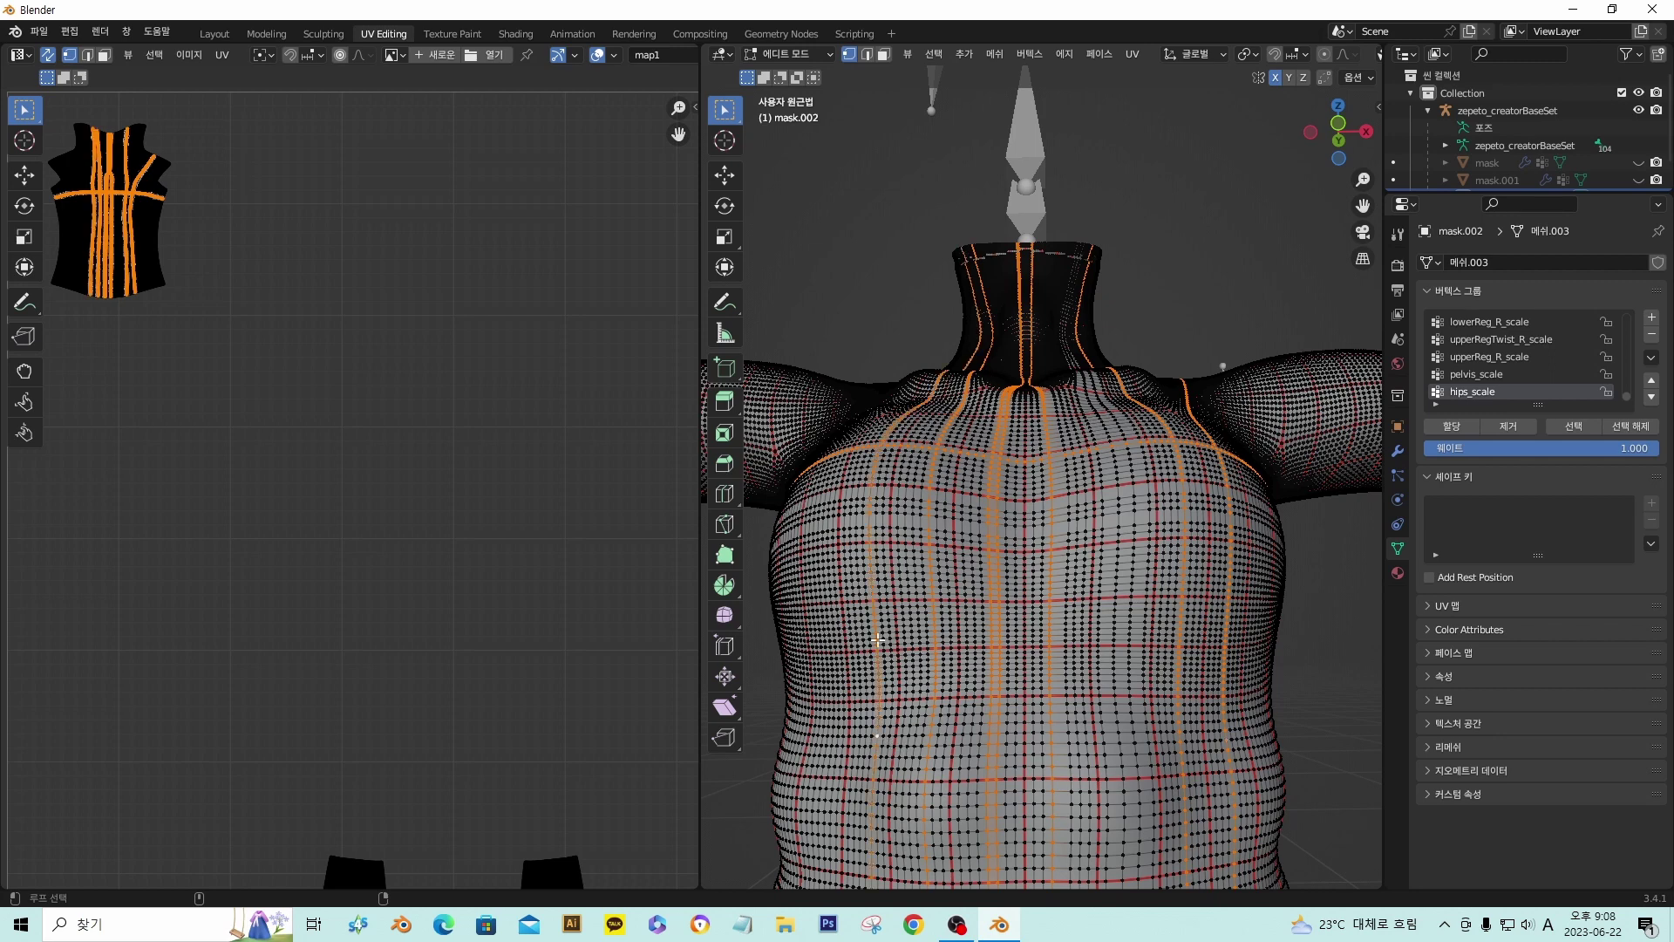
alt+shift+click(827, 624)
alt+shift+click(790, 748)
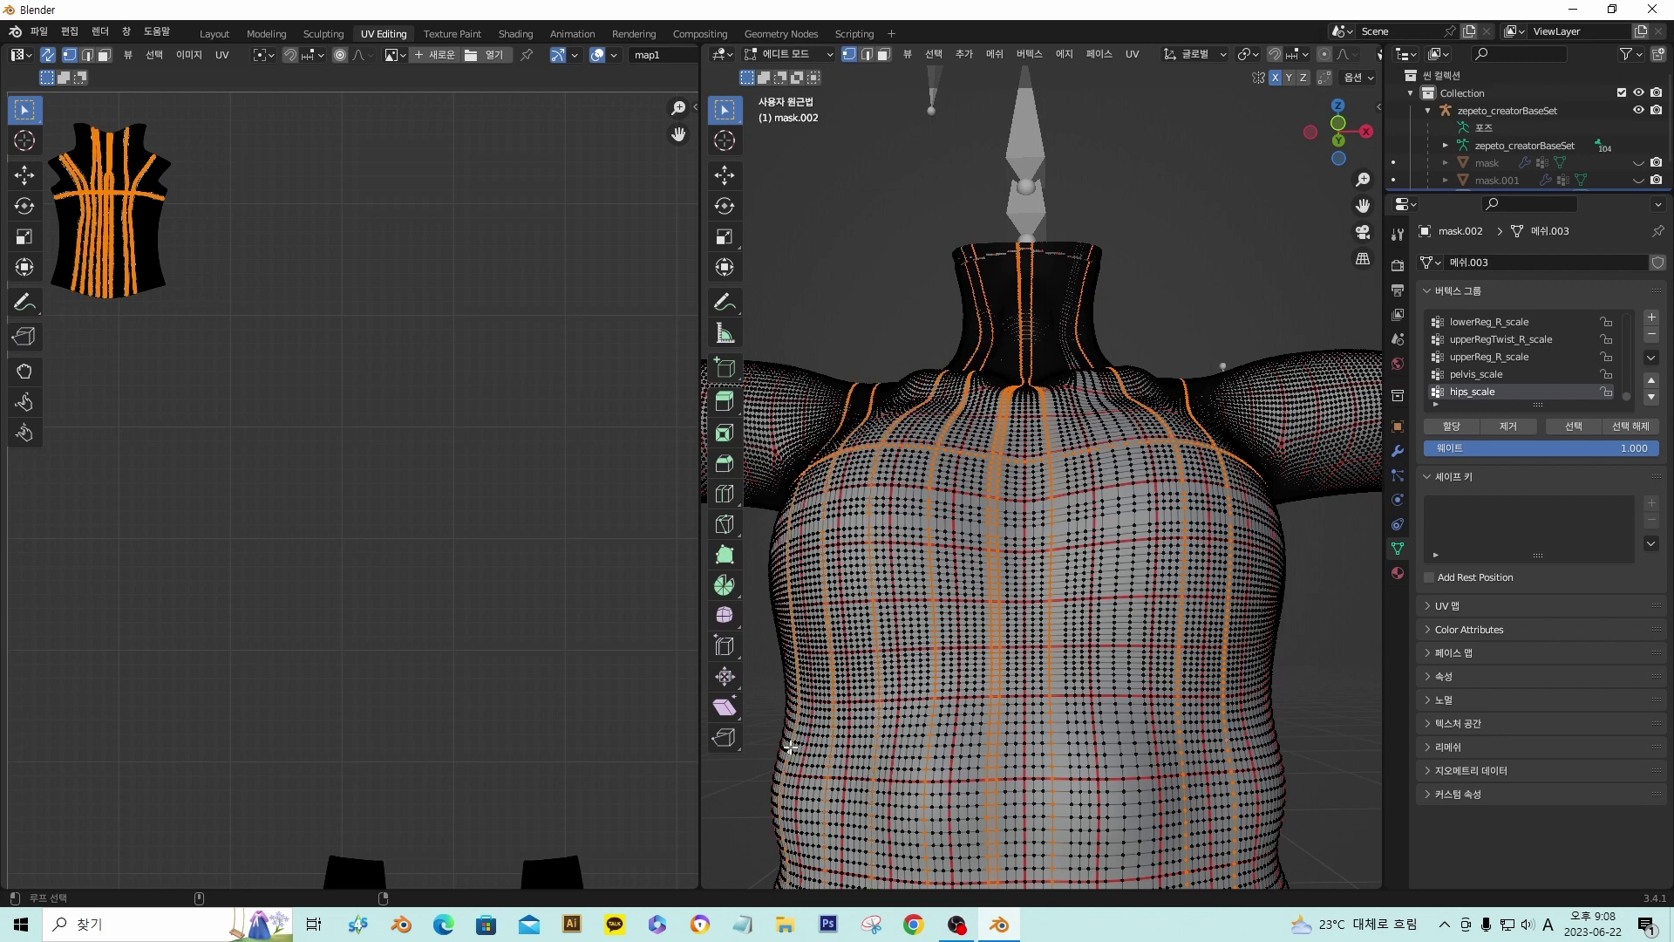
alt+shift+click(914, 632)
alt+shift+click(913, 593)
alt+shift+click(911, 534)
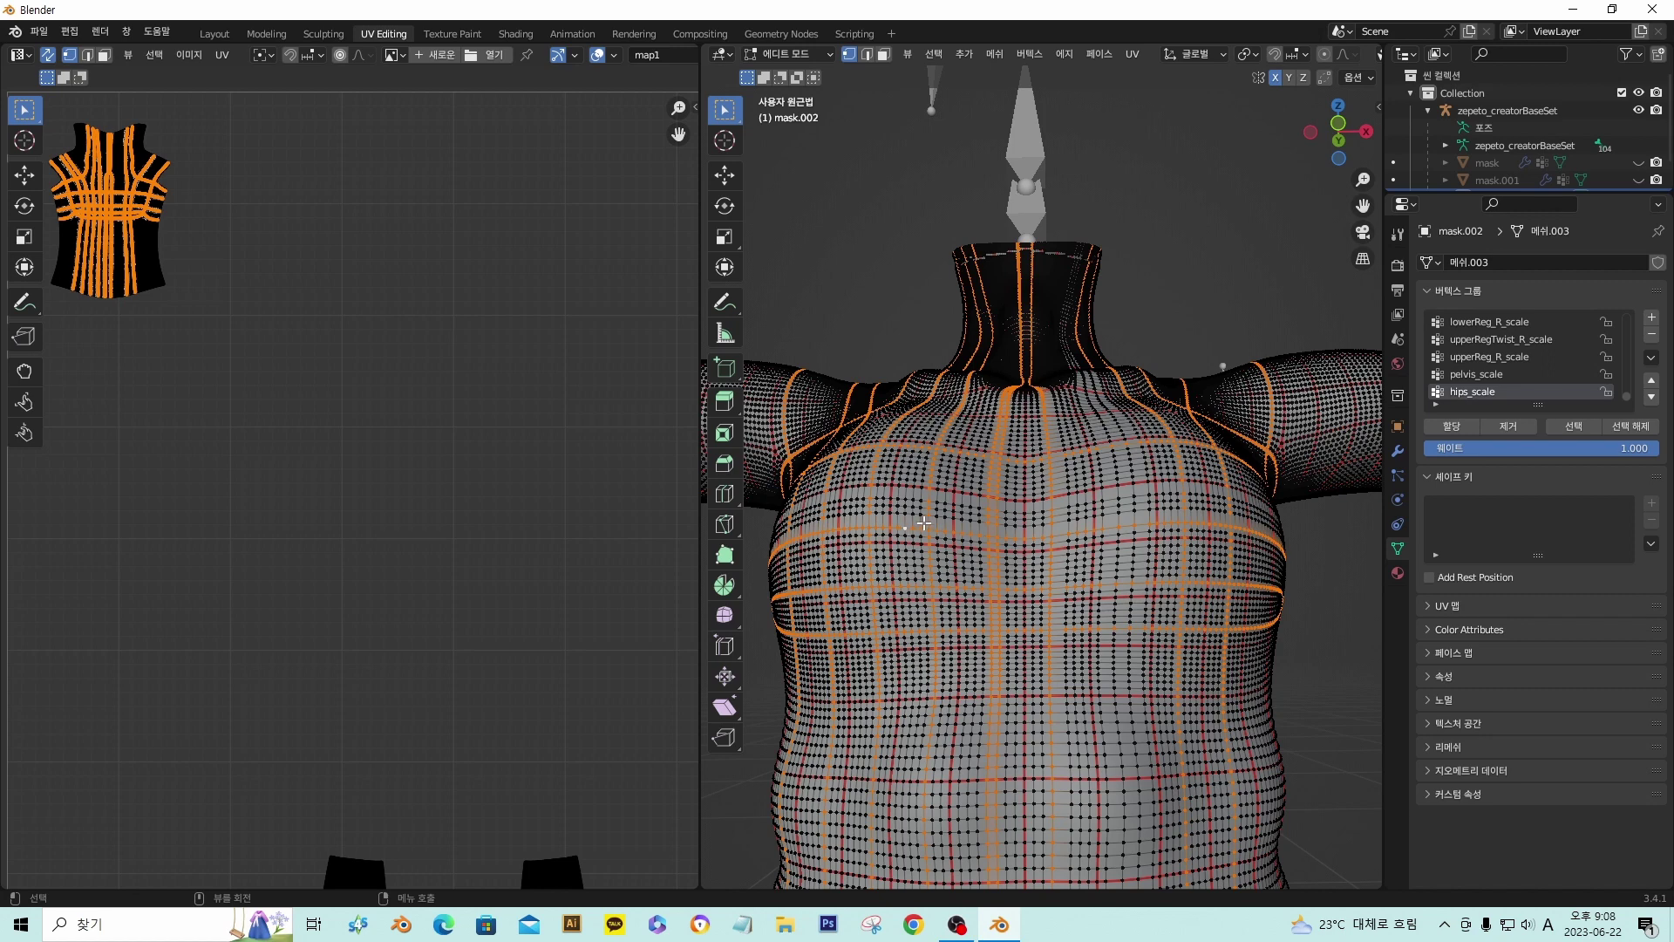
key(x)
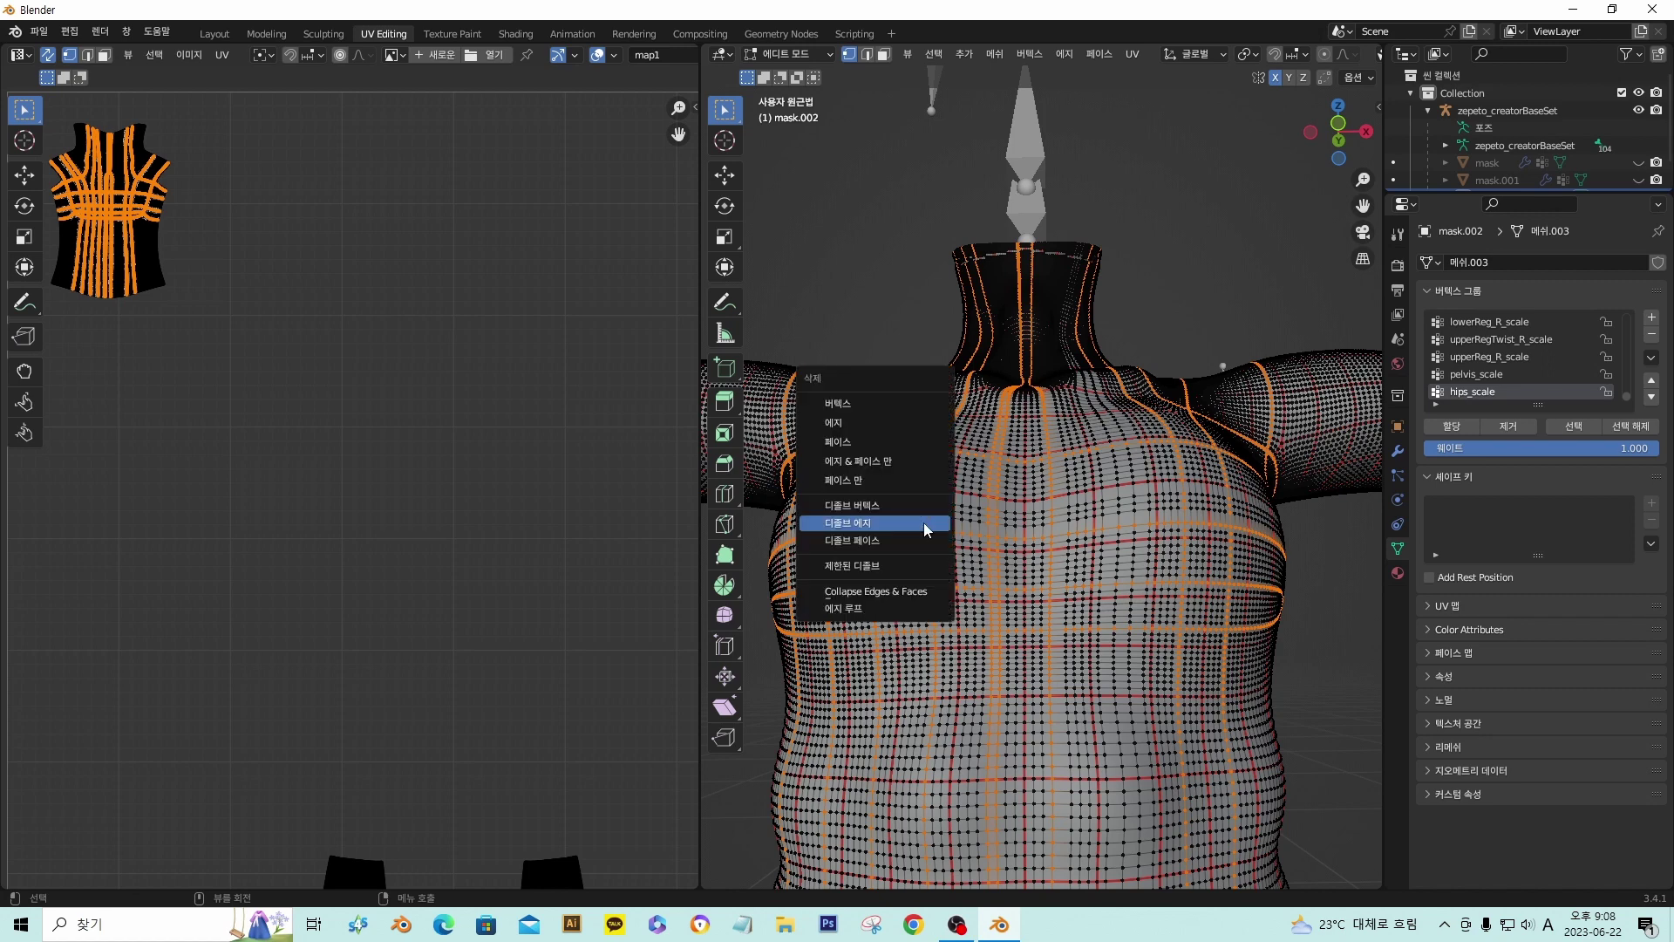
click(926, 526)
- Inspect the thinned torso mesh and check the shapes of all torso and arm islands in the UV layout
scroll(1075, 504, down, 7)
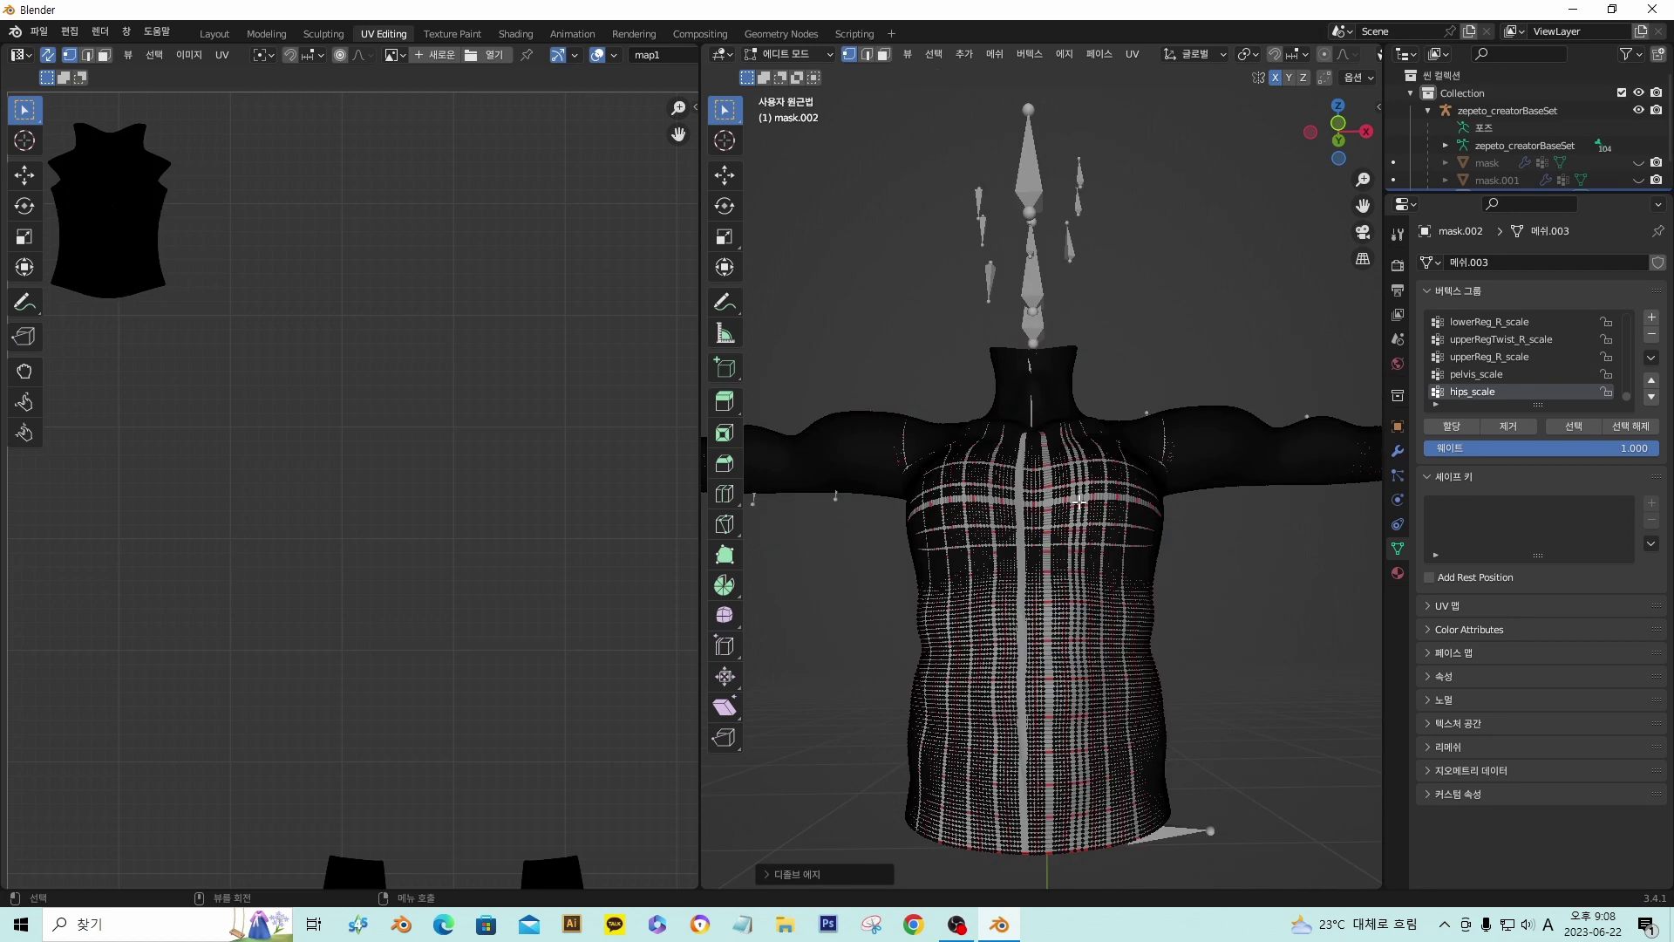
mouse_move(1114, 503)
middle_down()
mouse_move(1140, 560)
mouse_move(1127, 515)
middle_up()
scroll(1127, 515, up, 2)
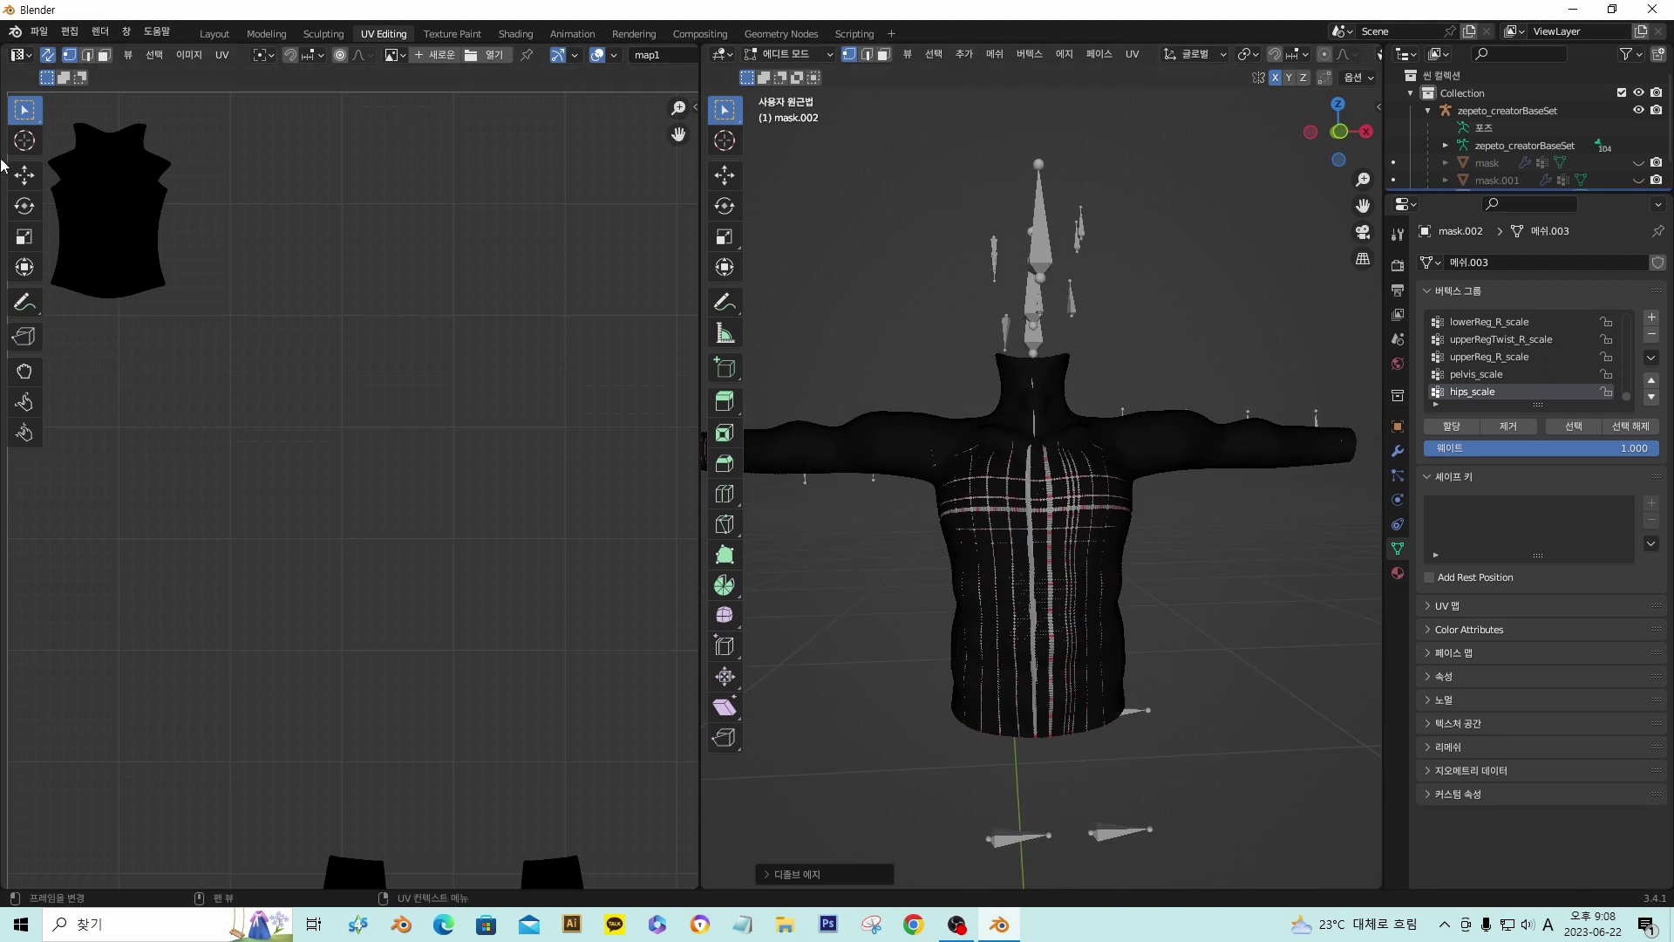
middle_drag(342, 647, 279, 539)
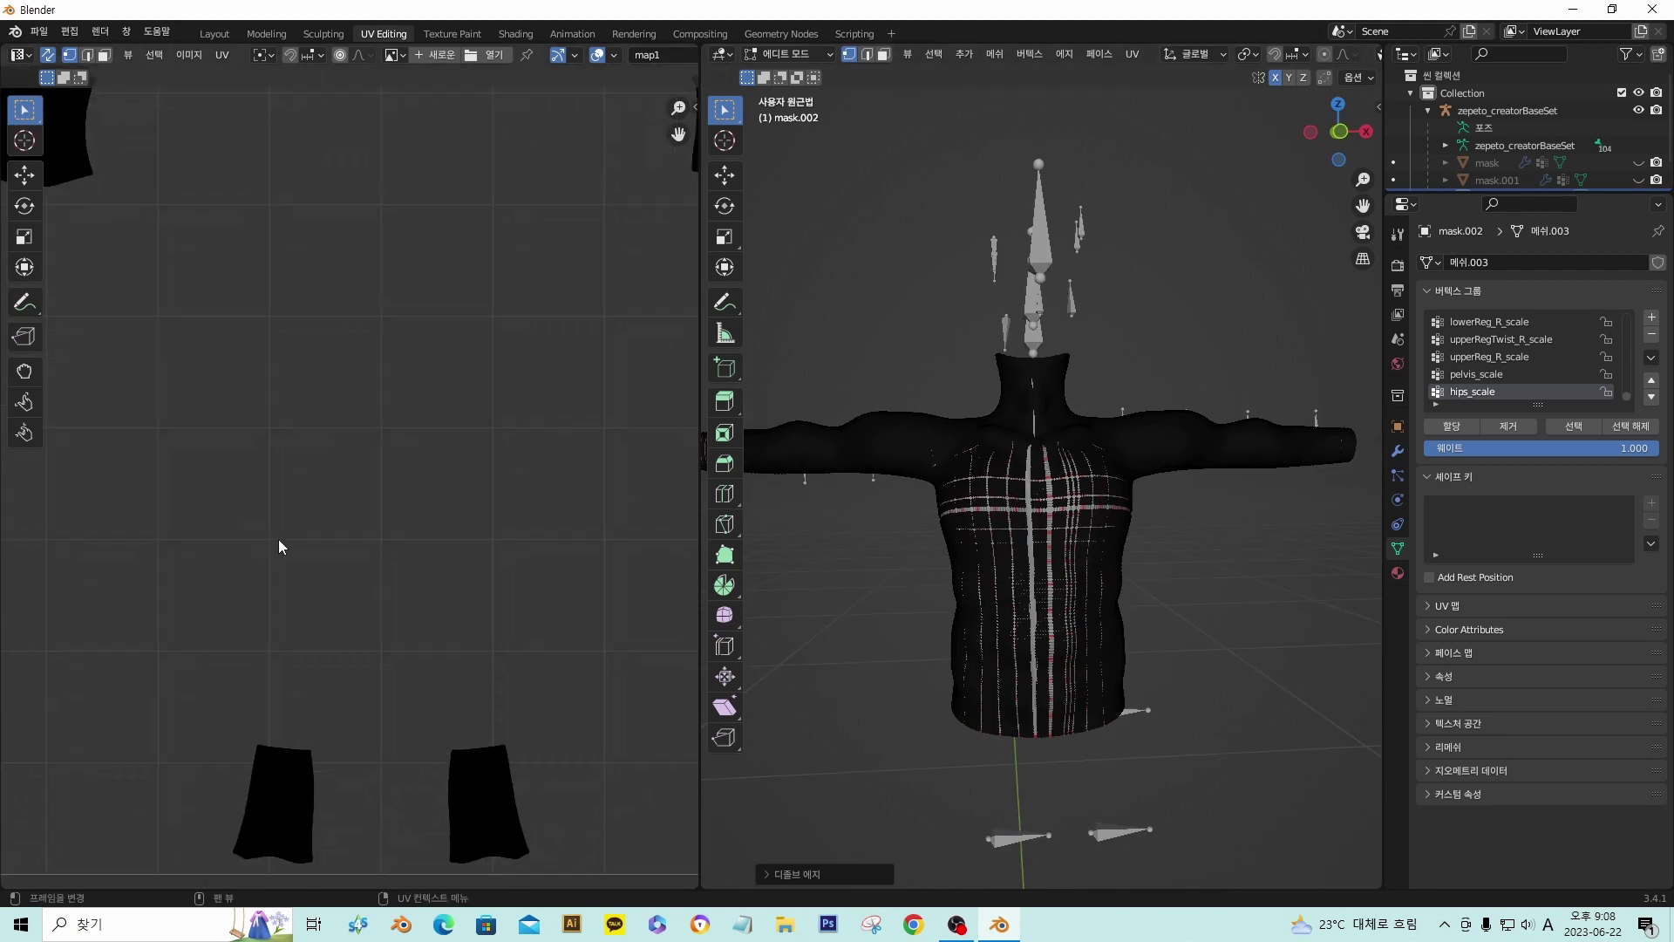
scroll(336, 491, down, 3)
middle_drag(480, 593, 388, 677)
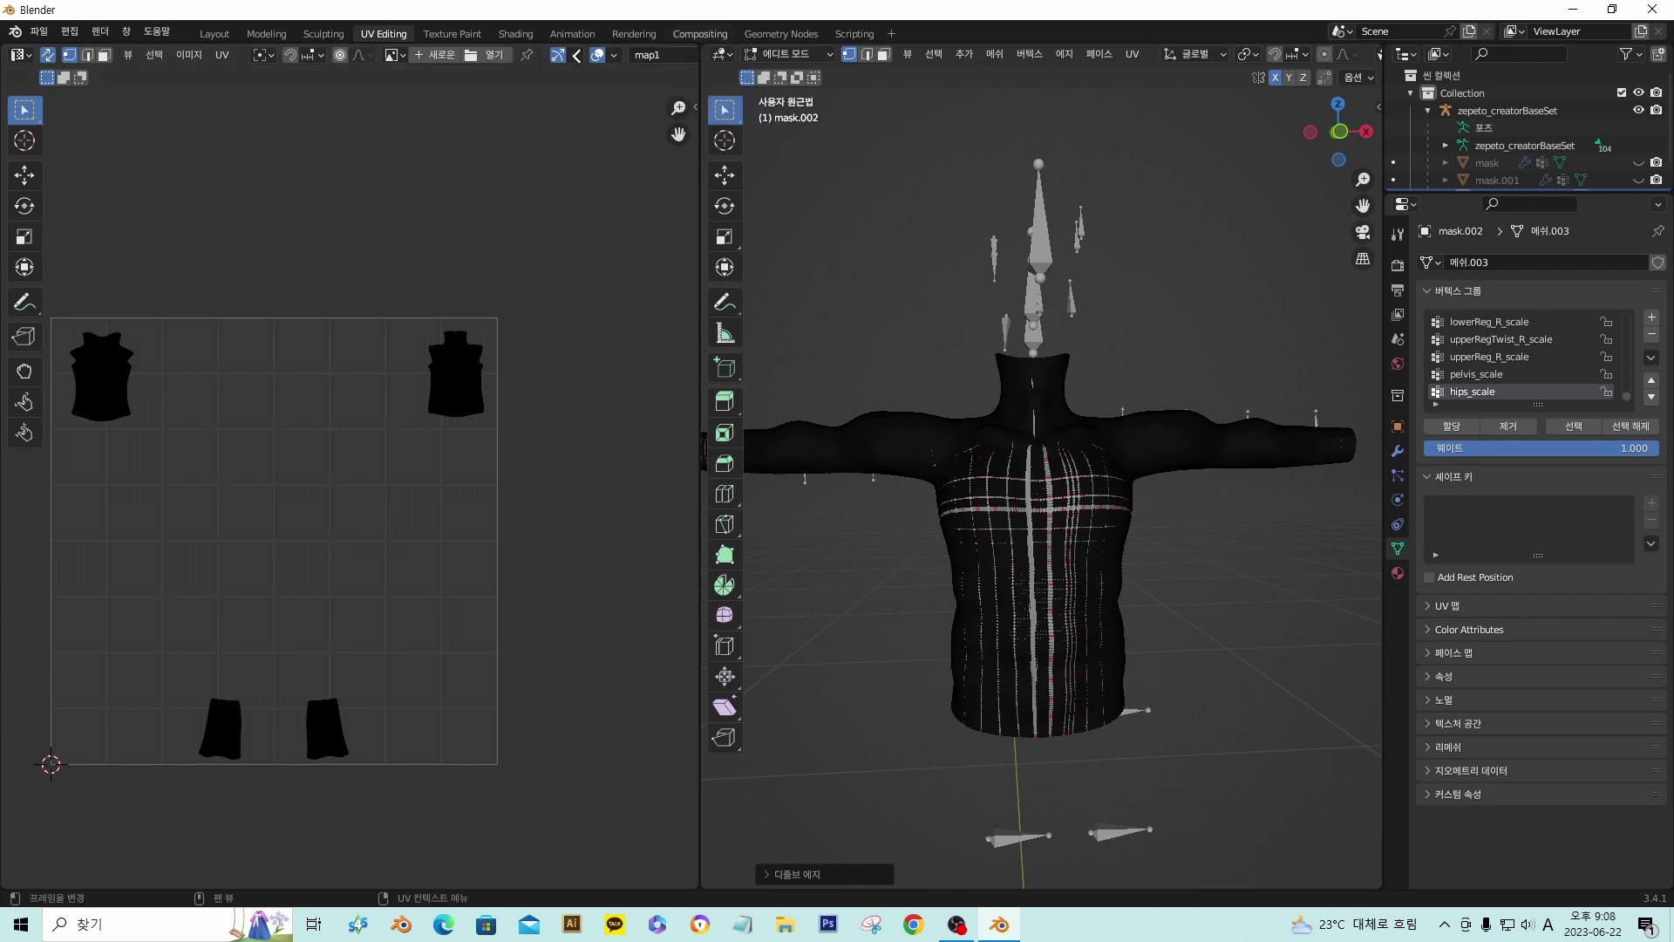
- Return to the Layout workspace and inspect the torso's shaded surface in Object Mode from several angles
key(ctrl+space)
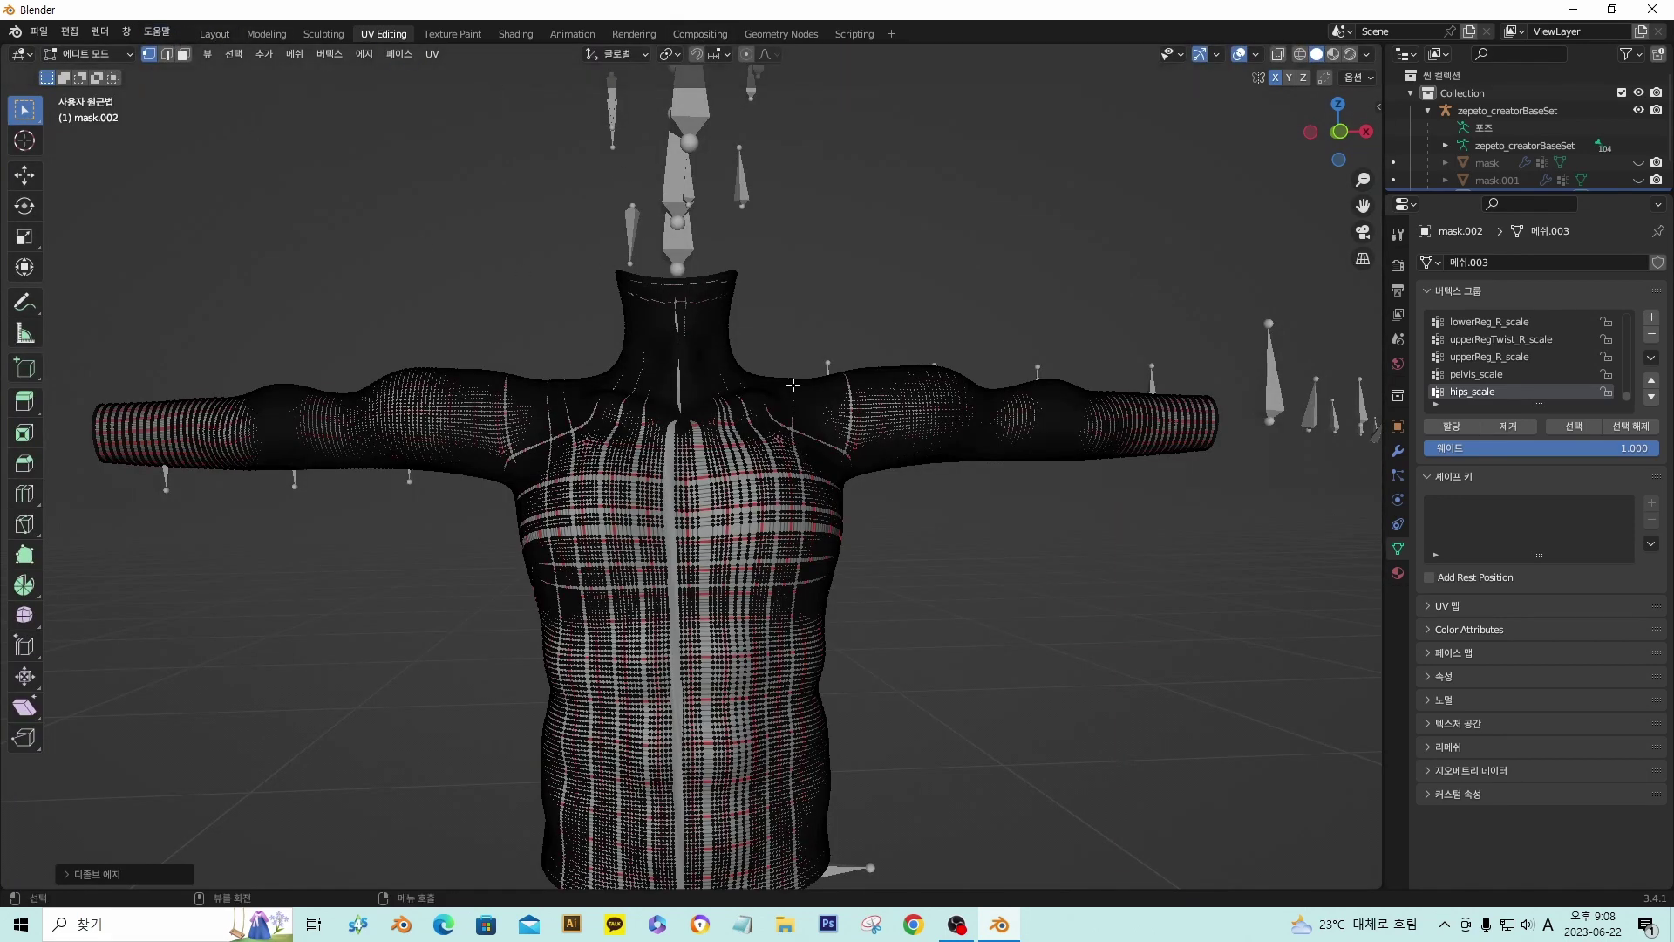
click(215, 33)
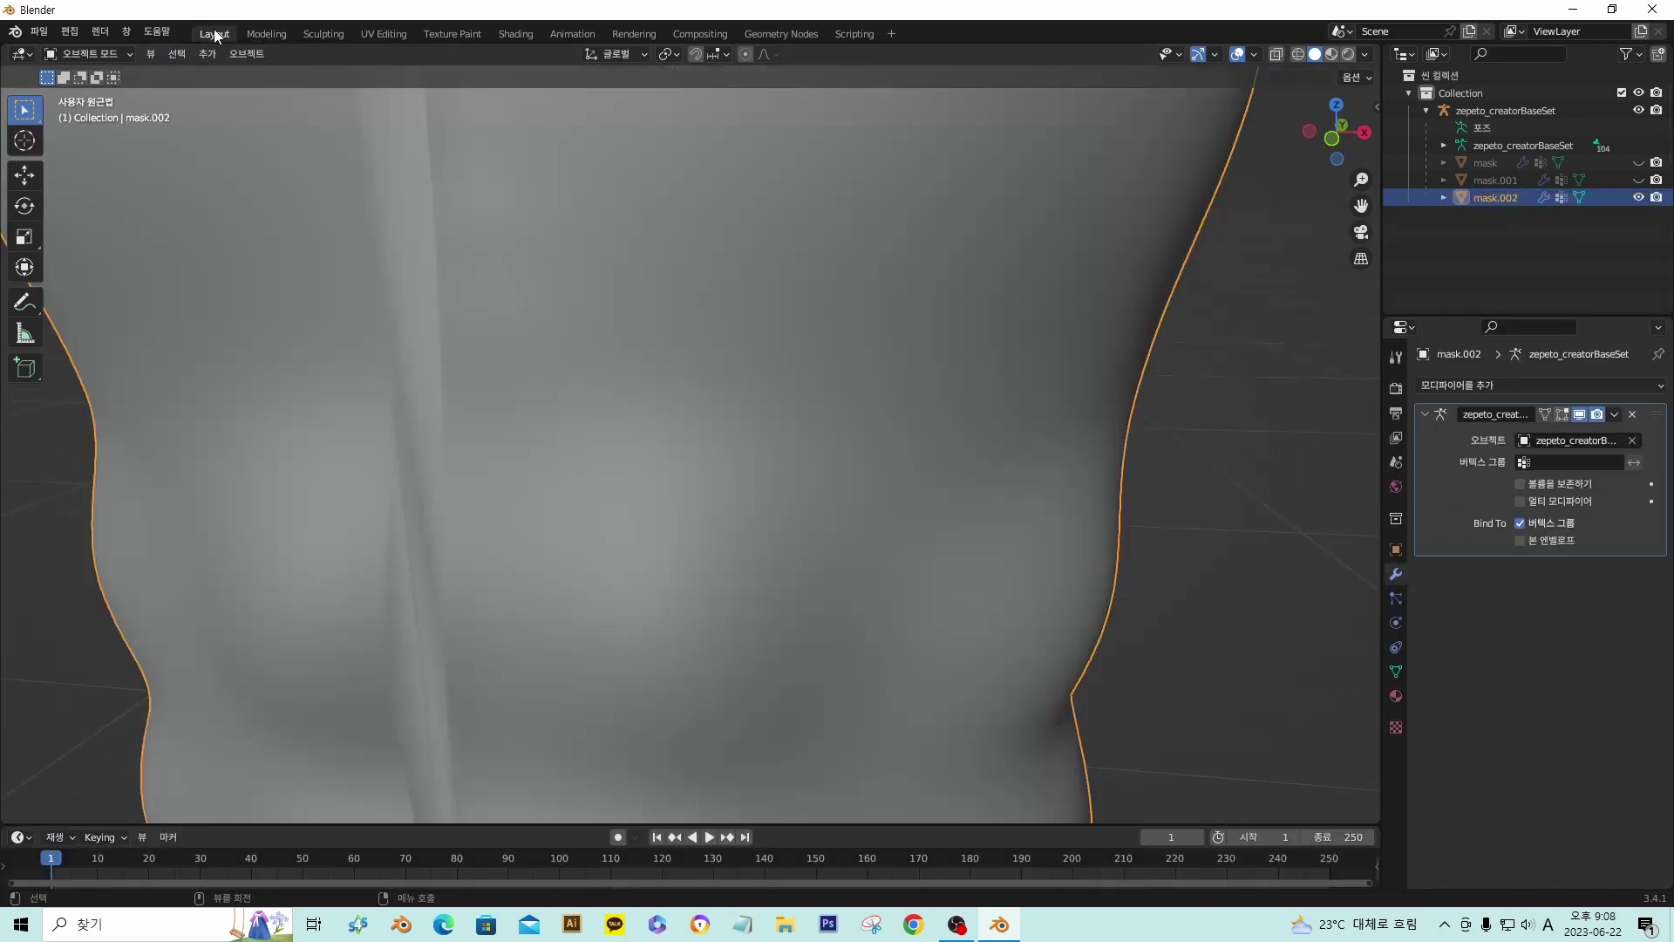
middle_drag(721, 401, 728, 454)
scroll(745, 443, up, 2)
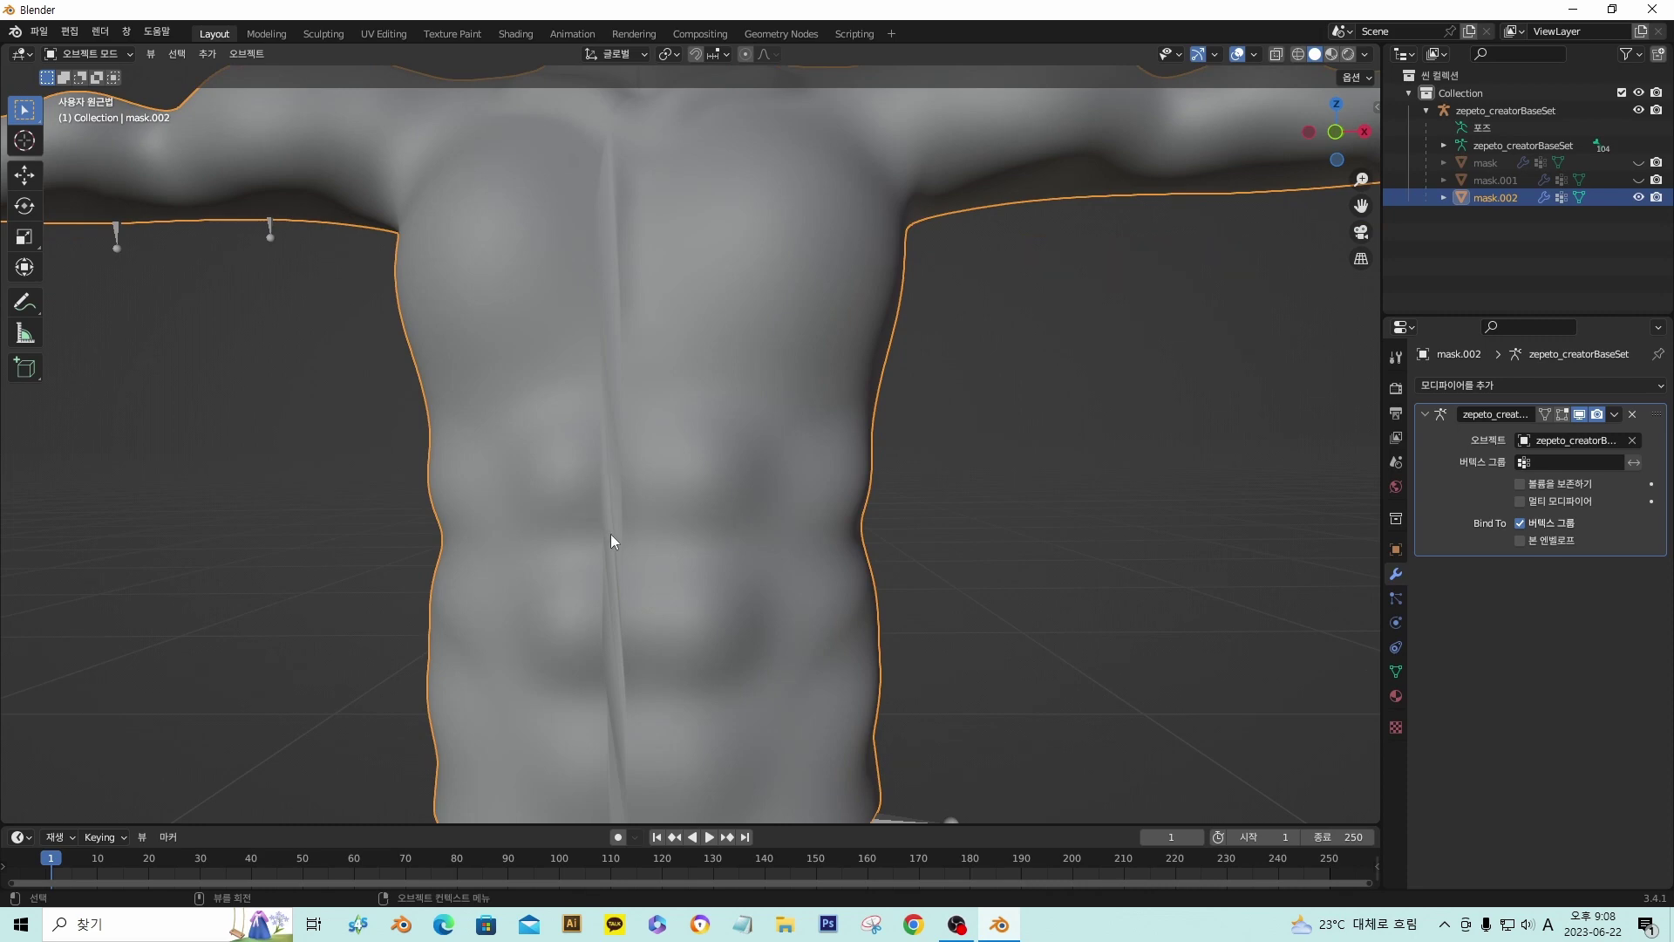
middle_drag(605, 607, 633, 678)
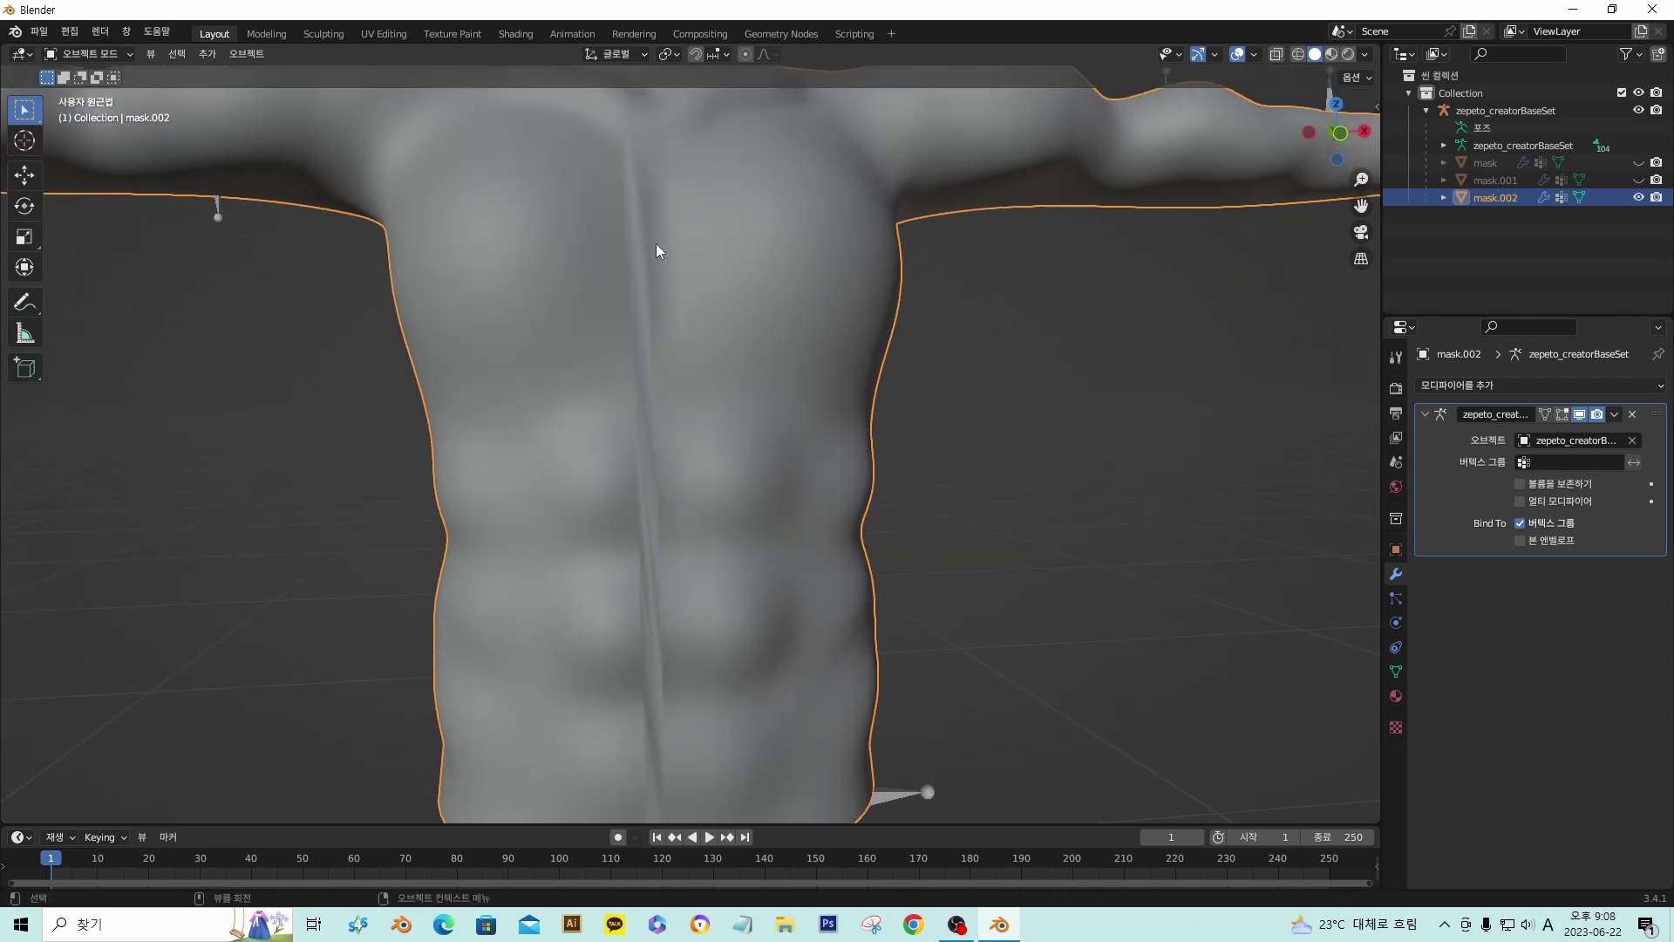
scroll(760, 494, down, 3)
middle_drag(744, 520, 782, 565)
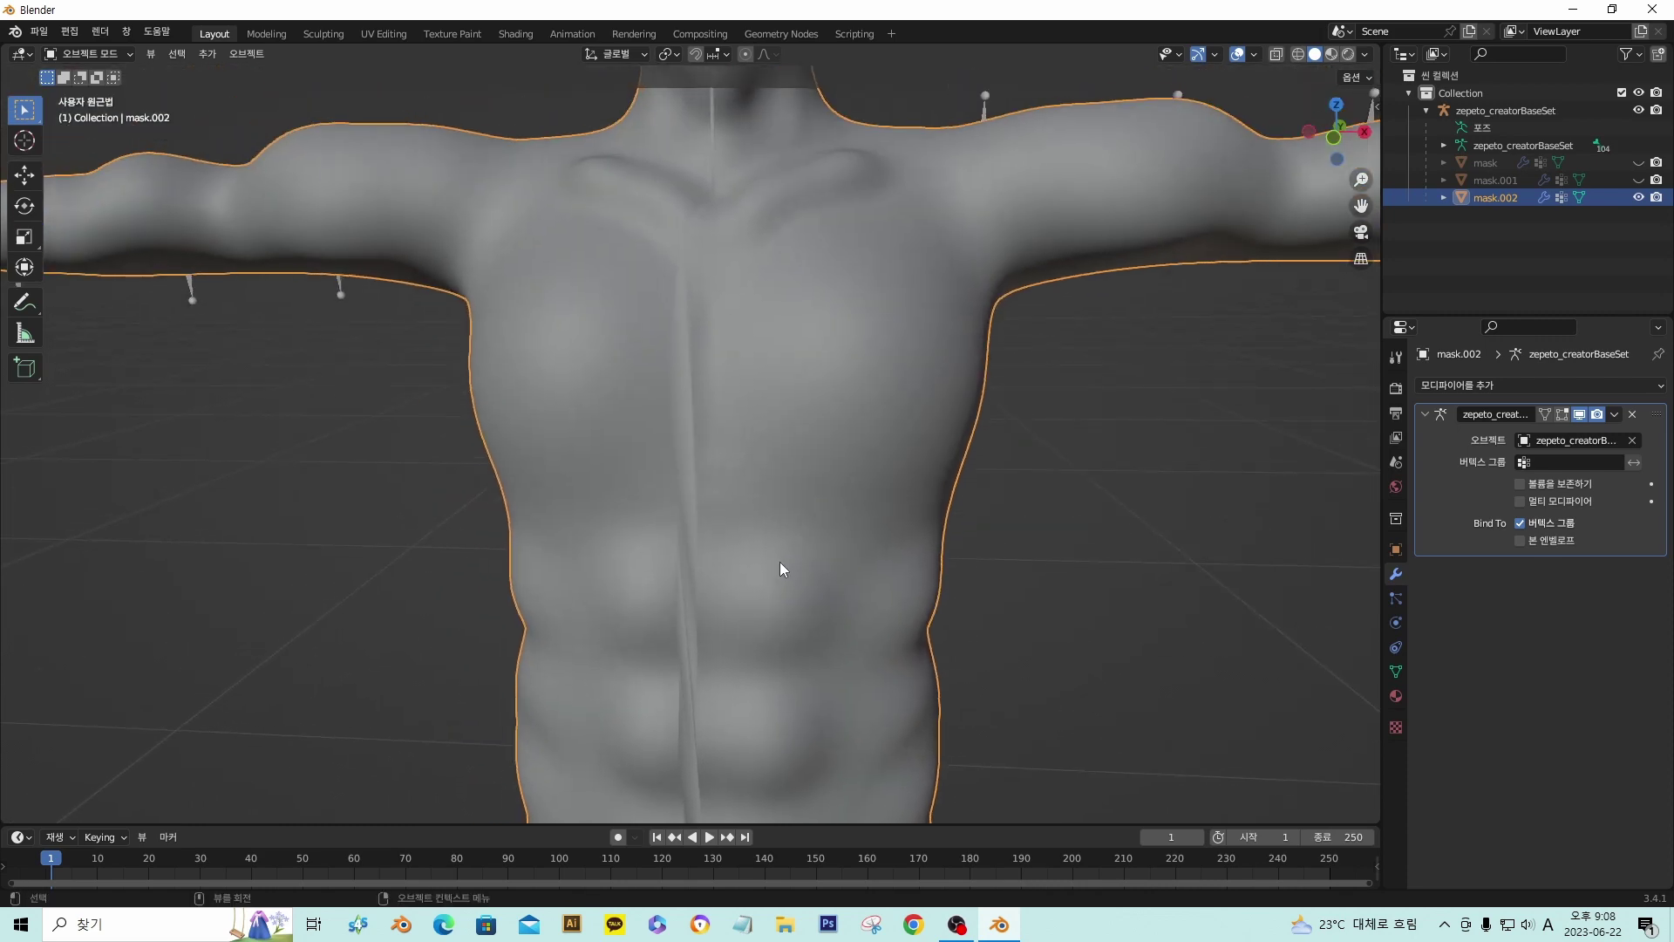
- Show mask.002 briefly in Edit Mode to compare its edge grid with the shaded surface, then return to Object Mode
key(Tab)
middle_drag(844, 476, 807, 499)
mouse_move(719, 550)
middle_down()
mouse_move(695, 558)
mouse_move(706, 567)
mouse_move(703, 546)
middle_up()
key(Tab)
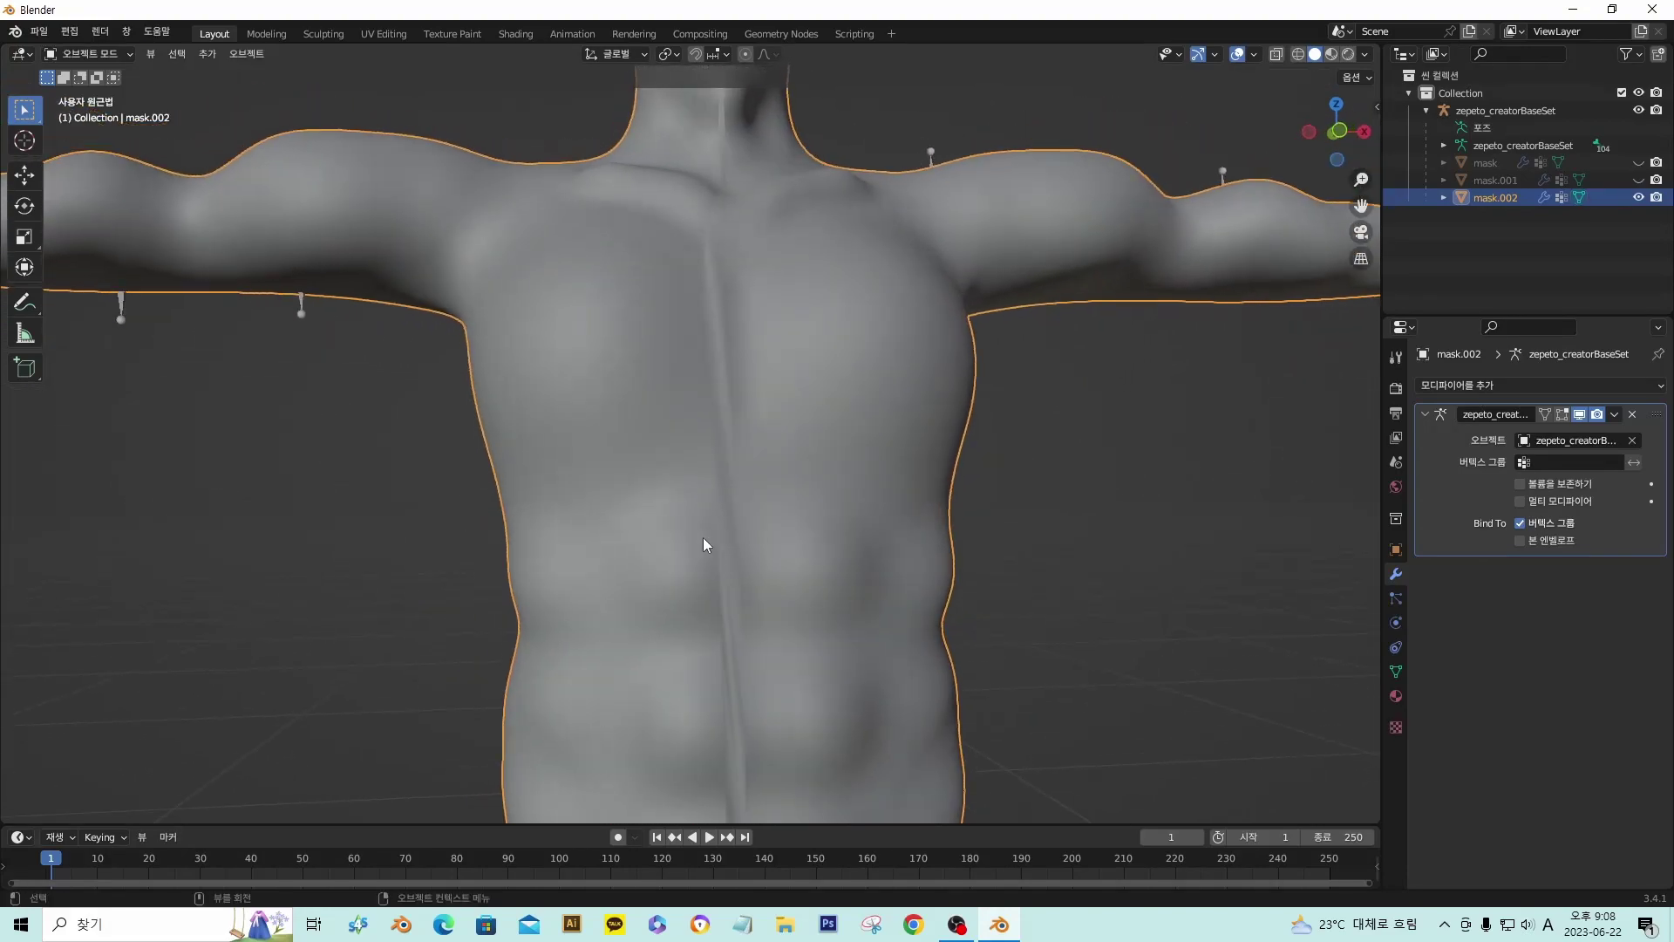
- Reopen mask.002 in Edit Mode and select a narrow vertical strip of vertices on one side of the abdomen by shortest path
key(Tab)
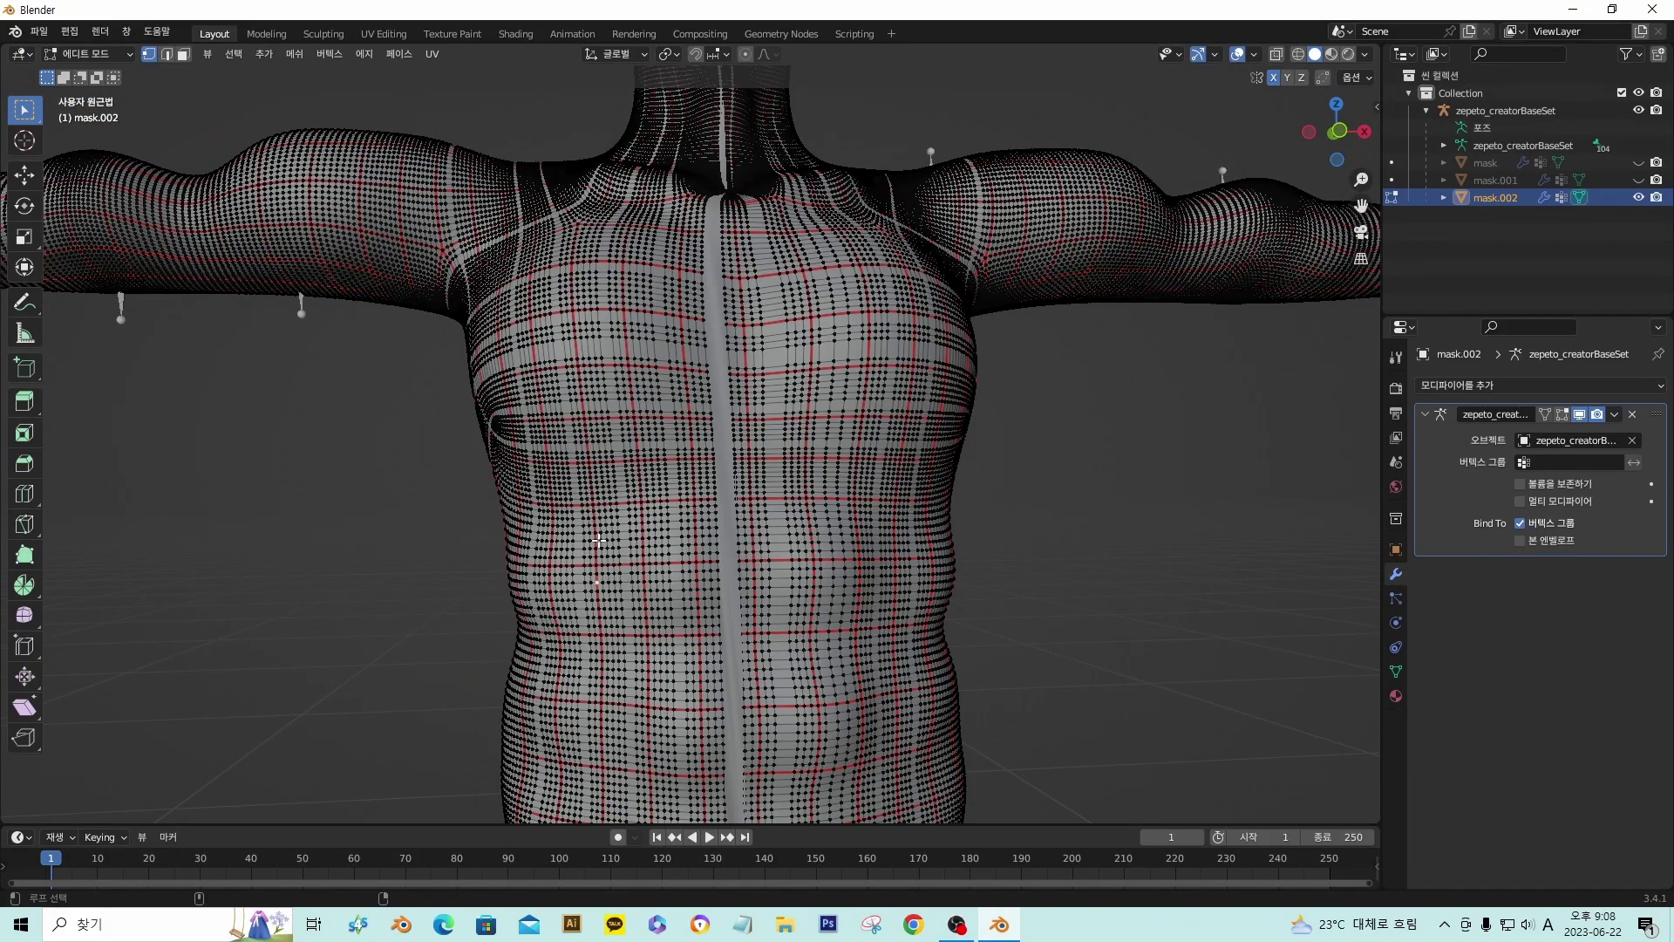
alt+click(598, 533)
key(ctrl+z)
ctrl+click(621, 634)
middle_drag(621, 634, 593, 510)
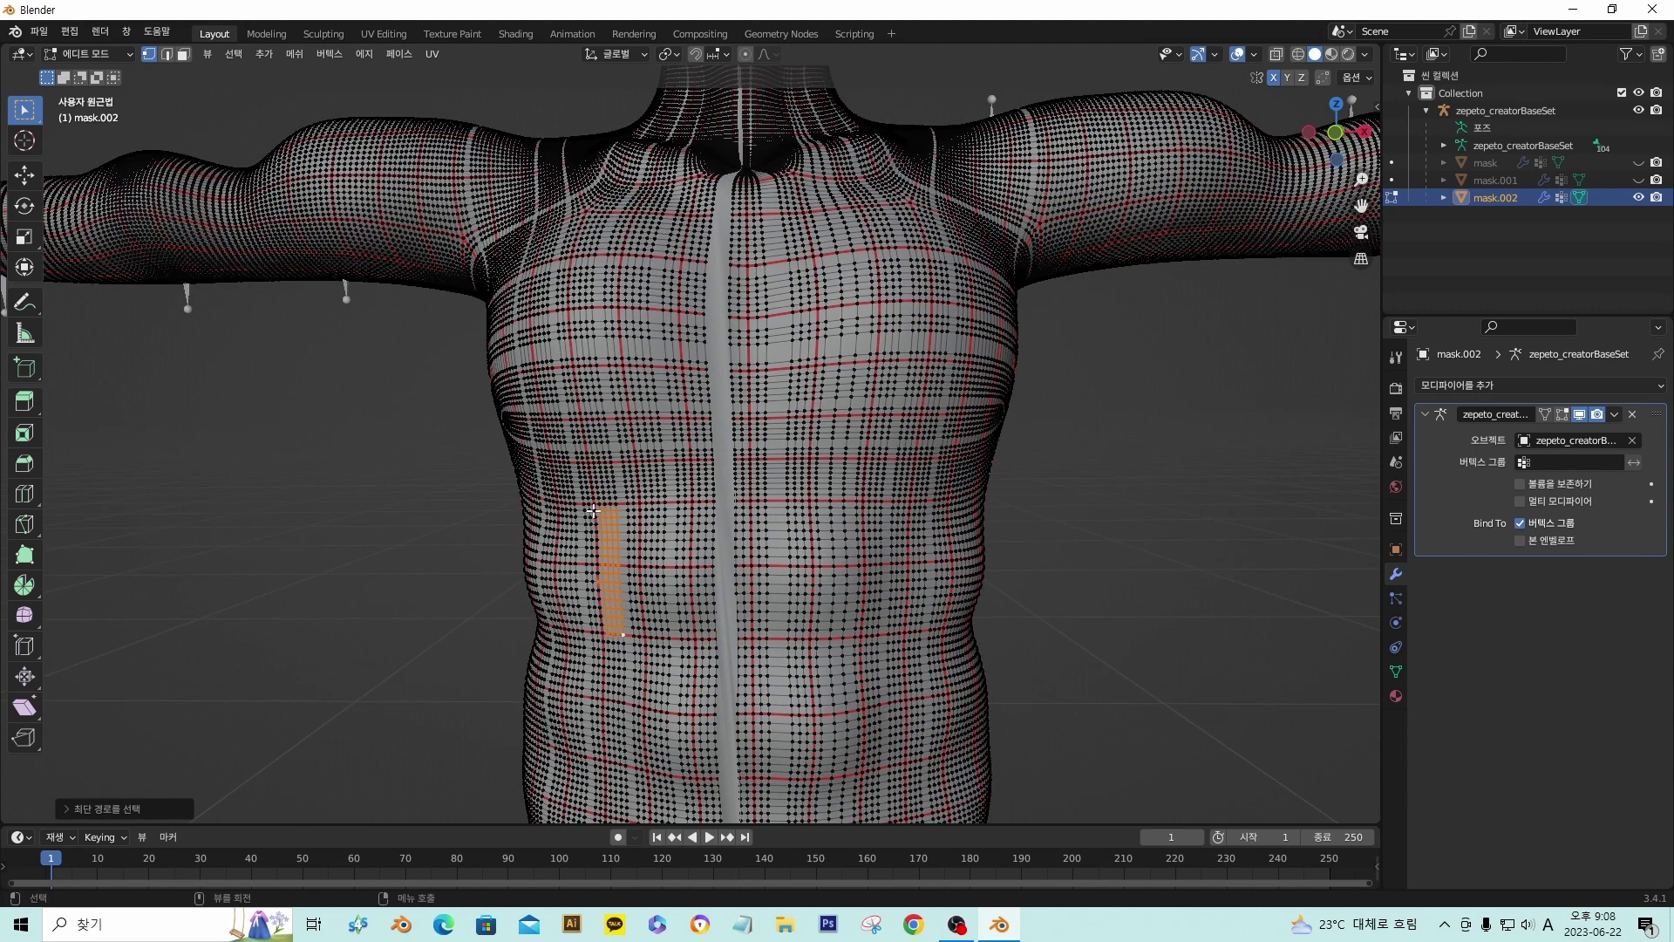
- Try offsetting the selected abdomen strip along its normals with Shrink/Fatten and check the mirrored relief in Object Mode
key(alt+s)
click(601, 603)
key(Tab)
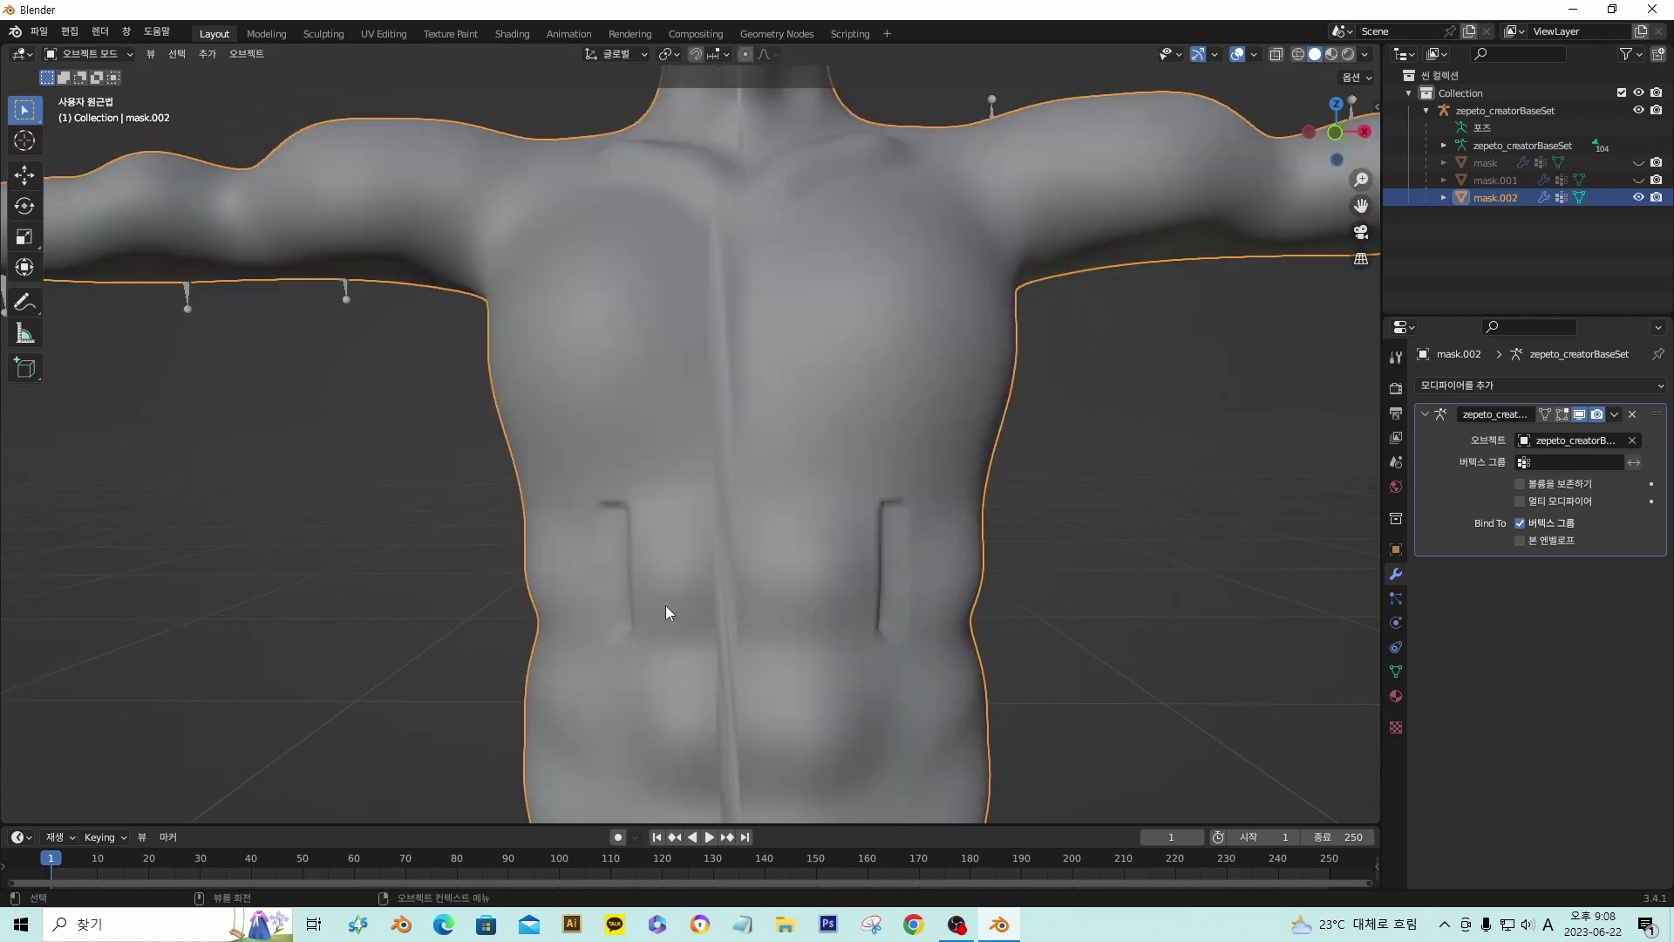
middle_drag(605, 668, 707, 544)
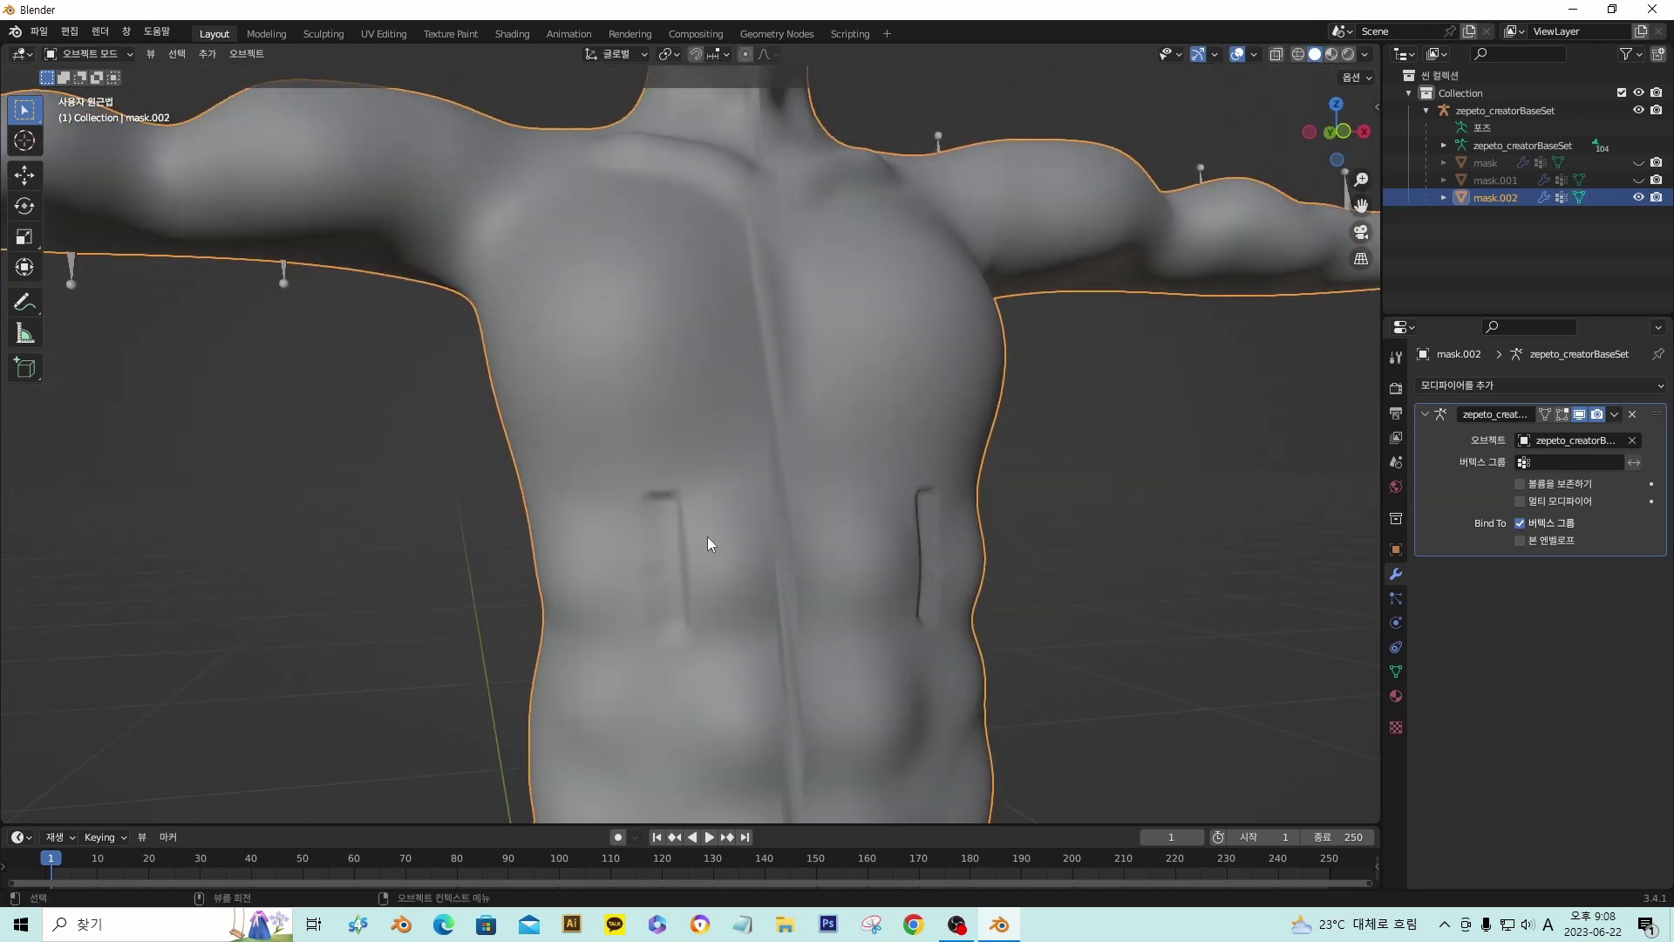
- Reopen mask.002 in Edit Mode and discard the abdomen strip's relief and selection
key(Tab)
shift+click(923, 560)
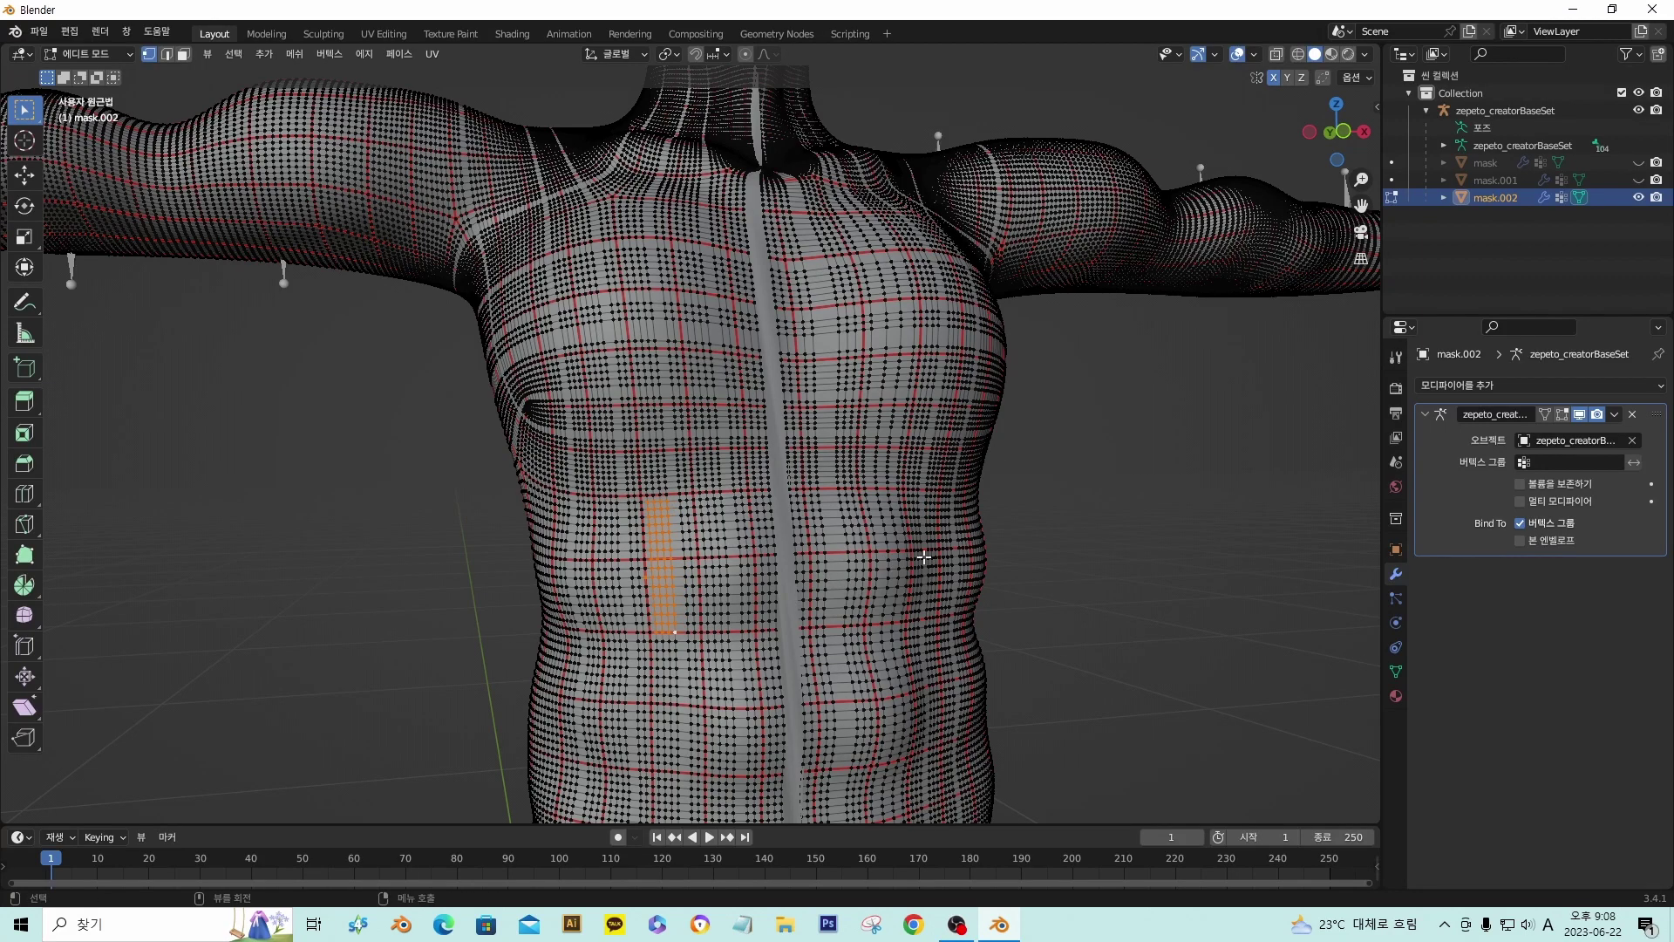
middle_drag(923, 561, 1043, 581)
key(alt+a)
scroll(1077, 580, down, 6)
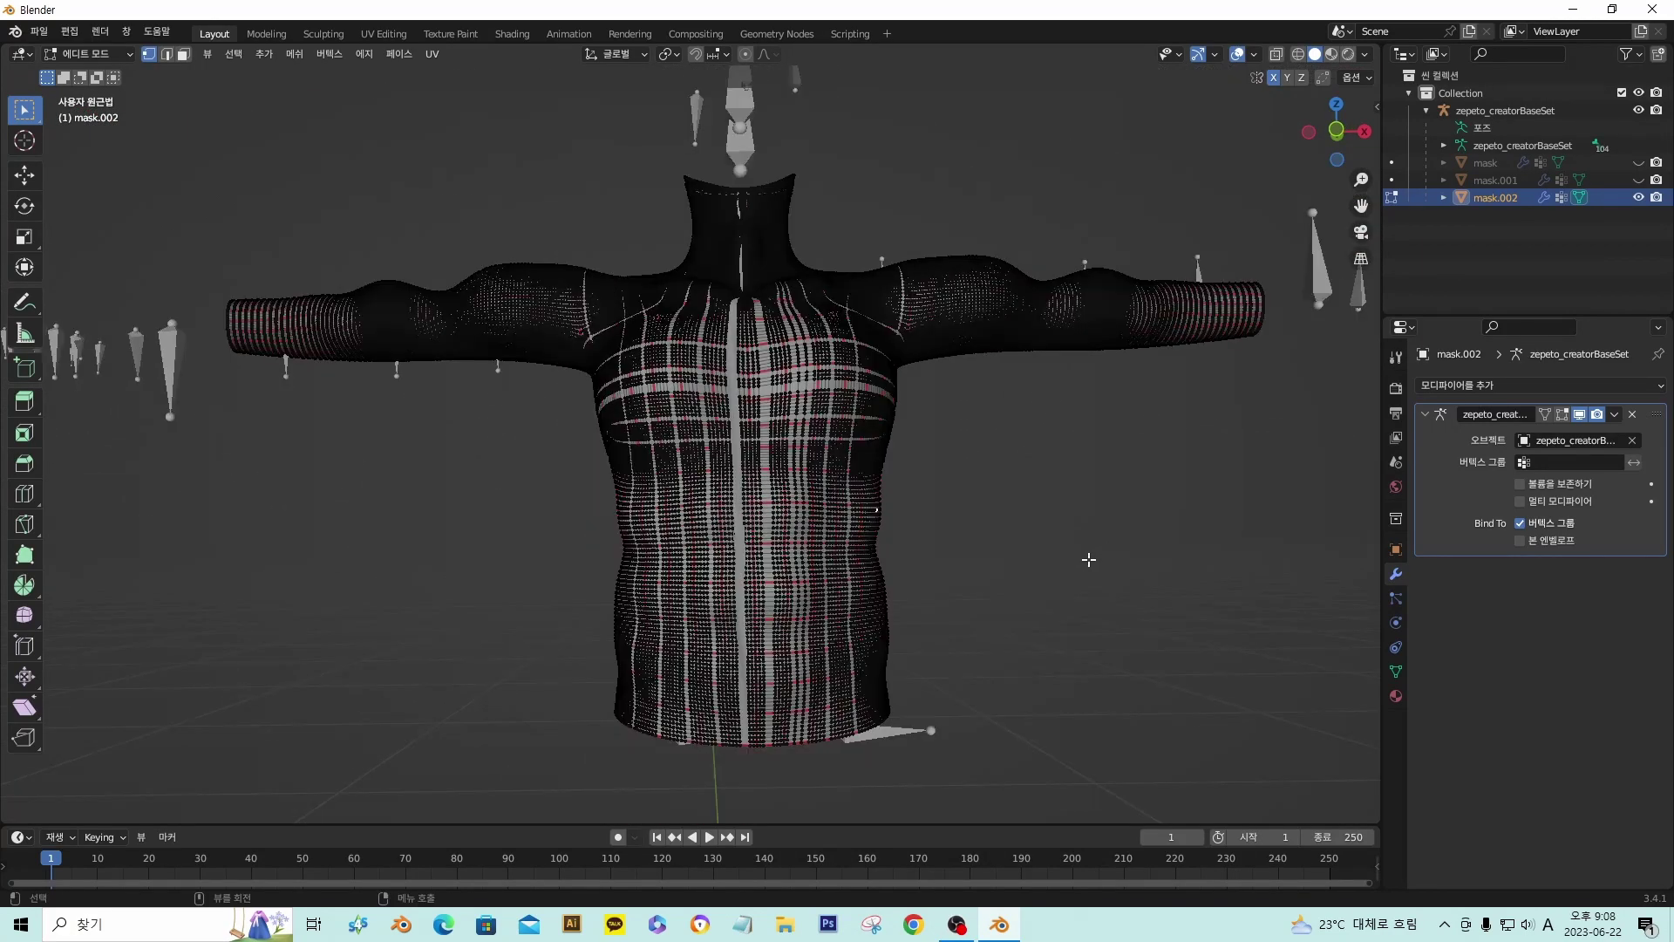
- Unhide mask.001, leave Edit Mode, and join mask.002 into mask.001 with mask.001 as the active object
click(1638, 180)
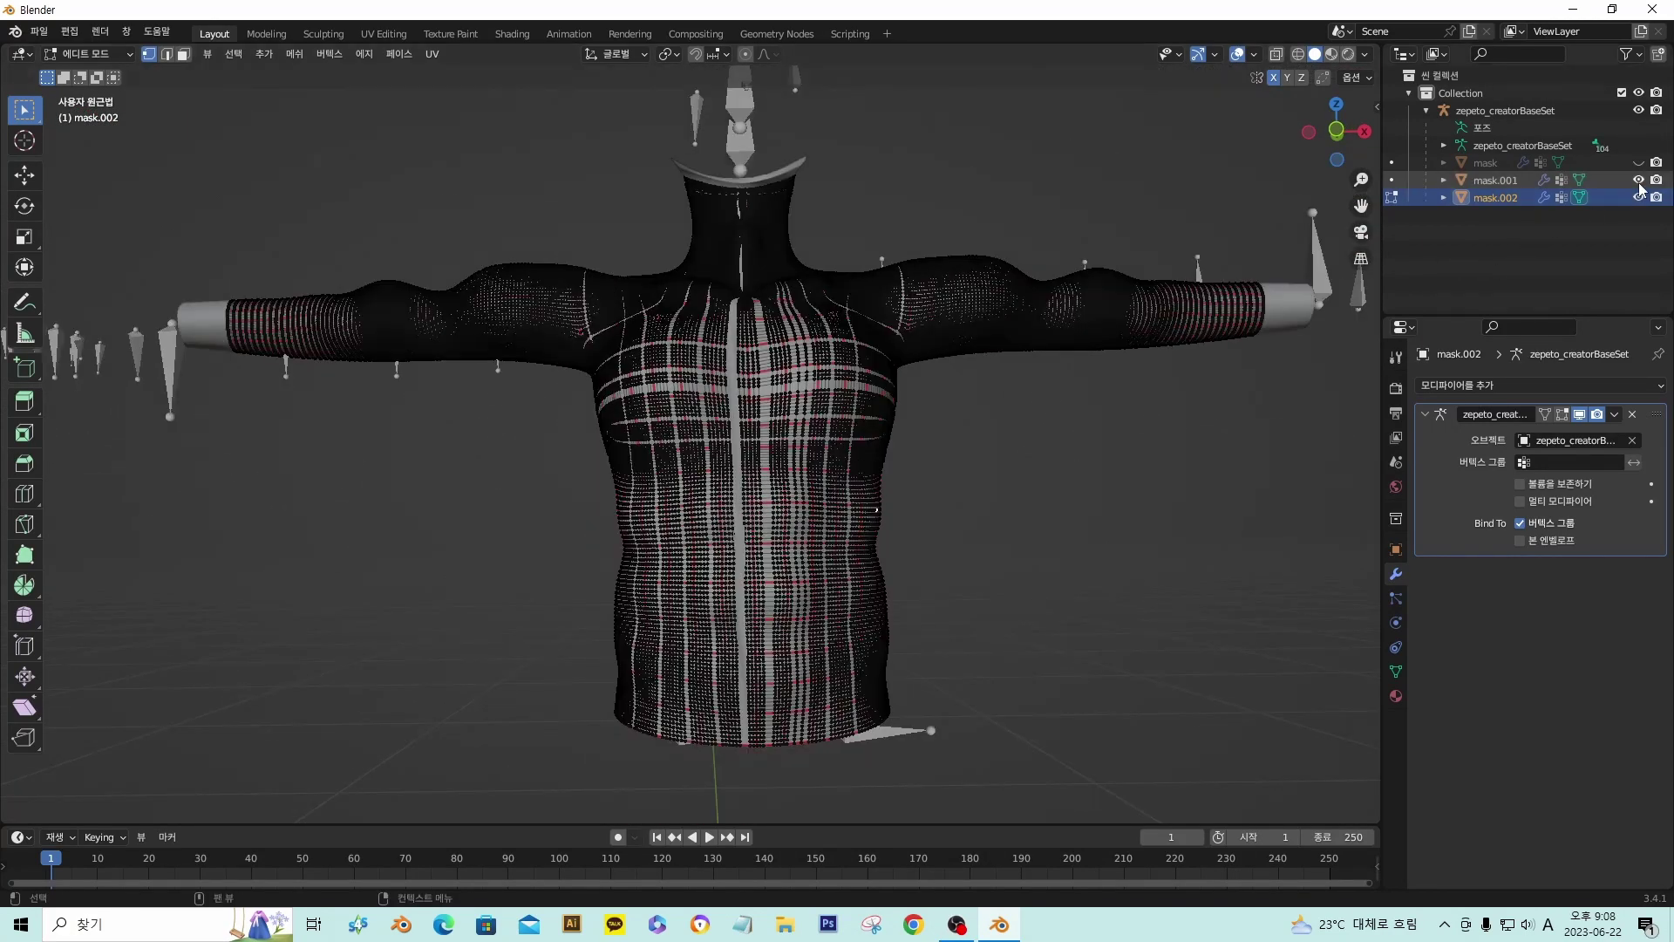
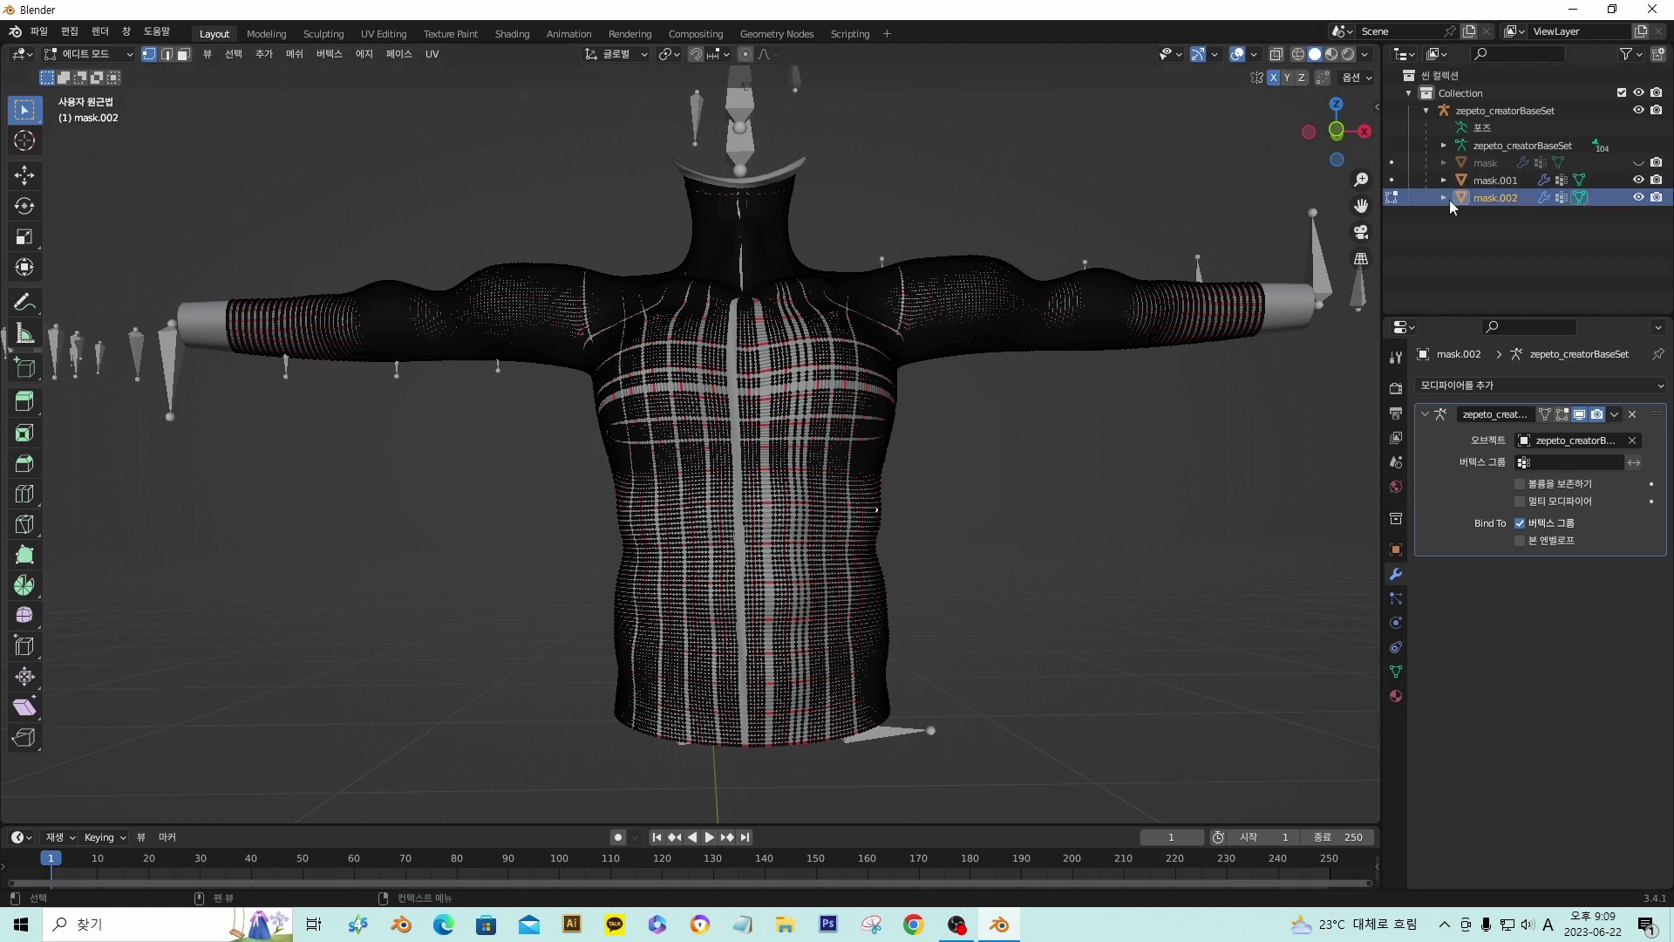
click(1392, 197)
ctrl+click(1494, 185)
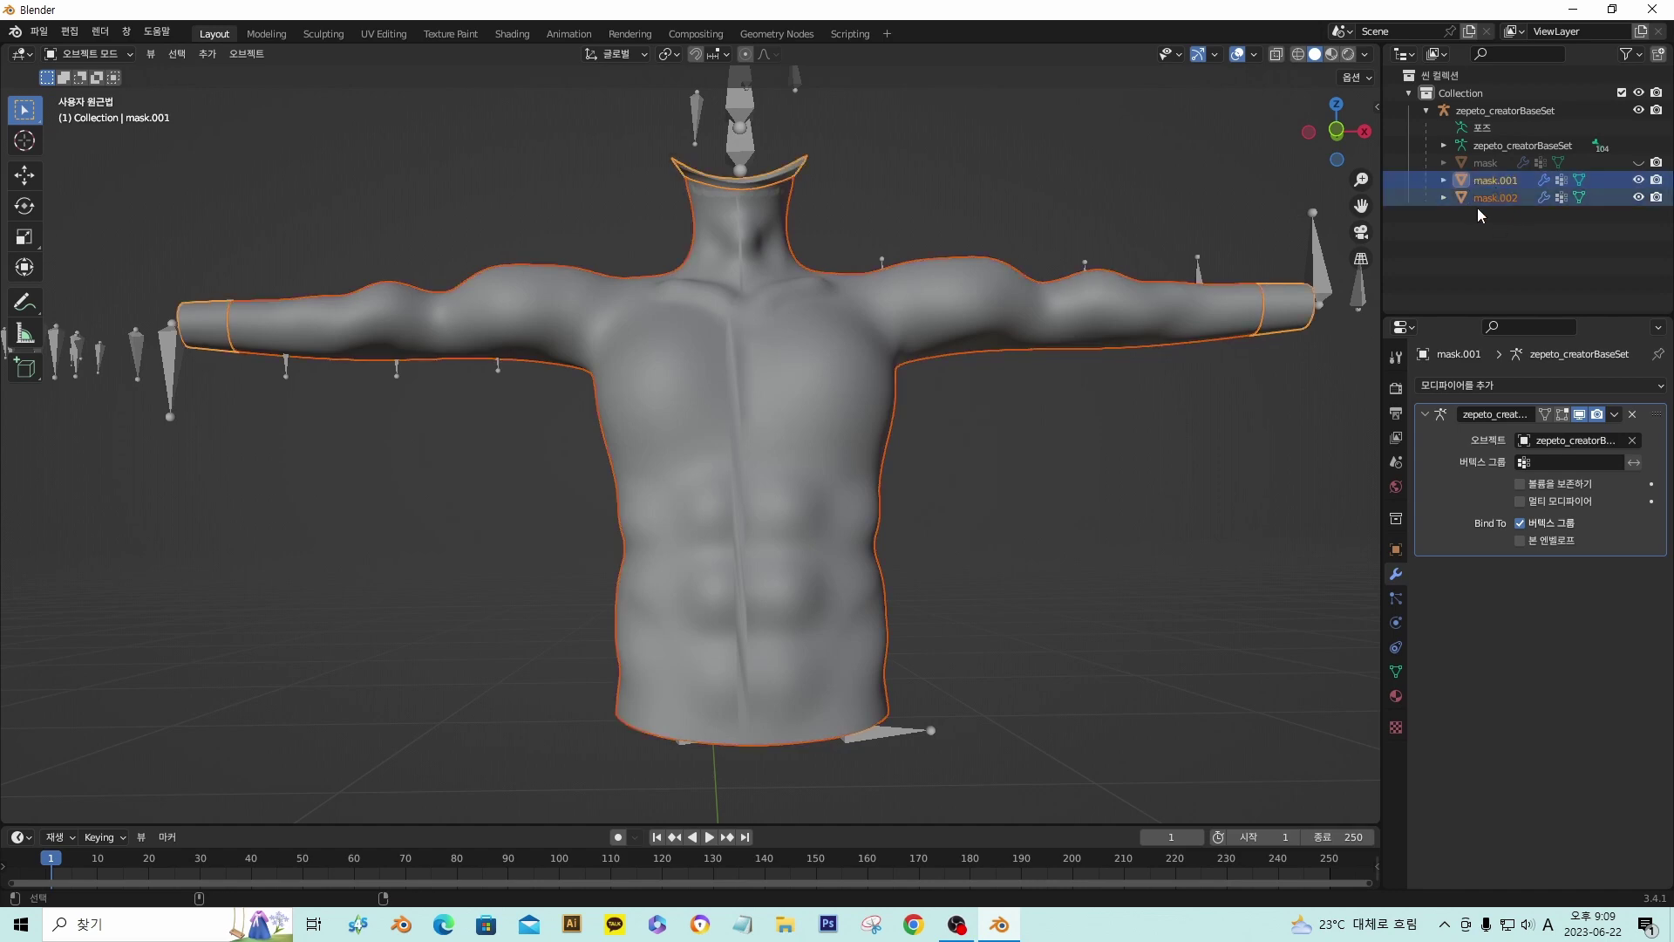
key(ctrl+j)
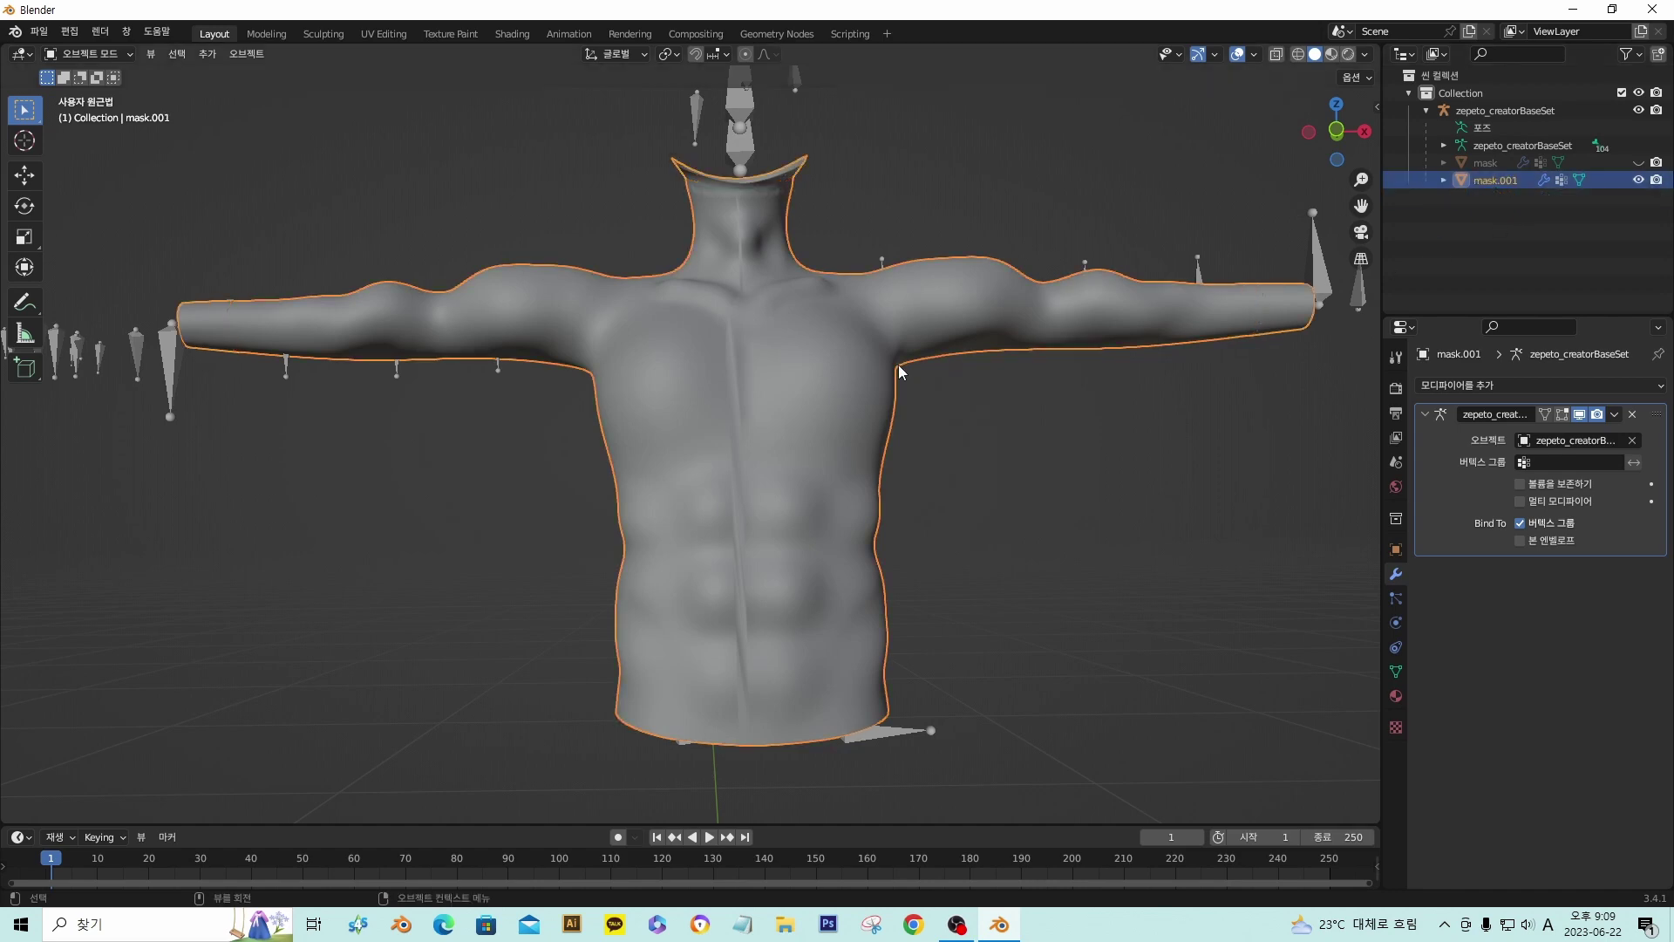
- Open the joined mask.001 in Edit Mode at the boundary between the wrist cuff and the sculpted forearm
key(Tab)
shift+middle_drag(463, 295, 745, 280)
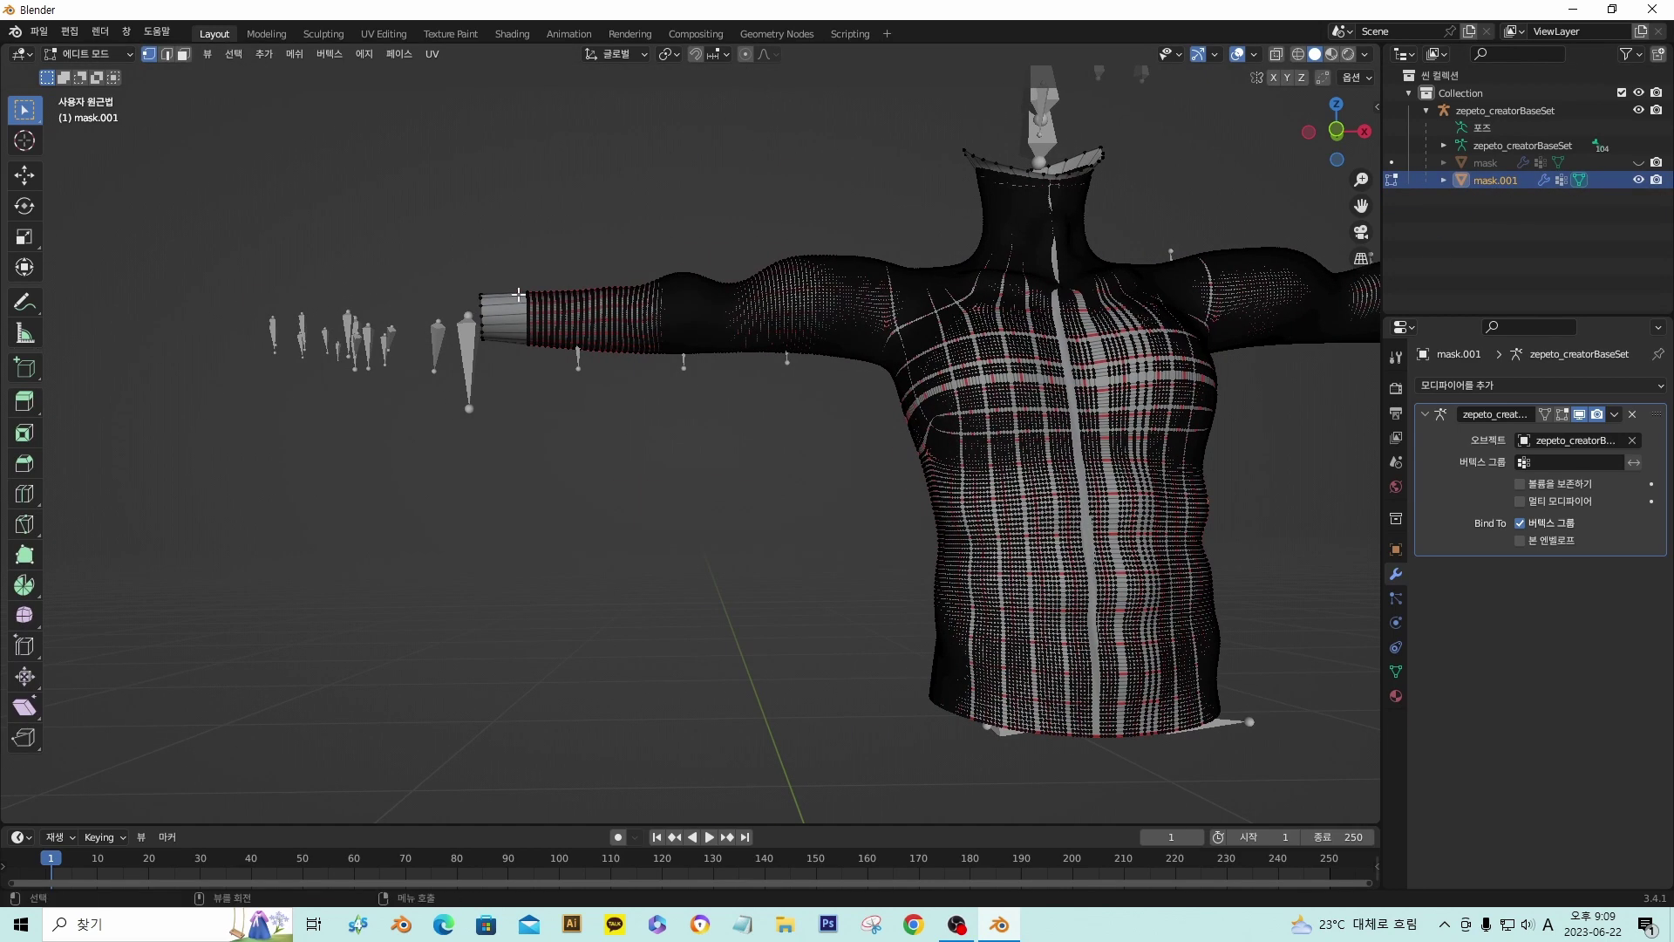
- Examine the mesh of mask.001 where the plain wrist section meets the dense forearm topology
scroll(509, 295, up, 3)
shift+middle_drag(508, 296, 695, 426)
scroll(695, 426, up, 4)
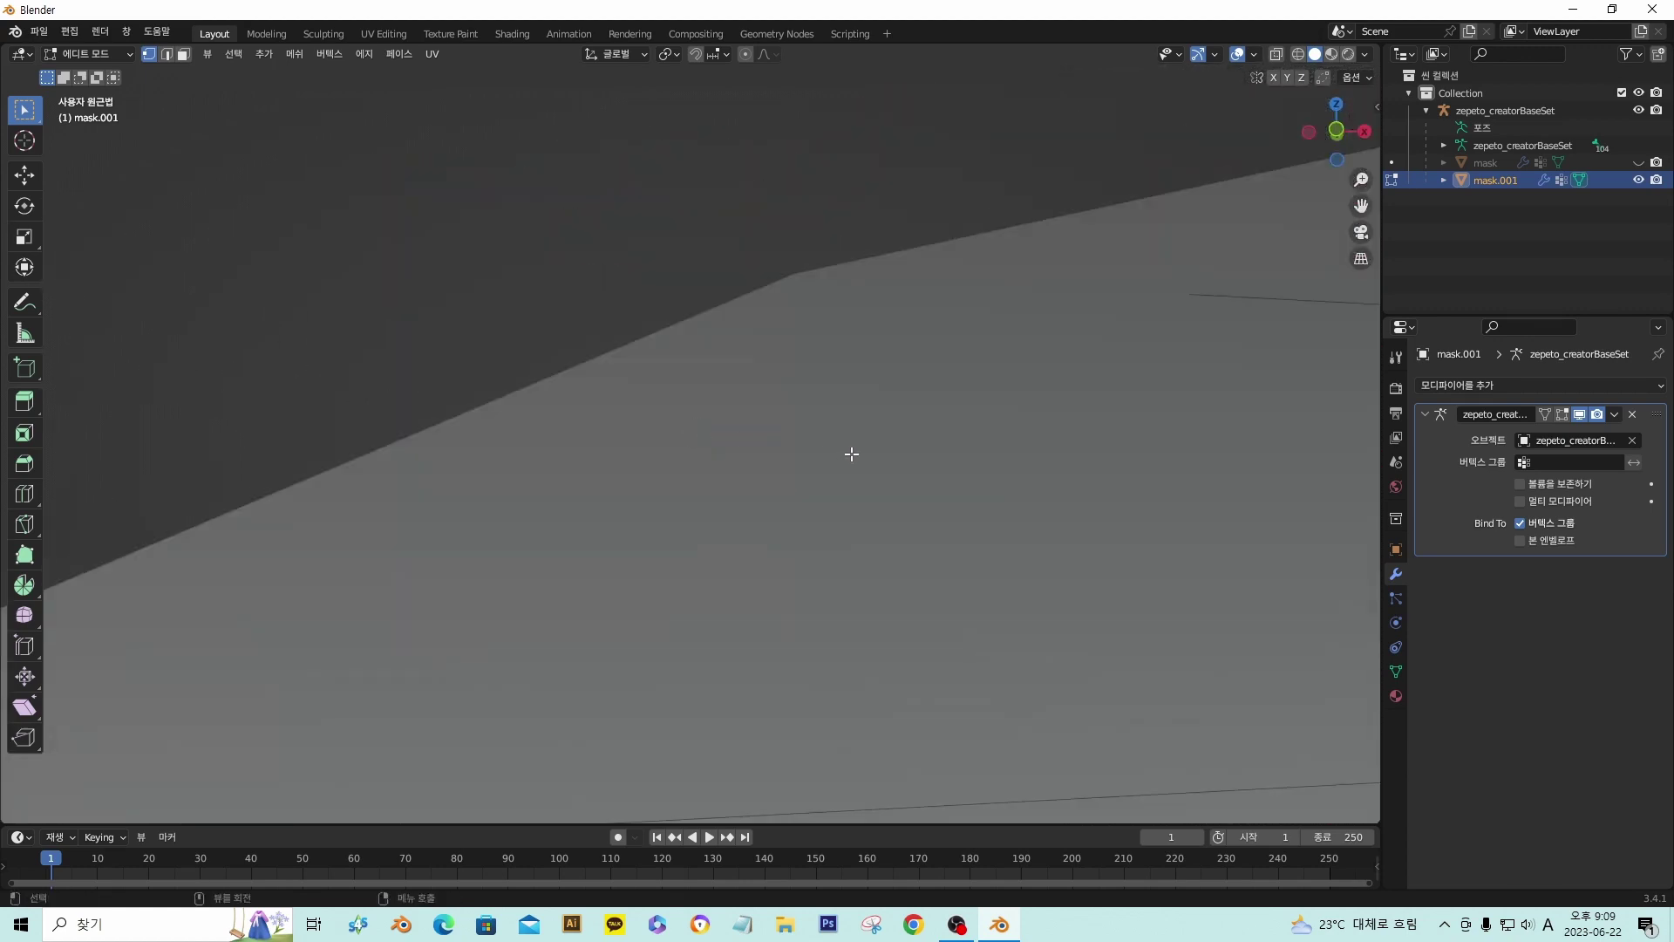
scroll(881, 452, down, 2)
scroll(945, 451, down, 2)
scroll(898, 463, up, 5)
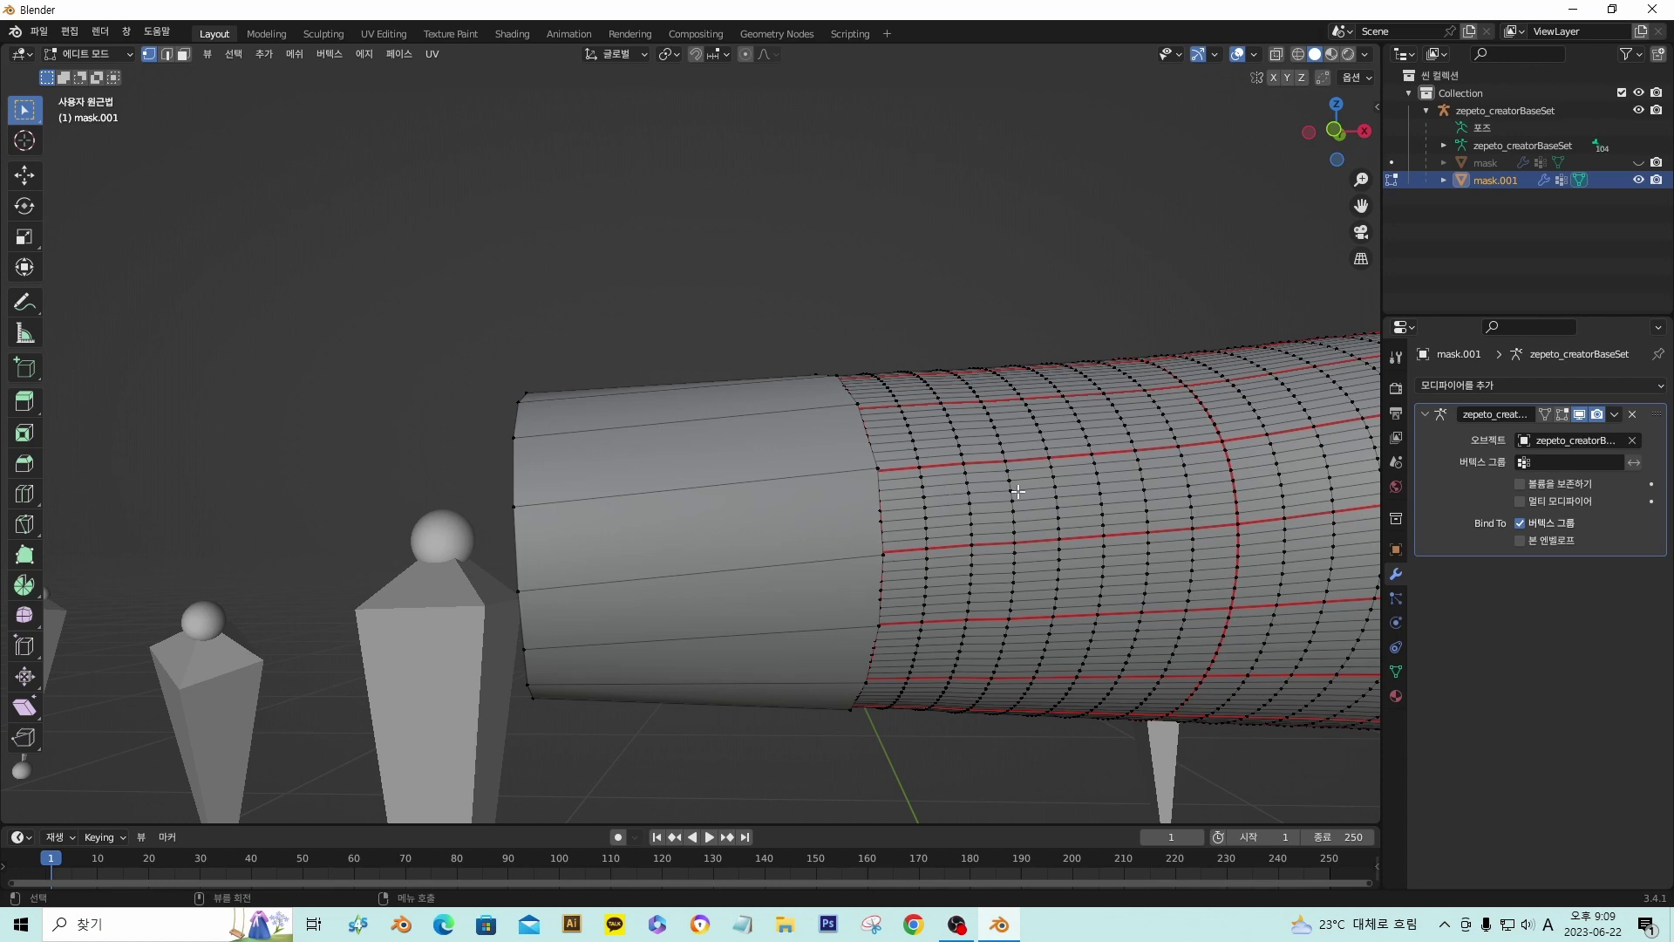
scroll(1011, 489, up, 3)
scroll(834, 478, down, 3)
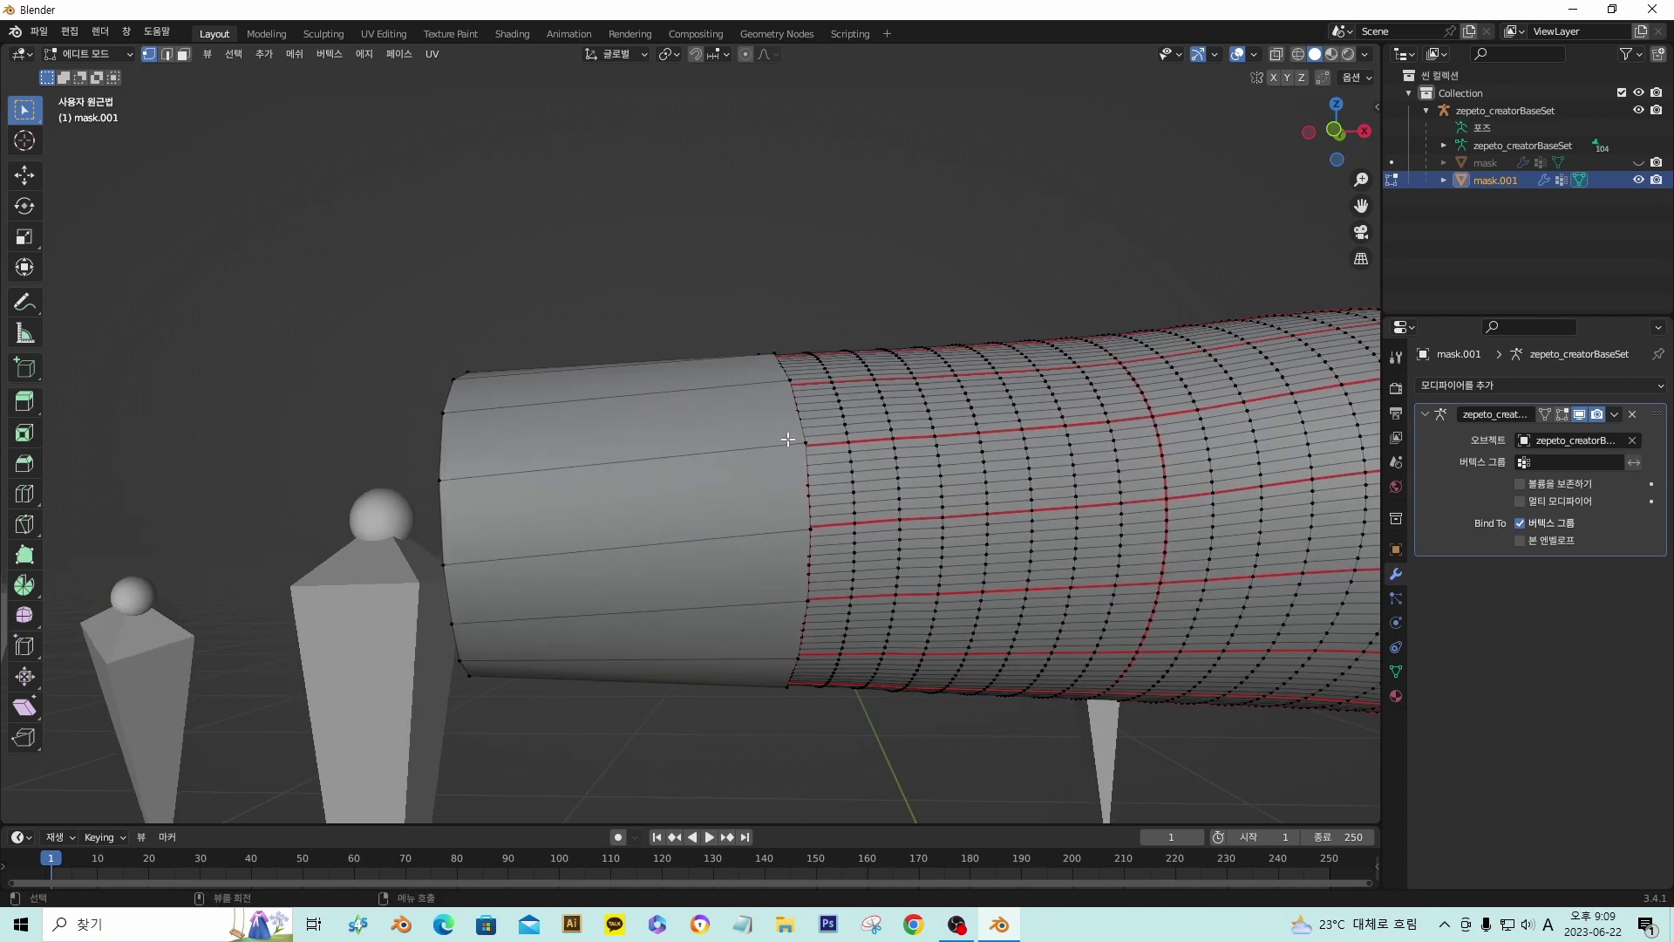
scroll(837, 466, down, 4)
scroll(946, 511, up, 5)
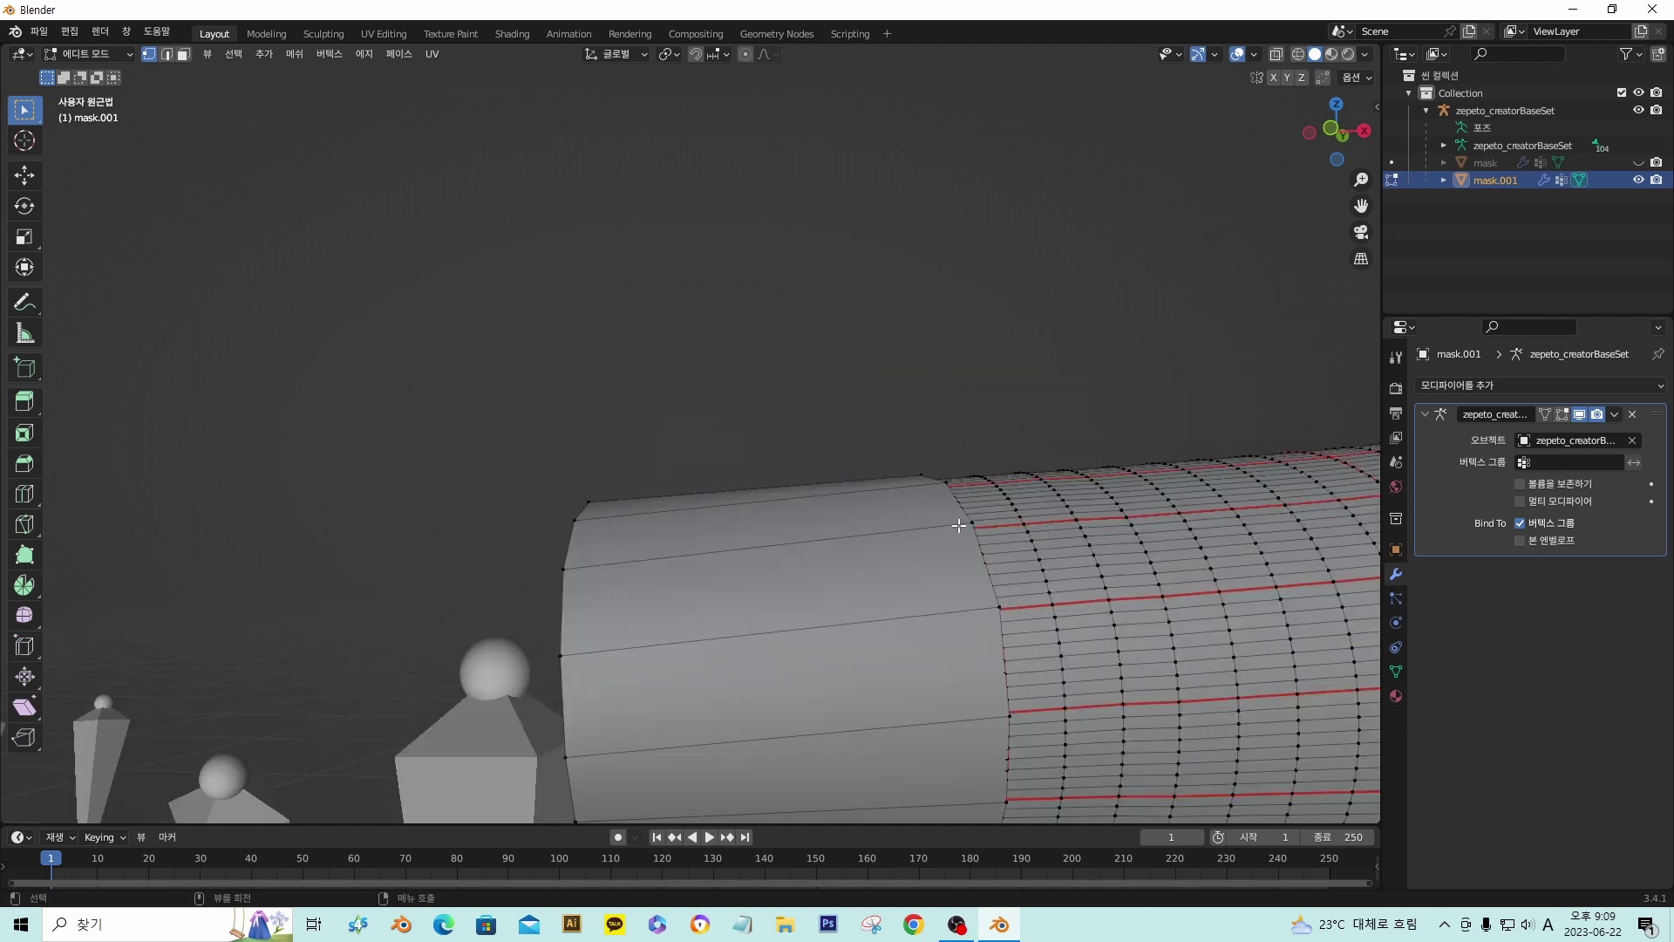
shift+middle_drag(921, 487, 897, 475)
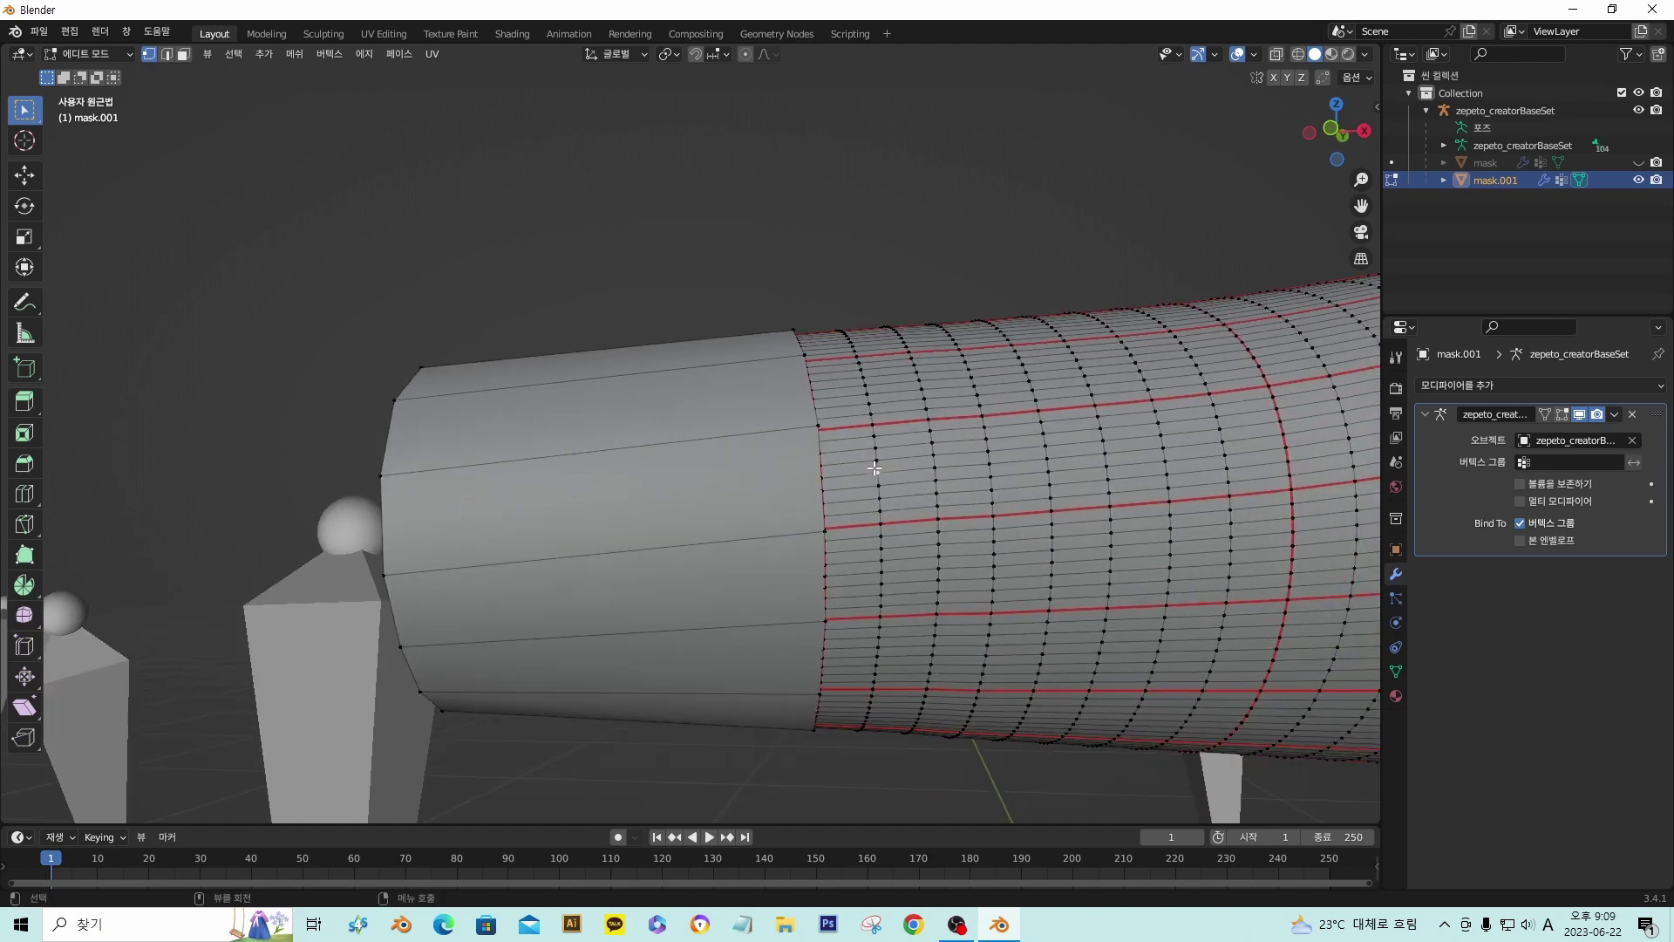
- Try to dissolve the vertices of the first column beside the plain wrist section, between two lengthwise seams
key(c)
mouse_move(882, 467)
mouse_down()
mouse_move(875, 453)
mouse_move(878, 496)
mouse_up()
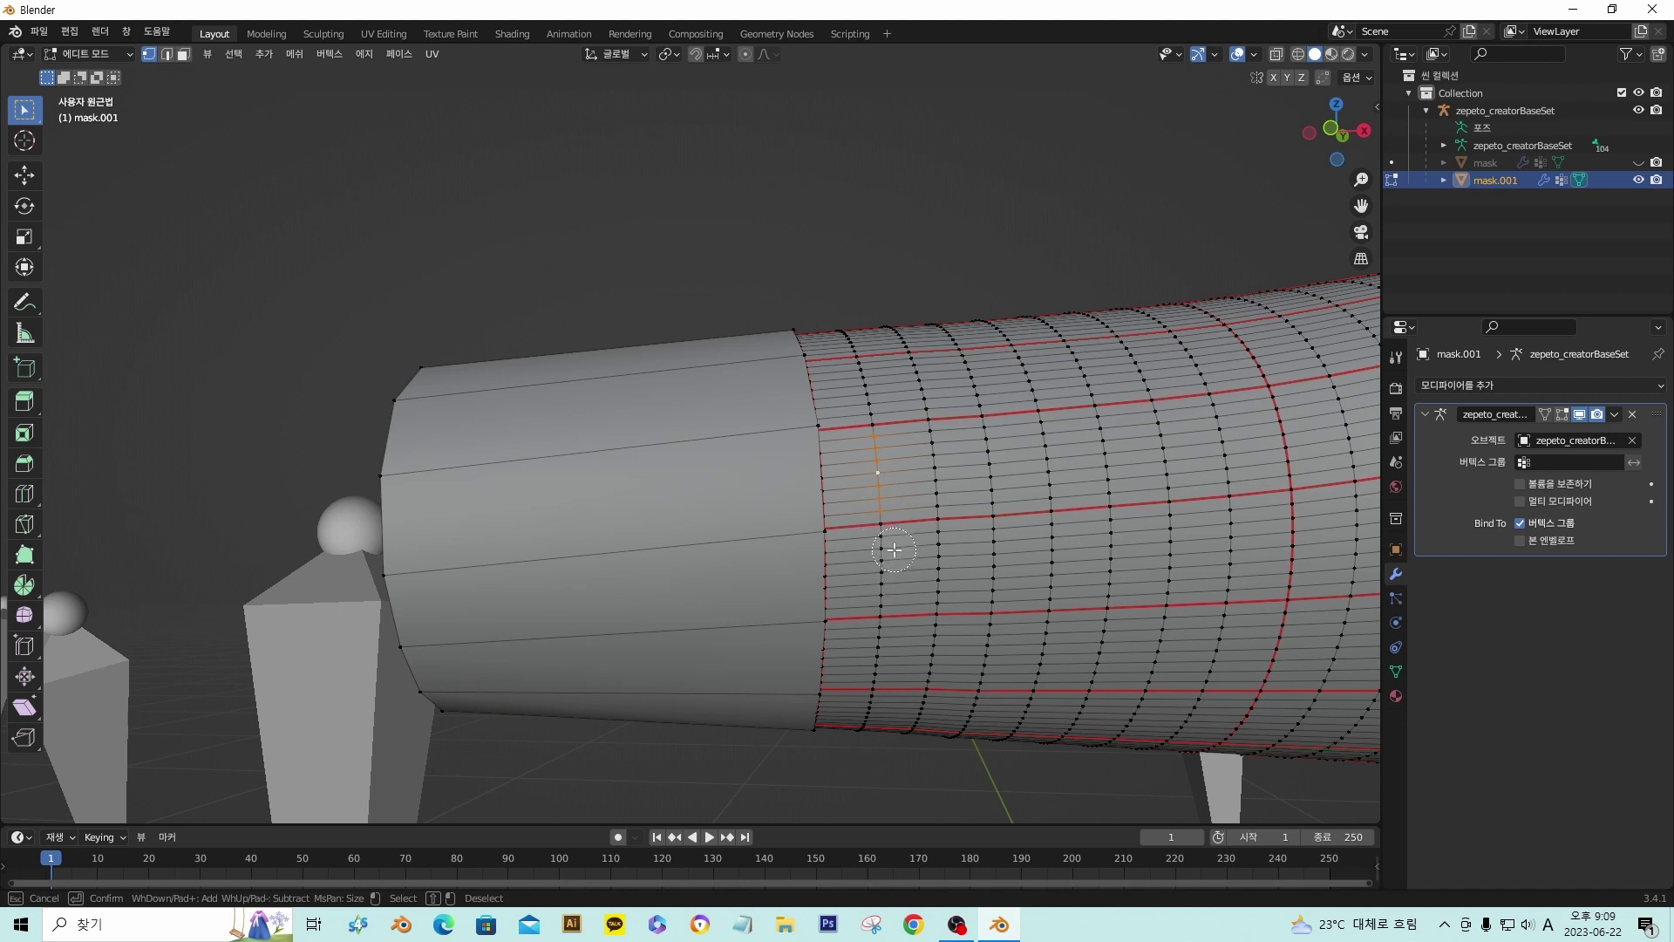
key(Escape)
key(x)
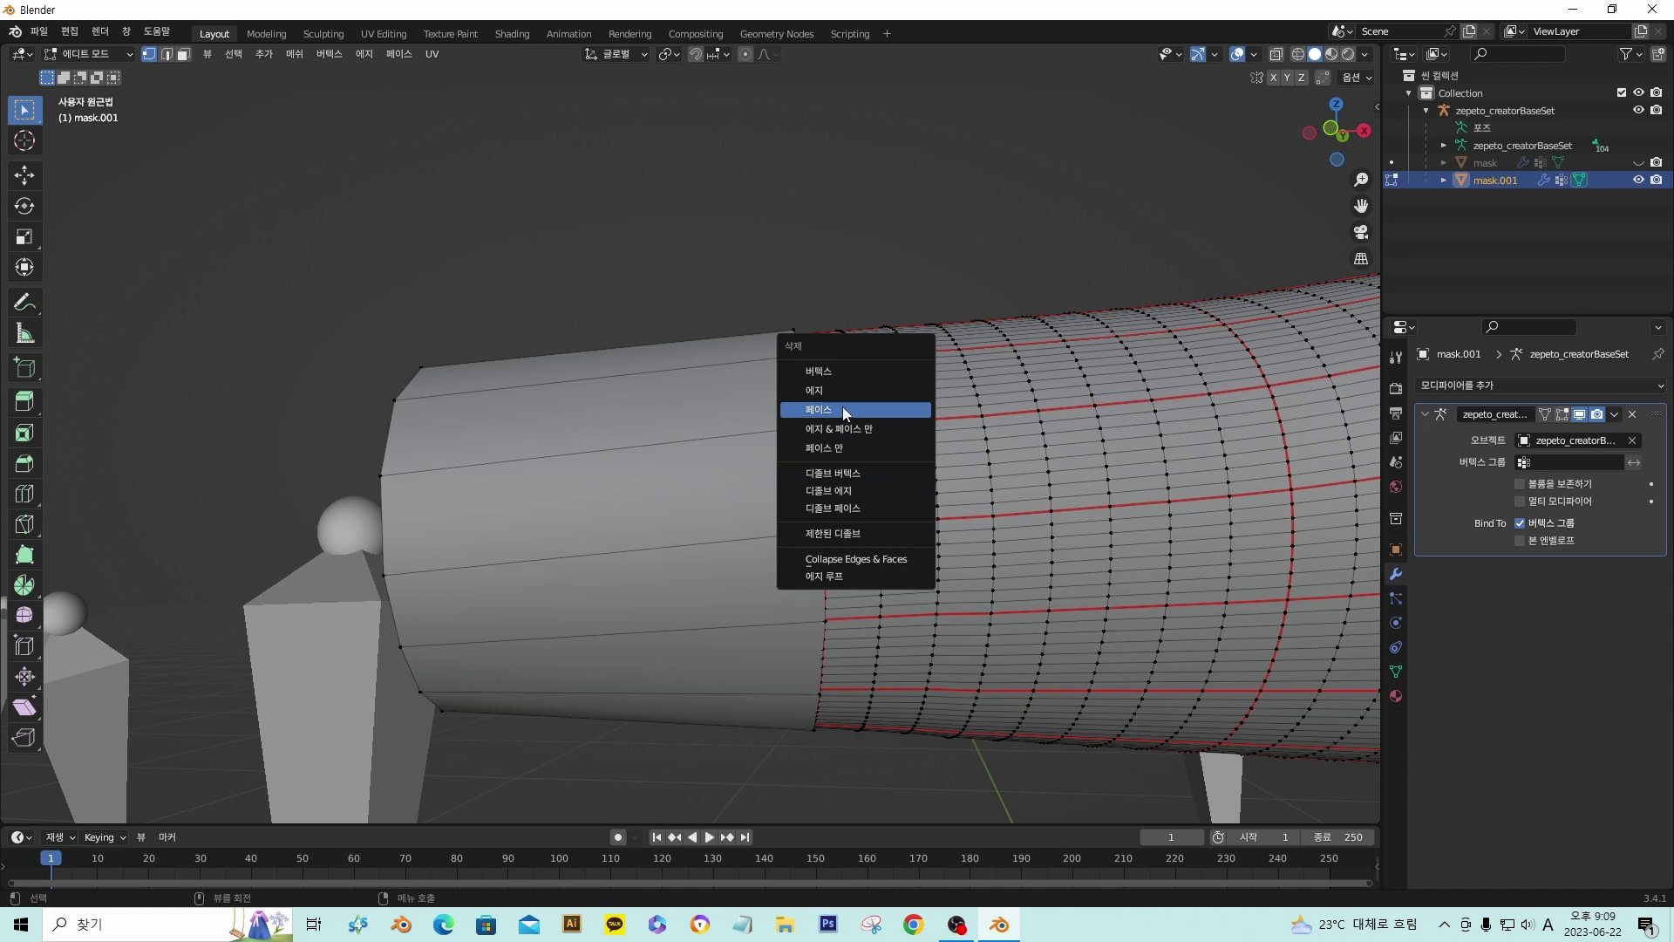
click(853, 470)
middle_drag(890, 531, 864, 519)
scroll(883, 536, up, 5)
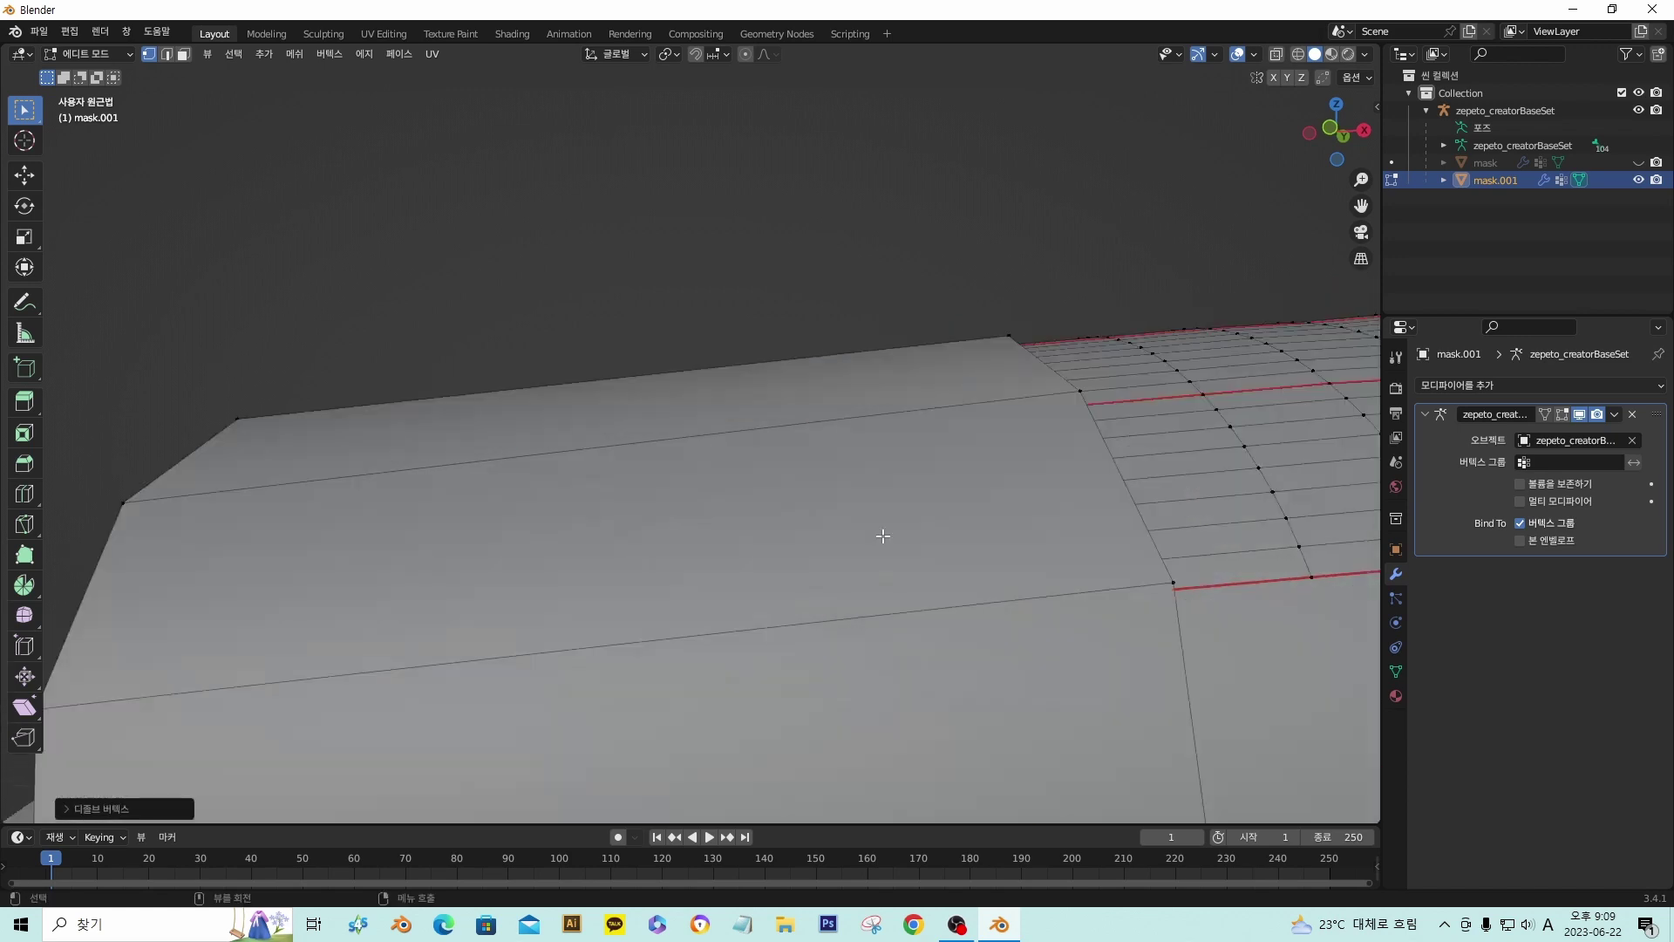
scroll(883, 539, down, 6)
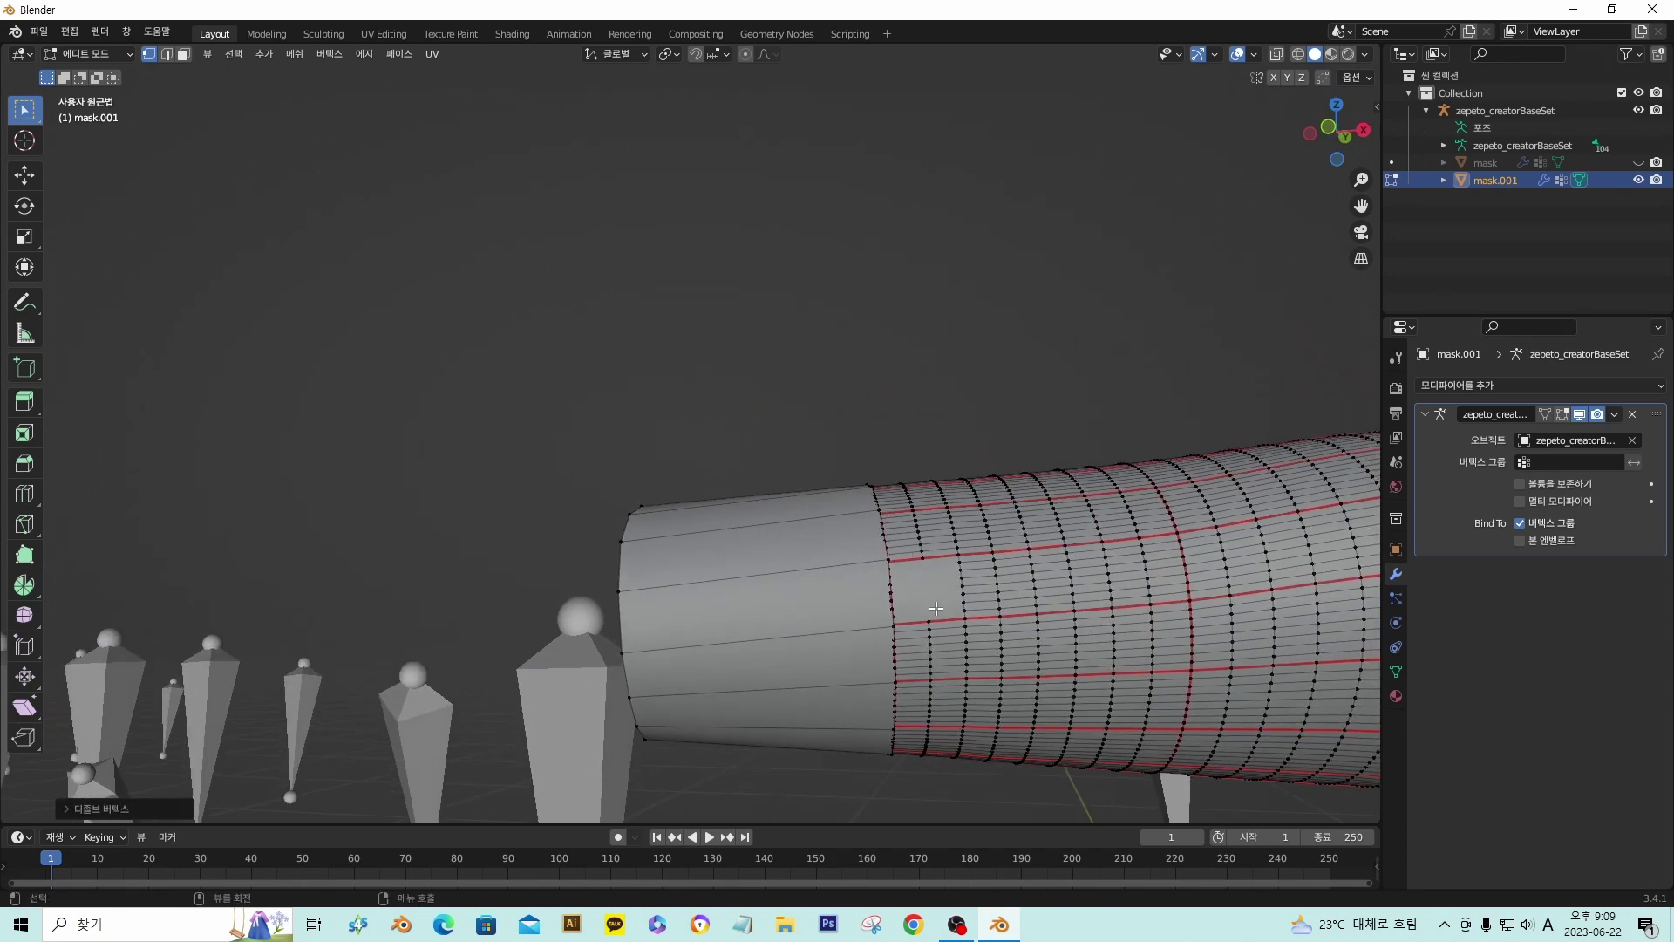
- Circle-select the first column of vertices in the patch just below the dissolved one, beside the wrist section
shift+middle_drag(931, 617, 974, 565)
scroll(942, 541, down, 3)
scroll(959, 544, down, 2)
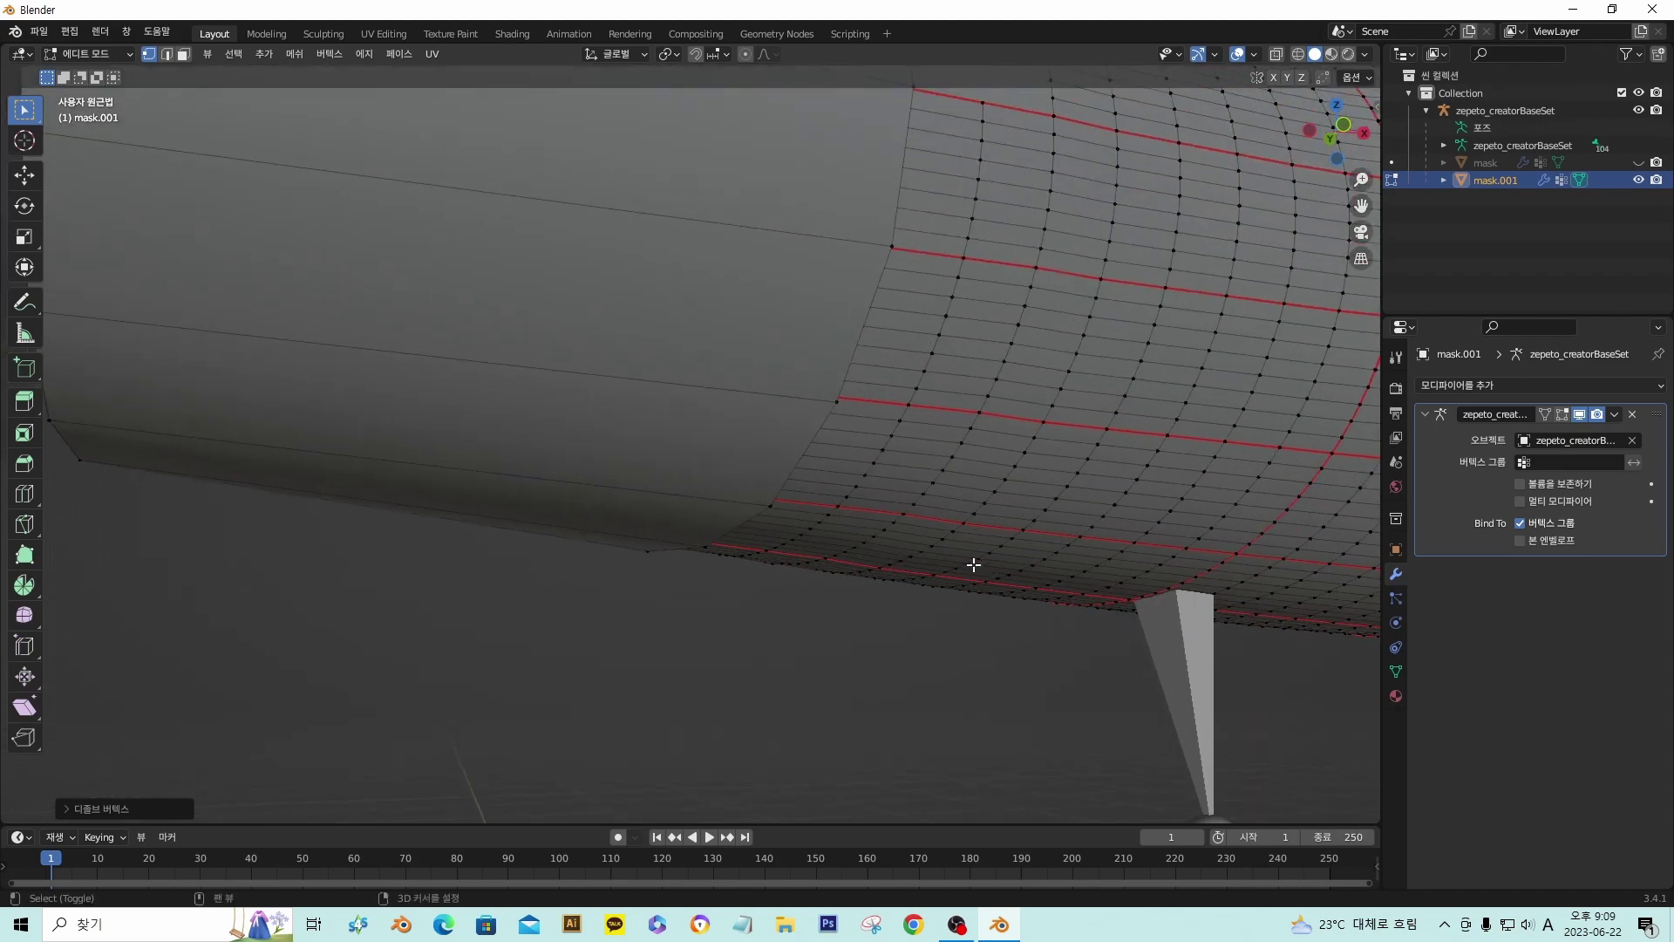
scroll(979, 486, down, 3)
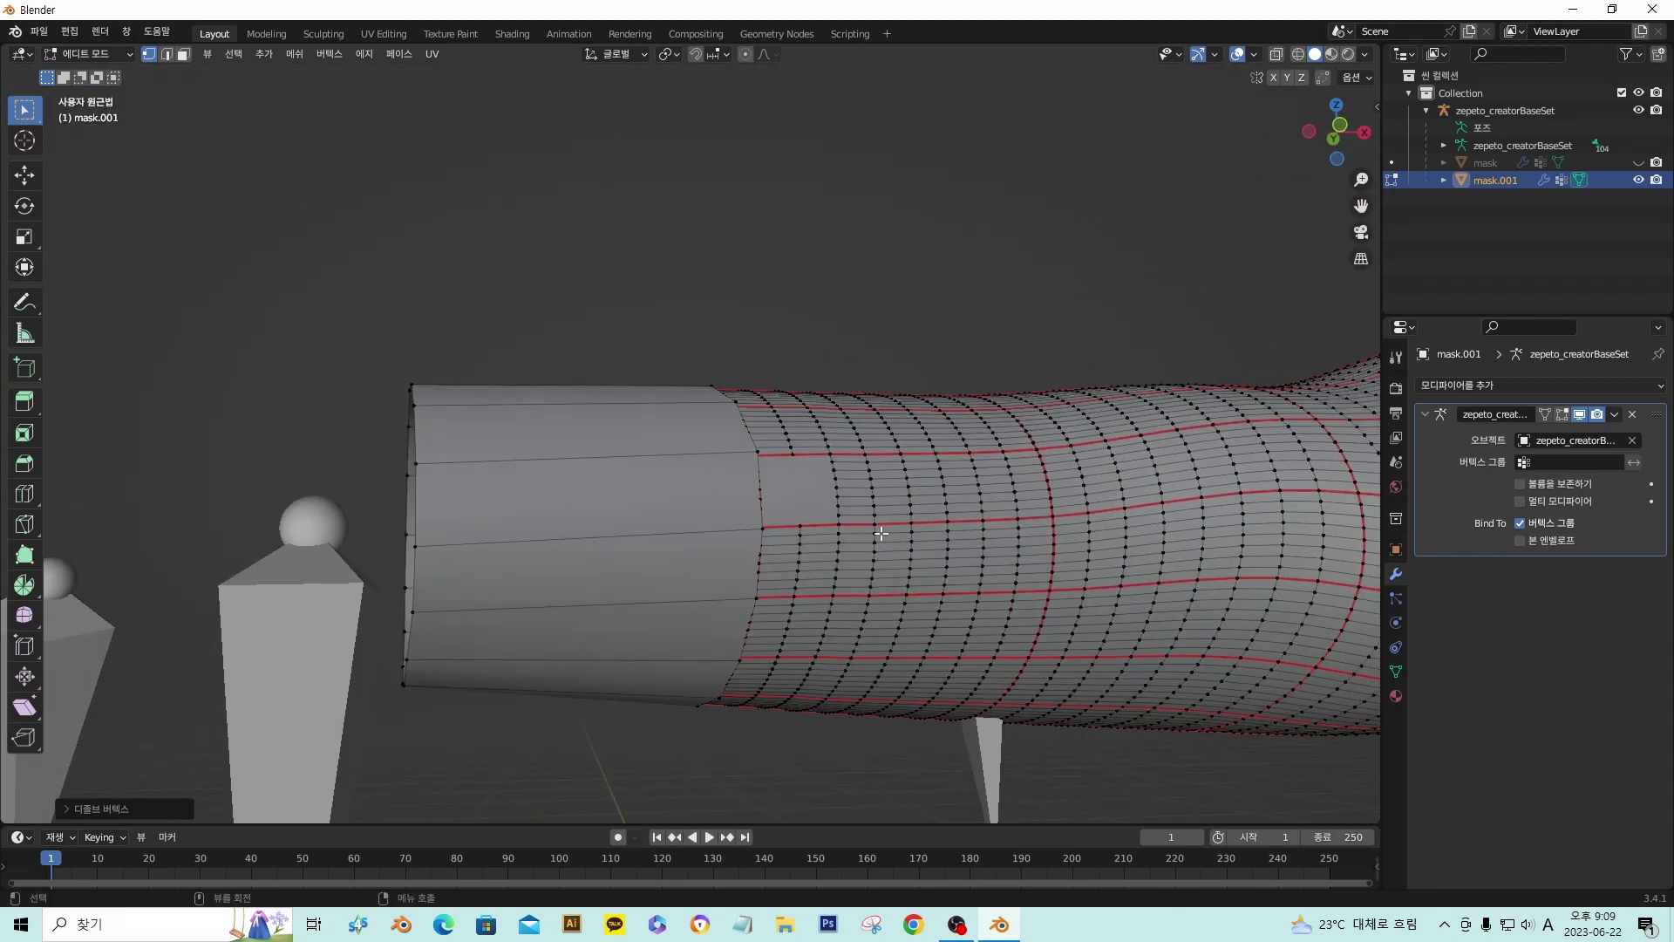
key(c)
drag(796, 553, 795, 579)
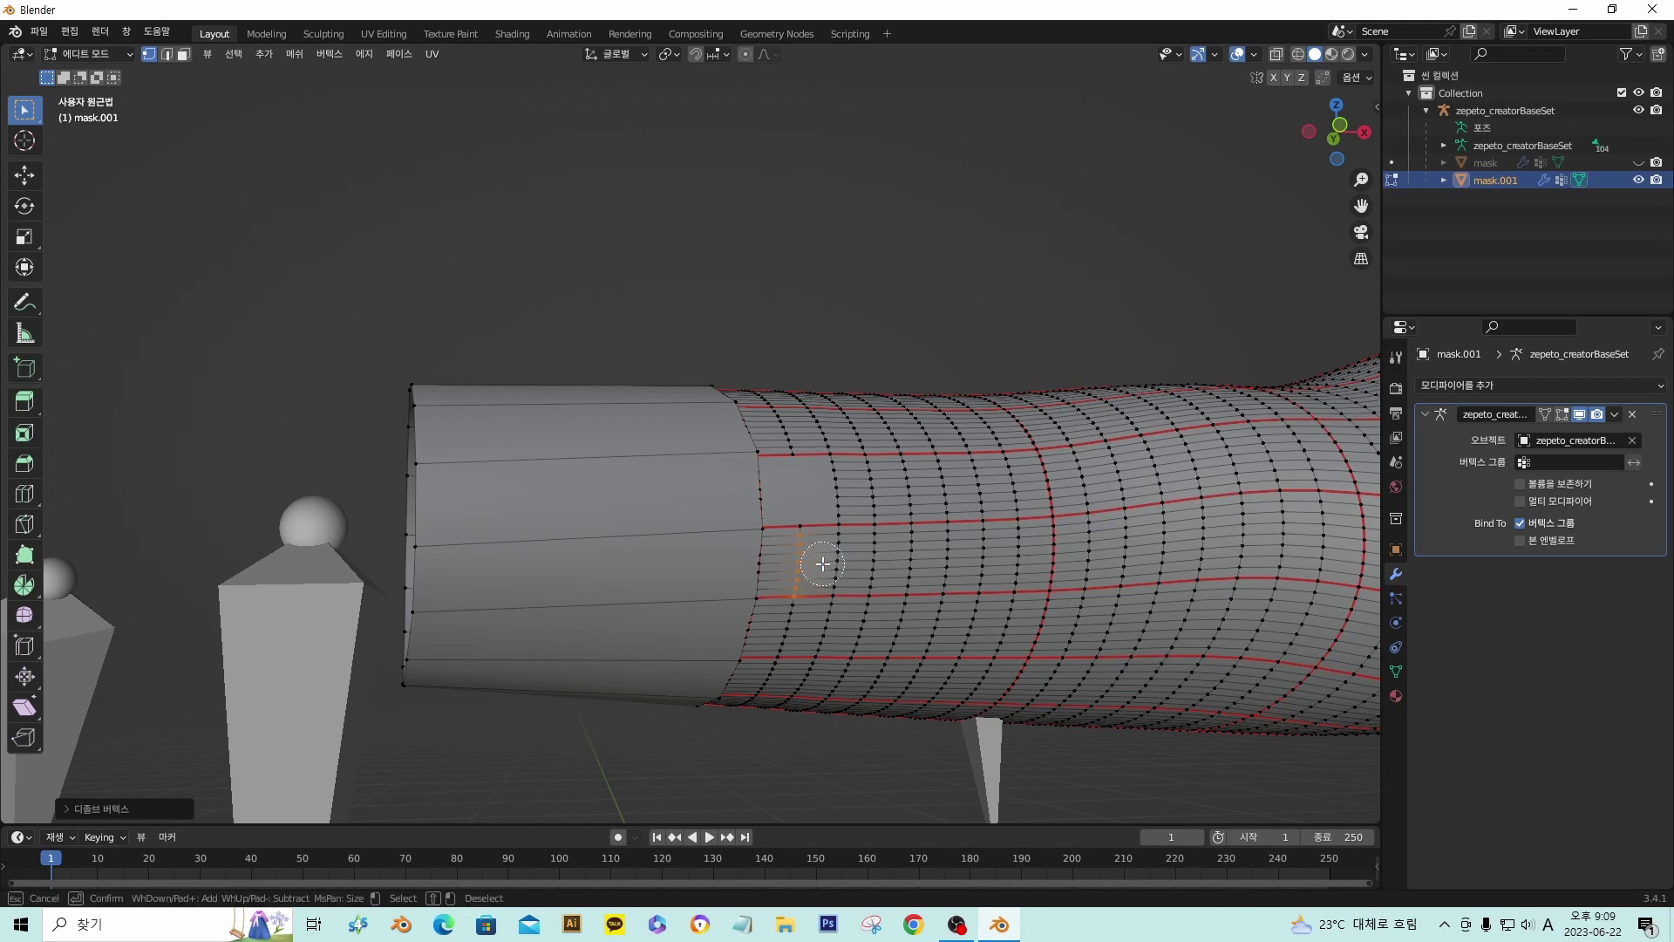
key(Escape)
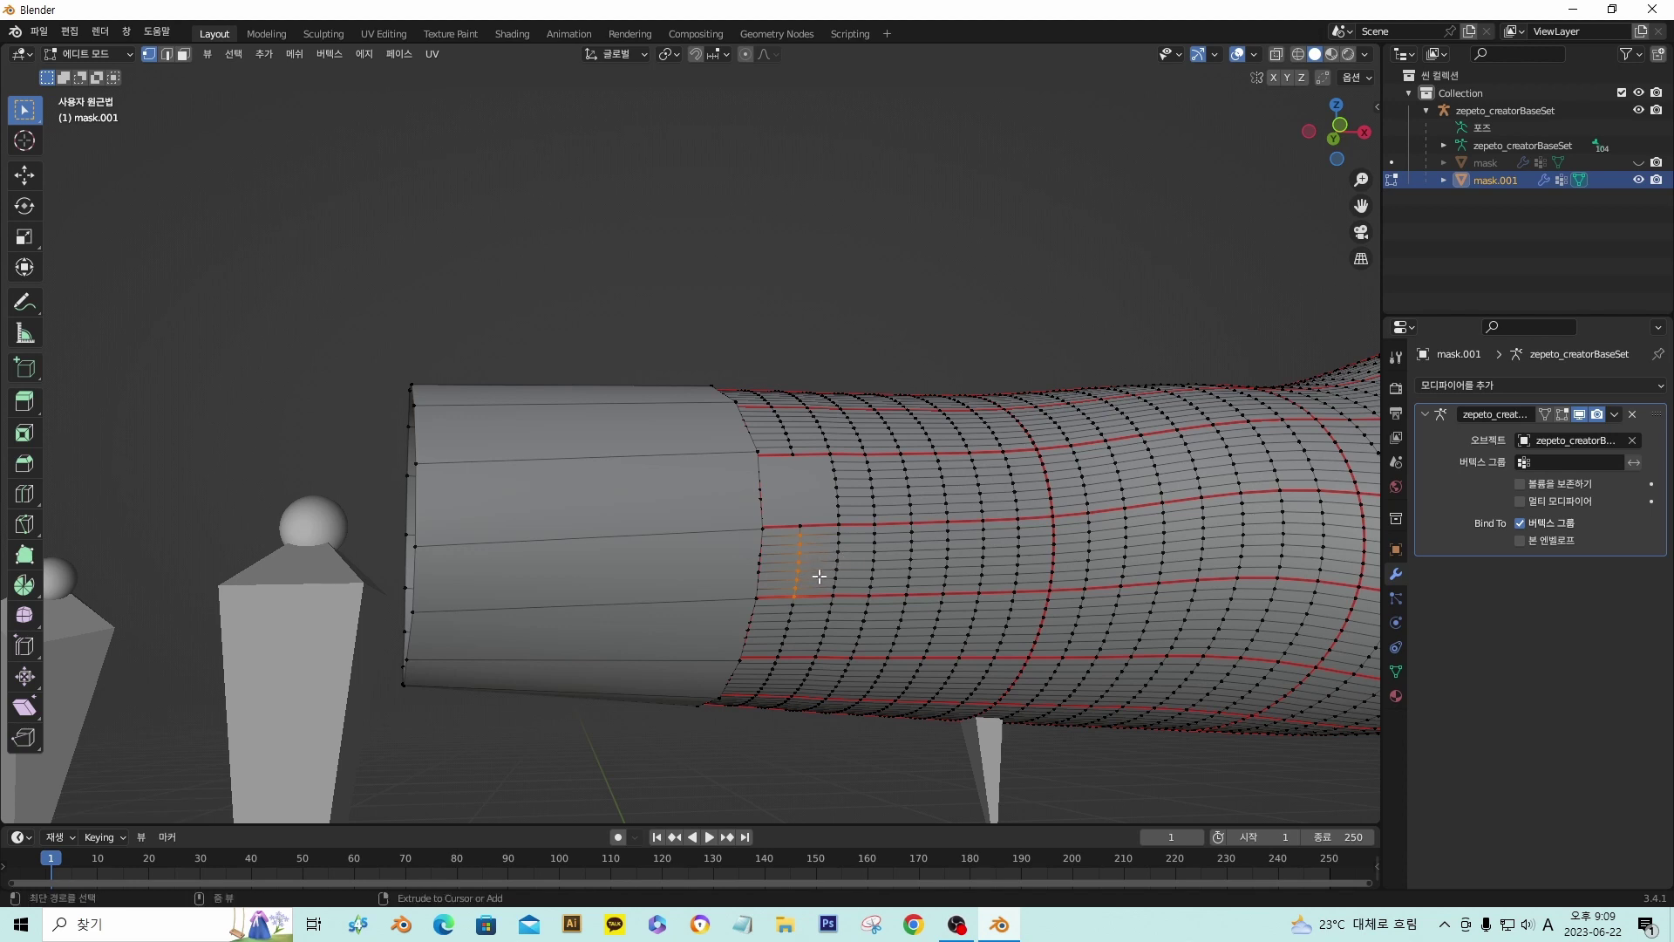
key(ctrl+z)
key(c)
drag(799, 550, 799, 577)
key(Escape)
- Try adding the wrist boundary vertices to the selection, and undo back to before the vertex dissolve
key(c)
drag(759, 547, 759, 568)
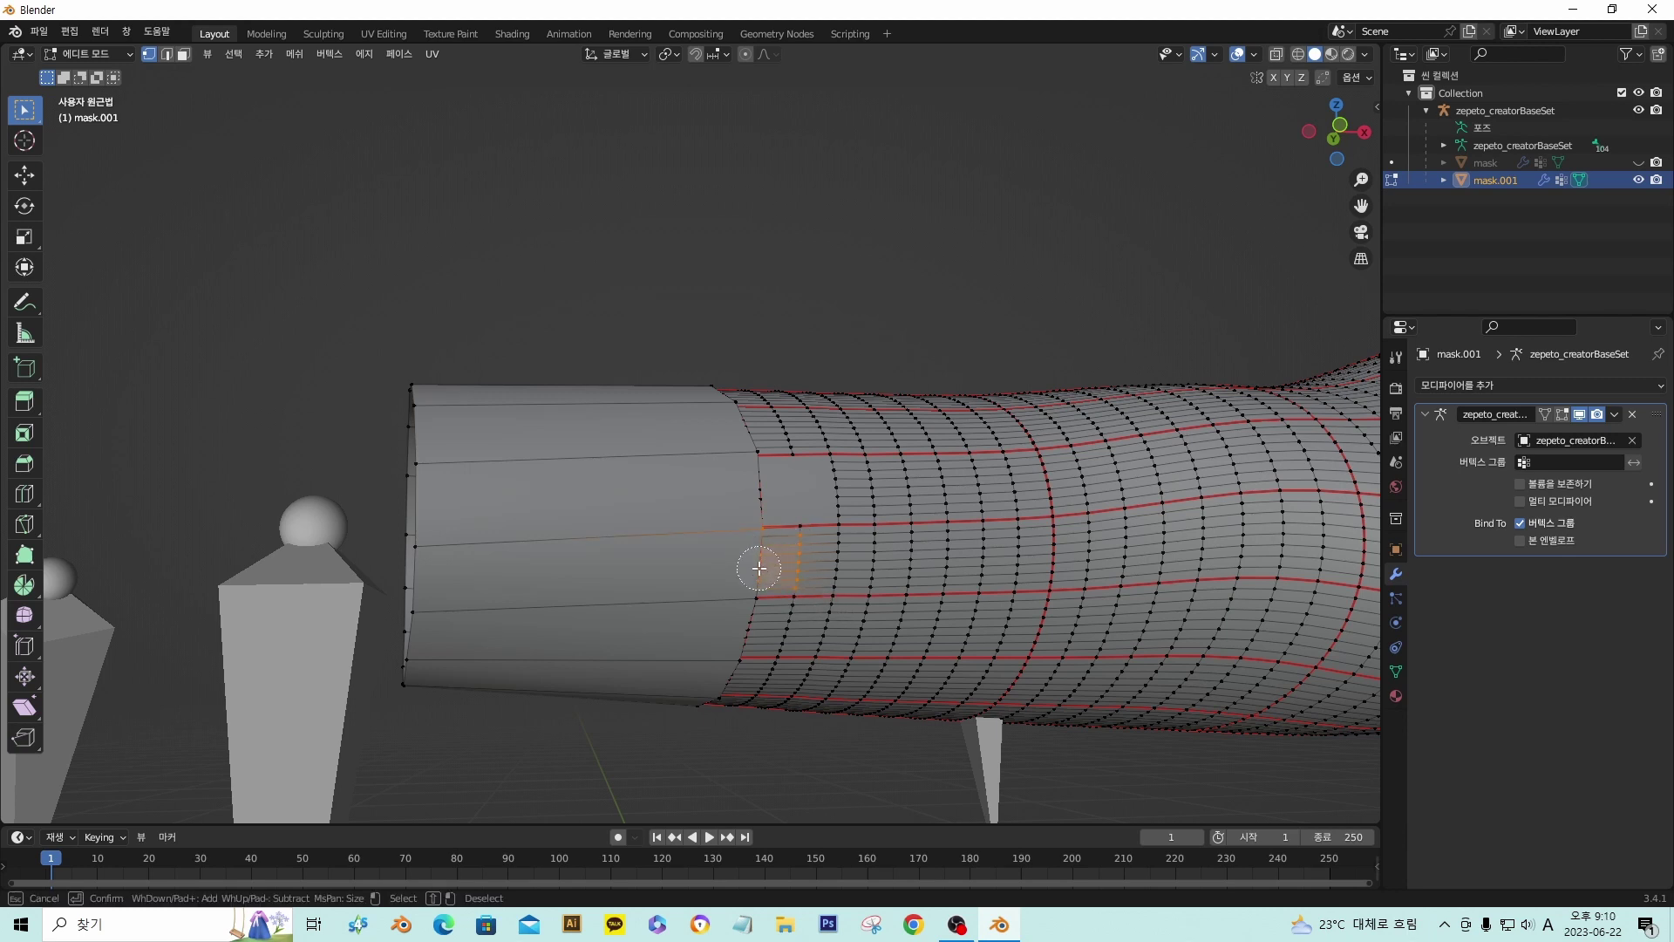
key(Escape)
key(ctrl+z)
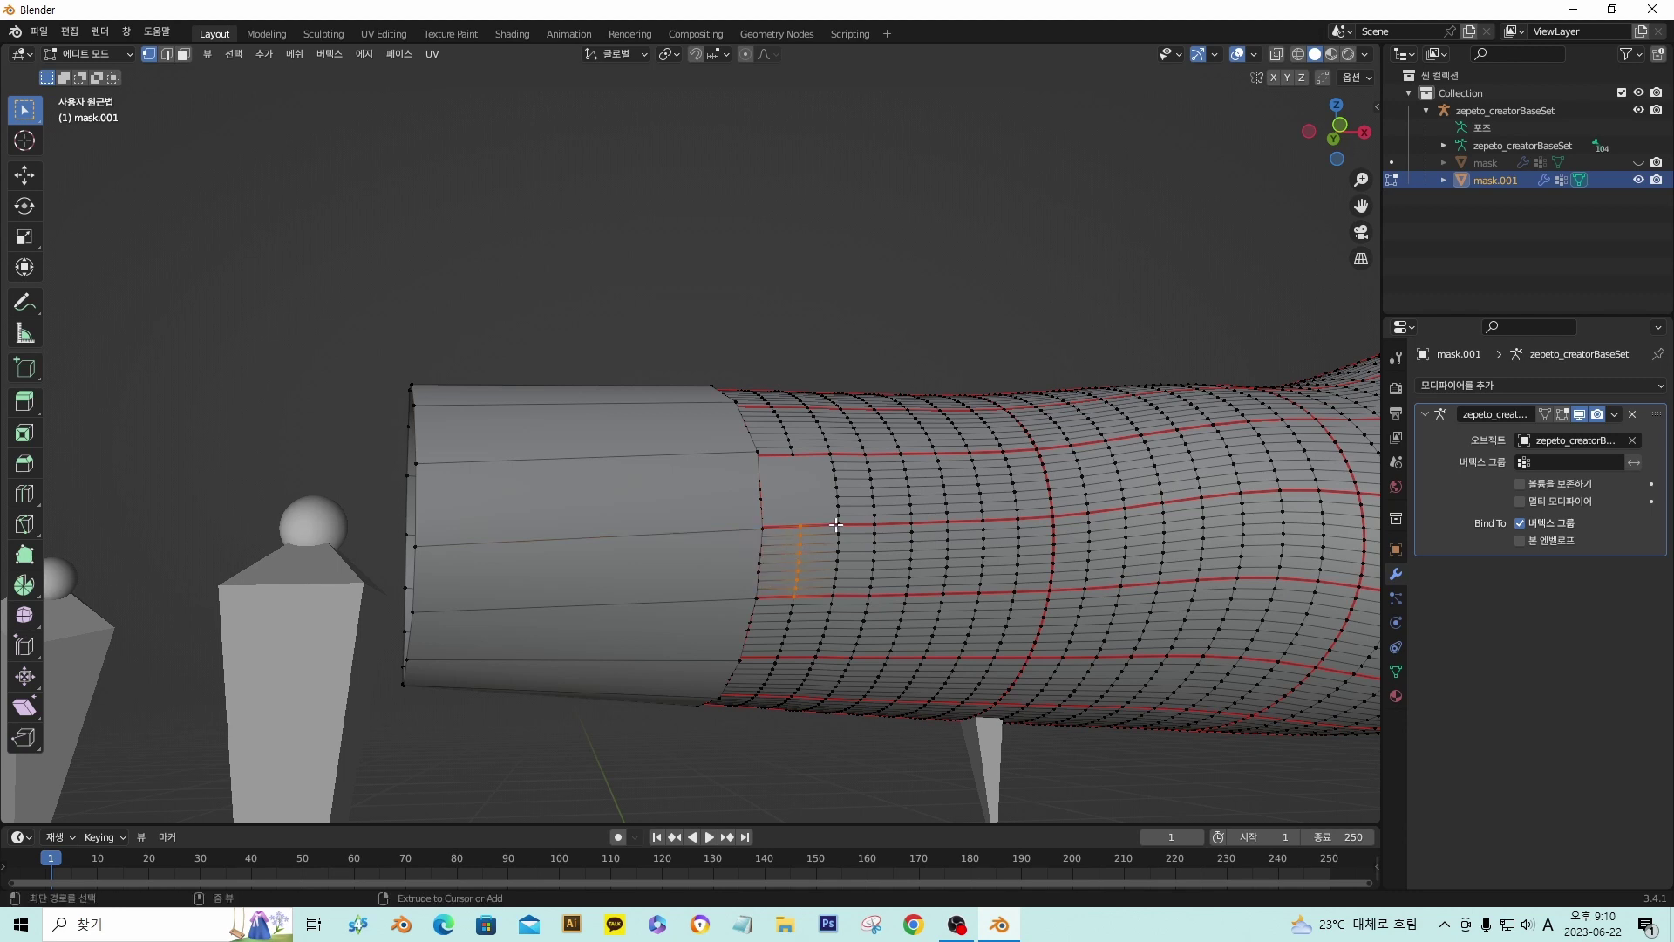
key(ctrl+z)
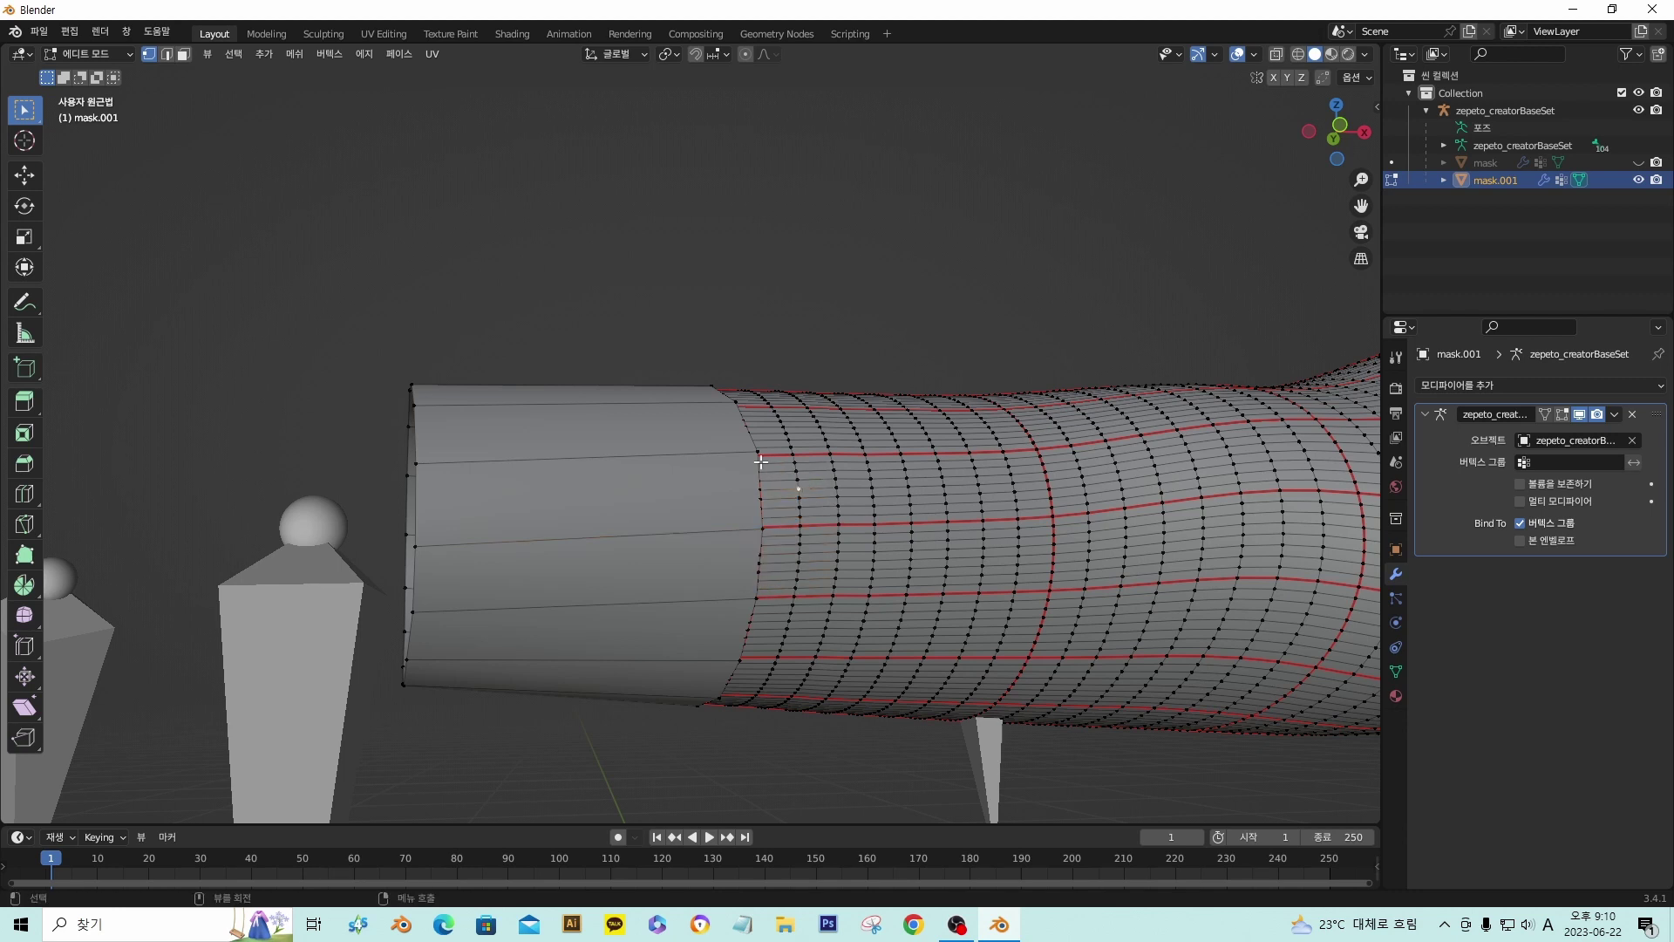
- Circle-select the first column of vertices between the two middle seams beside the wrist section
key(c)
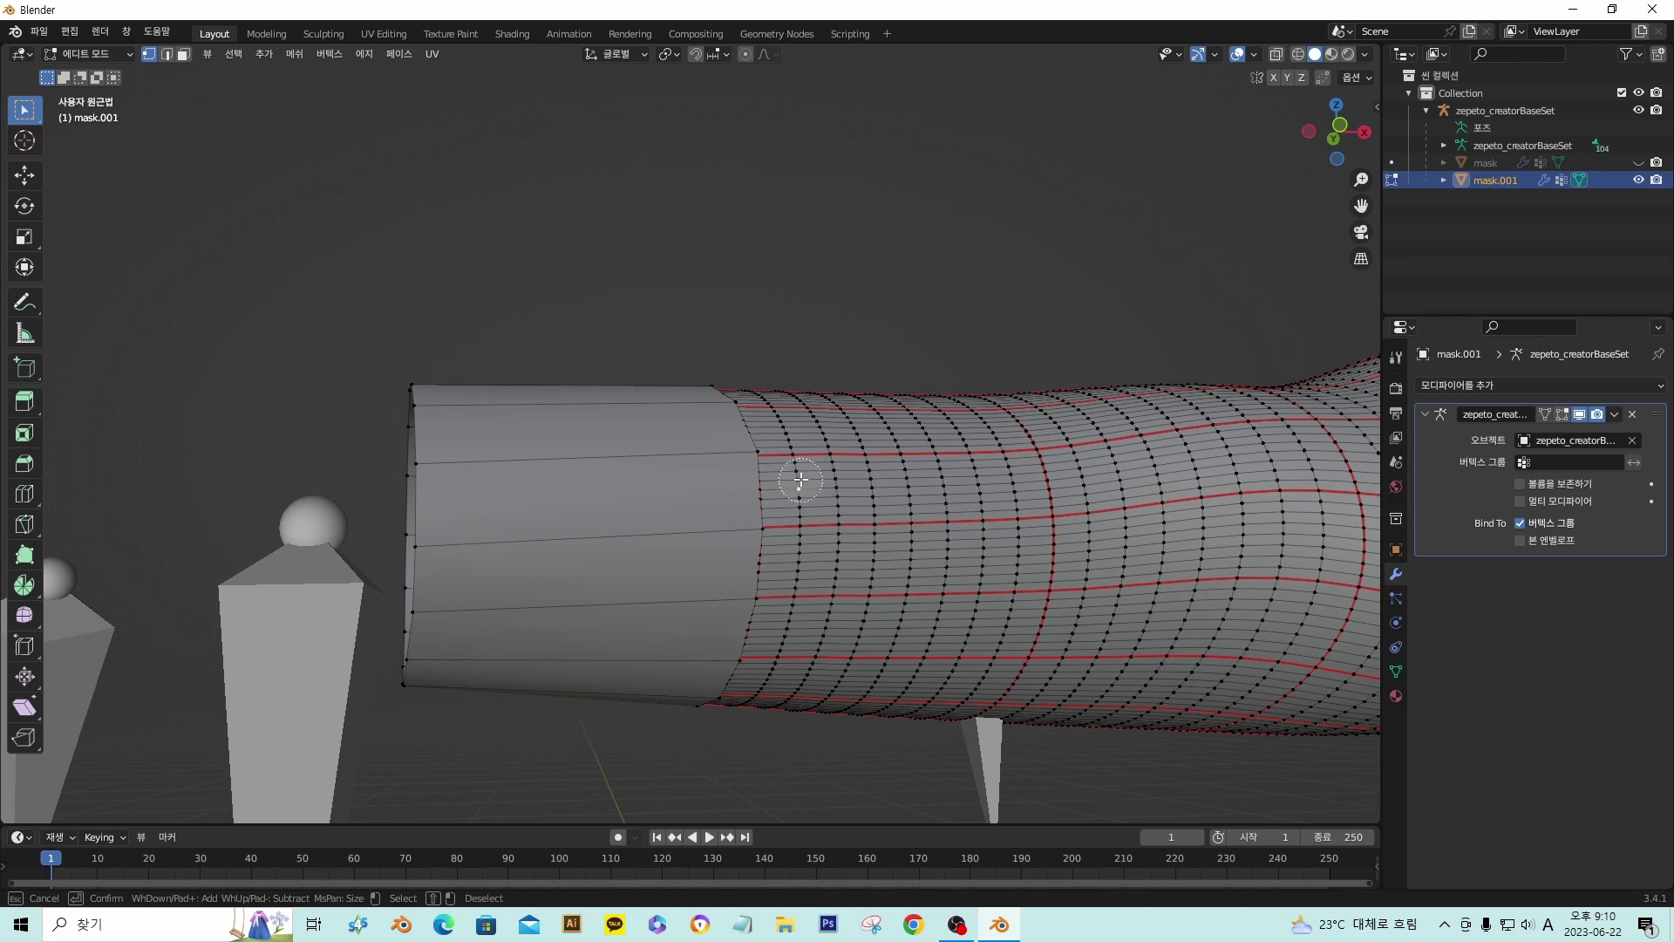
drag(791, 468, 797, 500)
key(Escape)
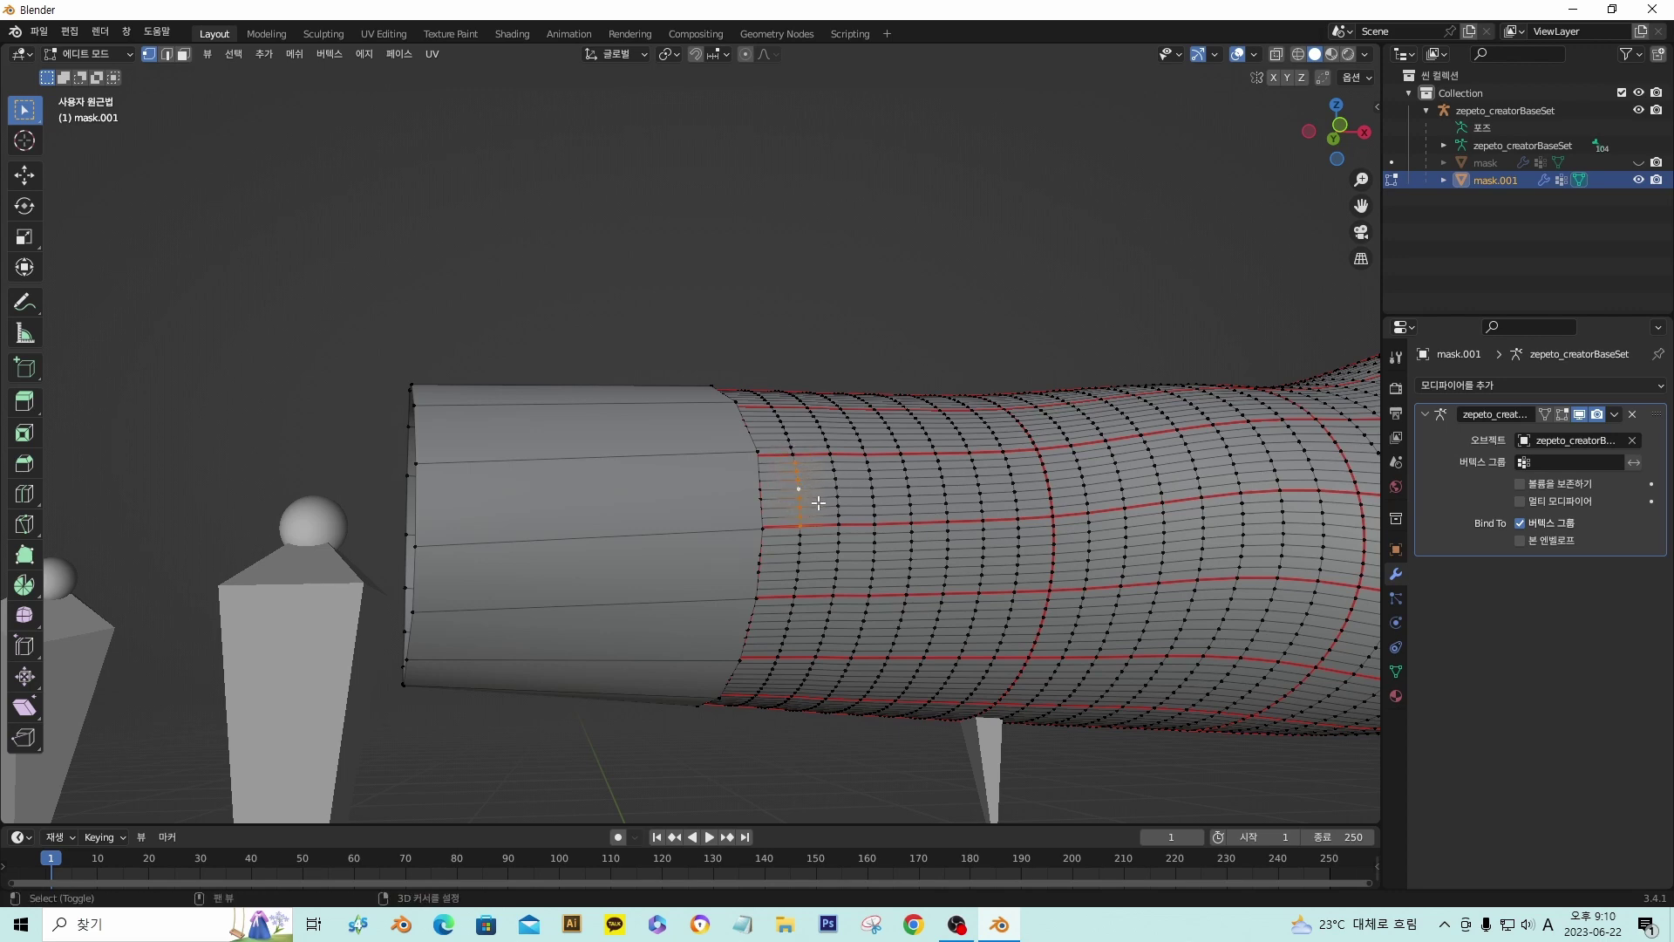
middle_drag(790, 514, 732, 534)
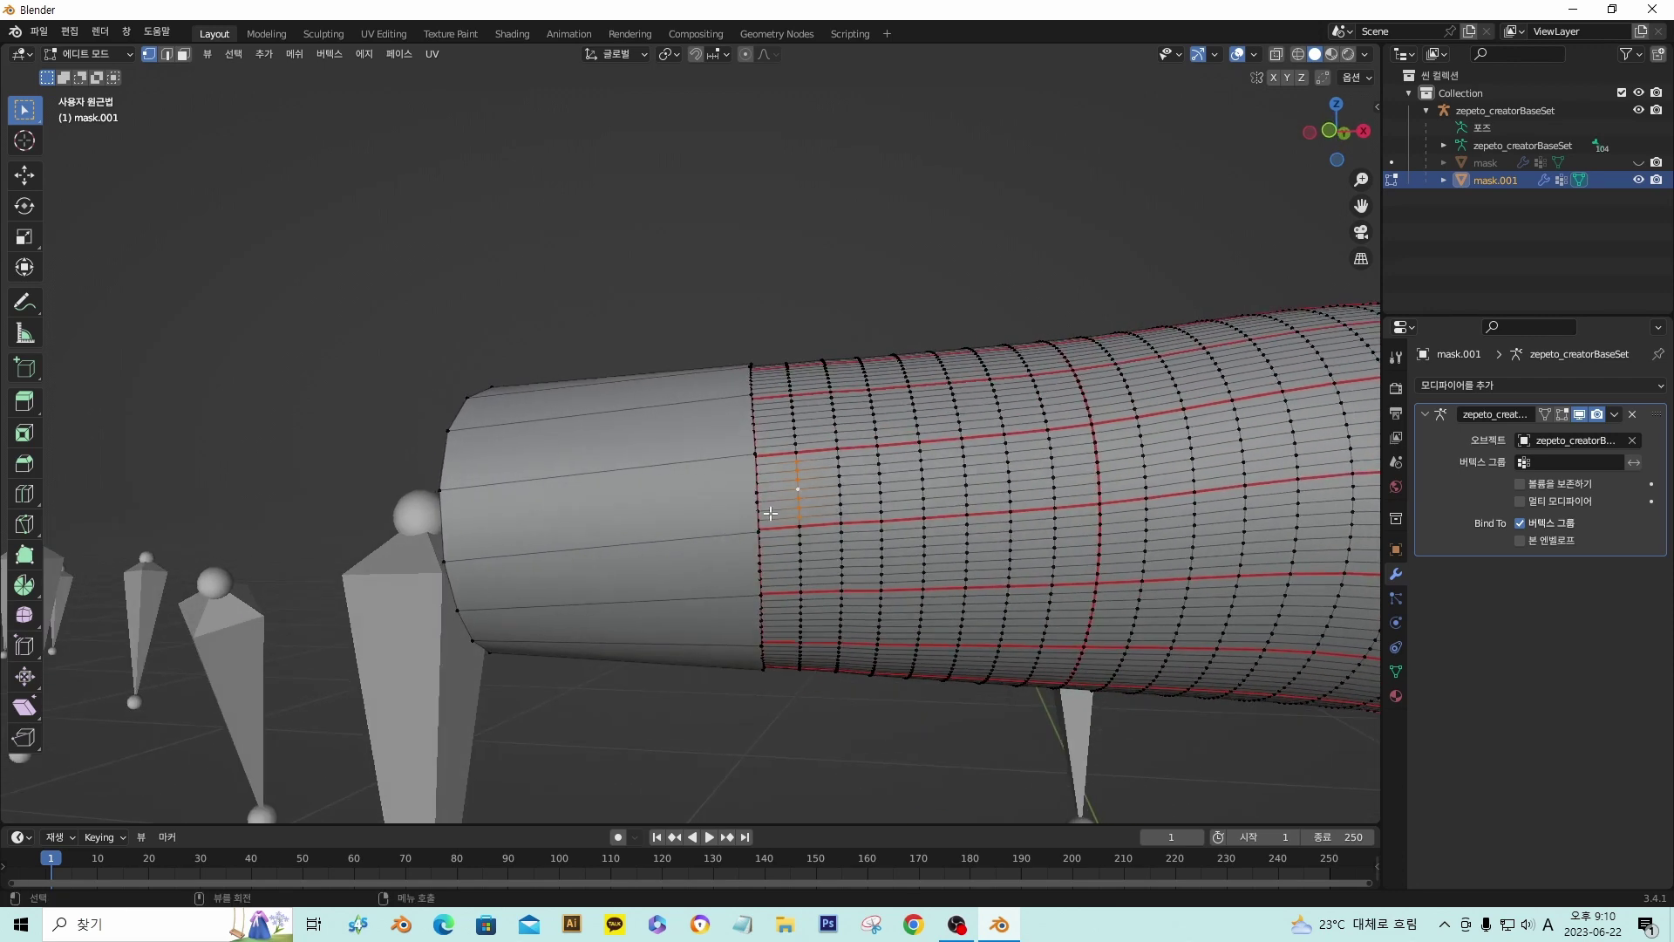
- In edge select mode, select the dense edges between the two middle forearm seams and dissolve the edges
click(166, 54)
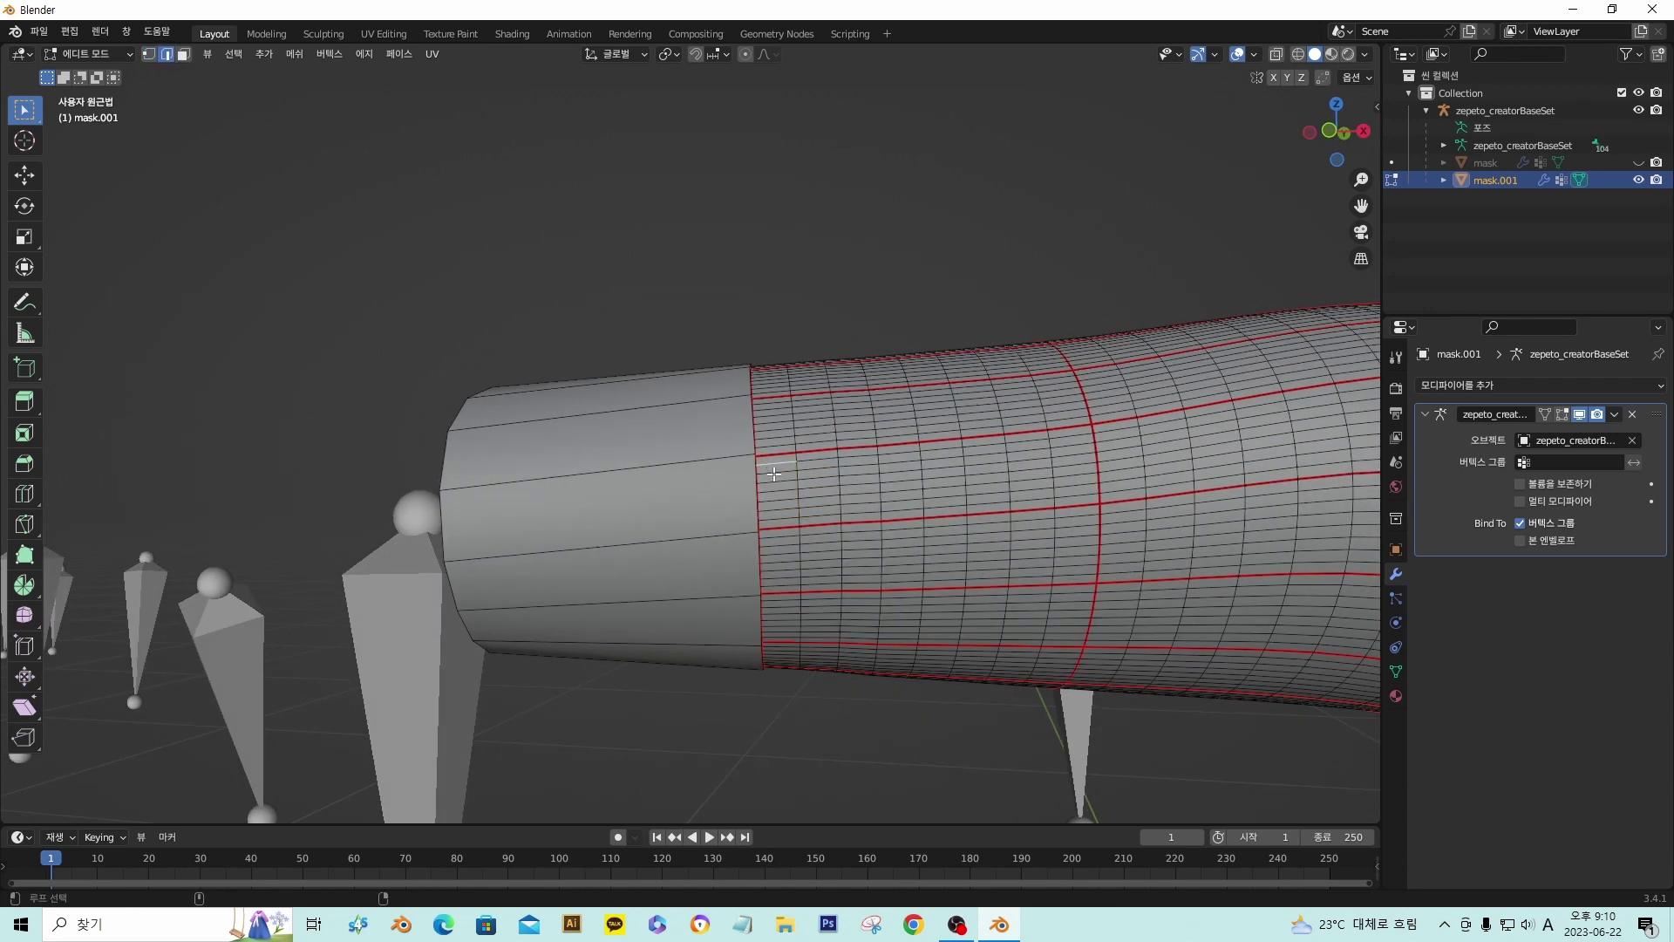
alt+click(790, 470)
key(ctrl+z)
alt+shift+click(800, 469)
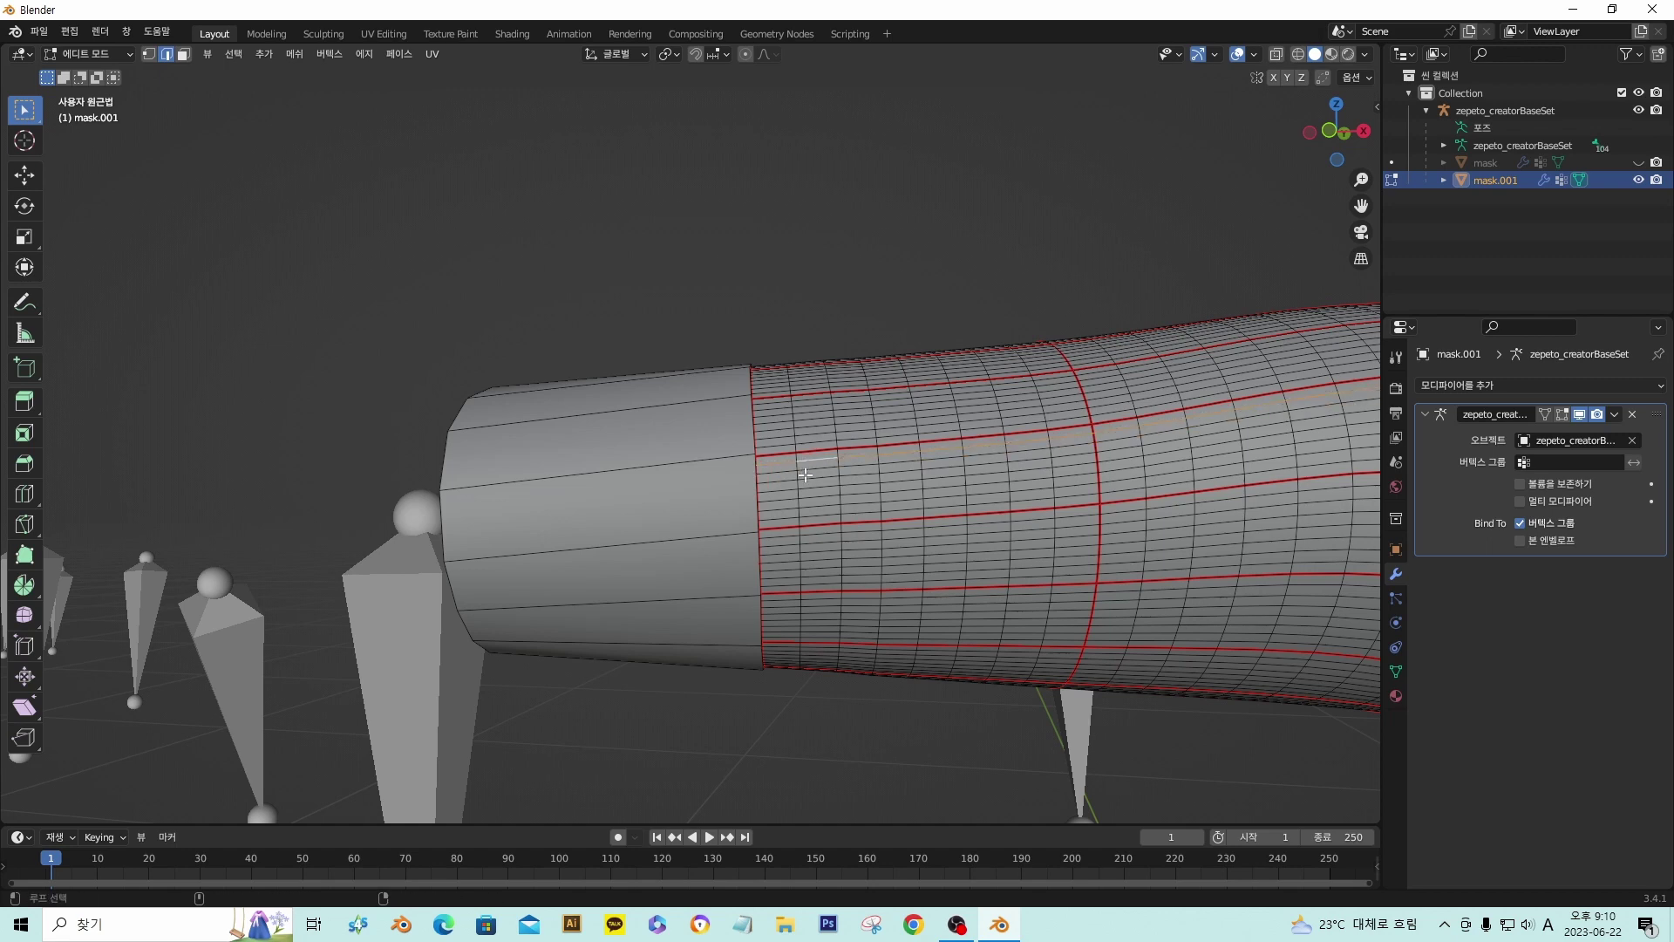
alt+shift+click(805, 475)
alt+shift+click(809, 487)
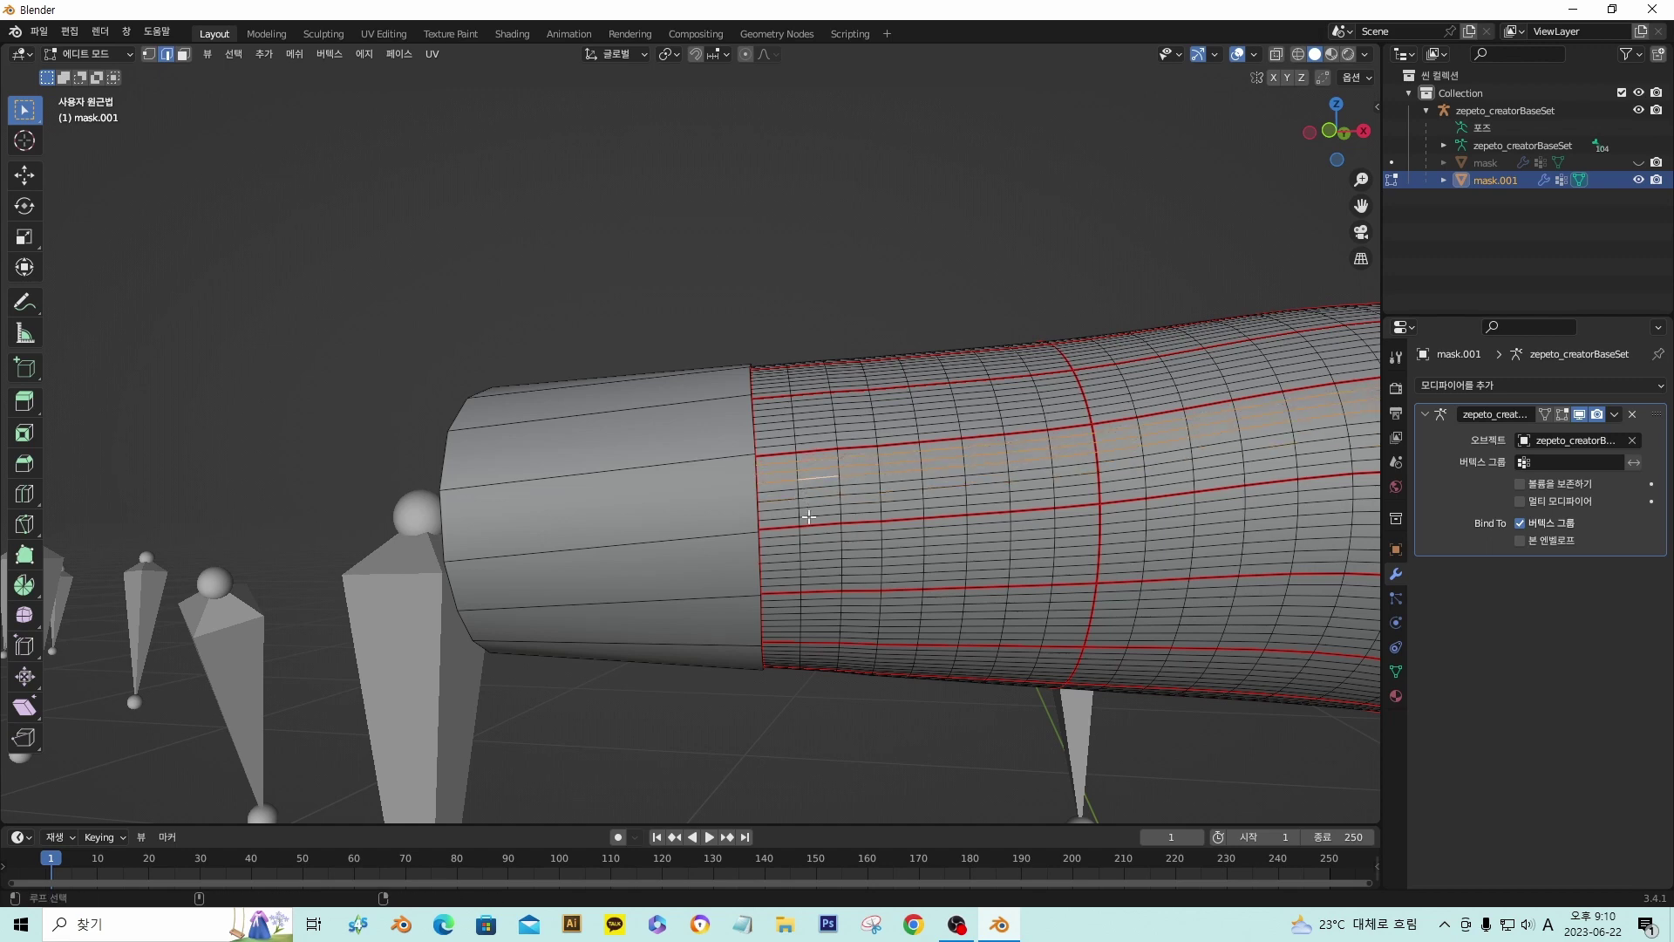
alt+shift+click(805, 491)
key(c)
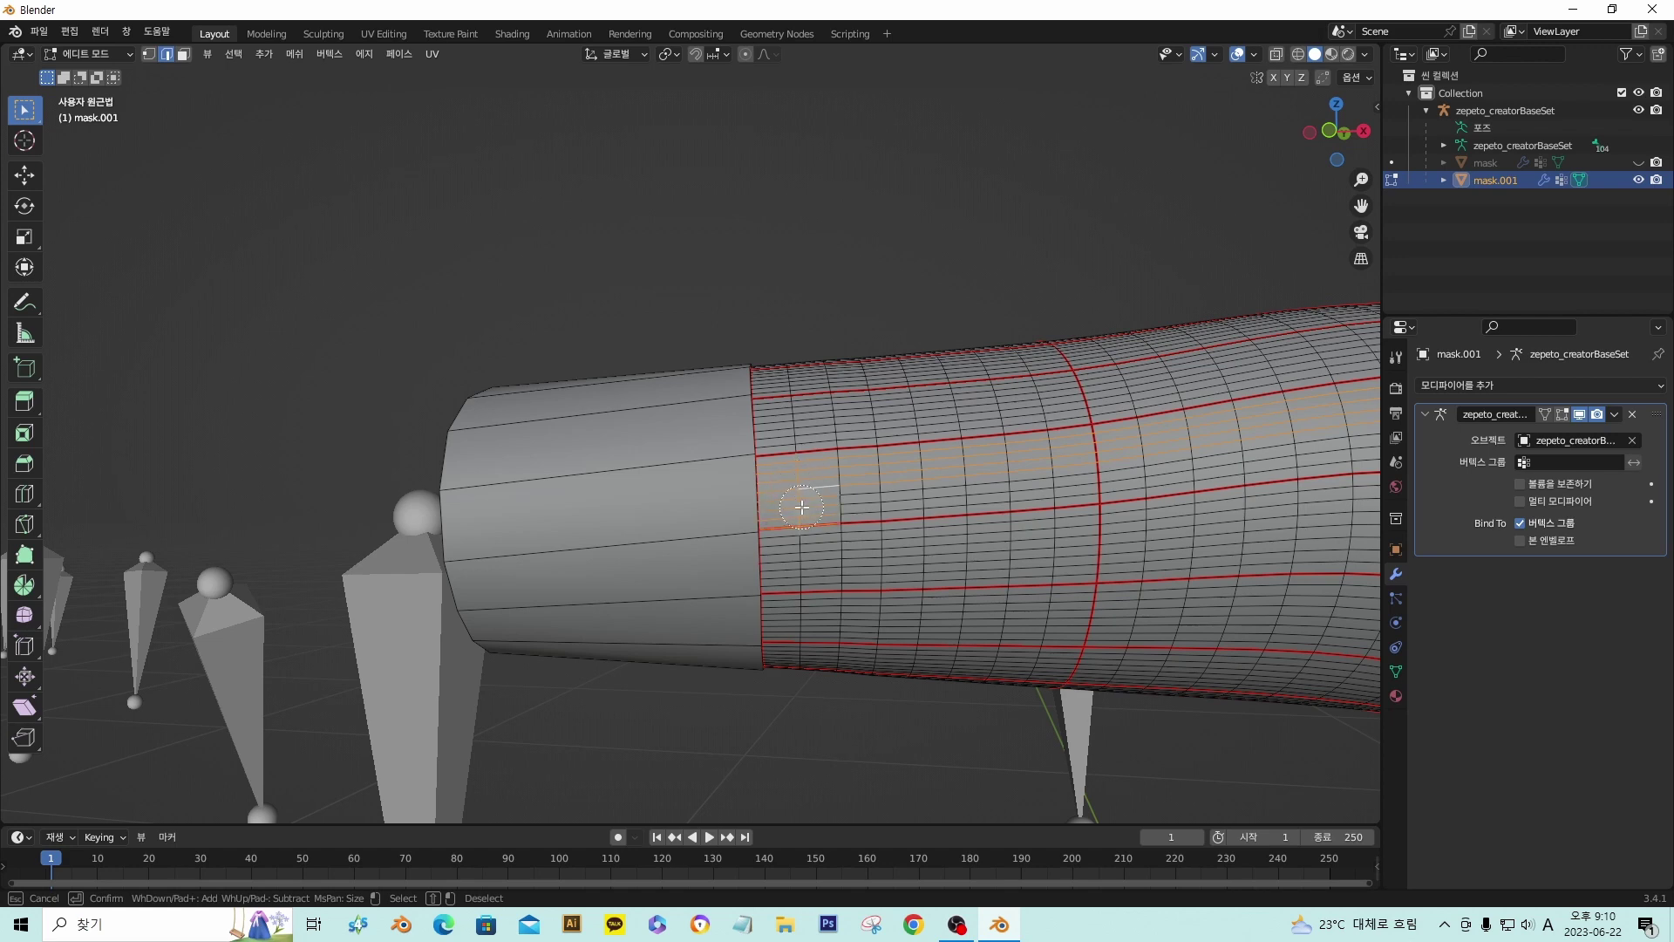
key(Escape)
alt+shift+click(813, 523)
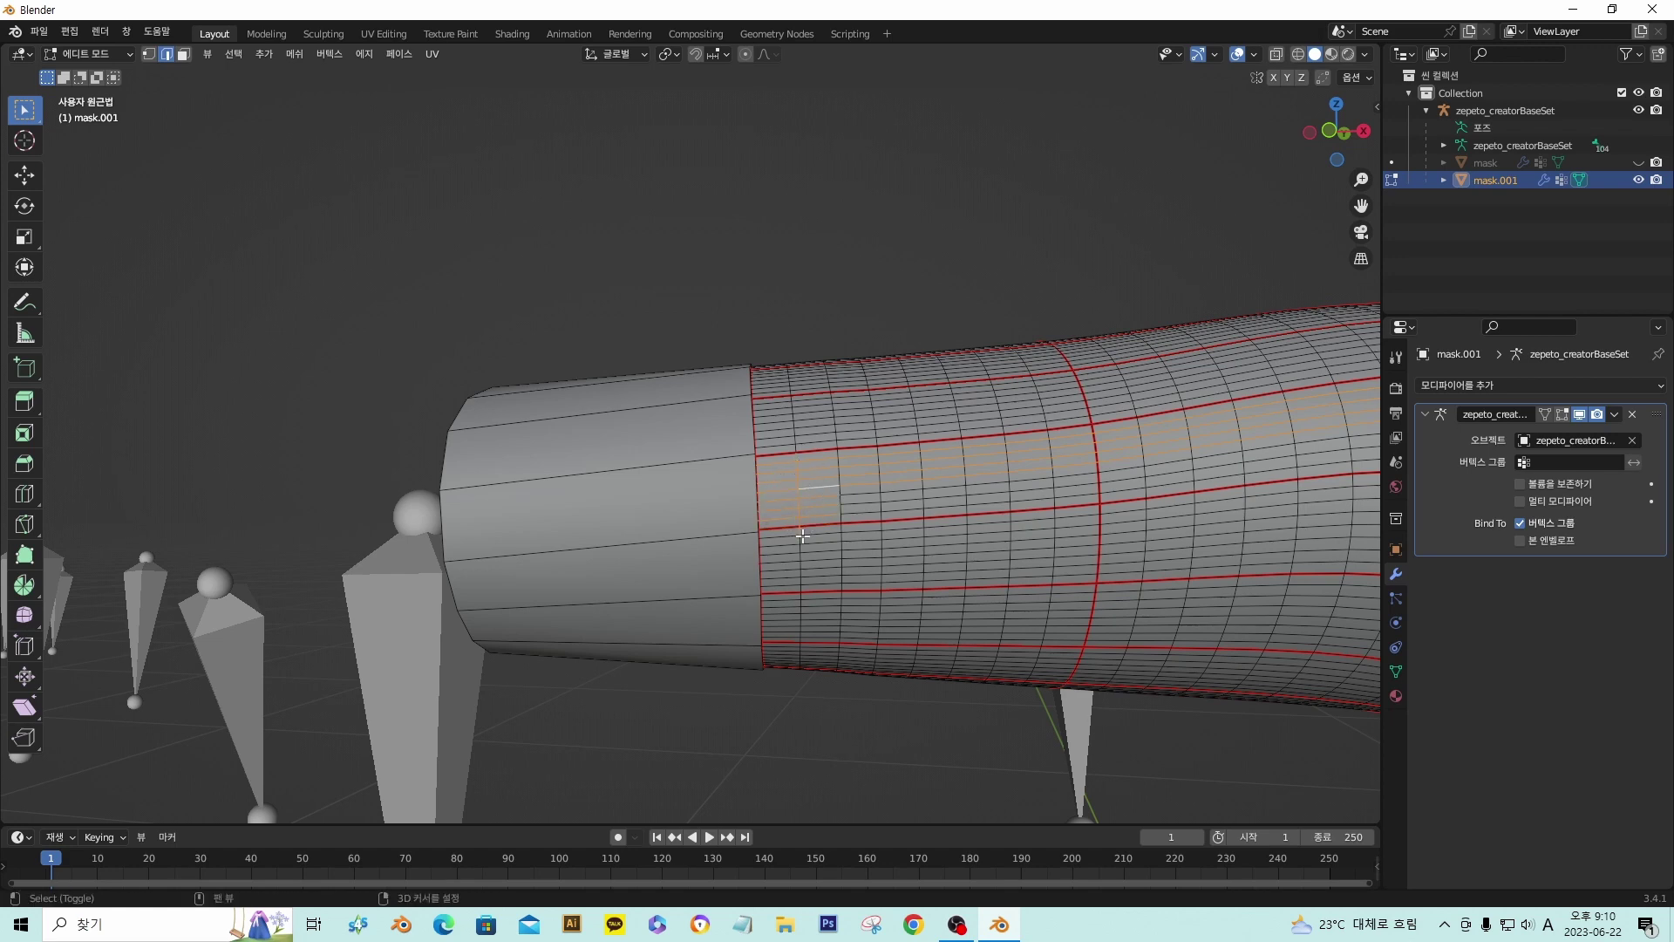
right_click(804, 502)
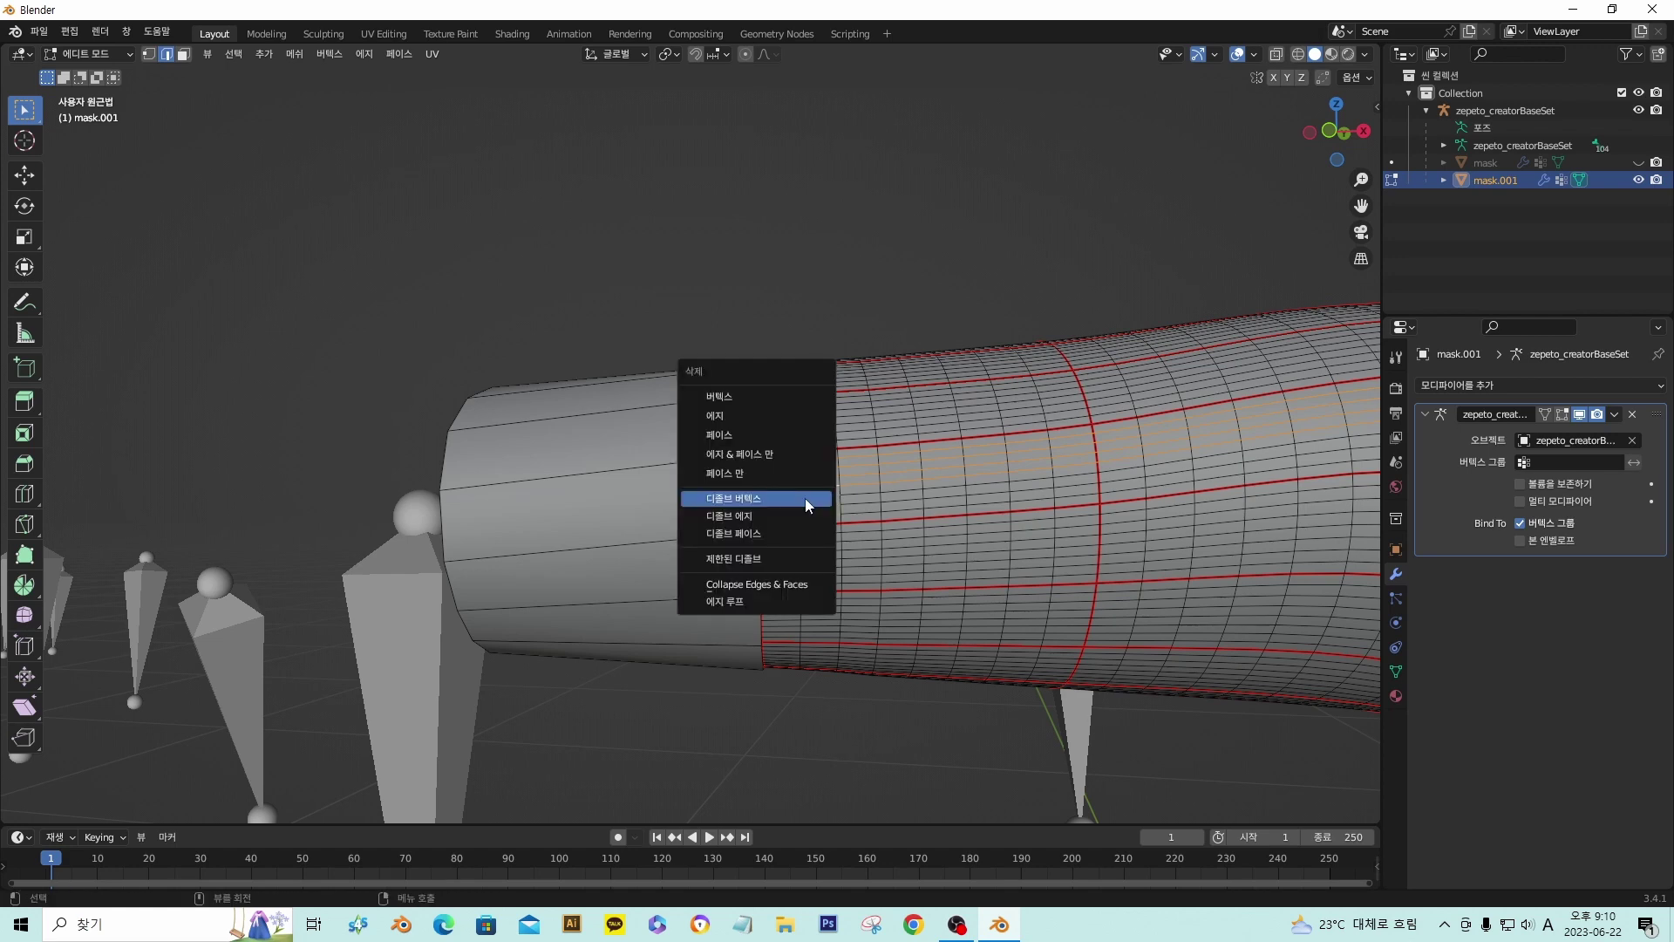
click(777, 514)
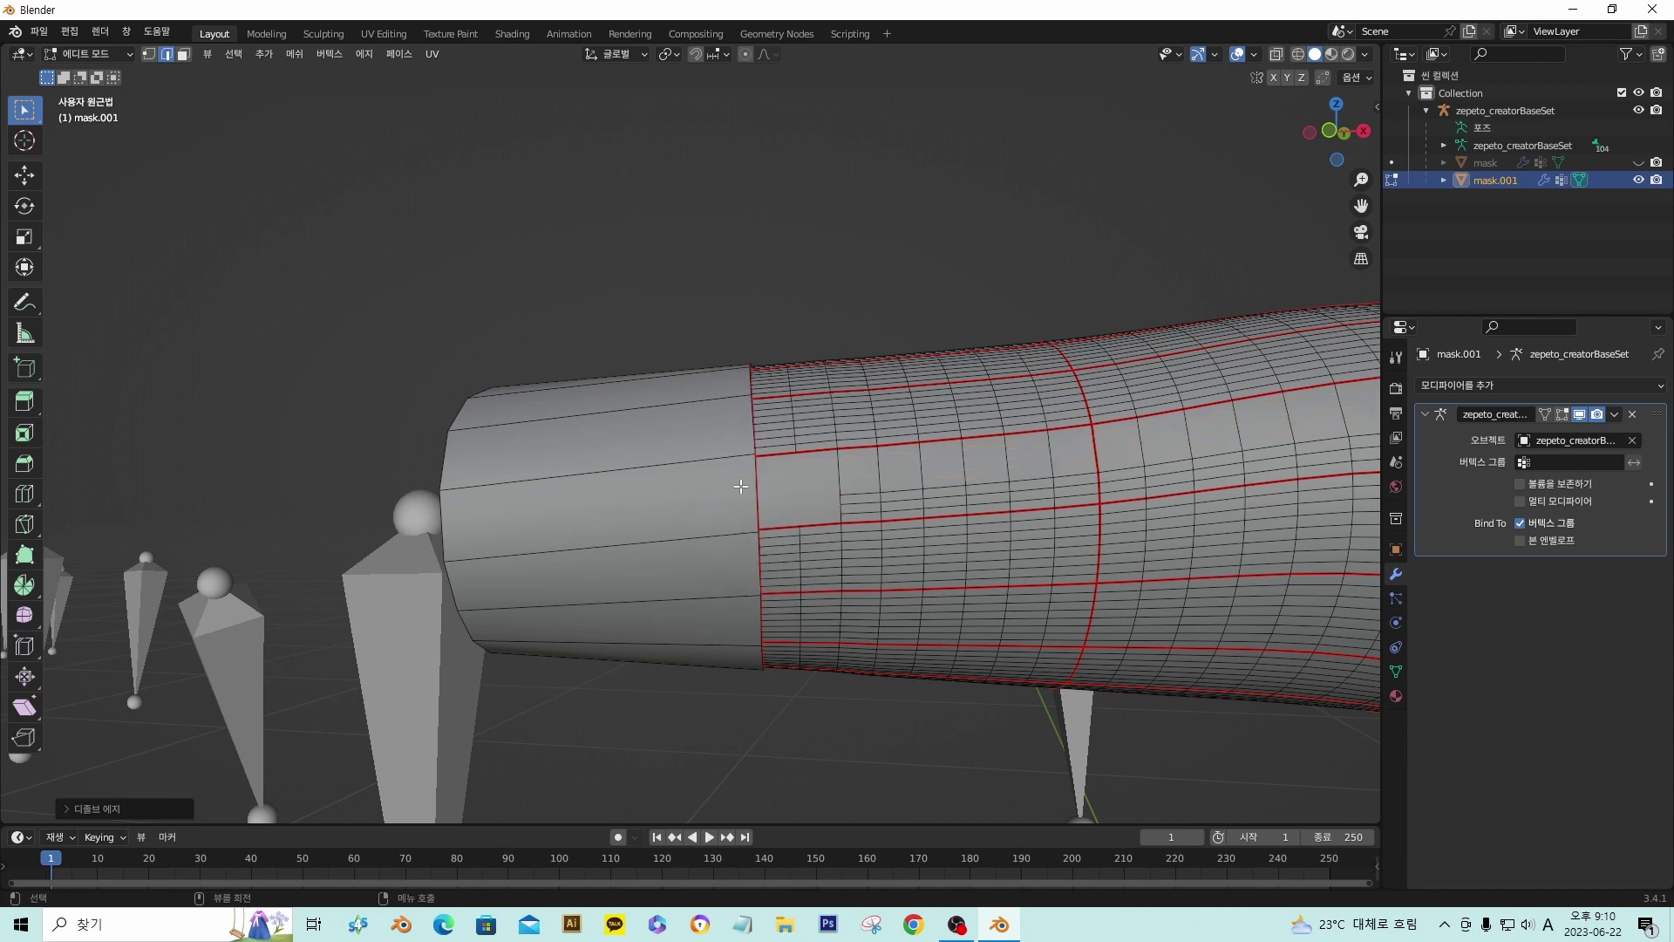
- Box-select the corner where the upper middle seam meets the wrist section and merge it by distance
middle_drag(824, 508, 813, 475)
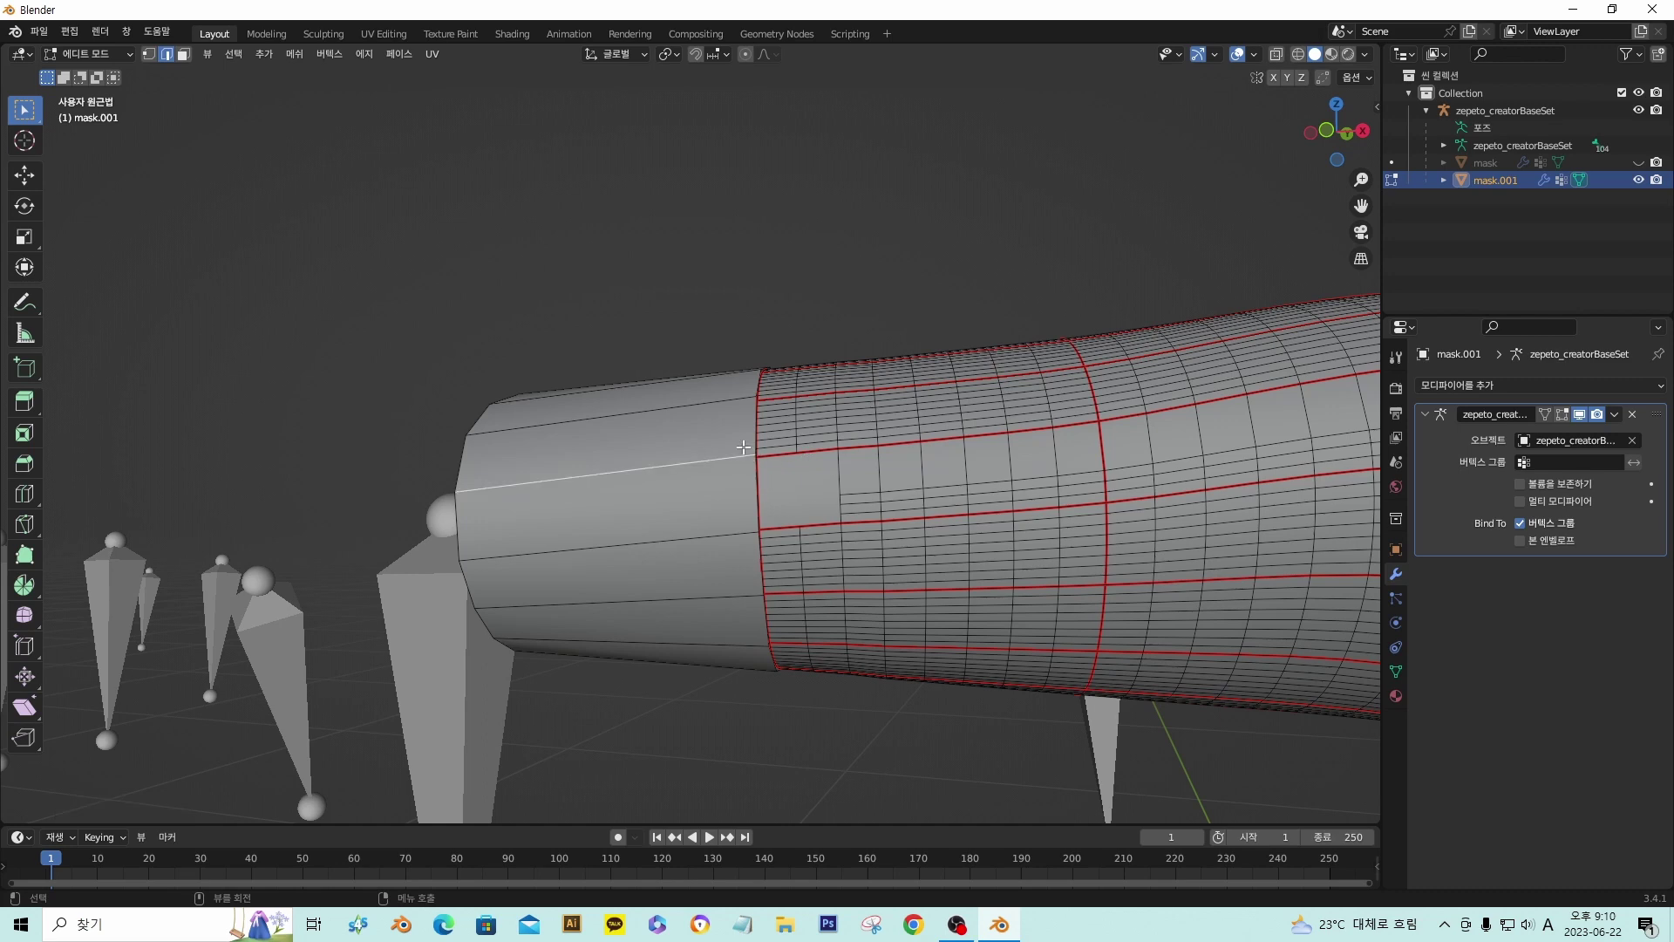
middle_drag(798, 445, 890, 368)
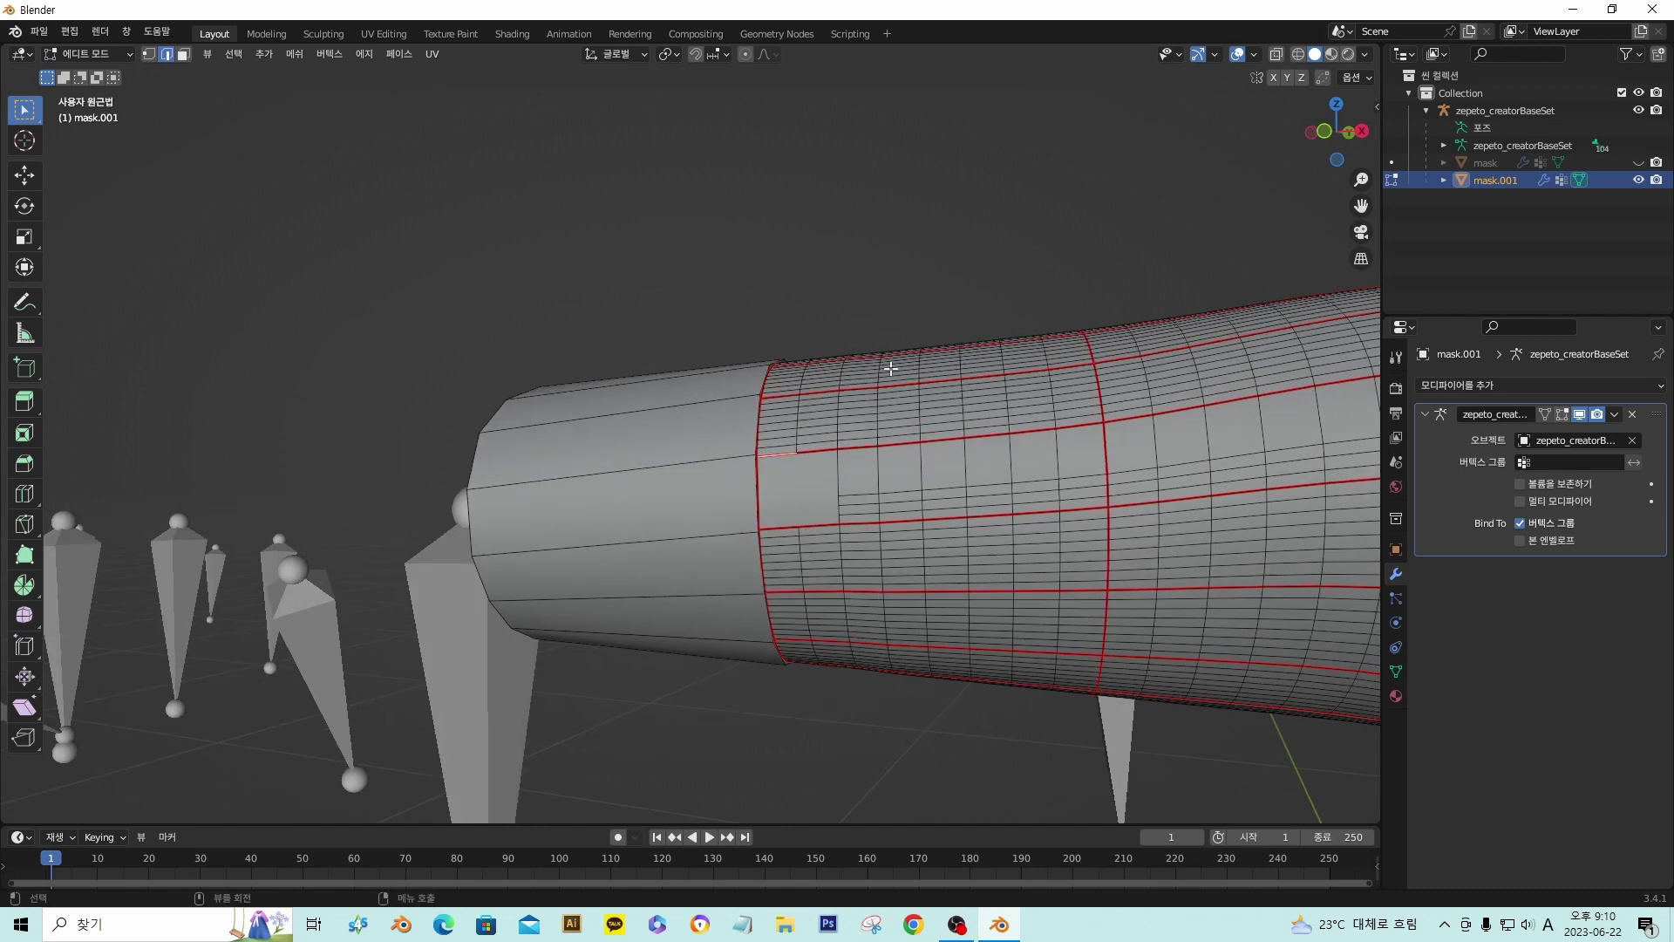
drag(738, 447, 767, 468)
key(m)
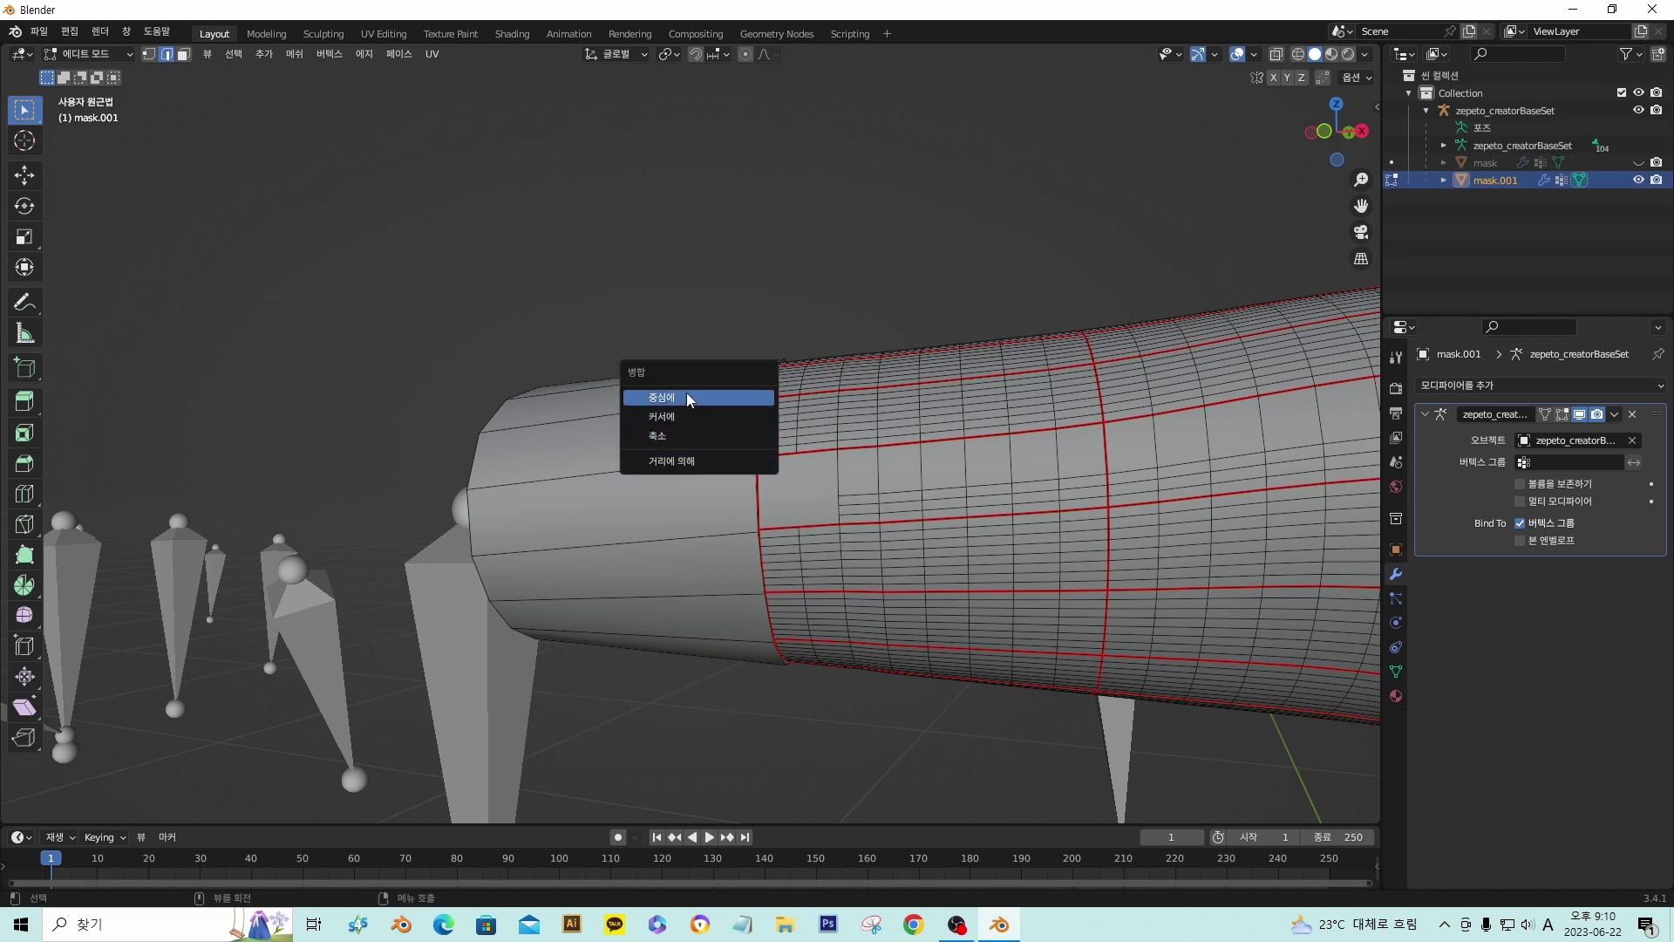
click(678, 463)
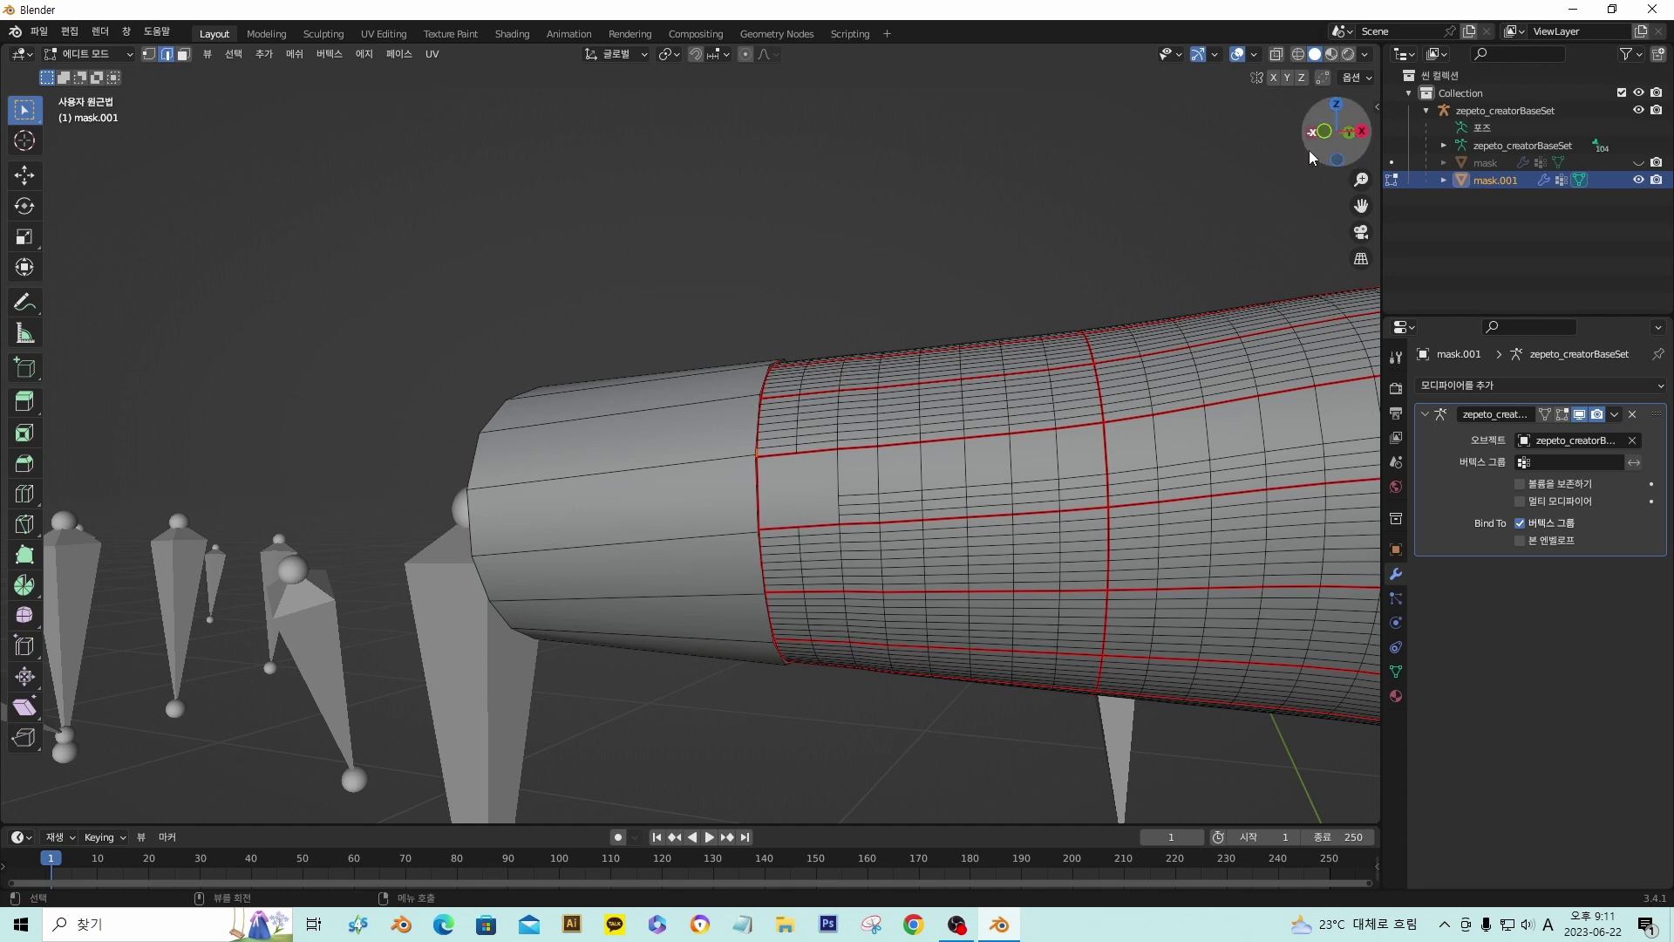
- Enable Auto Merge in the tool options and turn on snapping to vertices
key(n)
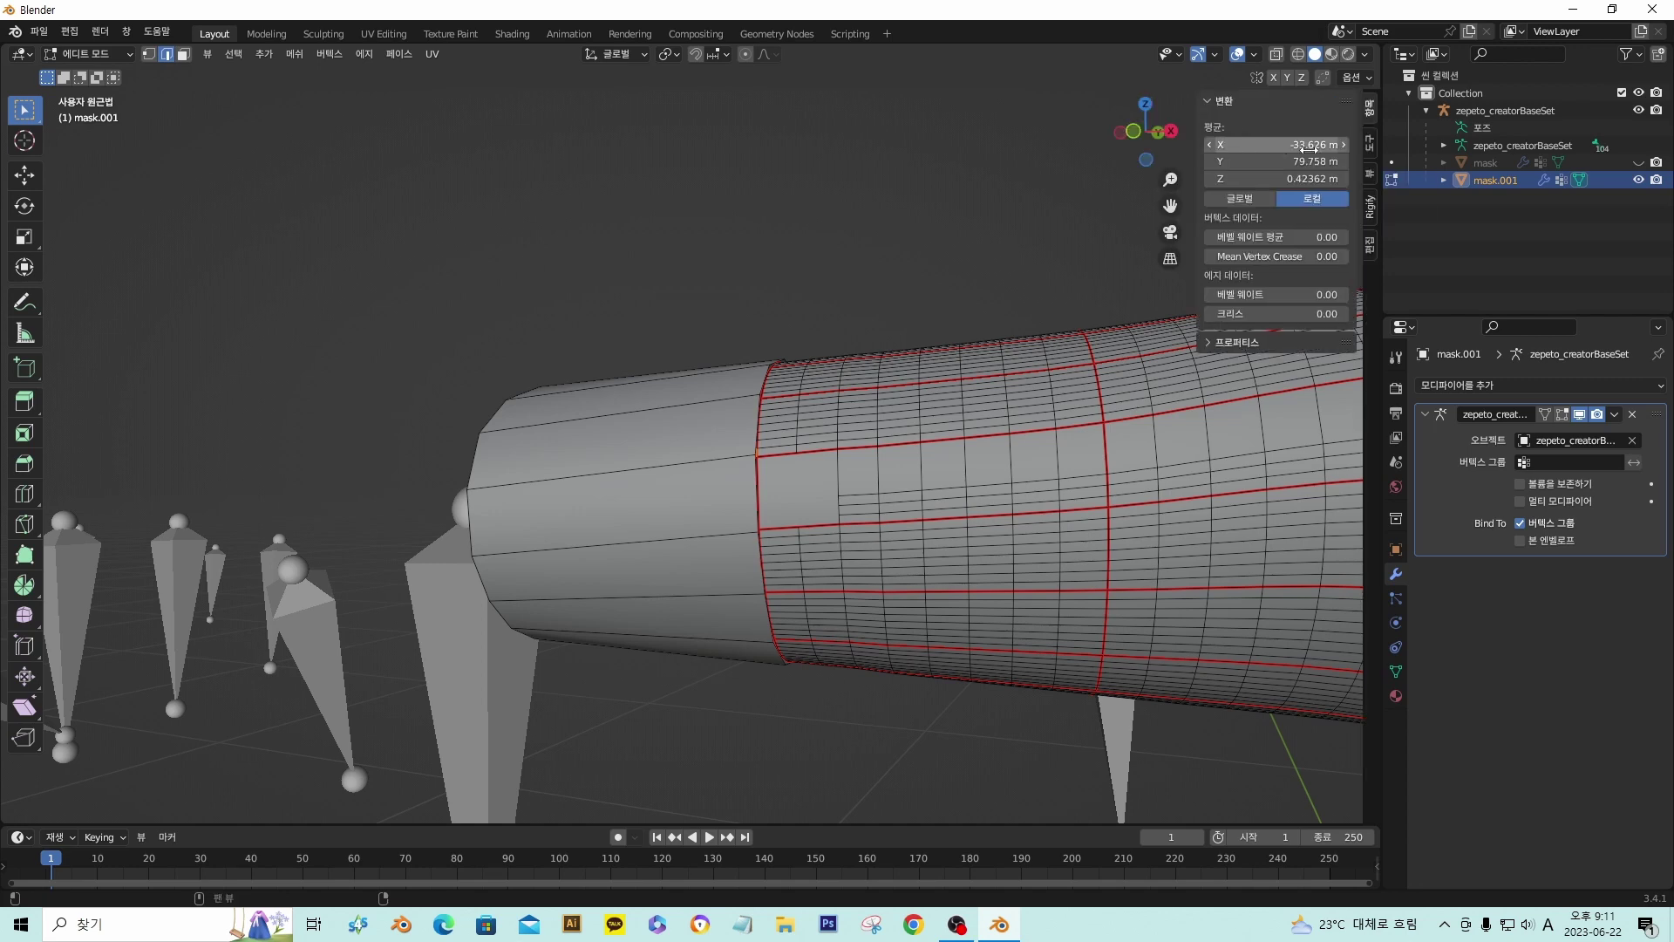
click(1373, 148)
click(1274, 183)
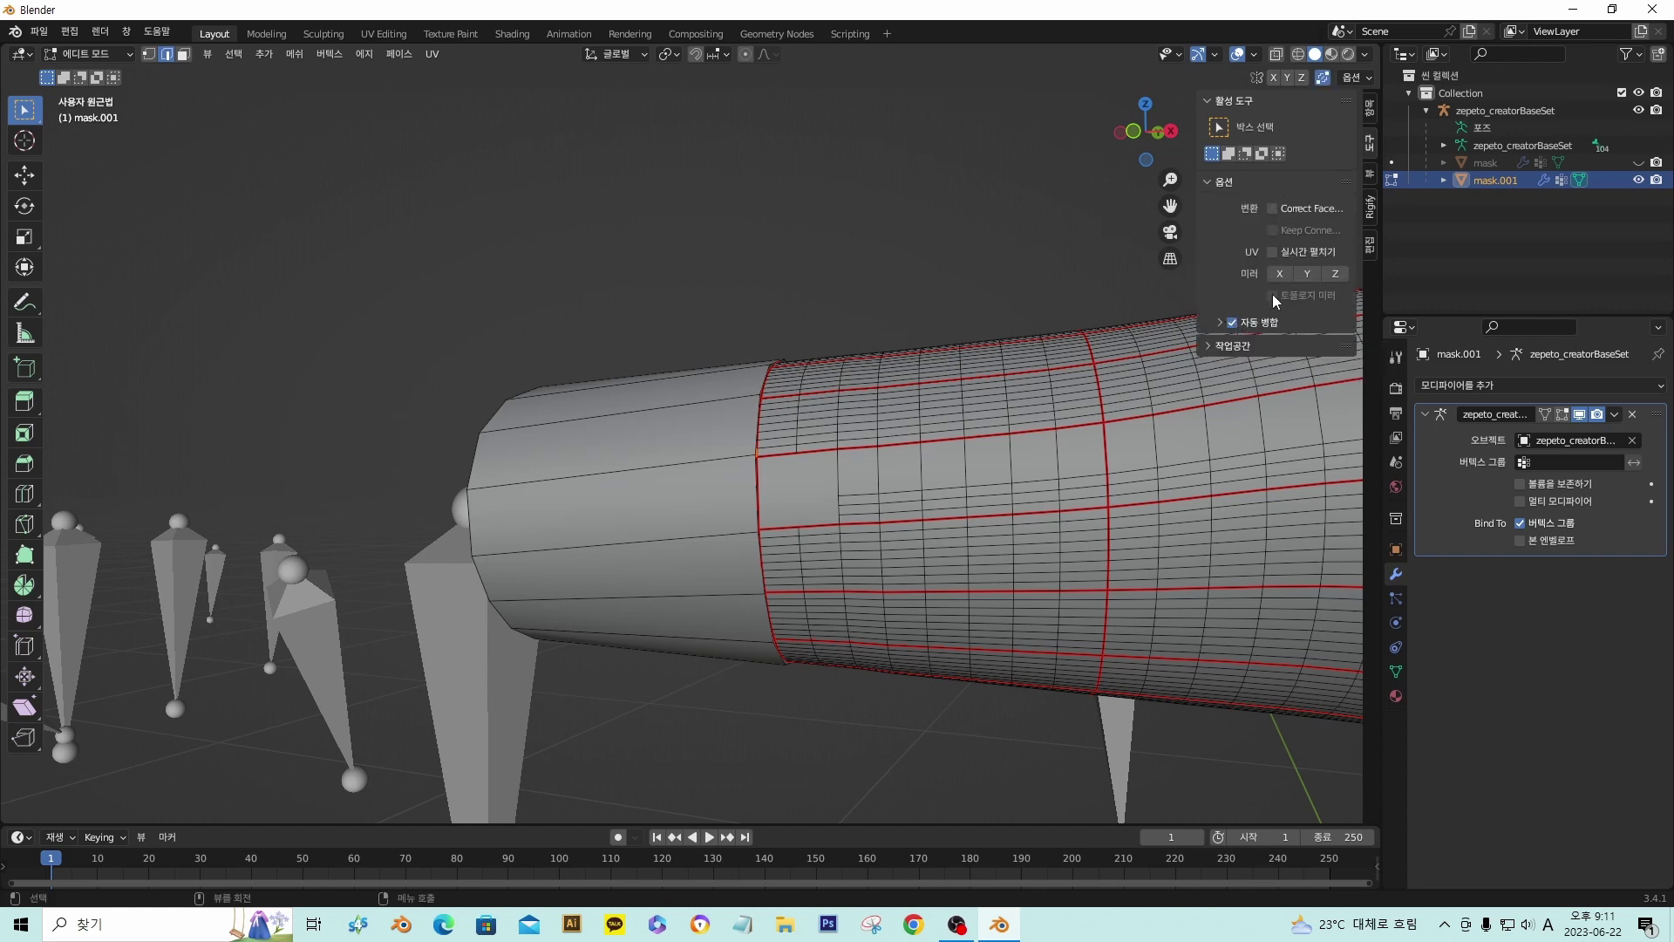
click(1233, 324)
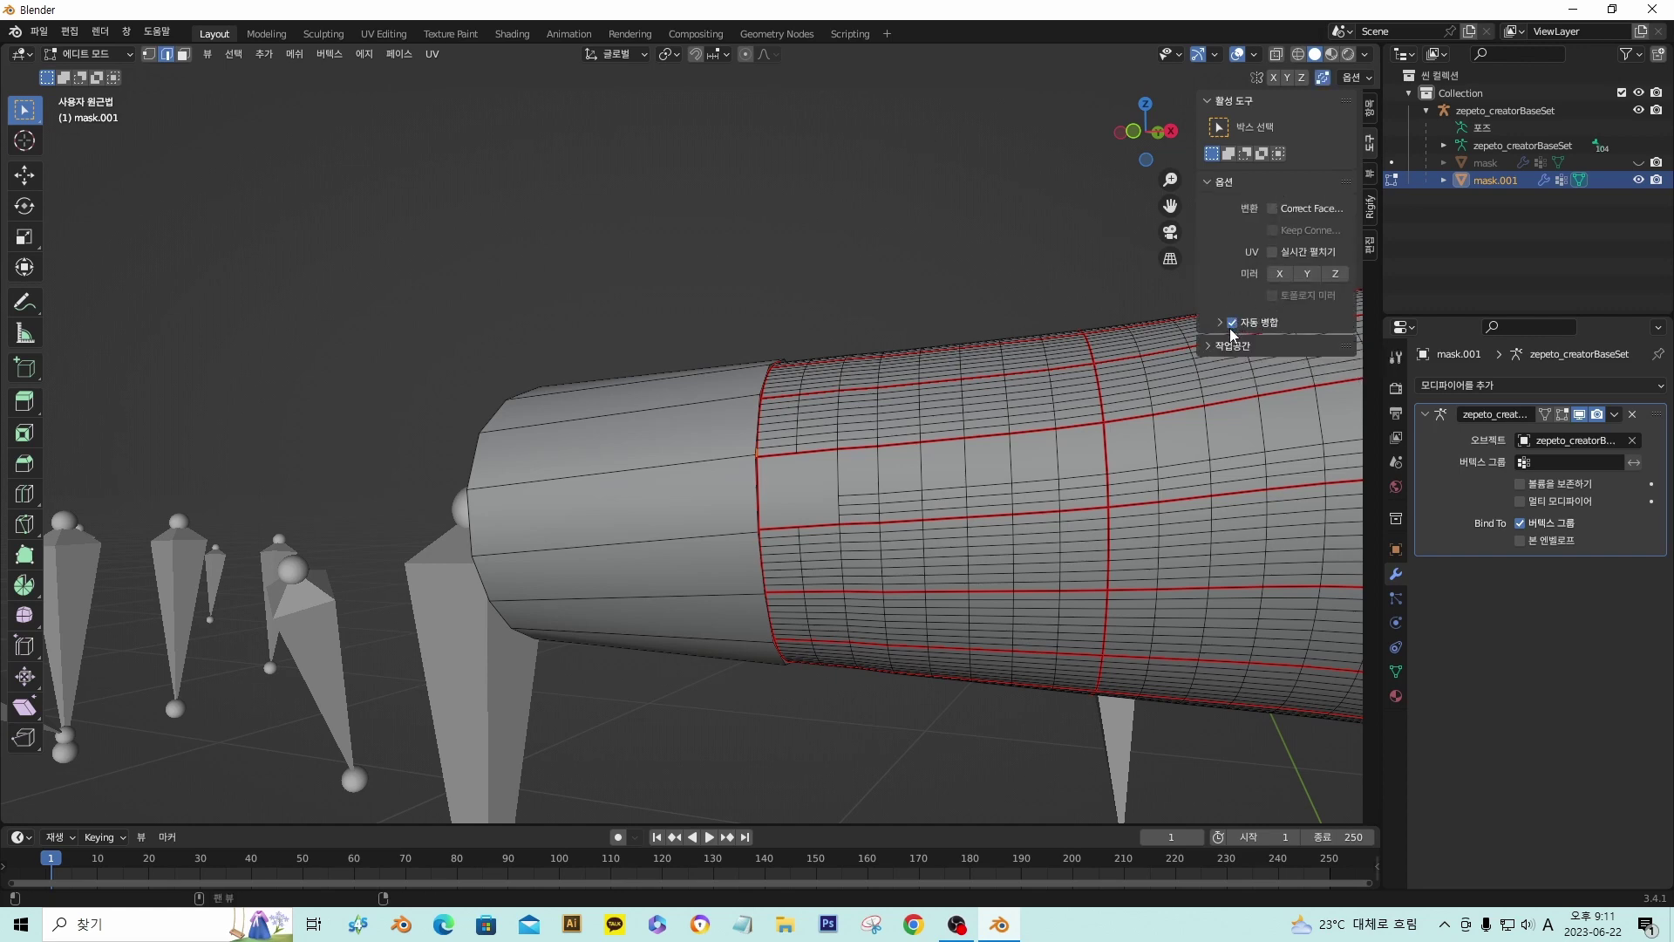
click(695, 58)
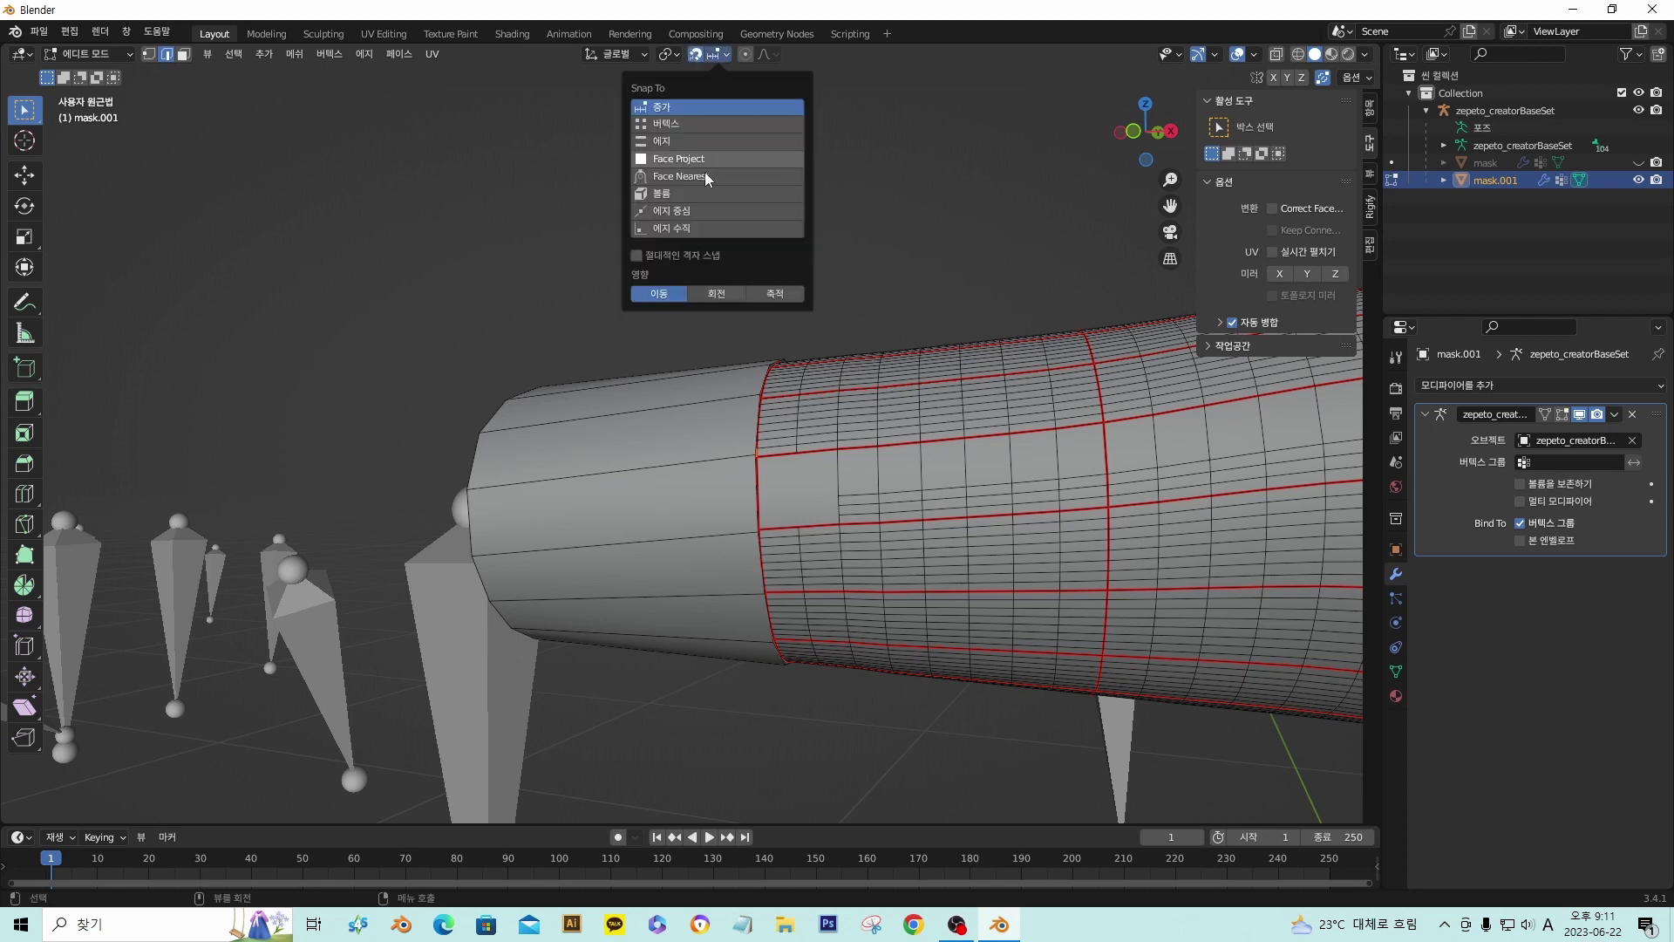
click(679, 126)
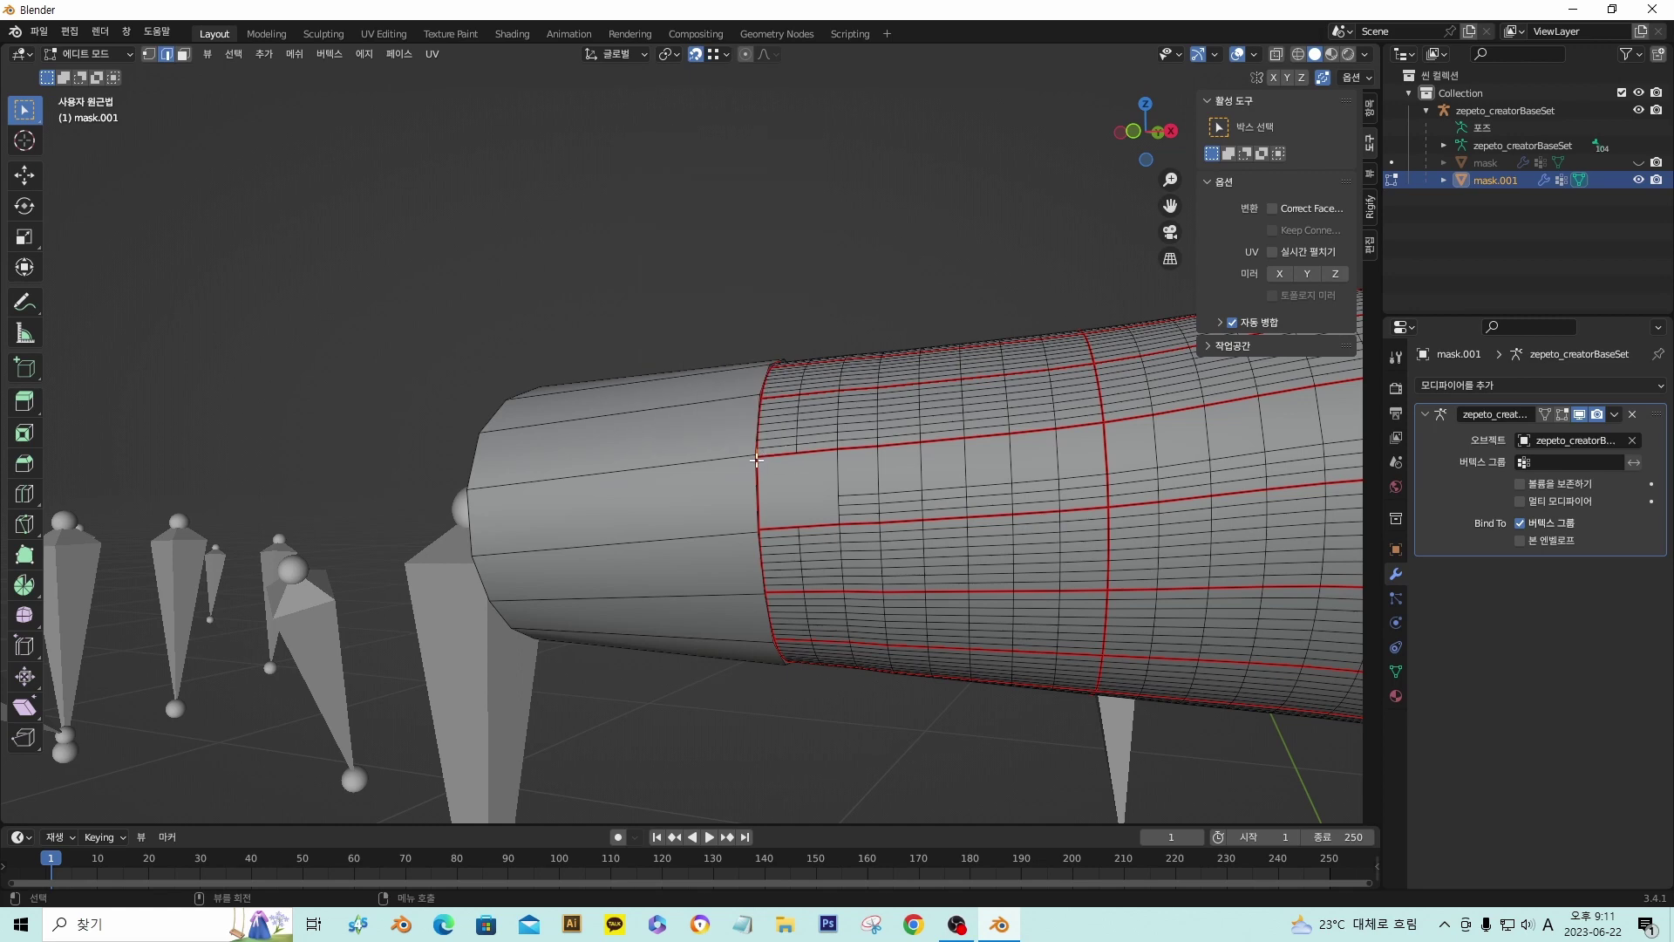
- In vertex select mode, snap the corner vertex where the upper middle seam meets the wrist section onto its matching vertex
click(149, 53)
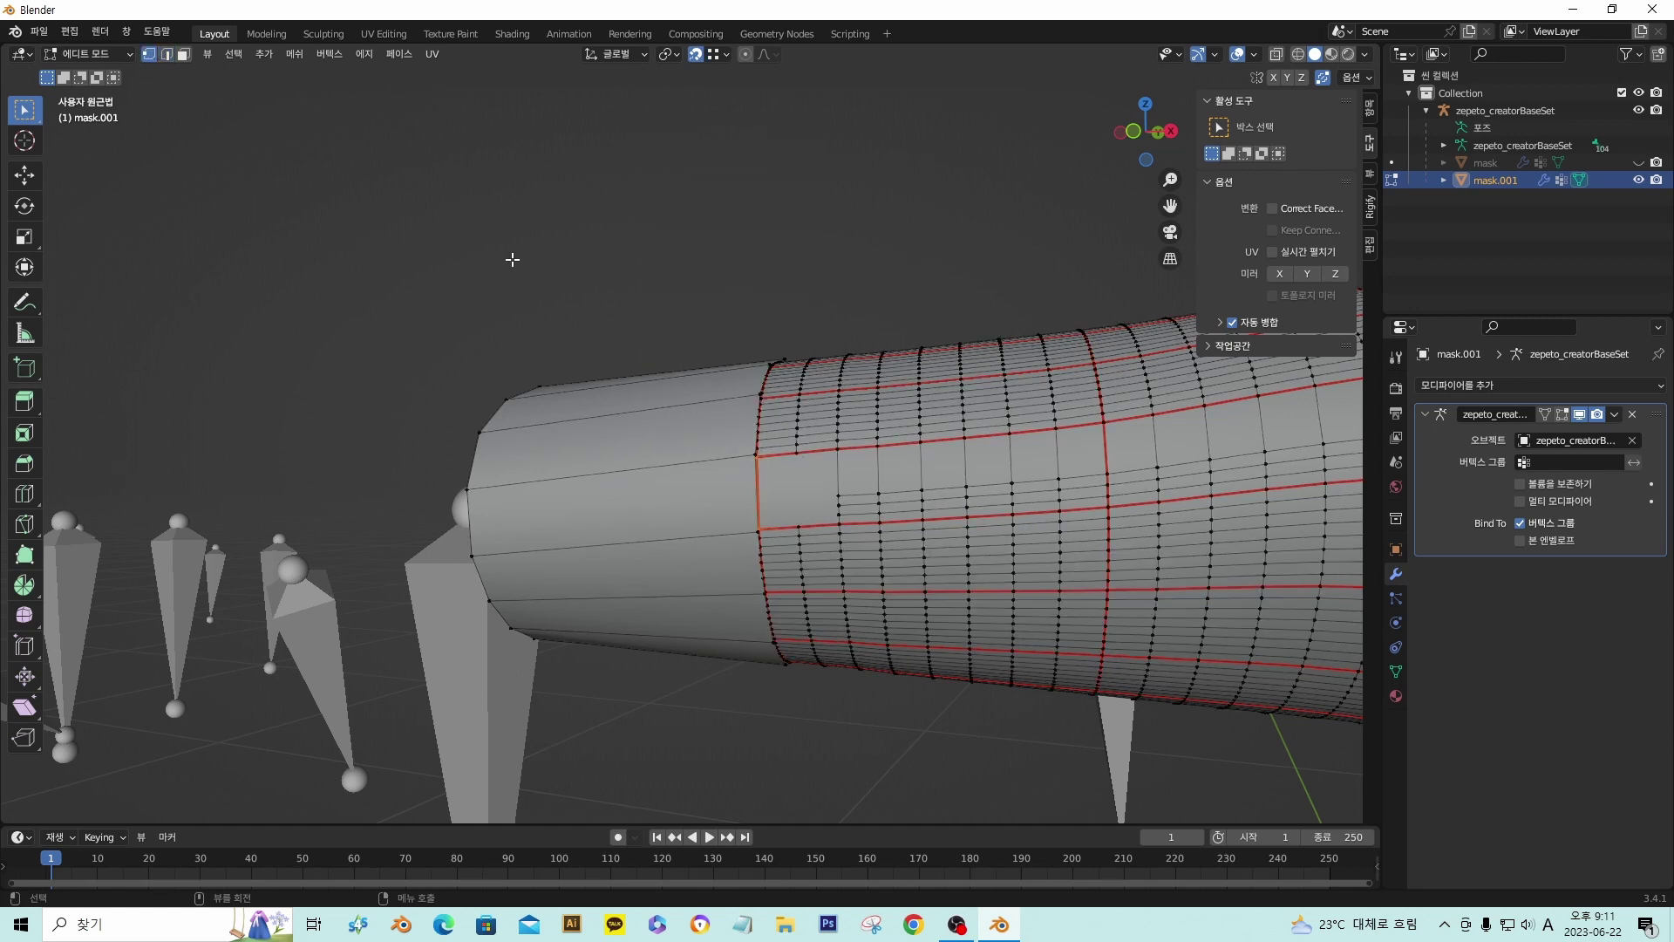
middle_drag(777, 411, 763, 463)
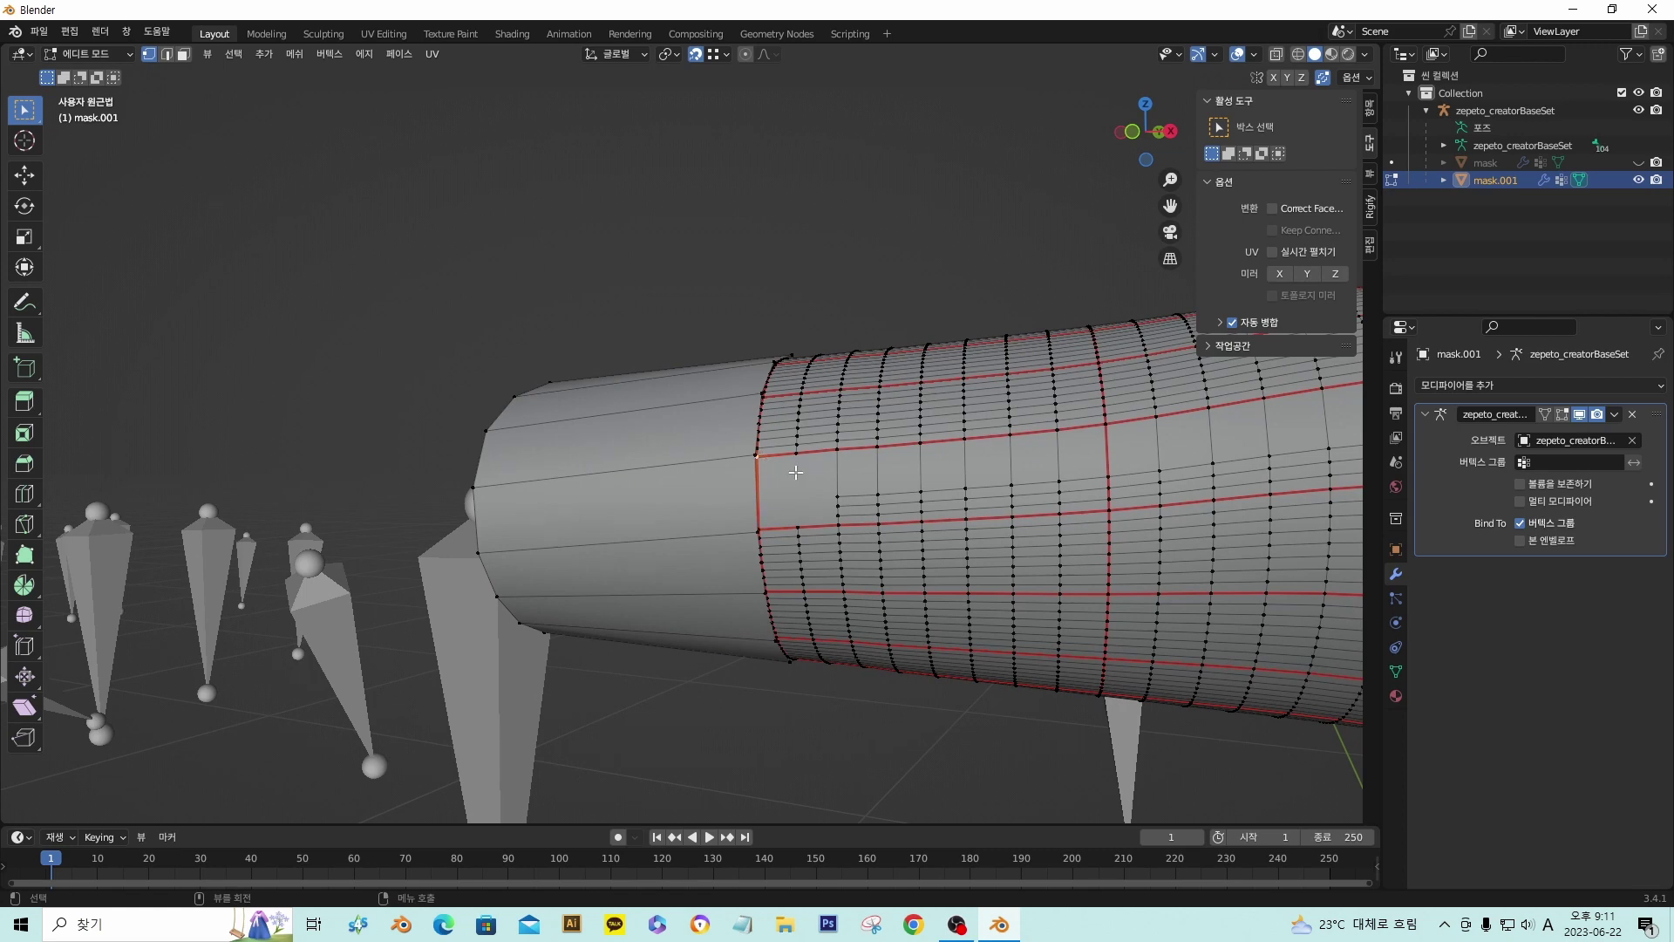
mouse_move(757, 454)
mouse_down()
mouse_move(814, 475)
mouse_move(771, 458)
mouse_move(784, 501)
mouse_move(756, 464)
mouse_up()
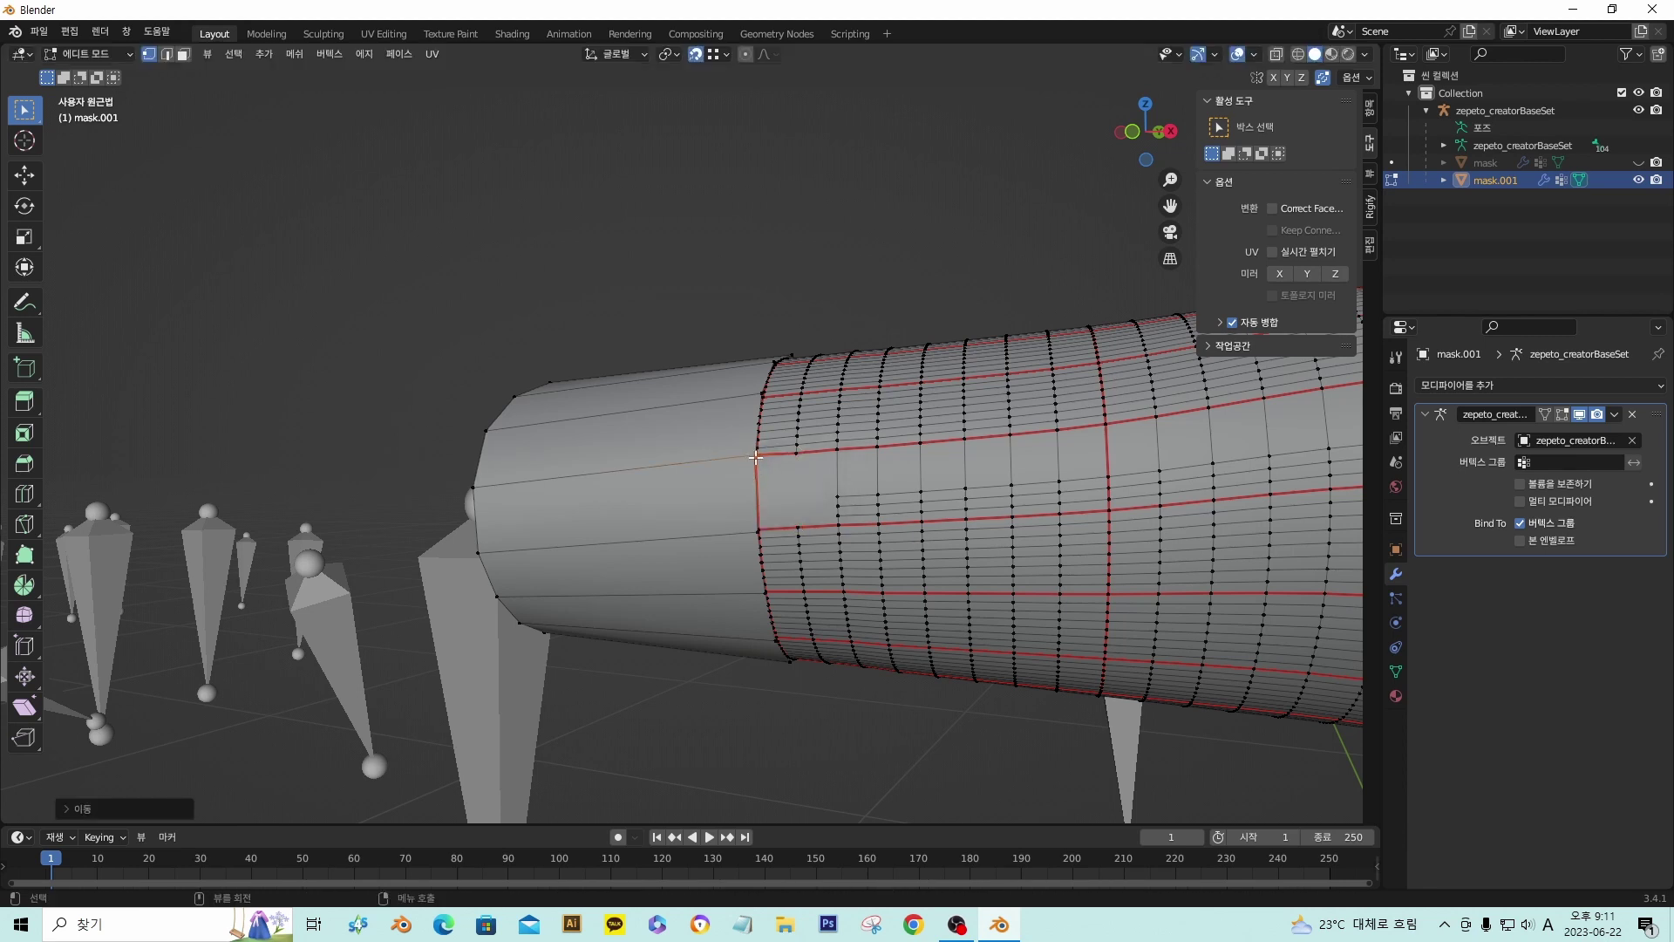
key(g)
click(760, 462)
- Turn off snapping, test-move the upper middle seam's corner vertex to check its connection, and undo the move
click(695, 55)
key(g)
click(679, 499)
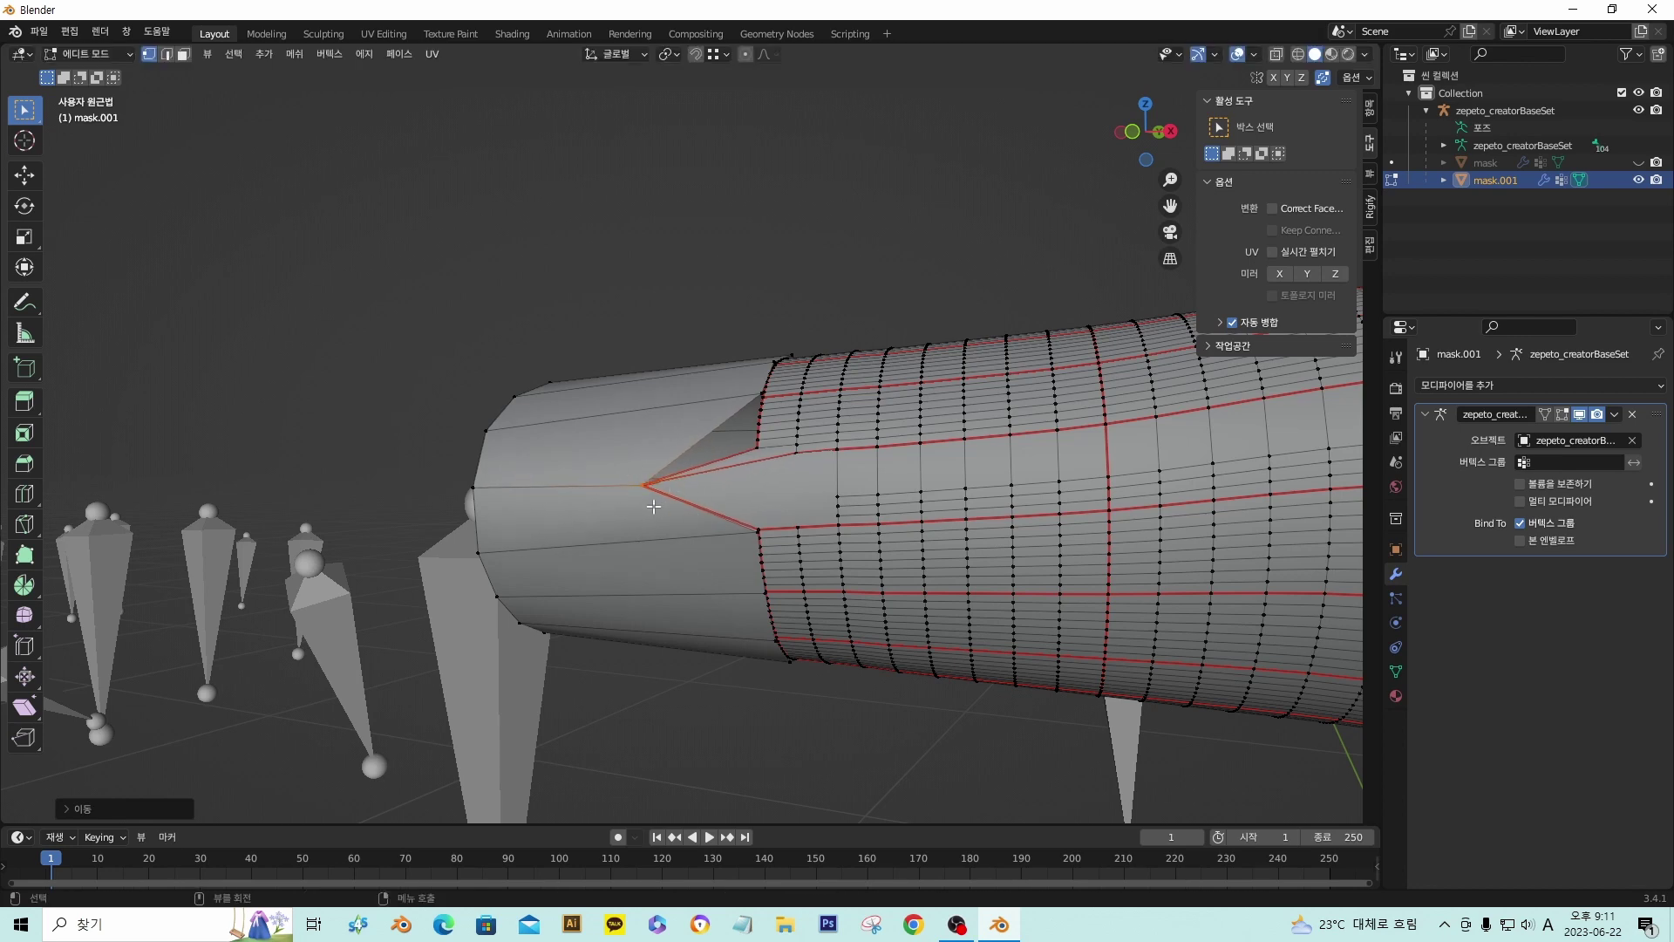
key(ctrl+z)
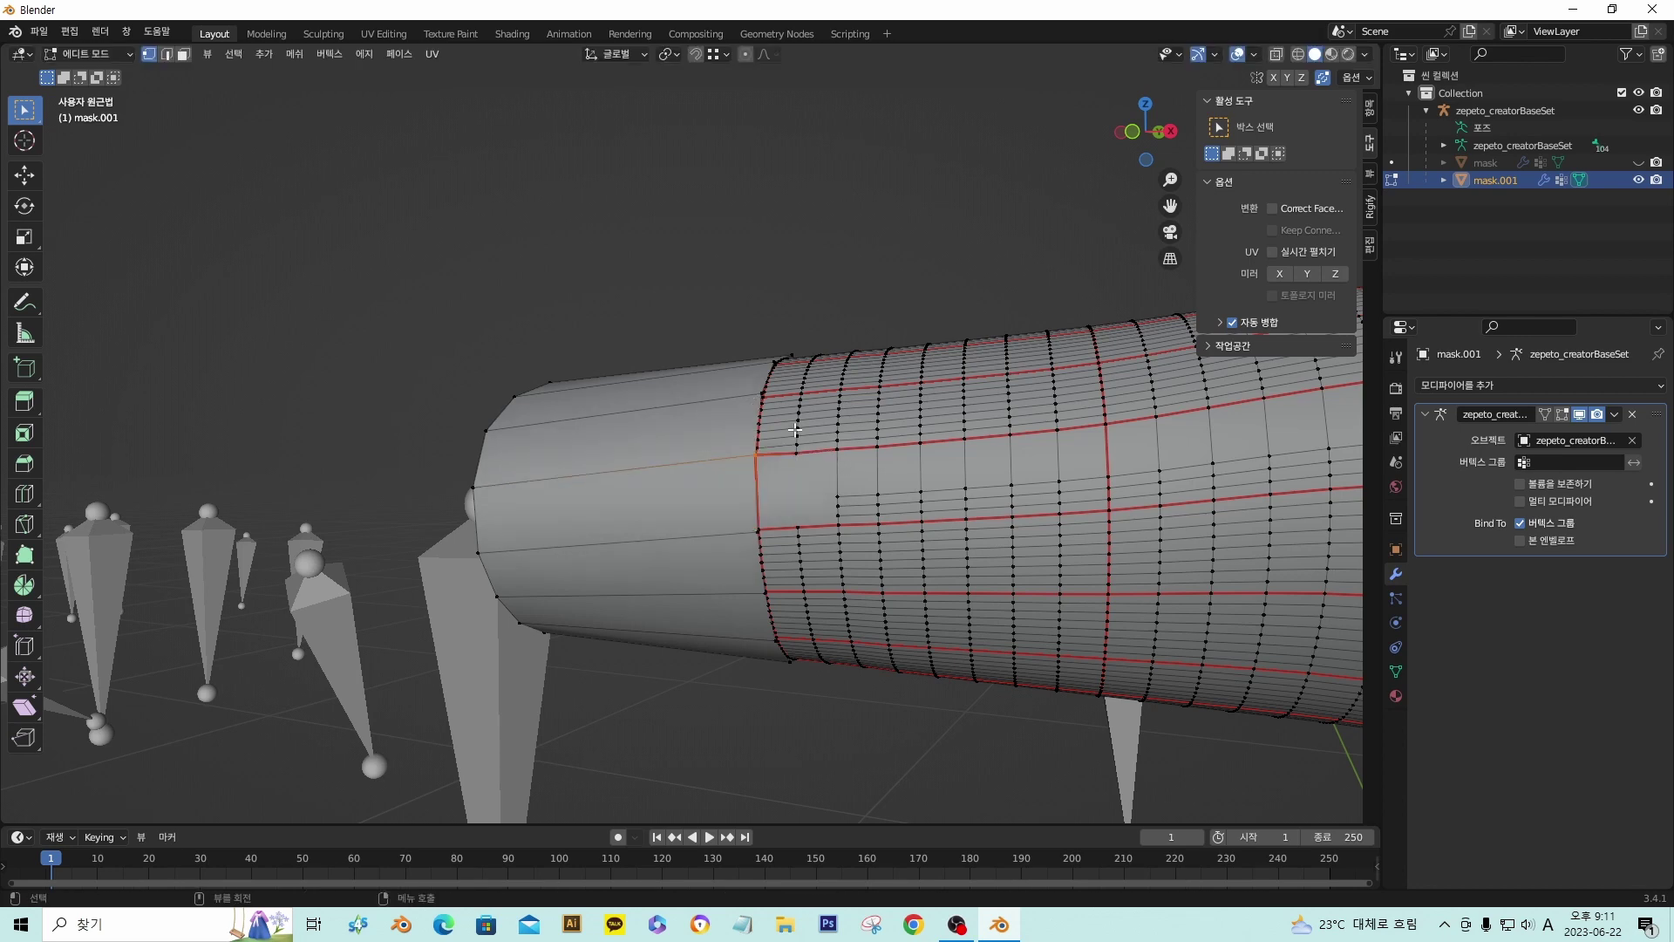
- Select the wrist vertex at the next seam above and, with snapping turned on, move it onto the matching seam vertex
click(770, 398)
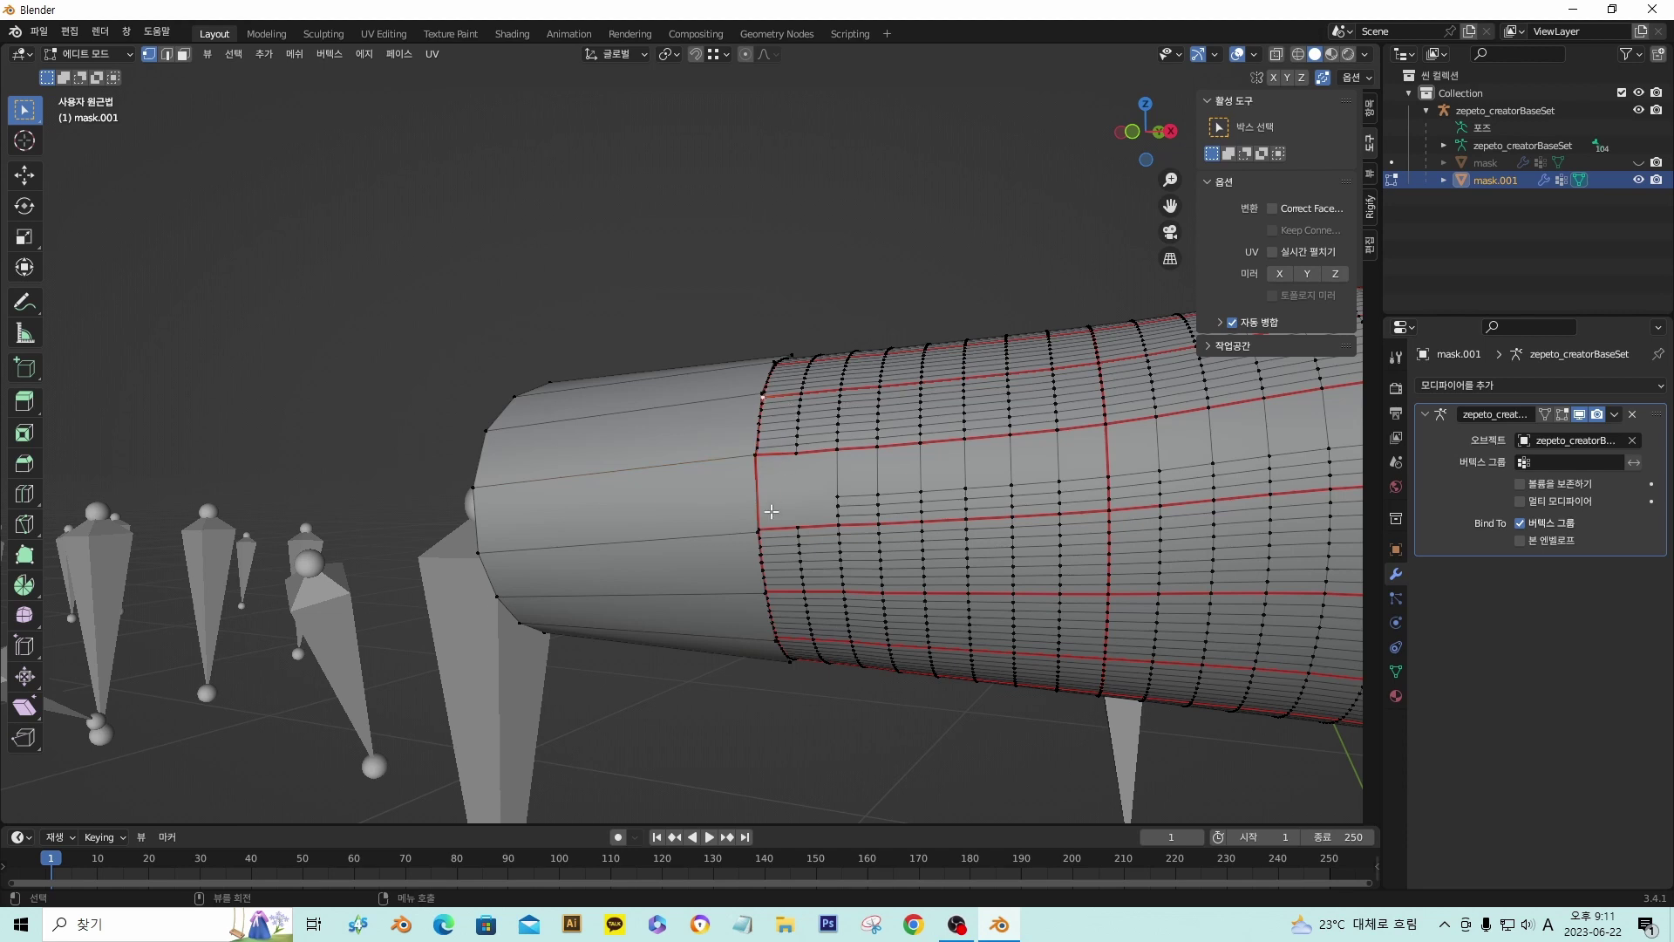
key(g)
right_click(769, 404)
click(697, 57)
key(g)
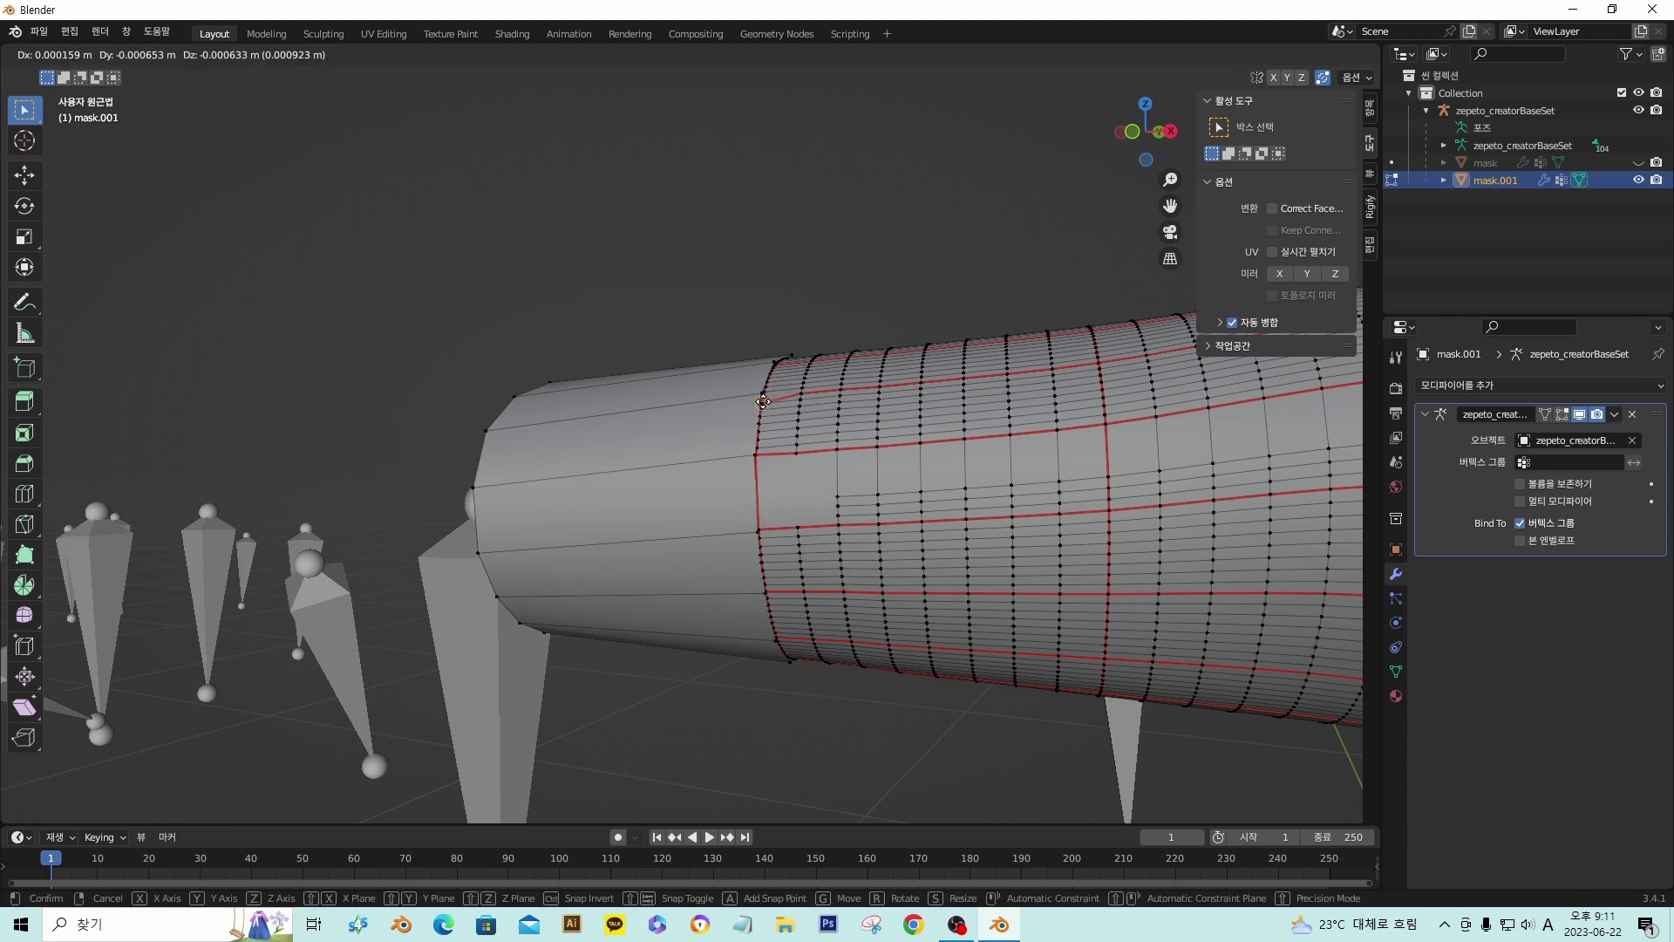
click(785, 442)
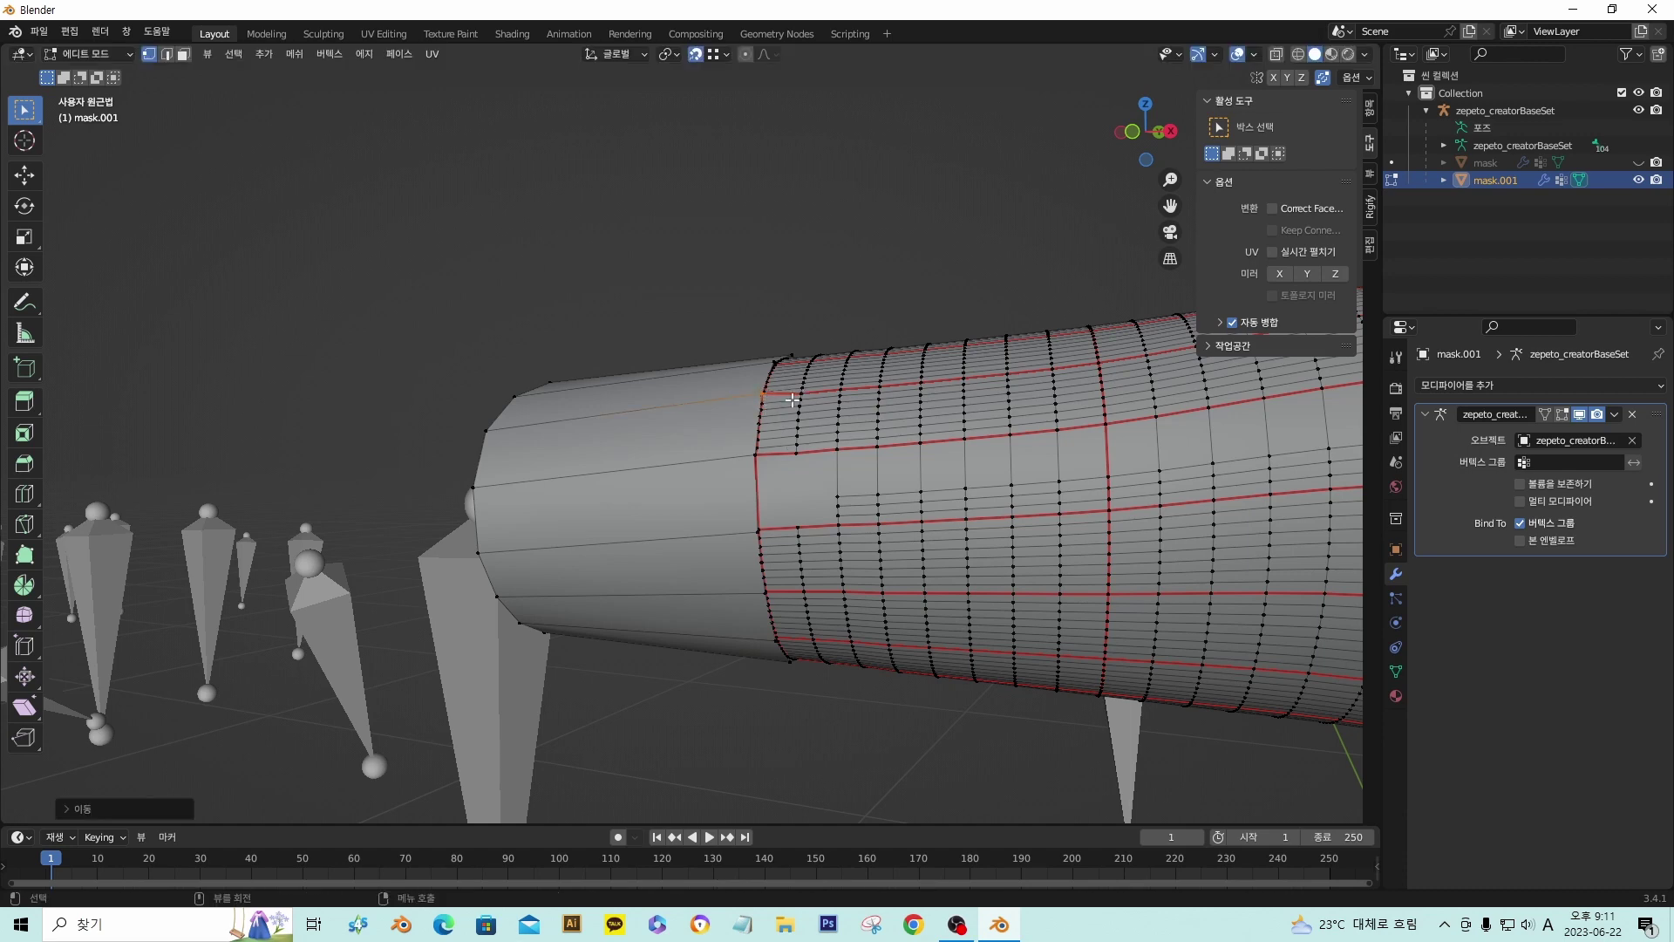
- Box-select the wrist-side column of vertices between the two upper seams and dissolve its edges and the leftover vertices
drag(766, 404, 846, 446)
shift+drag(786, 398, 835, 423)
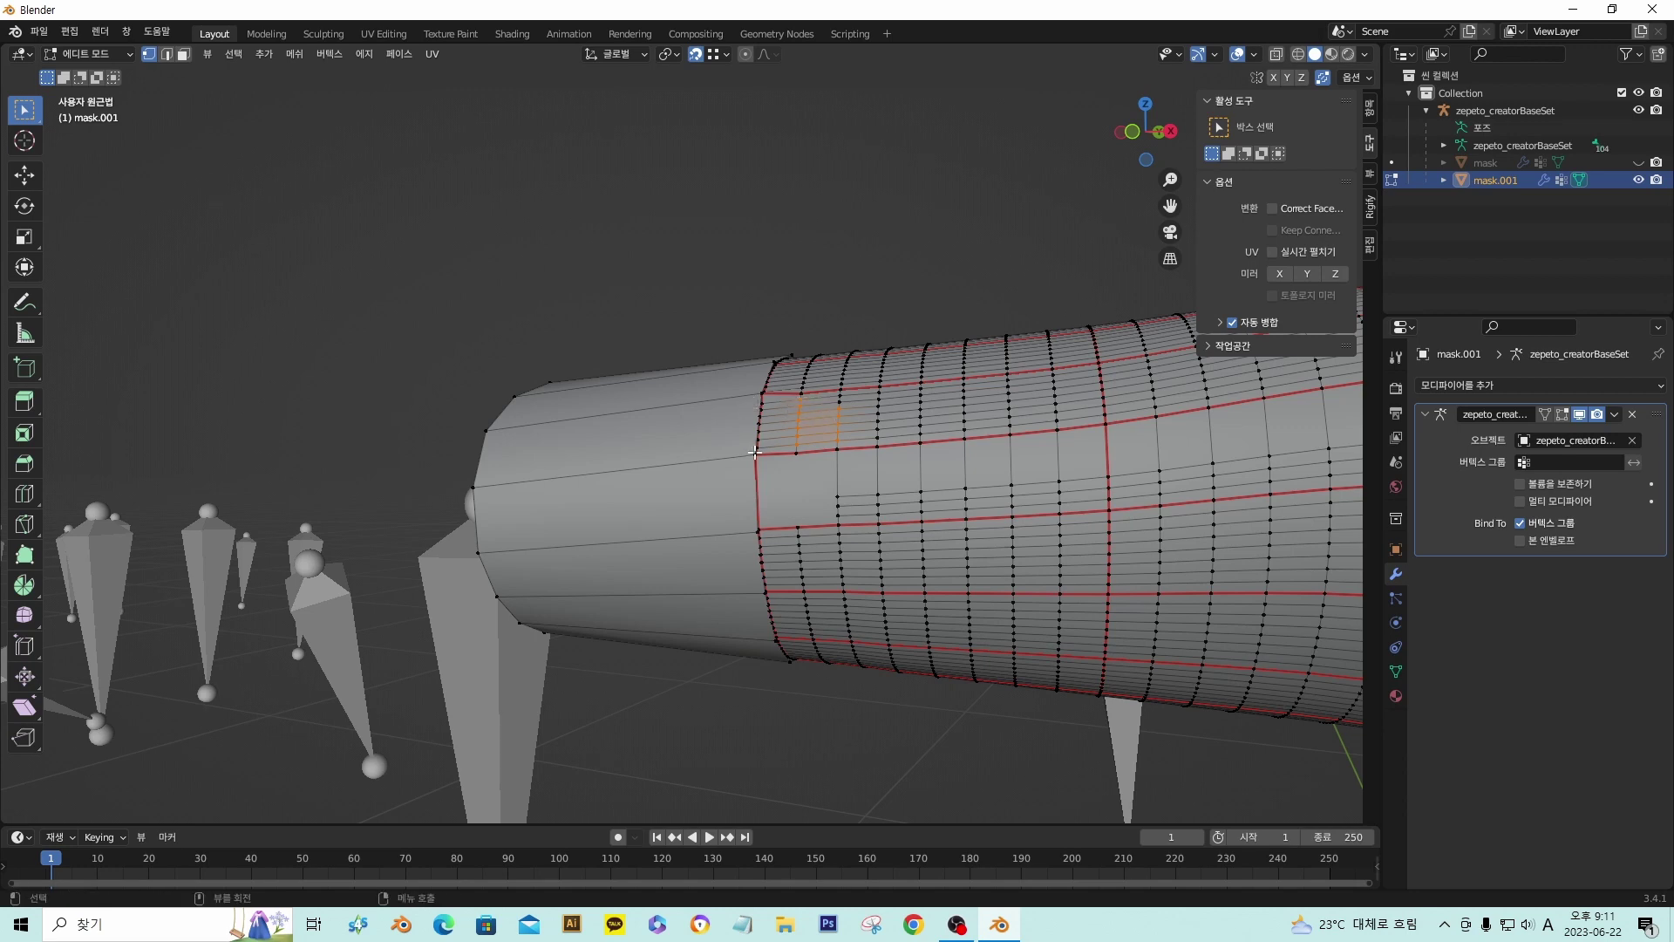
drag(746, 405, 790, 451)
key(x)
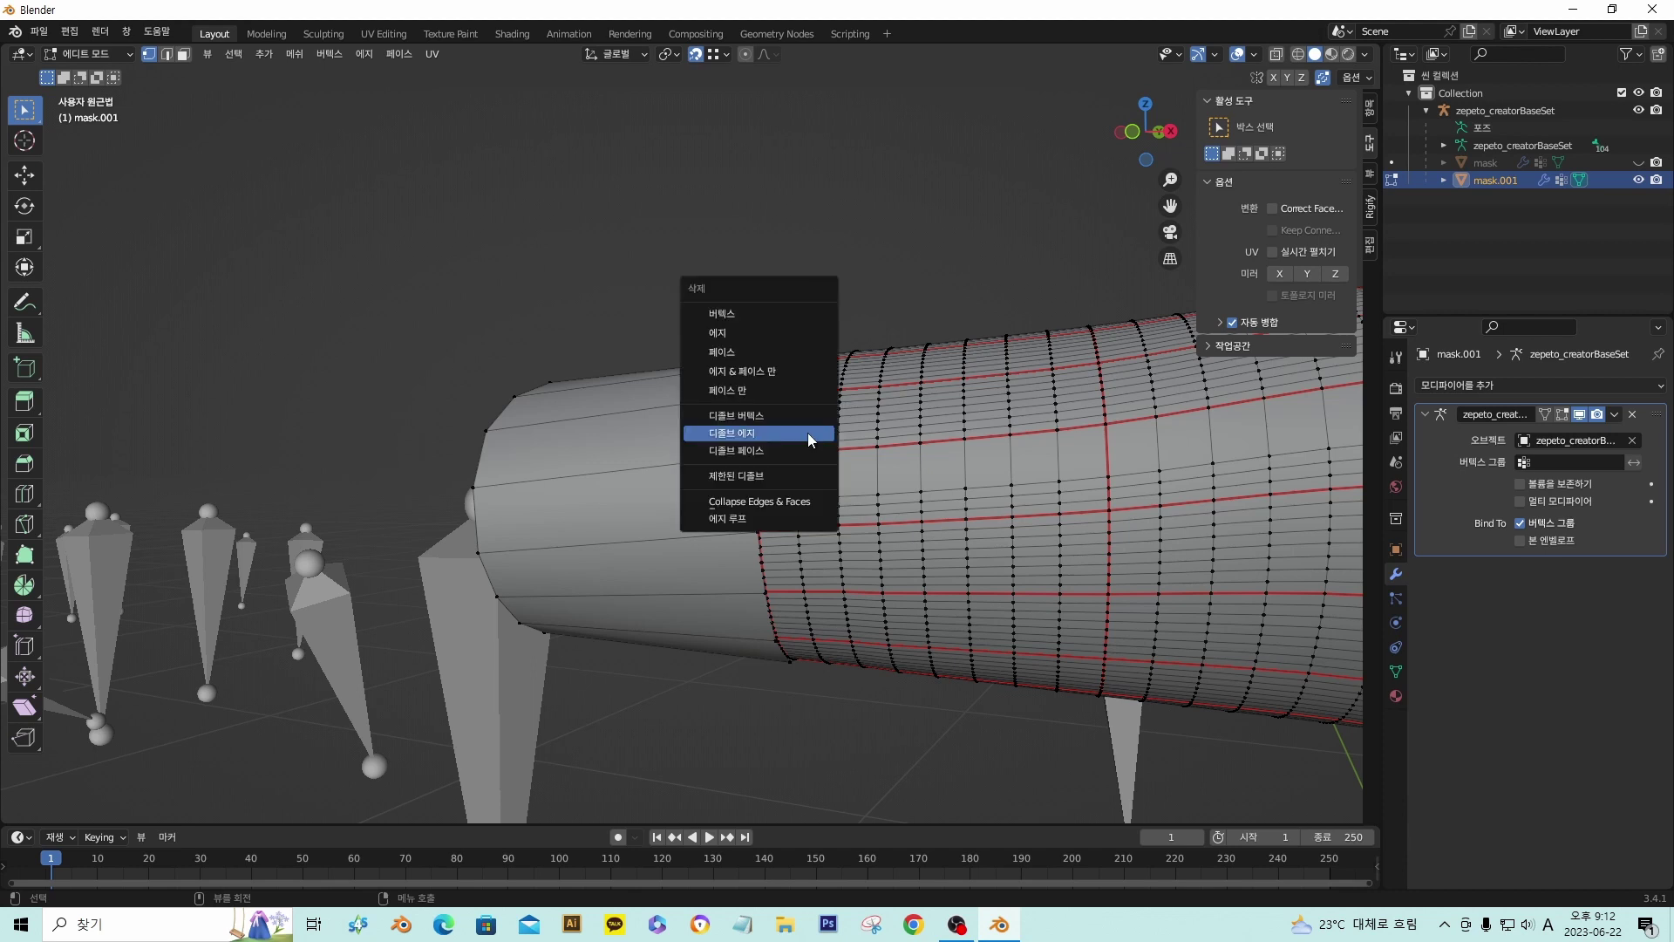
click(809, 436)
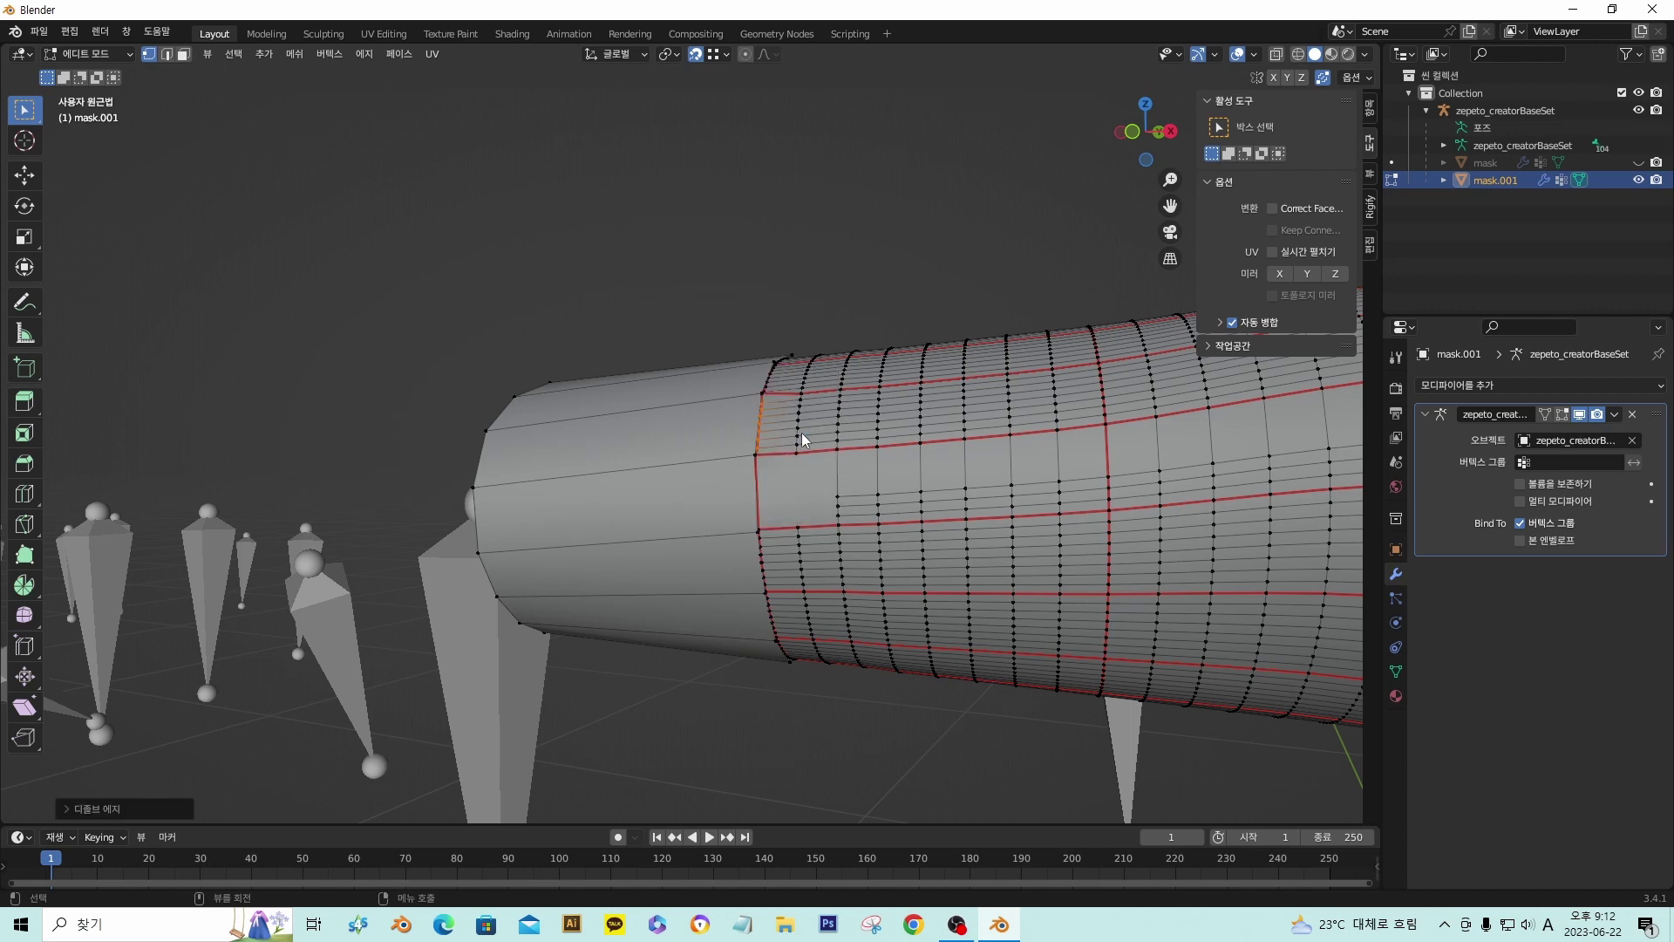
key(x)
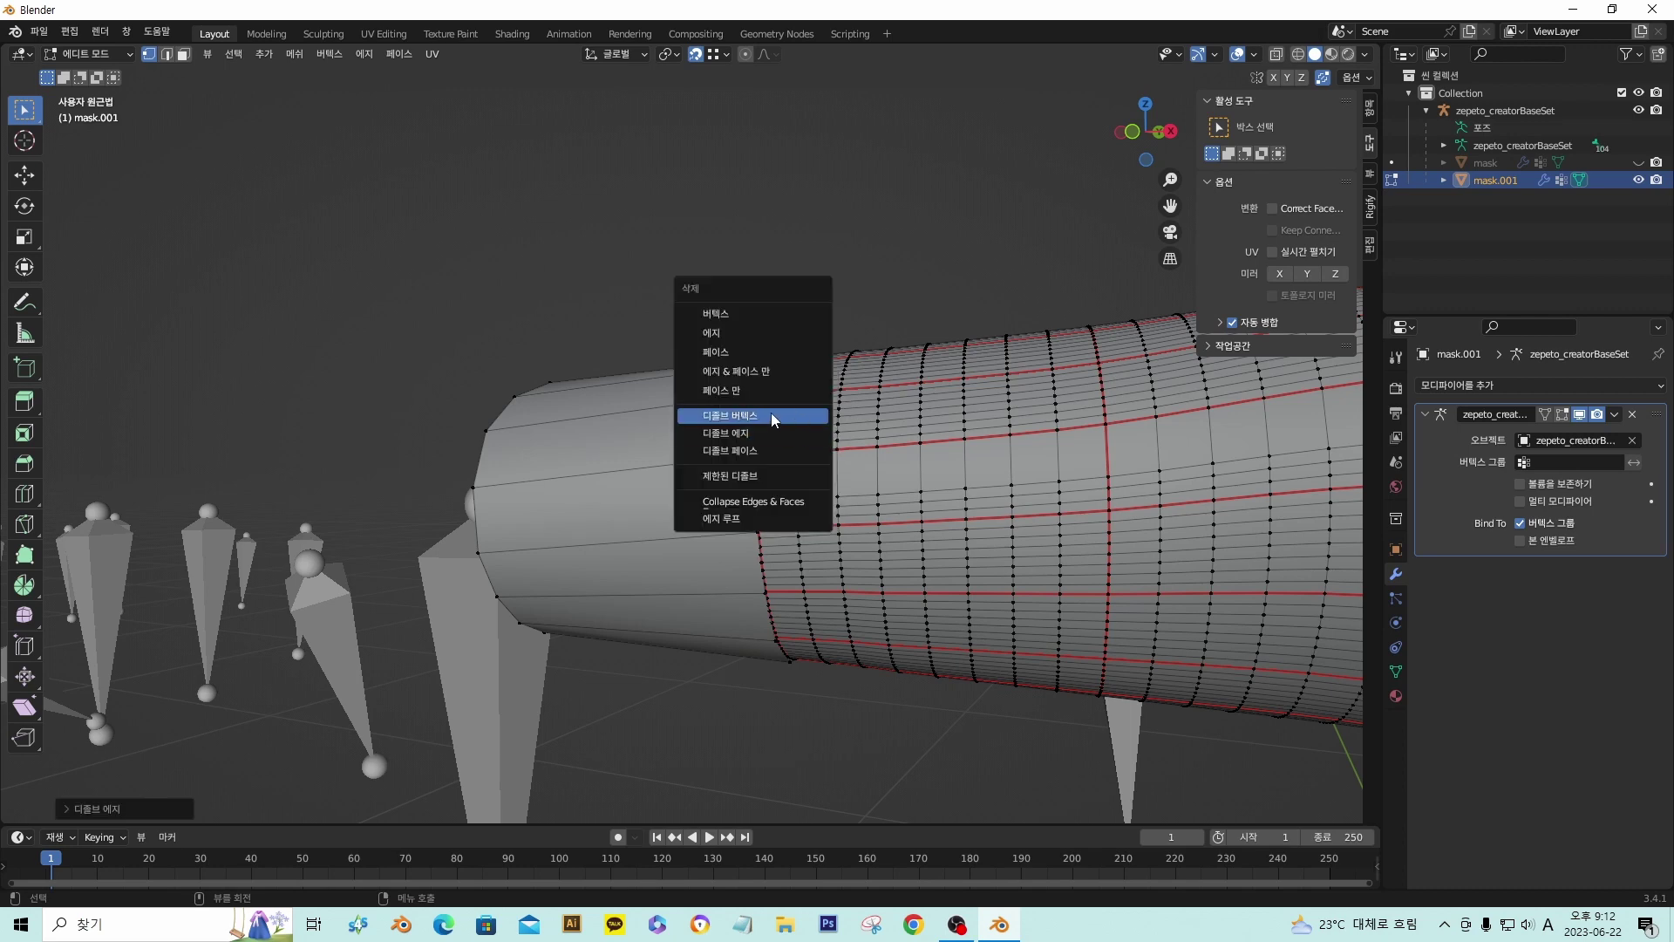
click(773, 434)
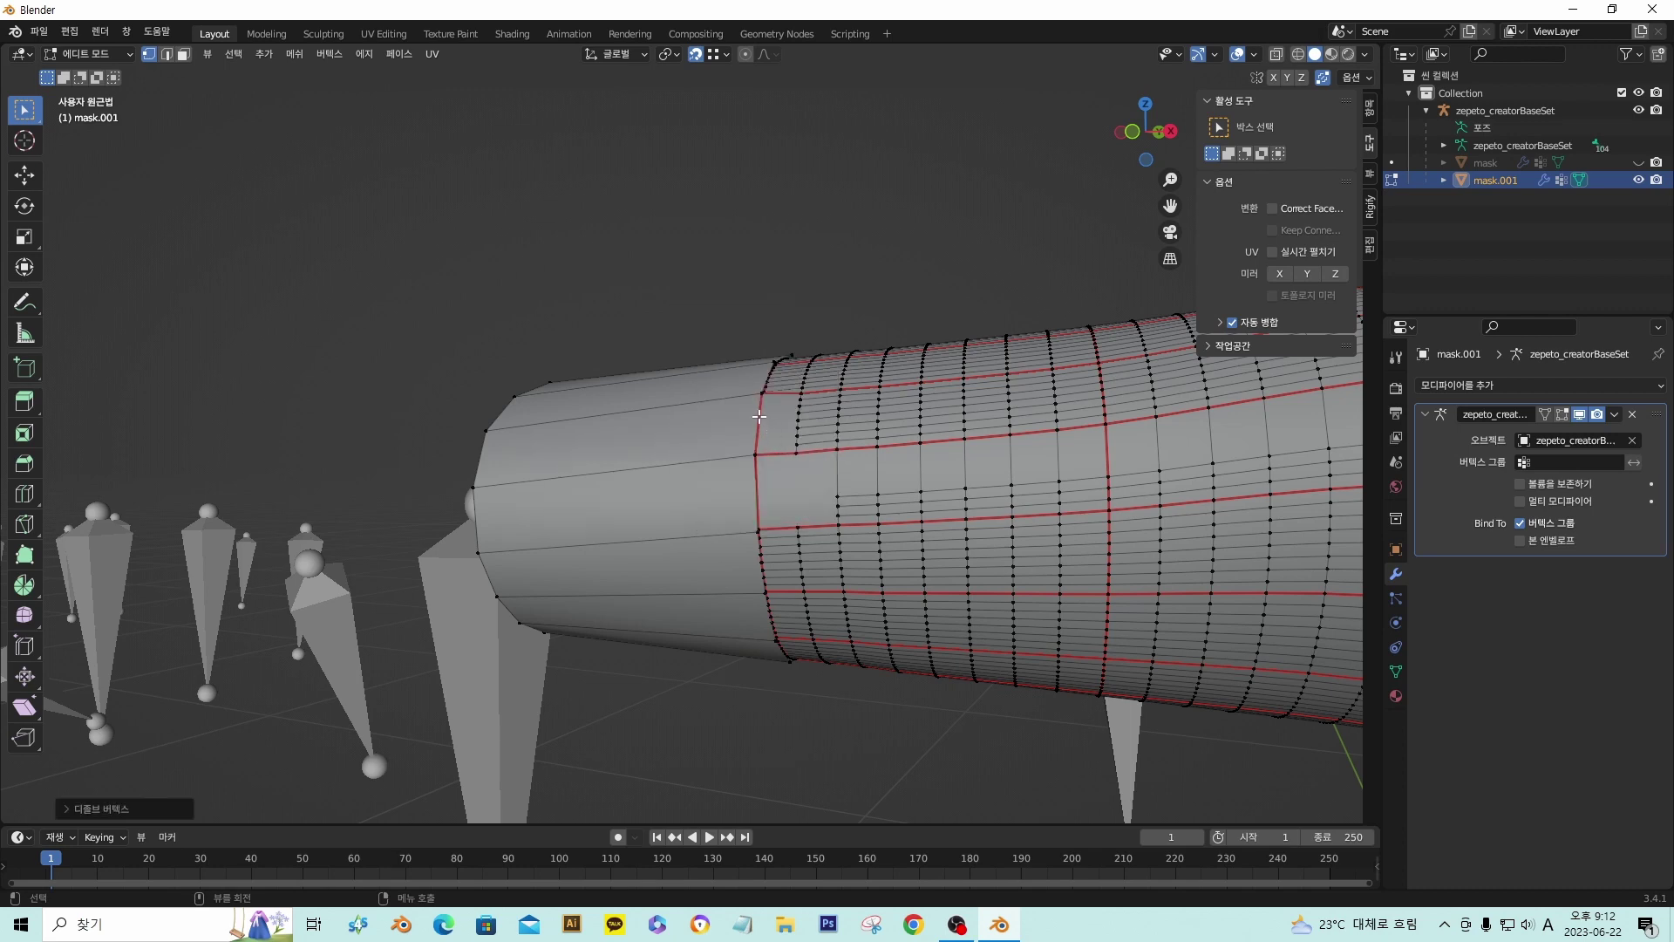
- In edge select mode, test-move the wrist edge between the two upper seams to check its connection, and cancel the move
click(758, 417)
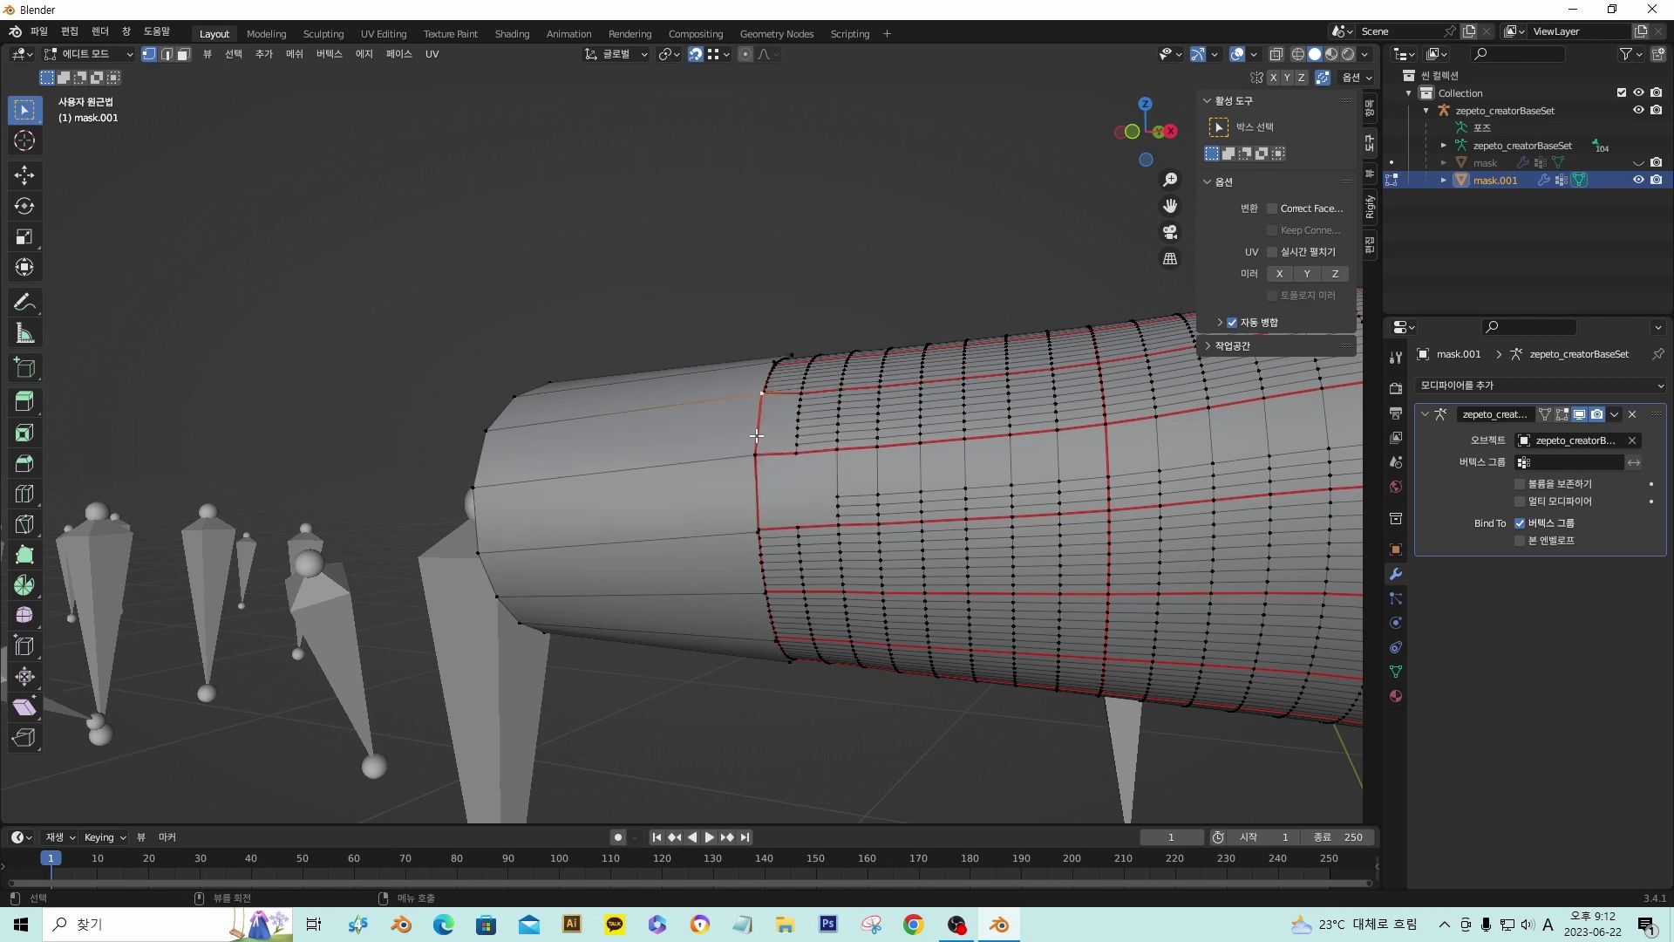
click(166, 53)
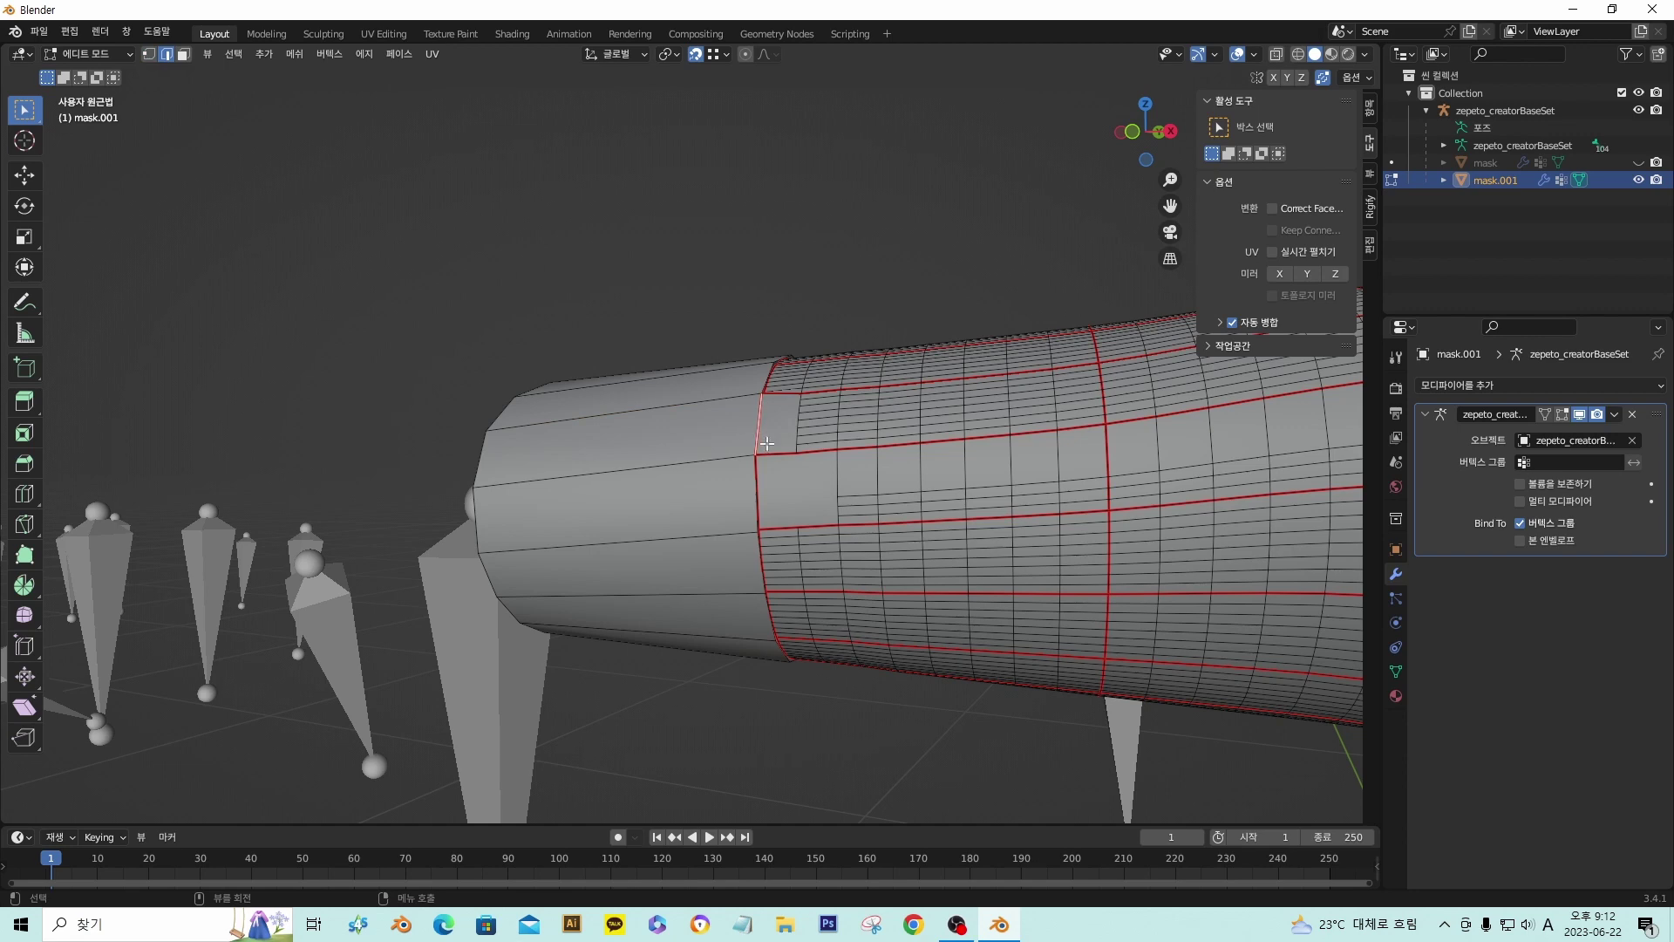
key(g)
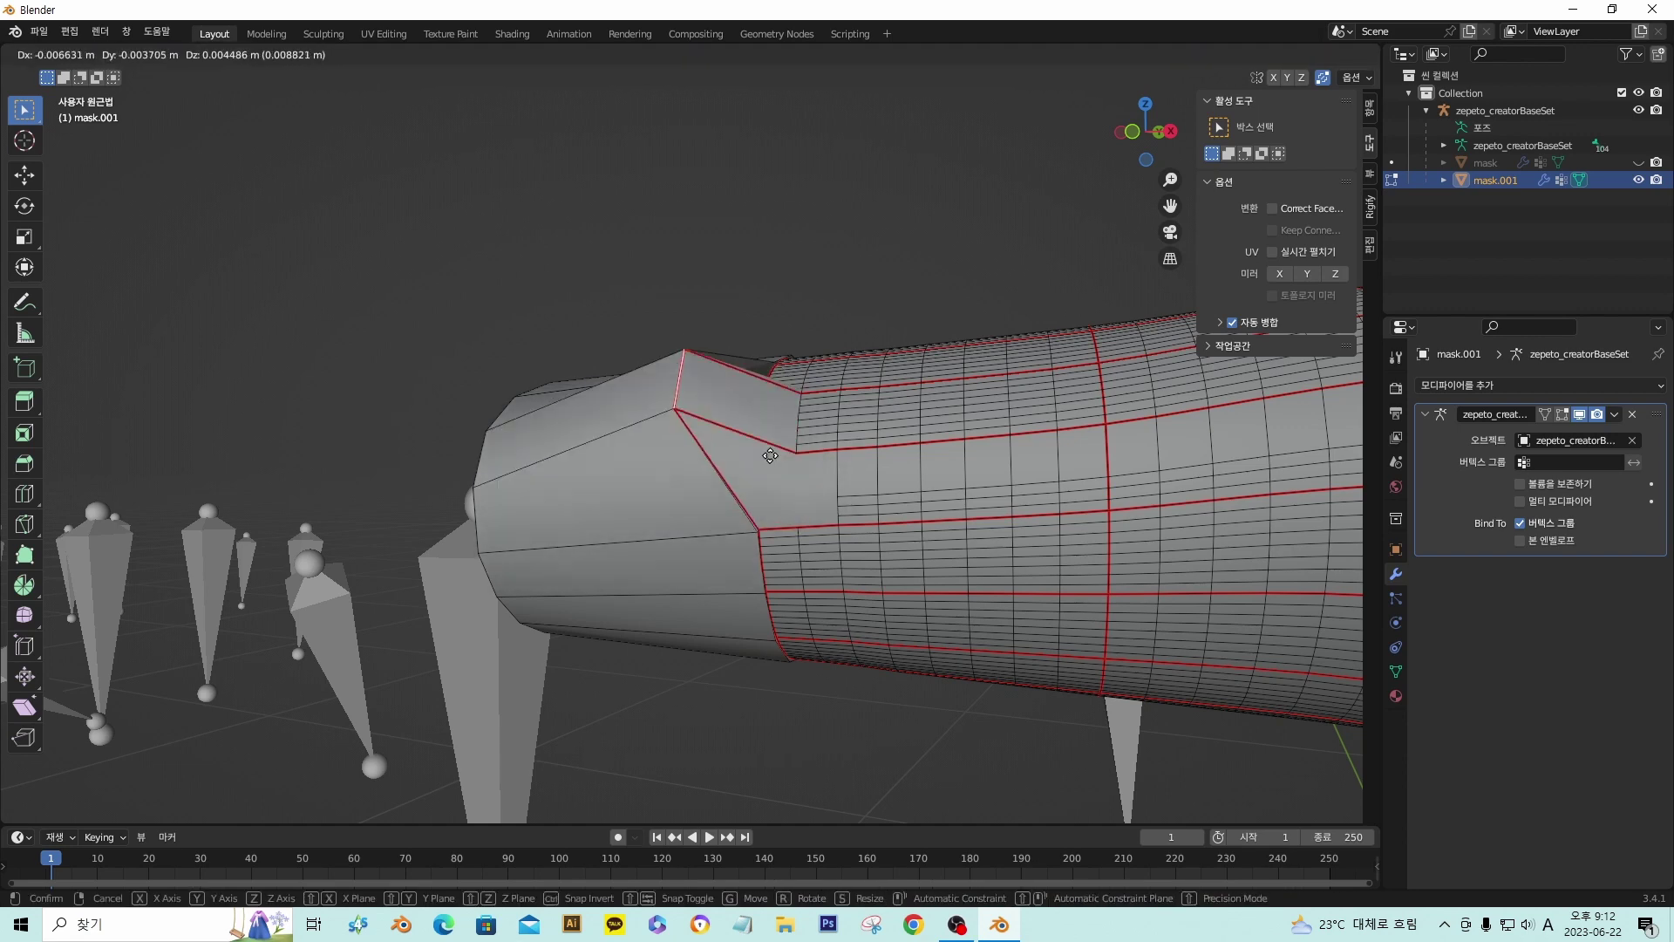
right_click(757, 482)
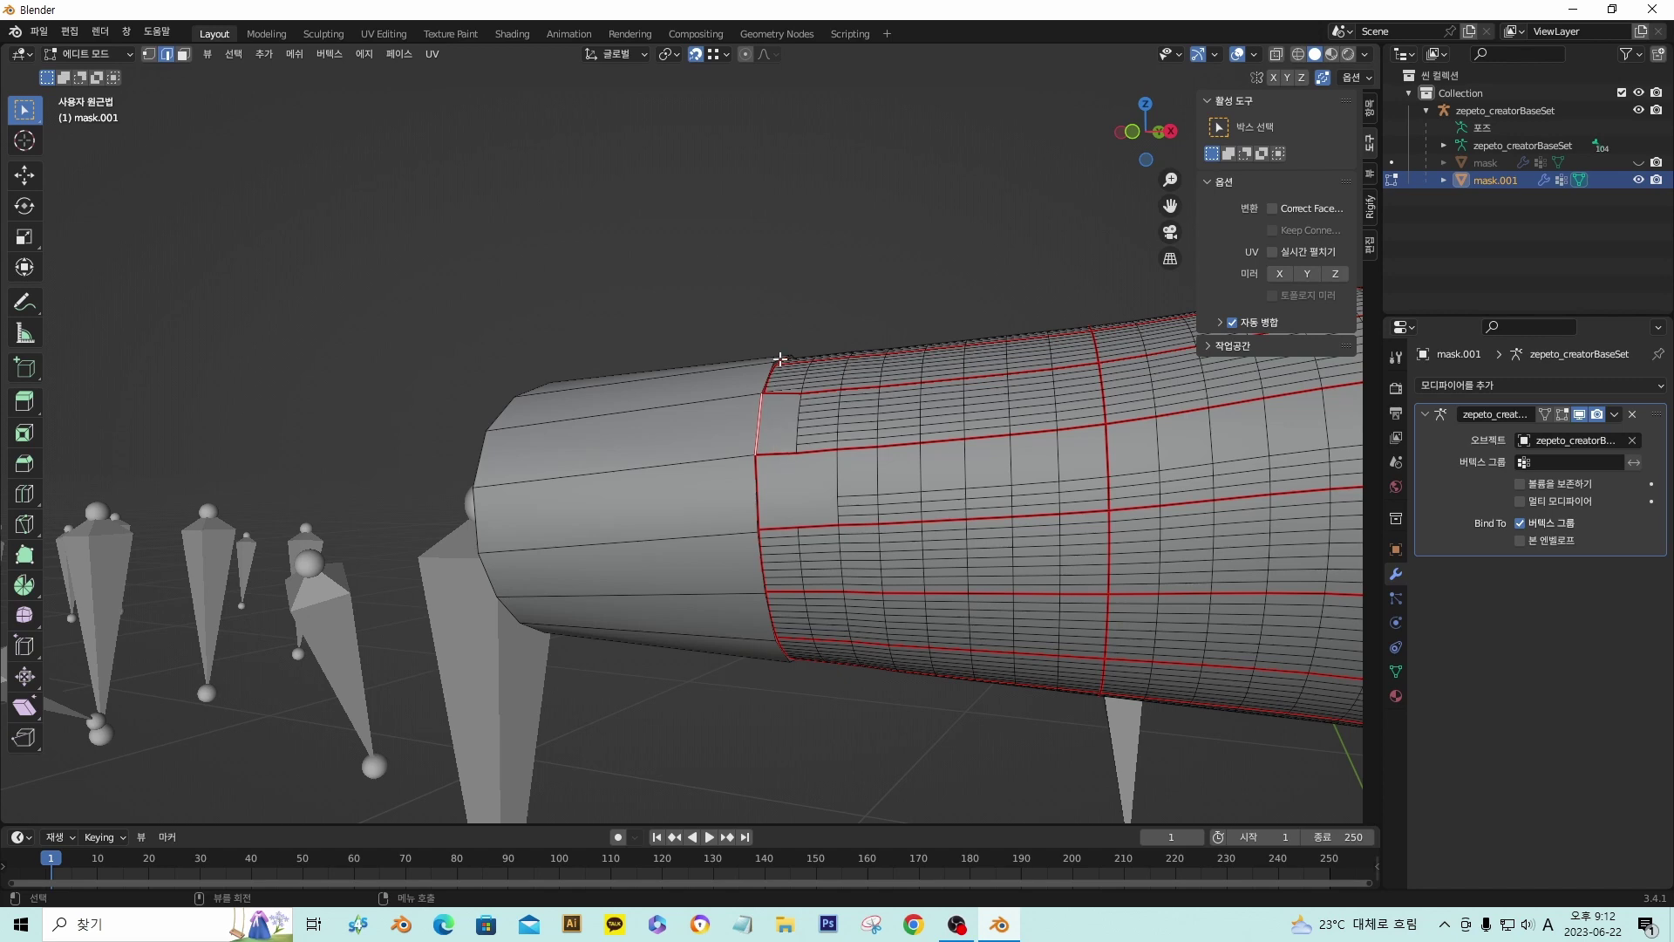
- Open the UV Editing workspace, split its 3D viewport in two, and change the left area to the UV editor
middle_drag(892, 620, 893, 583)
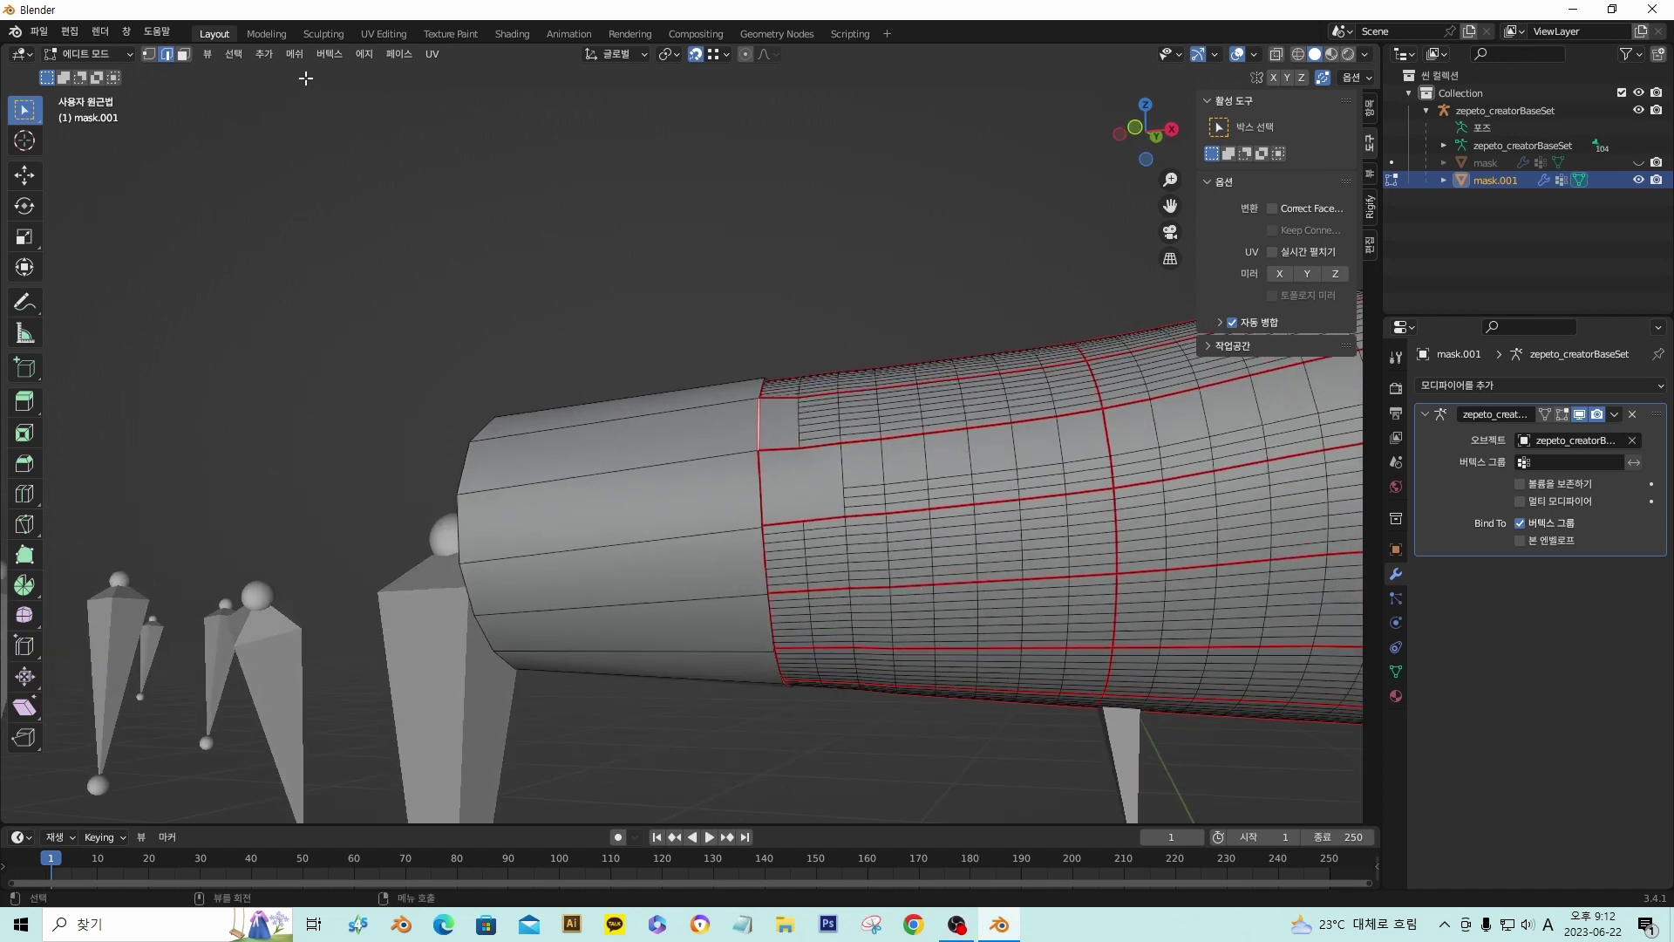
click(312, 34)
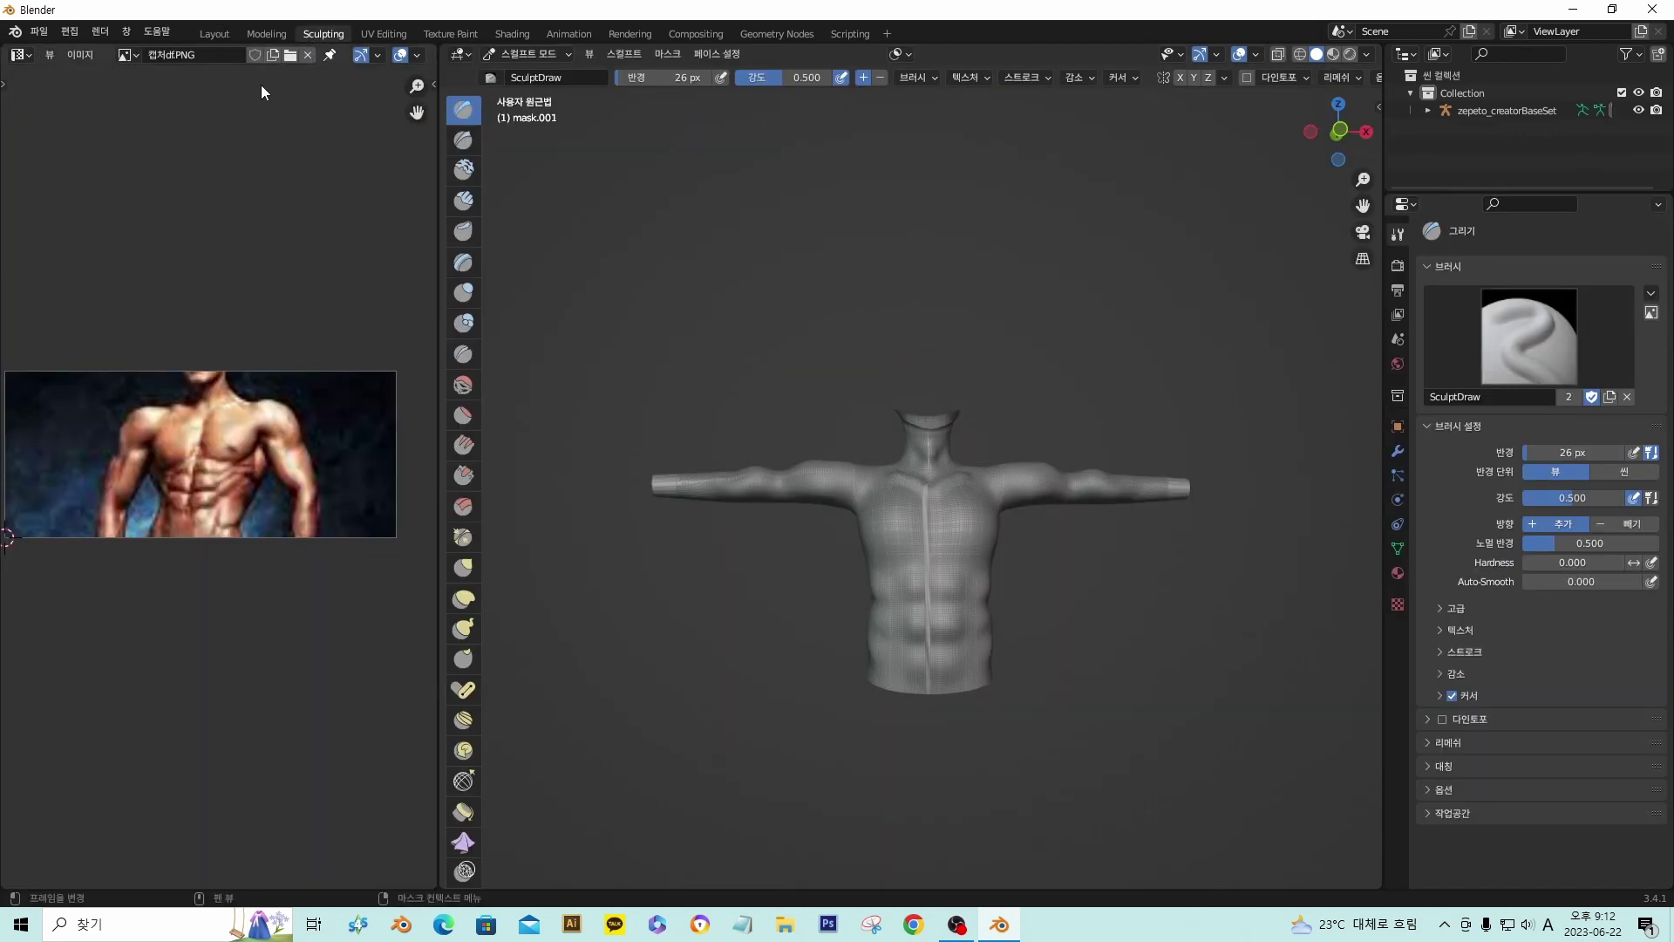
click(374, 33)
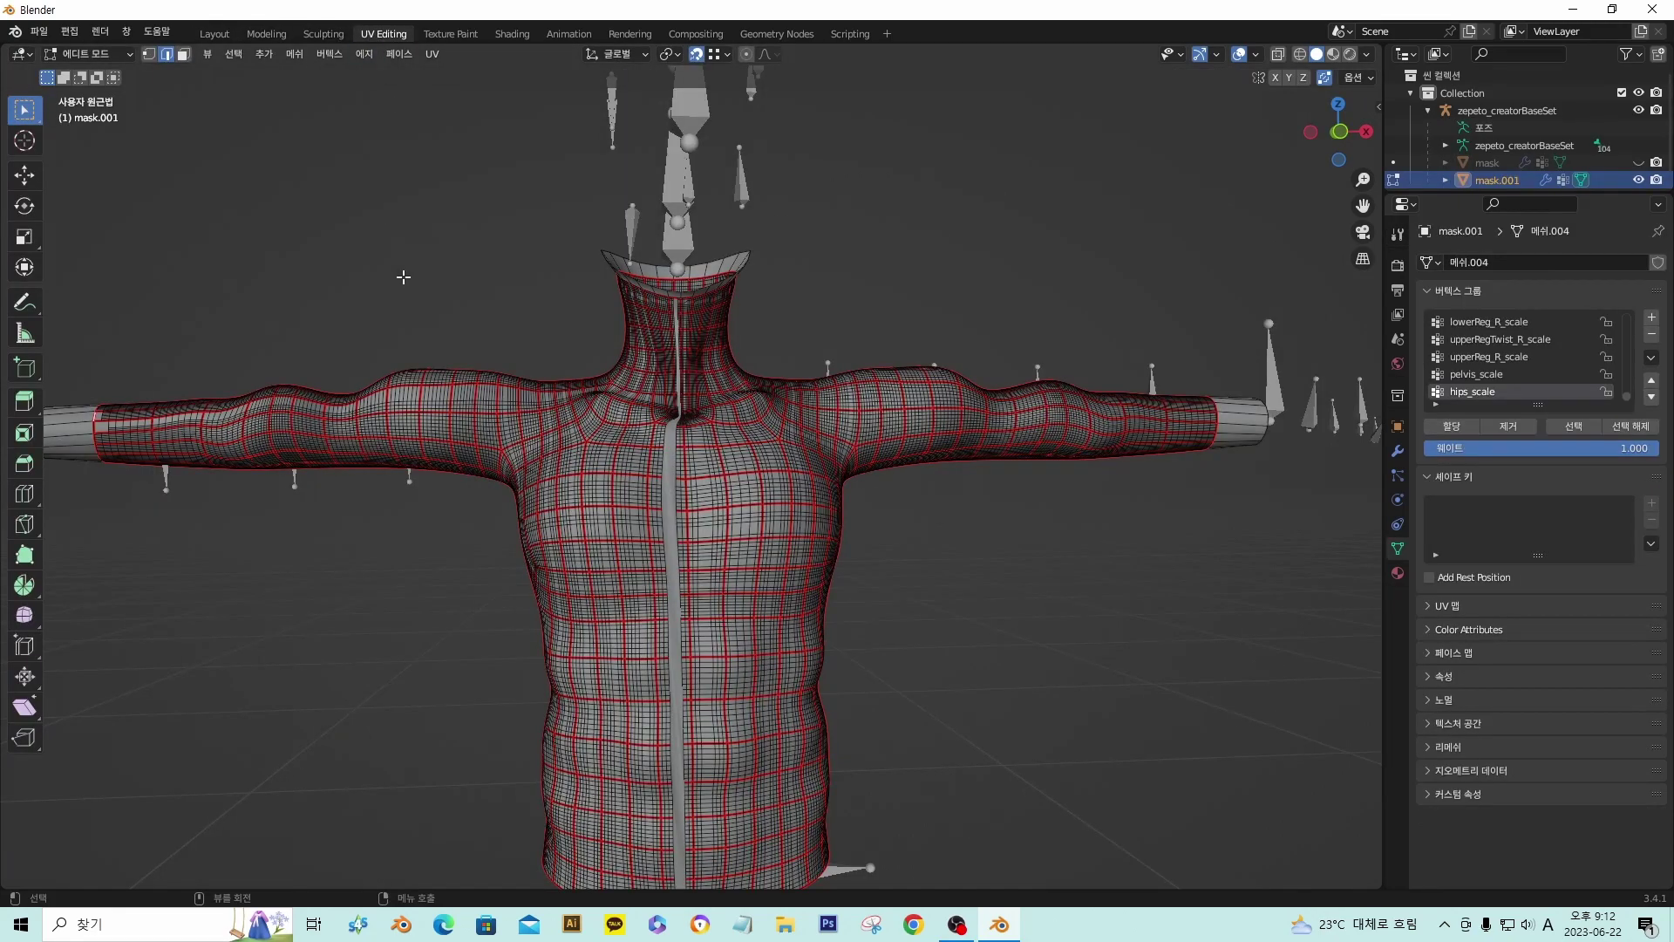
scroll(404, 253, up, 3)
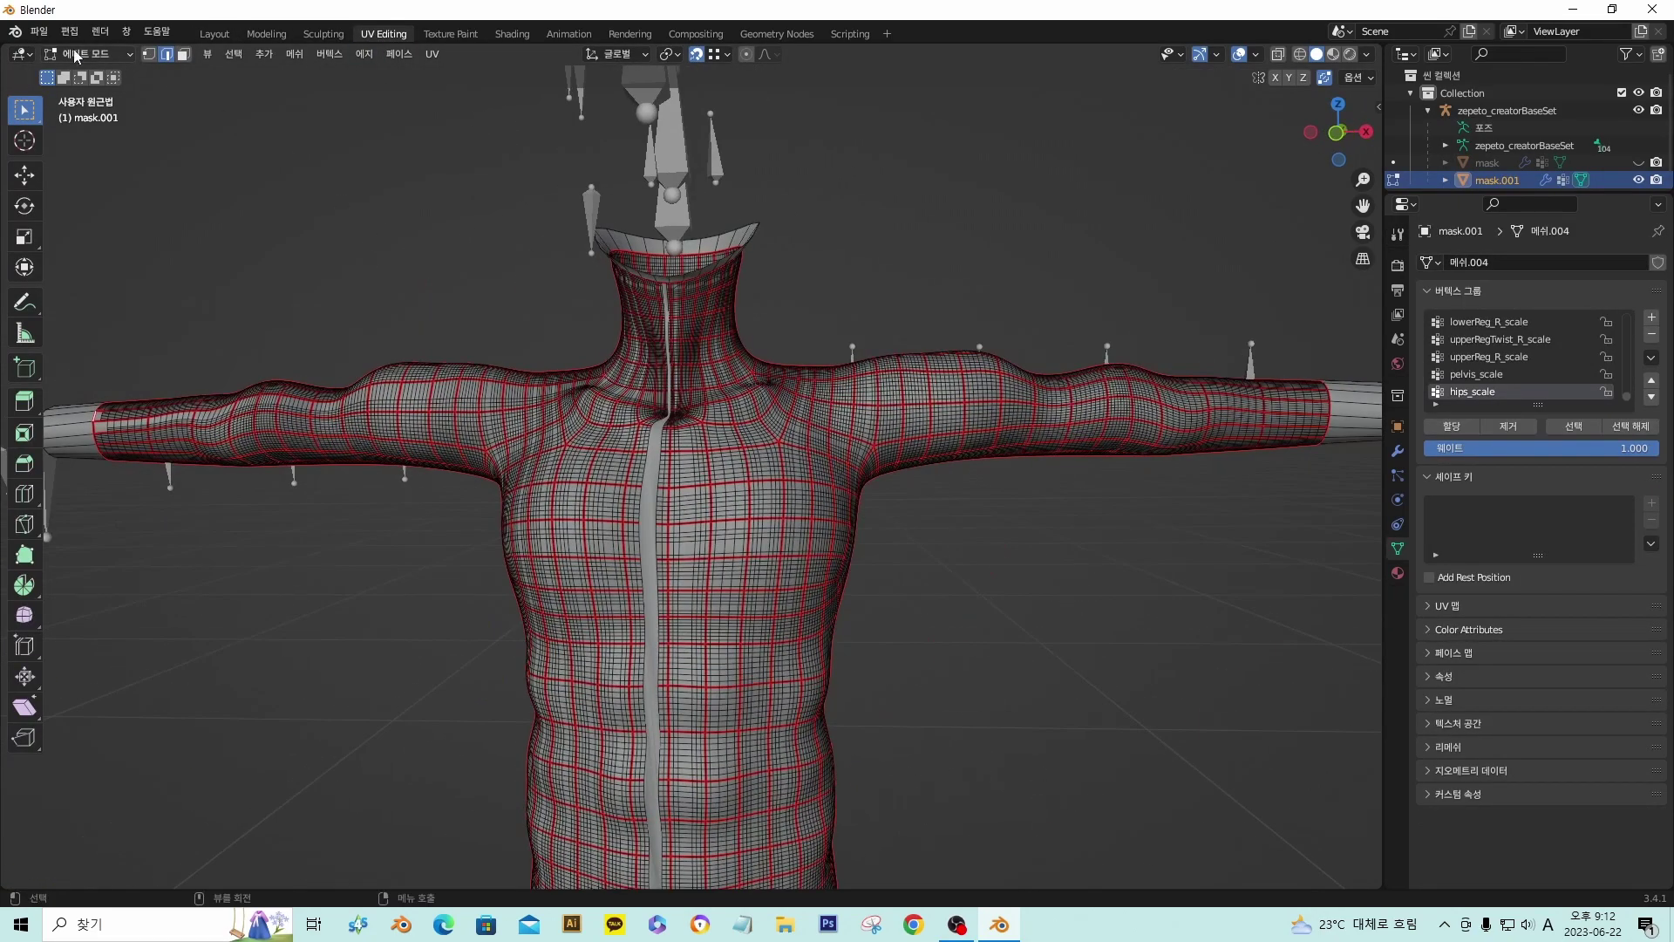
drag(5, 48, 506, 185)
click(23, 54)
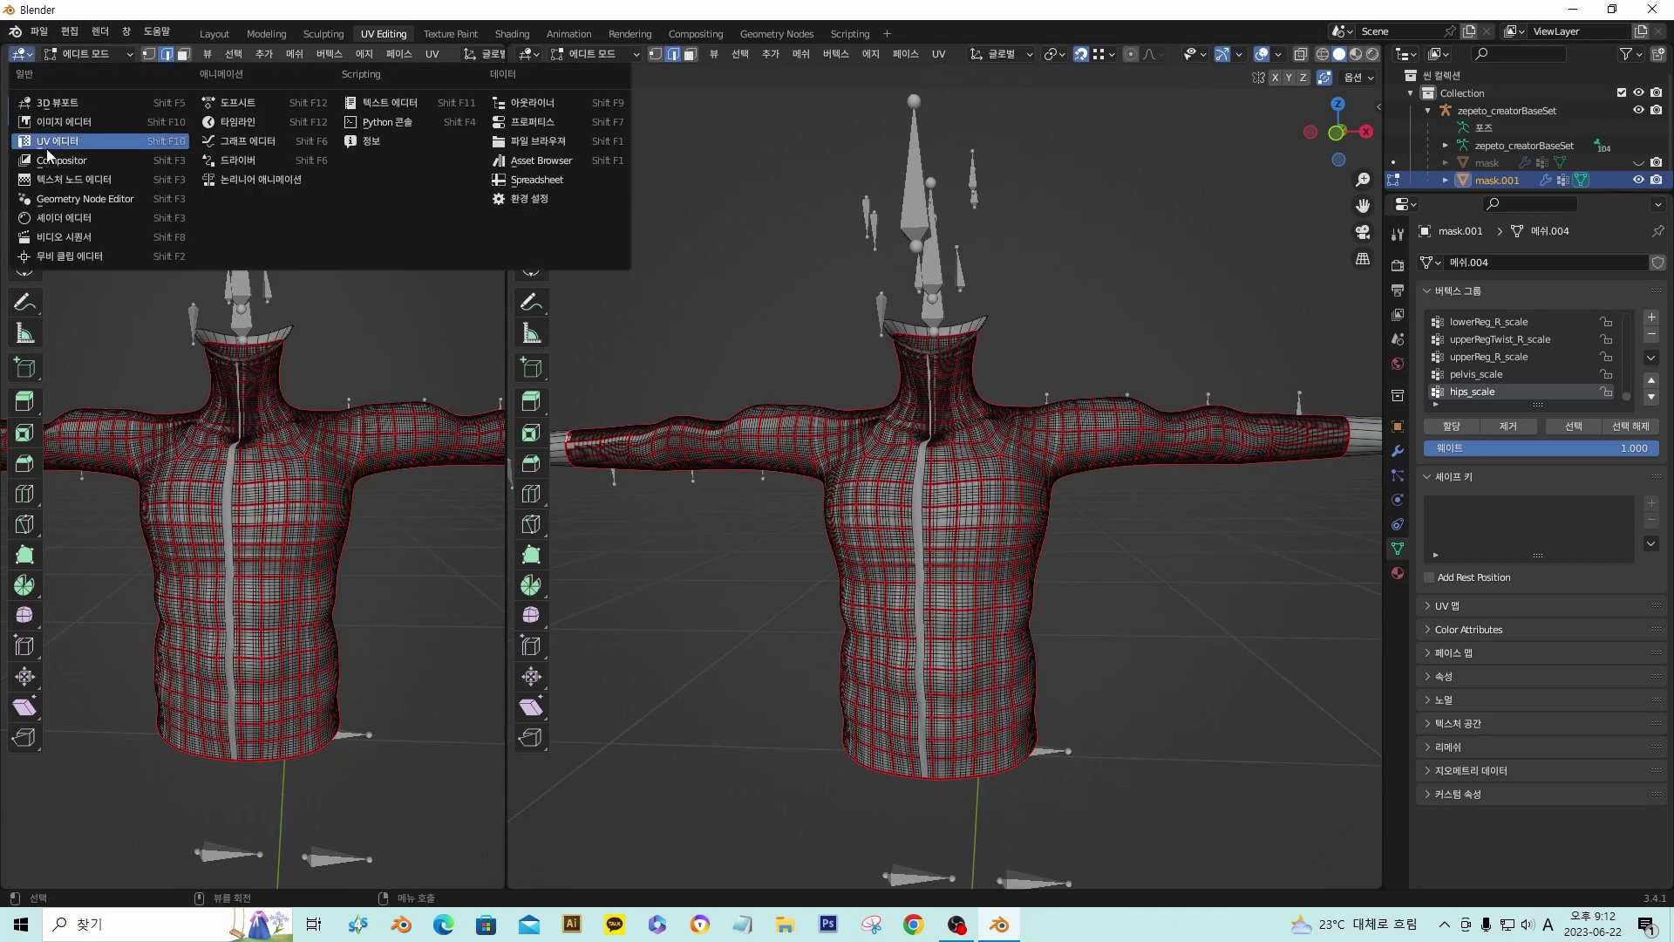
click(75, 140)
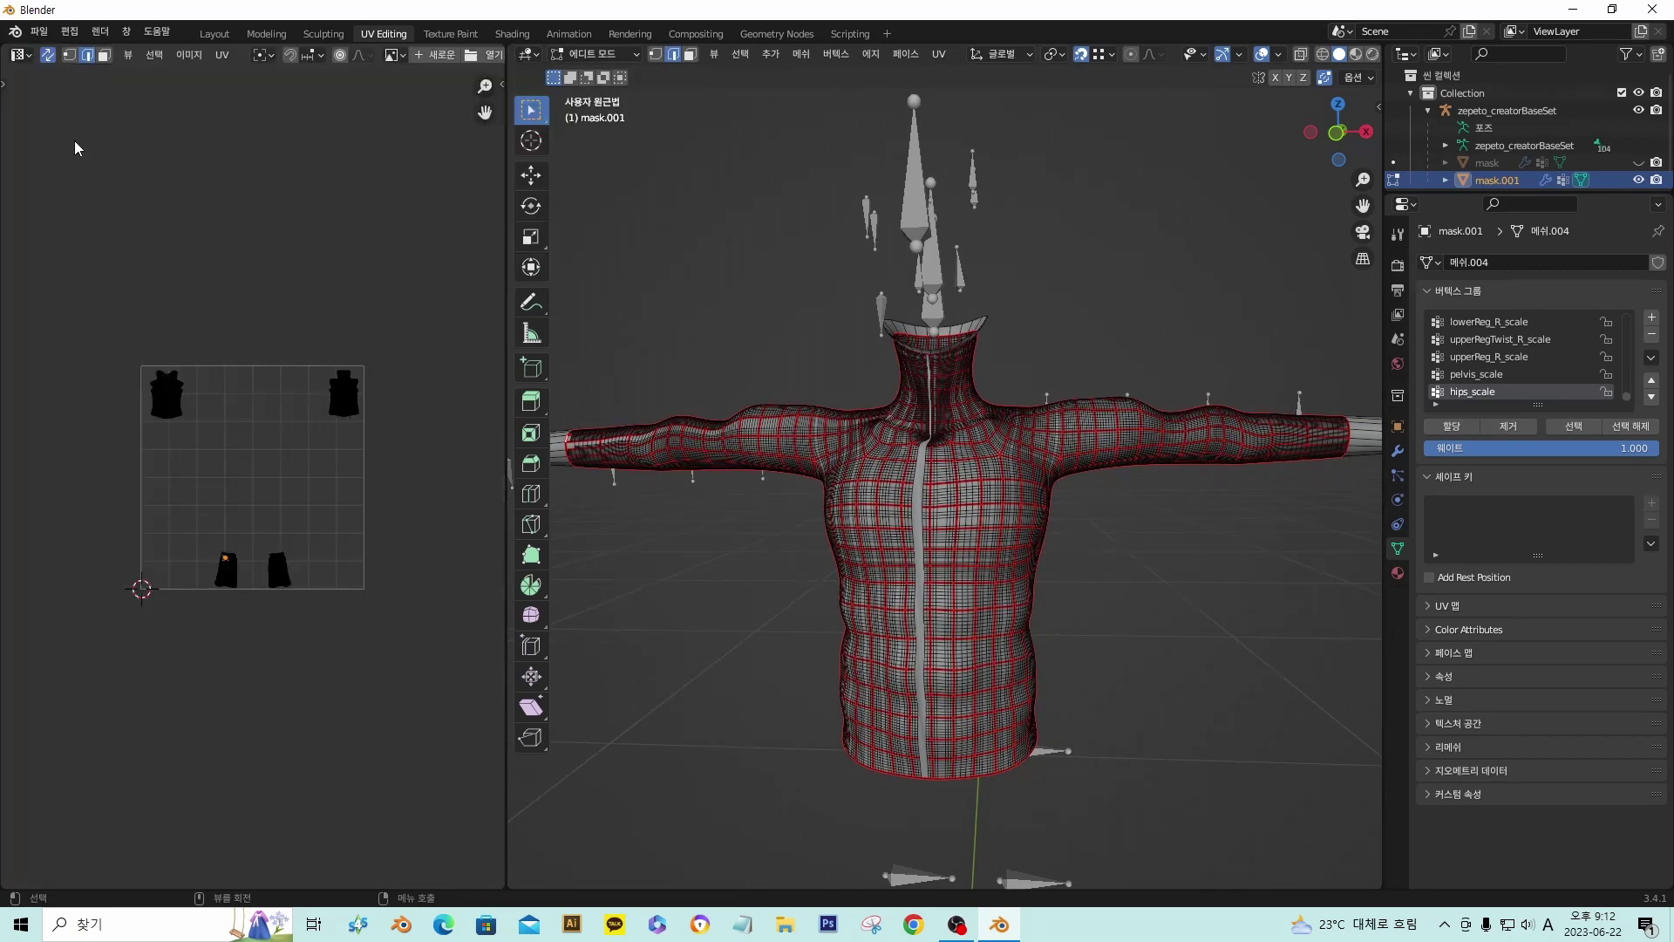
- Examine the forearm island's wrist end in the UV editor and the arms and torso of the body mesh in the viewport
scroll(194, 384, up, 4)
middle_drag(169, 379, 208, 291)
scroll(273, 554, up, 6)
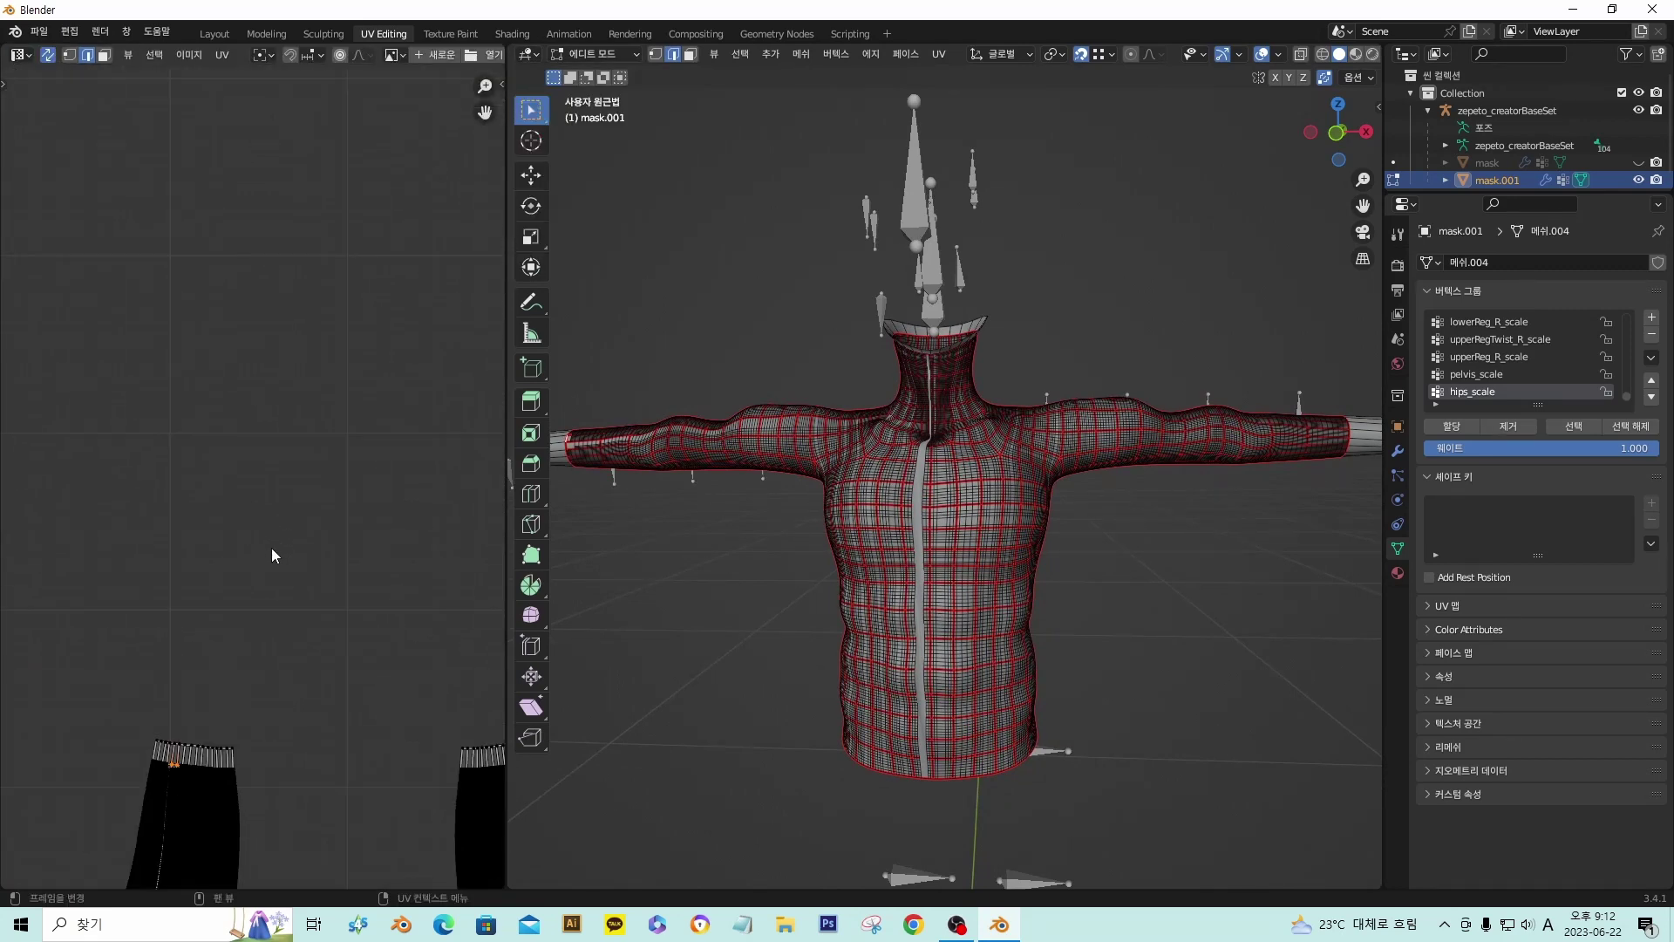
middle_drag(236, 532, 335, 393)
scroll(142, 464, up, 2)
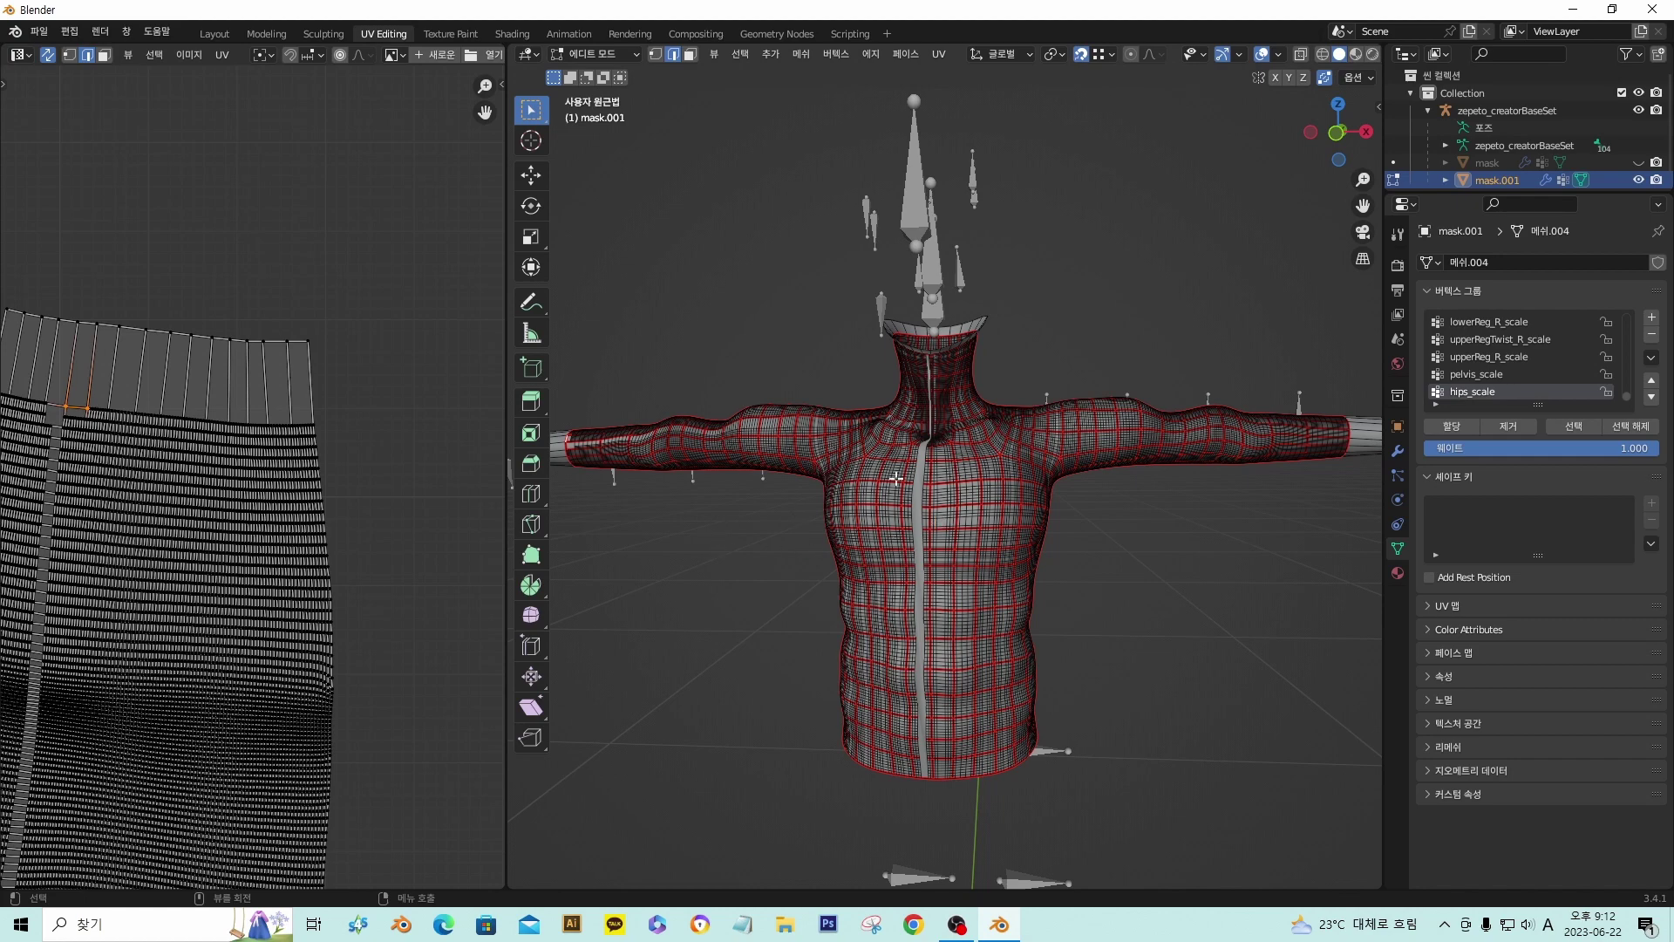
middle_drag(896, 478, 769, 551)
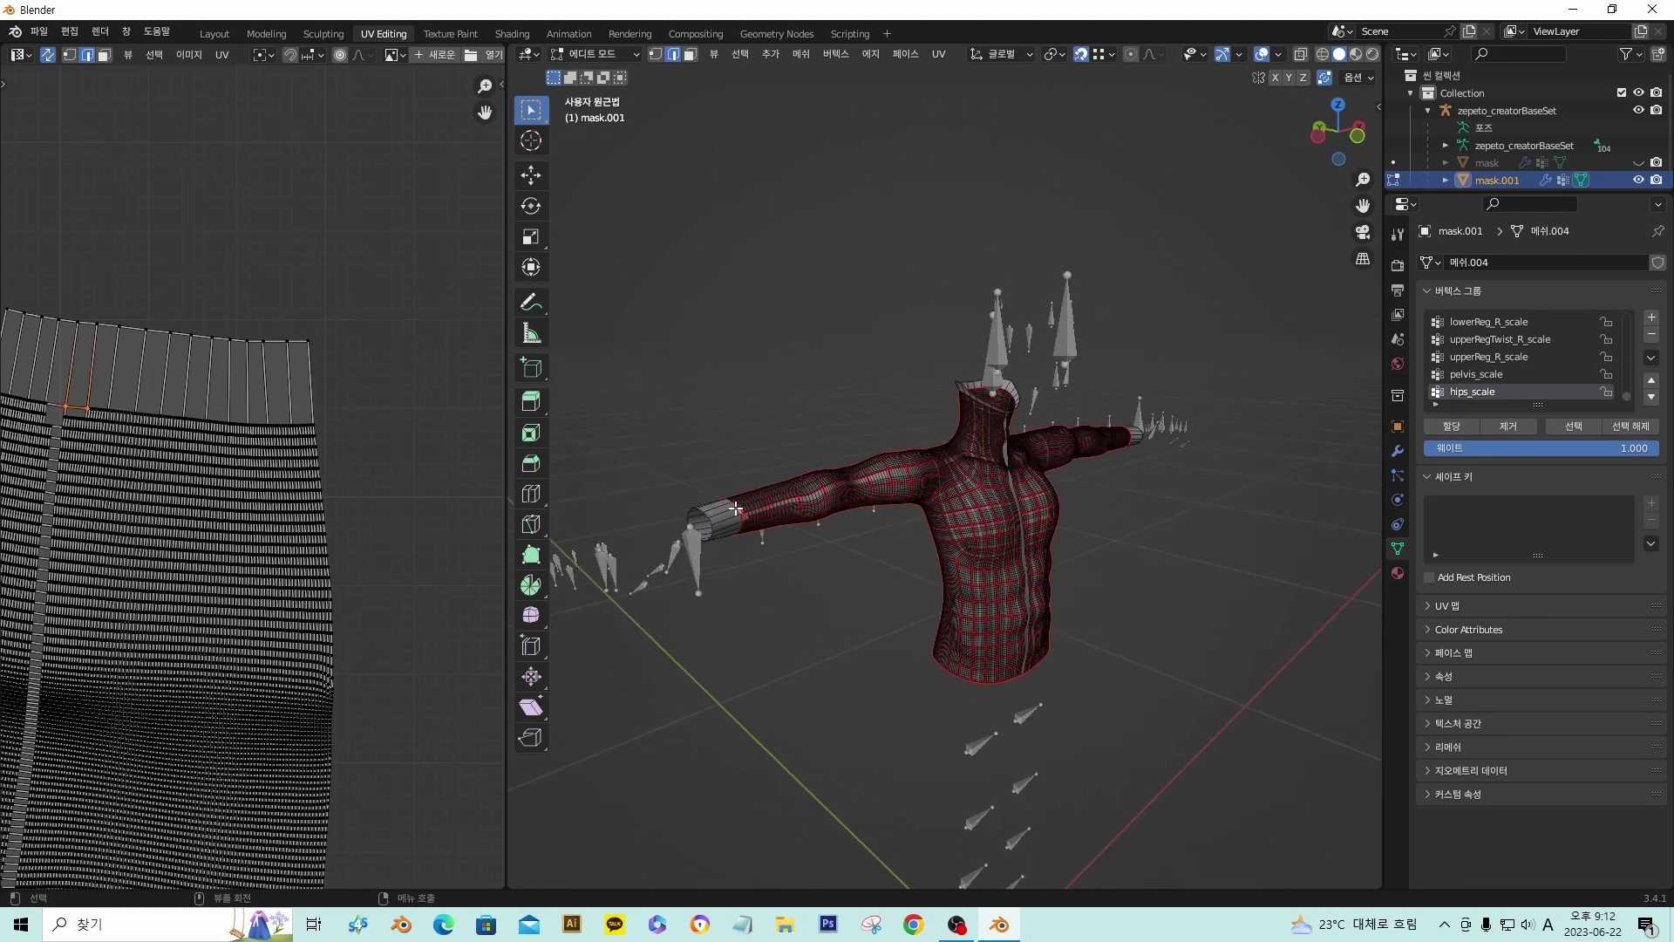
middle_drag(974, 487, 915, 422)
scroll(1169, 458, up, 2)
middle_drag(1177, 458, 1121, 393)
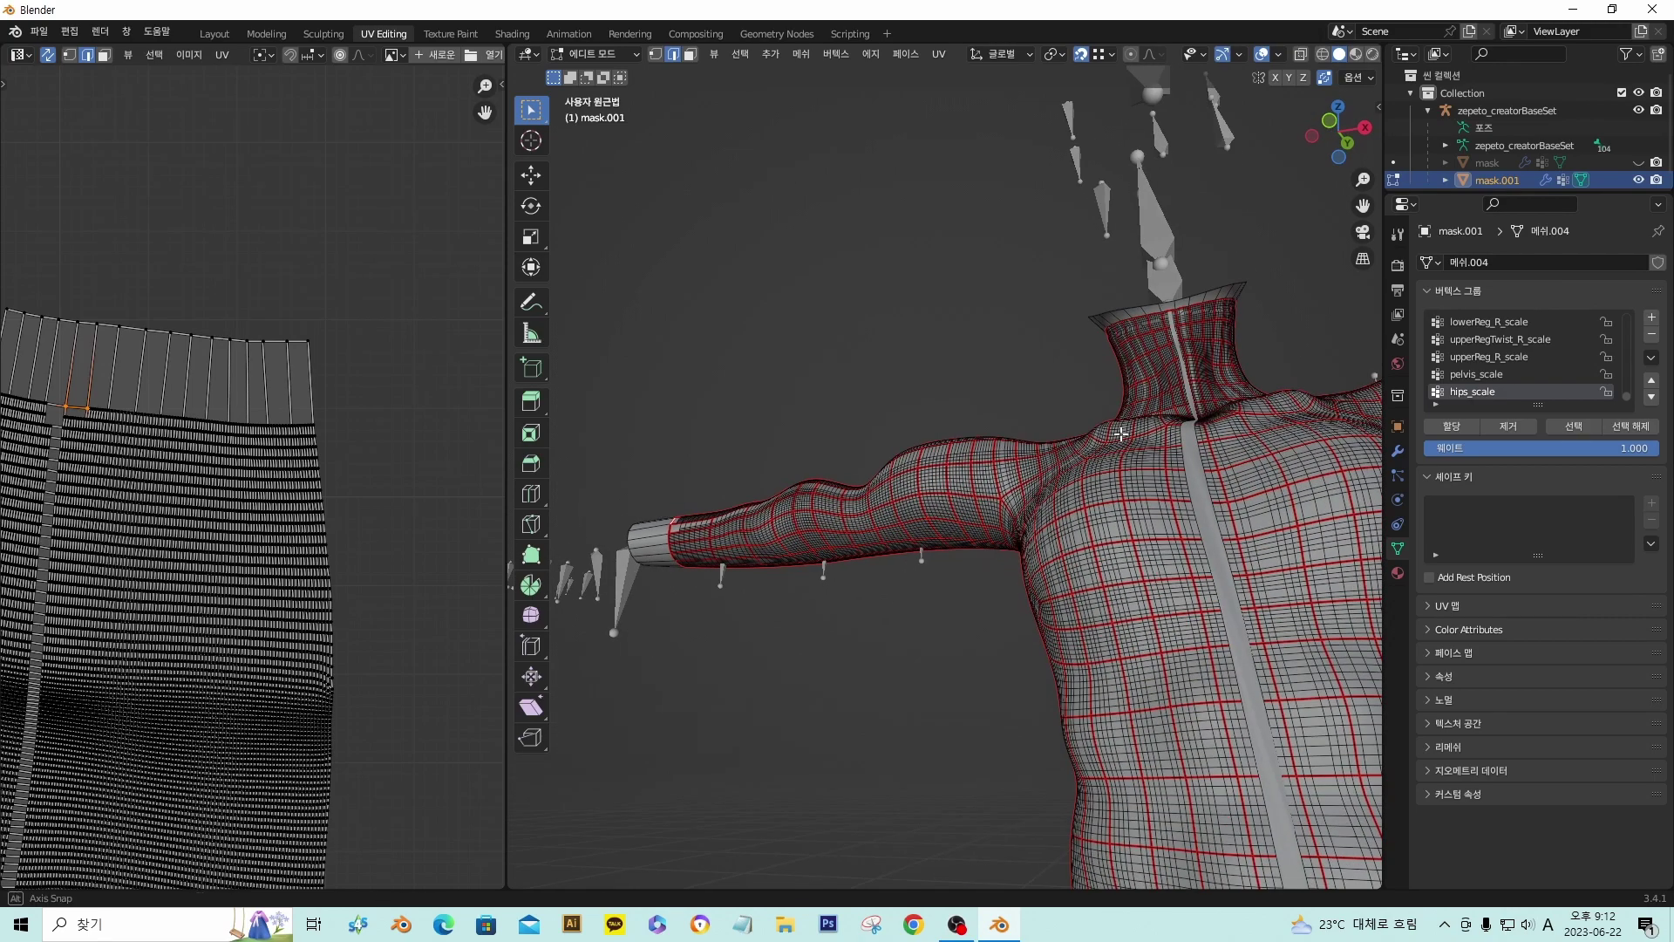
shift+middle_drag(1260, 358, 1025, 578)
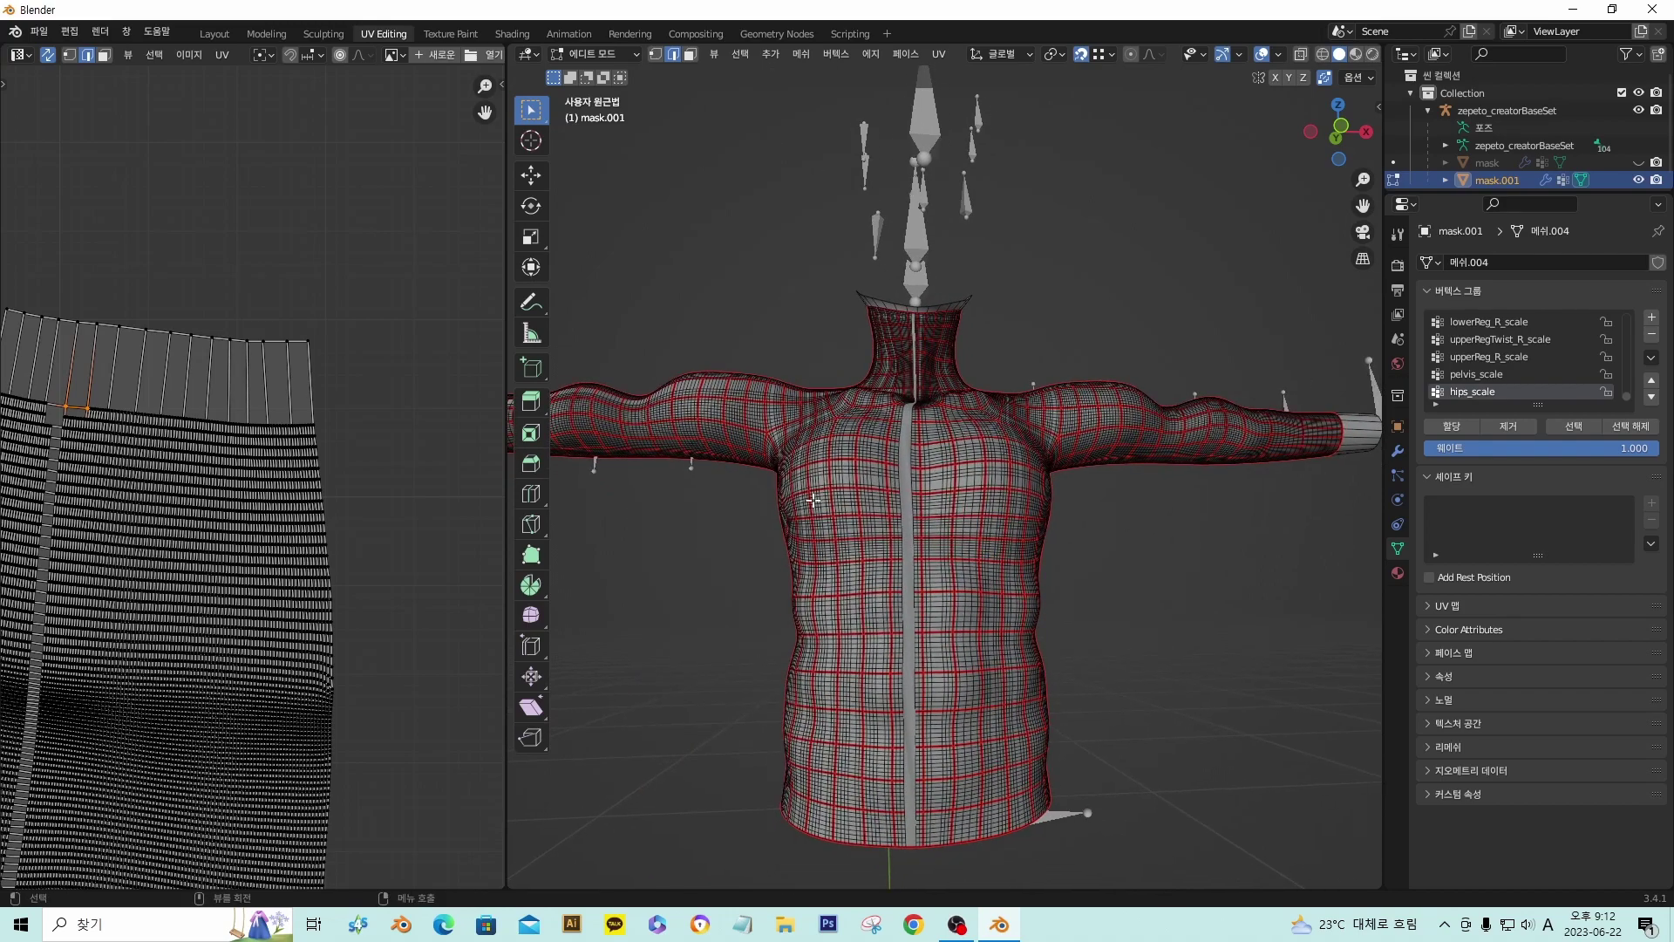
scroll(872, 471, up, 2)
scroll(863, 497, up, 2)
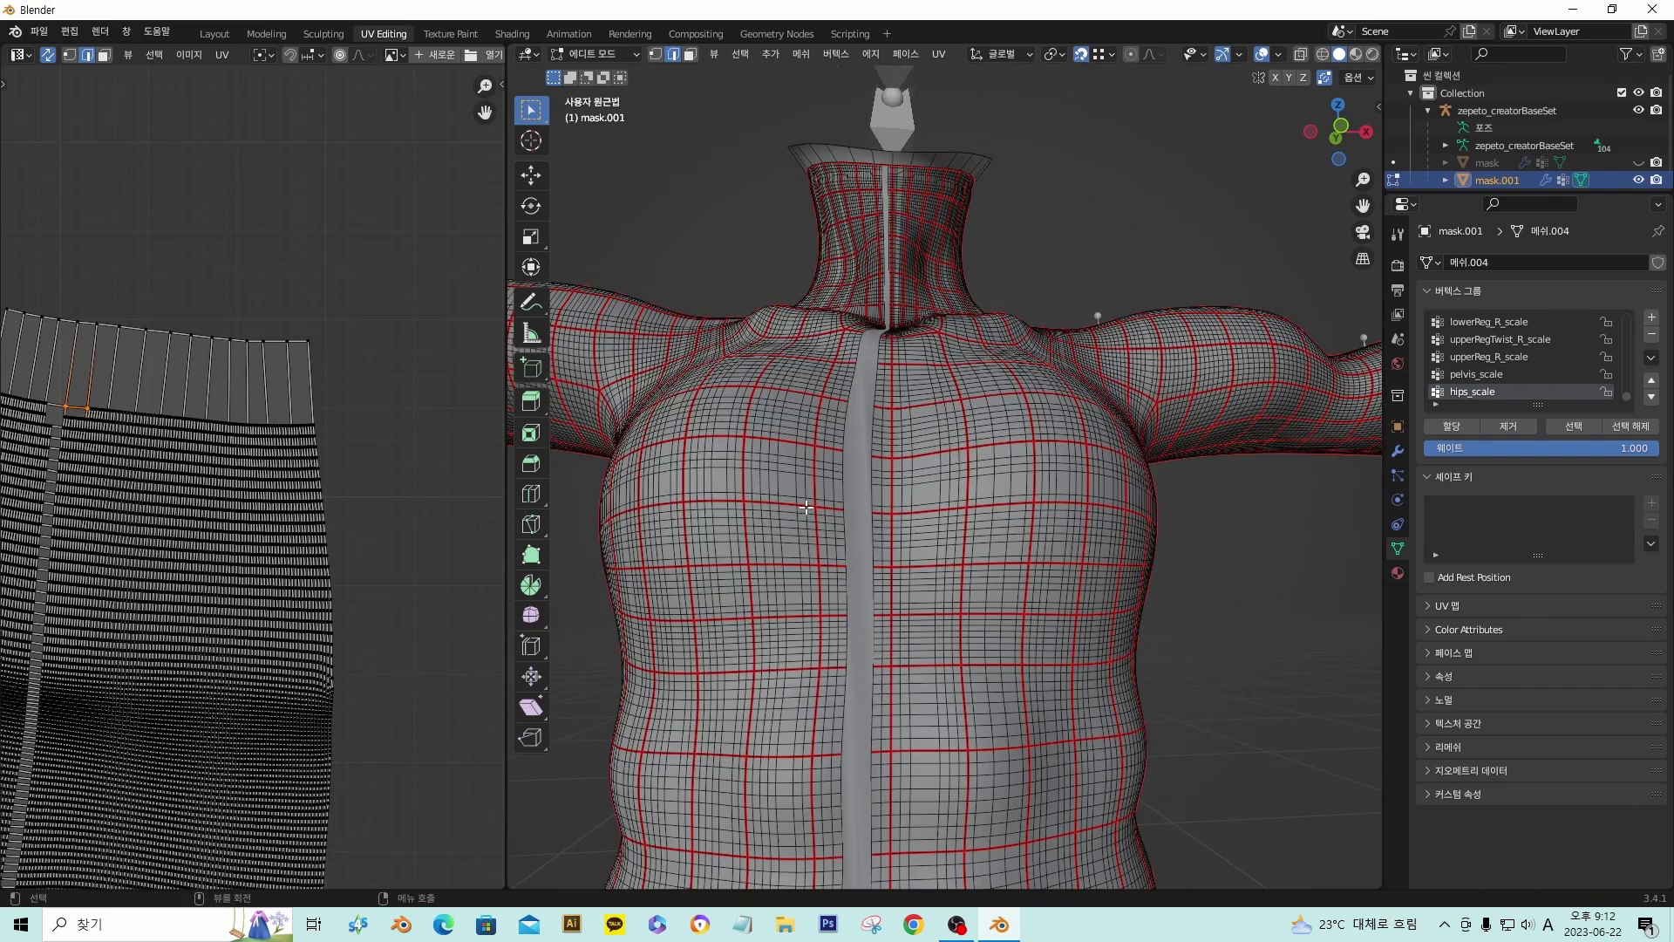
- Select the edge loop around the bottom hem of the torso
middle_drag(966, 490, 936, 636)
scroll(983, 522, down, 4)
scroll(905, 642, up, 2)
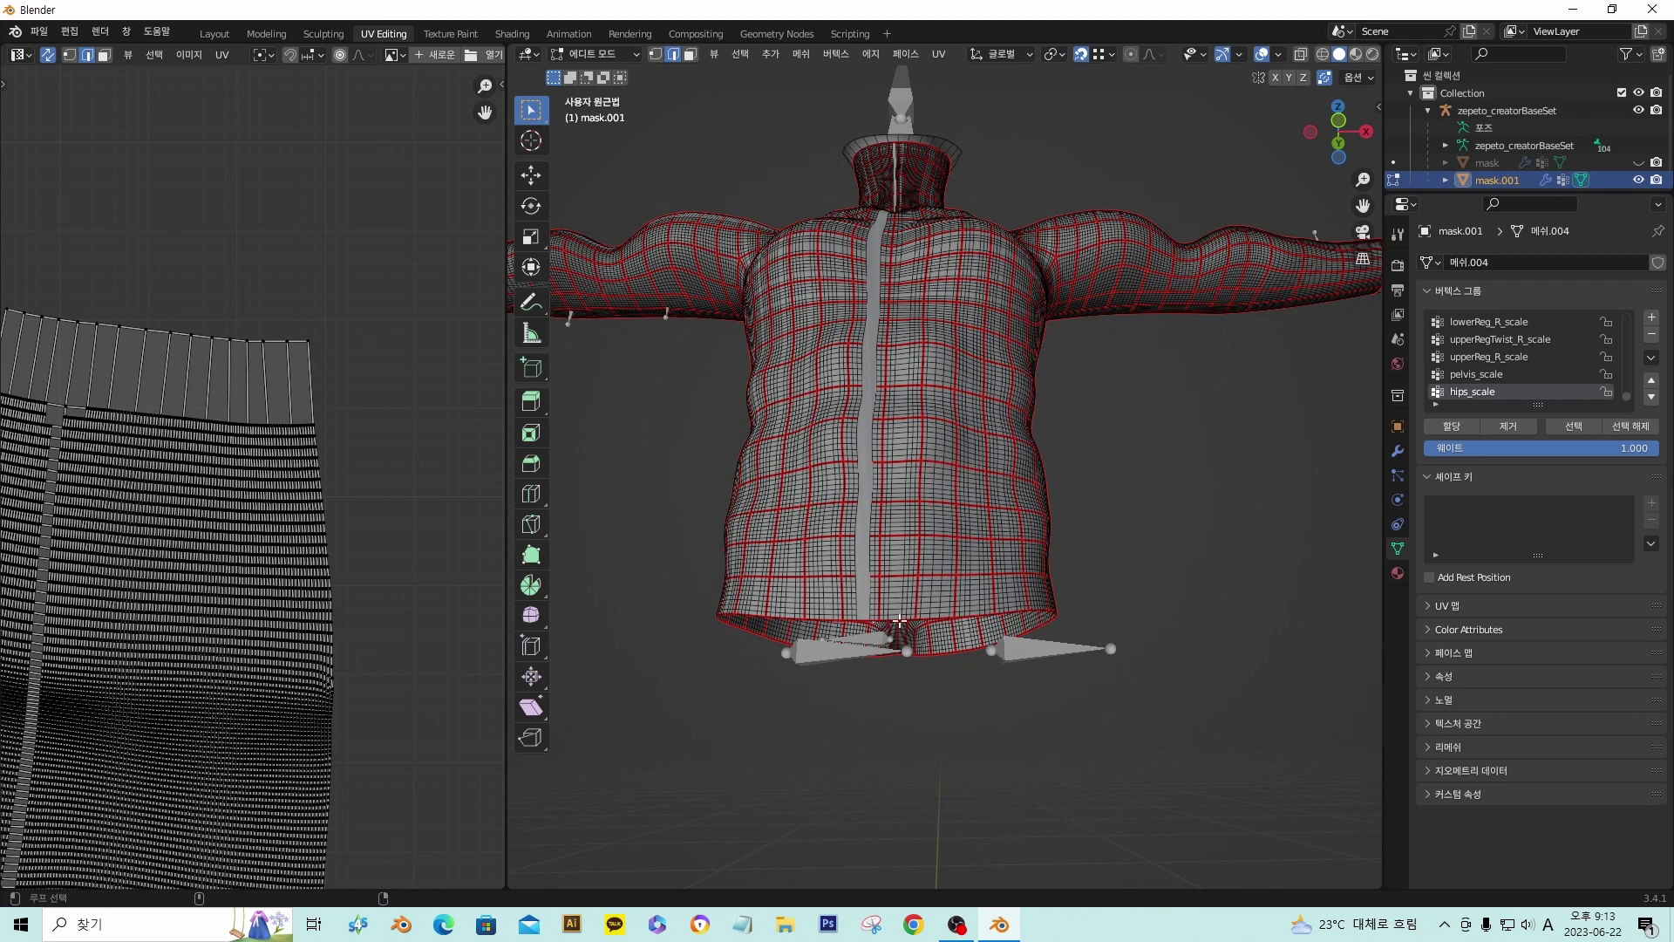
alt+click(900, 621)
middle_drag(900, 621, 933, 640)
click(934, 640)
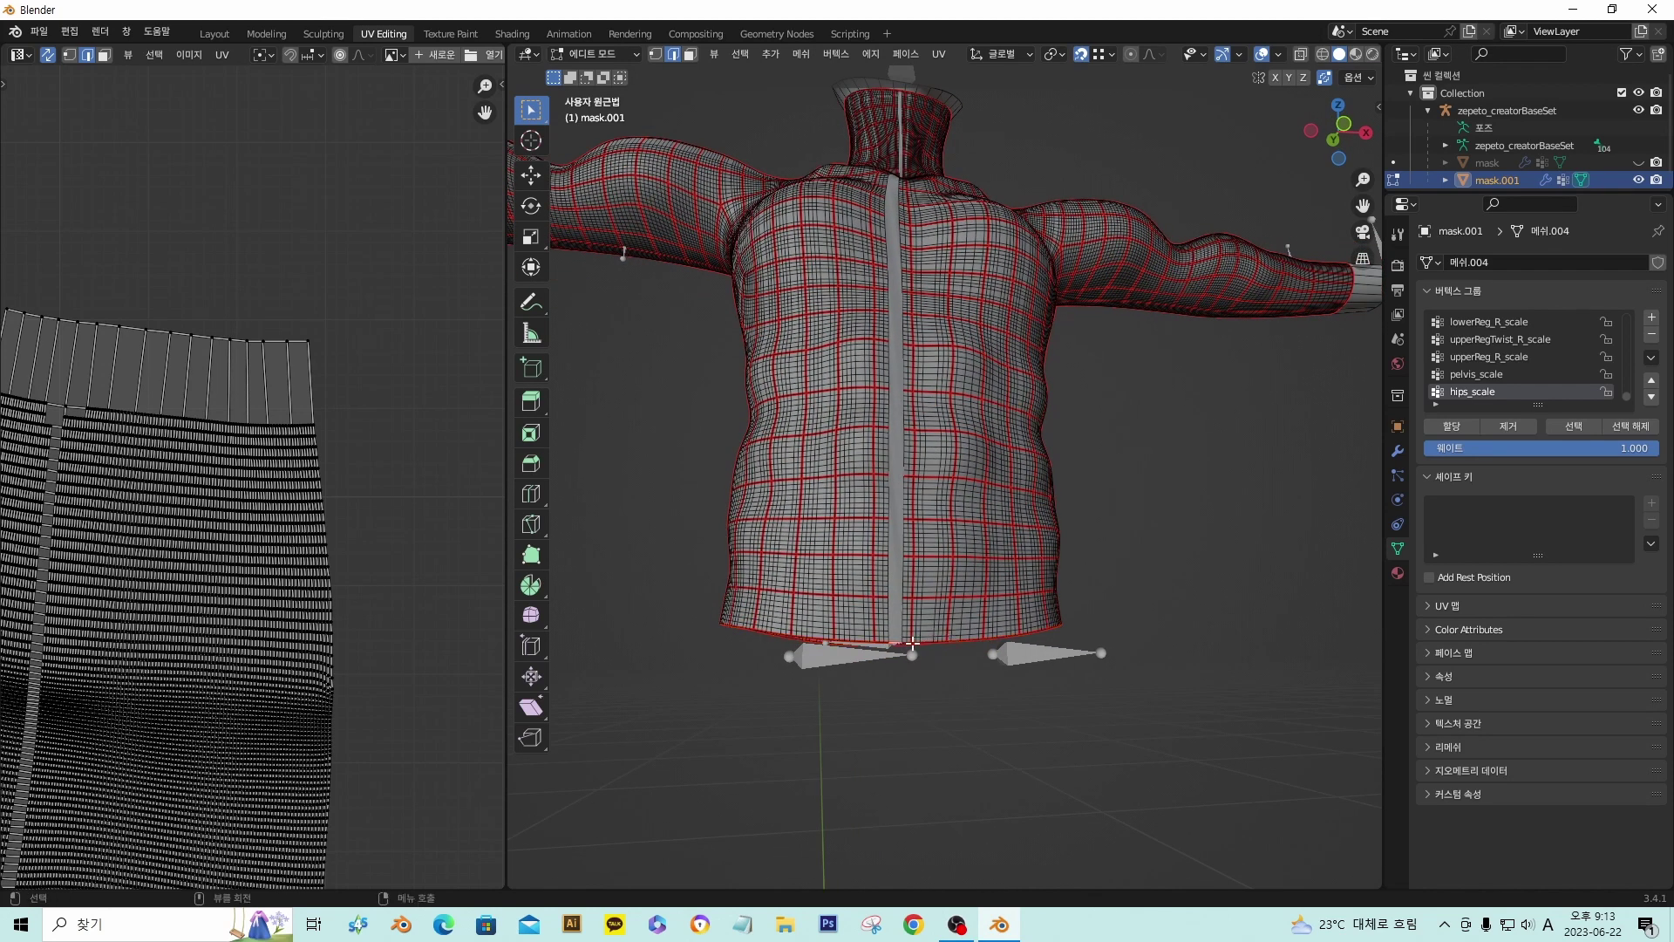
alt+click(913, 643)
middle_drag(958, 654, 1044, 648)
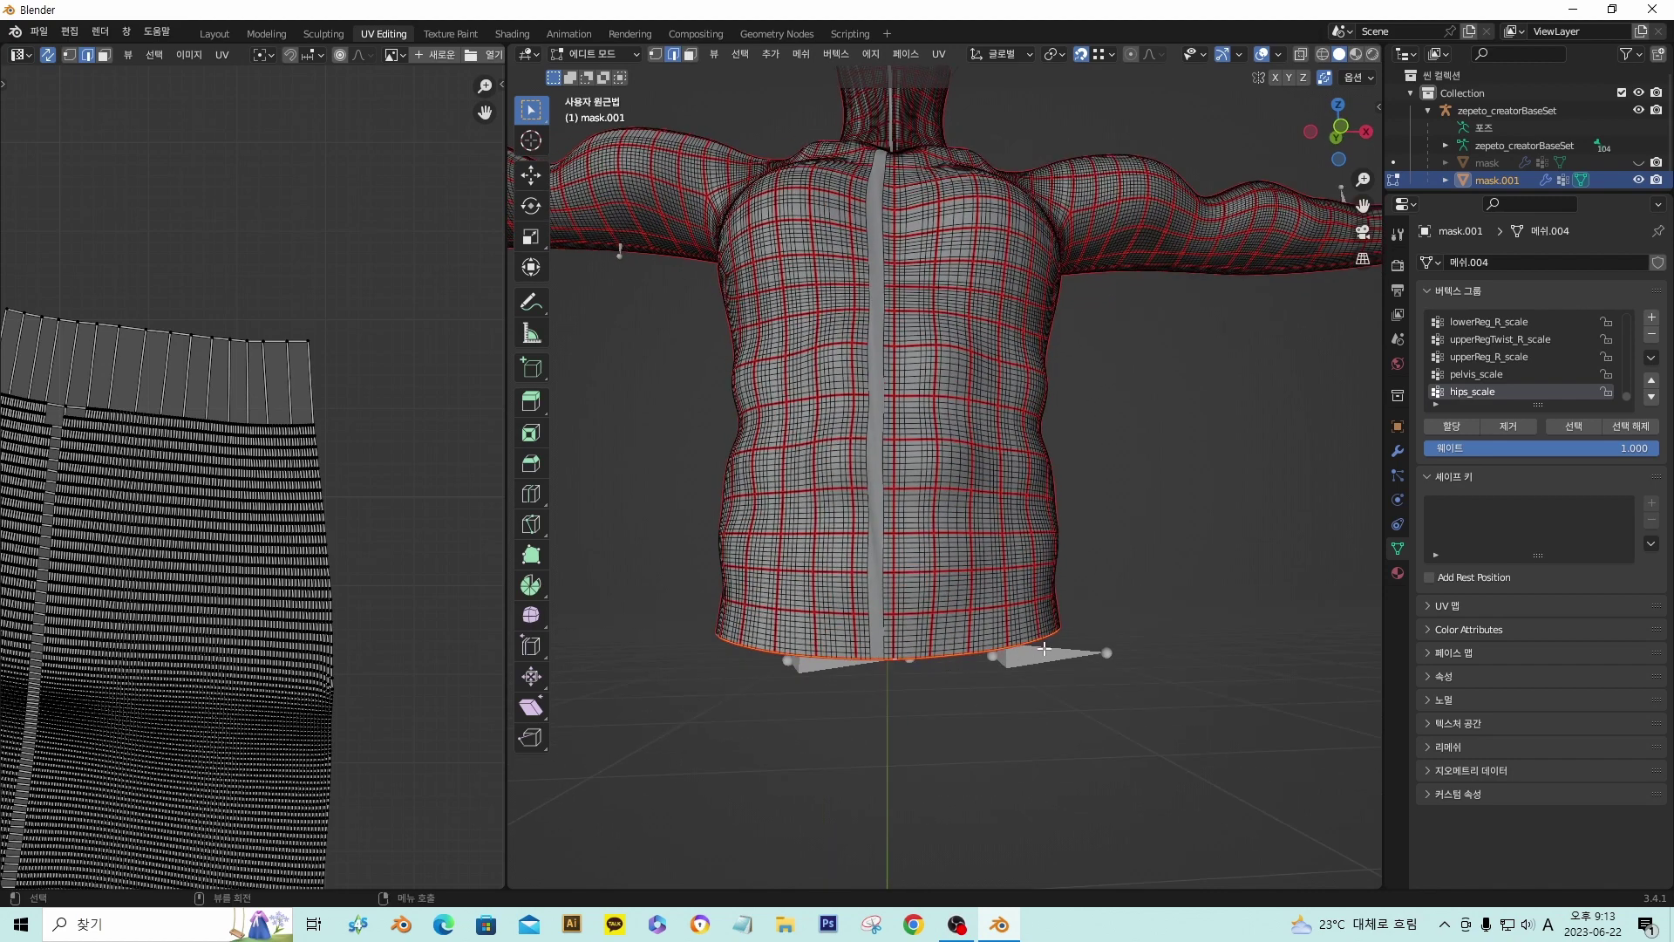
- Try to scale the torso's bottom hem loop inward
key(s)
click(1125, 662)
key(s)
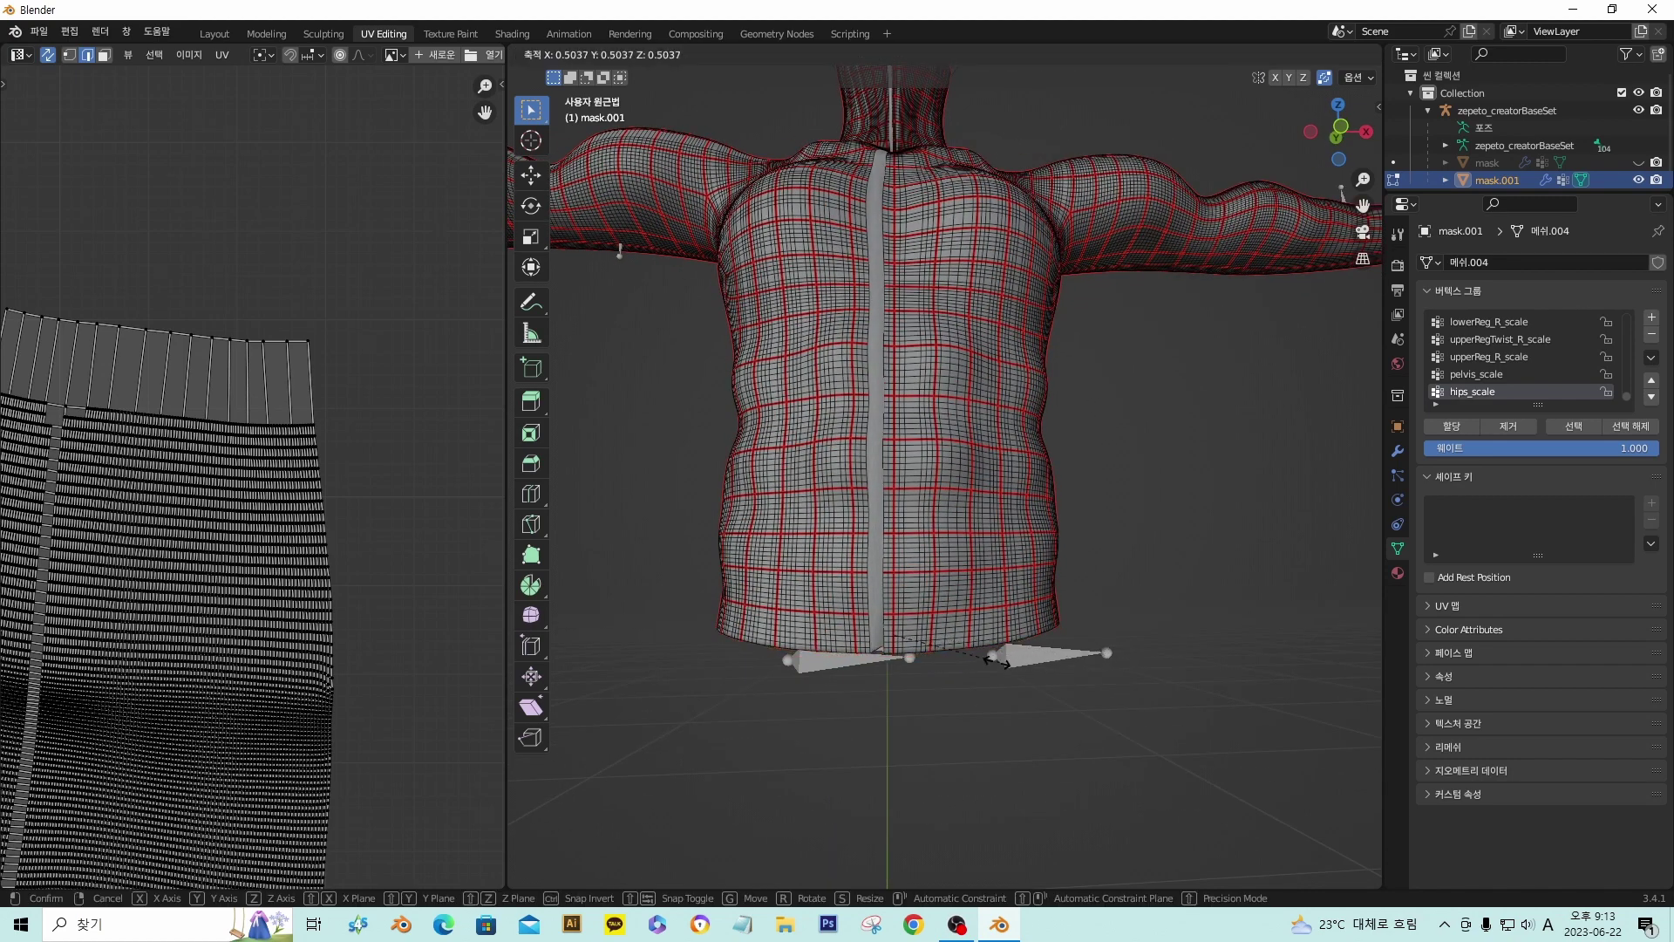
click(1009, 616)
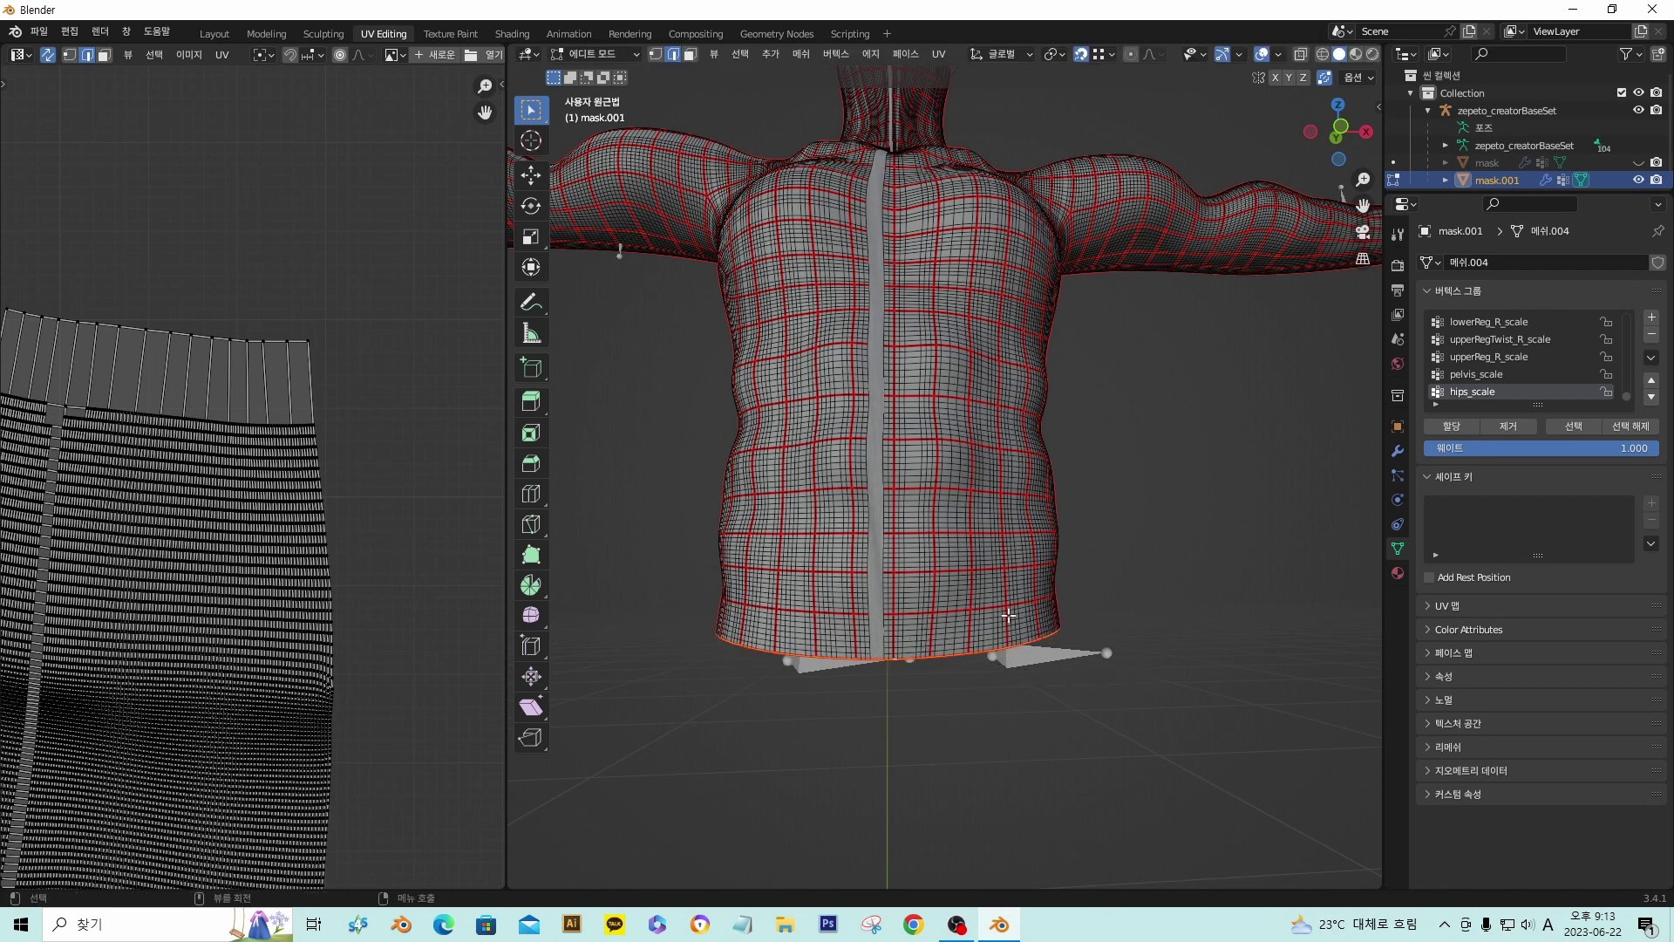
- Enable proportional editing and scale the torso's bottom hem loop slightly inward with a reduced influence radius
click(1131, 54)
middle_drag(1159, 467, 1252, 662)
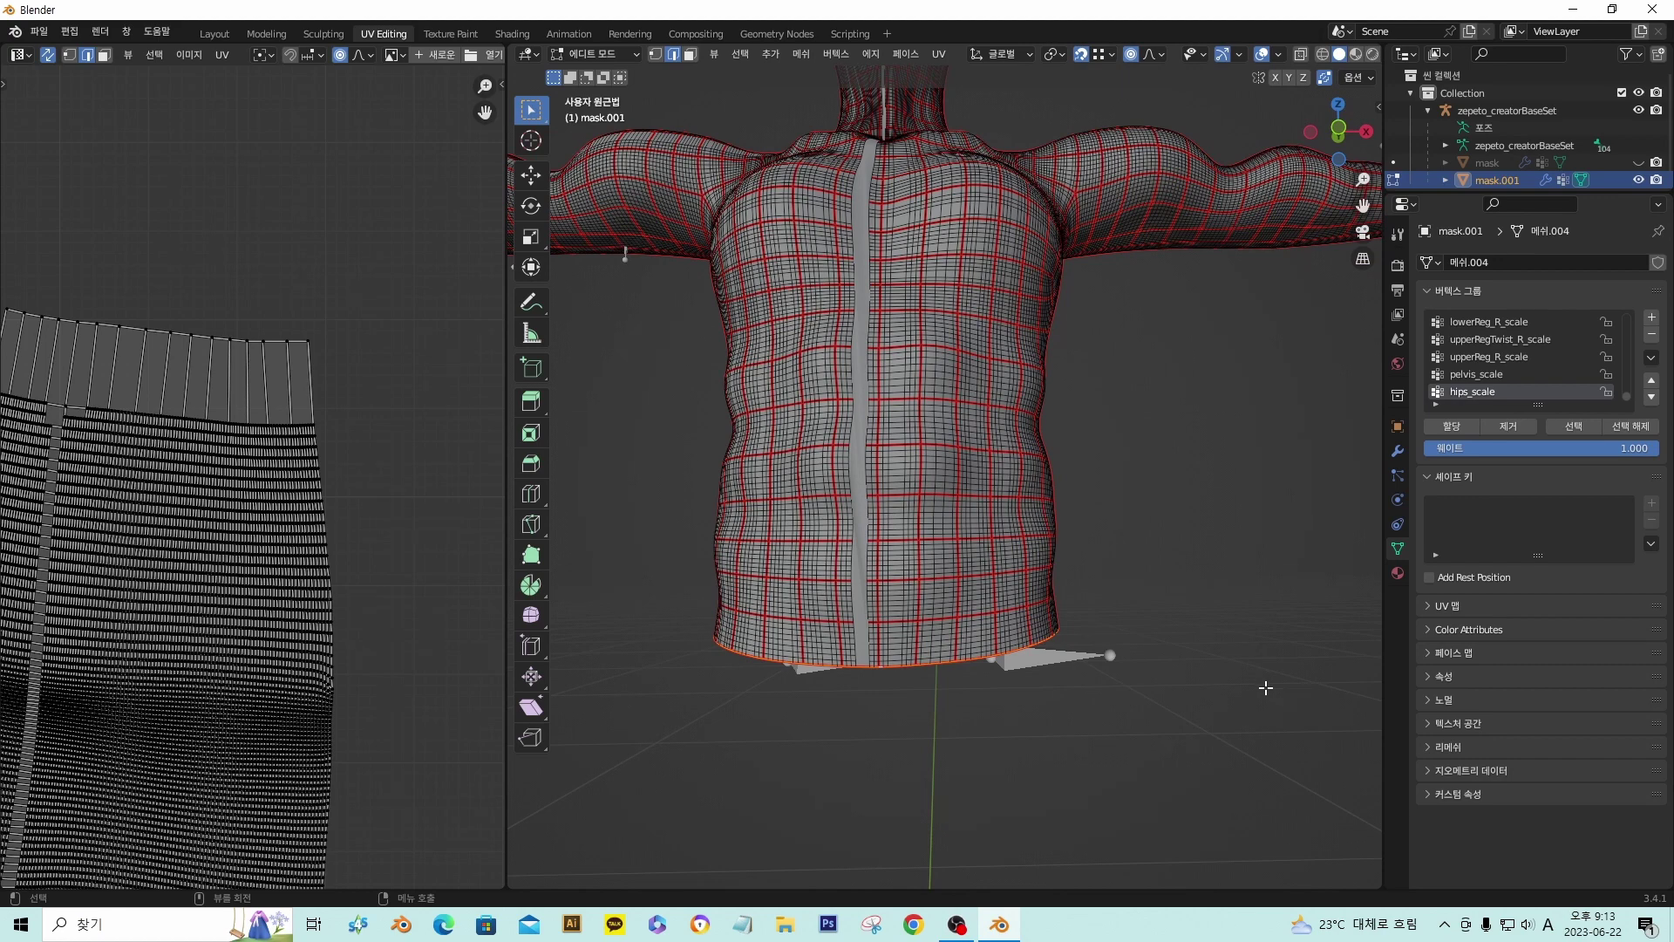
key(s)
scroll(1233, 691, up, 2)
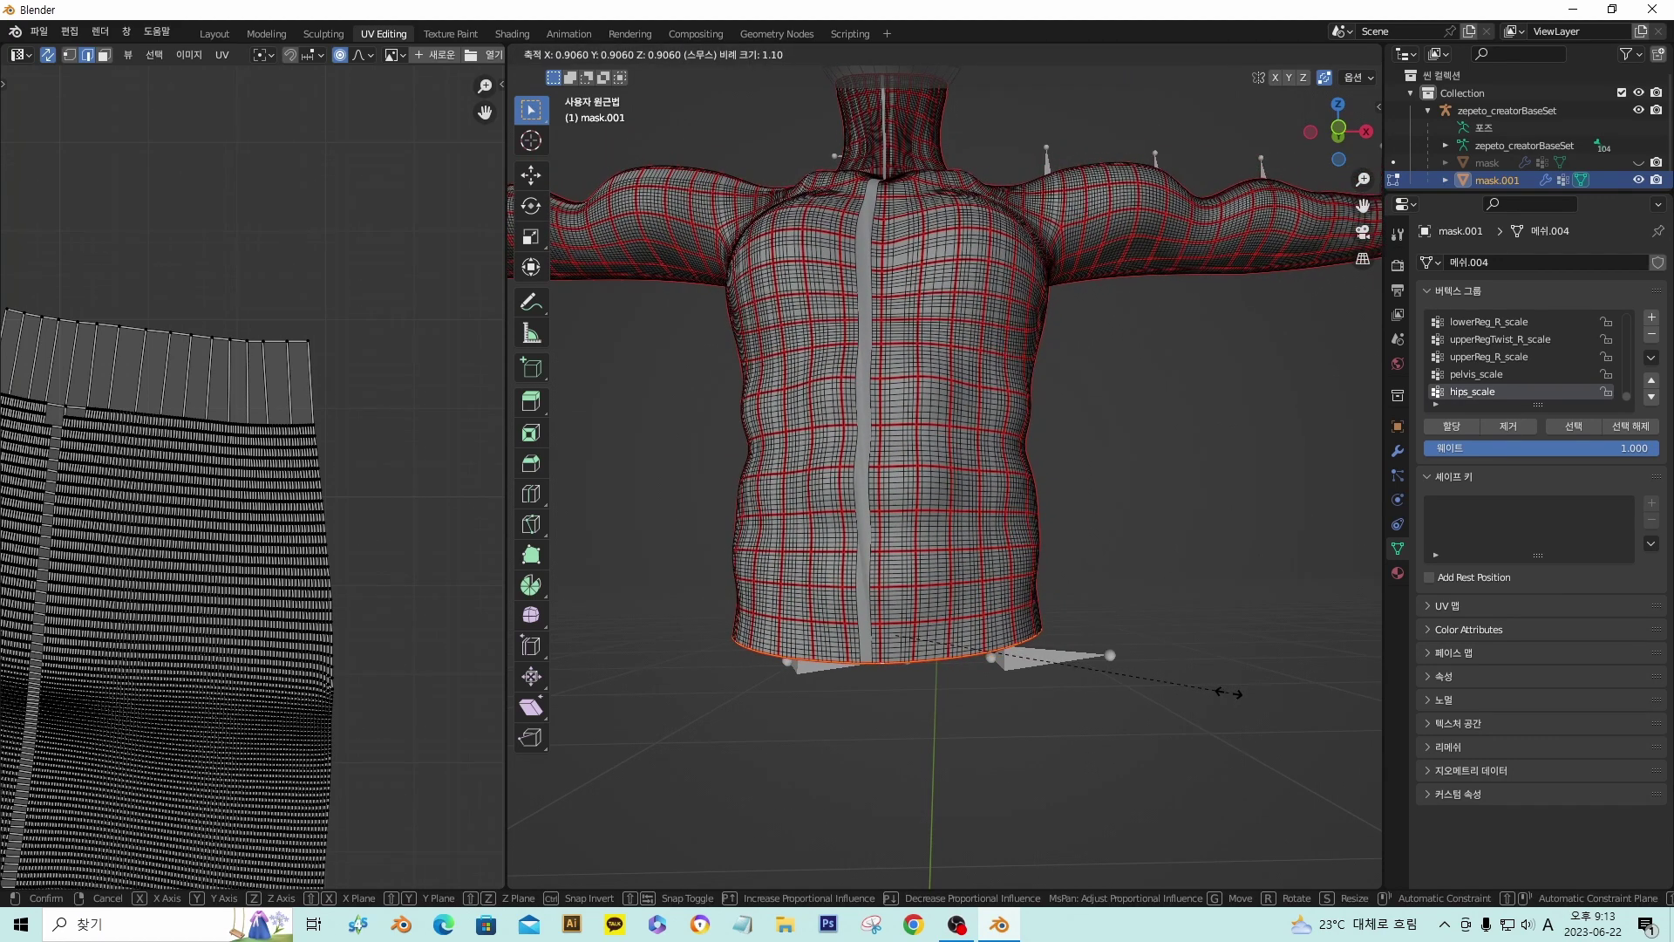
scroll(1229, 691, up, 9)
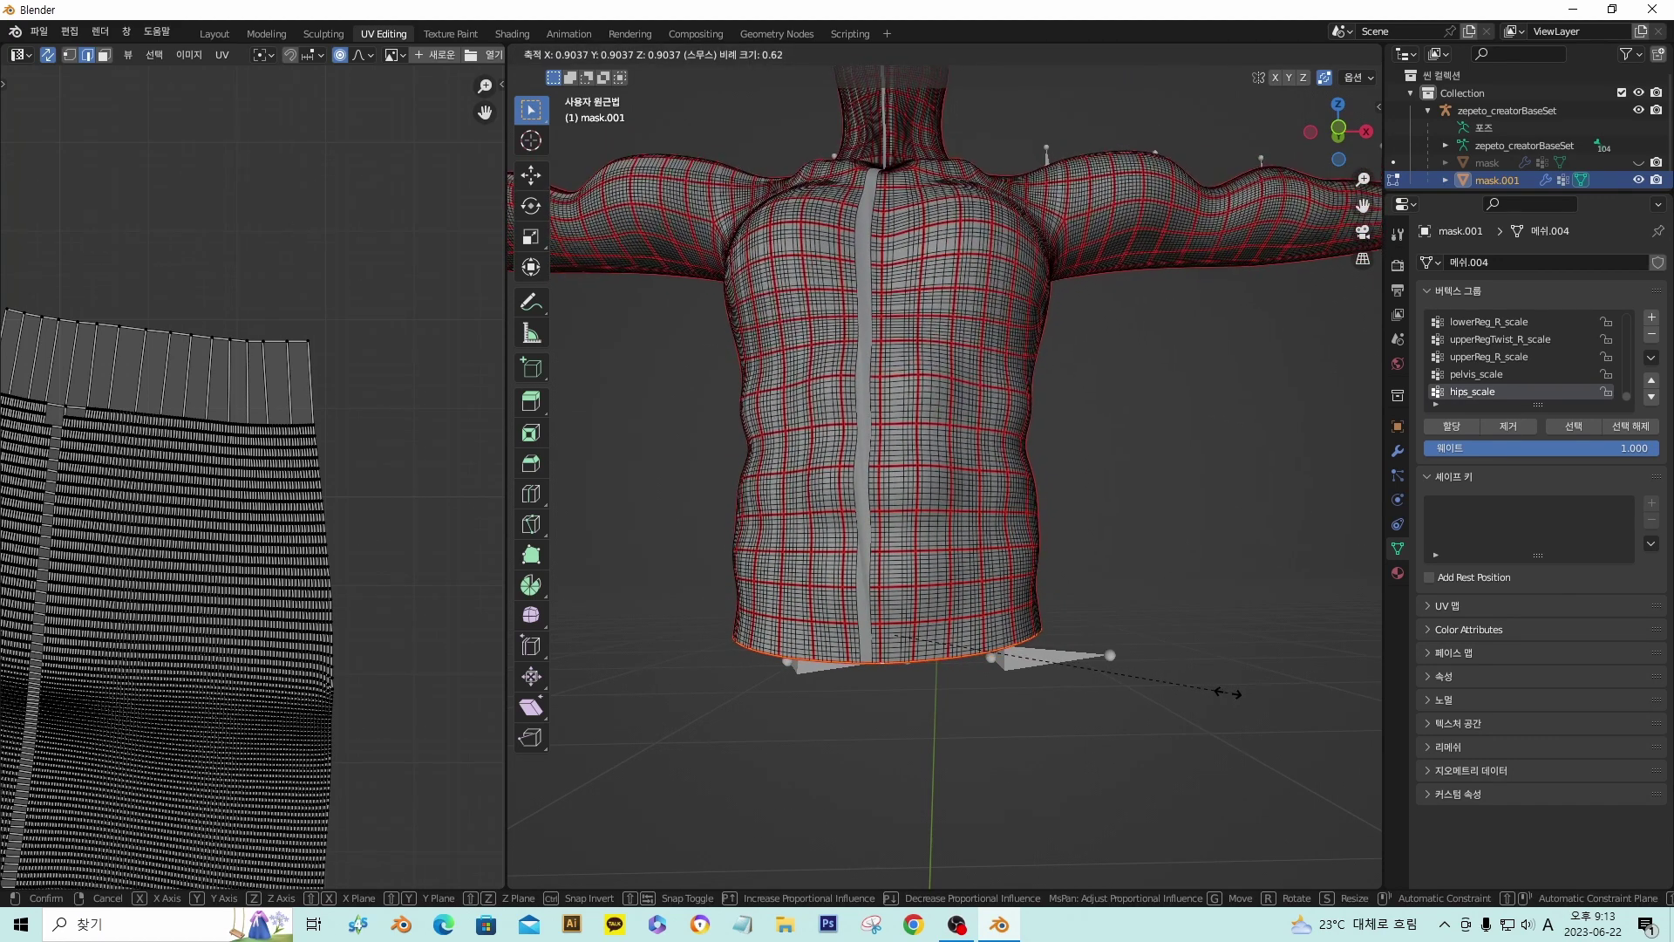
scroll(1227, 692, up, 7)
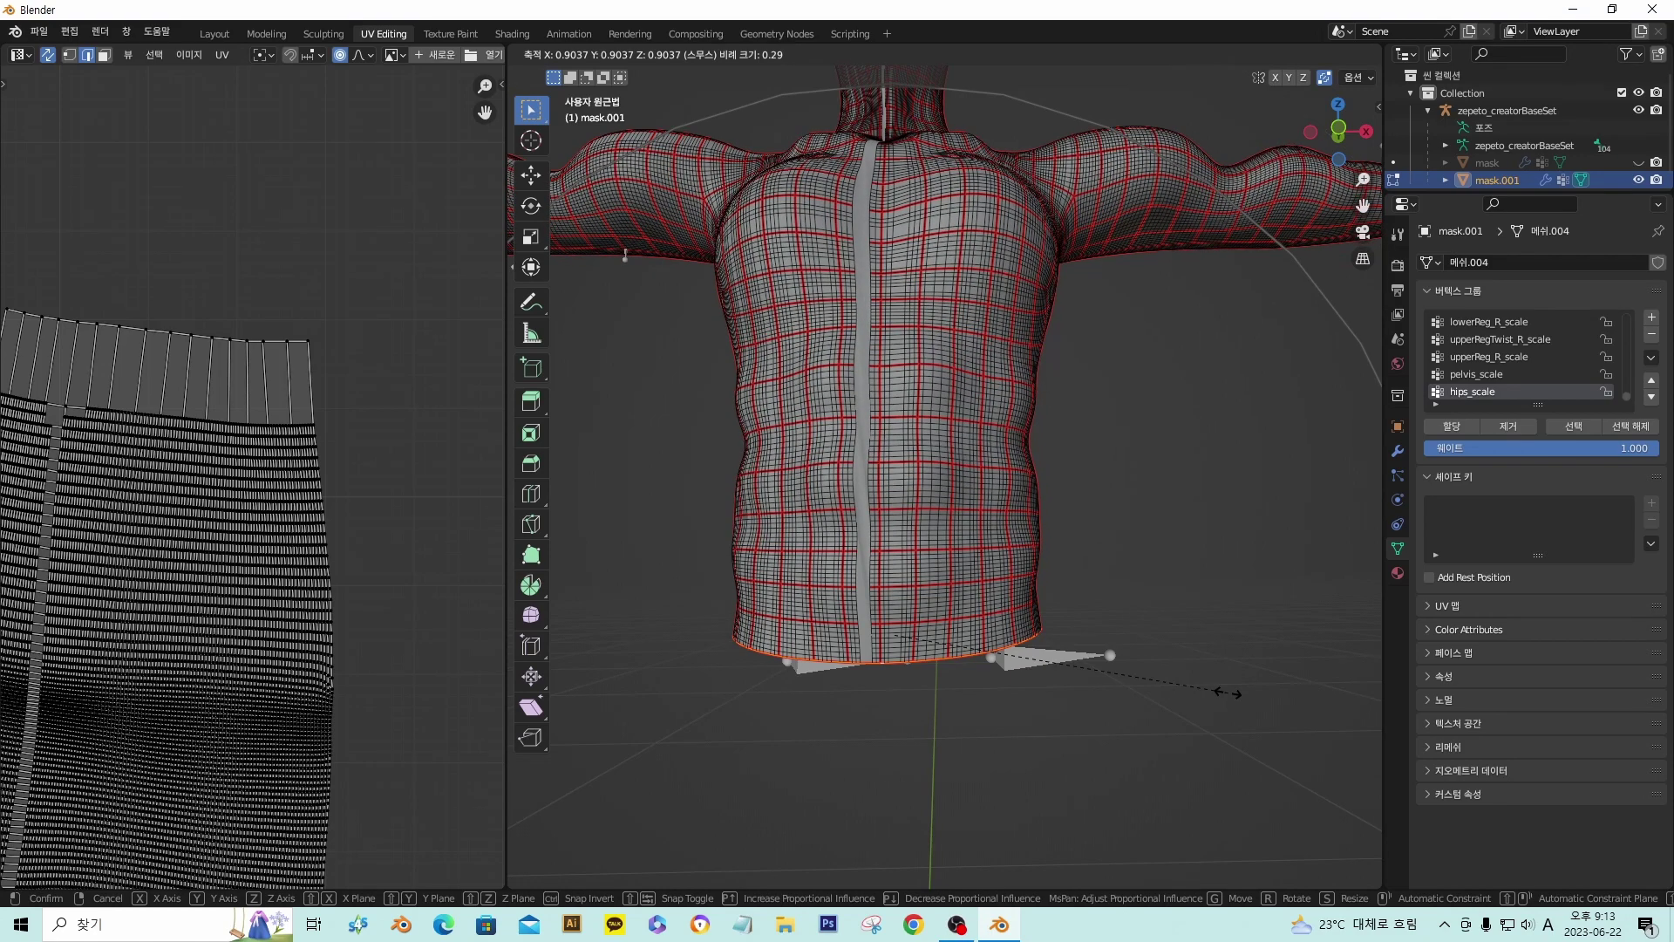
scroll(1228, 693, up, 2)
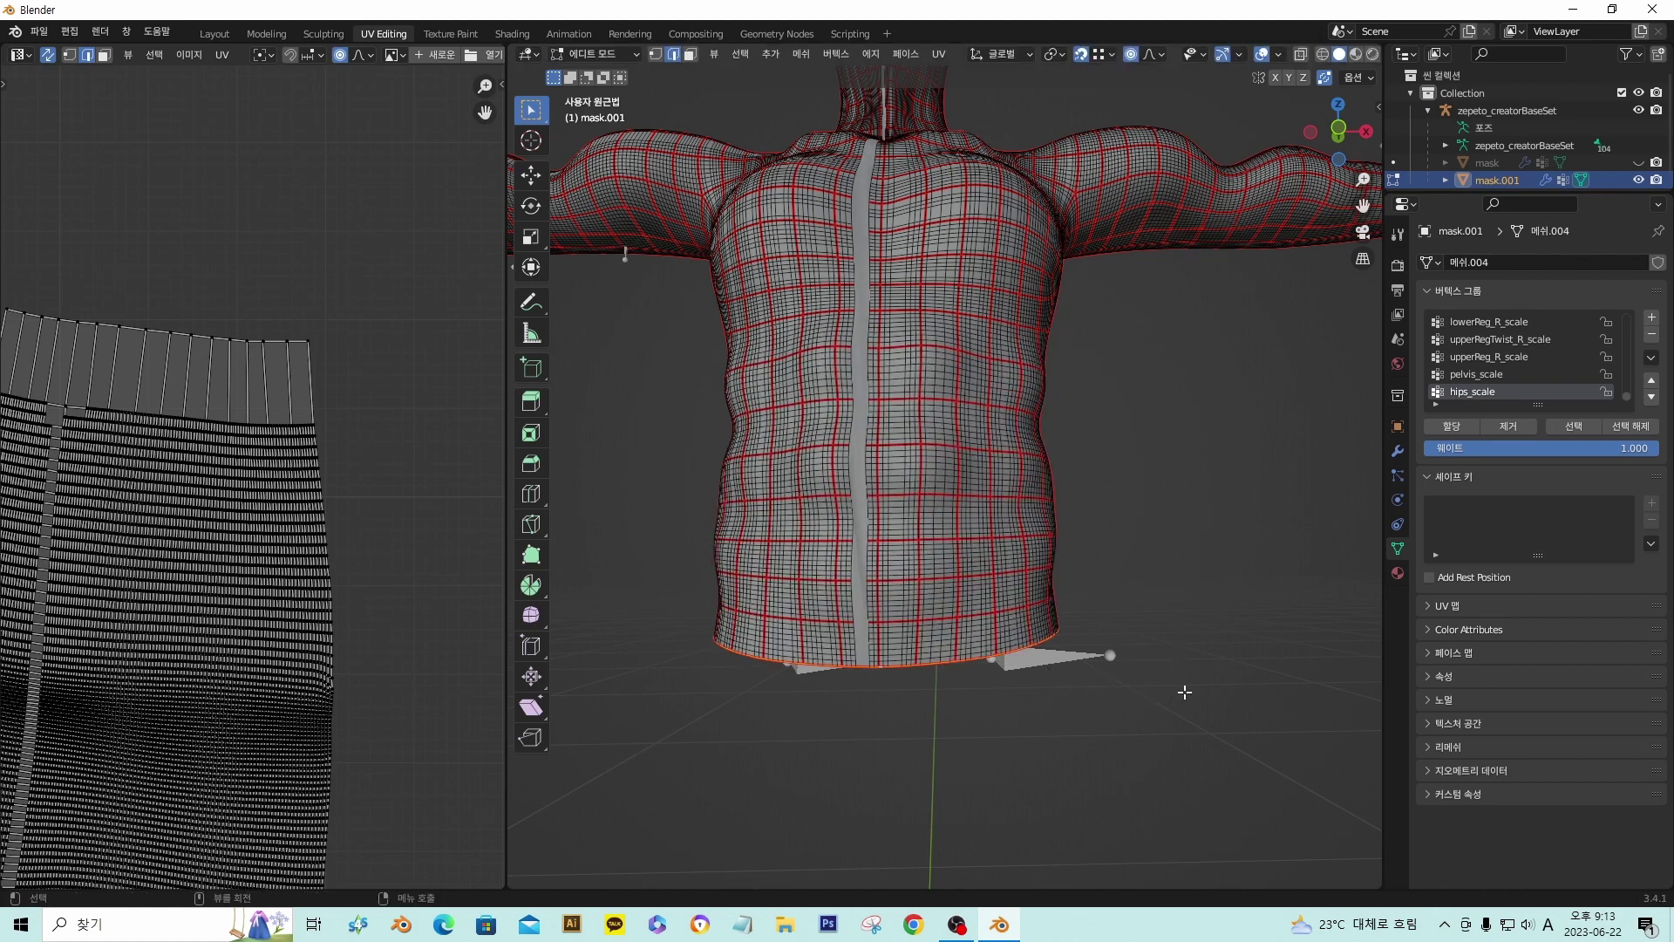
click(1160, 691)
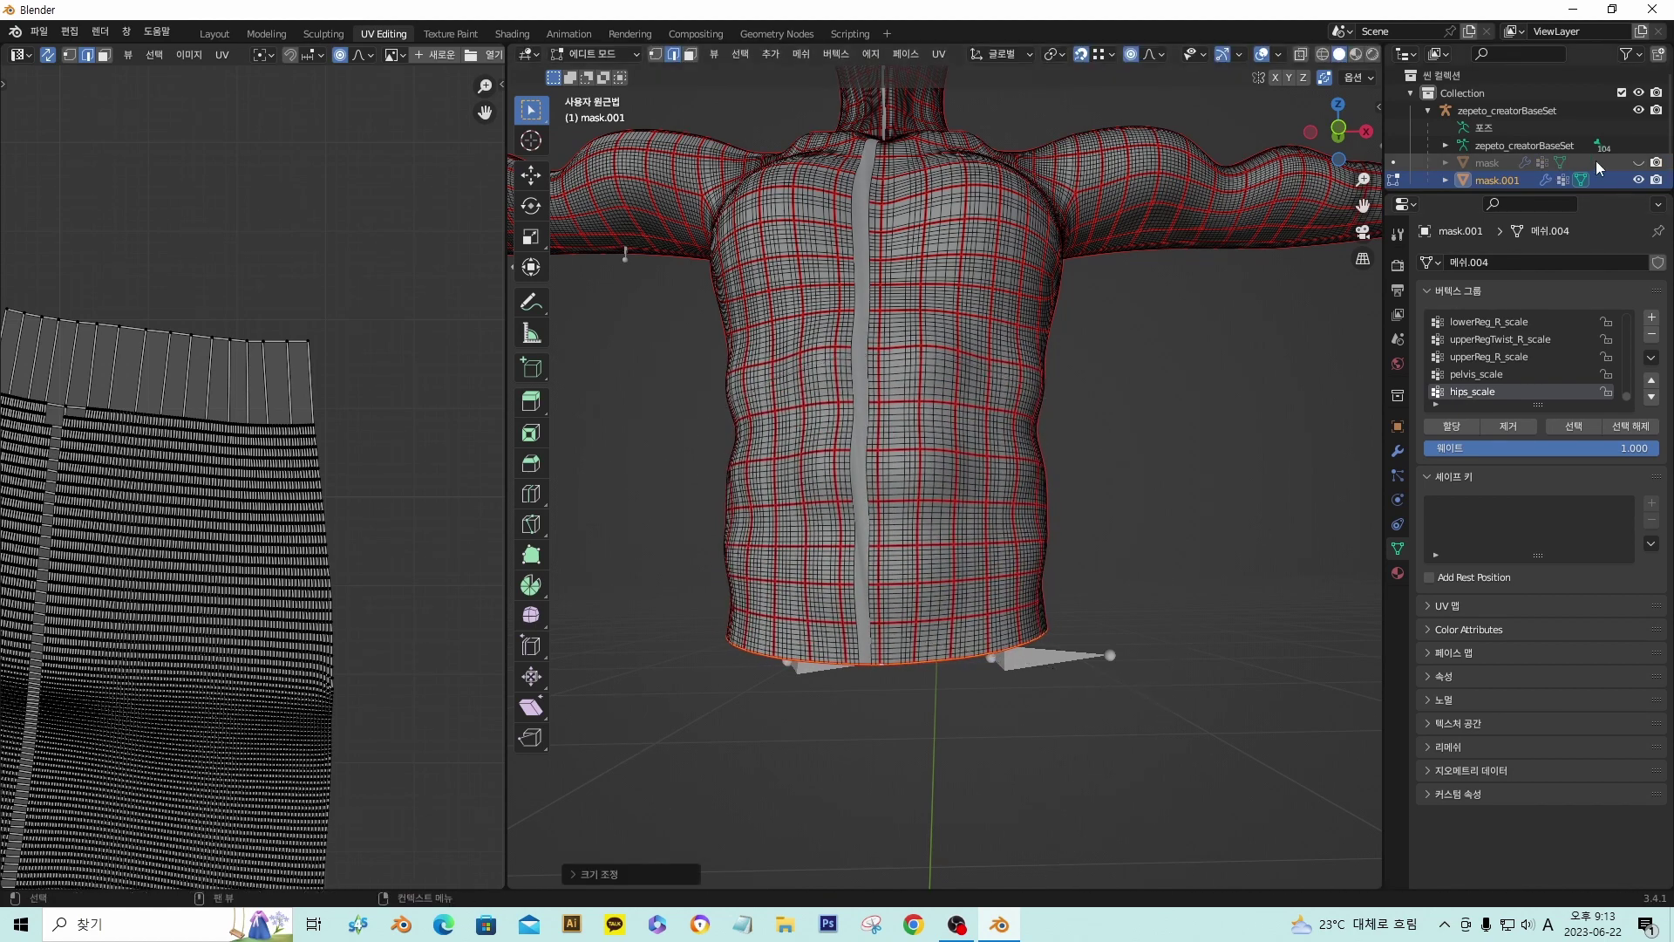
- Show the mask object temporarily to compare the avatar body with the mask.001 torso, and hide it again
click(1638, 163)
middle_drag(1103, 611, 1015, 578)
scroll(1031, 593, down, 4)
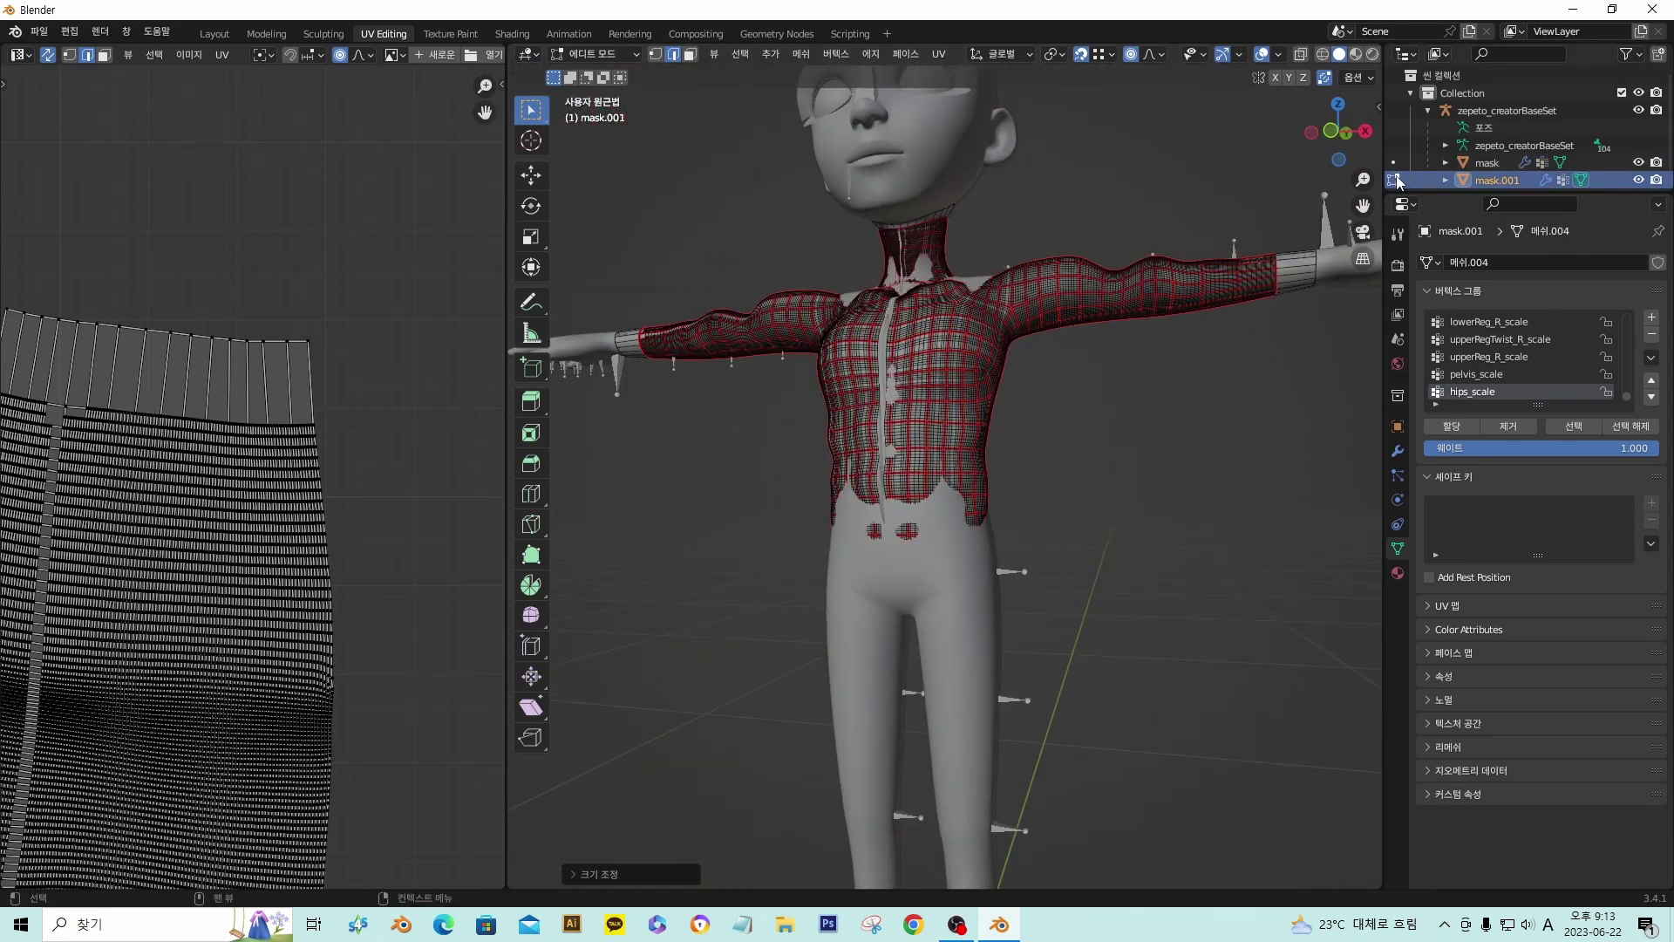
click(1638, 163)
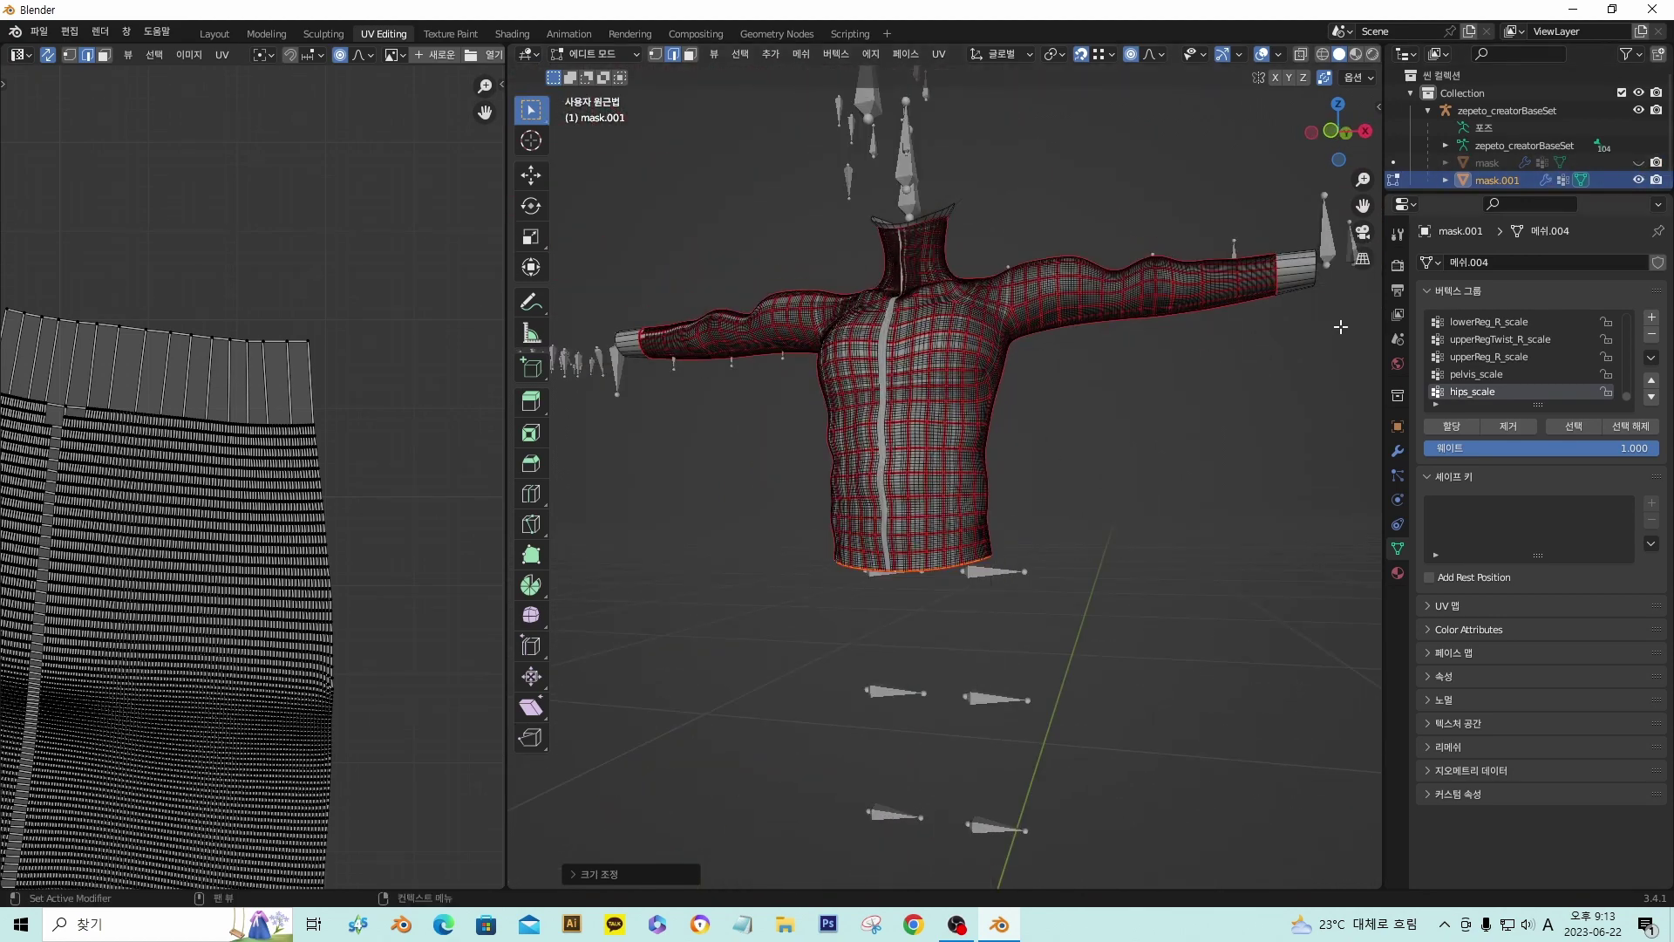
- Try to scale the torso's bottom hem loop much further inward with proportional editing
middle_drag(1033, 549, 949, 551)
key(s)
click(990, 569)
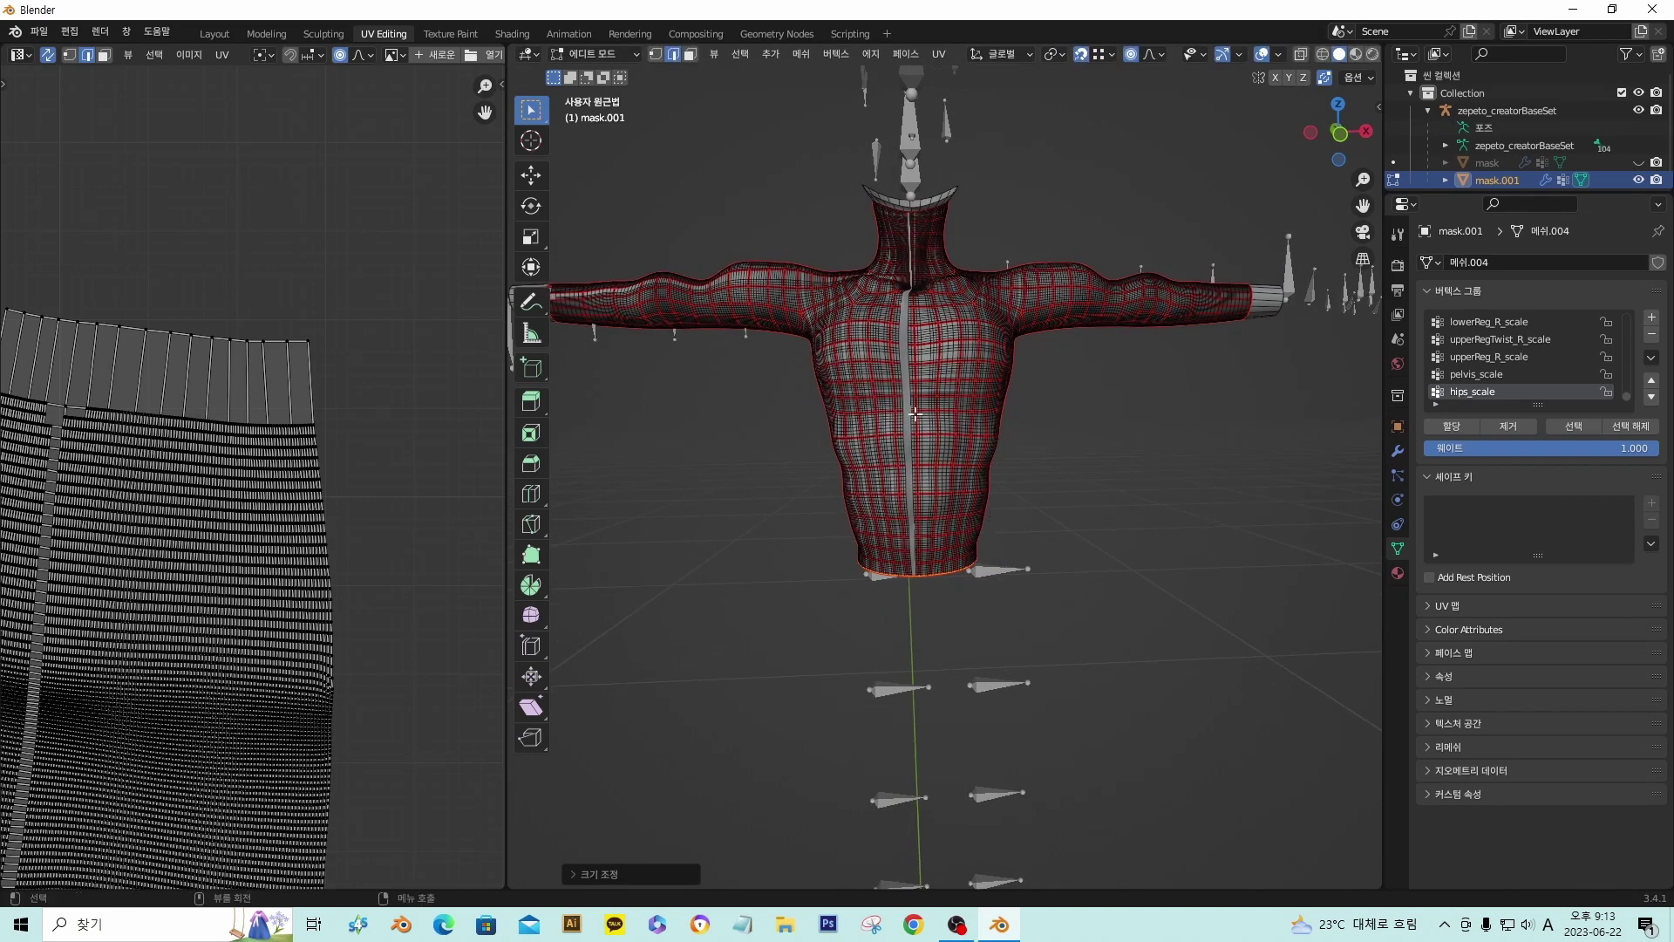
- Examine the torso's silhouette and bottom hem from several angles and distances
middle_drag(889, 366, 887, 333)
scroll(909, 436, up, 2)
middle_drag(909, 436, 984, 471)
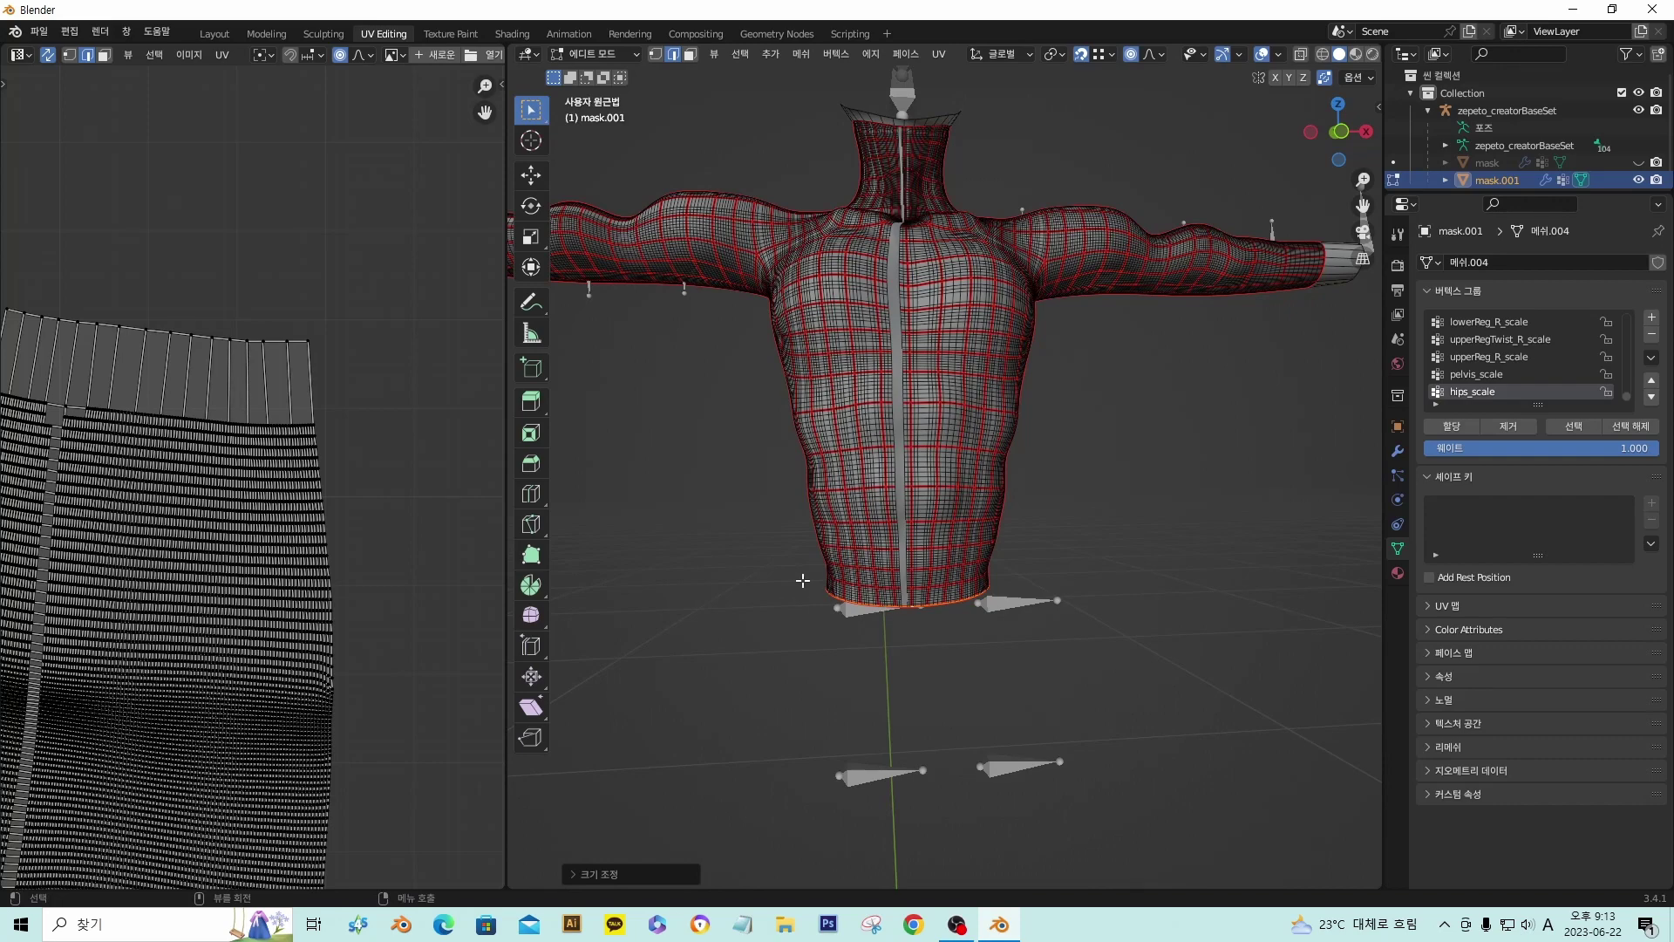
middle_drag(829, 559, 859, 584)
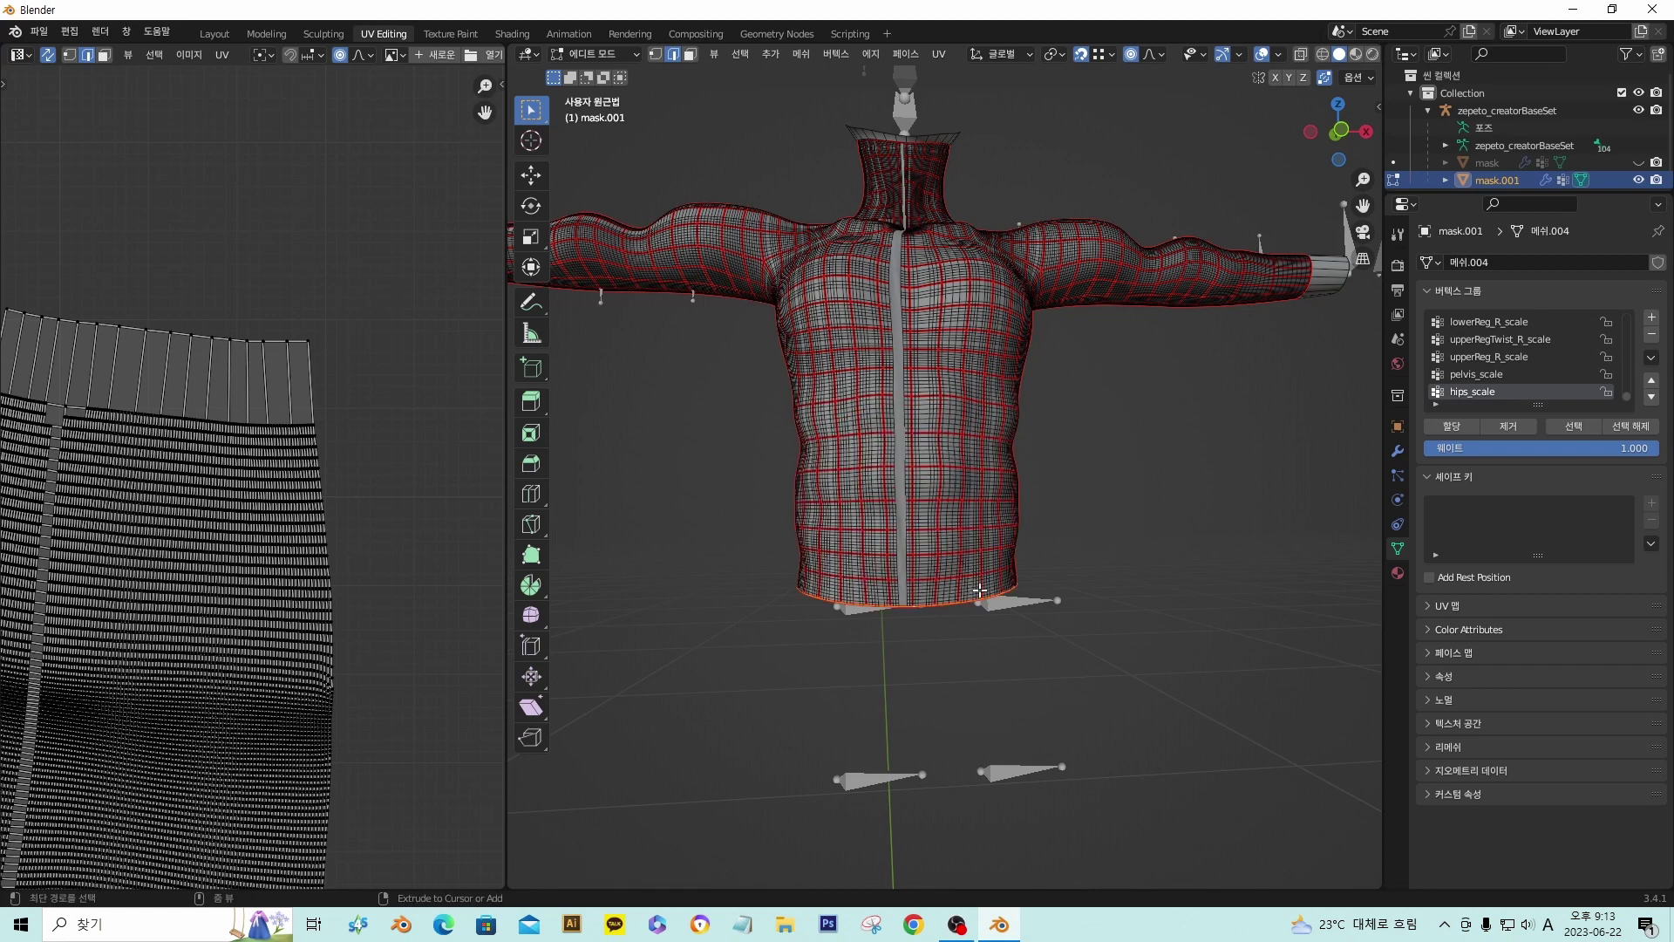
middle_drag(1016, 589, 1037, 617)
scroll(1037, 617, down, 4)
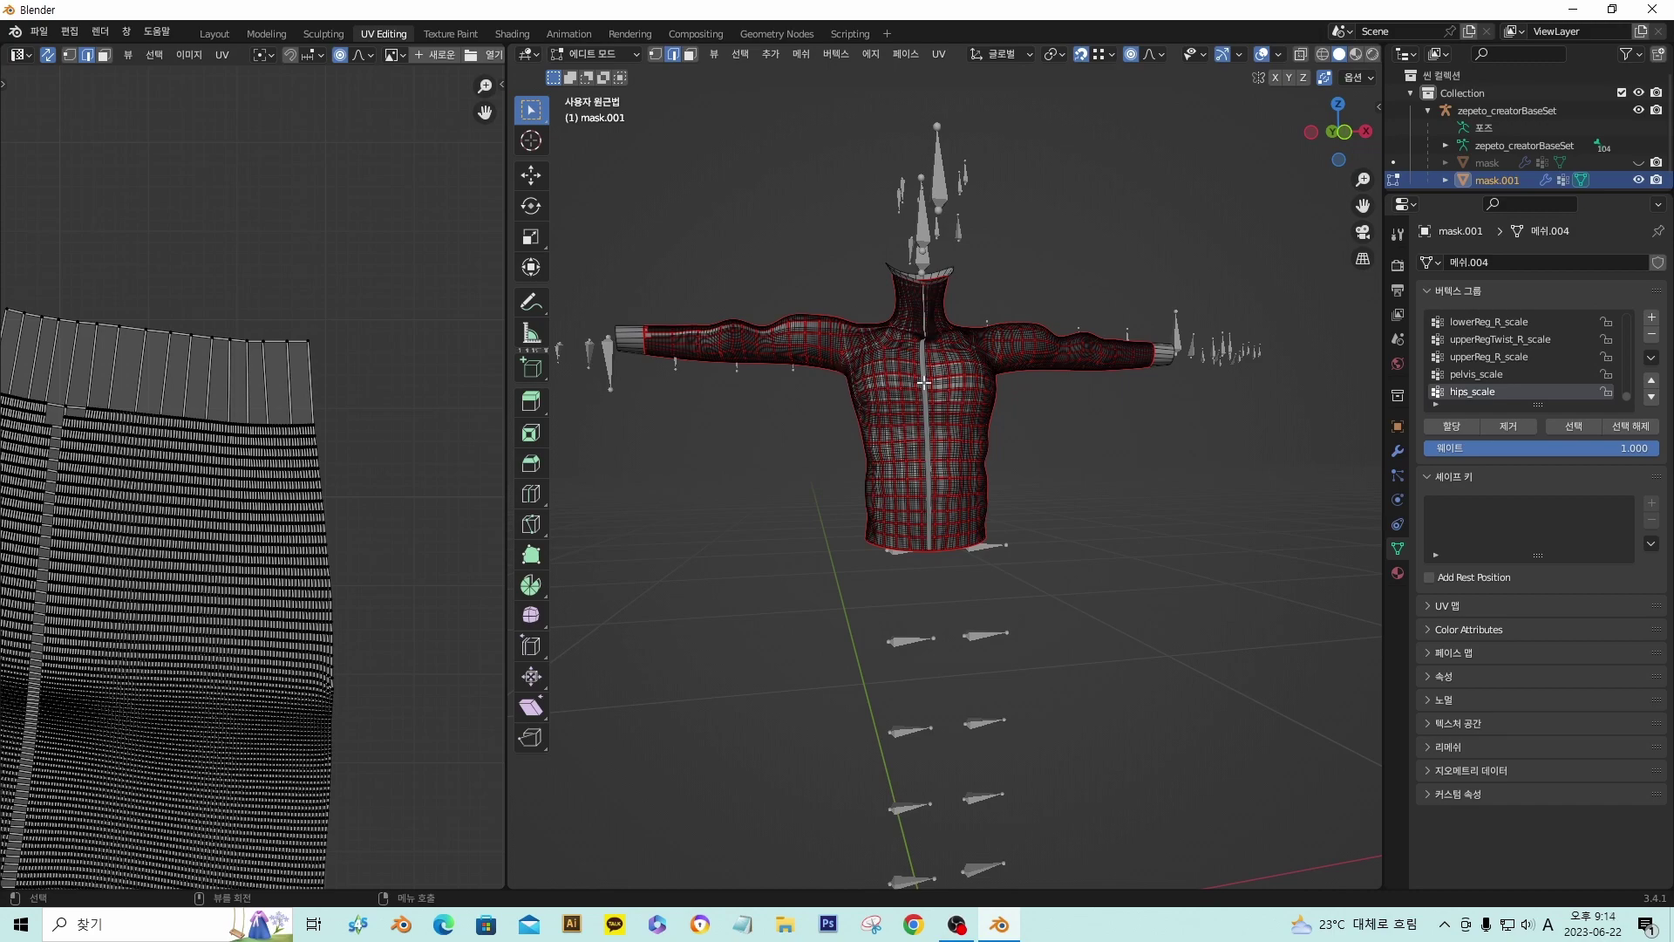
scroll(895, 447, up, 5)
middle_drag(944, 424, 881, 387)
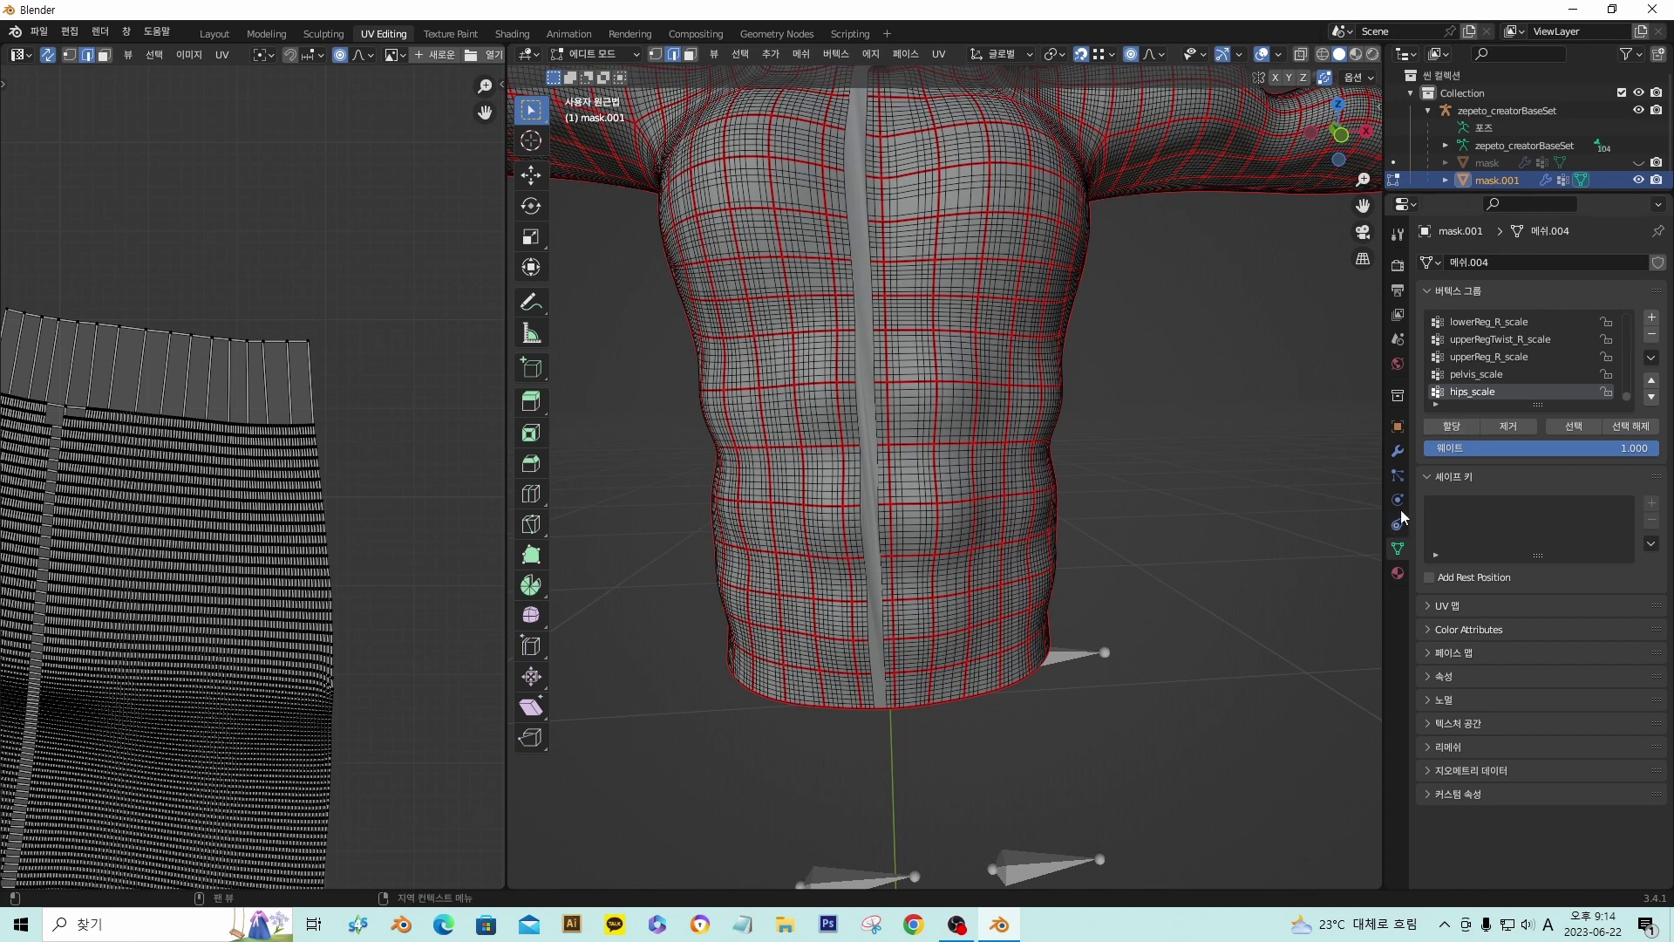
- Switch to the Layout workspace and view the mask.001 body in Object Mode with its modifier properties shown
click(1398, 451)
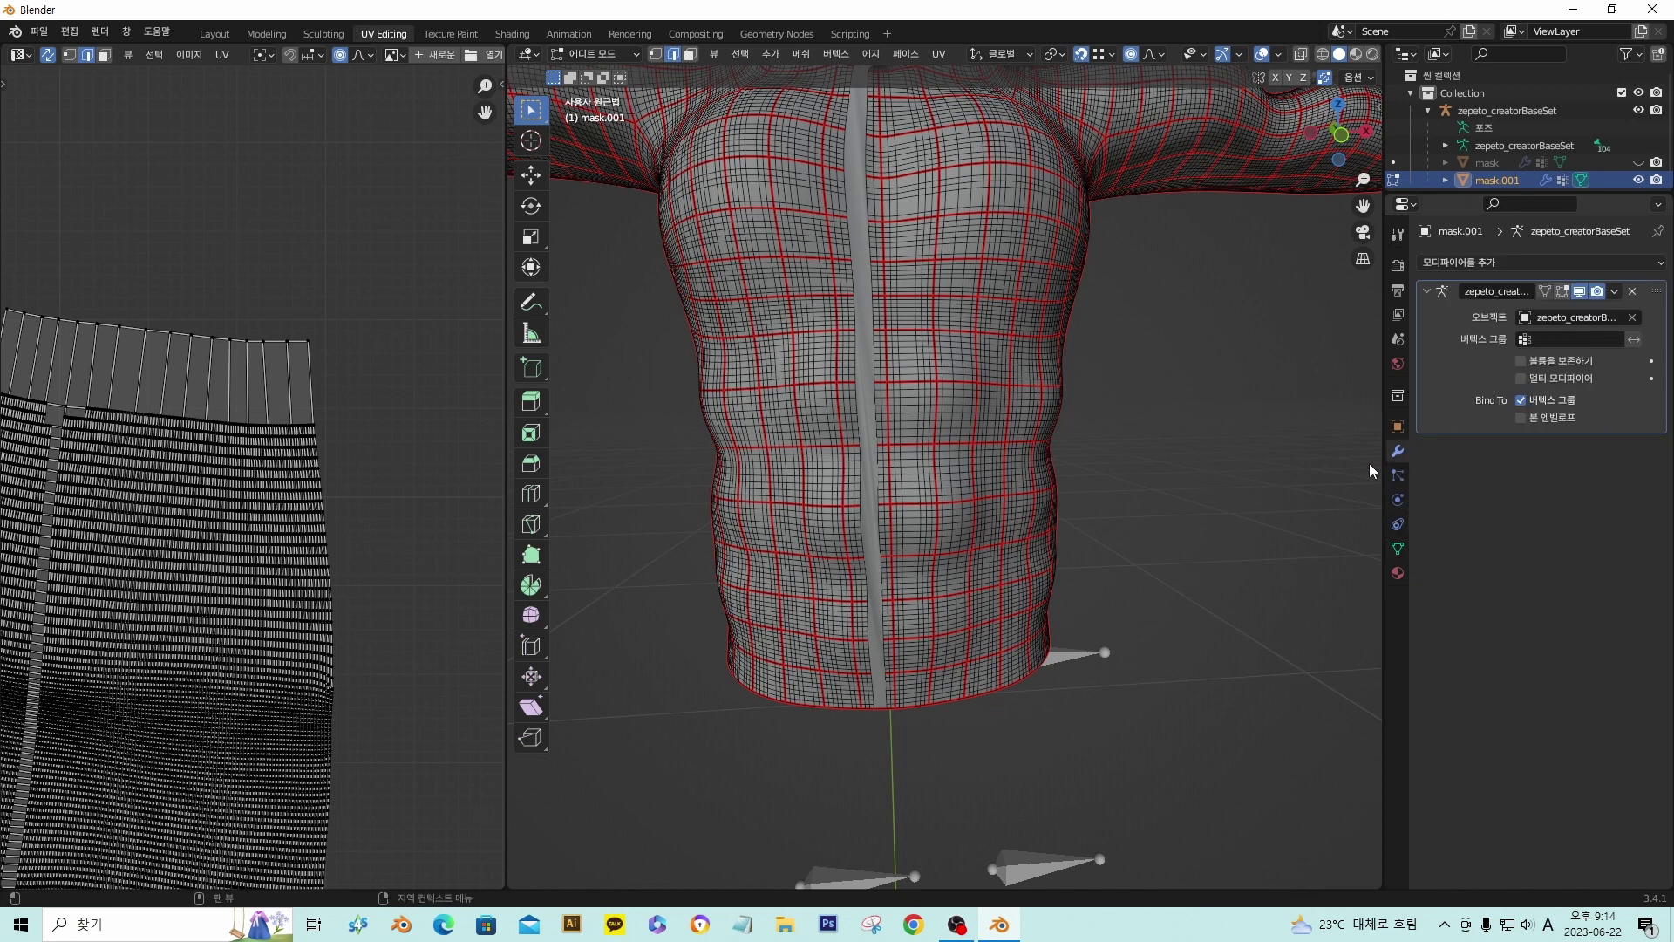
click(227, 38)
scroll(951, 438, down, 3)
shift+middle_drag(951, 437, 596, 408)
scroll(828, 421, down, 3)
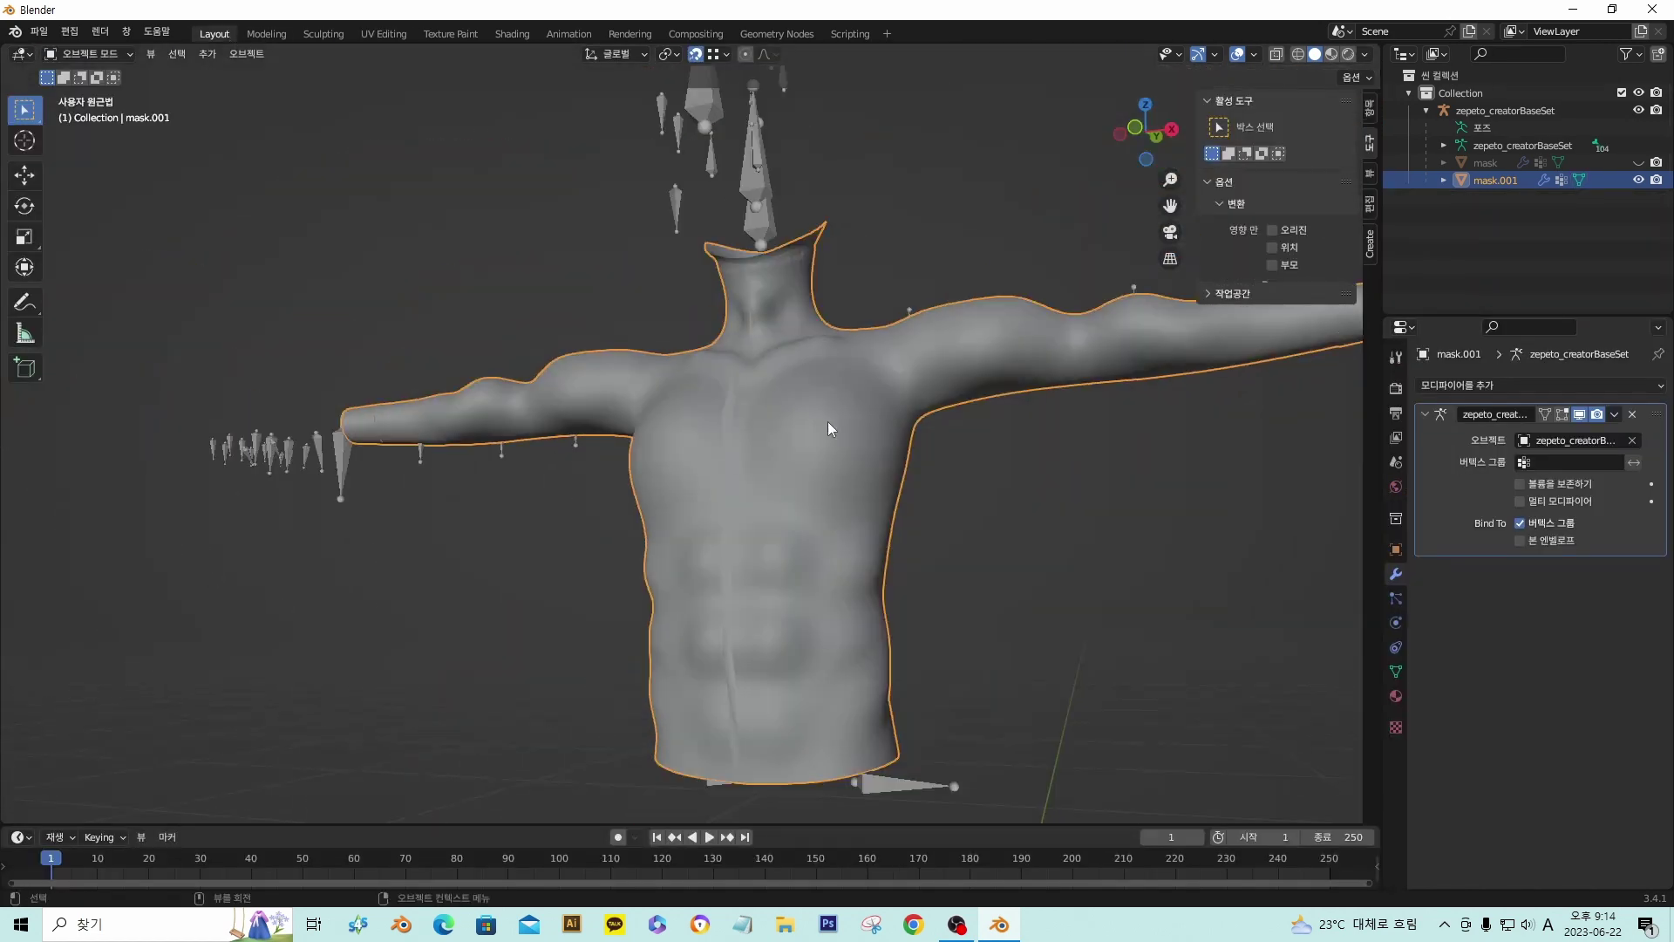
middle_drag(828, 421, 872, 429)
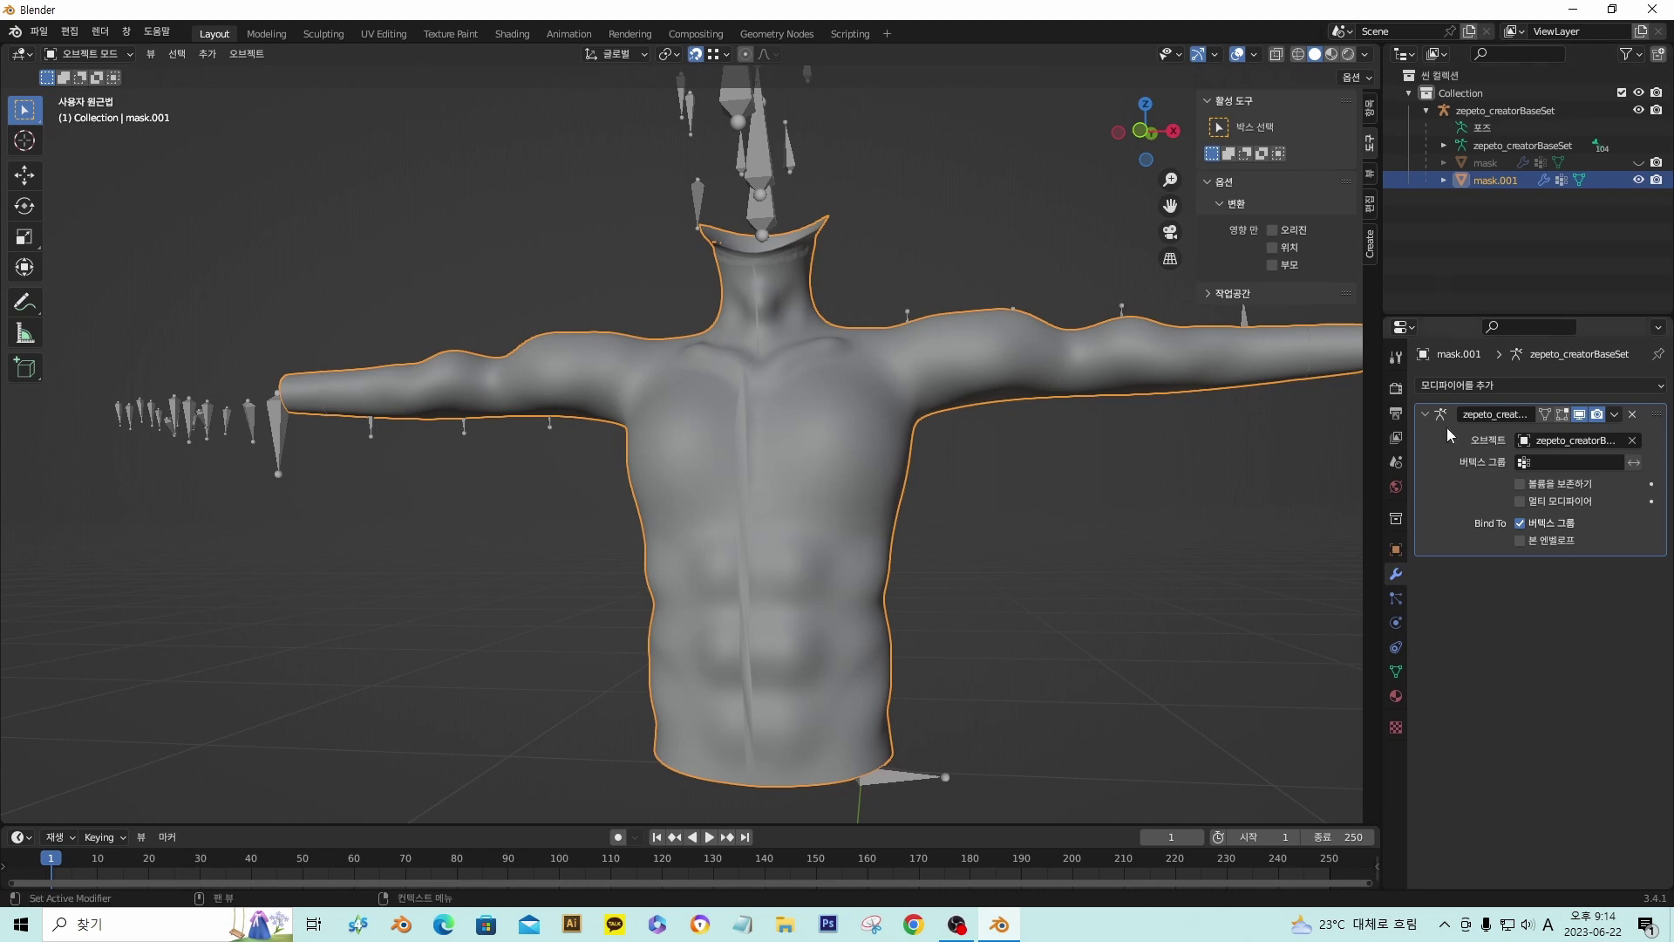
- Replace the lambert2 material of mask.001 with a new material named skin
click(1396, 698)
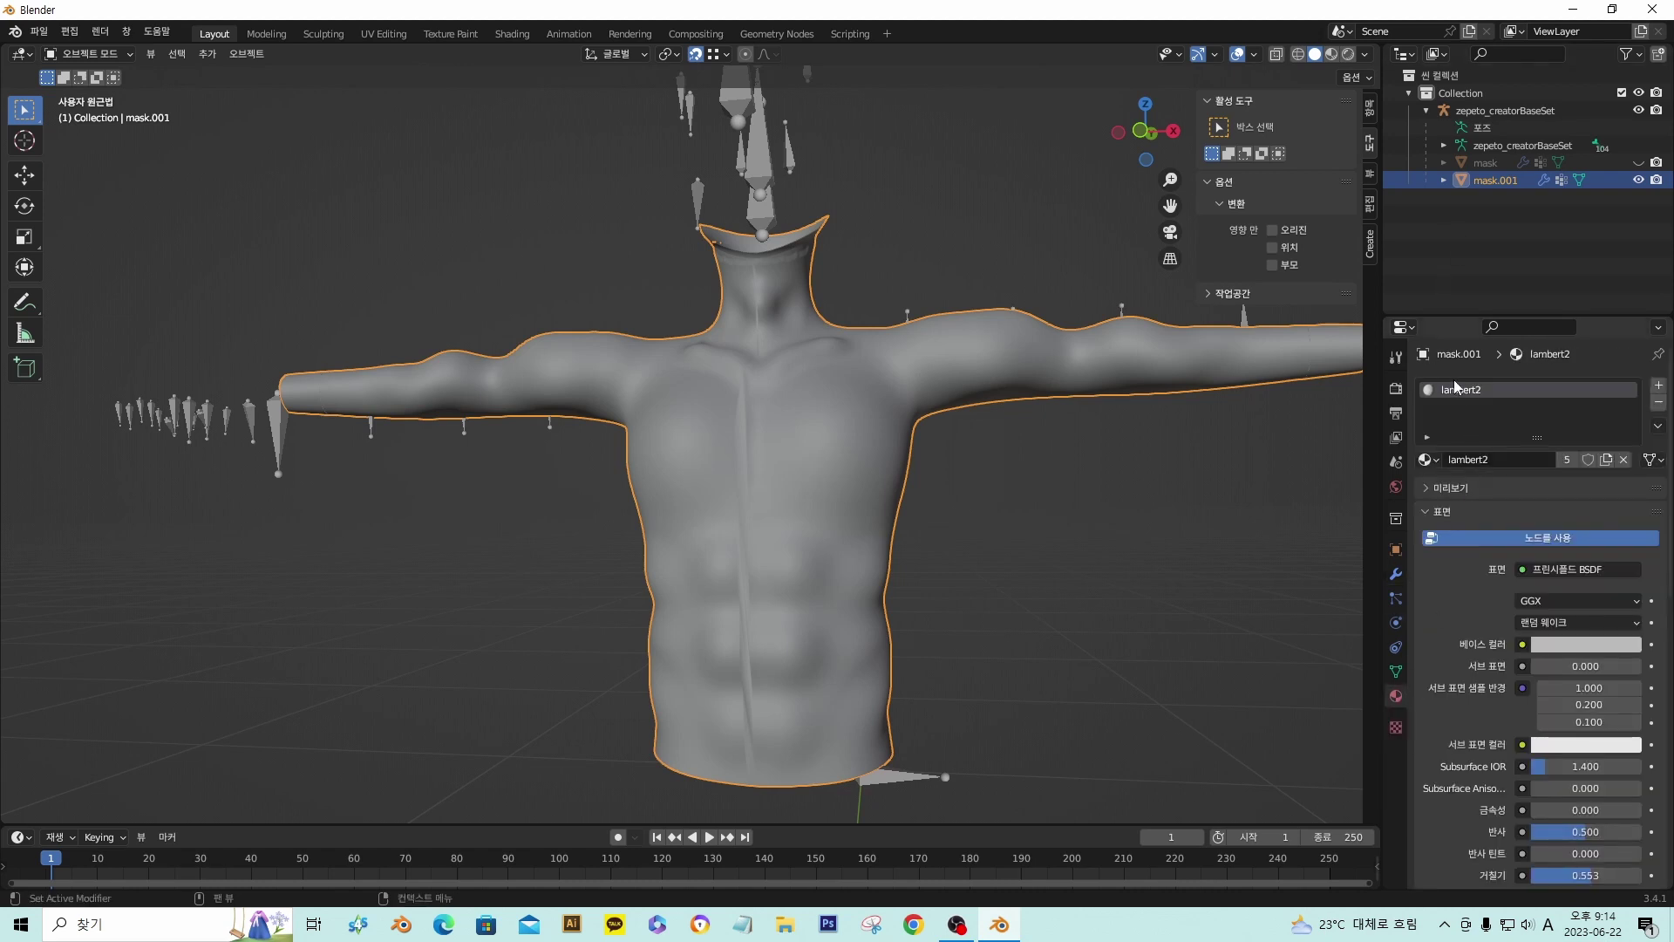
click(1659, 402)
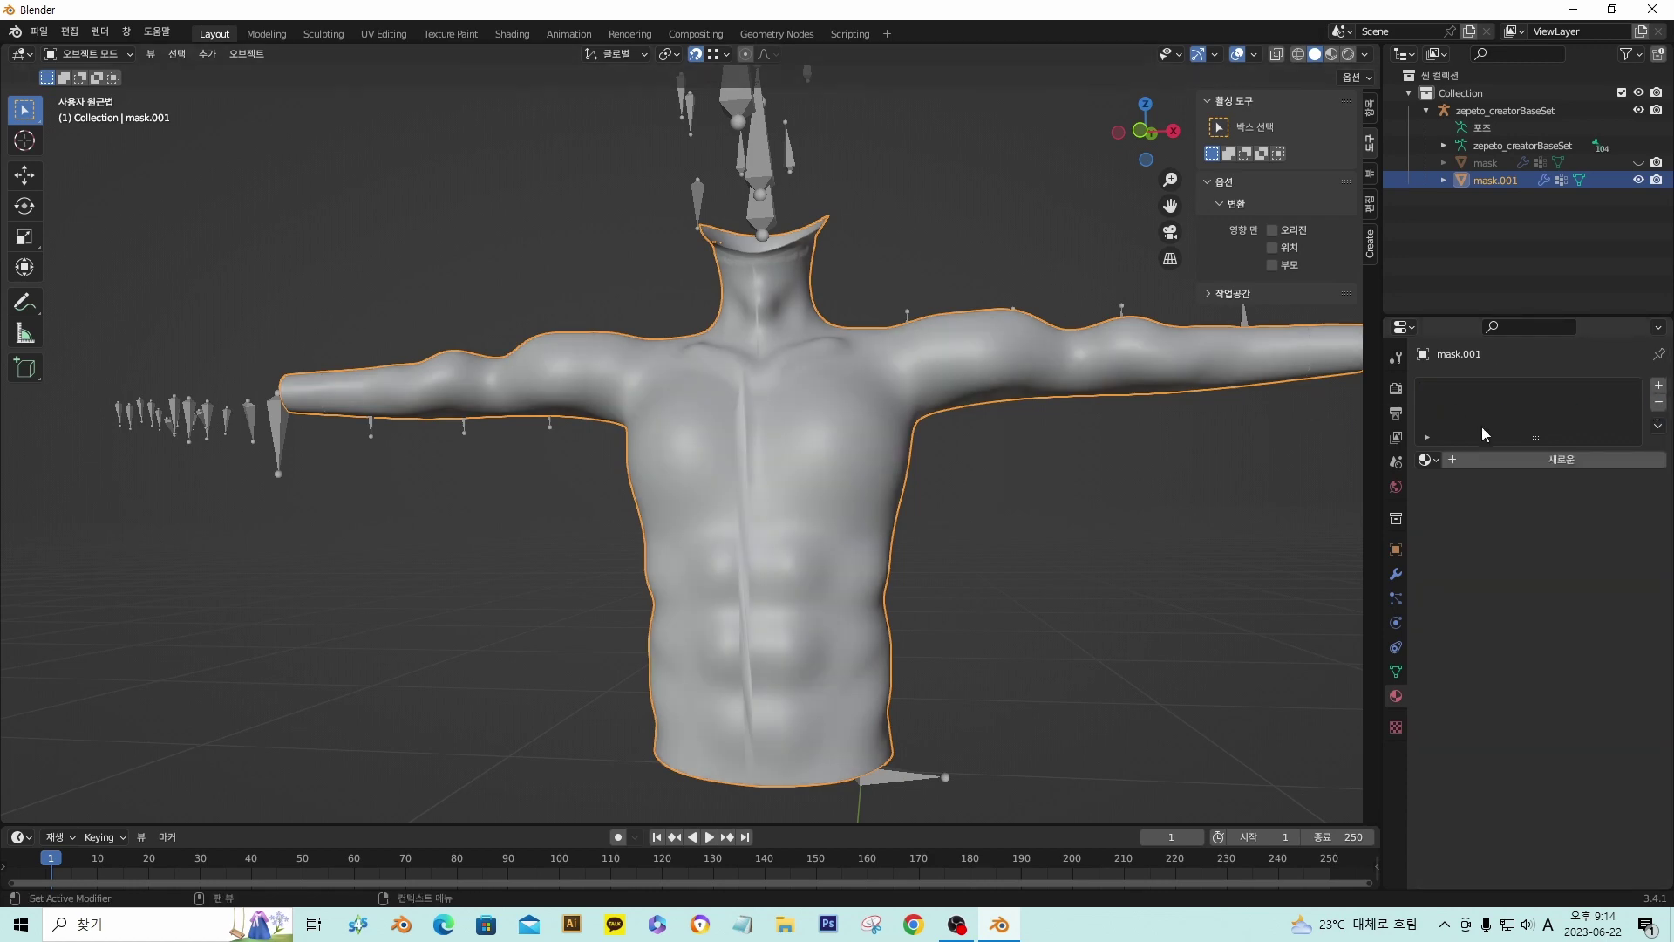
click(1500, 464)
double_click(1488, 464)
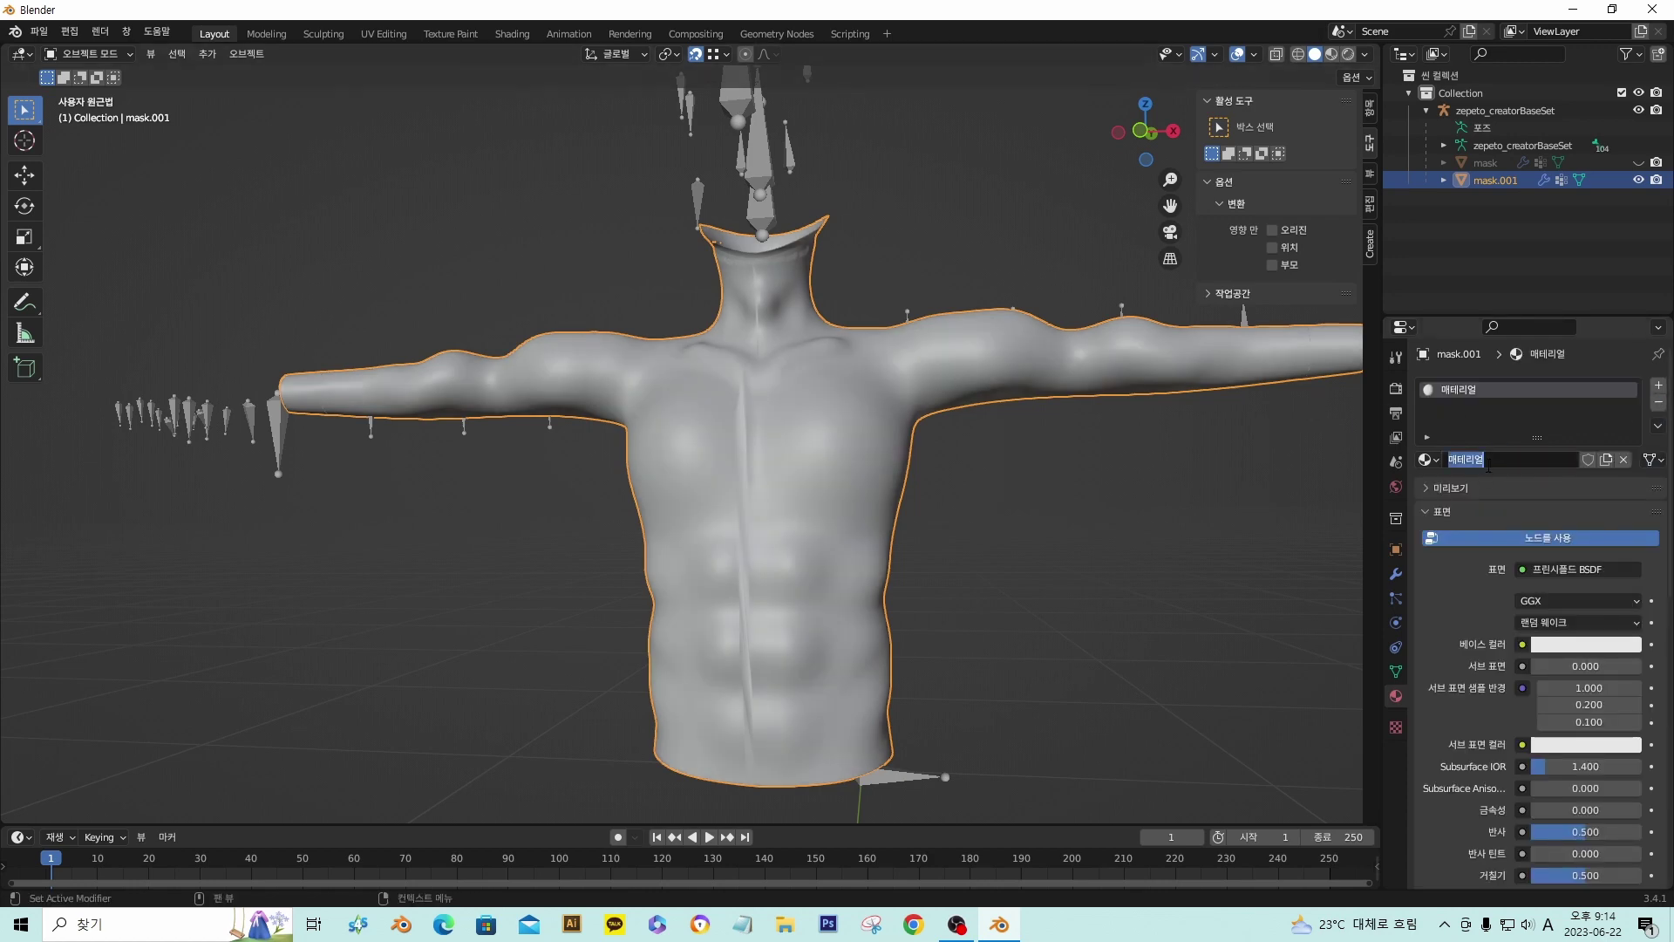
text(skin)
key(Return)
- Duplicate the entire mask.001 mesh in Edit Mode, place the copy diagonally below the original, and hide the copy
middle_drag(739, 363, 825, 412)
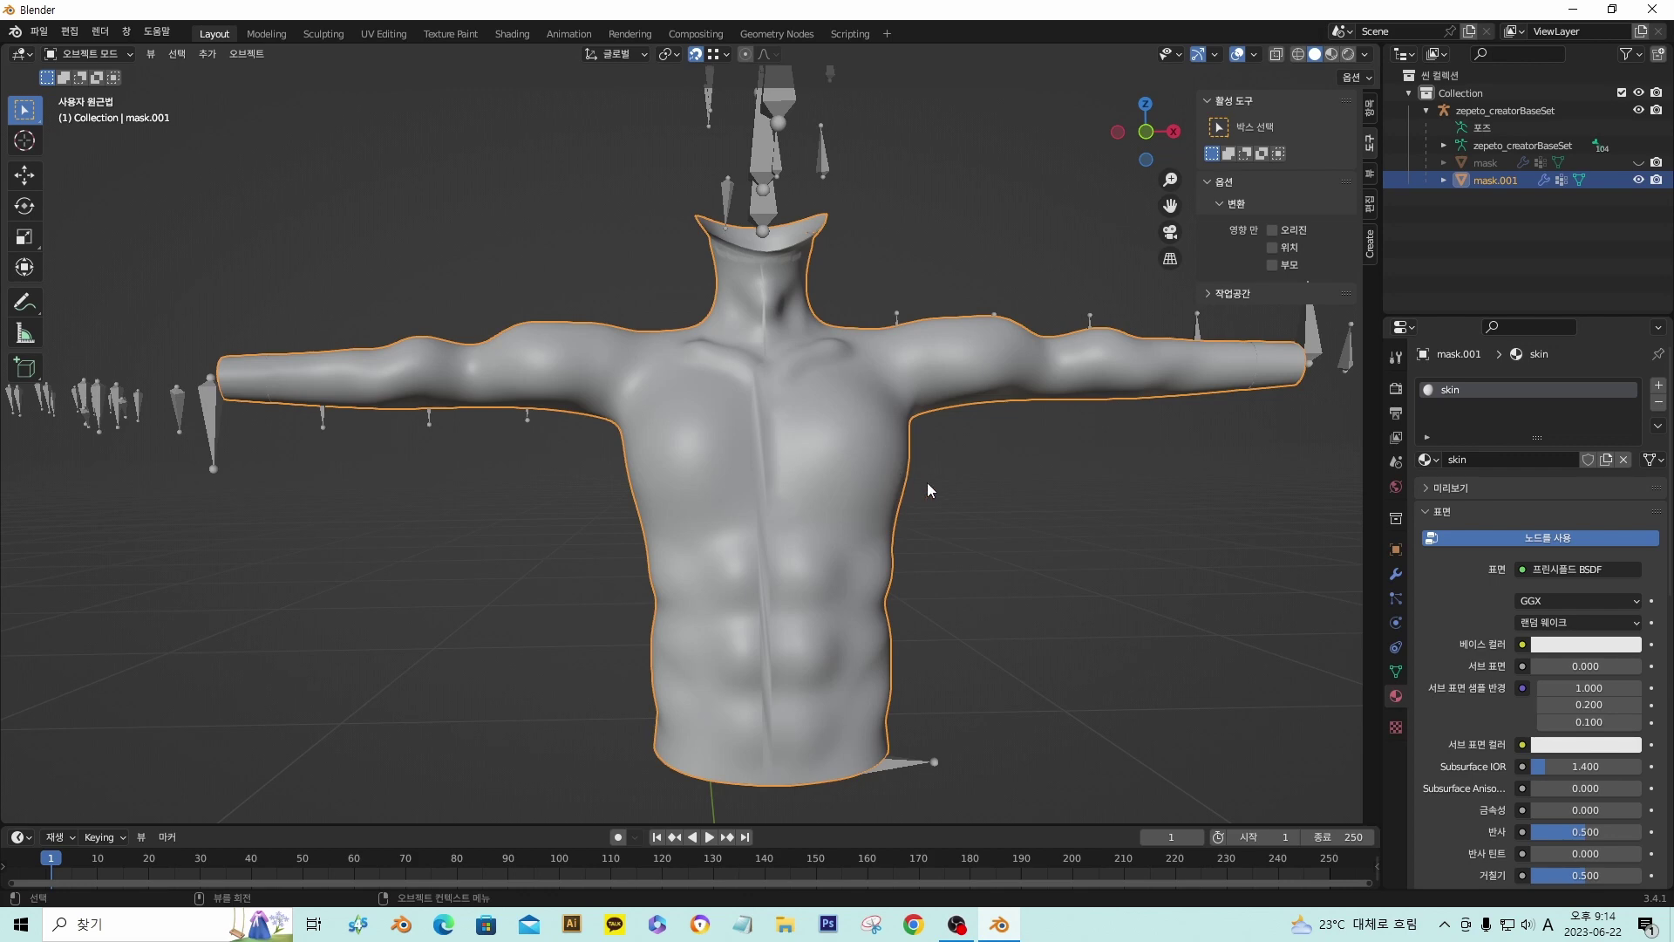
scroll(887, 428, up, 3)
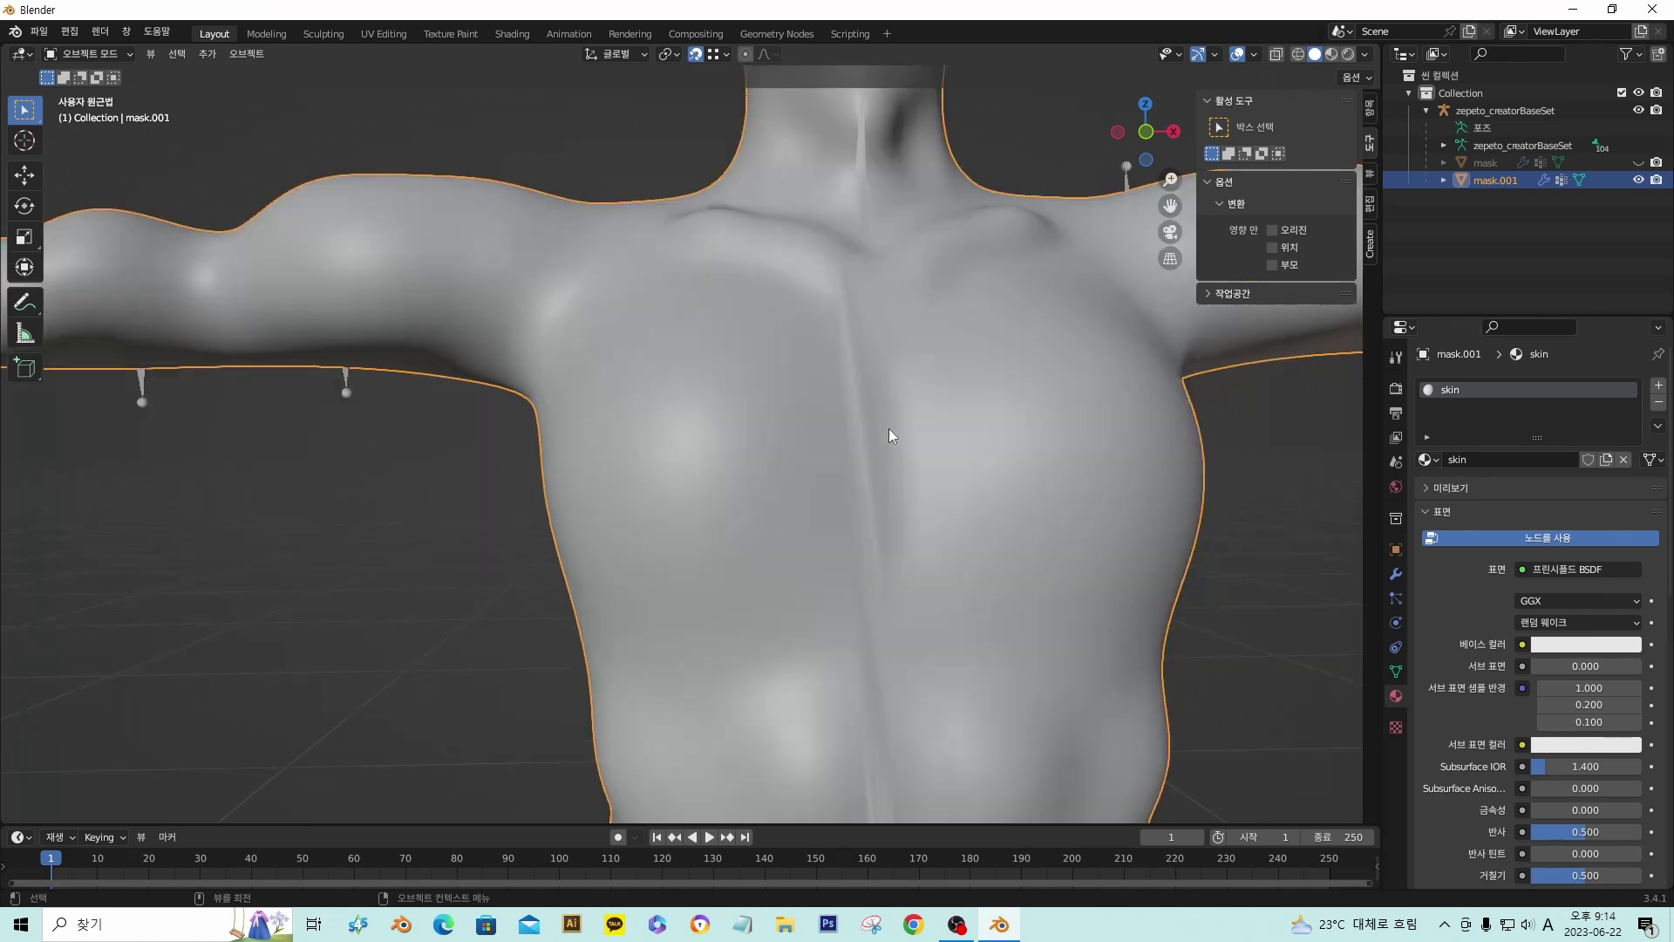
scroll(888, 427, down, 5)
middle_drag(891, 427, 776, 423)
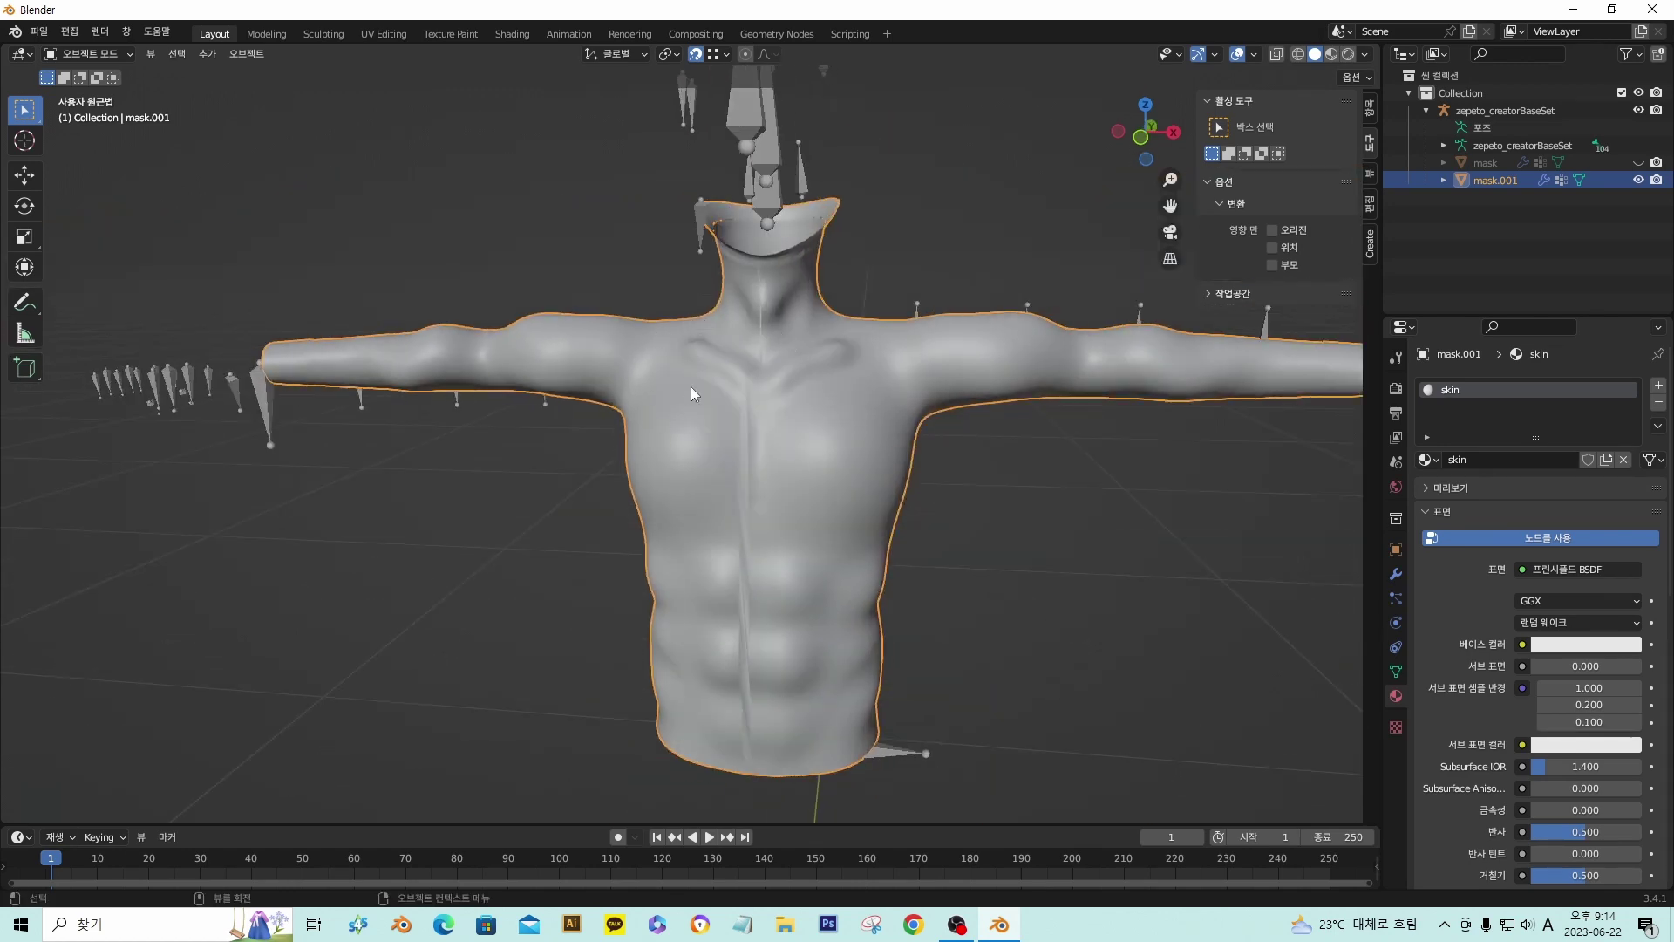
middle_drag(691, 386, 891, 421)
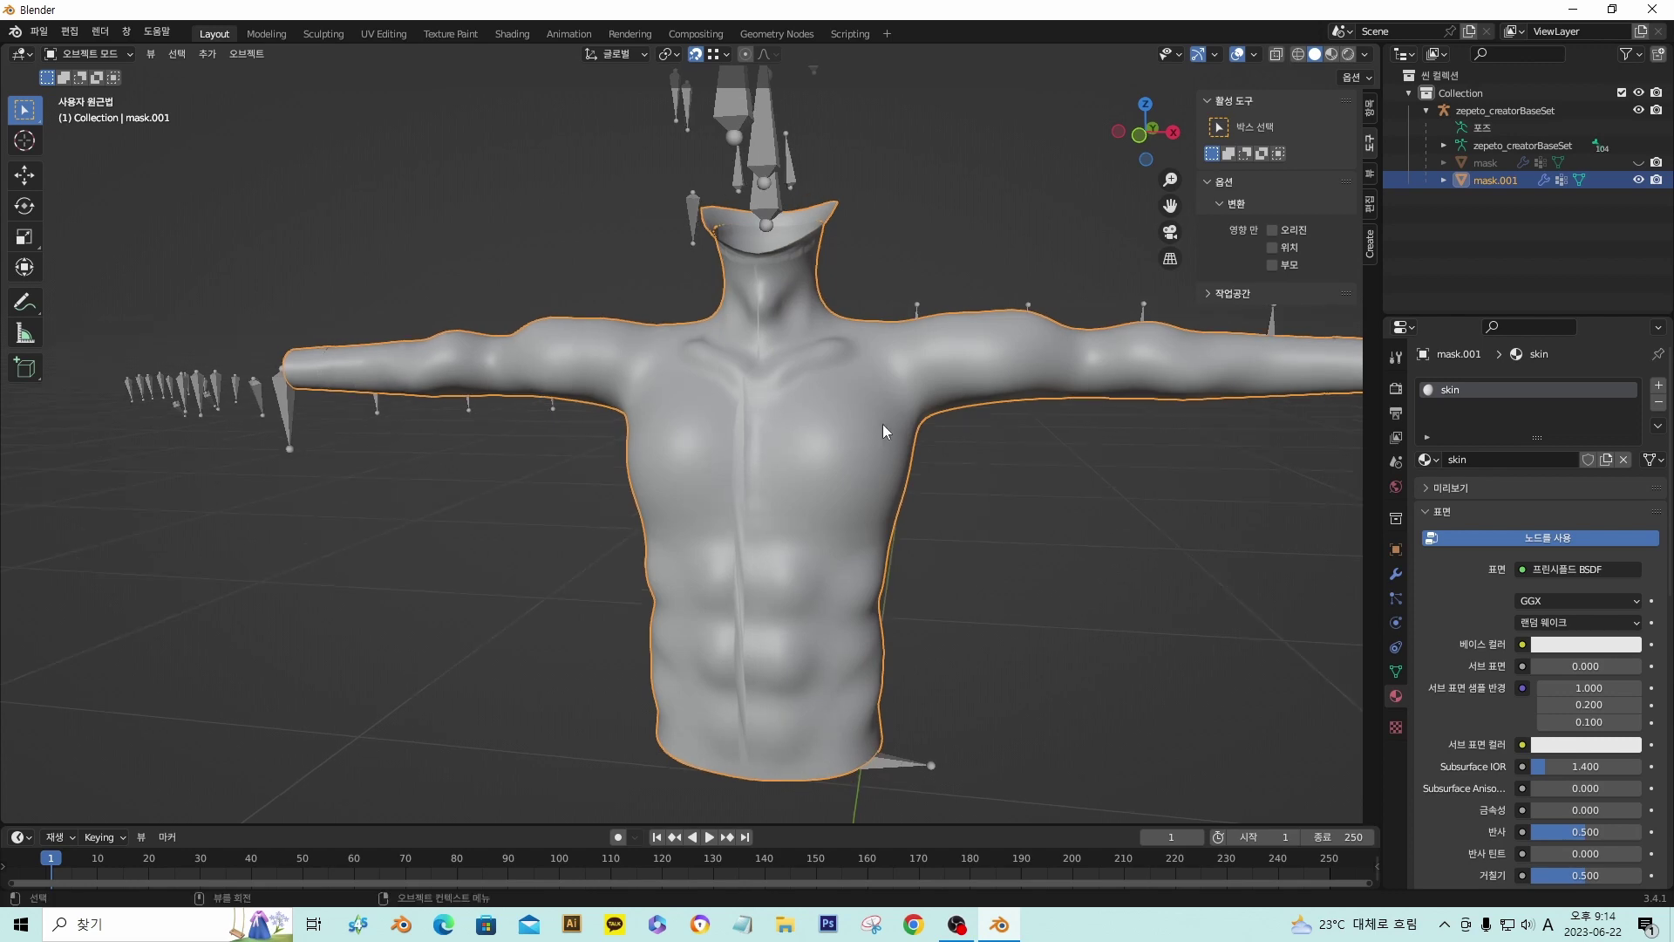
key(Tab)
key(a)
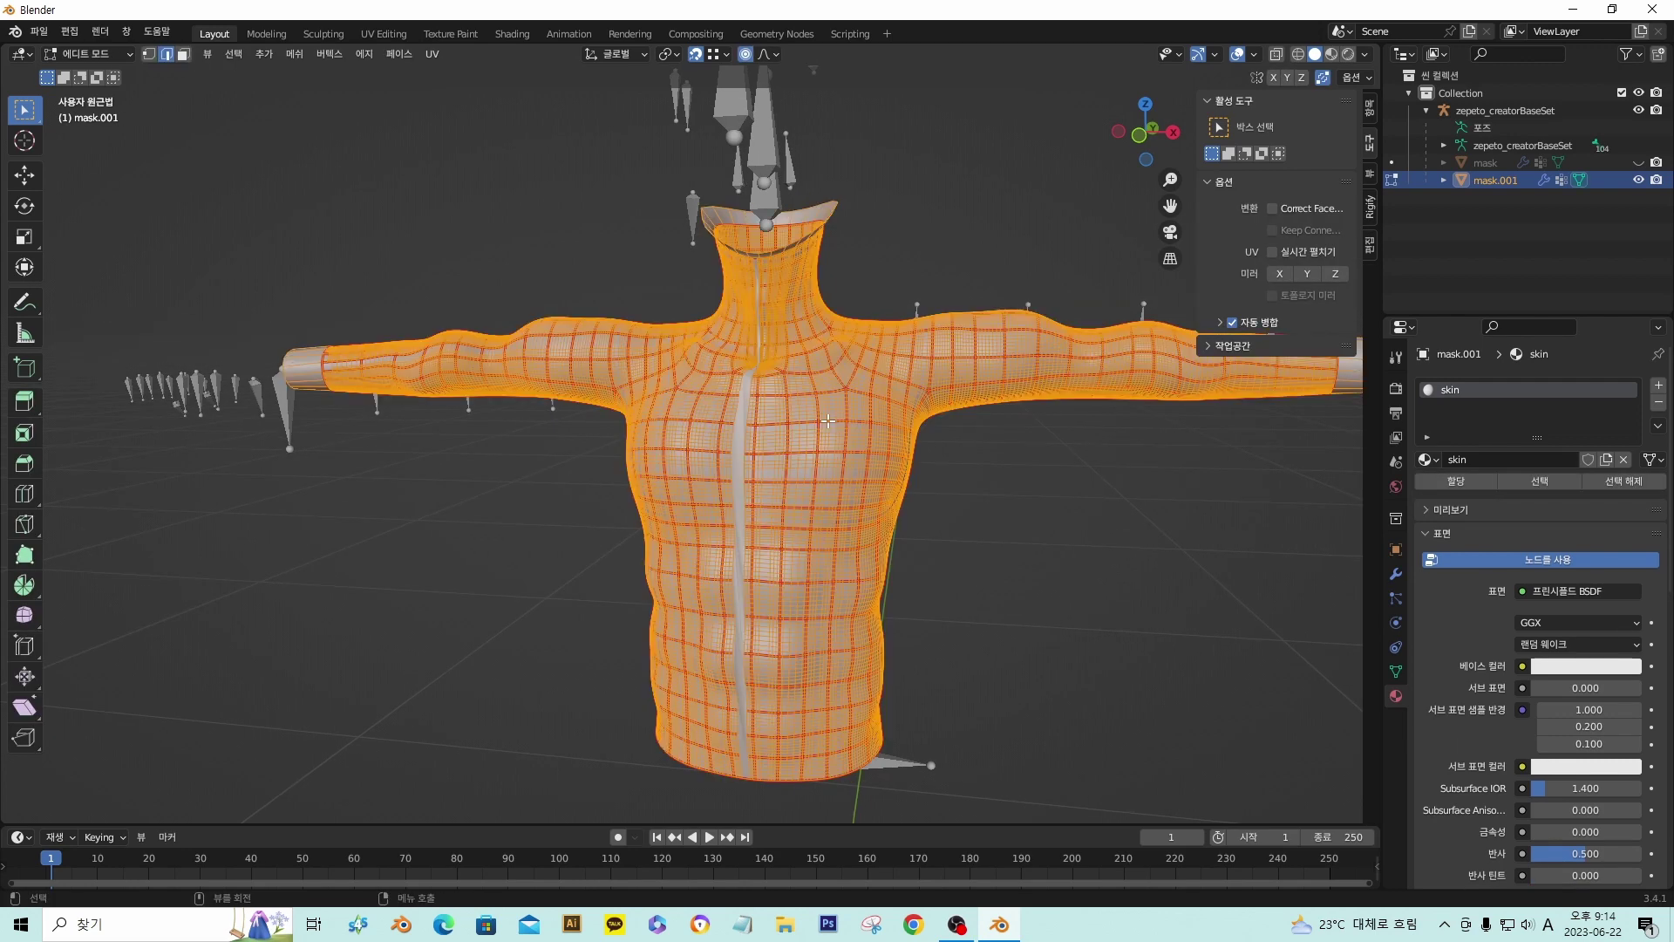
key(shift+d)
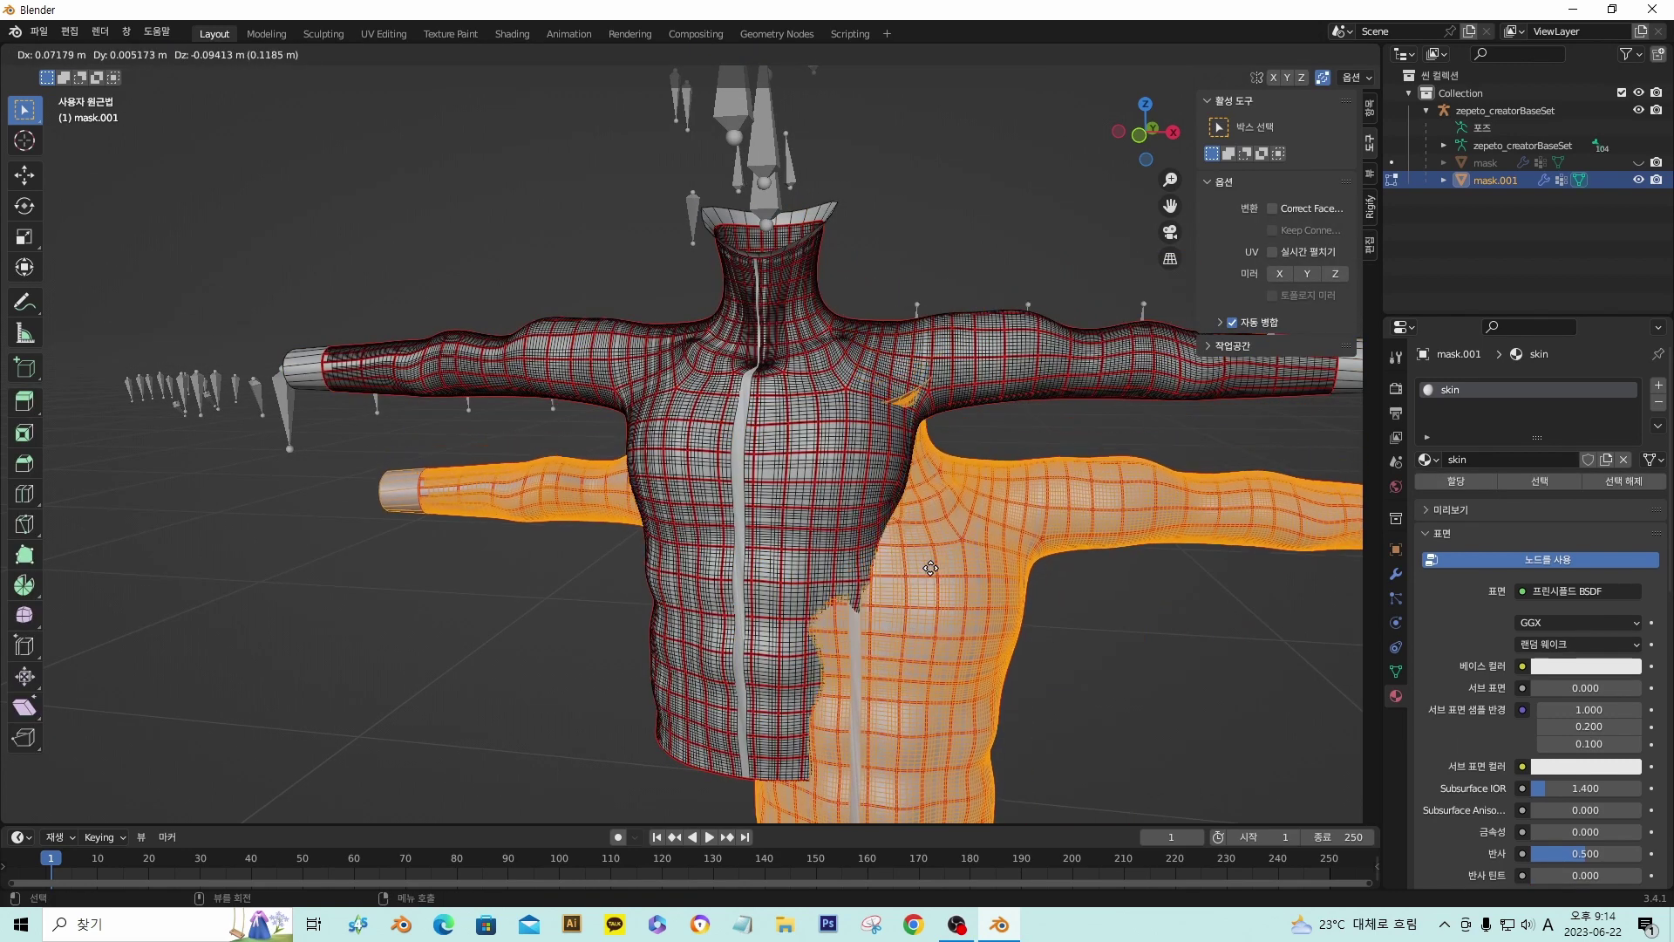
click(931, 568)
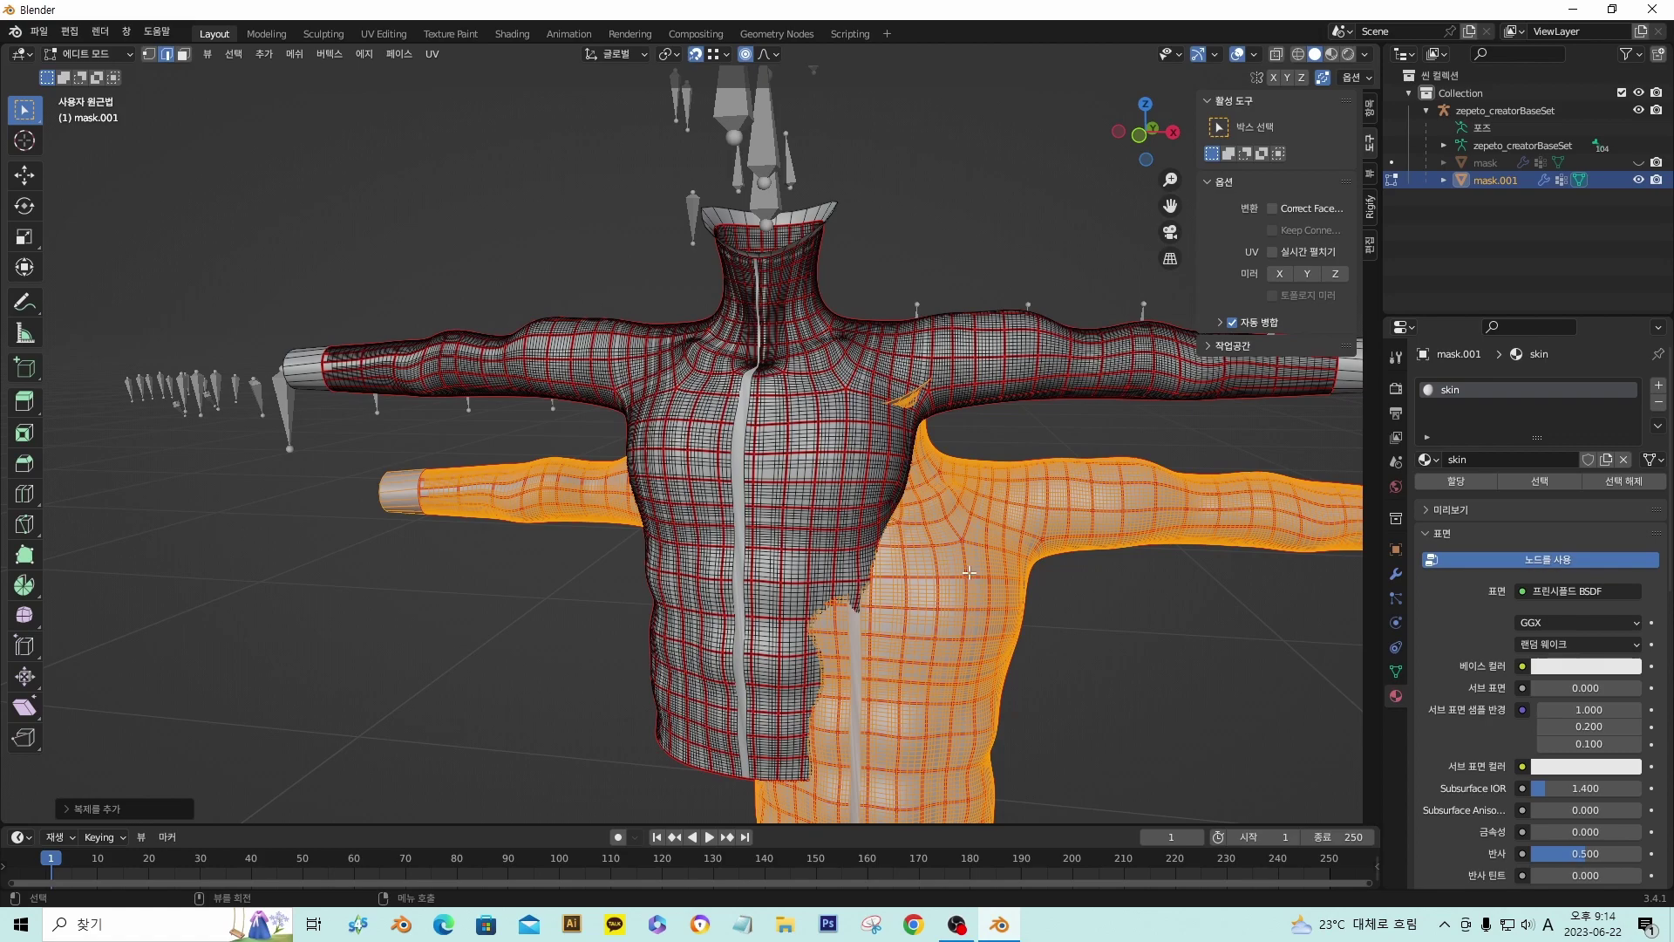
key(h)
- Examine the neck, shoulders, chest and torso topology of the body mesh from several angles
scroll(1047, 388, up, 6)
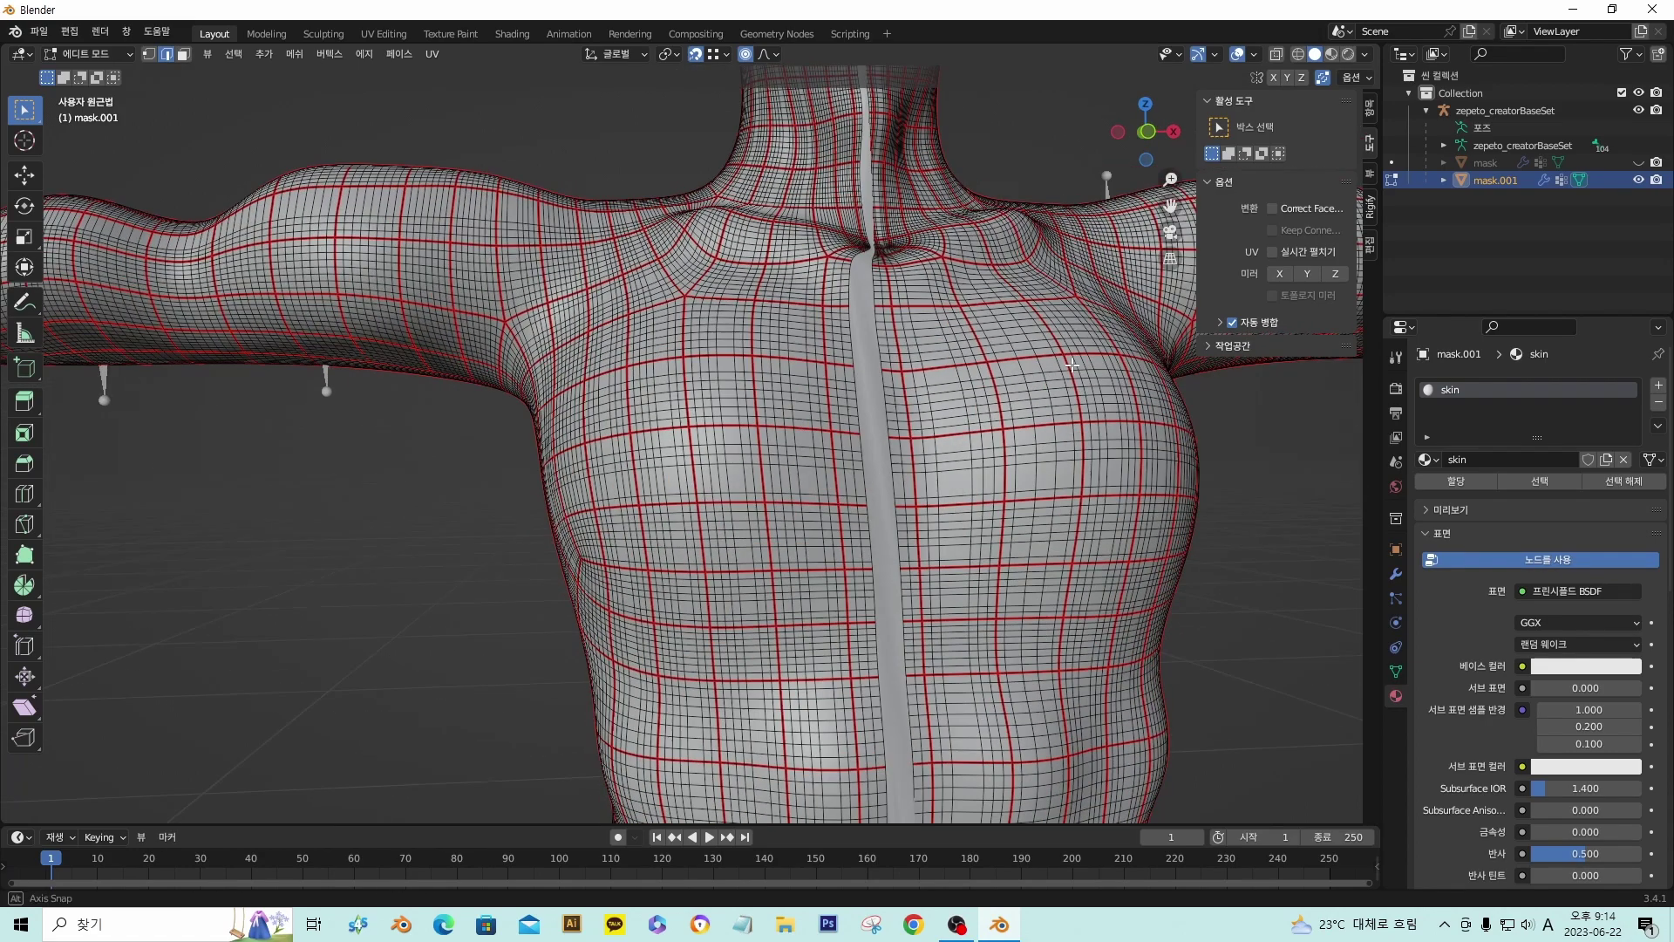
scroll(1071, 383, down, 5)
middle_drag(1067, 460, 1012, 436)
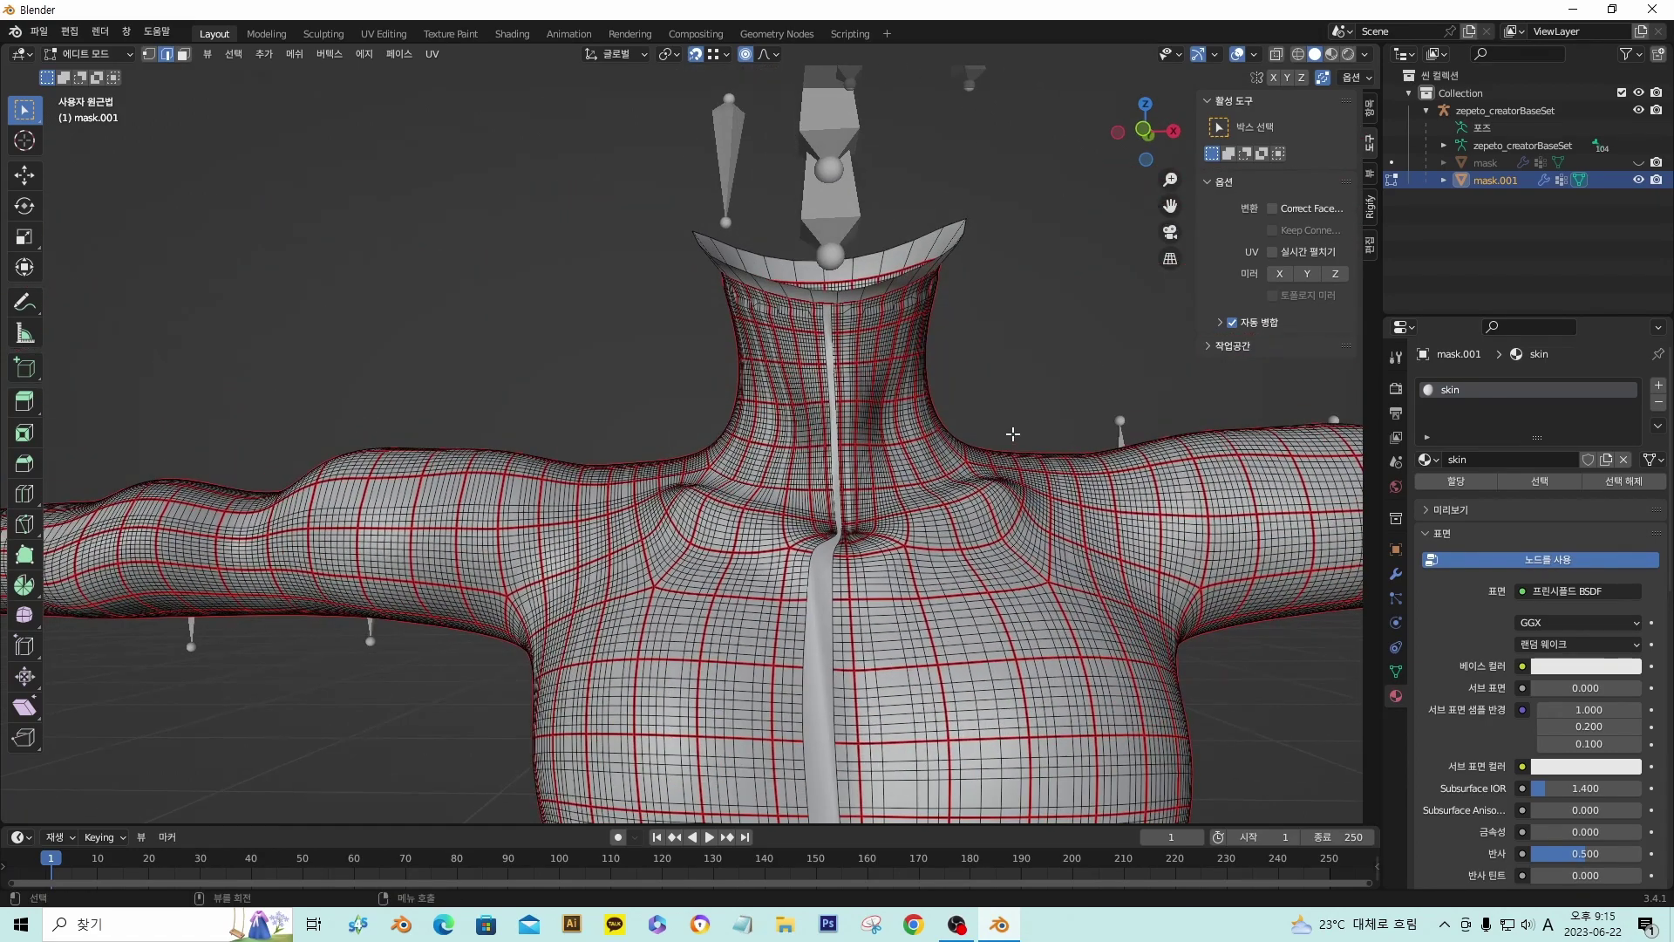
scroll(1013, 434, up, 5)
scroll(1013, 433, down, 6)
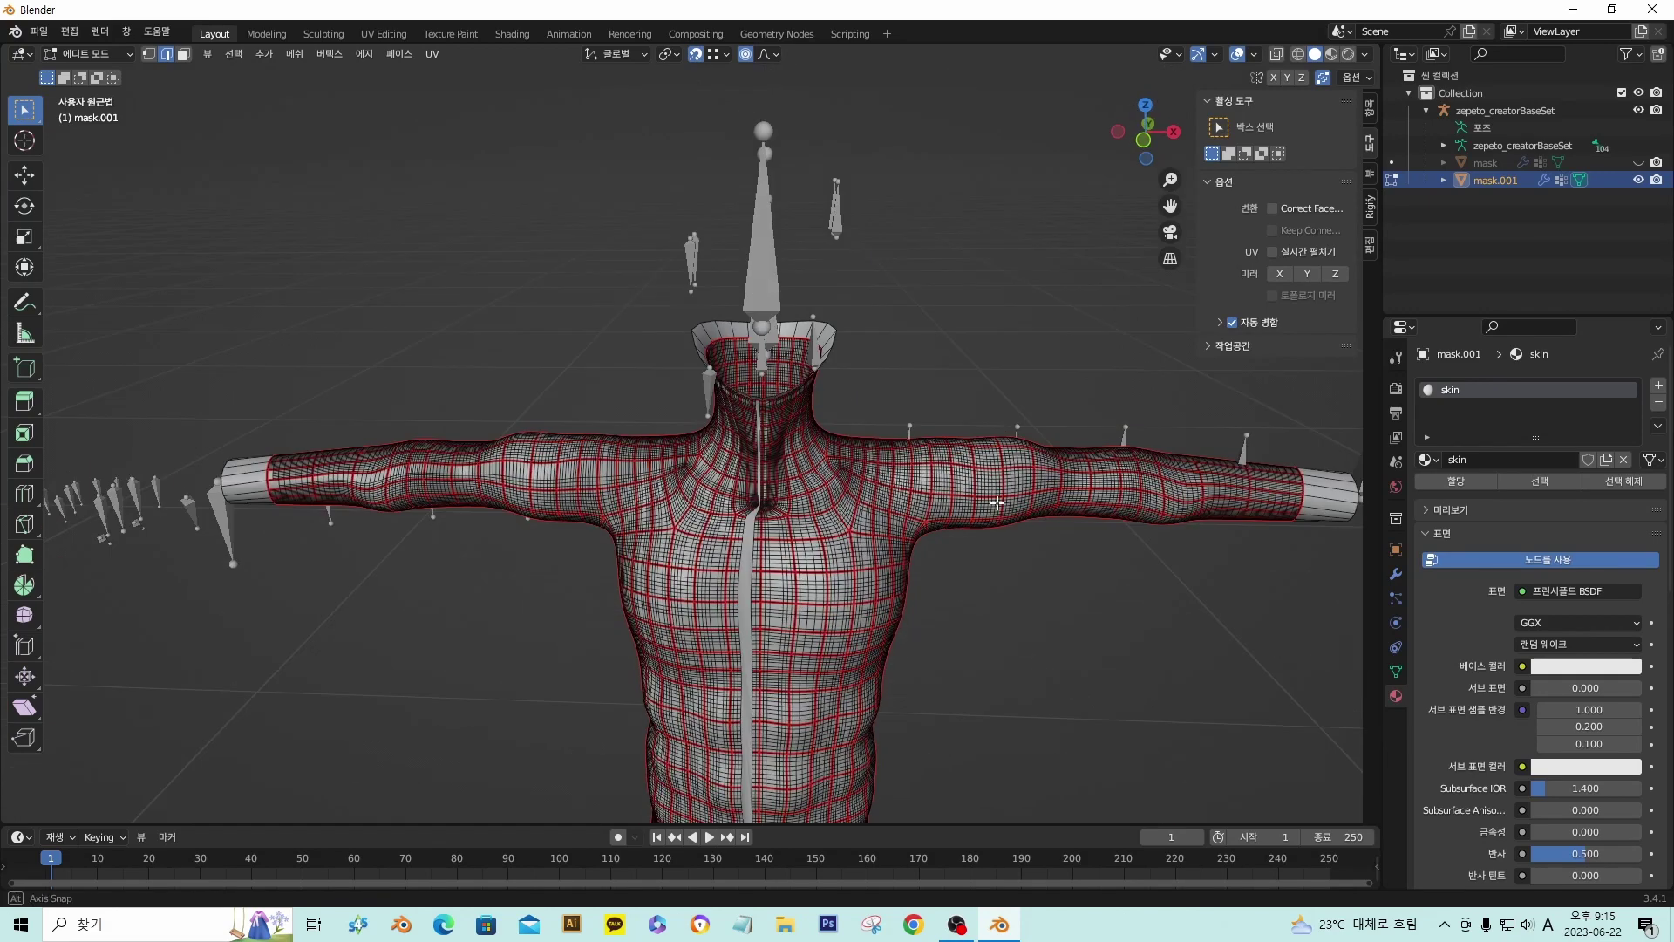
shift+middle_drag(882, 436, 876, 416)
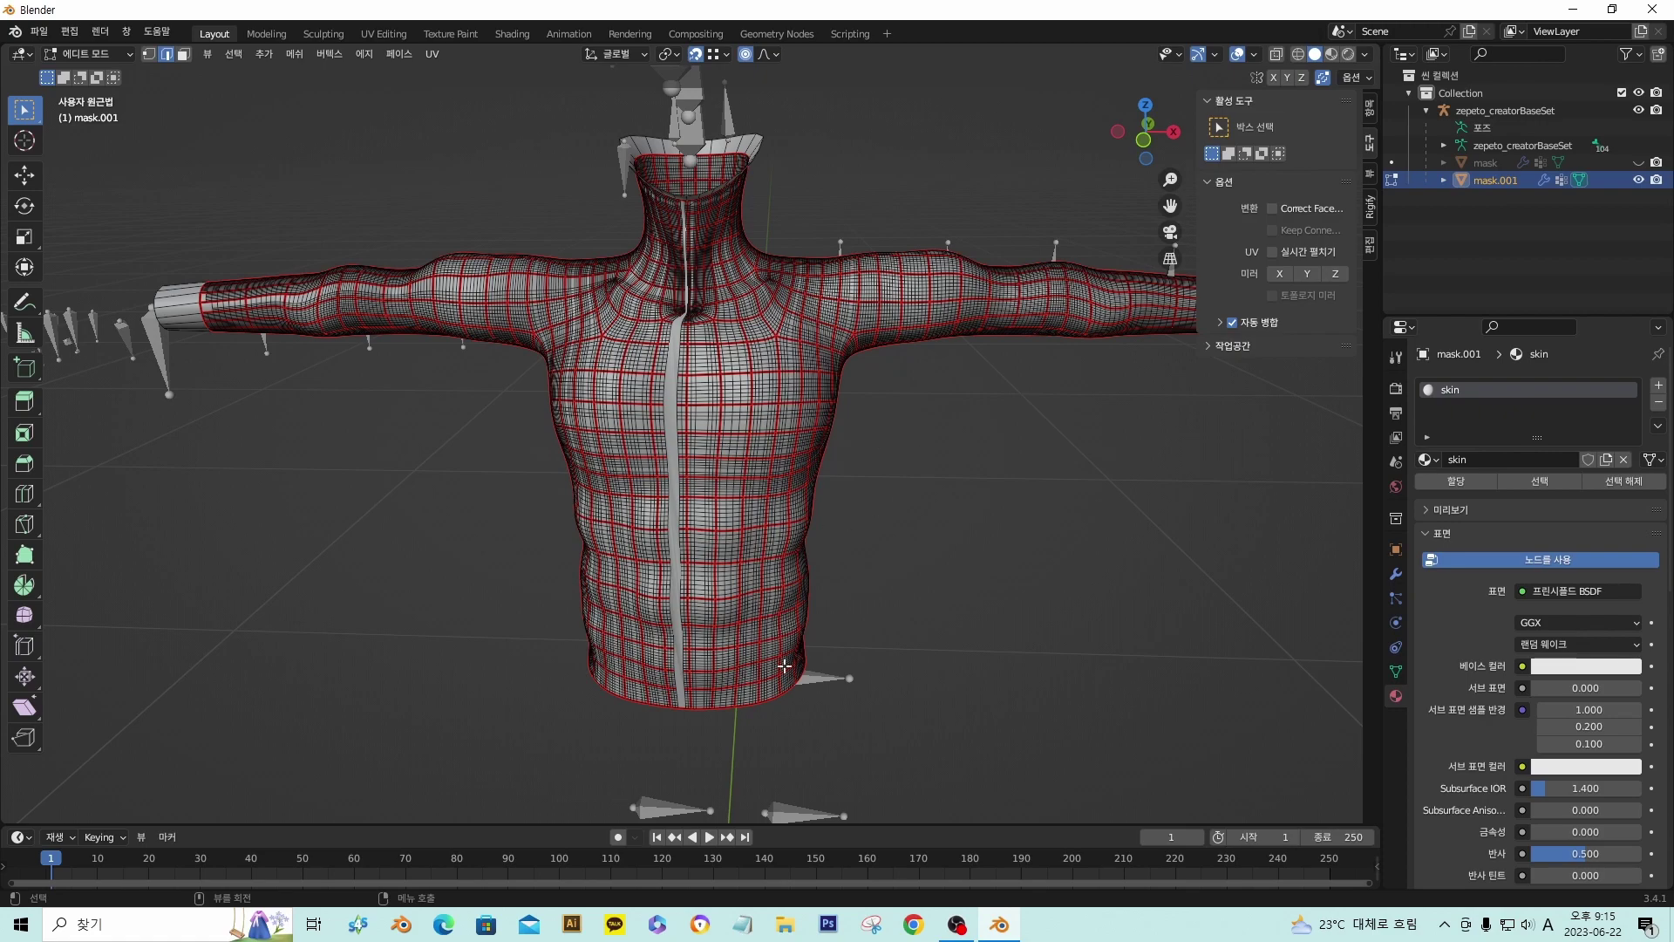
middle_drag(778, 394, 817, 521)
scroll(794, 329, up, 3)
scroll(794, 329, down, 1)
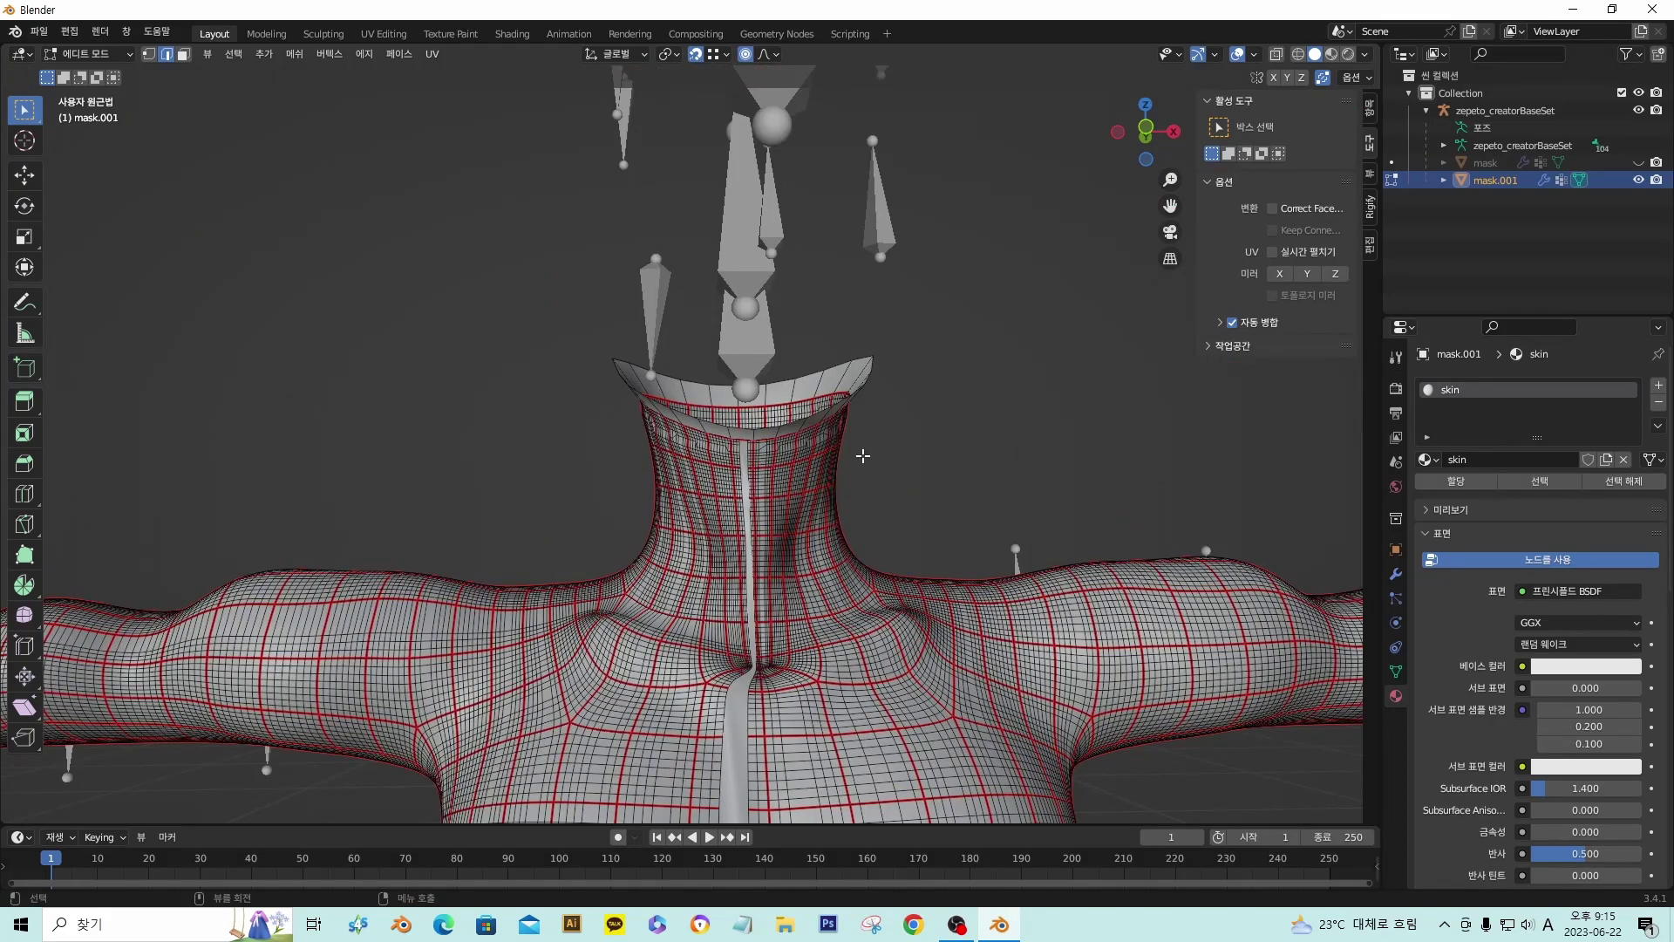
middle_drag(862, 456, 905, 445)
scroll(842, 448, up, 3)
scroll(900, 515, down, 3)
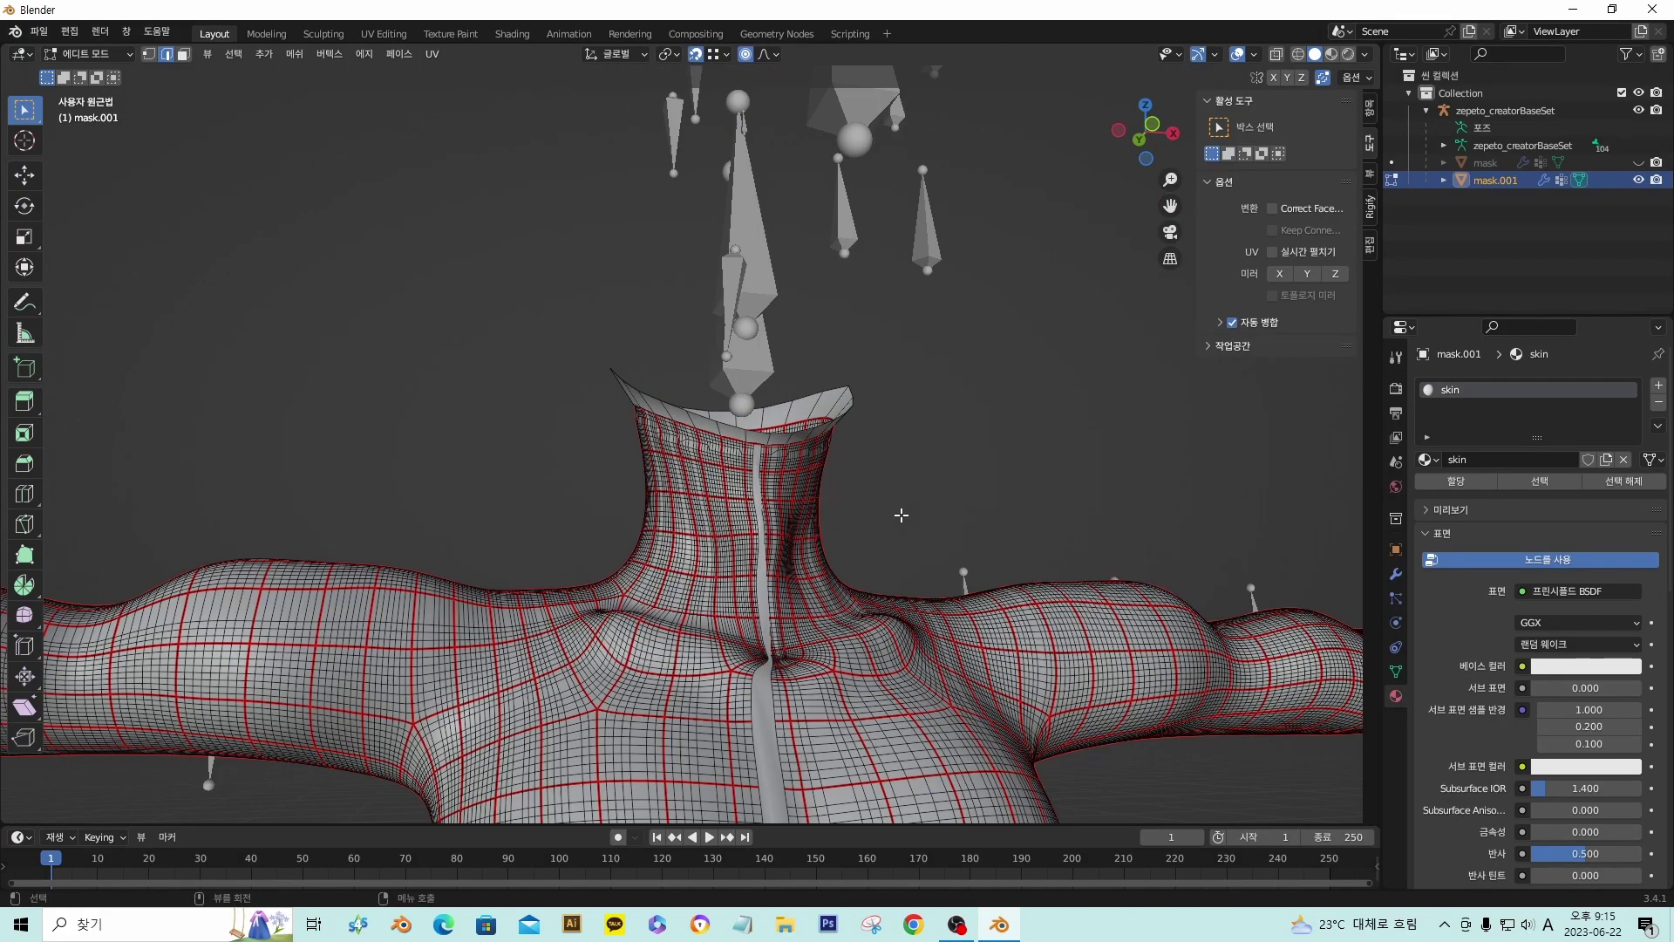
middle_drag(901, 515, 853, 512)
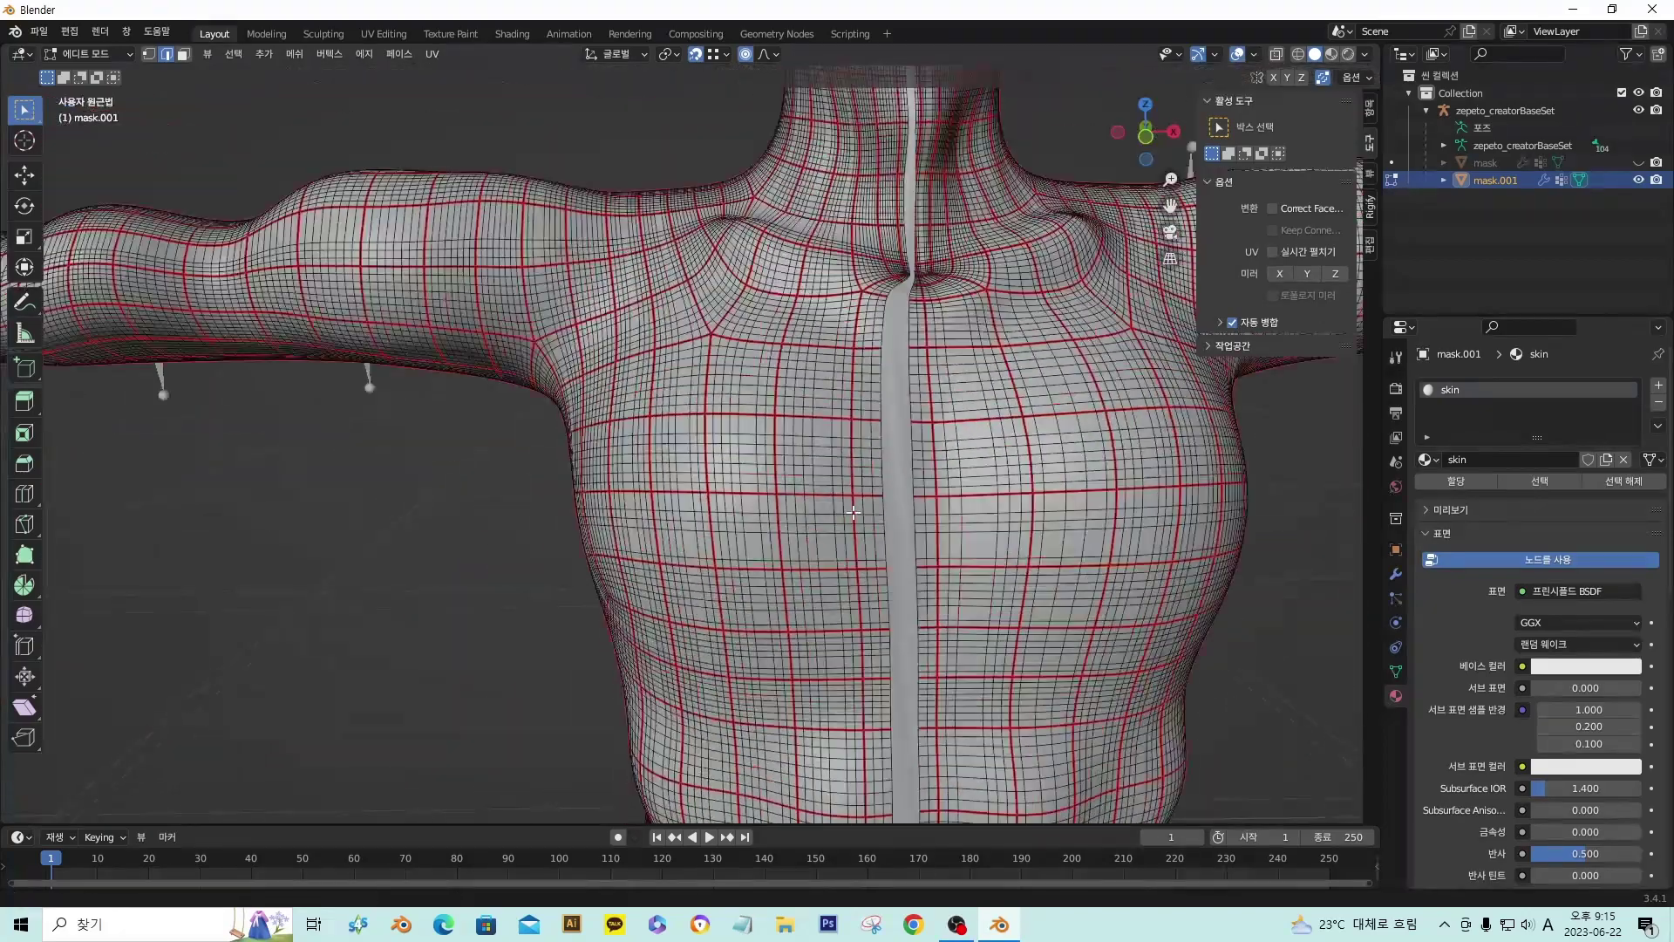
- Circle-select a patch of the mesh on the forearm just below the elbow
shift+scroll(853, 512, up, 1)
ctrl+scroll(853, 512, up, 6)
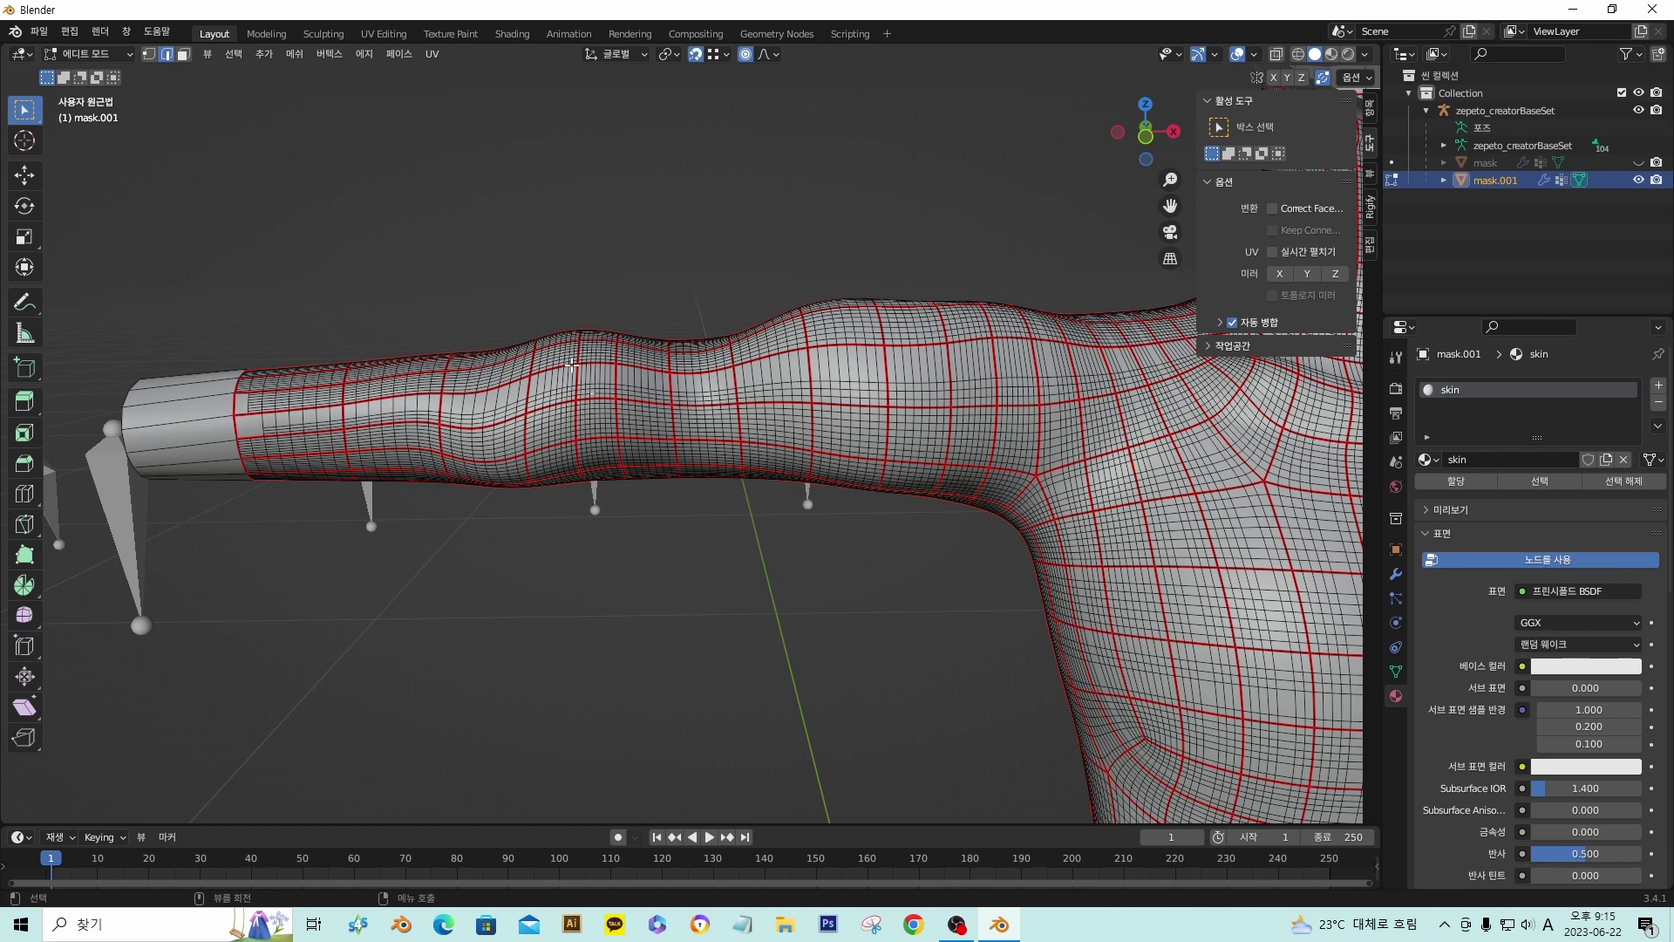
key(c)
mouse_move(523, 367)
mouse_down()
mouse_move(545, 408)
mouse_move(566, 384)
mouse_move(536, 366)
mouse_move(475, 401)
mouse_move(523, 440)
mouse_move(537, 406)
mouse_up()
key(Escape)
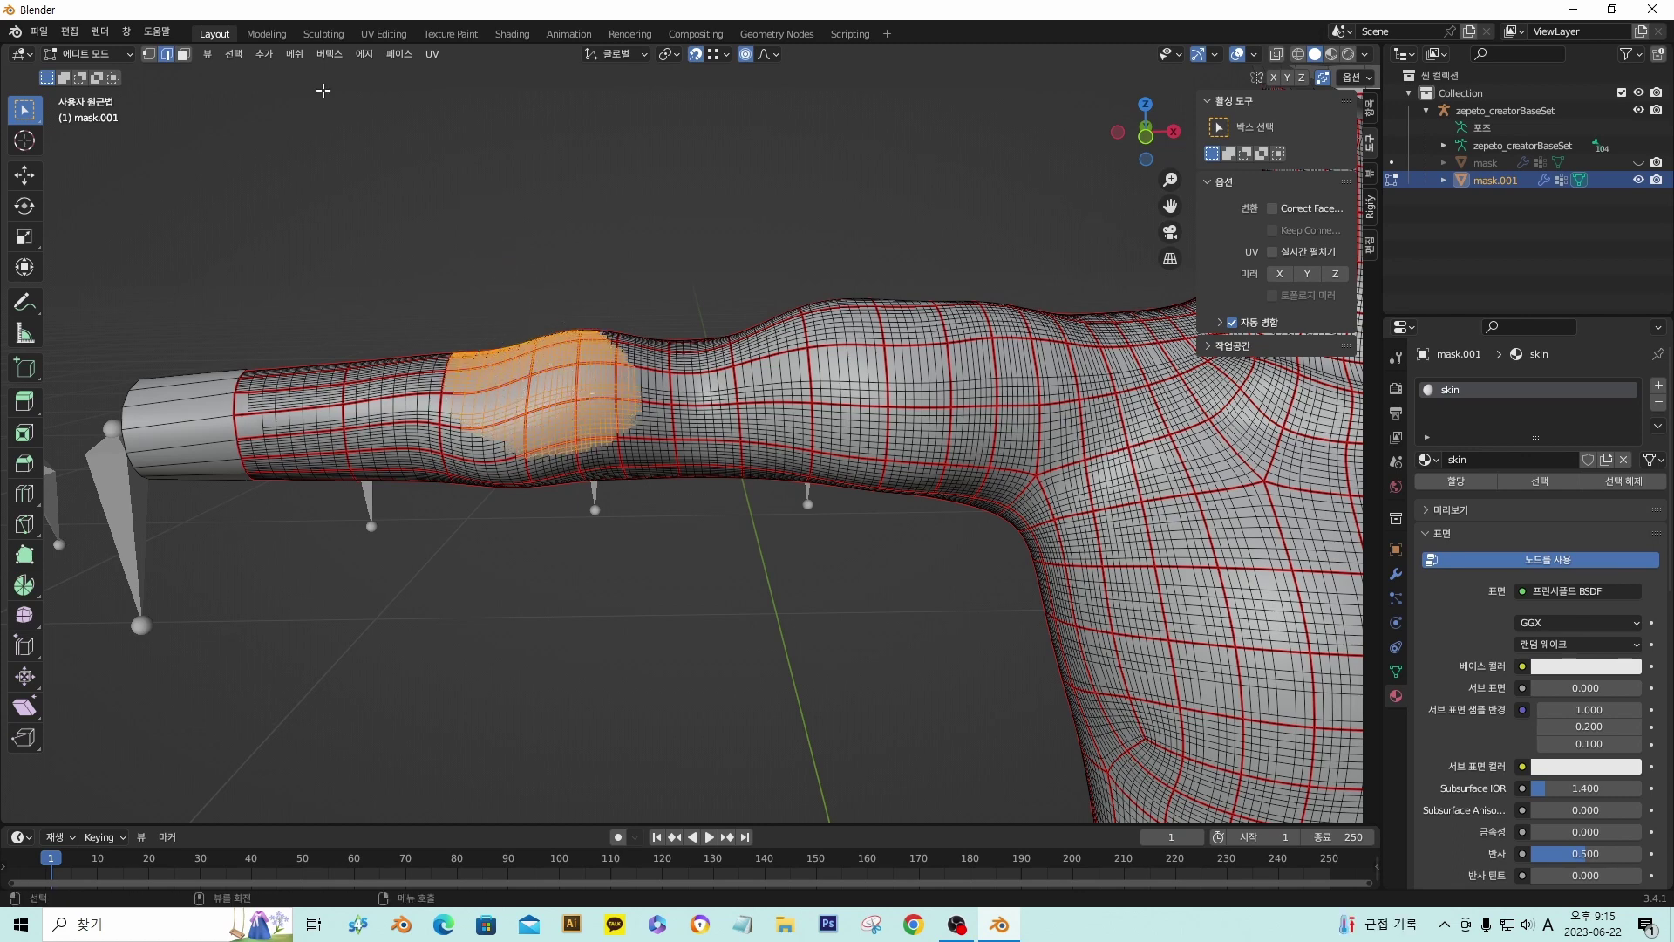
- Smooth the selected forearm vertices with a smoothing factor of 0.500 and 9 repetitions
click(339, 56)
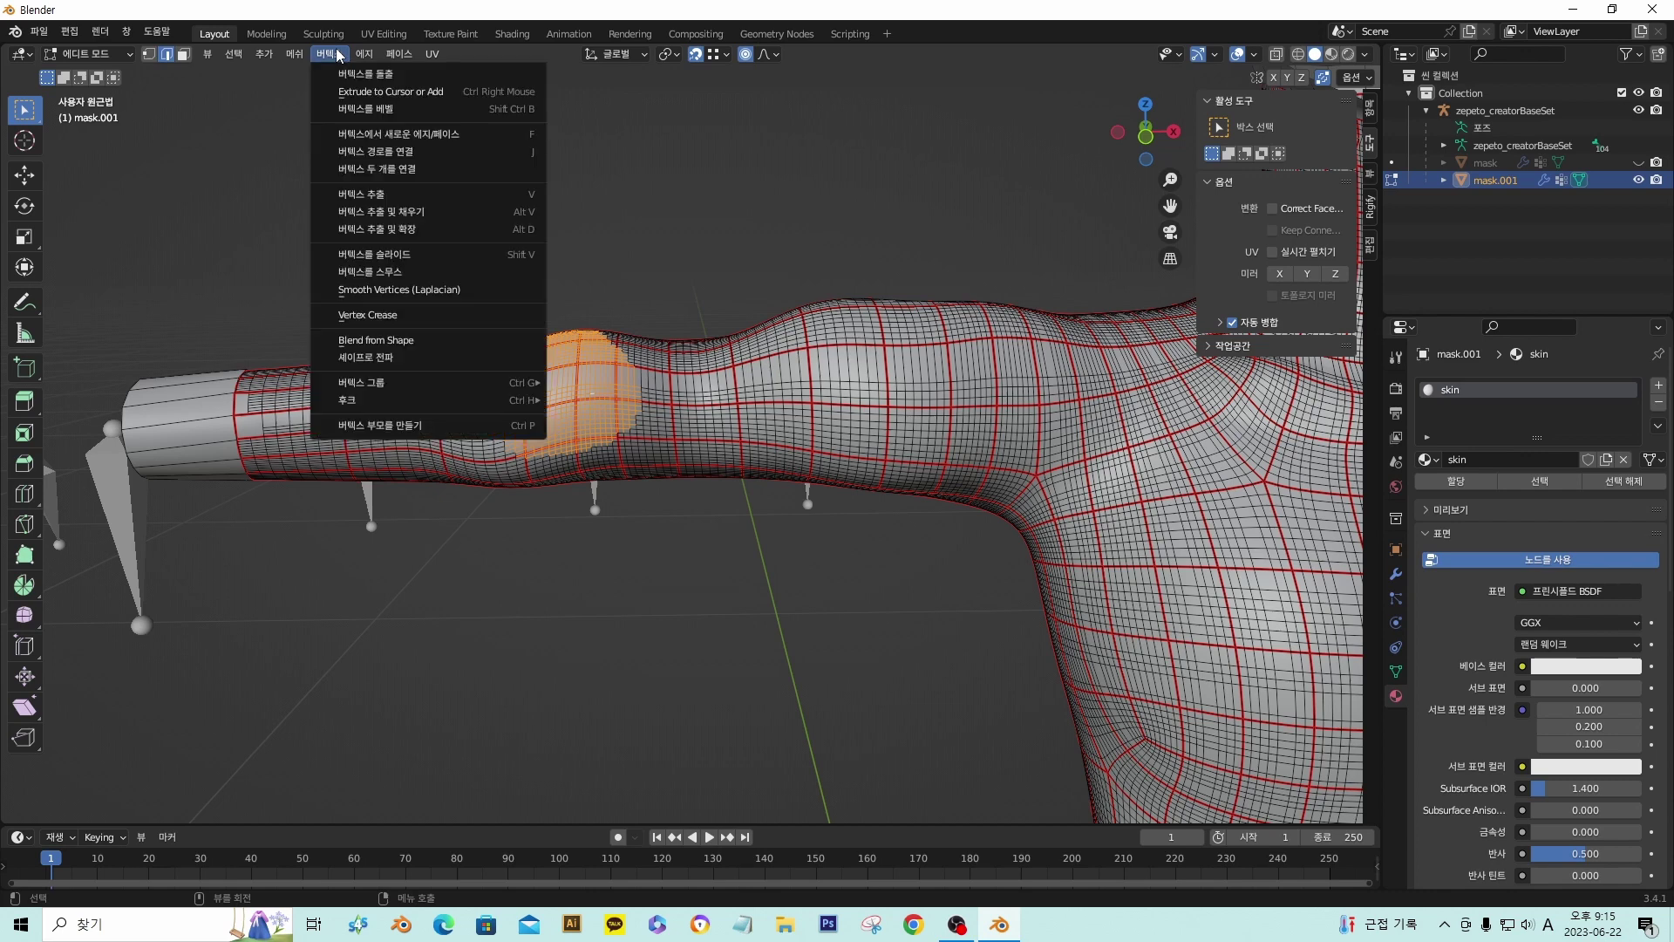
click(420, 269)
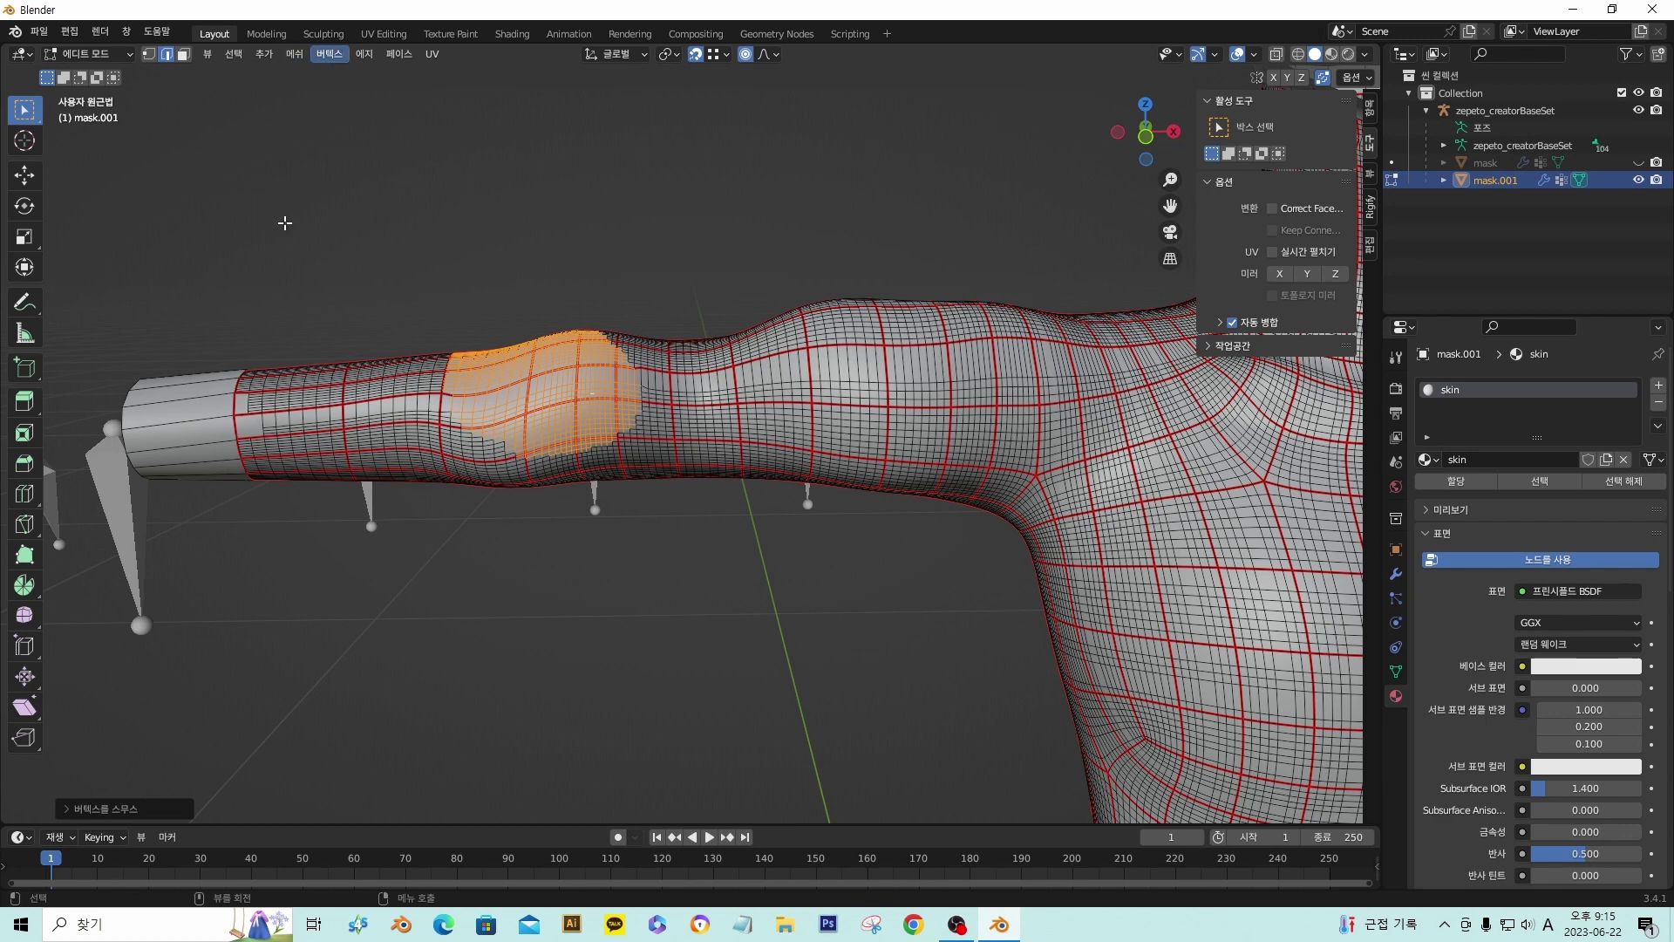
click(116, 808)
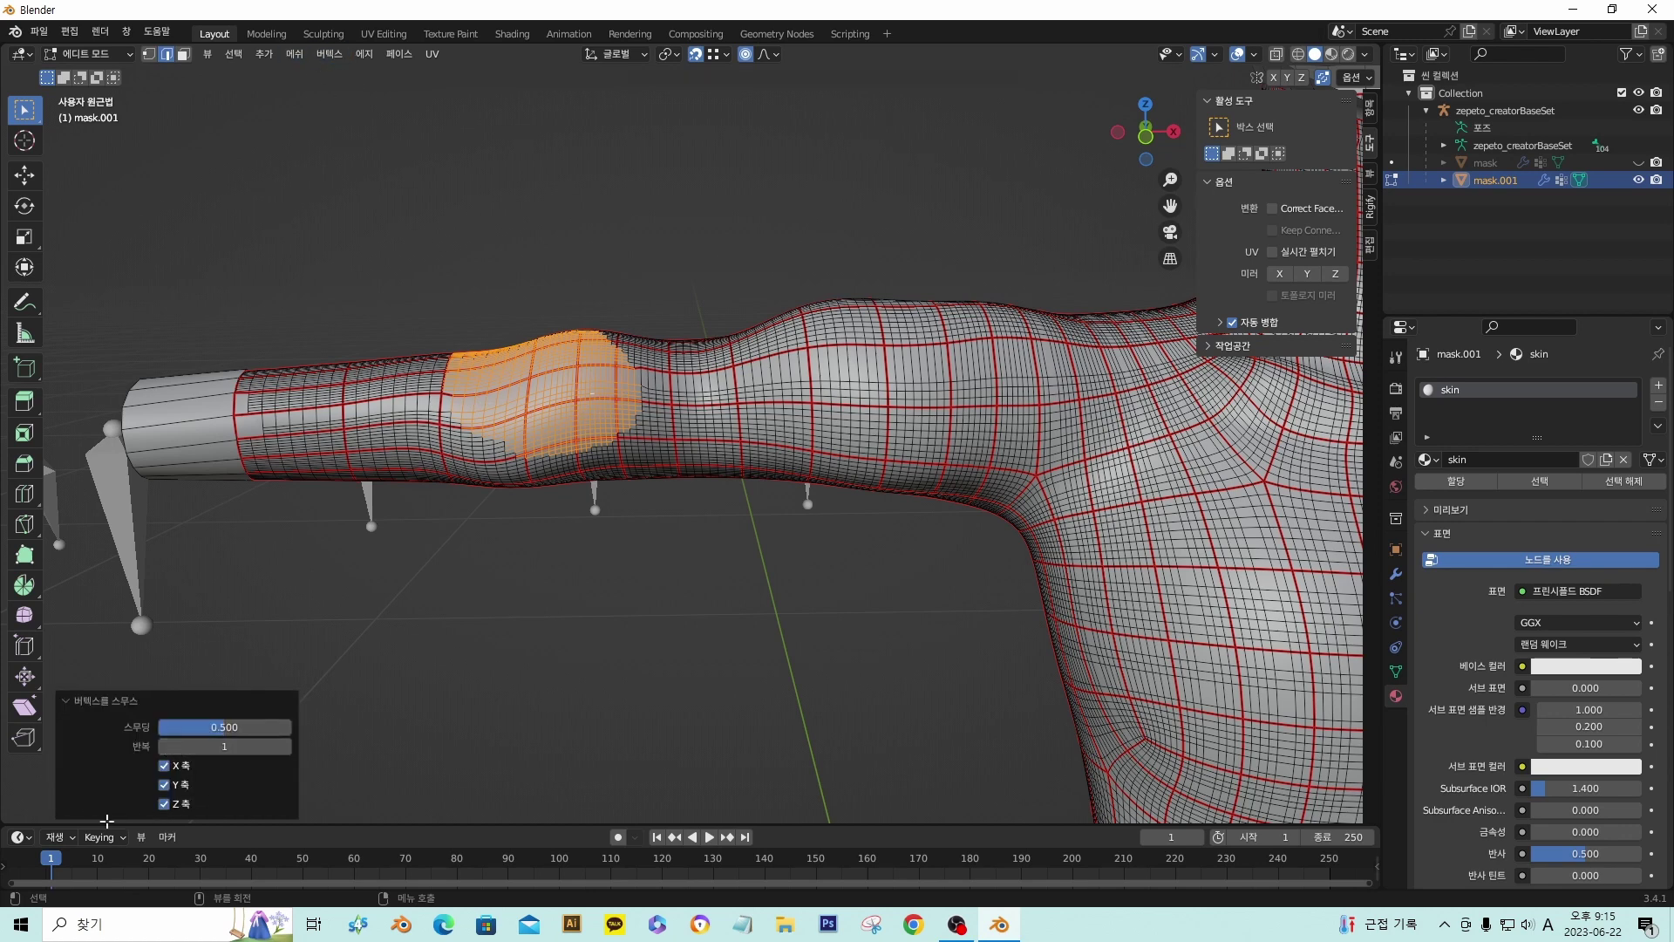
click(286, 749)
click(286, 748)
click(286, 748)
click(286, 748)
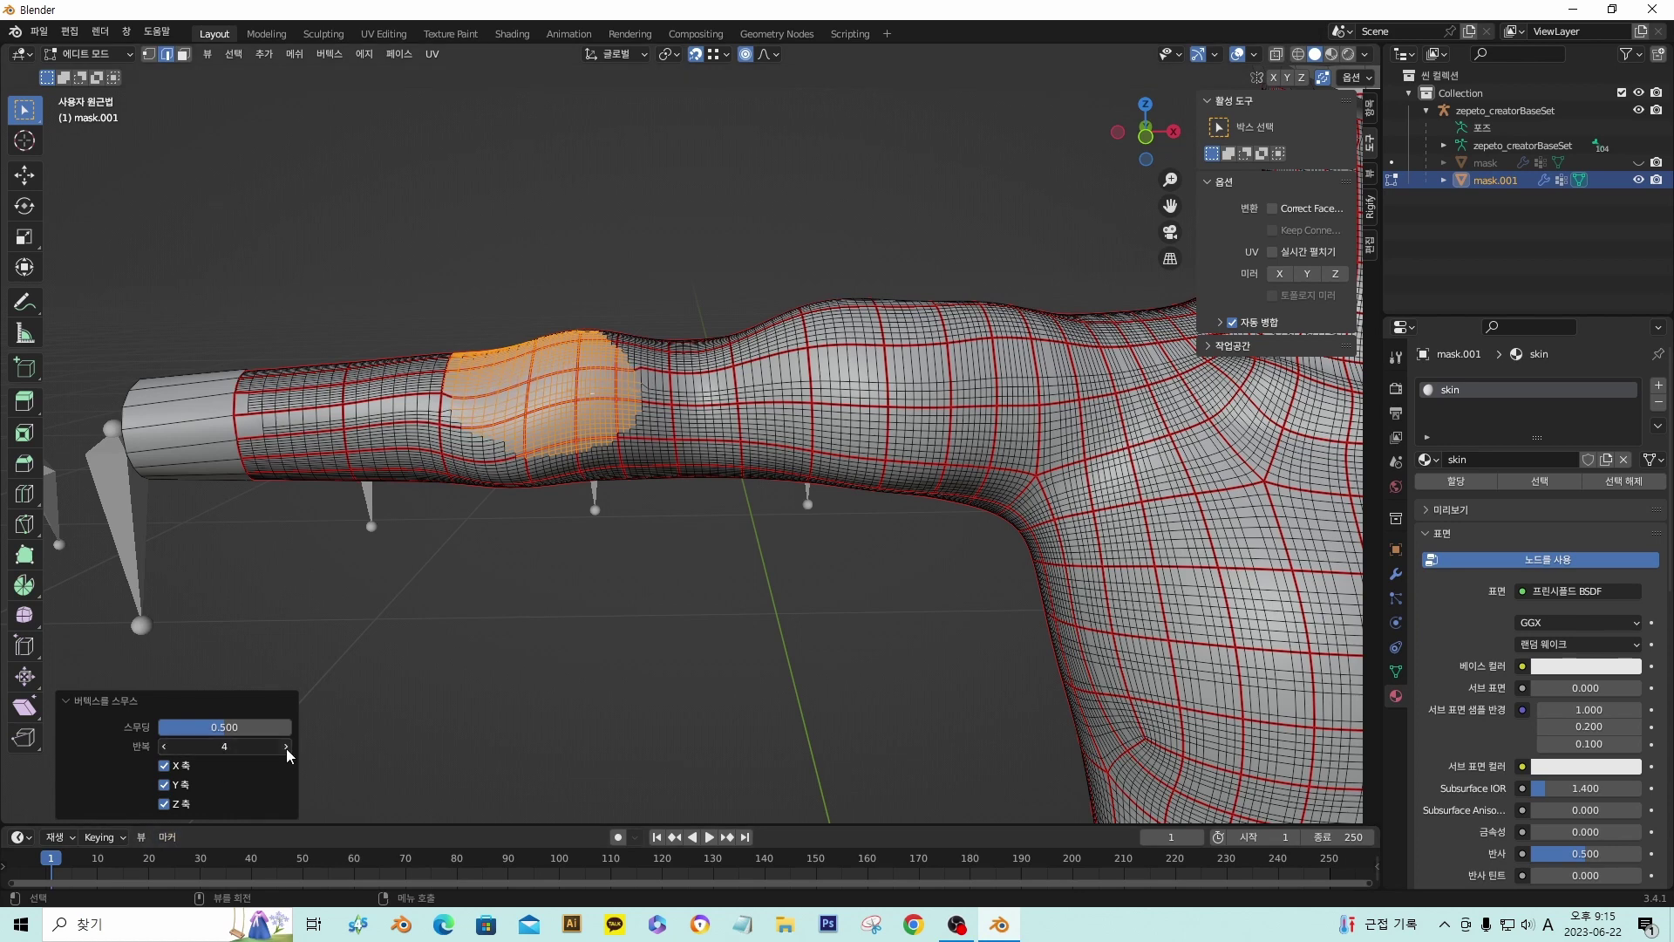
click(286, 749)
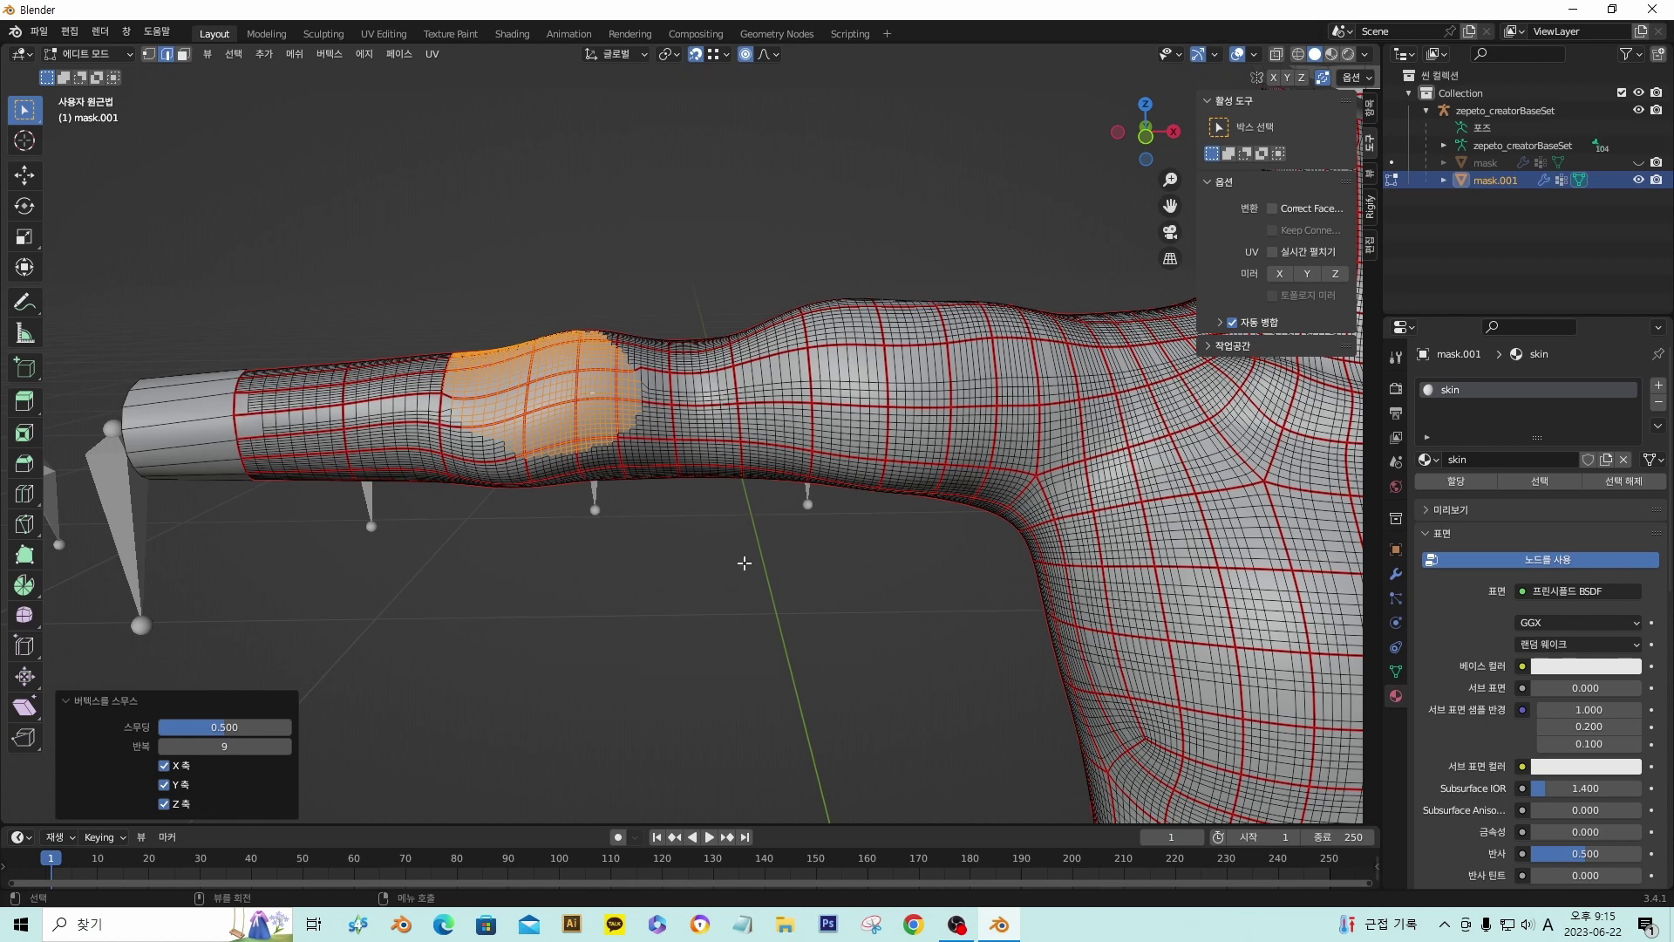
click(863, 638)
- Rename the mask.001 object as aasda
scroll(863, 638, down, 3)
shift+middle_drag(957, 628, 871, 598)
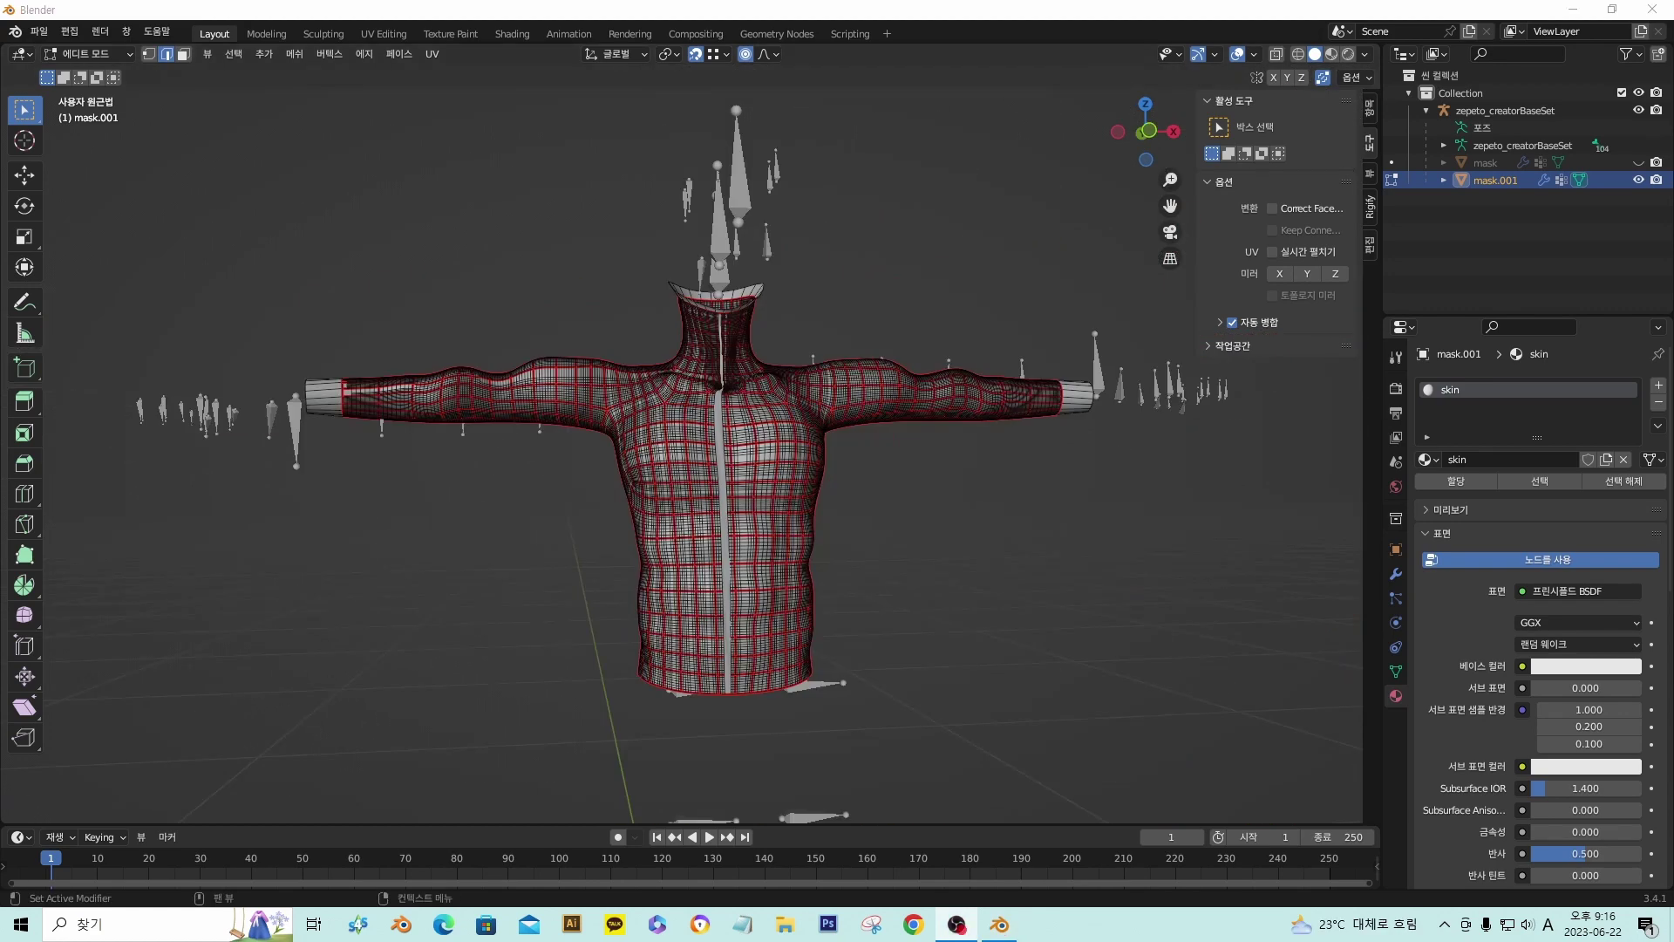
middle_drag(829, 301, 804, 306)
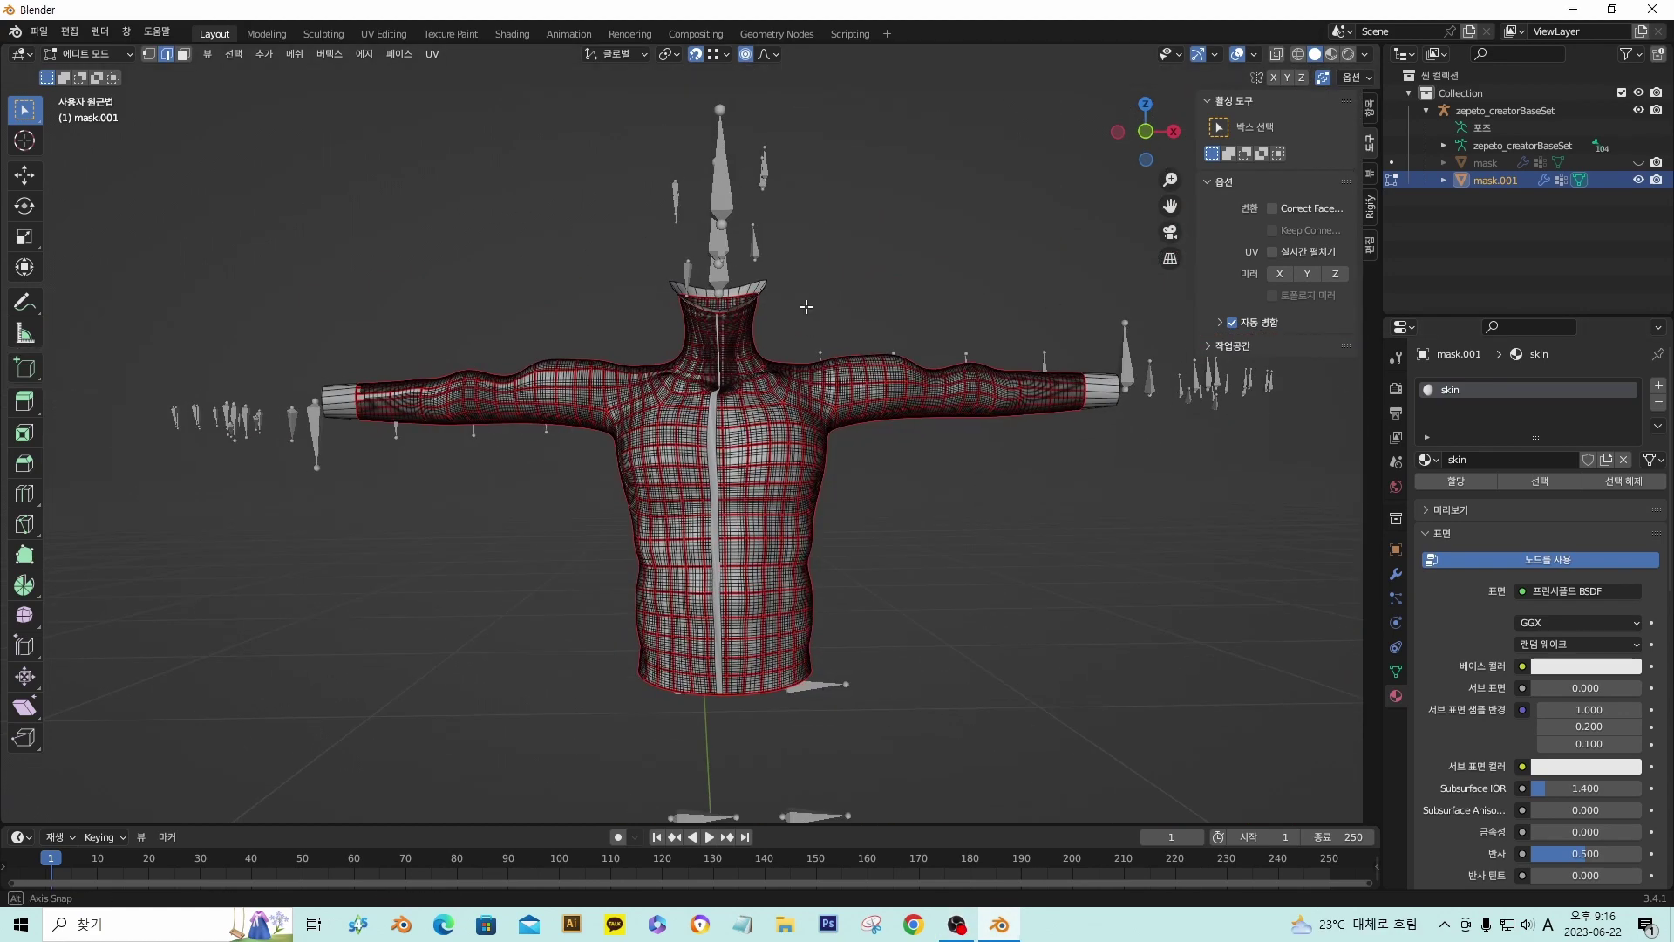
double_click(1496, 181)
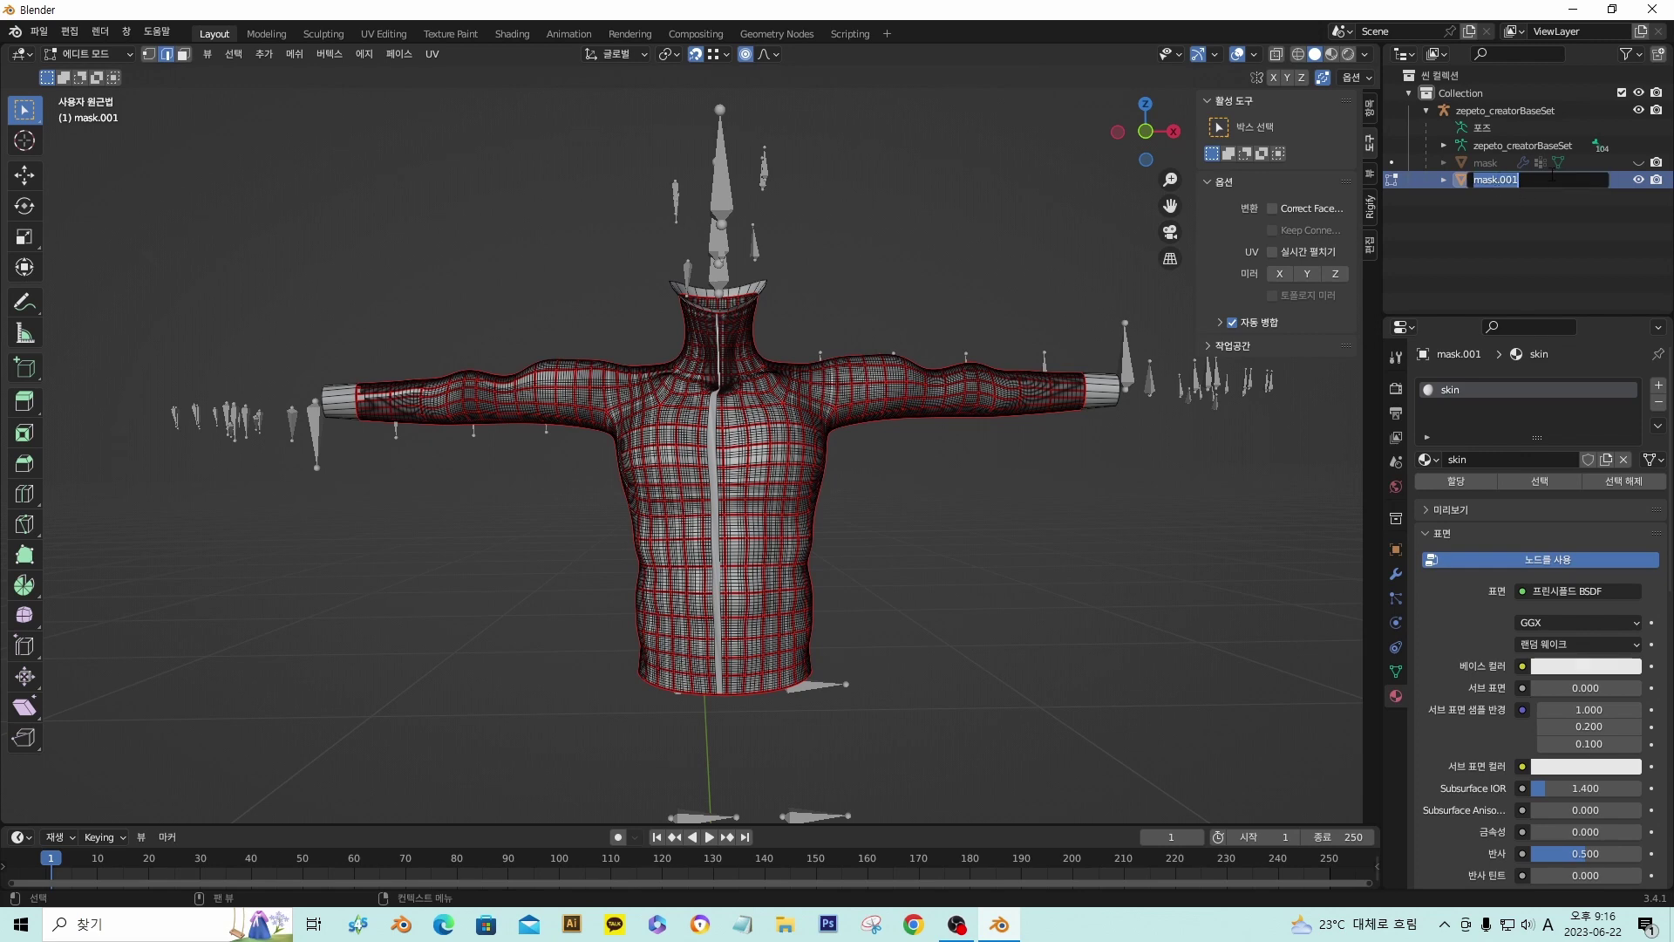
text(aasda)
key(Return)
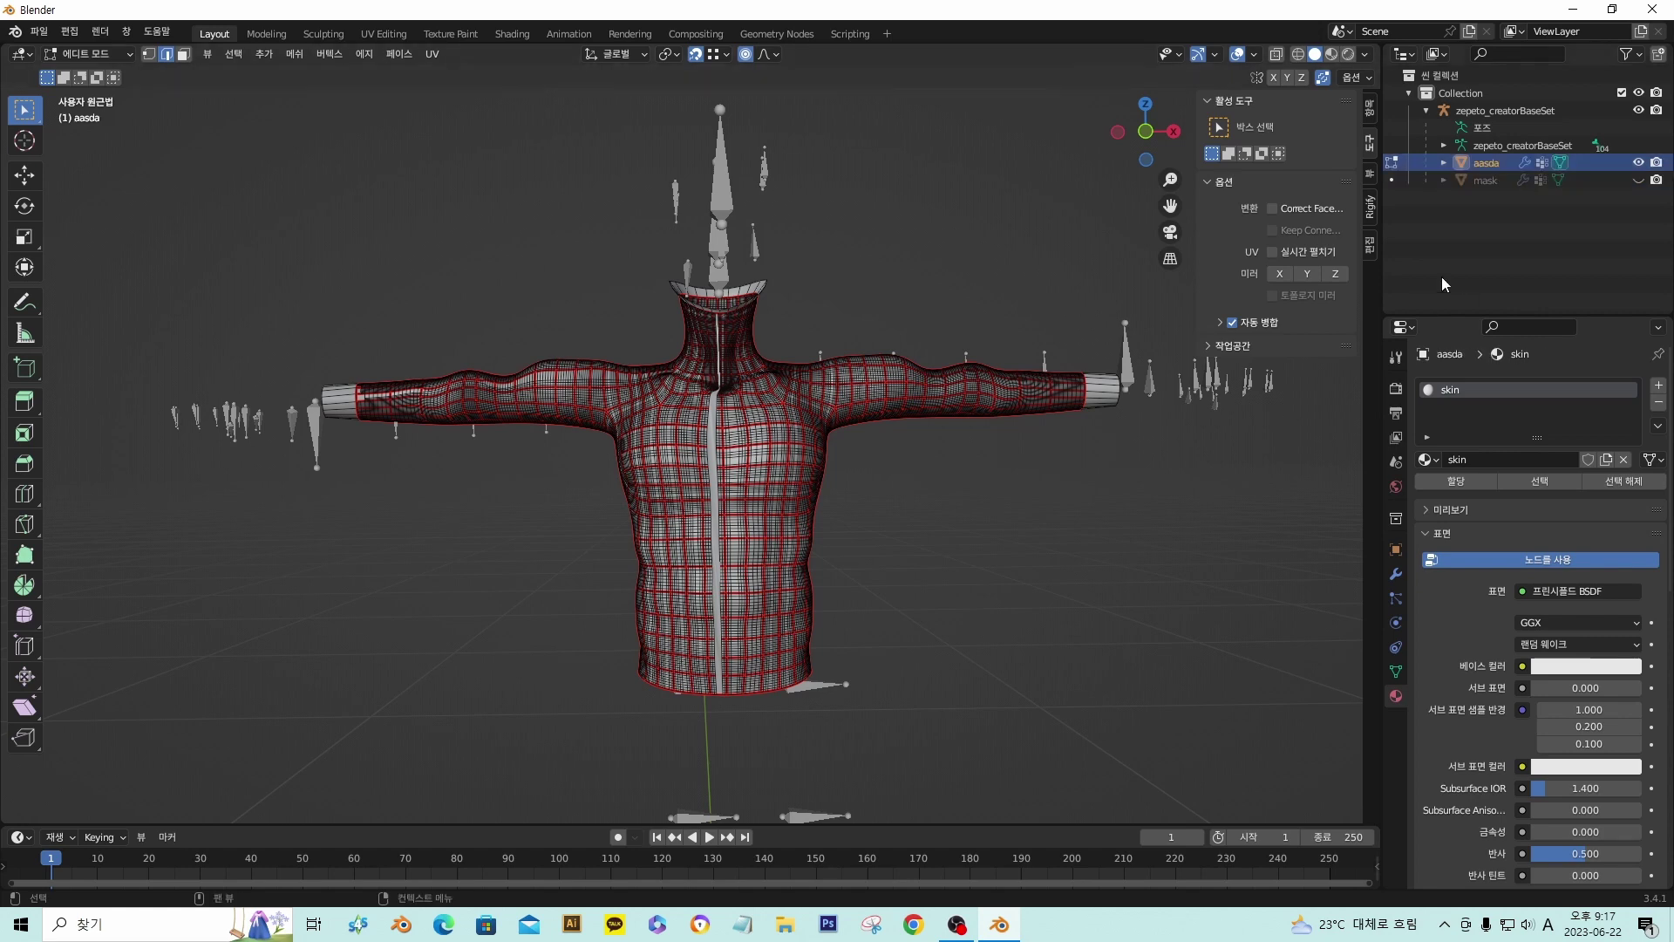
- Return to Object Mode, unhide the mask object and clear its parent while keeping its transformation
click(1392, 164)
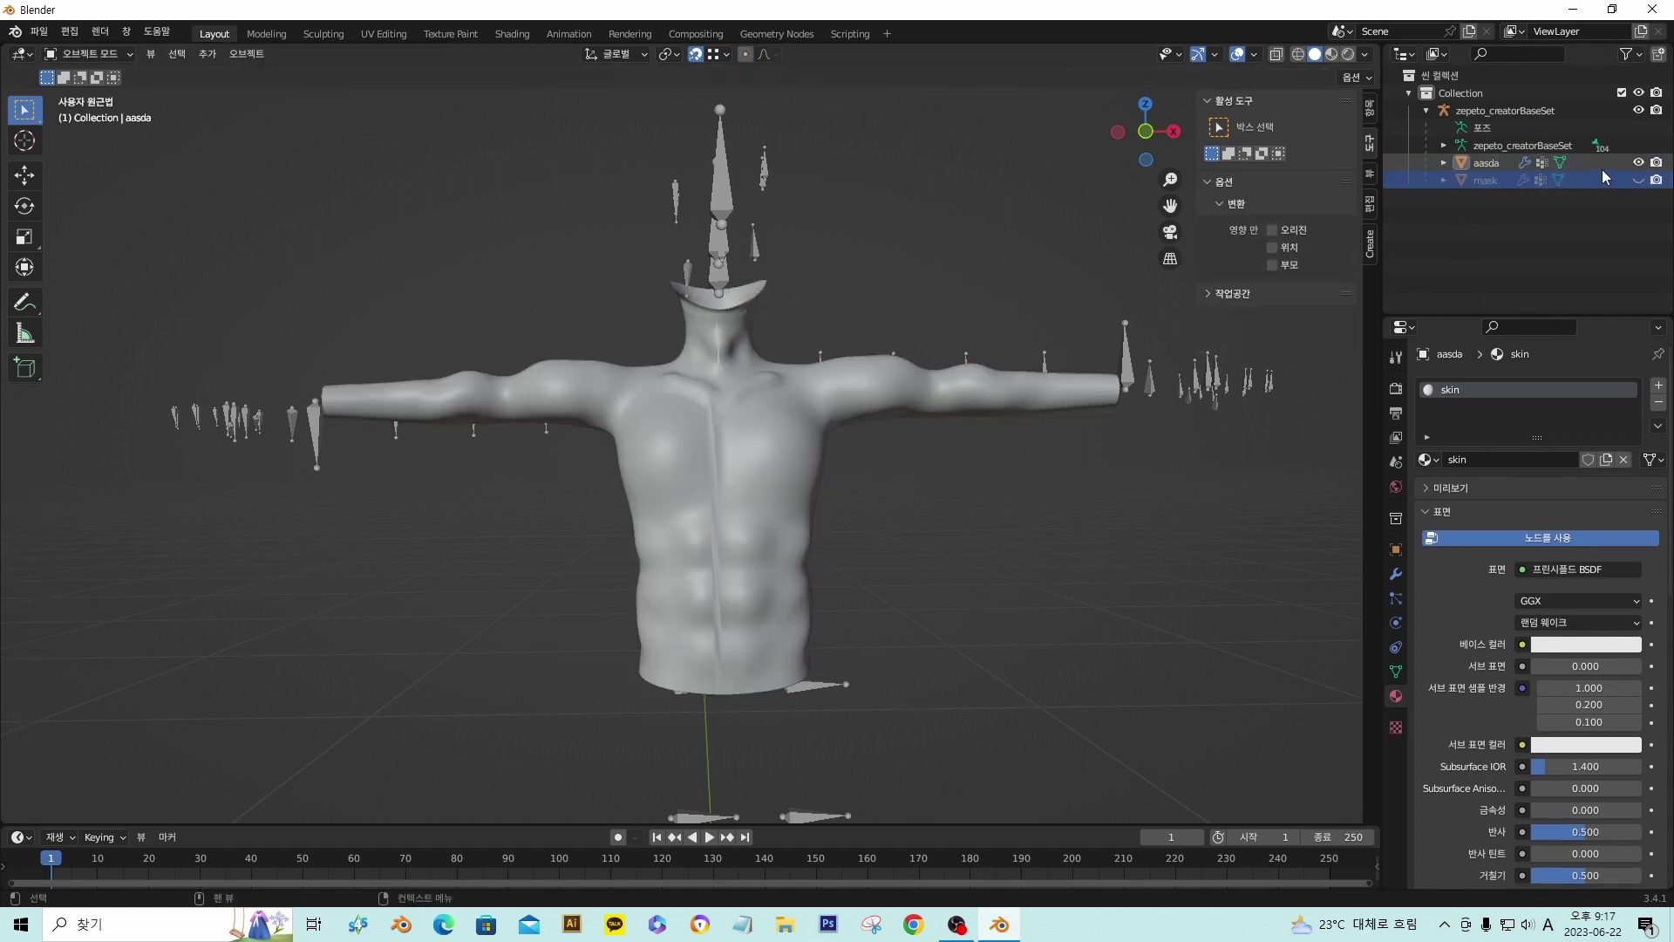
click(1639, 180)
click(1484, 182)
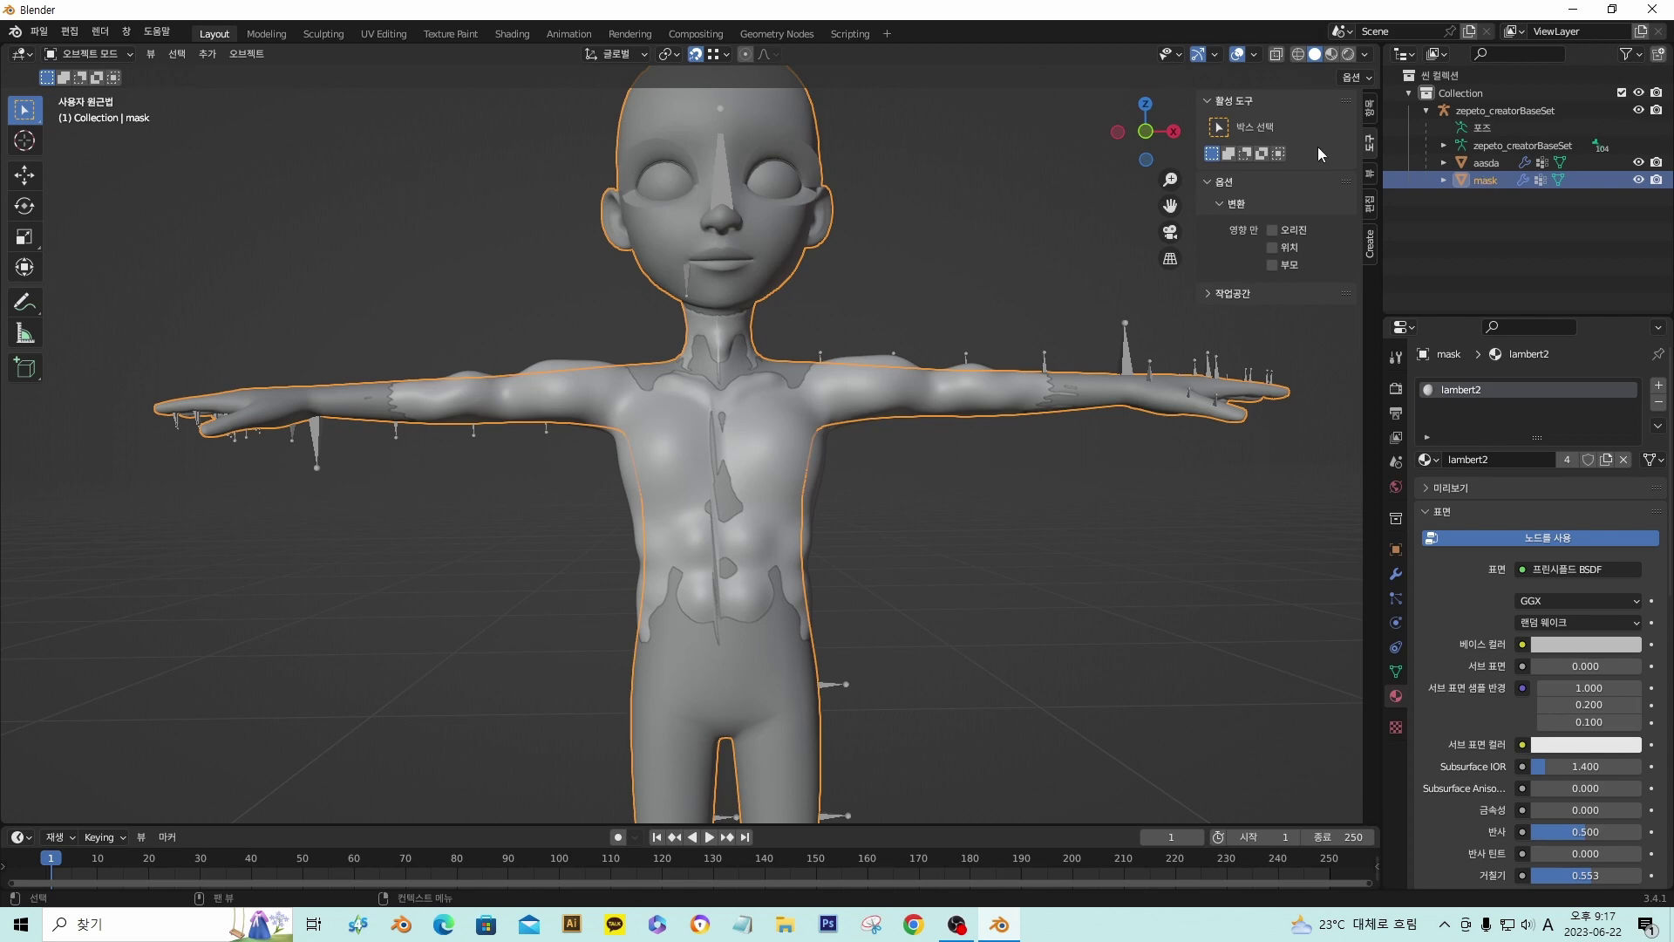
key(alt+p)
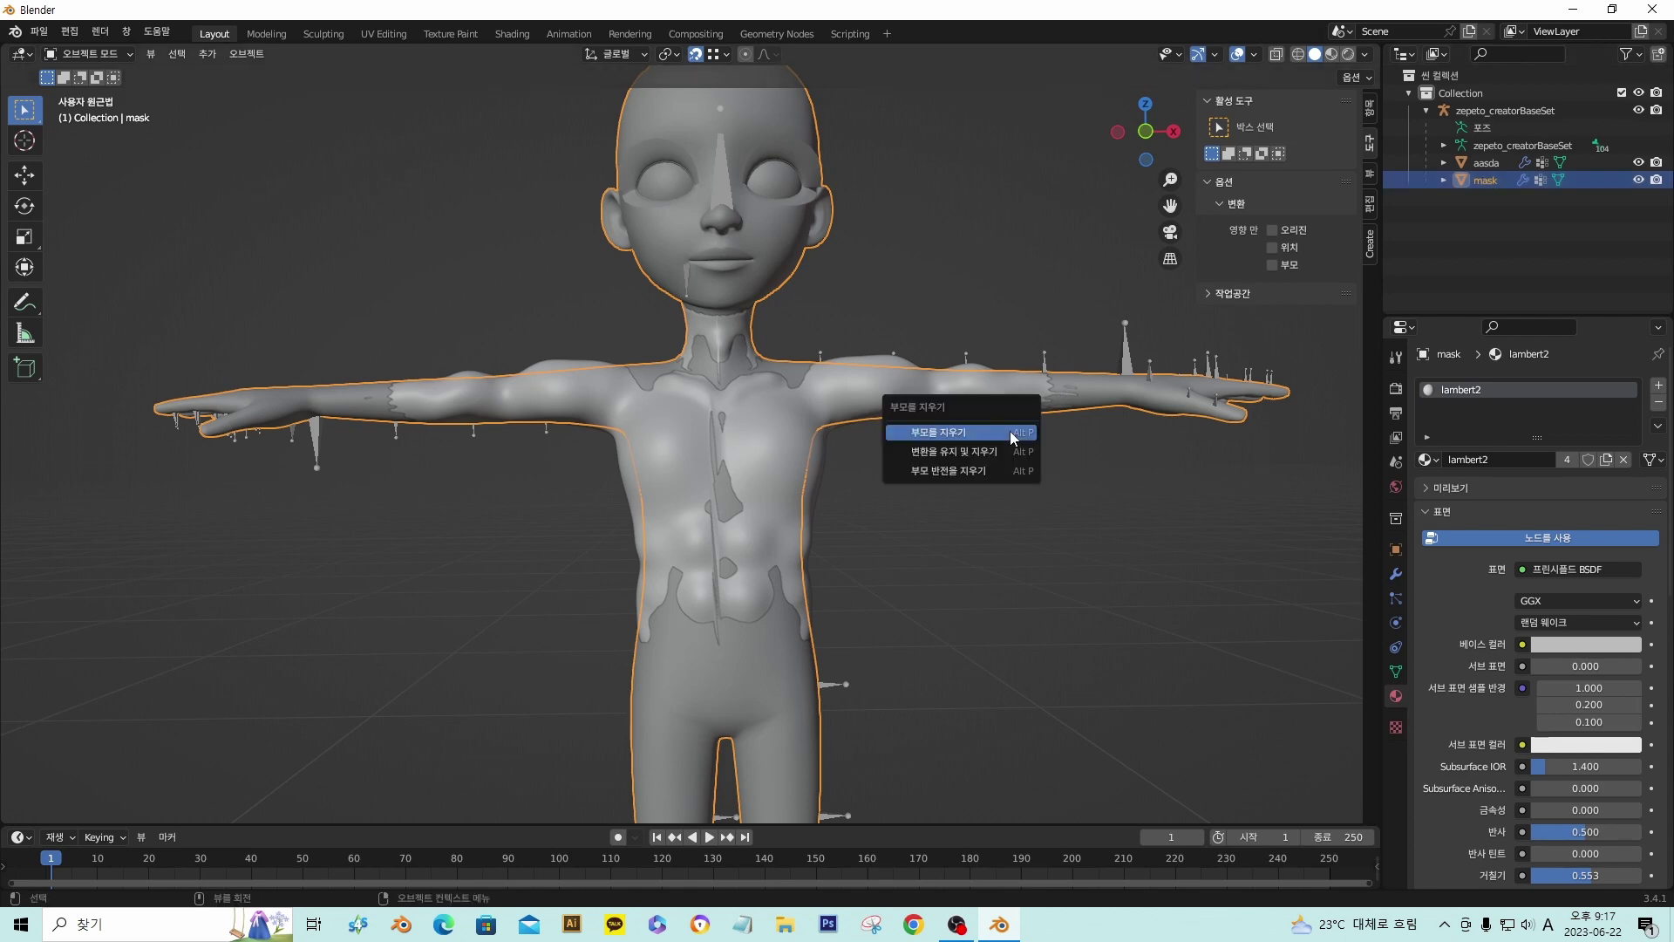
click(991, 452)
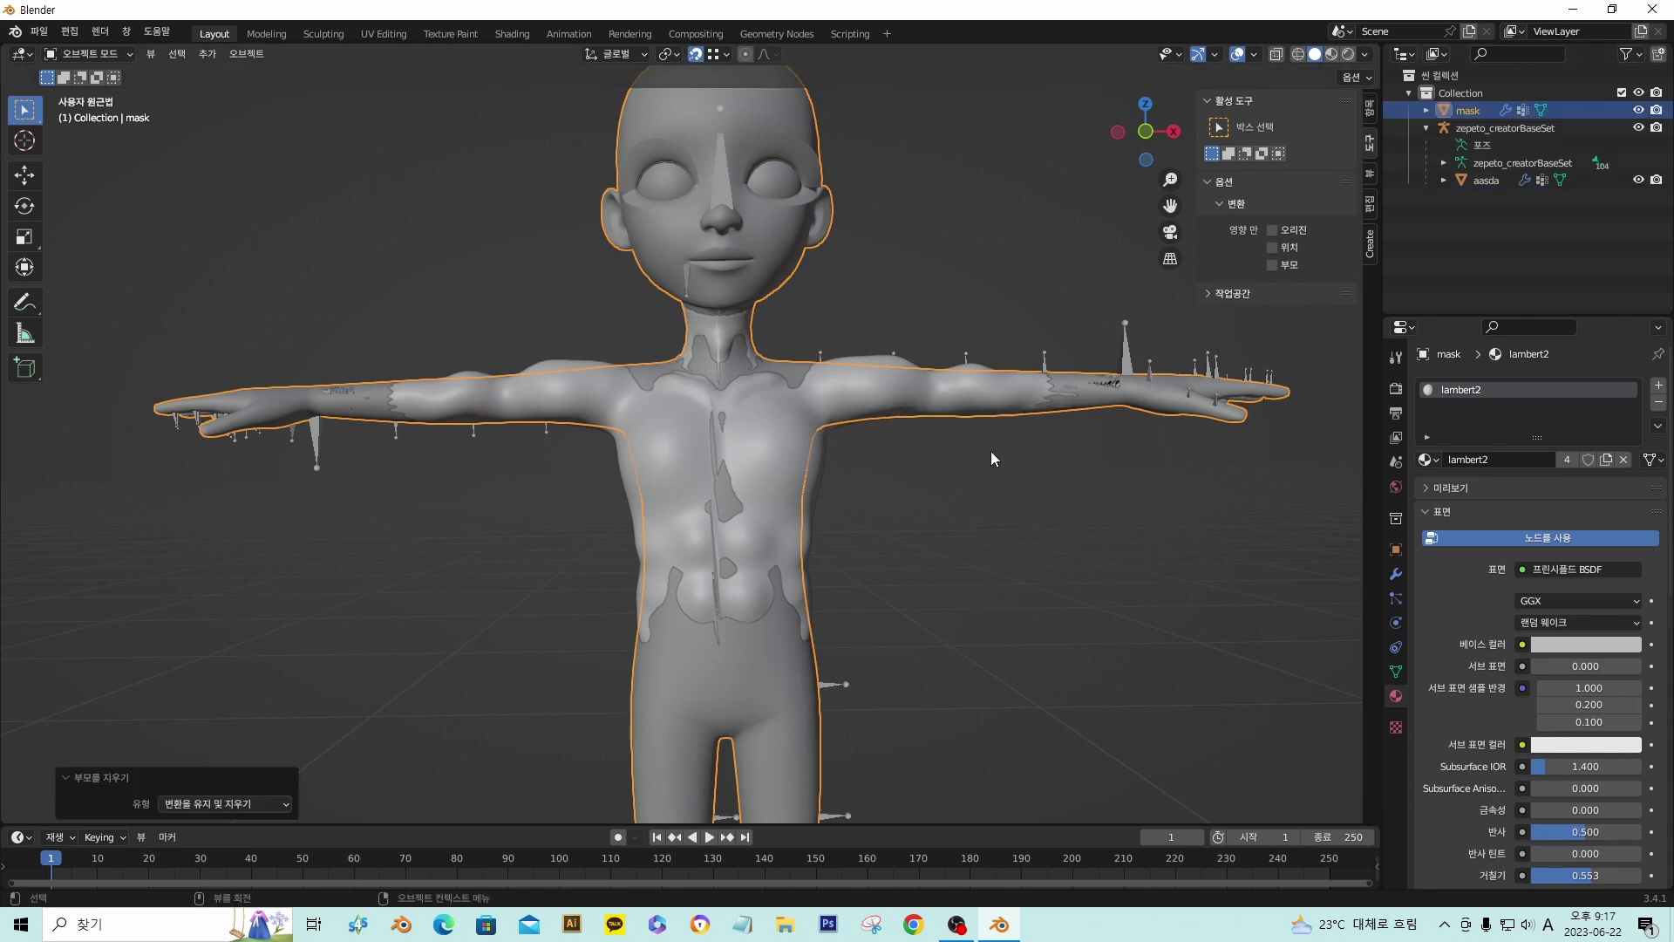
- Apply the zepeto_creatorBaseSet armature modifier on the mask object
click(1463, 114)
click(1396, 573)
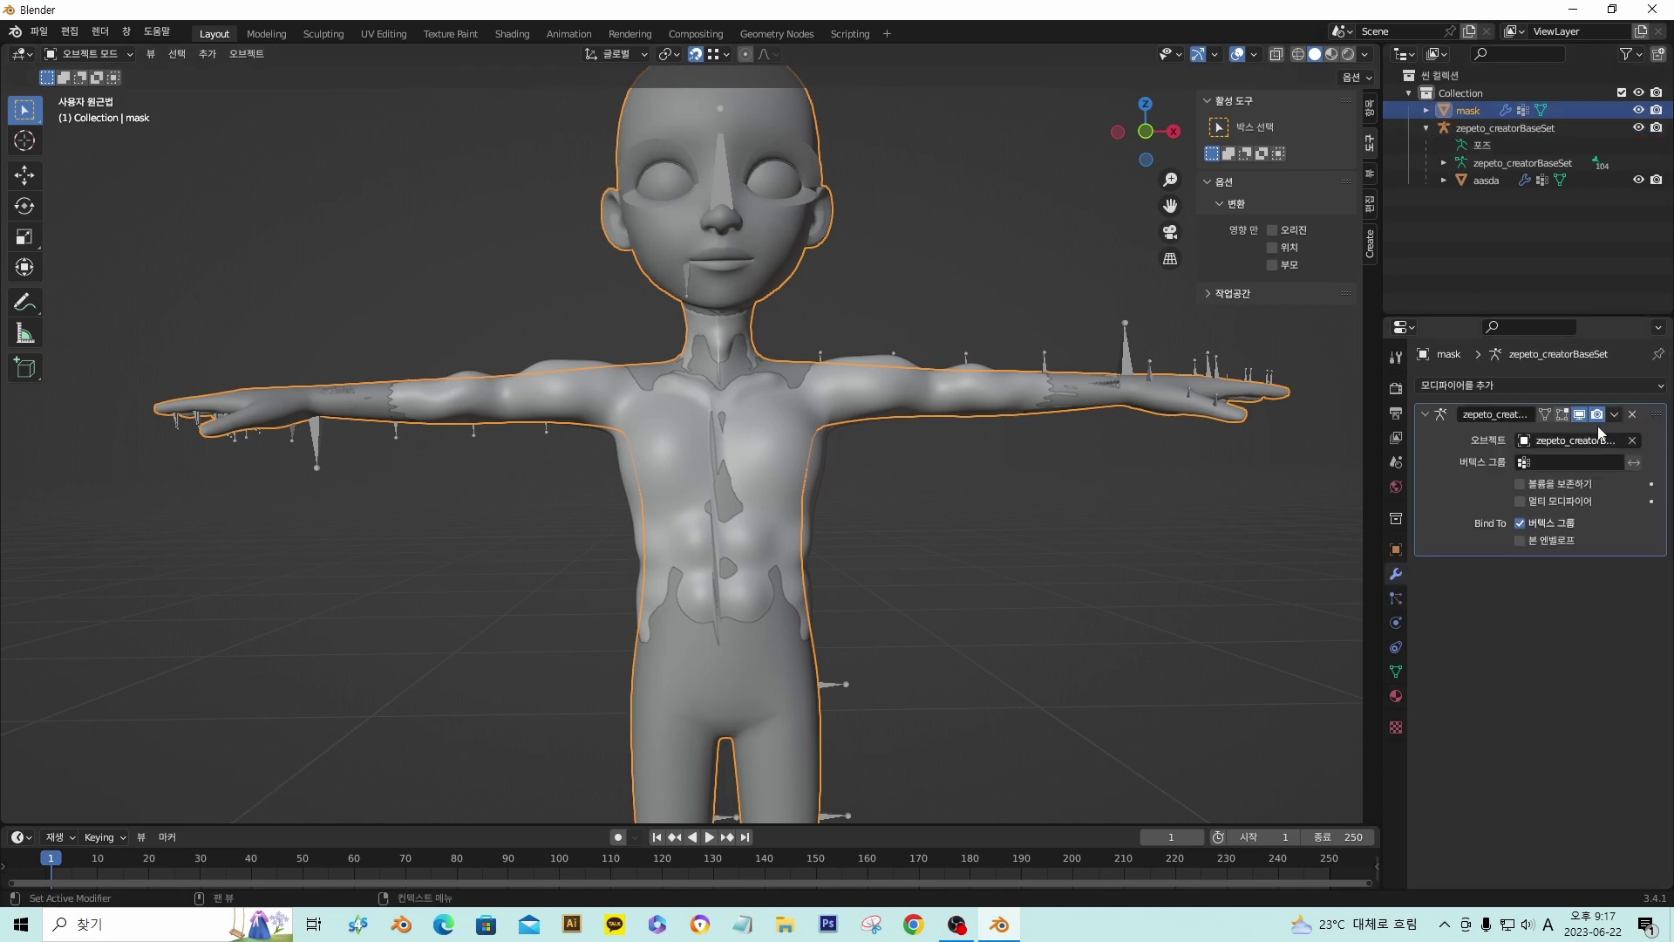
click(1619, 418)
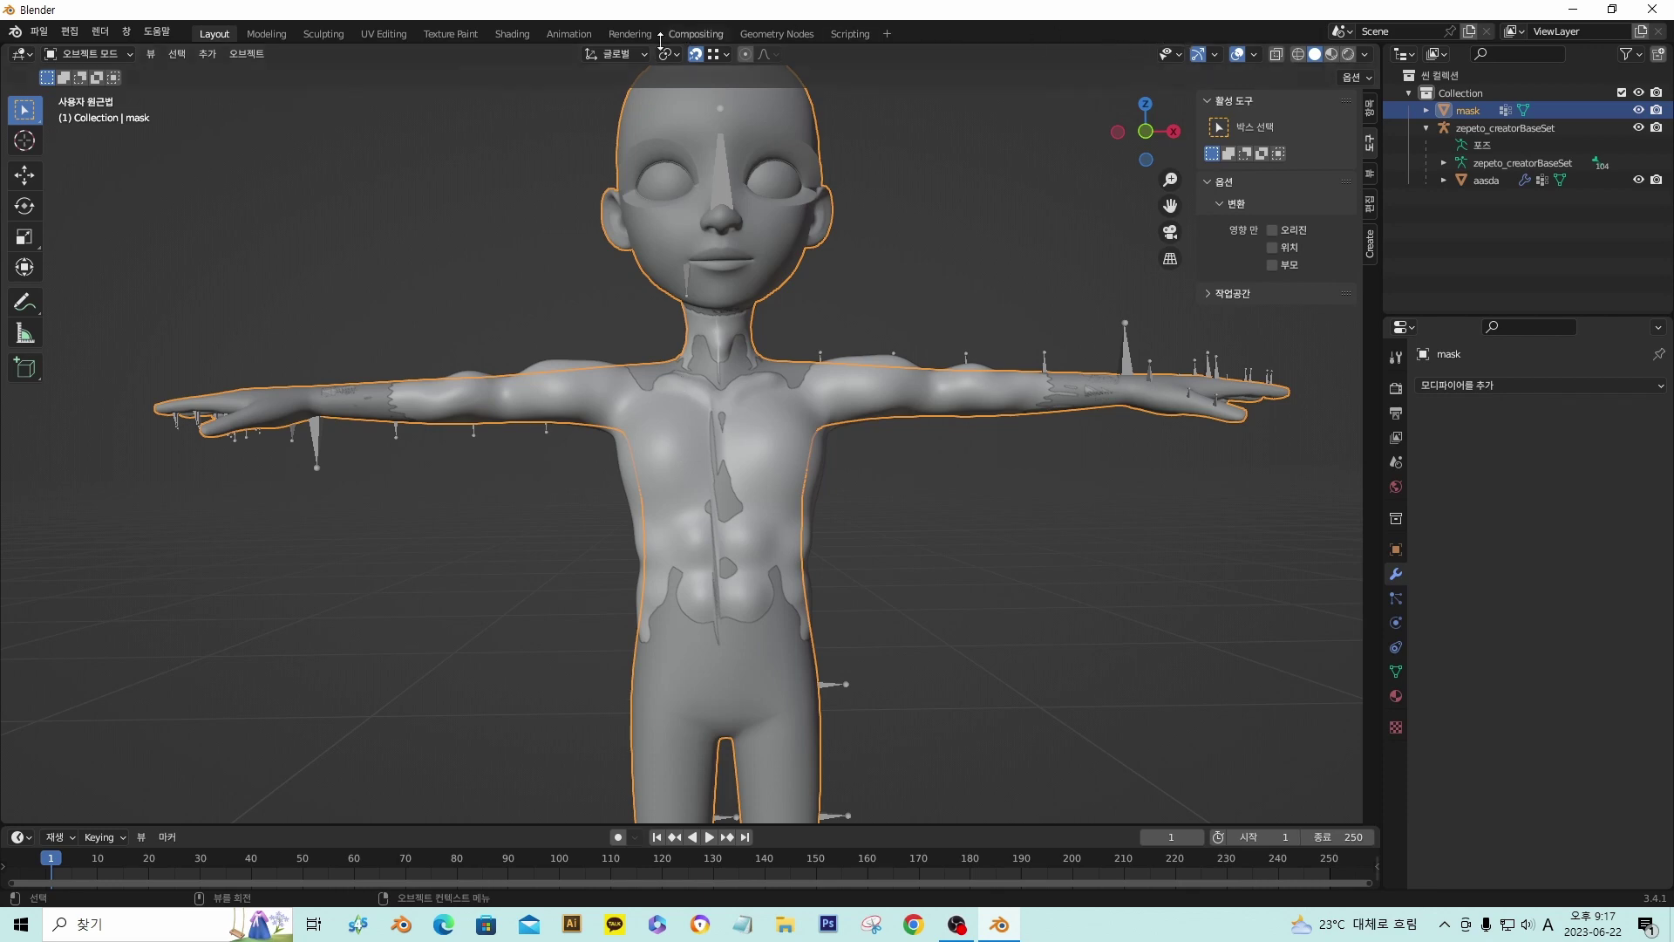
- Switch mask to Vertex Paint mode and darken its exposed areas on the chest and waist with the Subtract brush
click(101, 54)
click(92, 134)
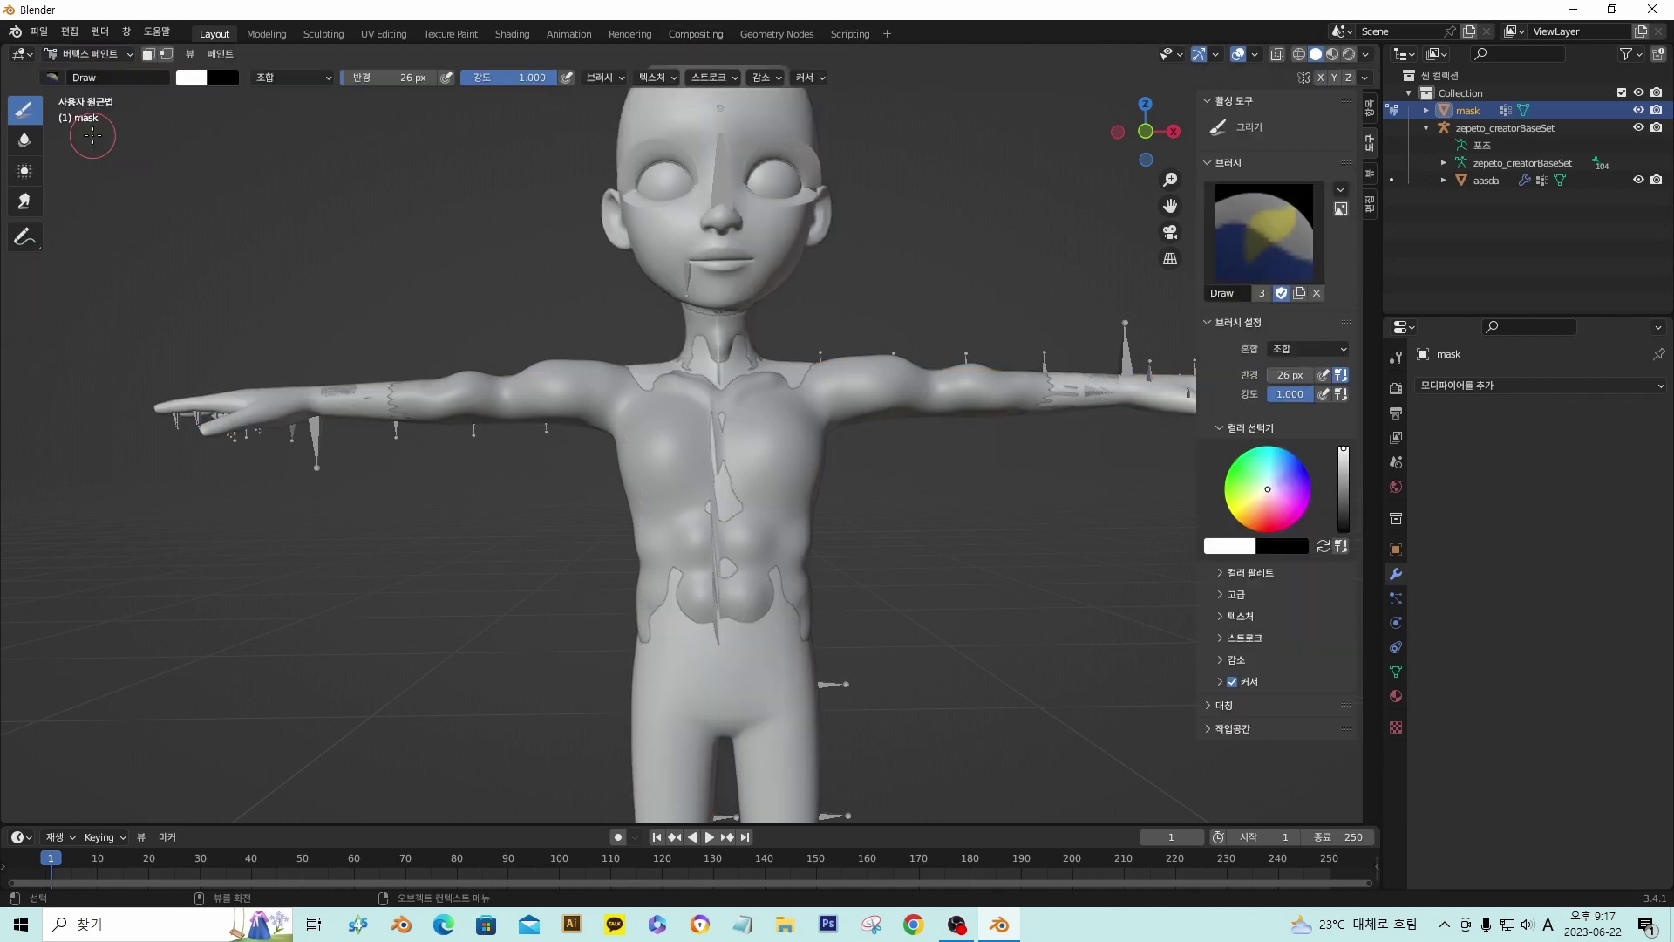
click(82, 78)
click(526, 158)
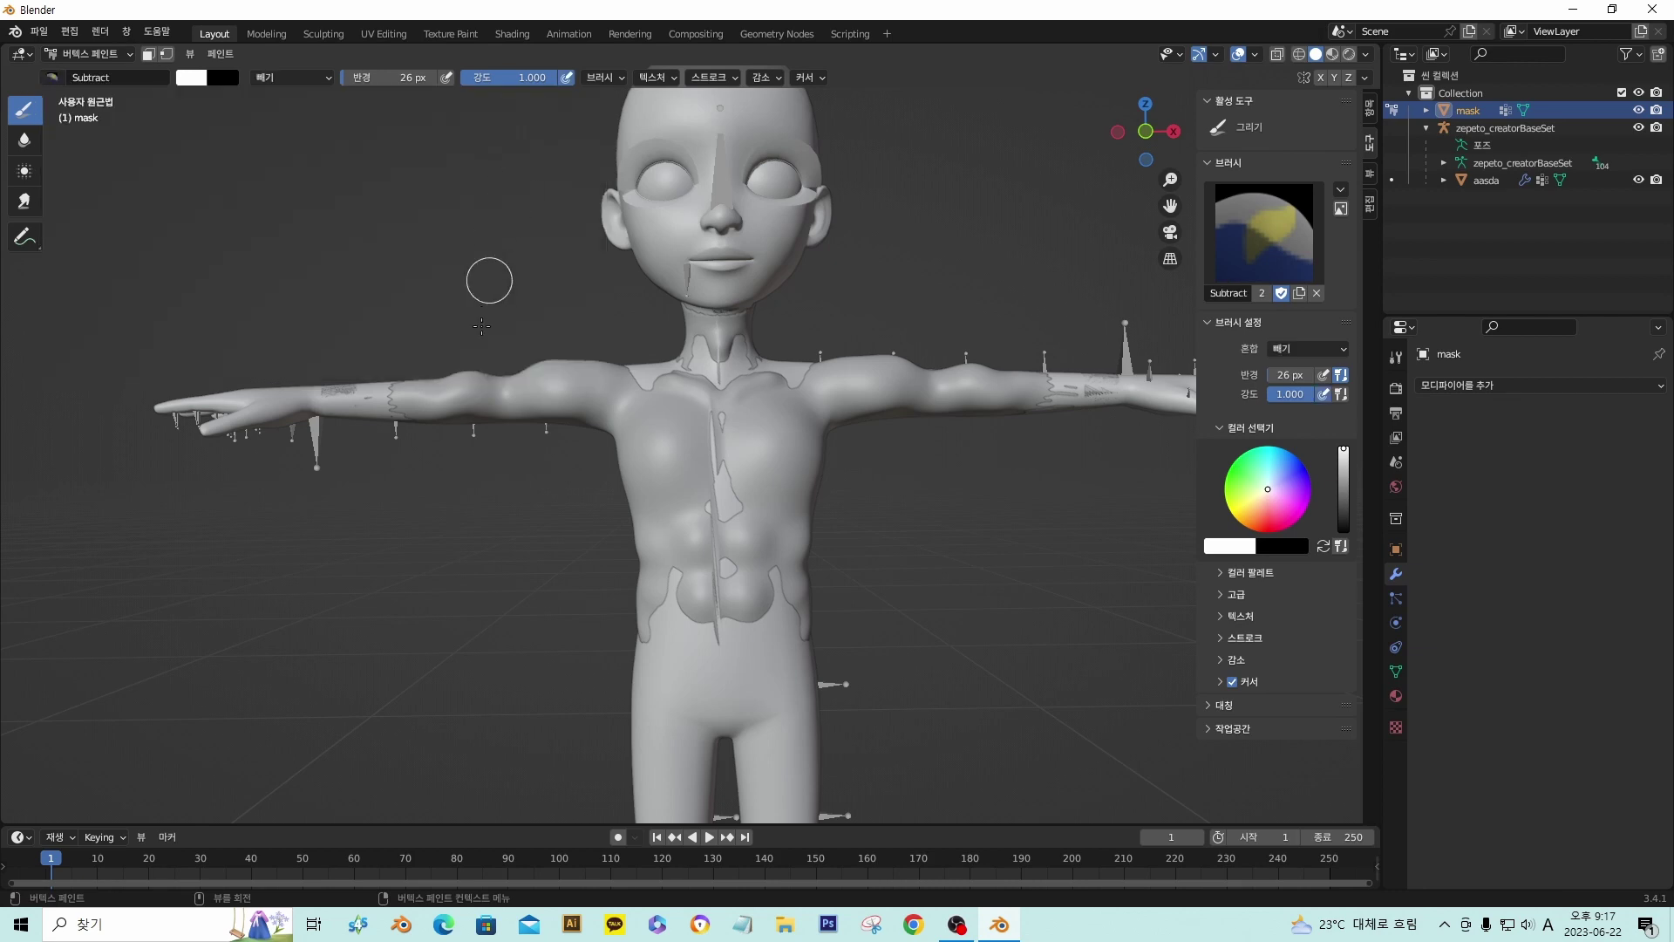
mouse_move(610, 384)
mouse_down()
mouse_move(785, 388)
mouse_move(677, 437)
mouse_move(799, 534)
mouse_move(526, 616)
mouse_move(878, 625)
mouse_up()
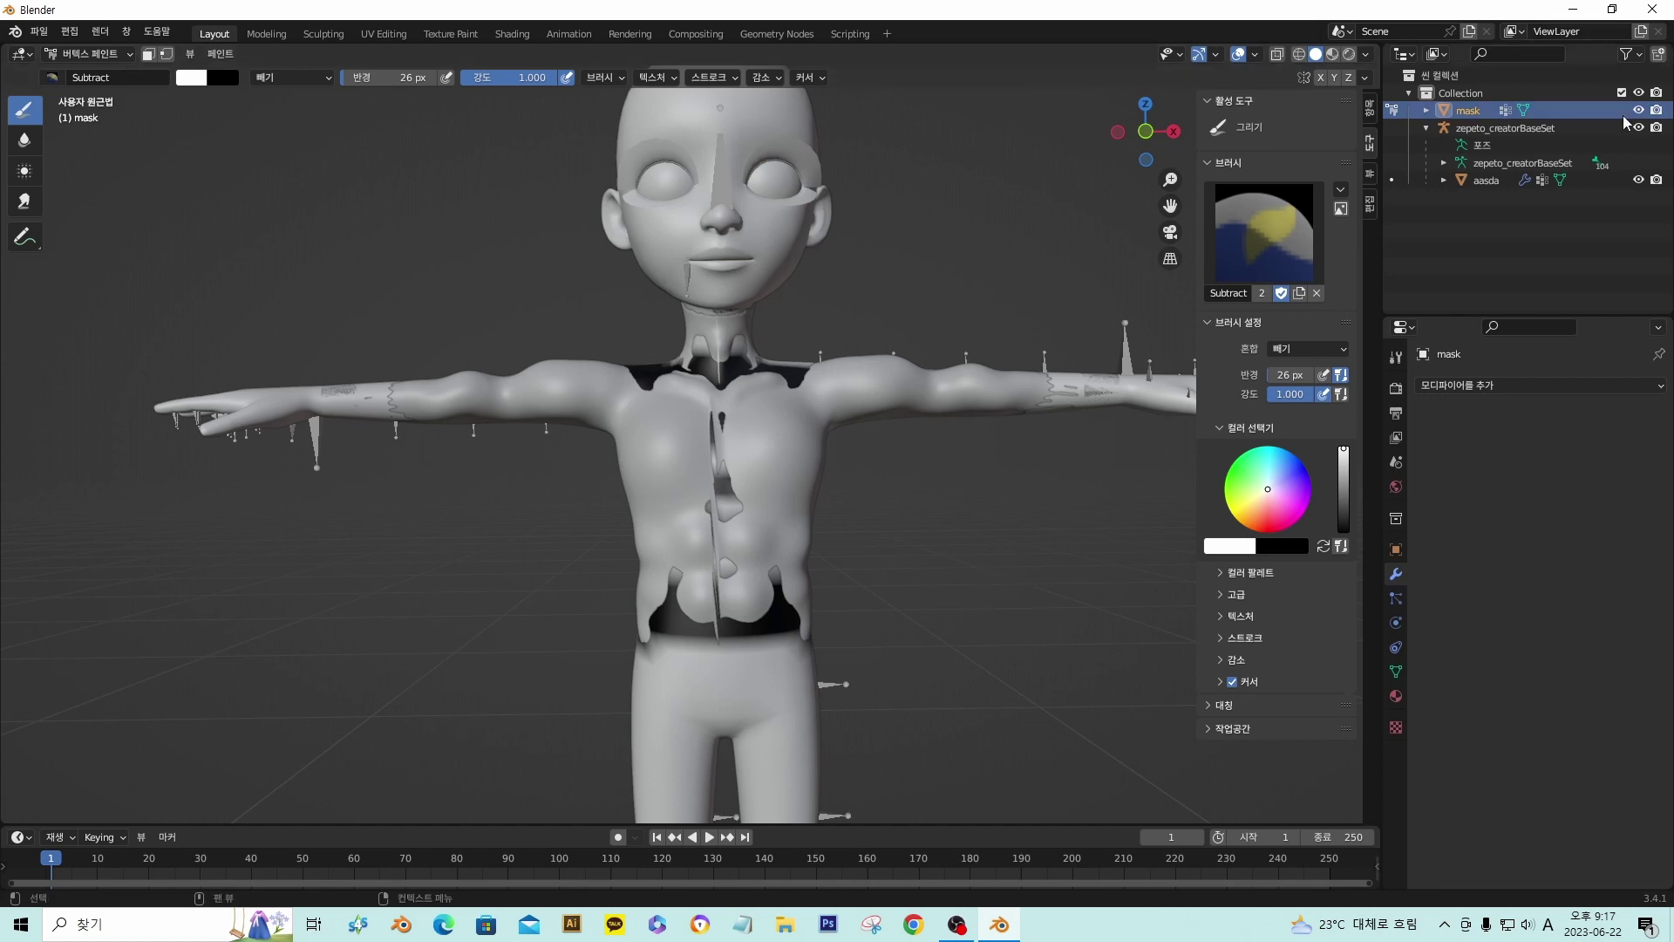
- Hide aasda, paint the torso and upper arms of mask black, and show aasda again in Object Mode
click(1639, 180)
mouse_move(643, 478)
mouse_down()
mouse_move(610, 557)
mouse_move(684, 509)
mouse_move(605, 363)
mouse_move(744, 371)
mouse_move(698, 374)
mouse_up()
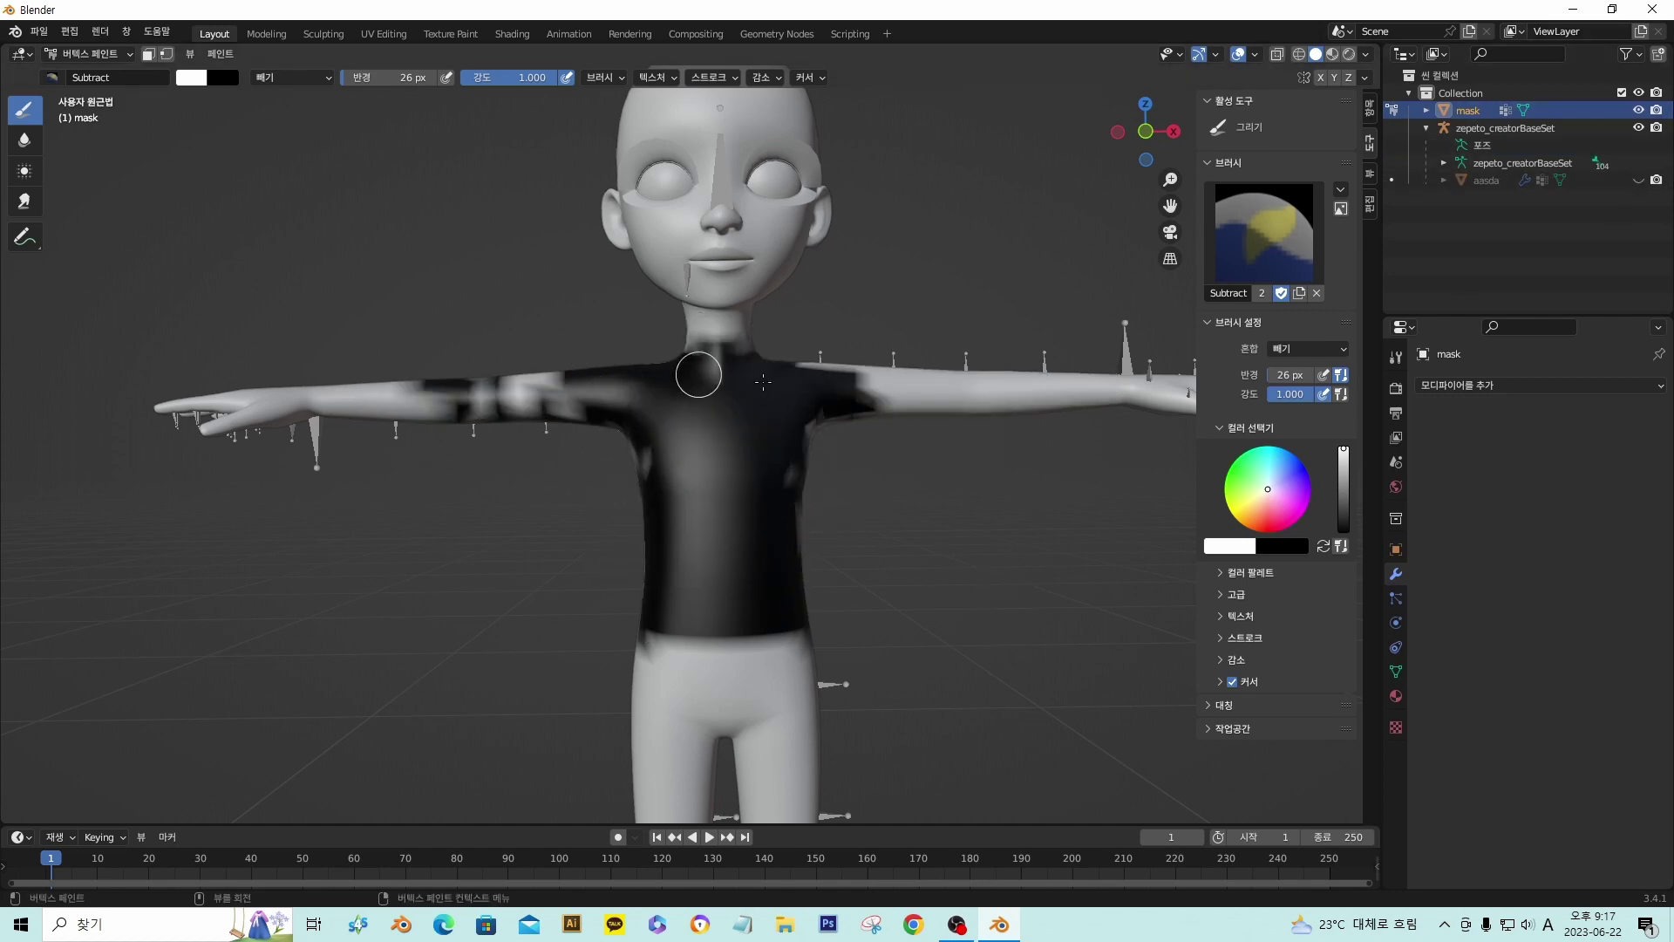
click(1394, 110)
click(1639, 180)
- Examine where the mask and aasda meshes overlap around the neck and collarbones
scroll(694, 293, up, 6)
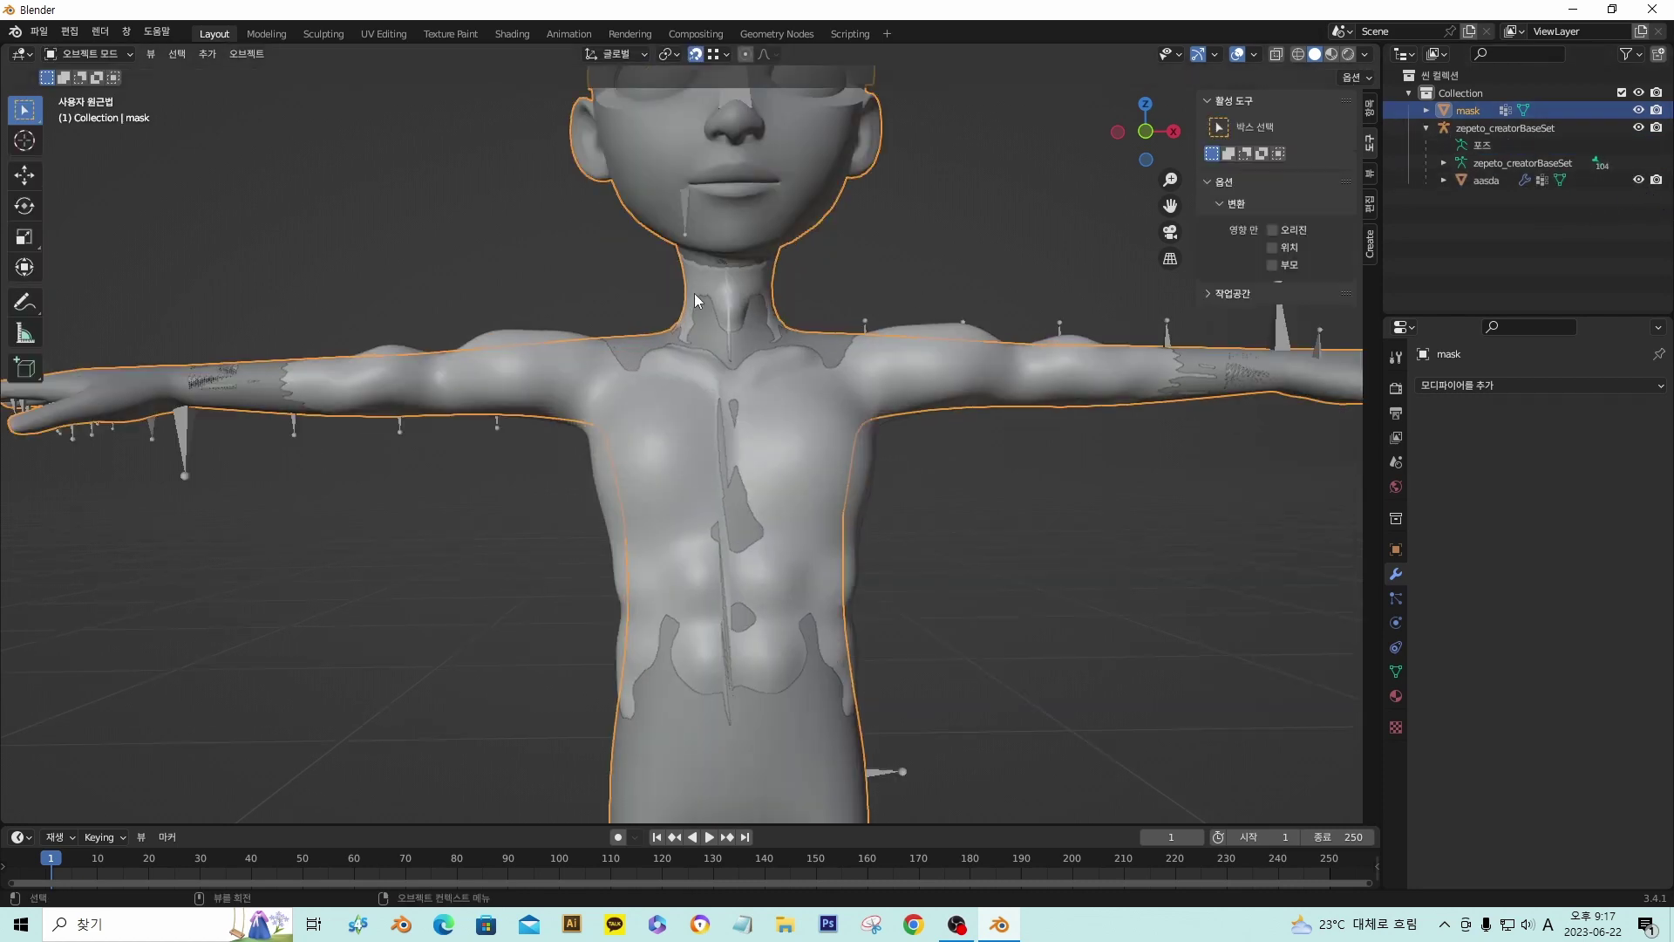
scroll(814, 270, down, 1)
shift+middle_drag(814, 271, 776, 390)
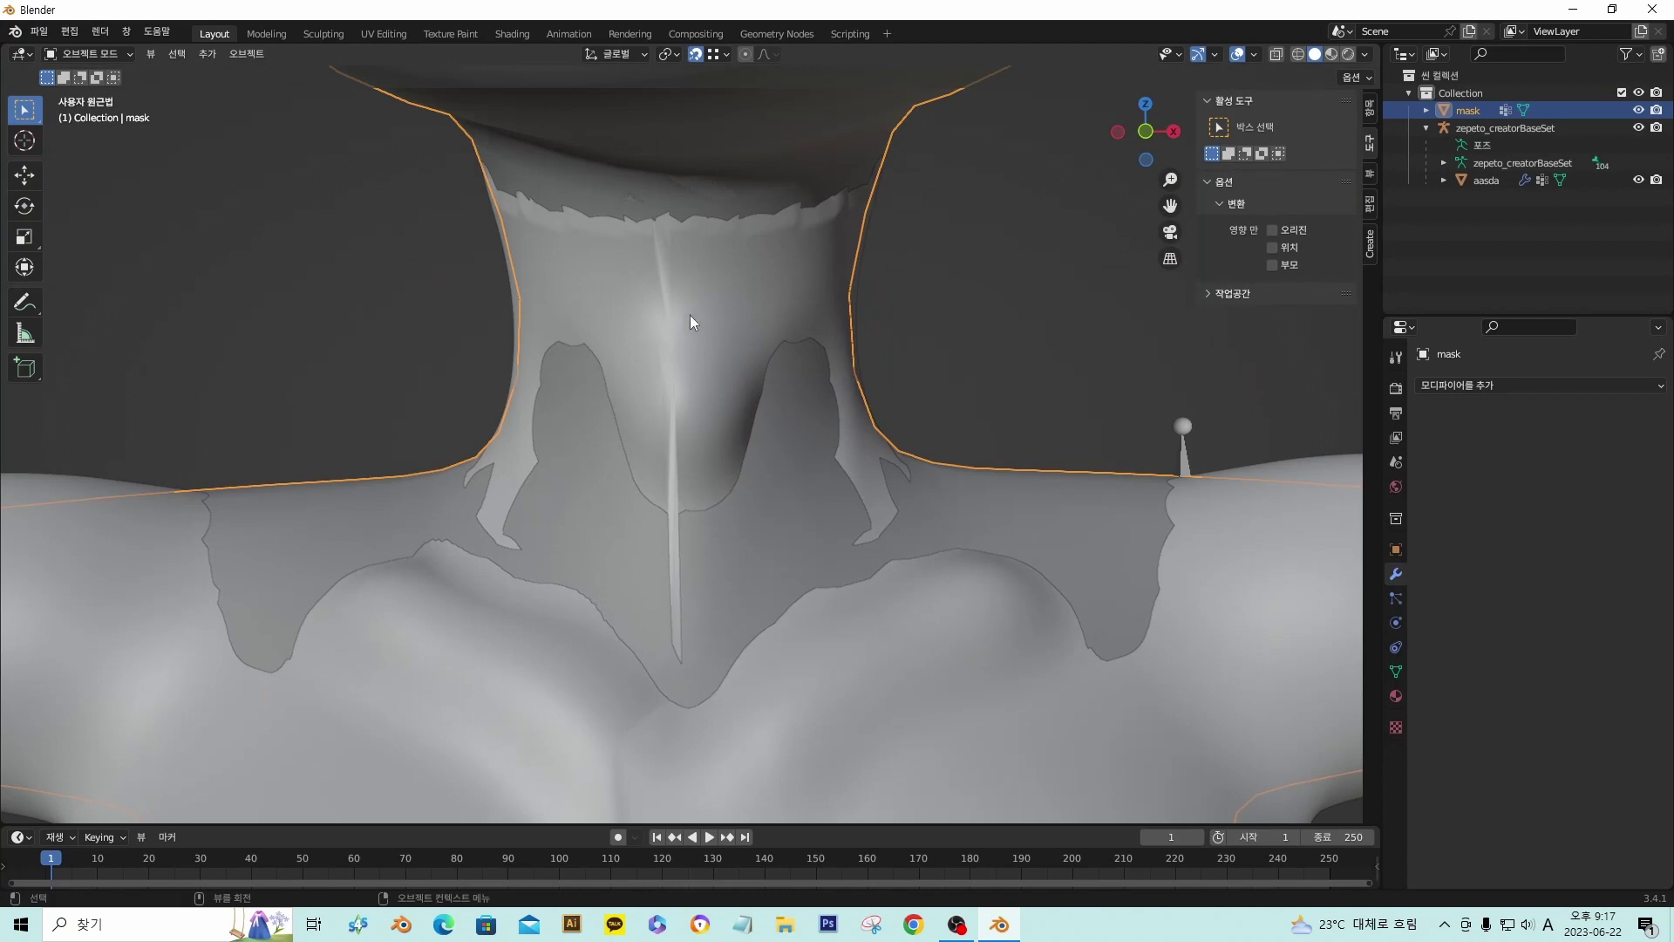
mouse_move(679, 354)
middle_down()
mouse_move(720, 352)
mouse_move(678, 353)
middle_up()
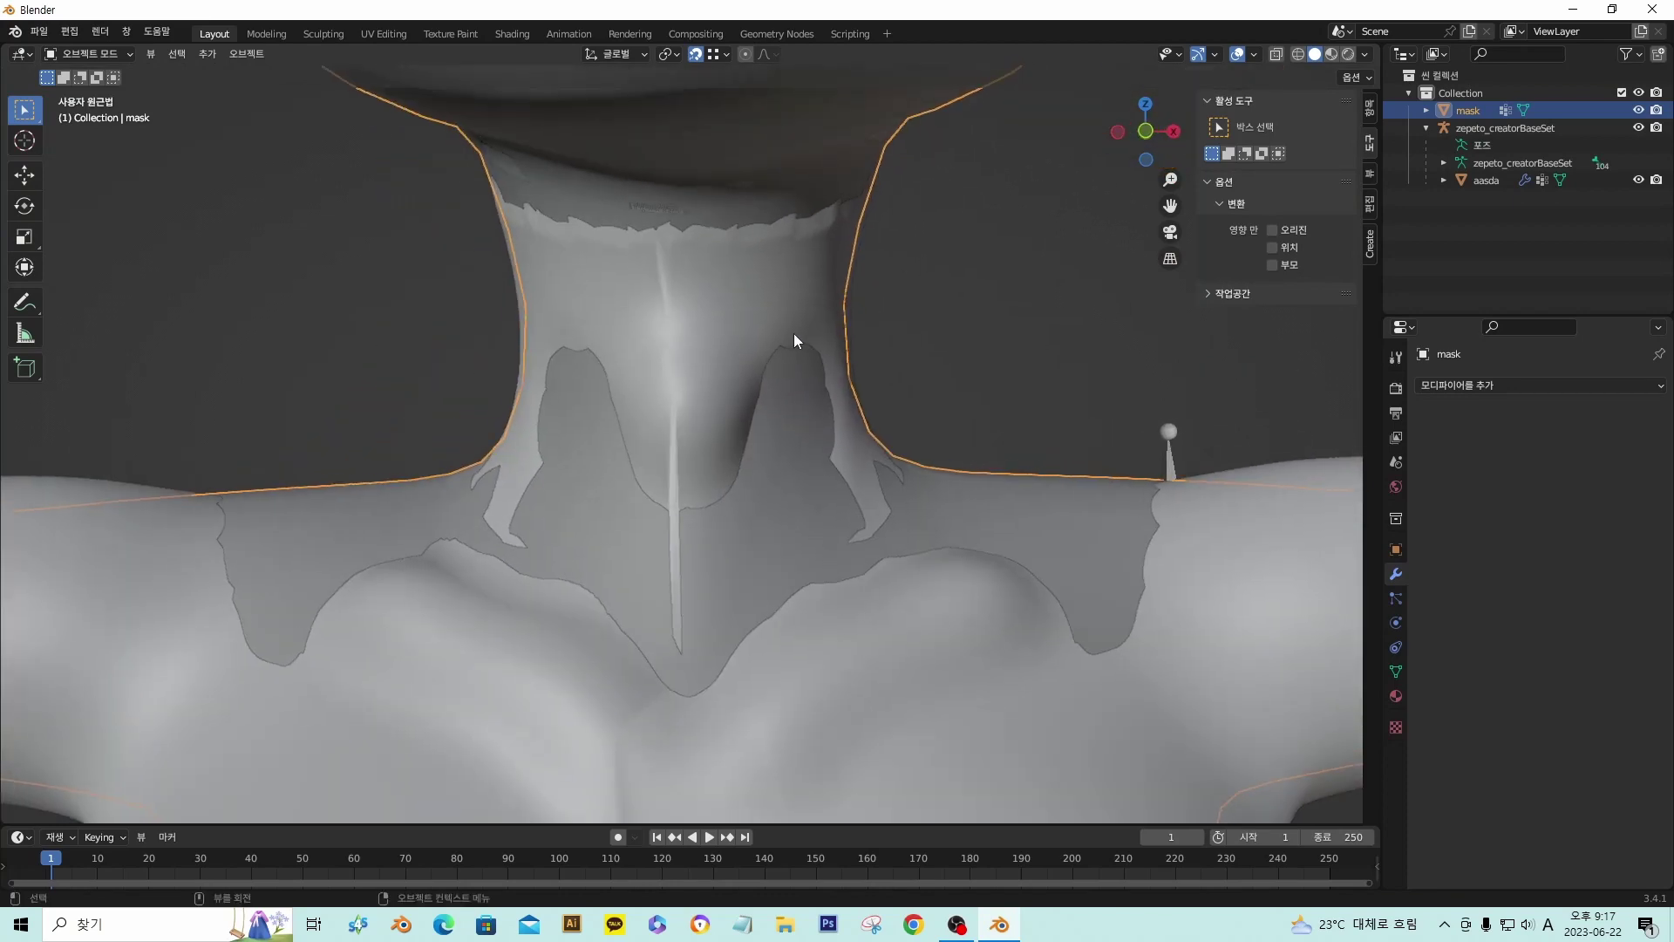
scroll(688, 262, down, 5)
shift+middle_drag(769, 268, 769, 211)
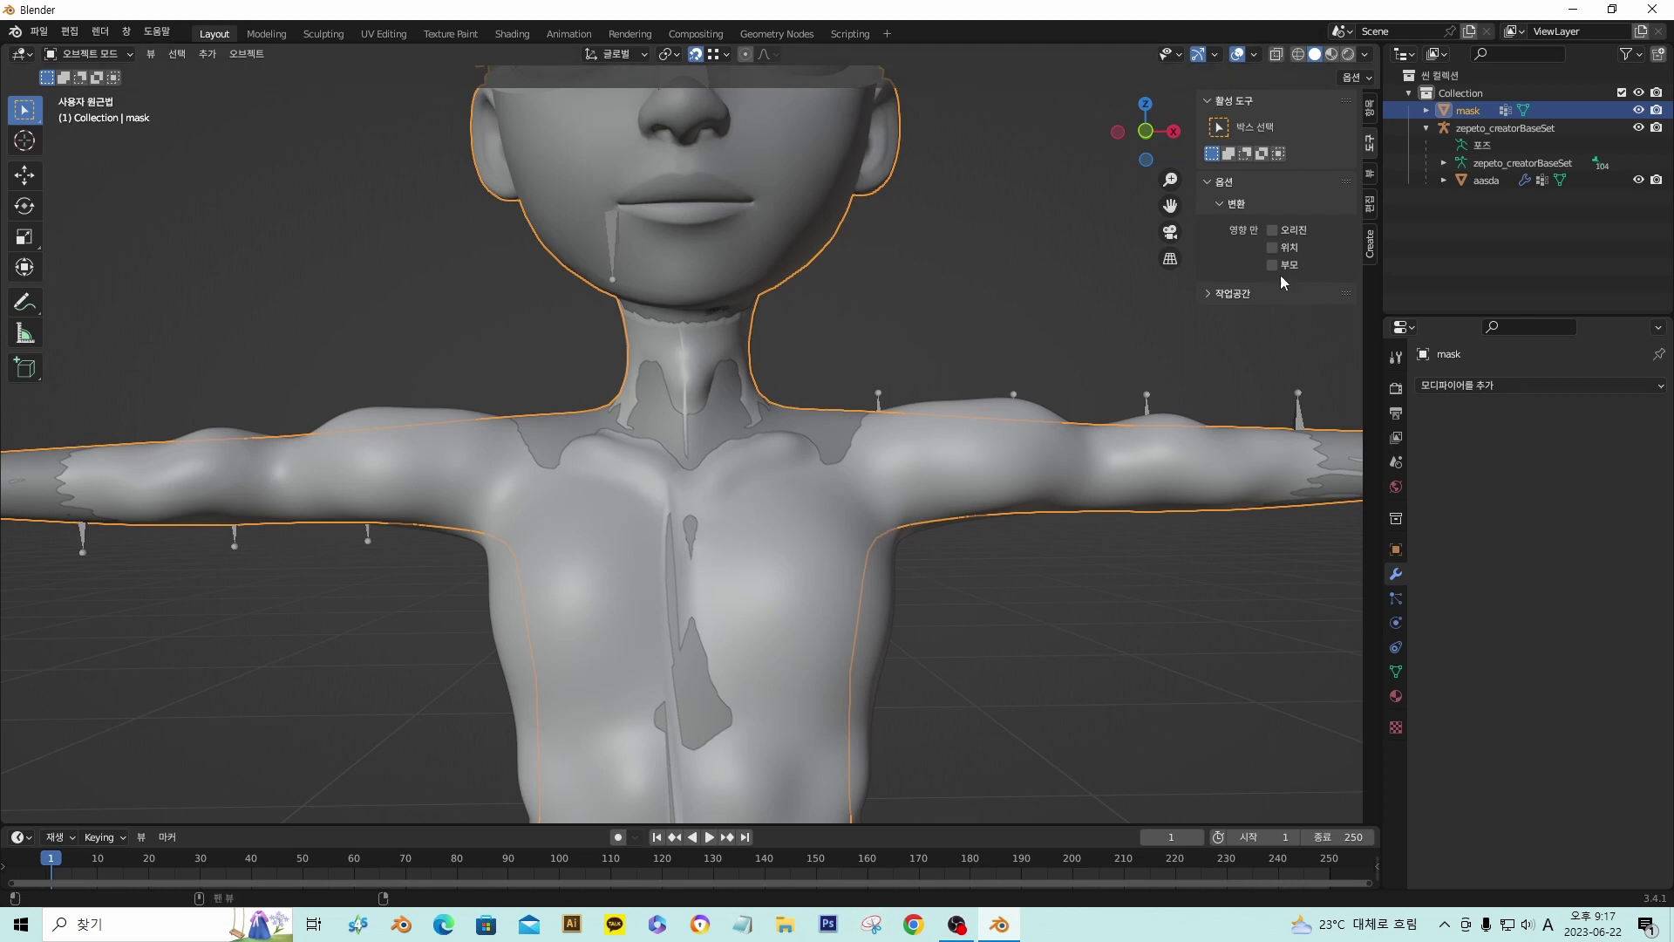
- Open the aasda mesh in Edit Mode and hide the mask object
click(1491, 177)
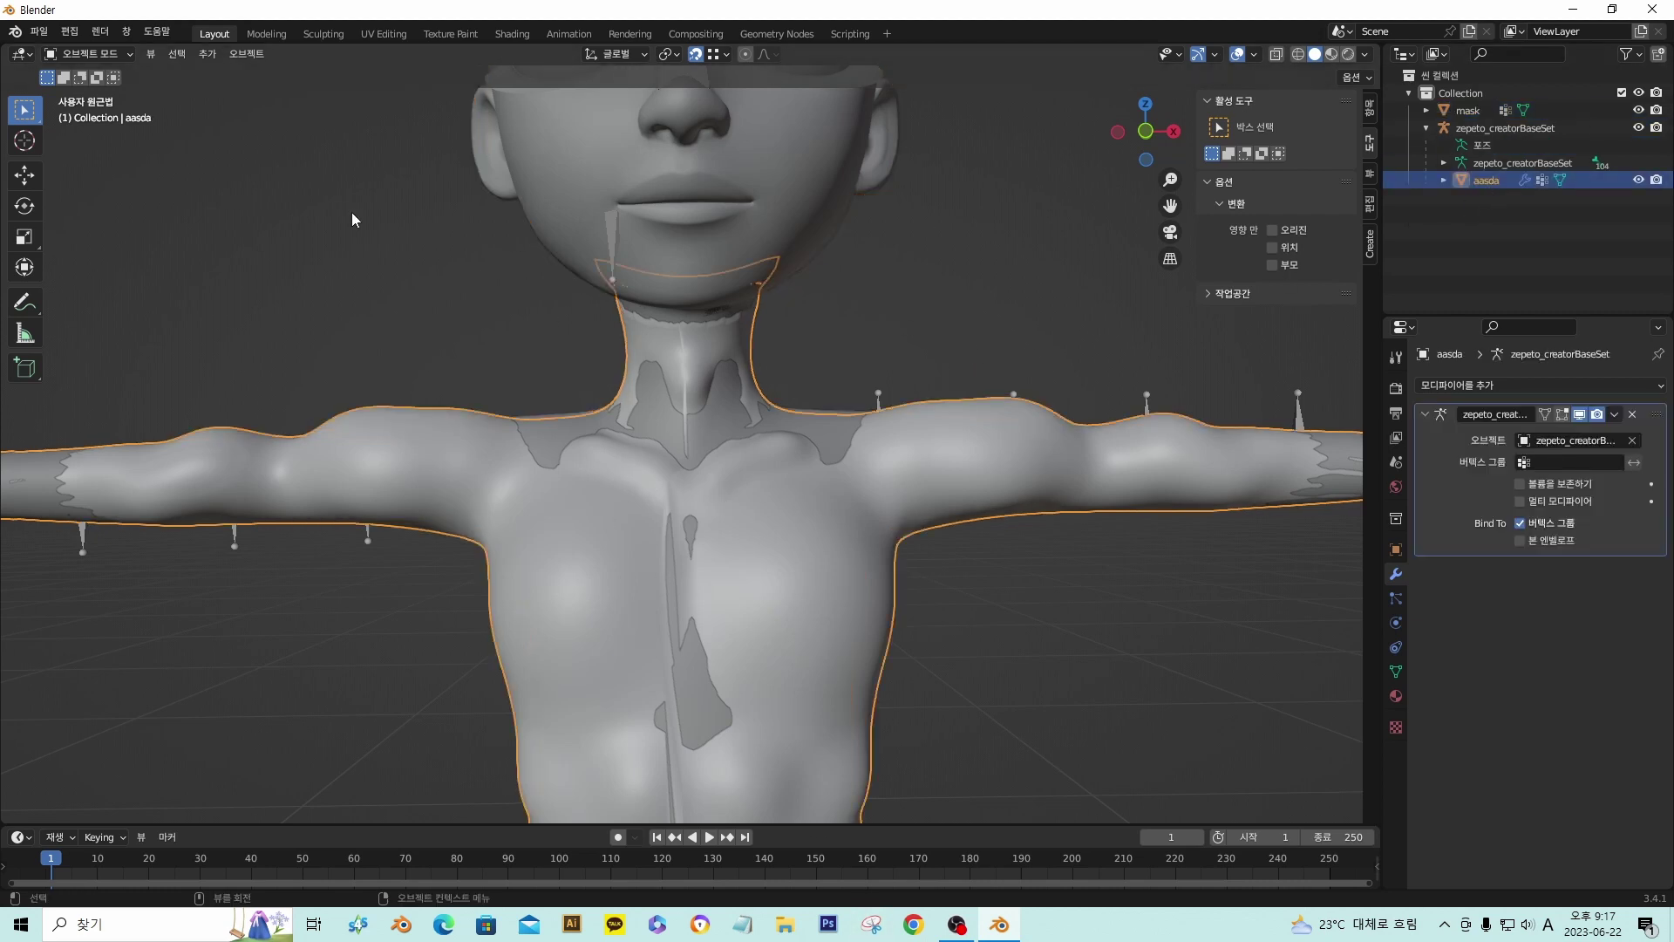
click(88, 54)
click(89, 93)
scroll(730, 348, up, 6)
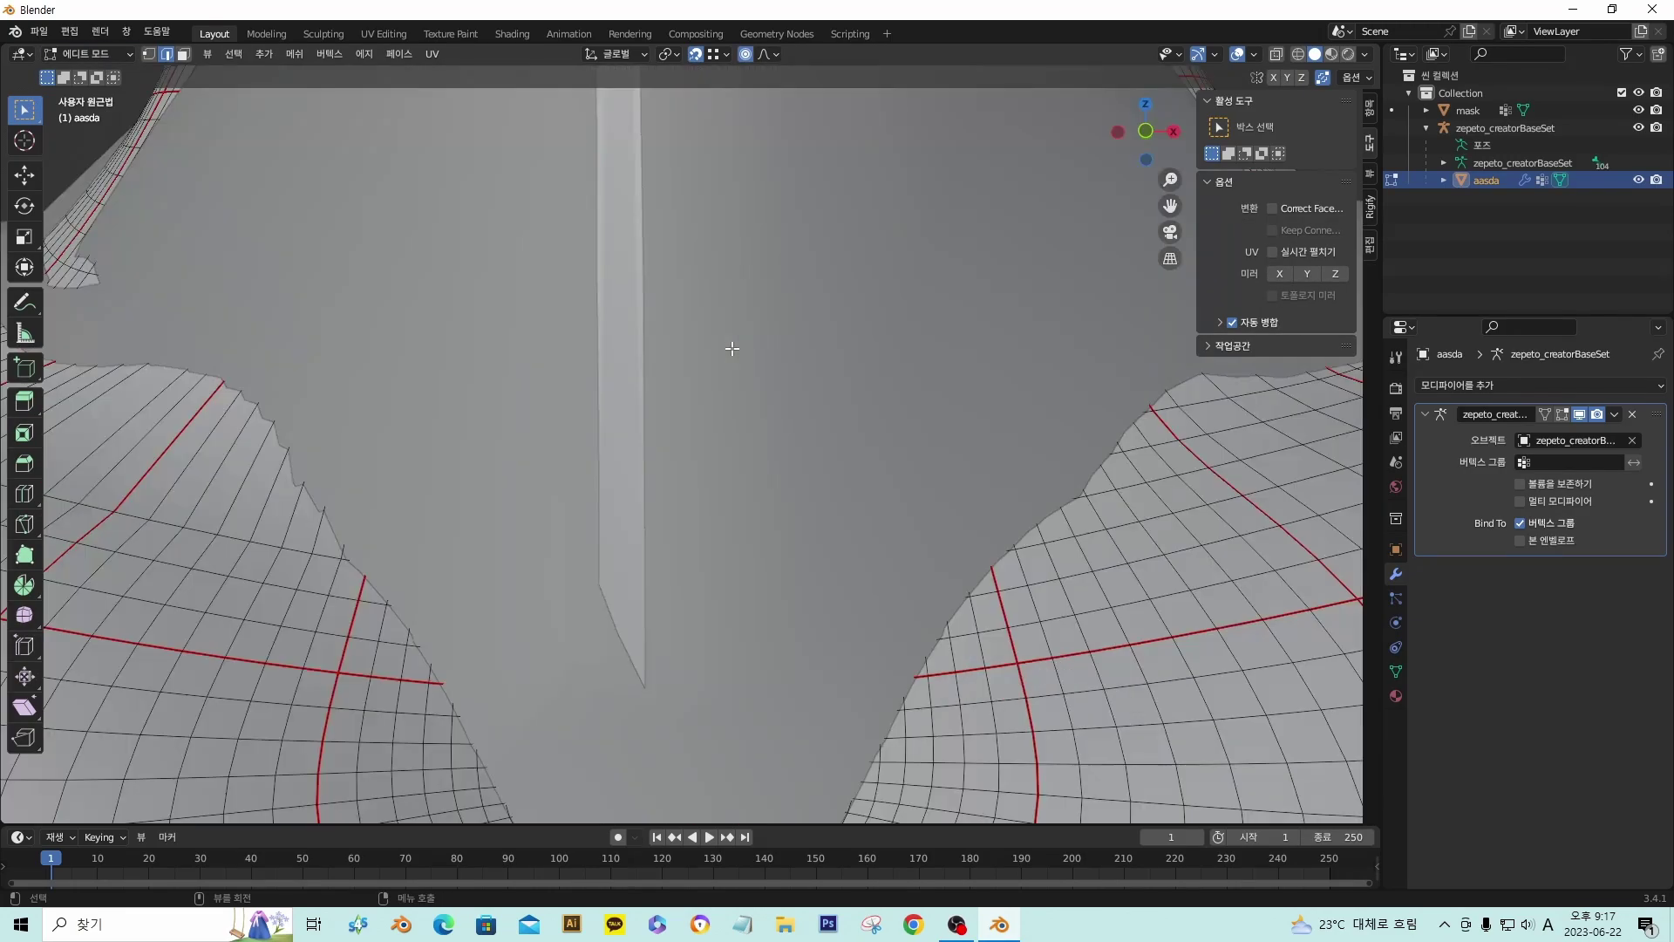
scroll(732, 348, down, 4)
click(1639, 110)
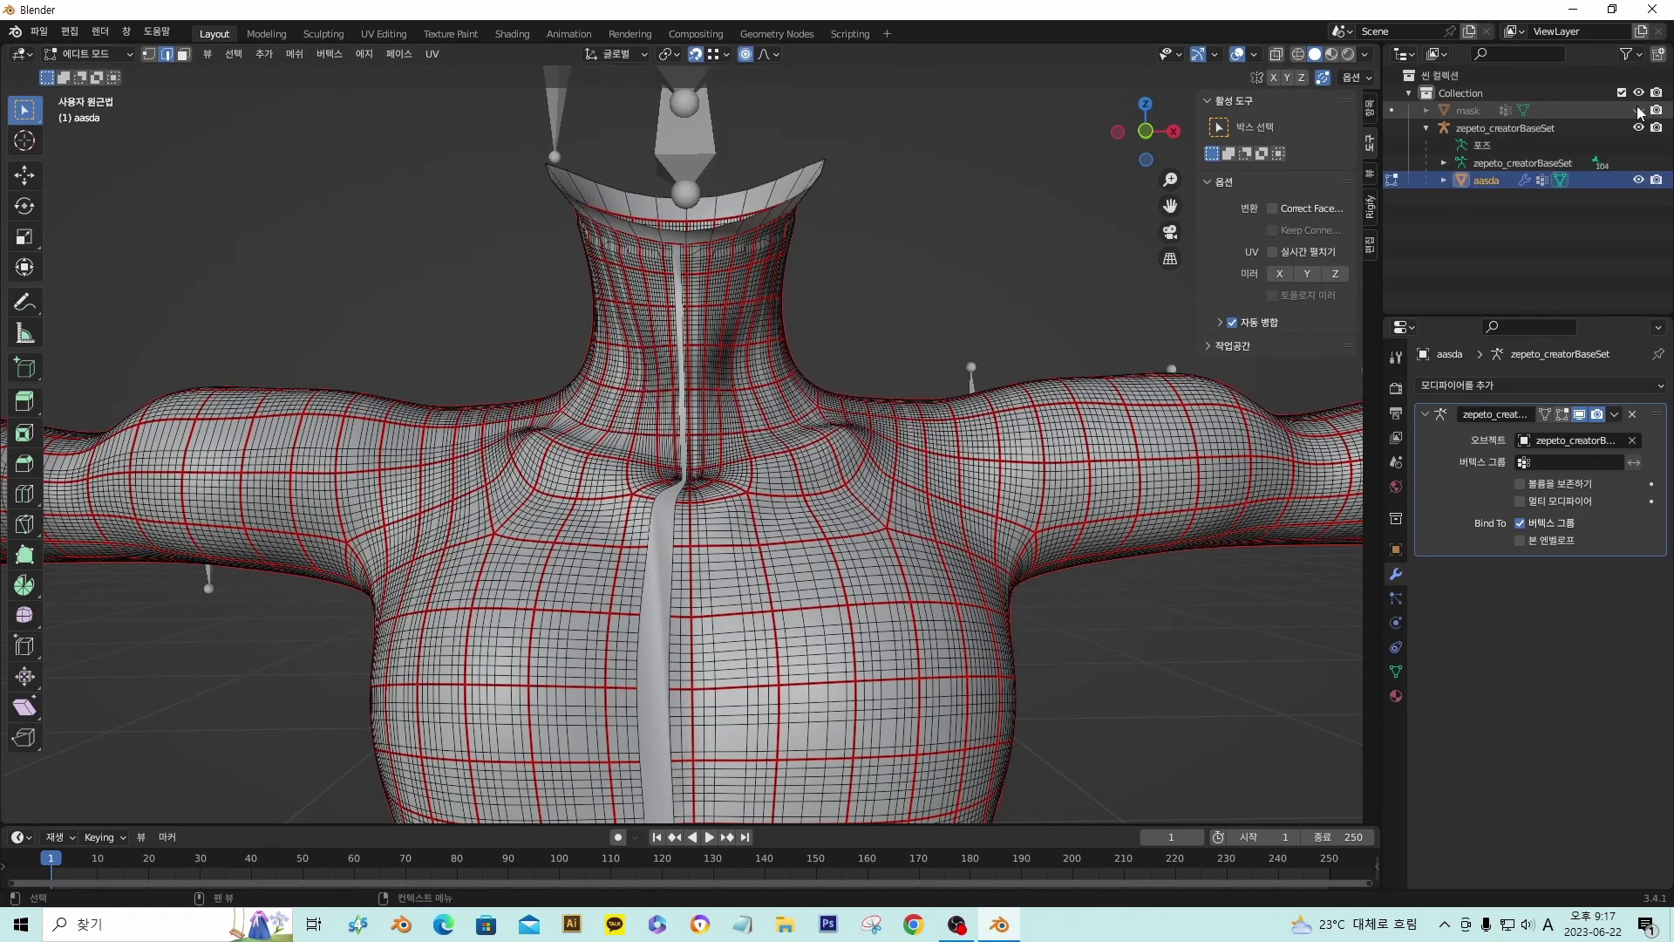
- Box-select a vertical strip of the mesh on the side of the neck and duplicate it in place
middle_drag(638, 340, 683, 356)
middle_drag(760, 291, 751, 283)
drag(755, 245, 820, 461)
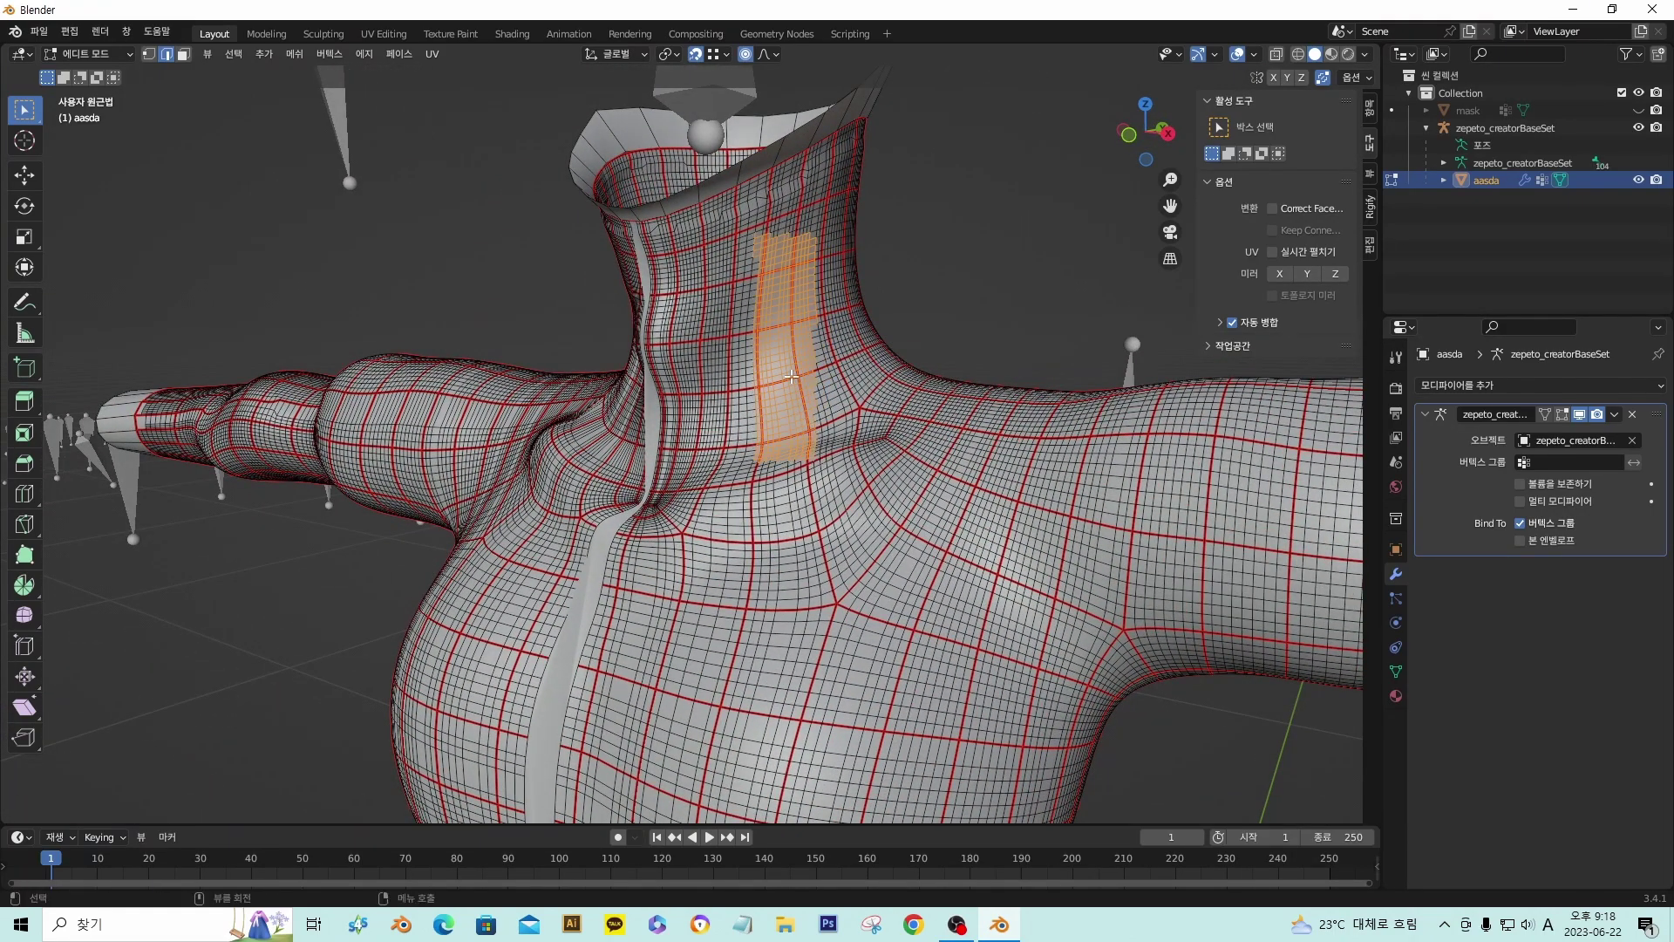
middle_drag(755, 368, 793, 360)
key(shift+d)
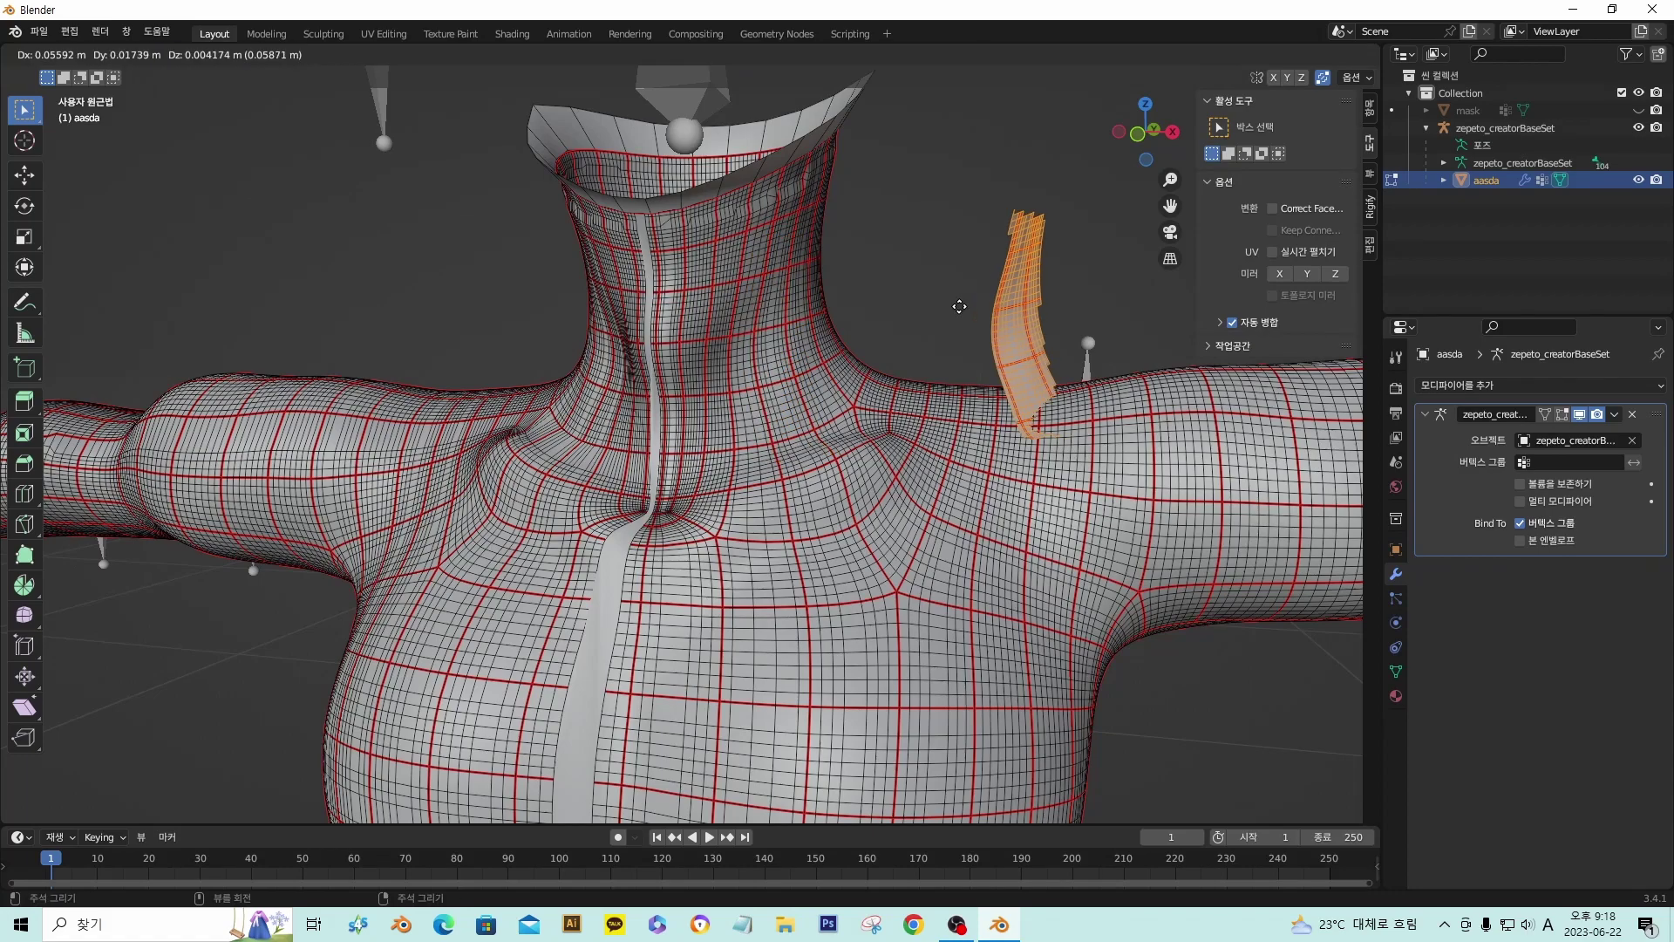
key(Escape)
middle_drag(860, 287, 959, 343)
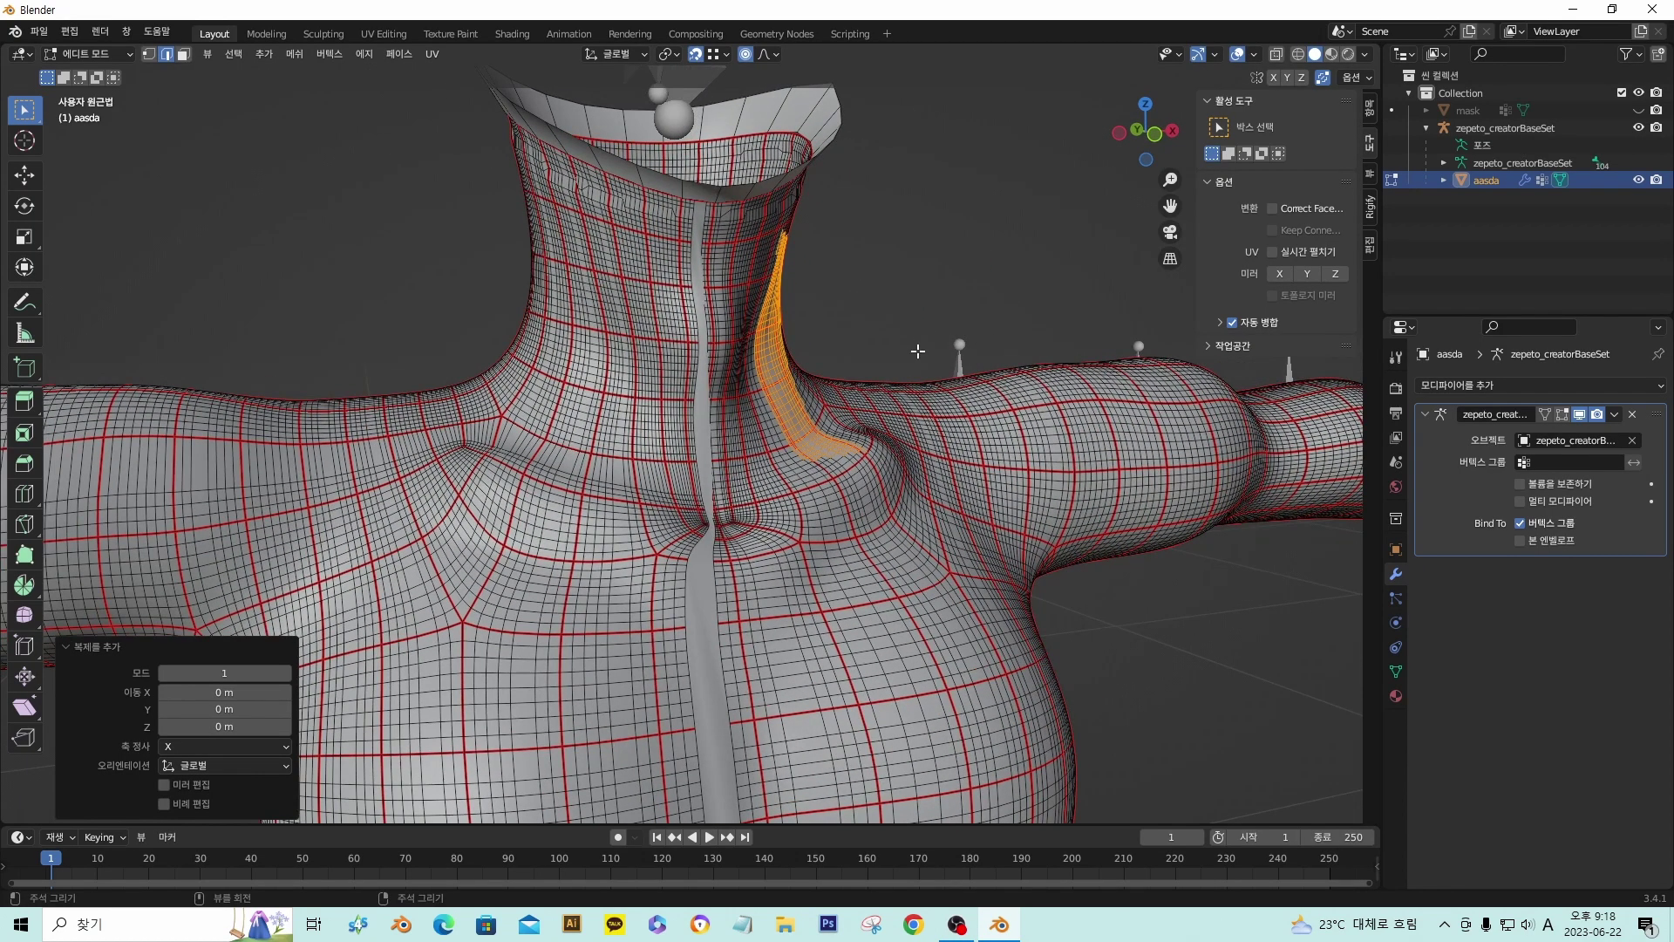
- Turn off proportional editing and snapping, and move the duplicated neck strip 0.002264 m along X
key(g)
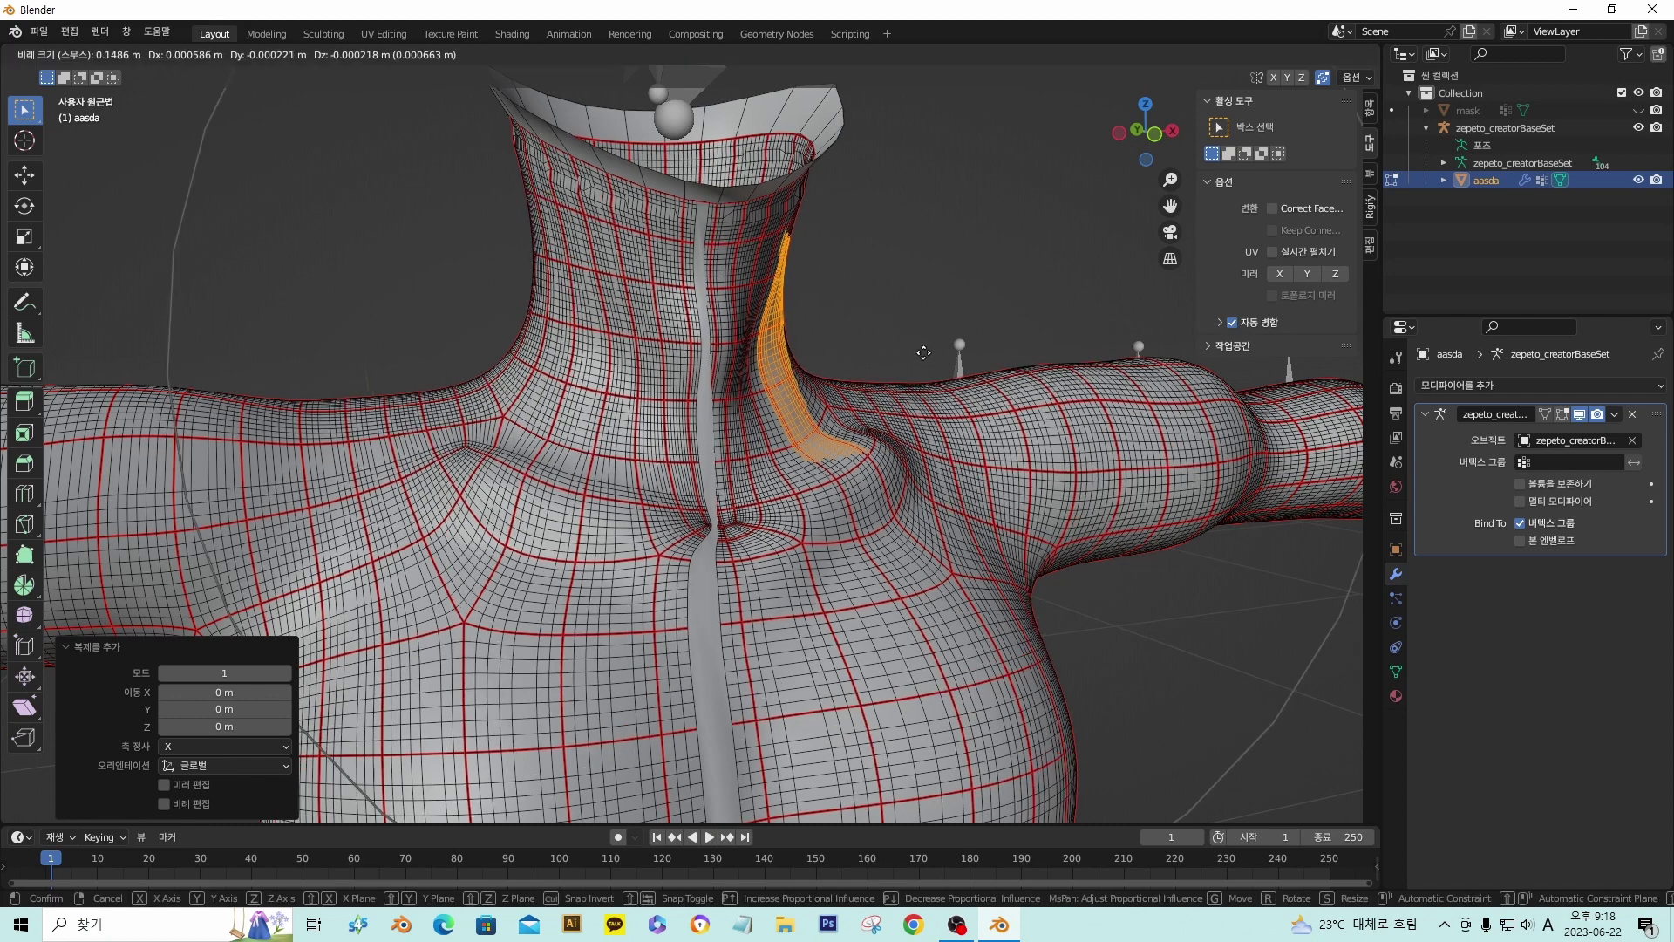
right_click(918, 335)
click(751, 60)
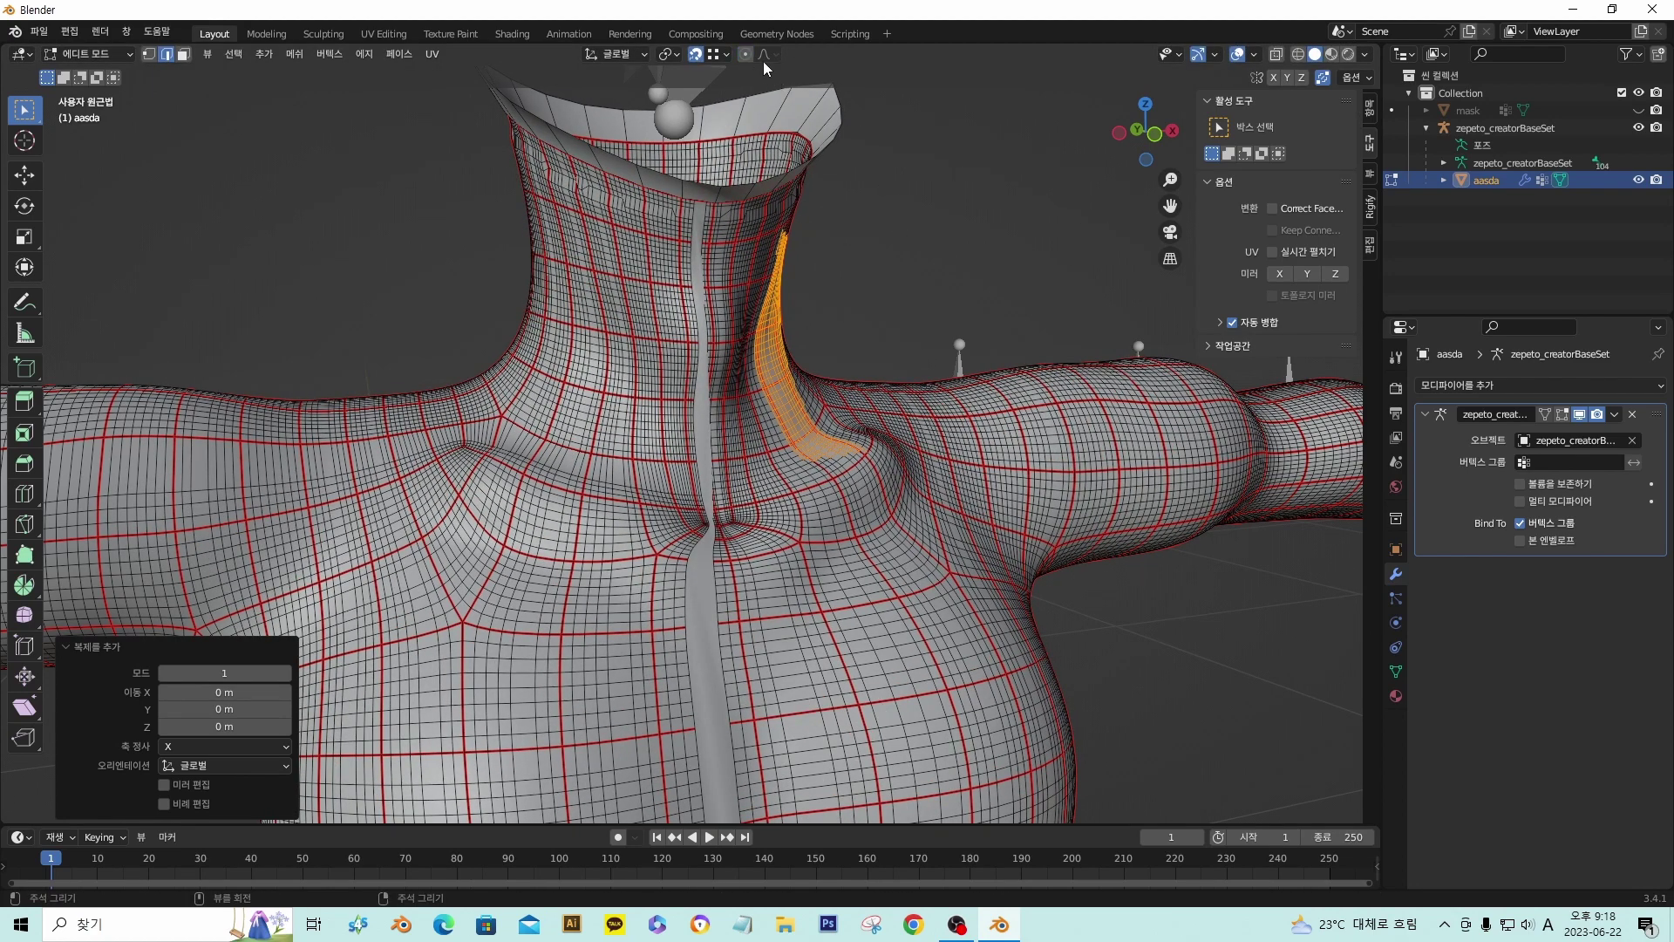
key(g)
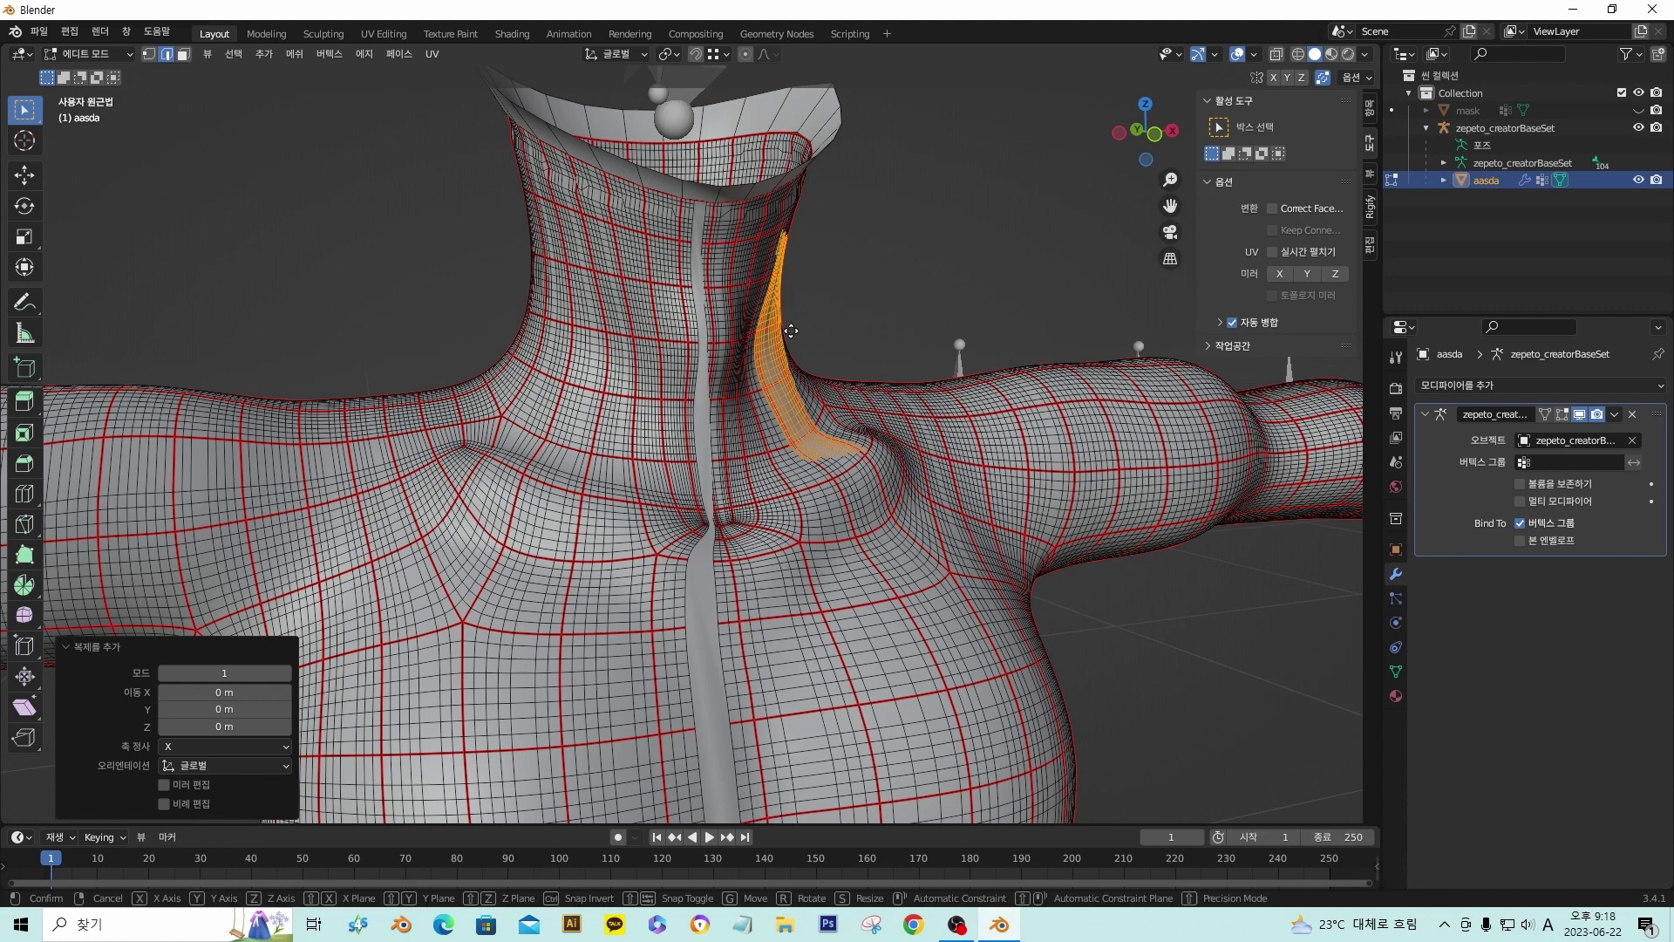
key(x)
click(806, 330)
- Deselect the duplicated strip and examine the neck surface from the front and side
middle_drag(806, 330, 815, 258)
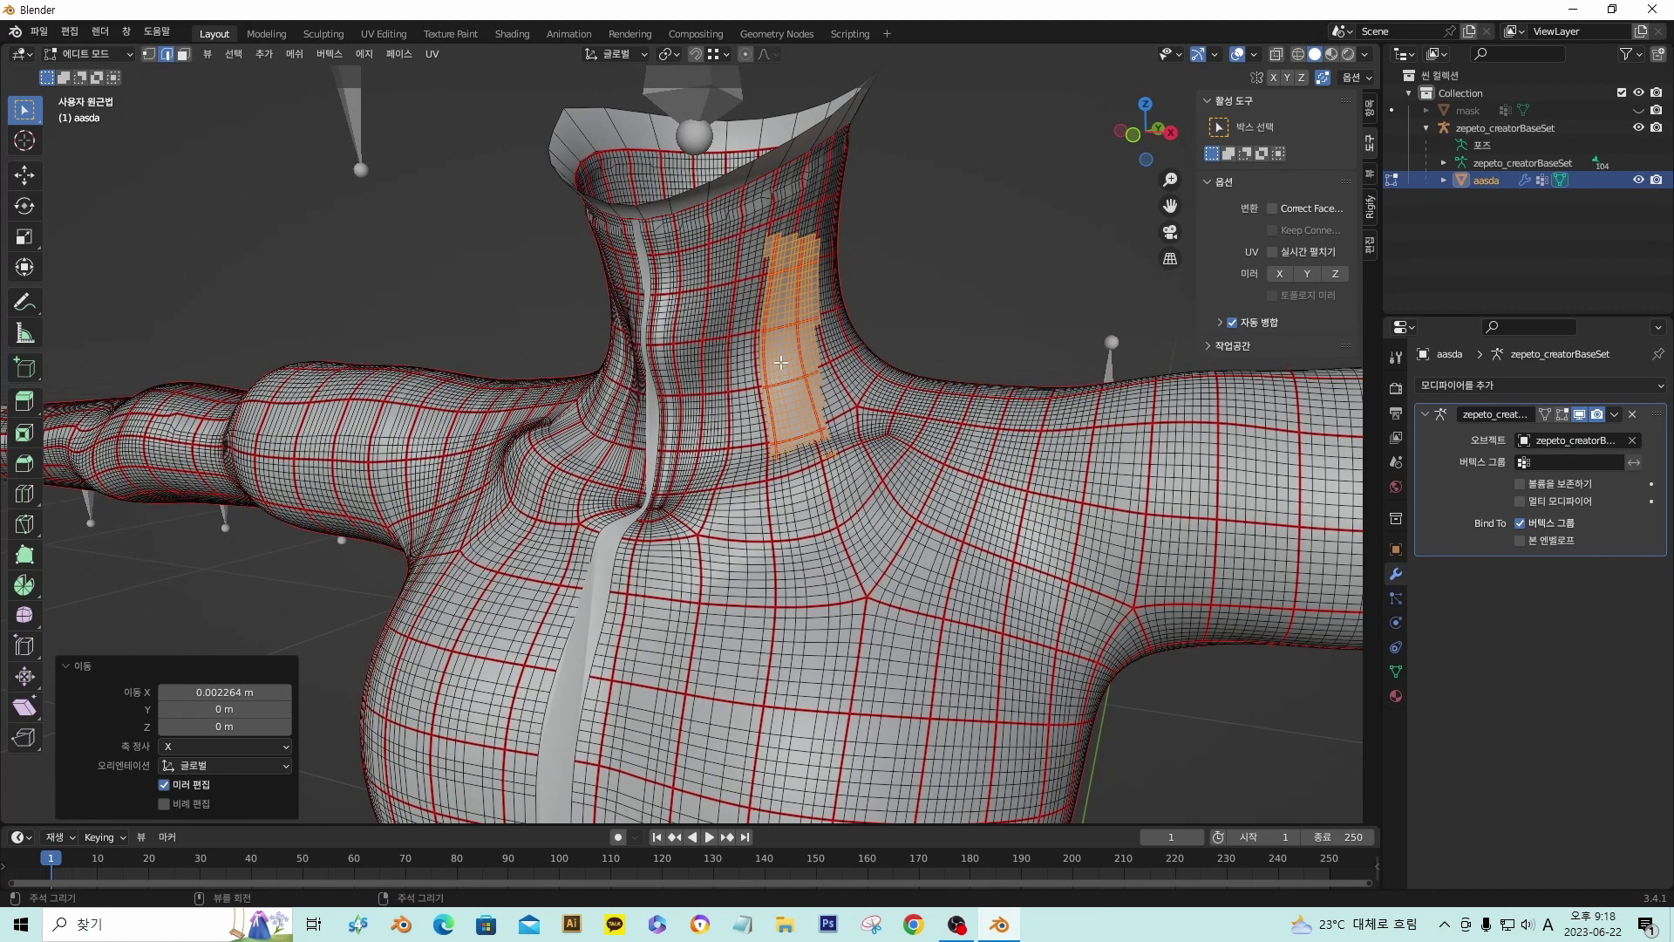
middle_drag(788, 347, 699, 370)
click(699, 370)
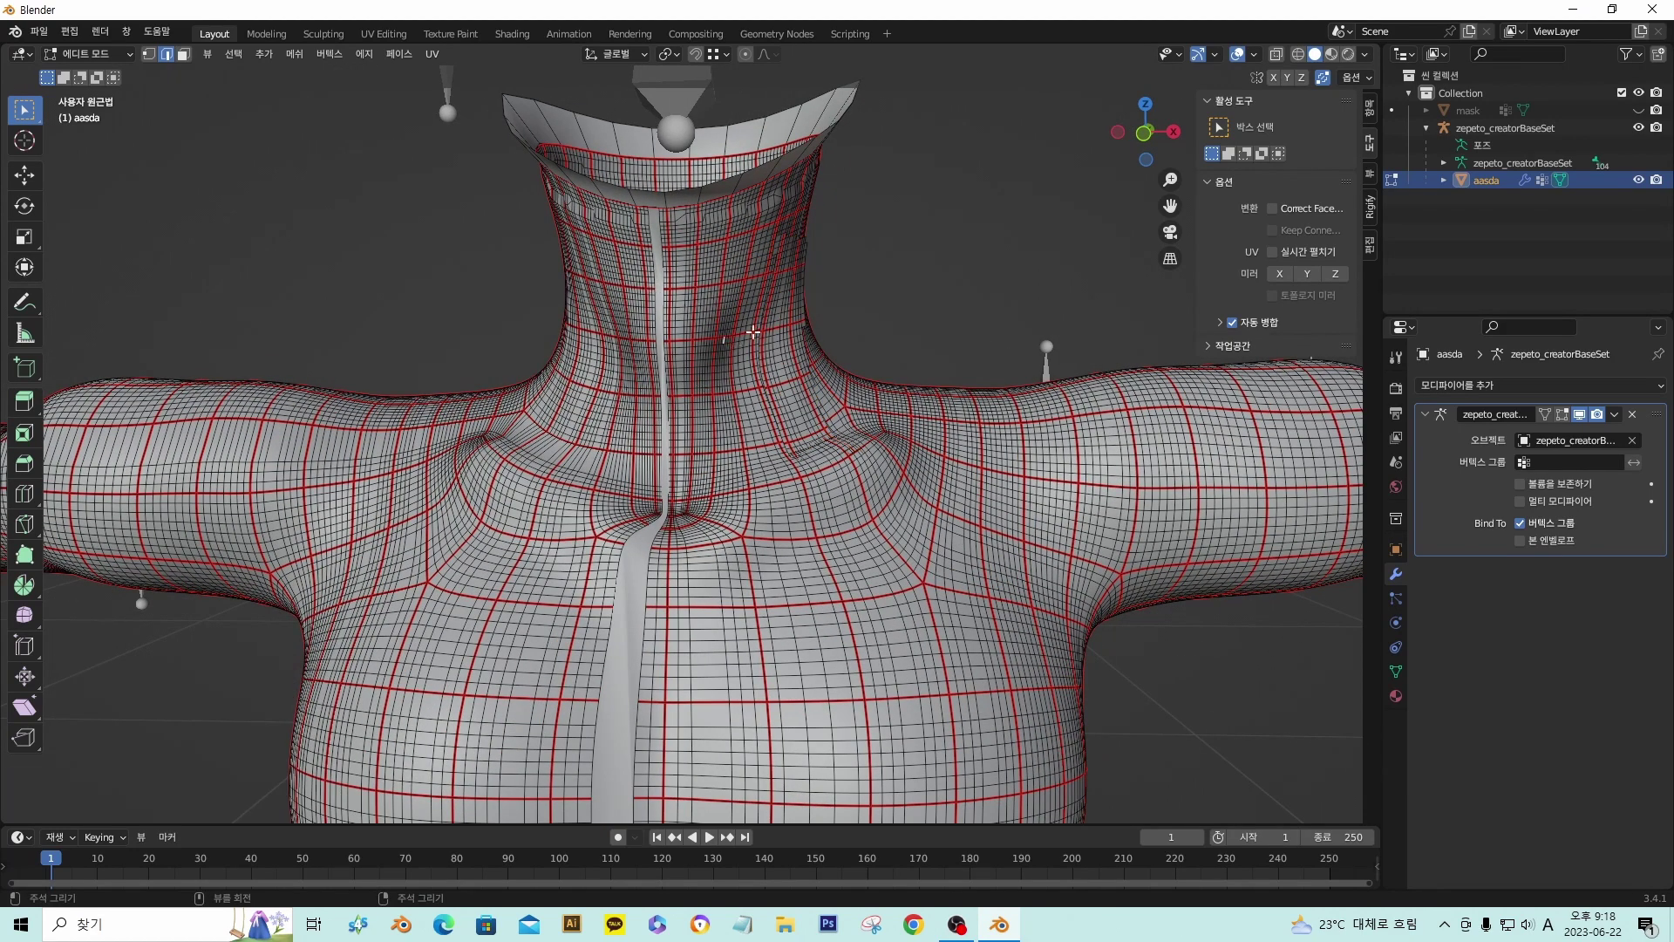
middle_drag(754, 332, 826, 314)
scroll(826, 314, up, 4)
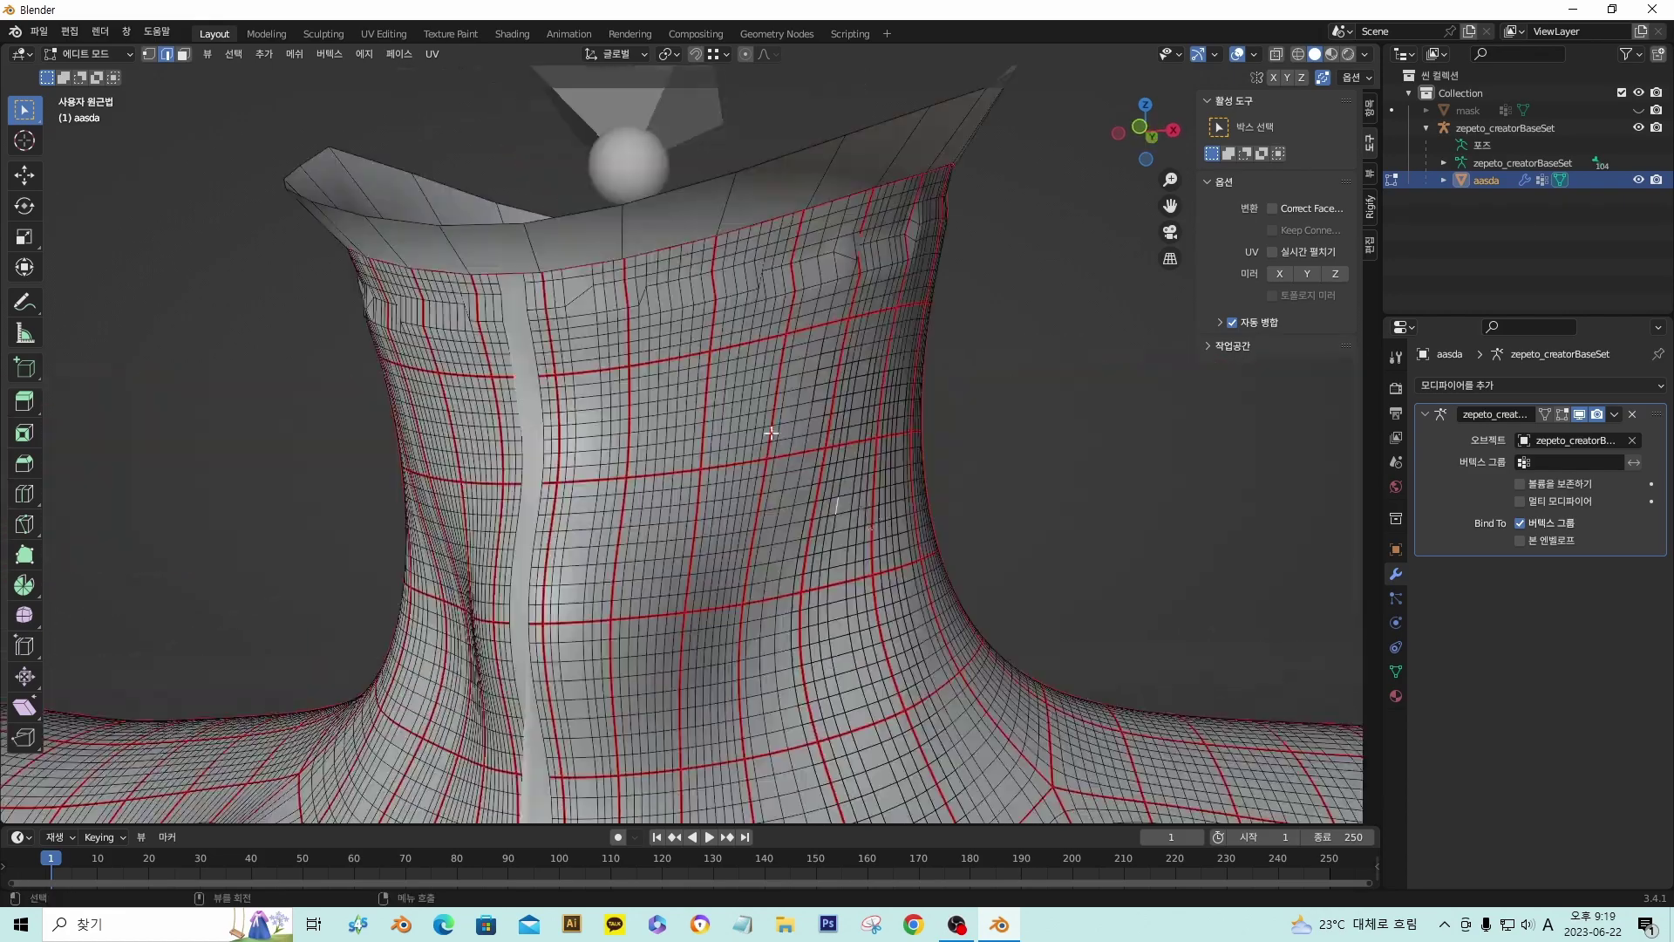
- Box-select a patch of the mesh on the side of the neck, duplicate it and move the copy outward about 0.0023 m
scroll(916, 601, down, 9)
middle_drag(866, 580, 898, 613)
scroll(688, 508, up, 8)
middle_drag(695, 515, 846, 478)
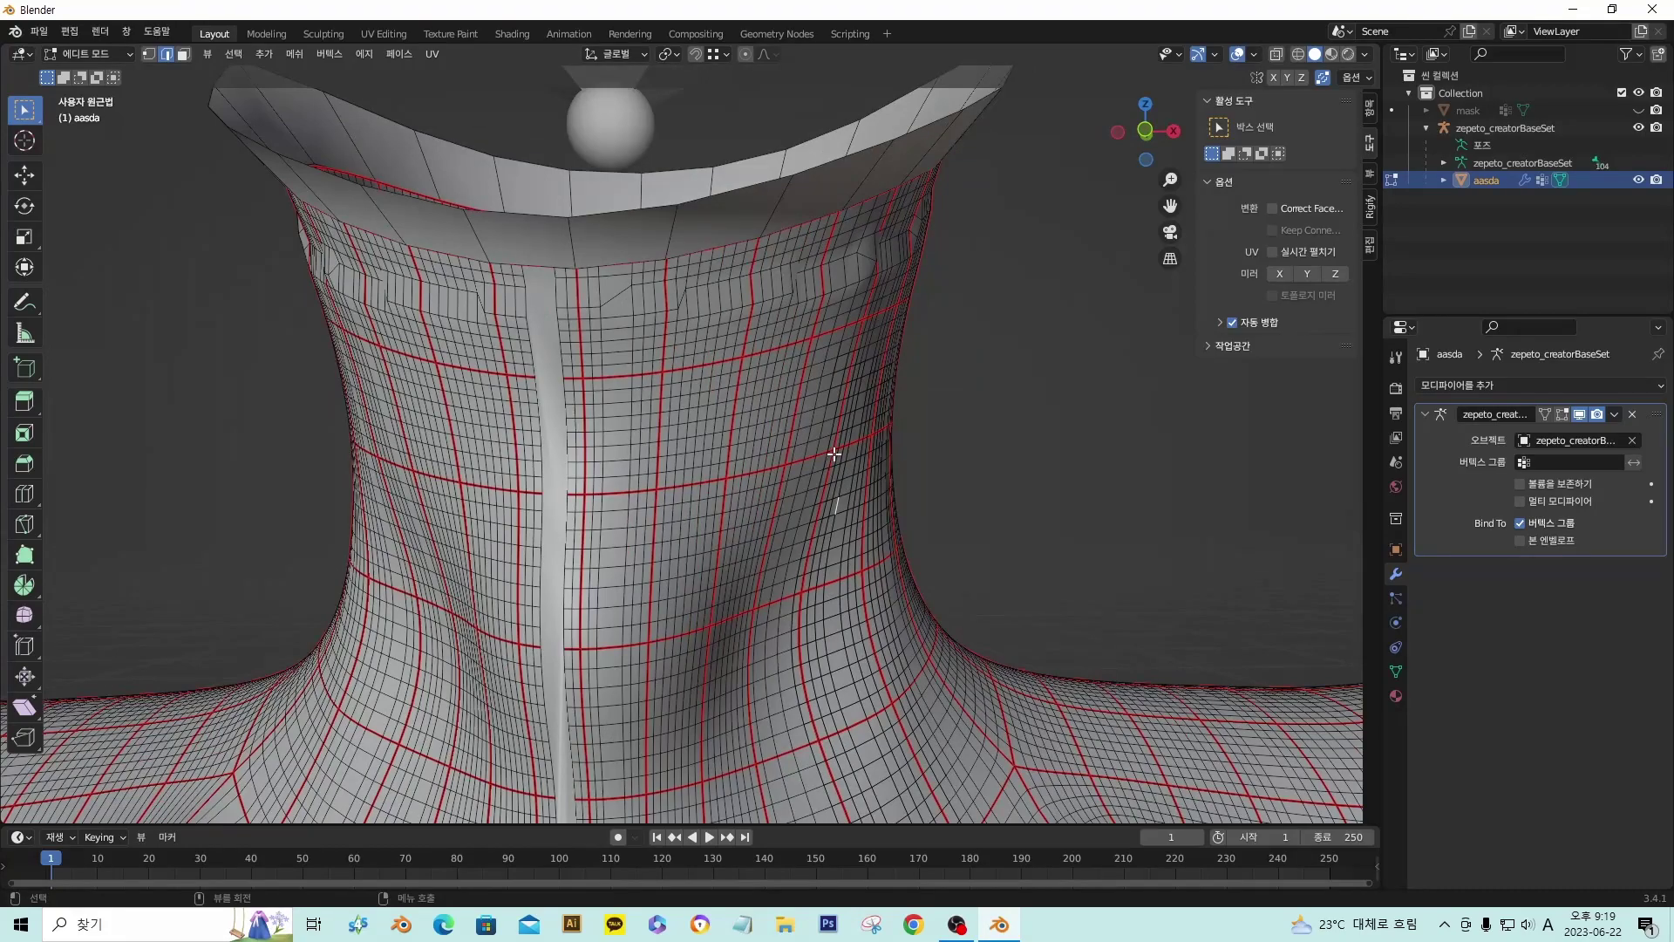
middle_drag(923, 524, 894, 441)
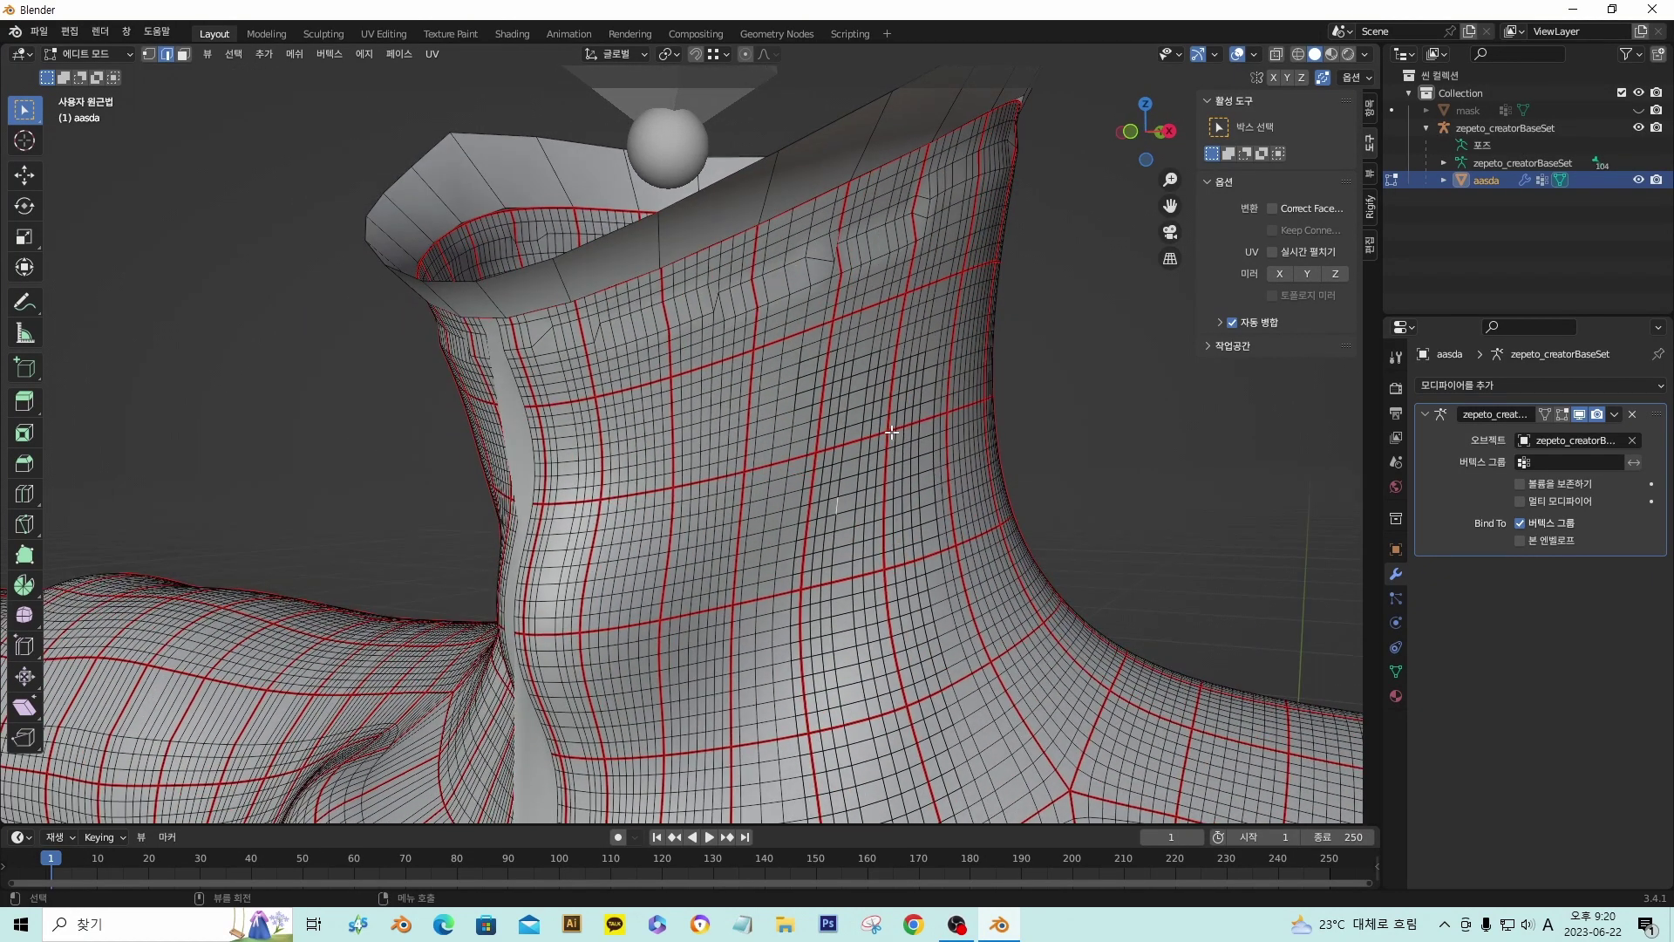
drag(891, 430, 1008, 708)
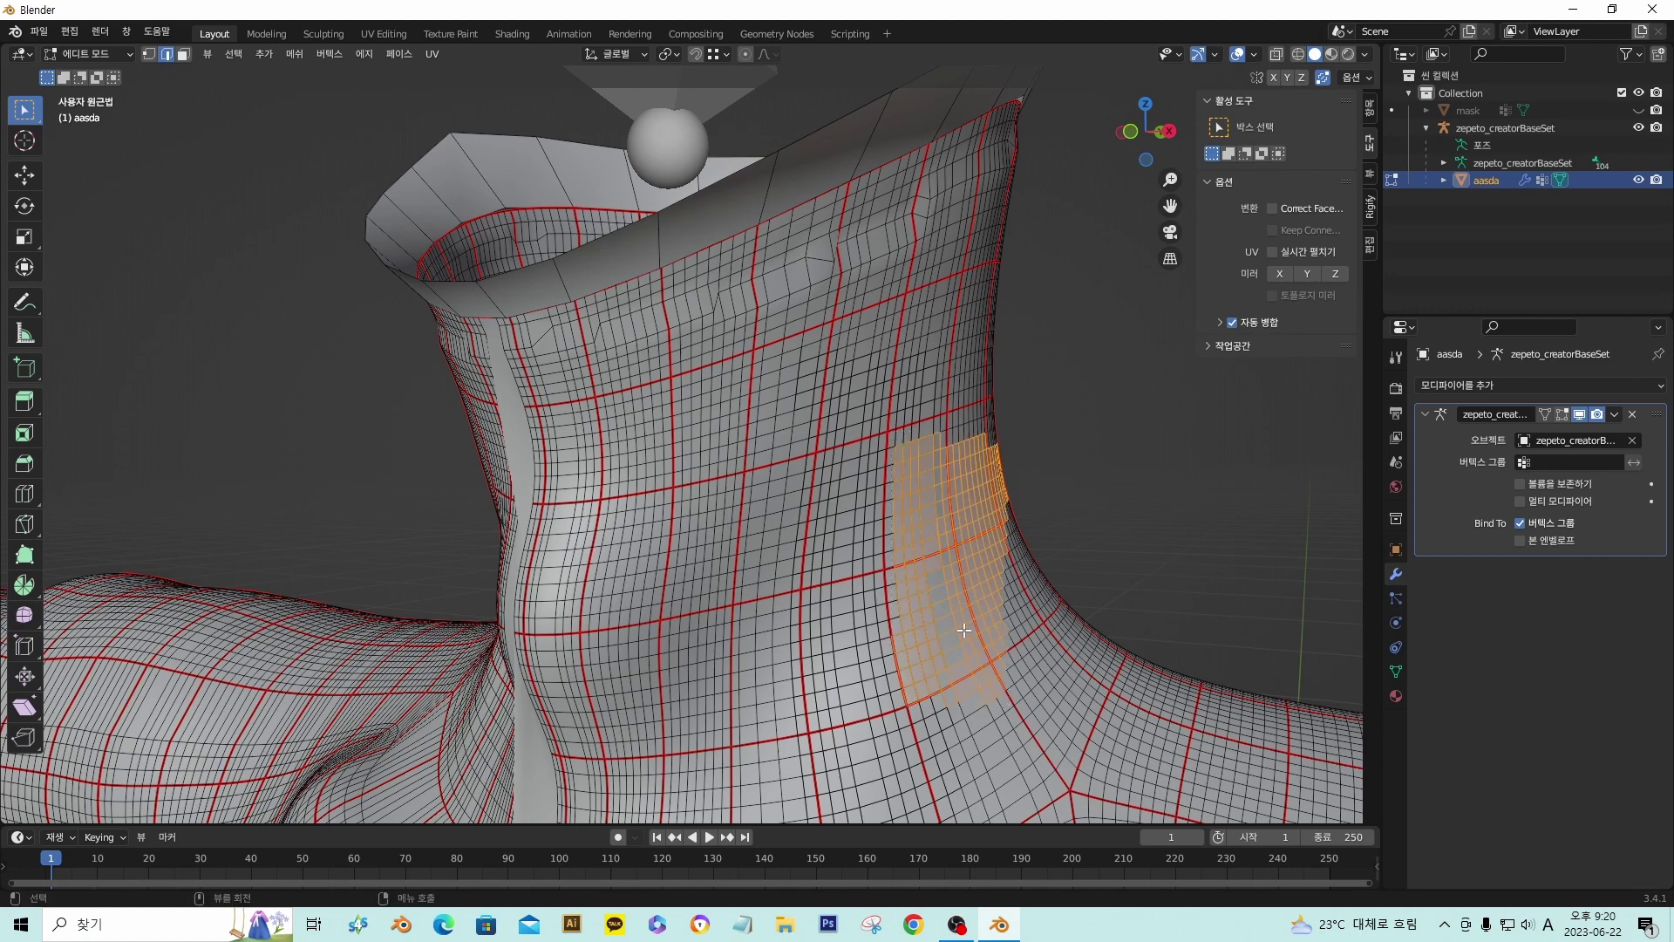
middle_drag(994, 583, 988, 572)
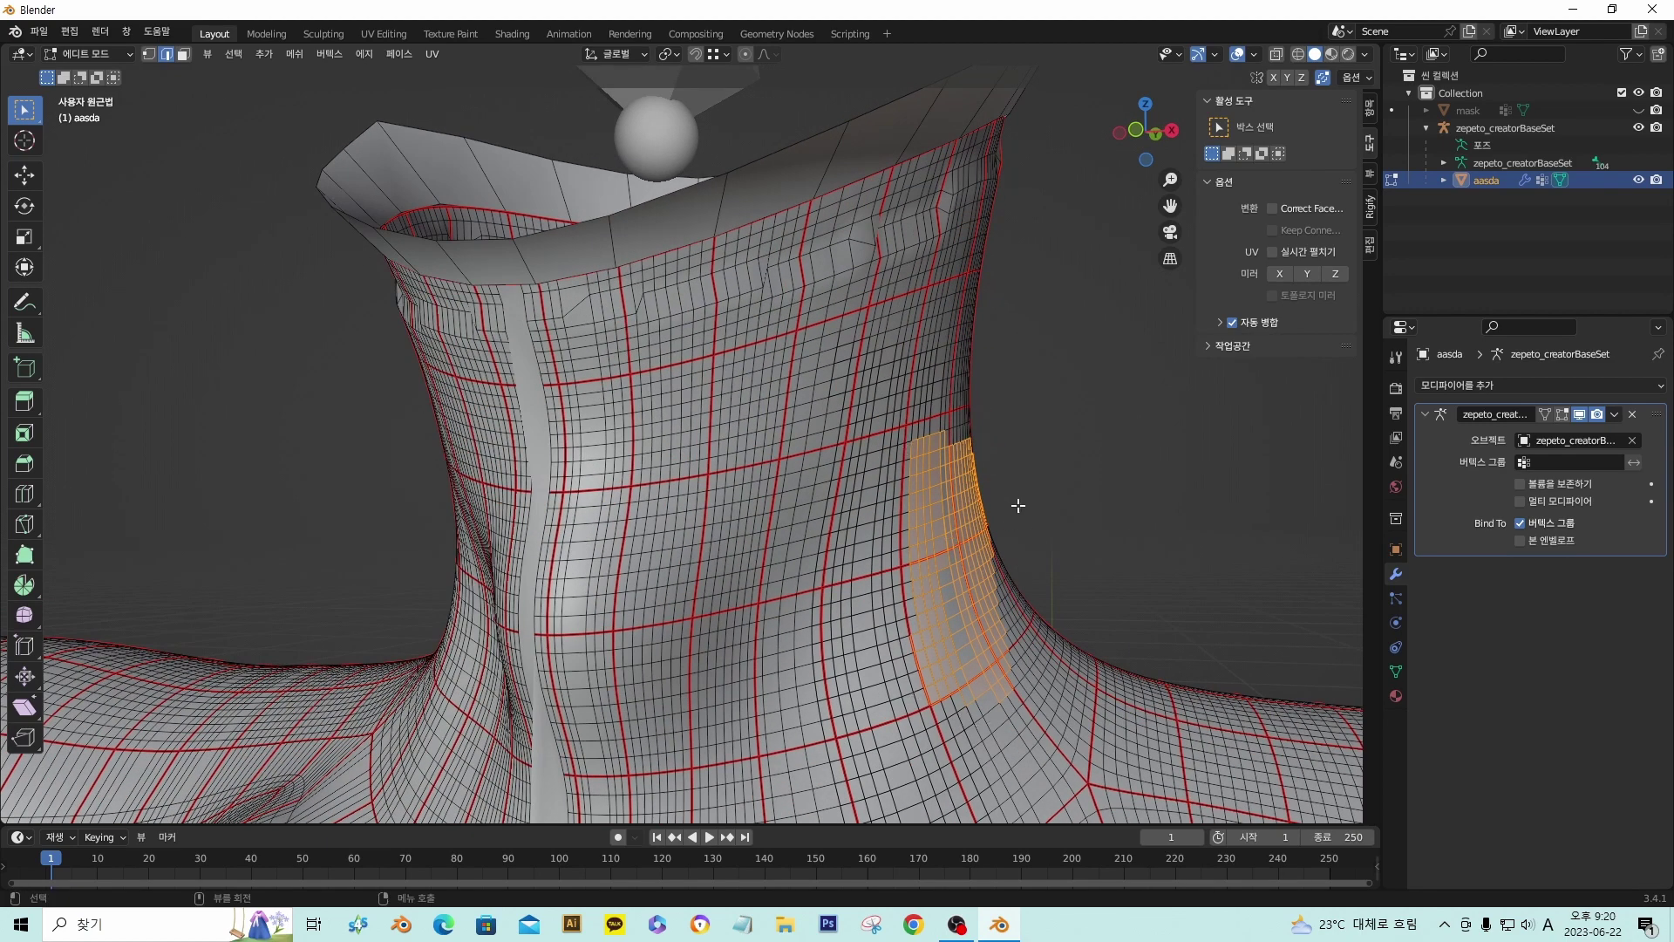
middle_drag(1017, 505, 955, 523)
key(g)
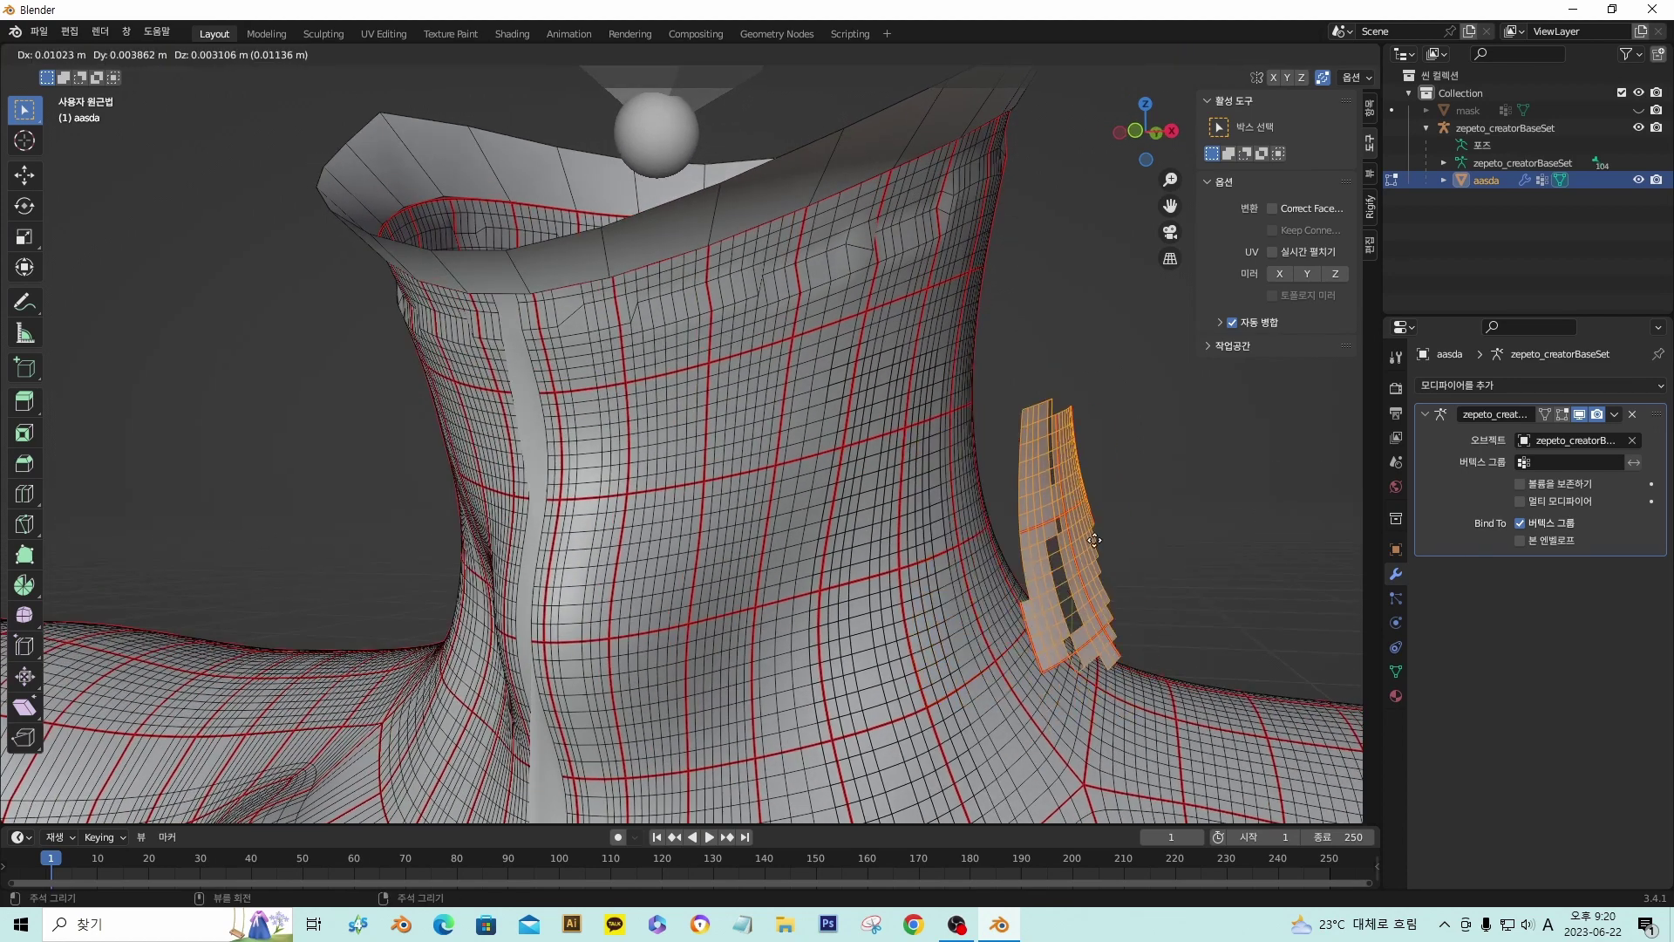
right_click(1024, 540)
key(g)
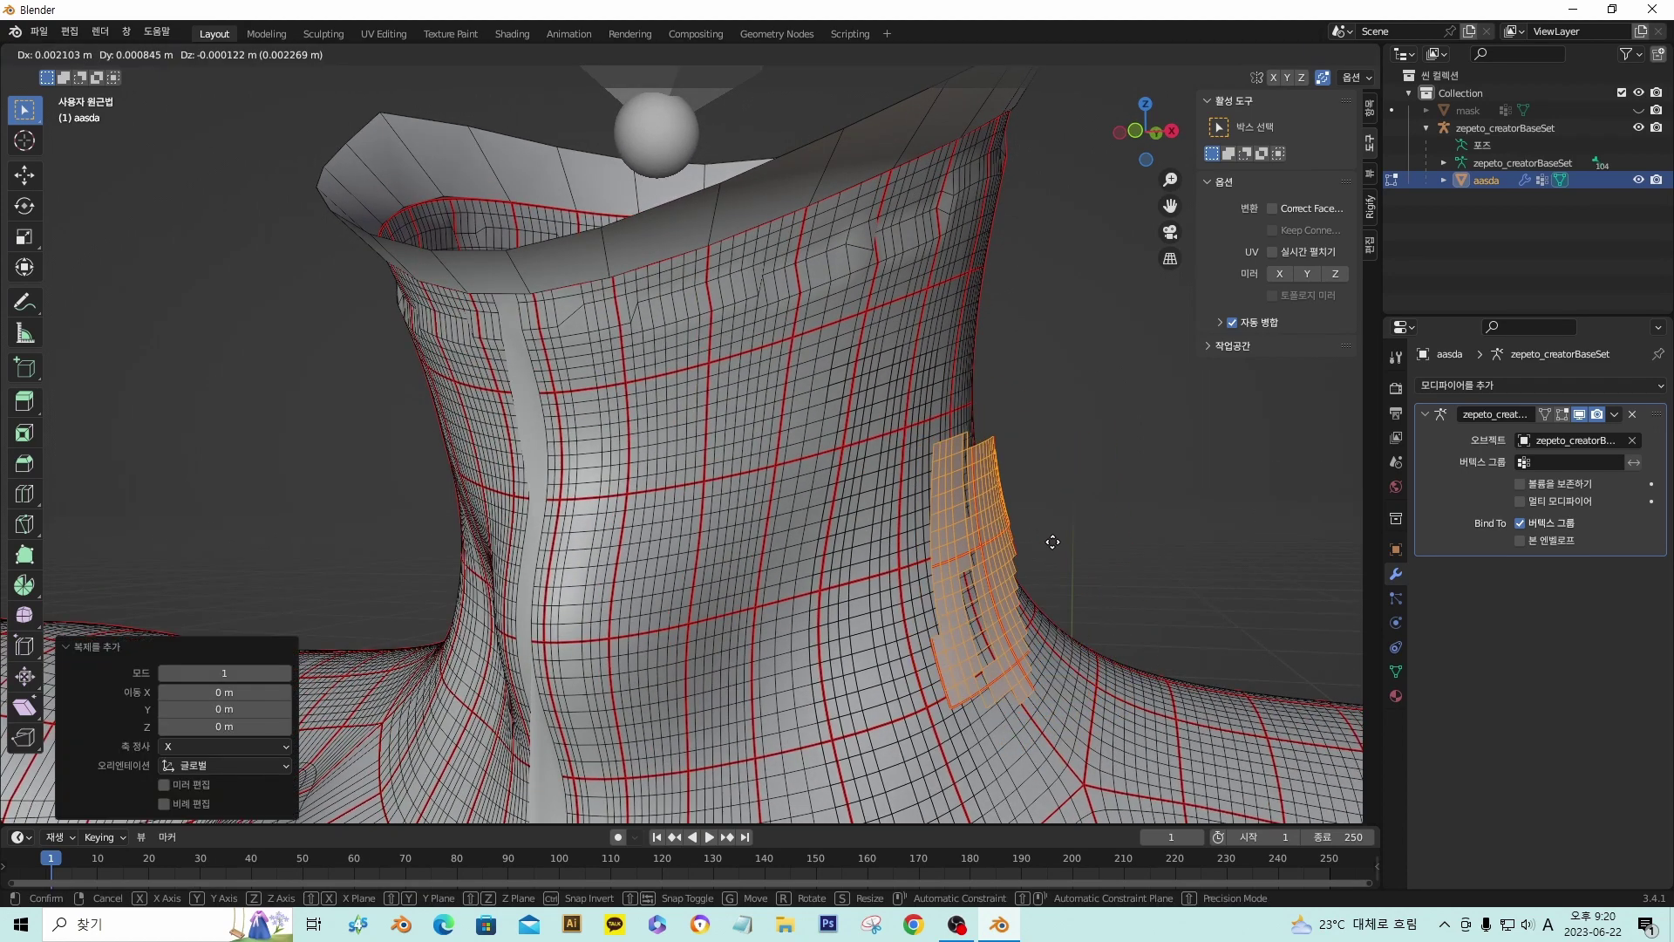
click(946, 439)
- Clear the selection, then box-select a narrow vertical strip beside the duplicated neck patch and delete it
drag(908, 386, 1031, 753)
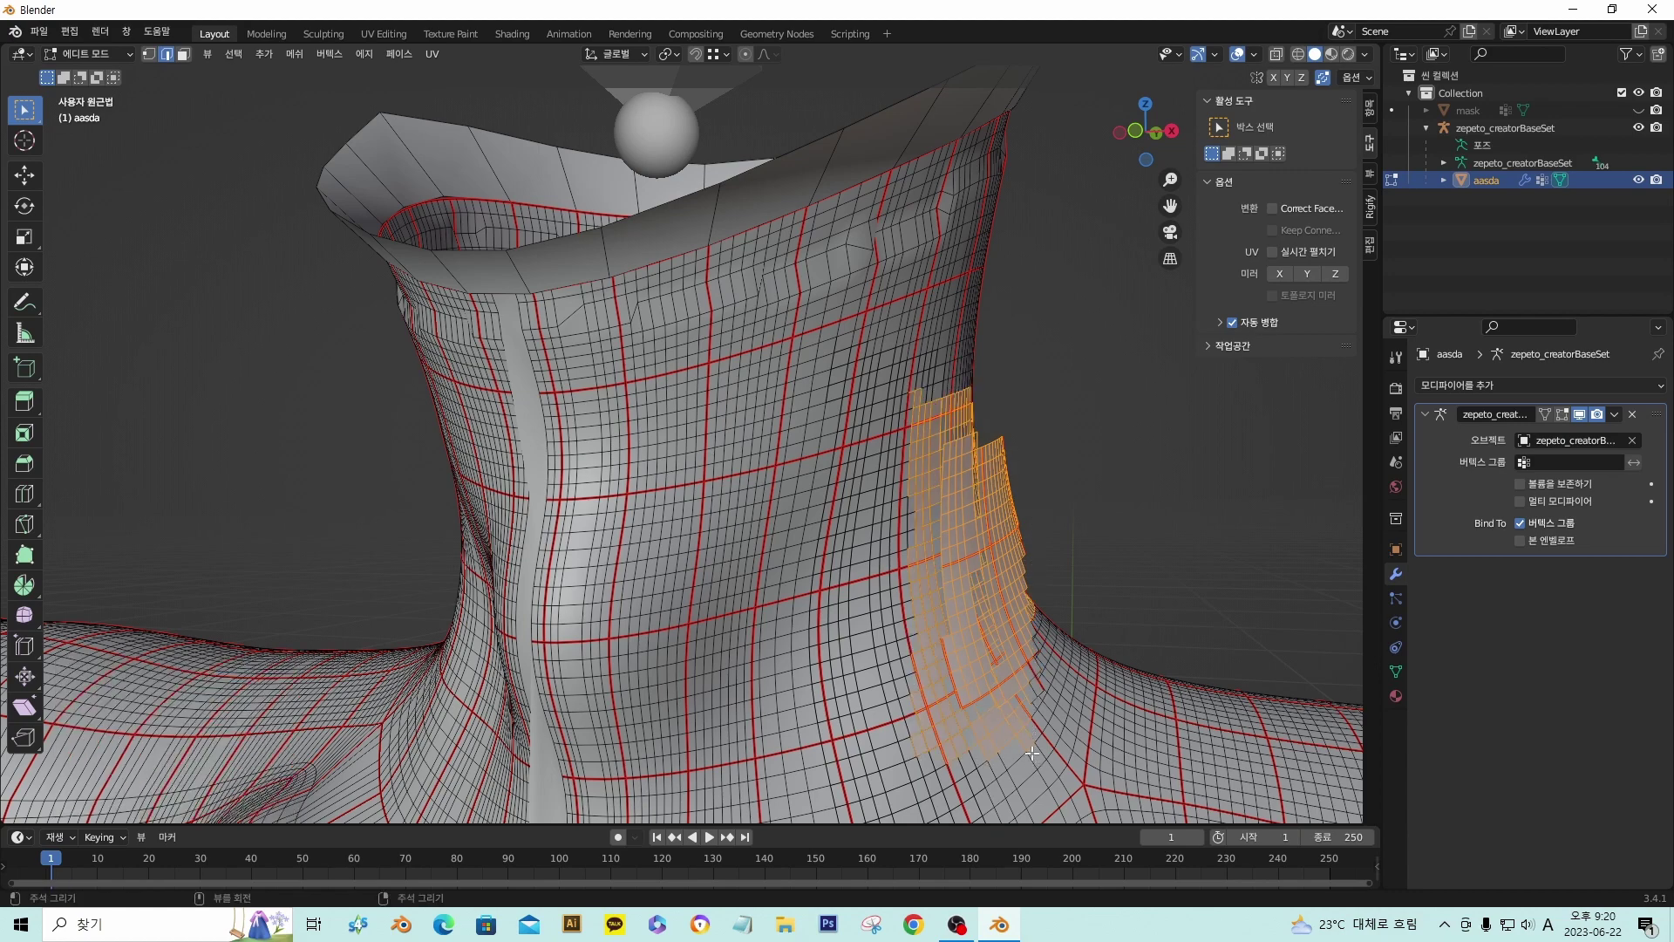
key(alt+a)
middle_drag(908, 468, 945, 458)
drag(904, 435, 944, 638)
middle_drag(922, 521, 876, 569)
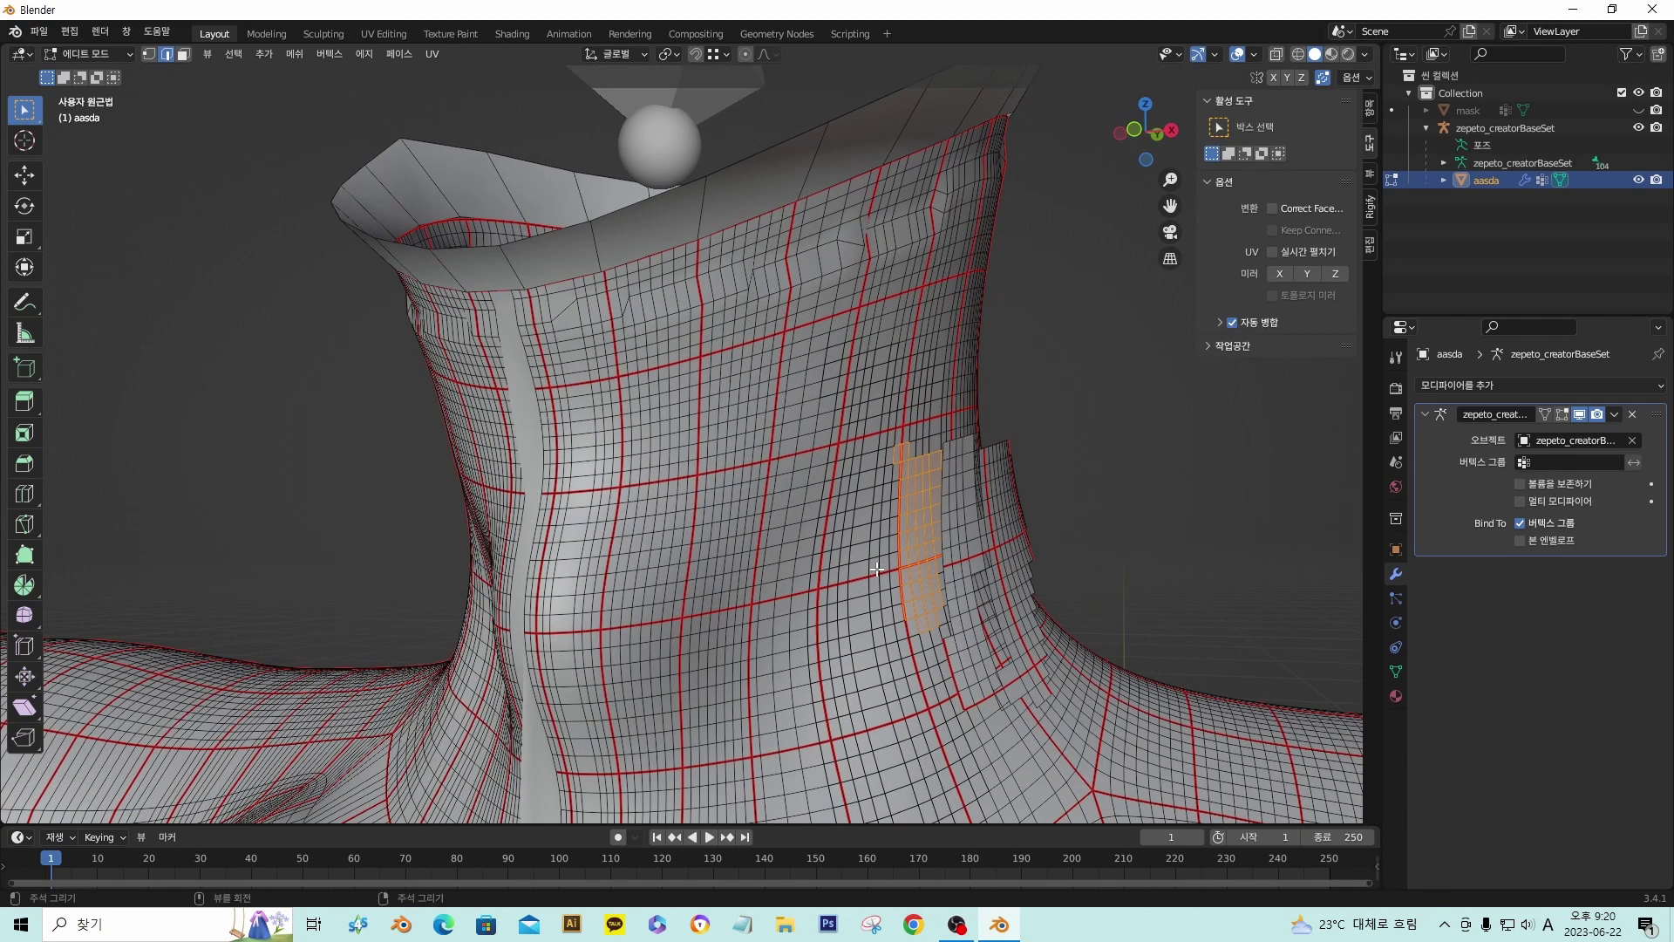
key(x)
click(830, 471)
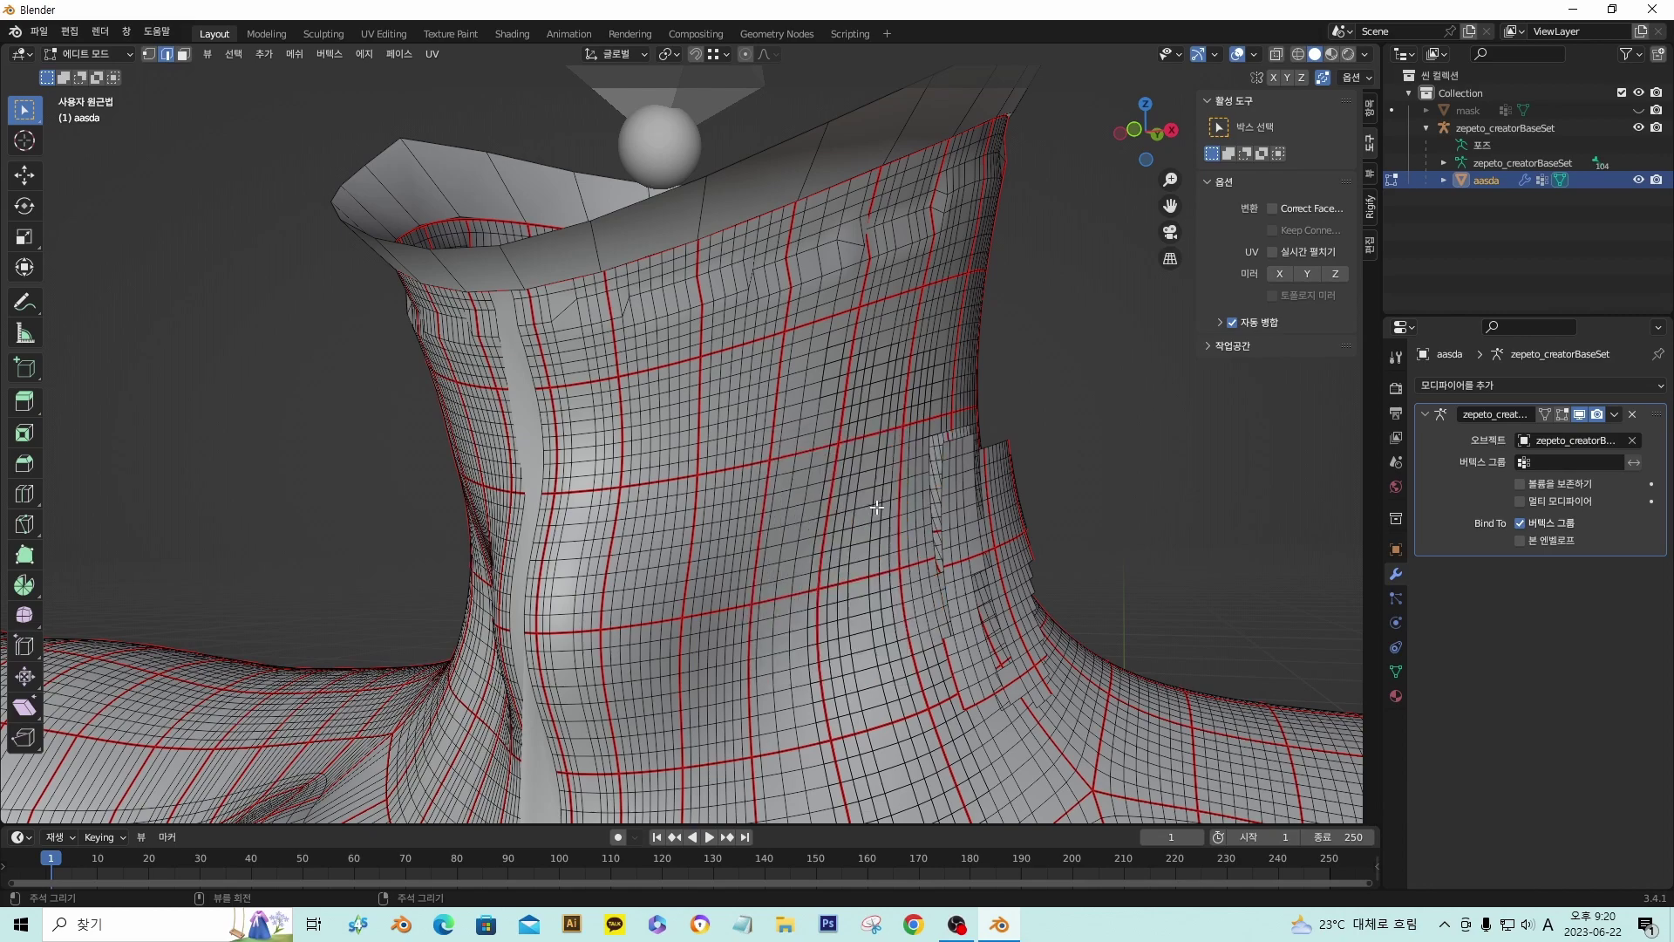
- In face select mode, circle-select the faces on the back and side of the neck, including the collar, and delete them
middle_drag(937, 559, 948, 580)
middle_drag(1155, 621, 1152, 623)
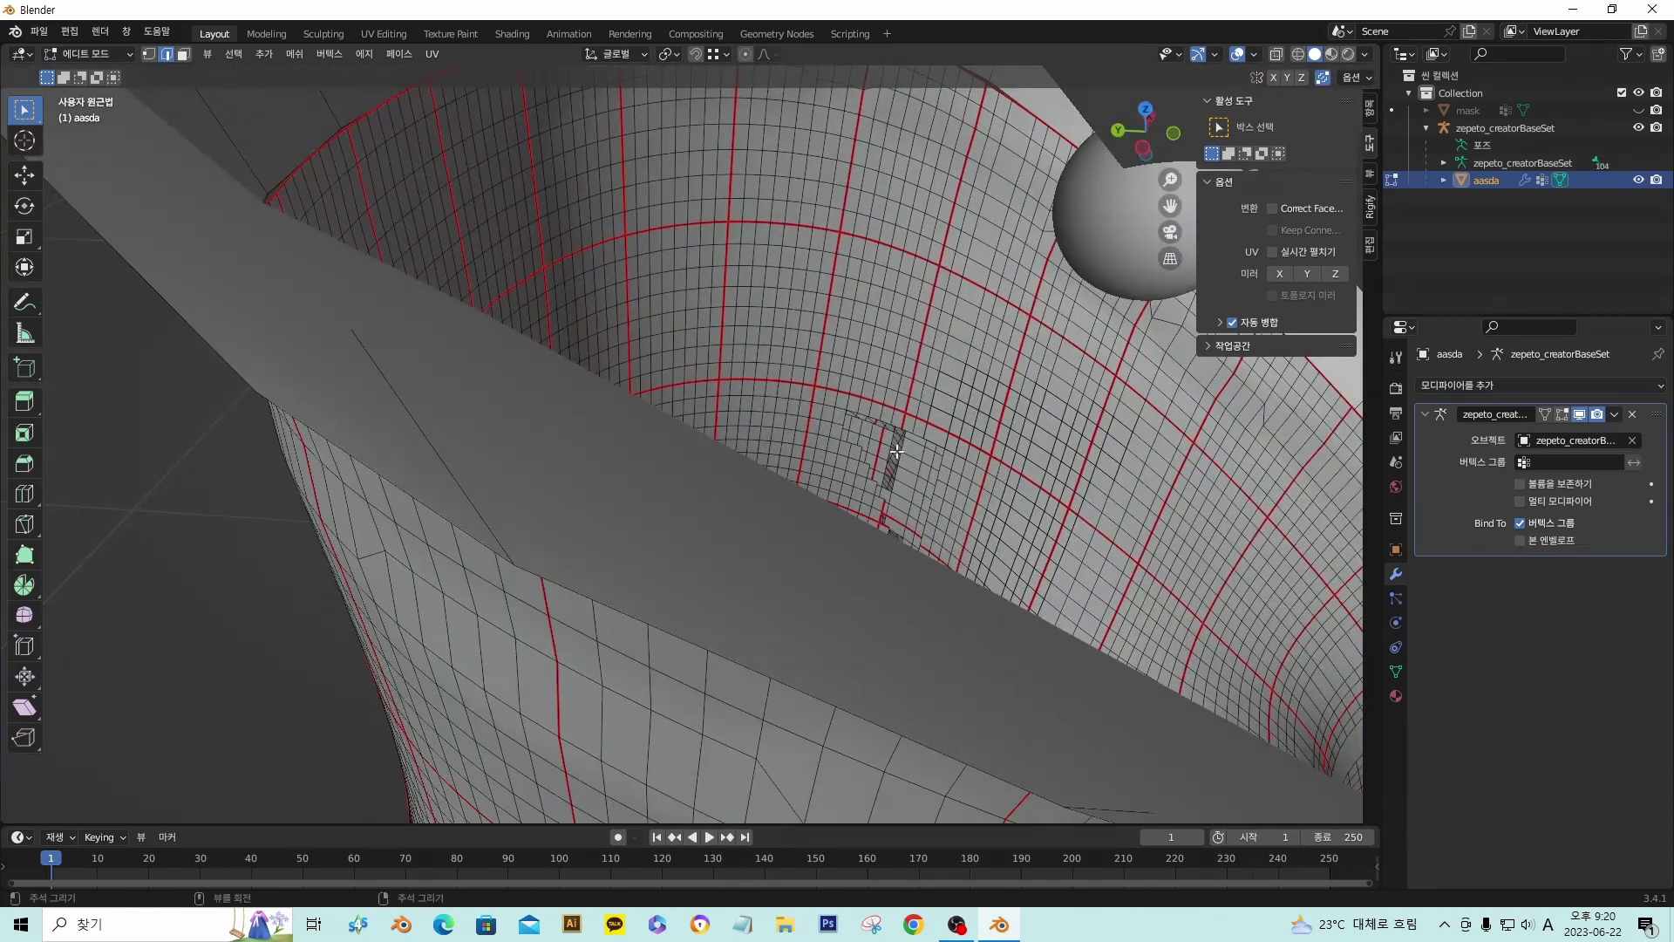
middle_drag(907, 430, 954, 485)
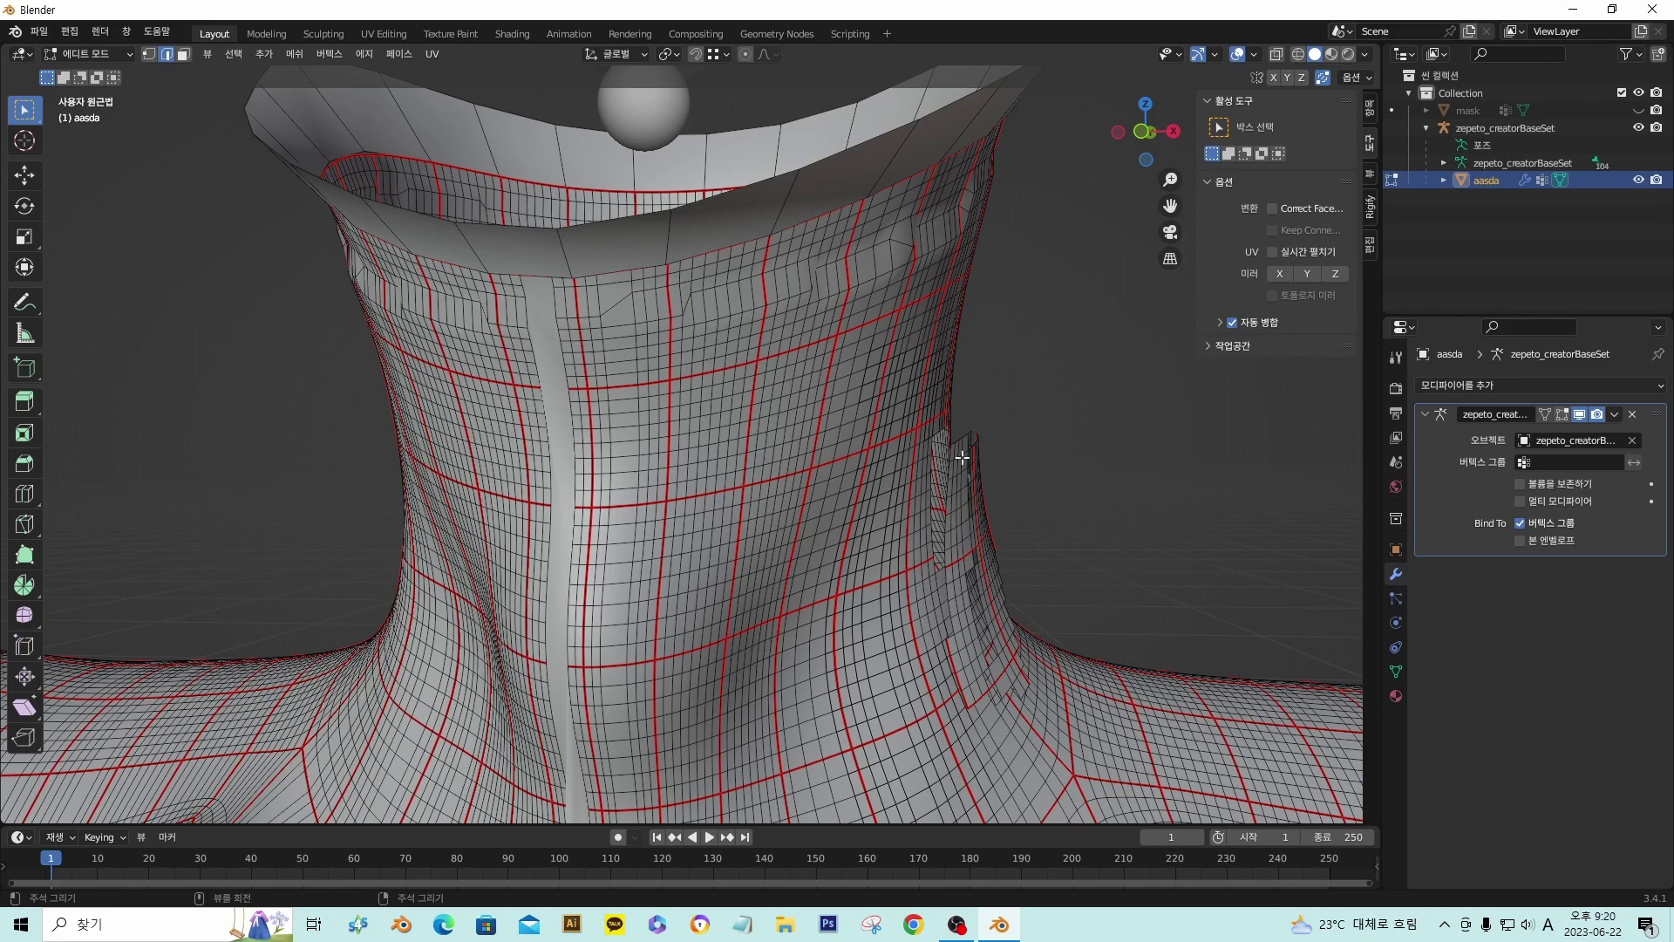
middle_drag(963, 457, 1003, 431)
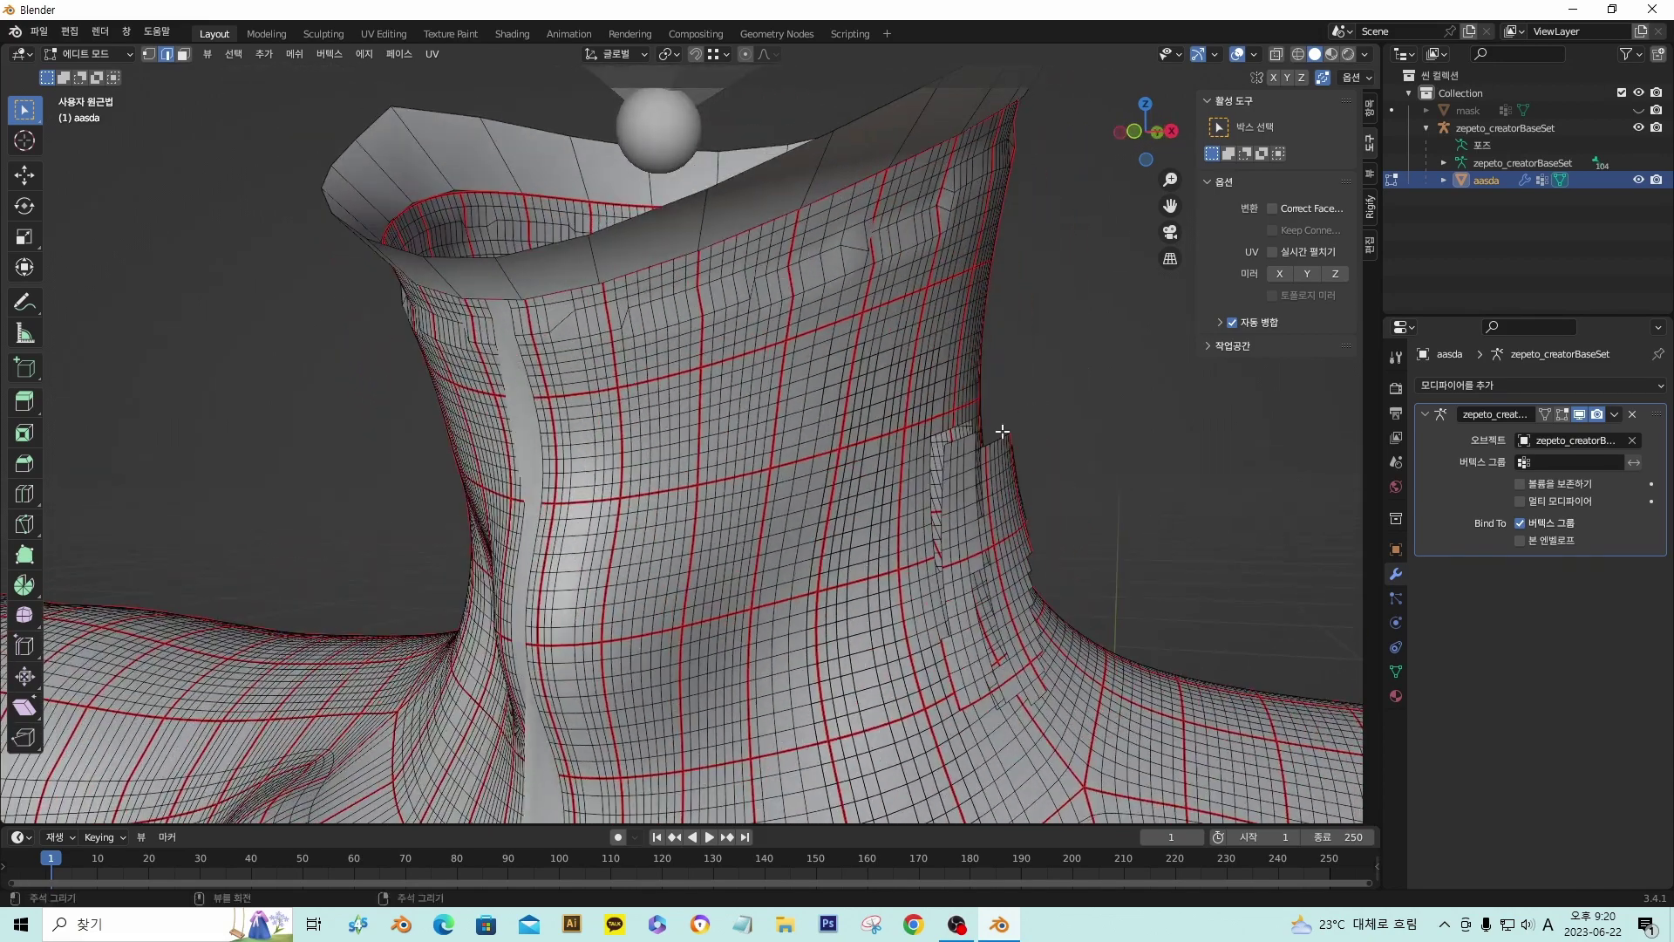
middle_drag(966, 503, 924, 489)
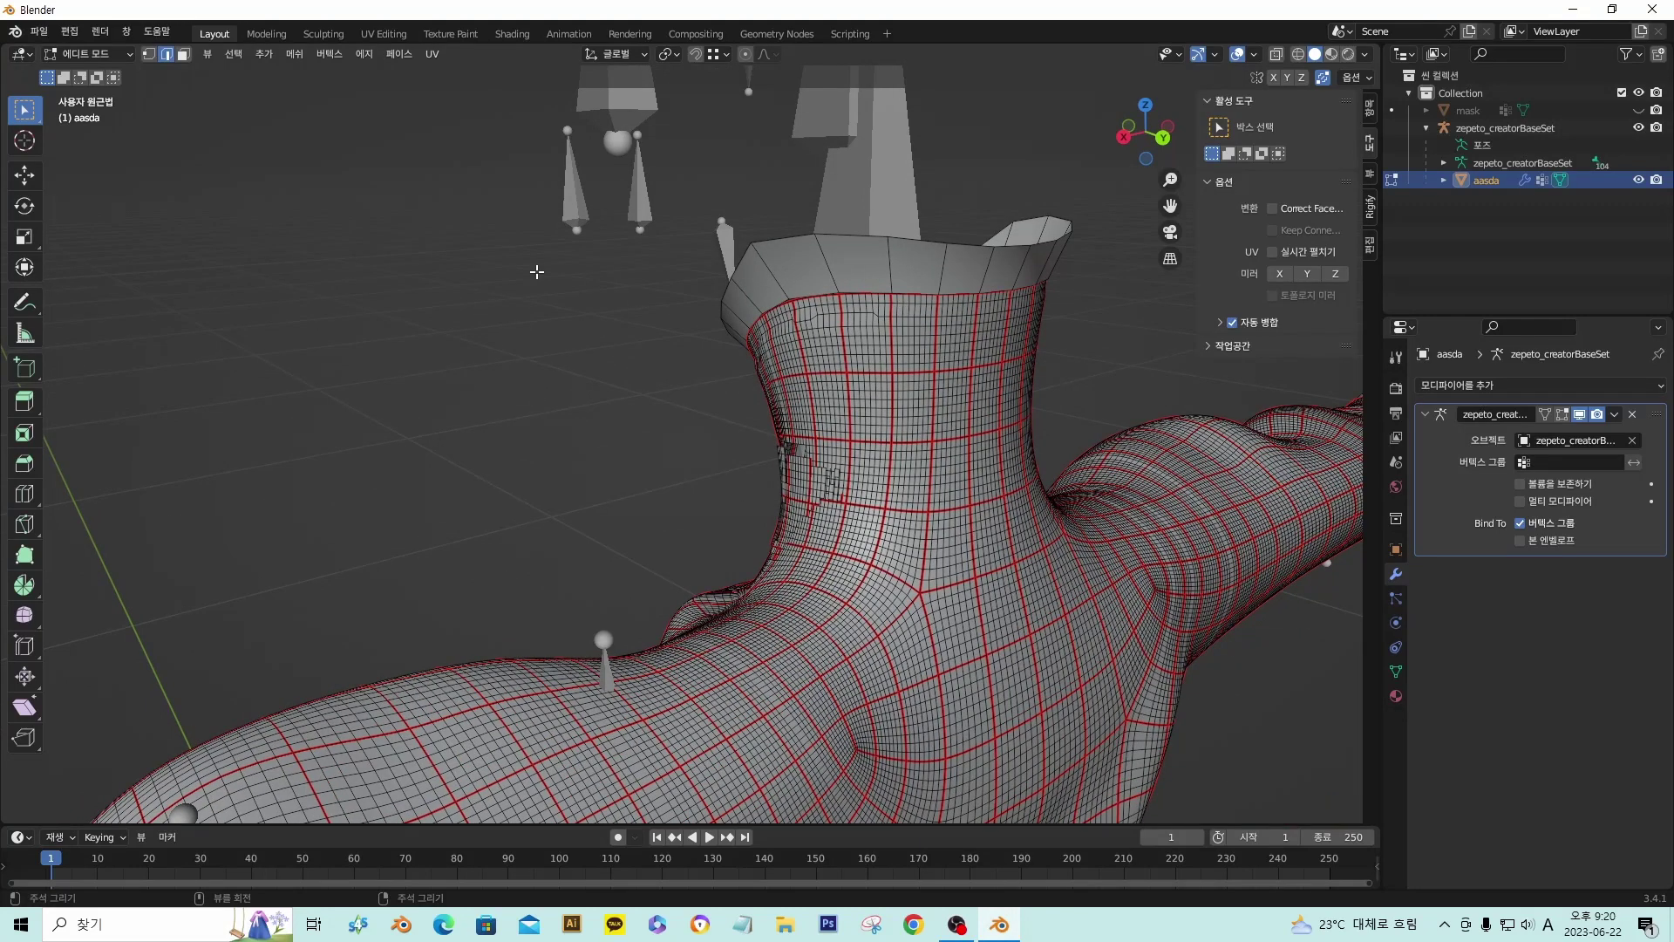
click(183, 53)
key(c)
mouse_move(872, 331)
mouse_down()
mouse_move(859, 366)
mouse_move(894, 558)
mouse_move(880, 331)
mouse_move(898, 288)
mouse_move(1029, 288)
mouse_move(933, 430)
mouse_move(959, 493)
mouse_move(1011, 401)
mouse_move(959, 550)
mouse_move(991, 504)
mouse_up()
key(Escape)
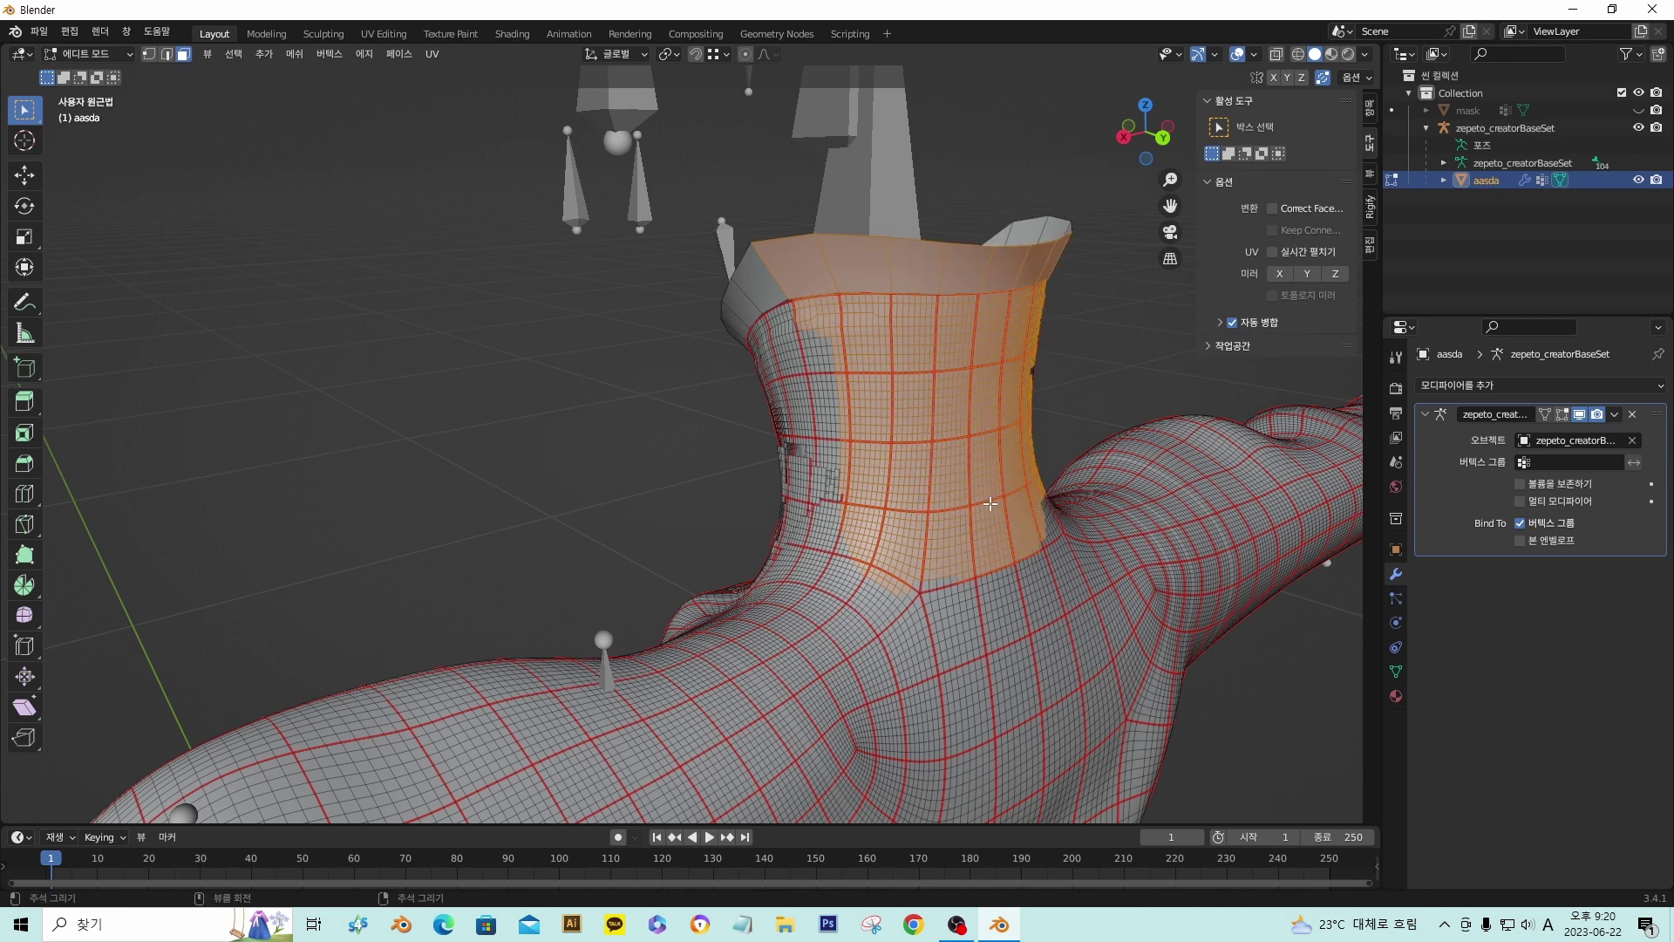
key(x)
click(991, 504)
- Examine the opening in the neck and the displaced patch from the side, back and front
middle_drag(990, 504, 804, 290)
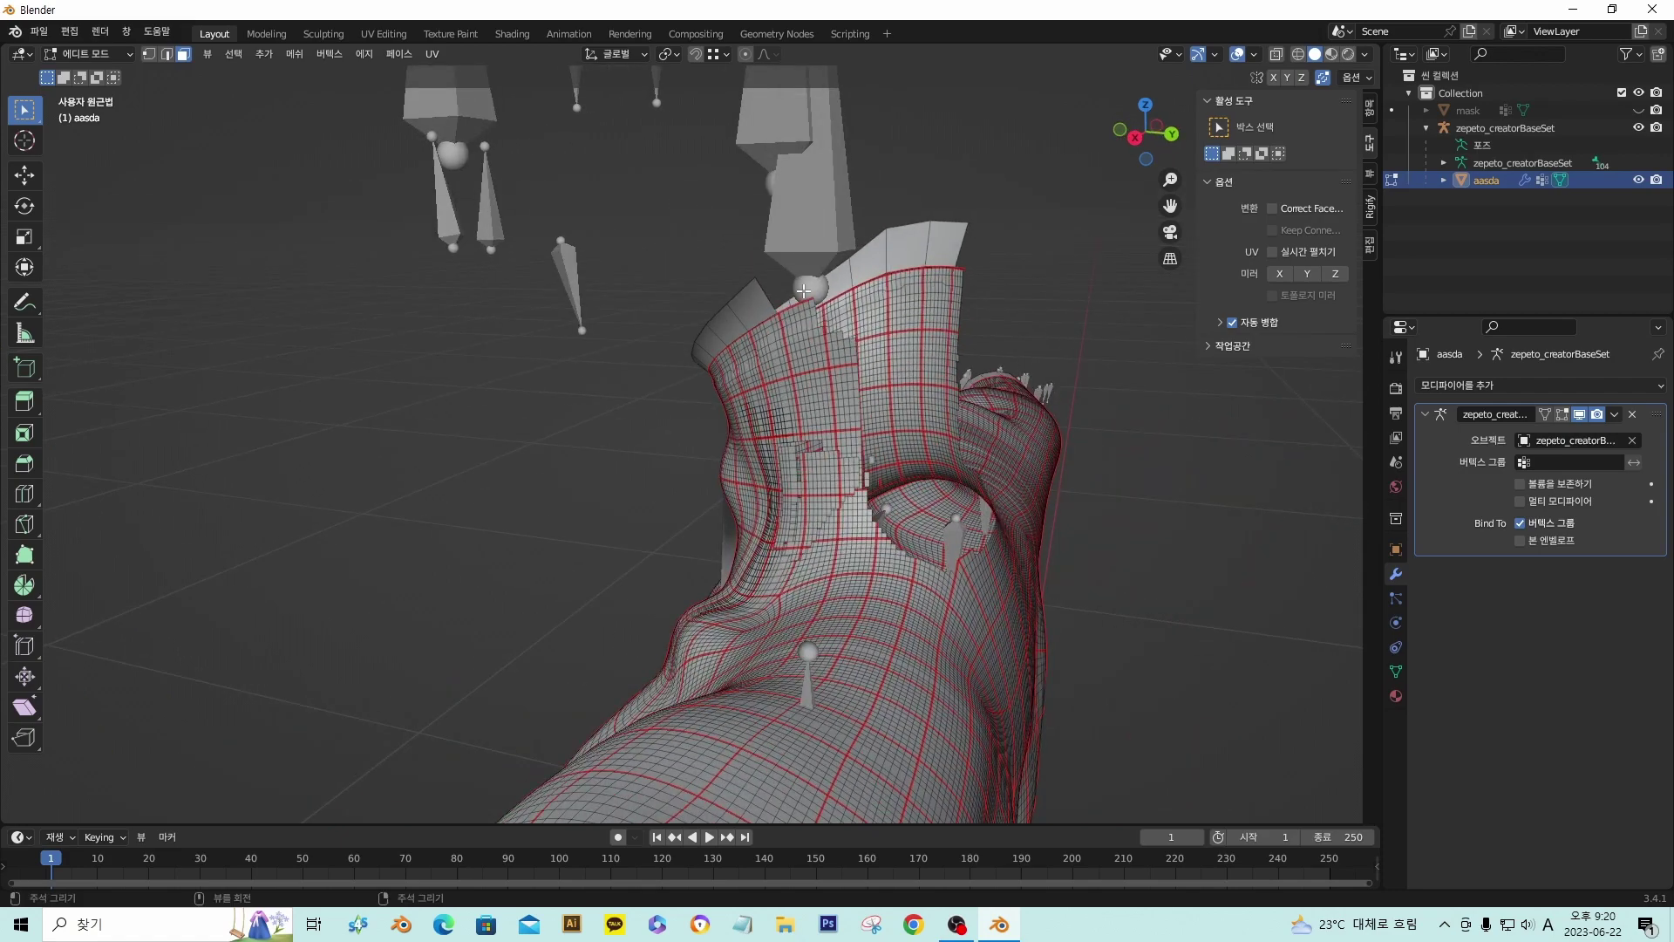
middle_drag(856, 539, 674, 524)
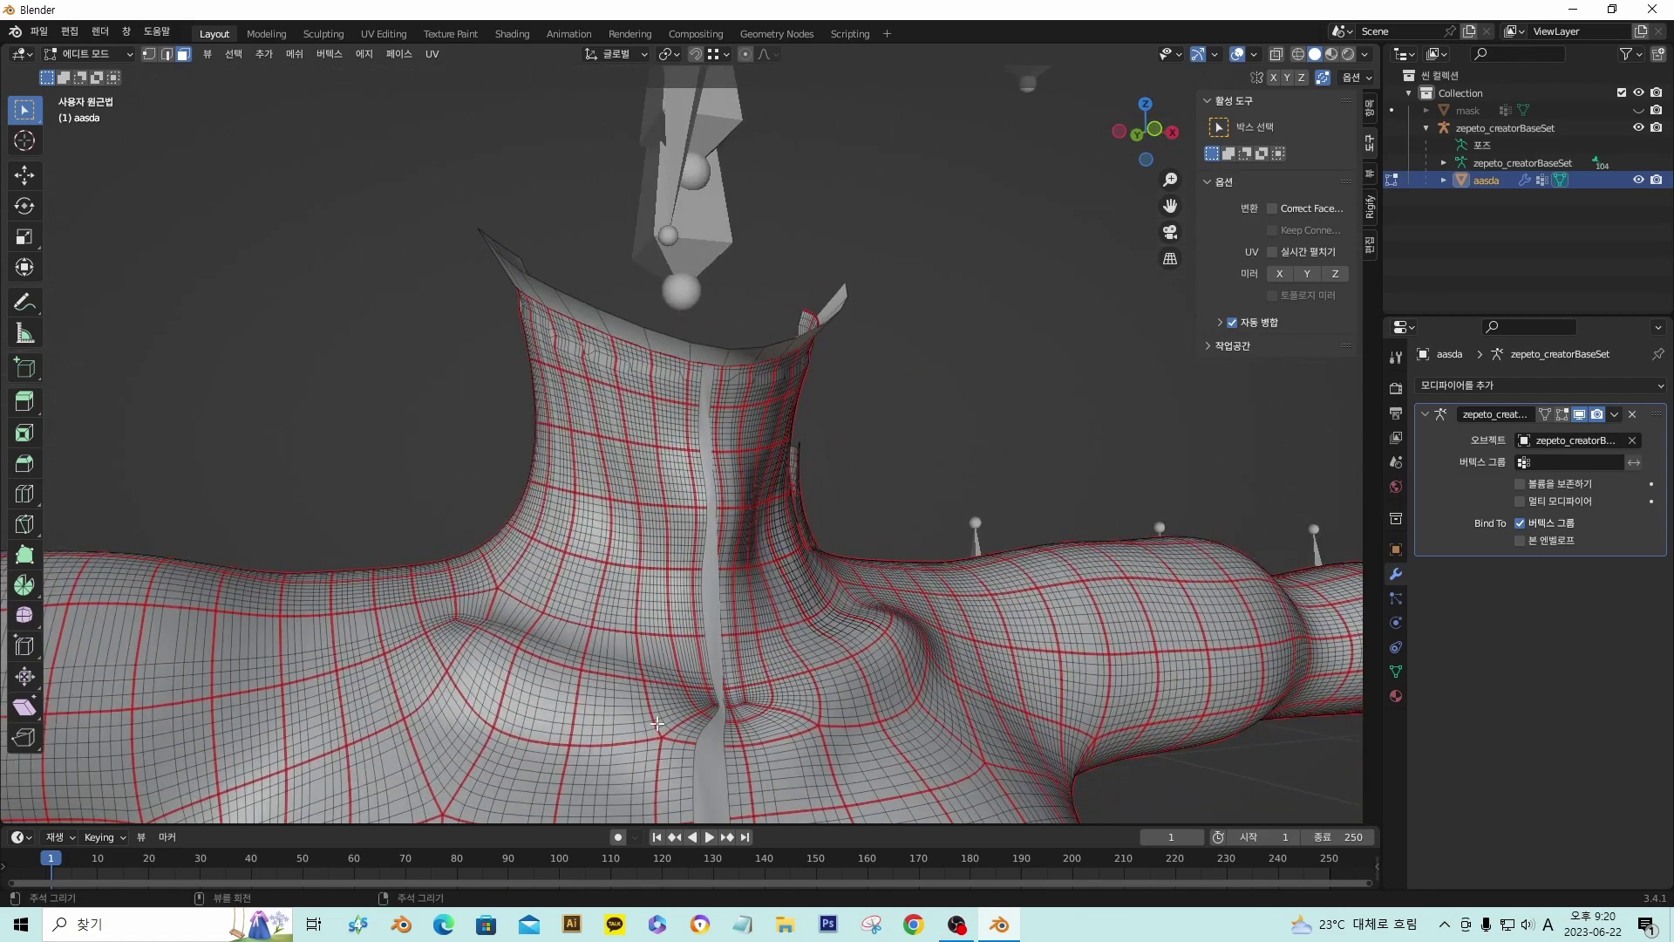
middle_drag(574, 543, 815, 444)
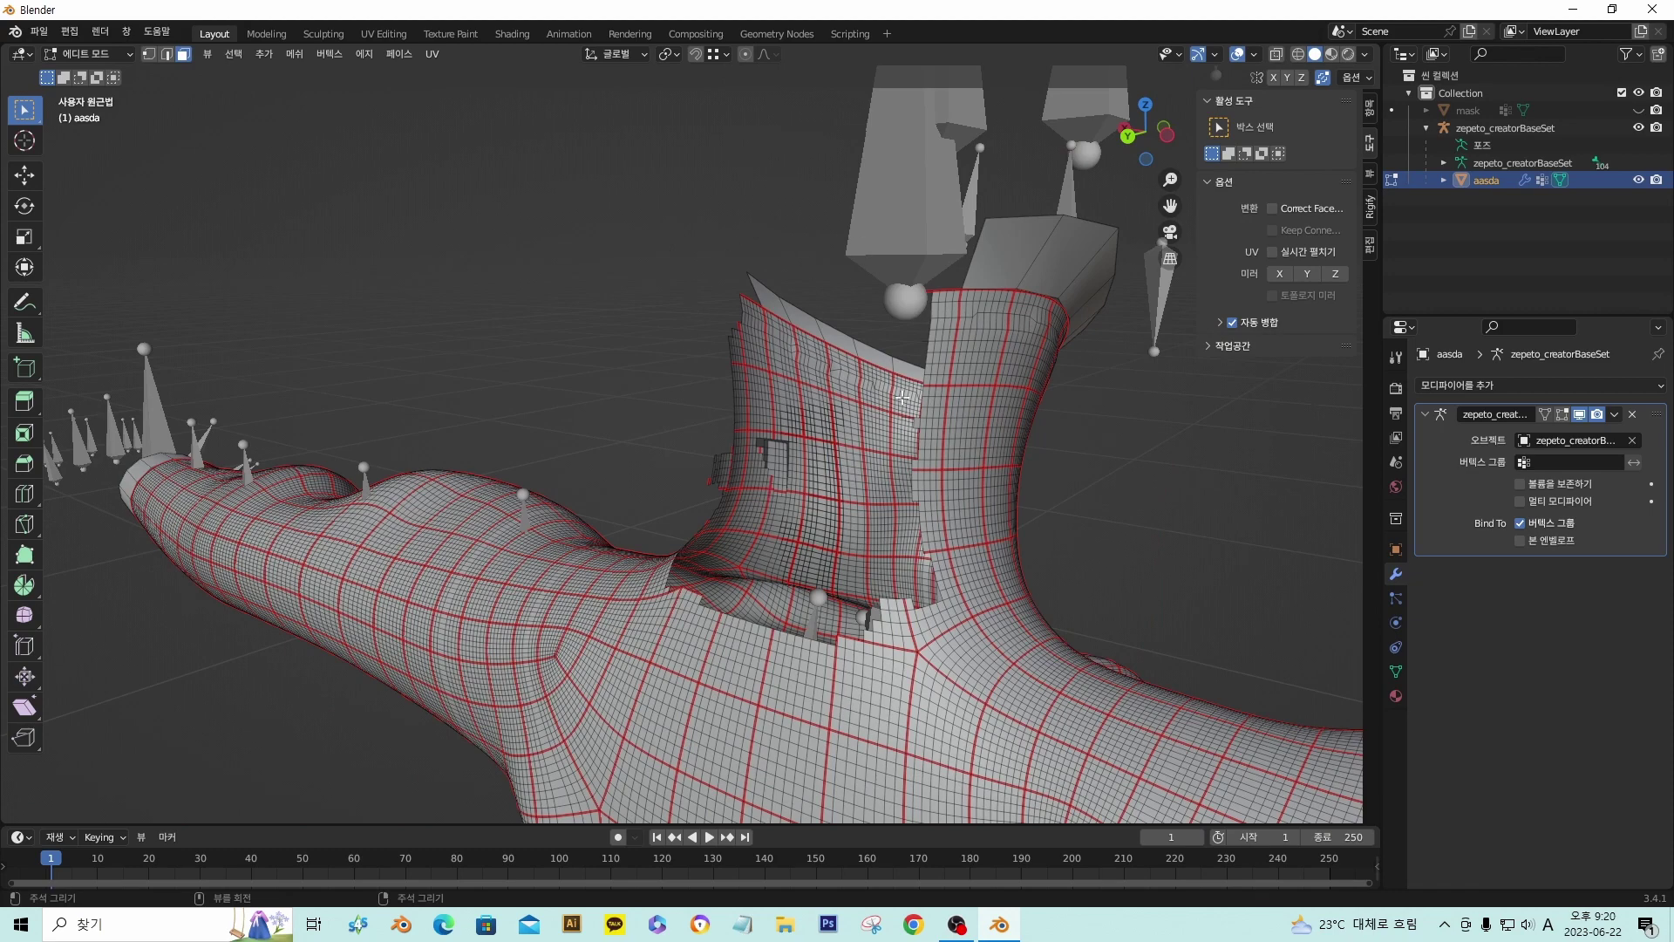
click(1458, 113)
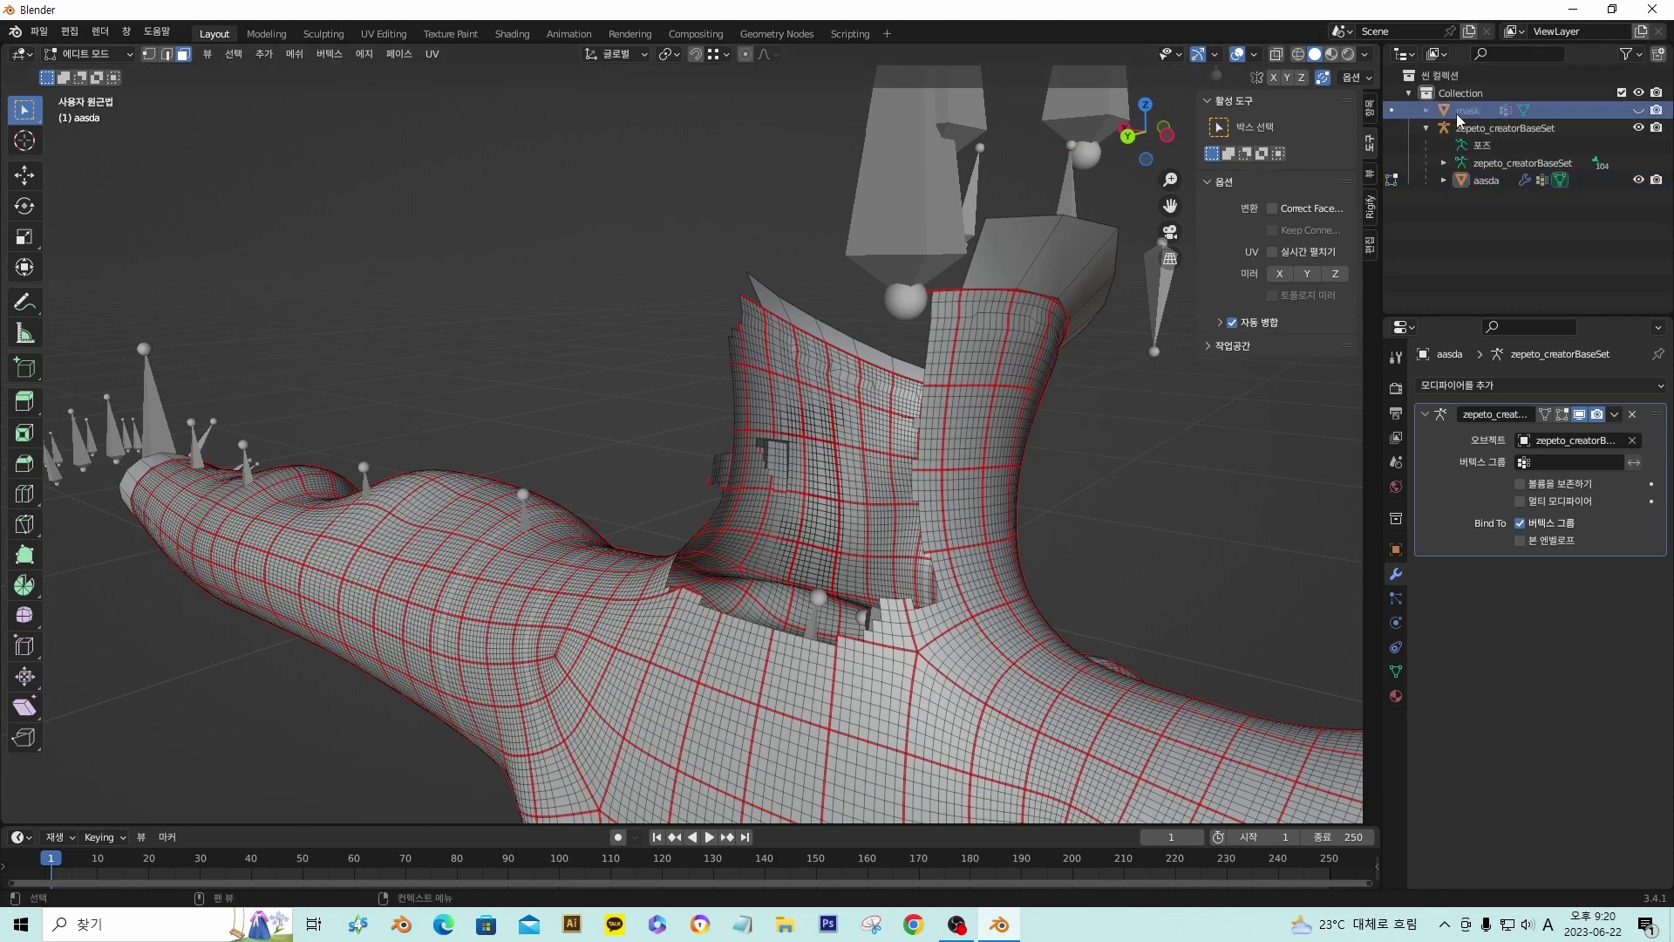
middle_drag(972, 485, 559, 430)
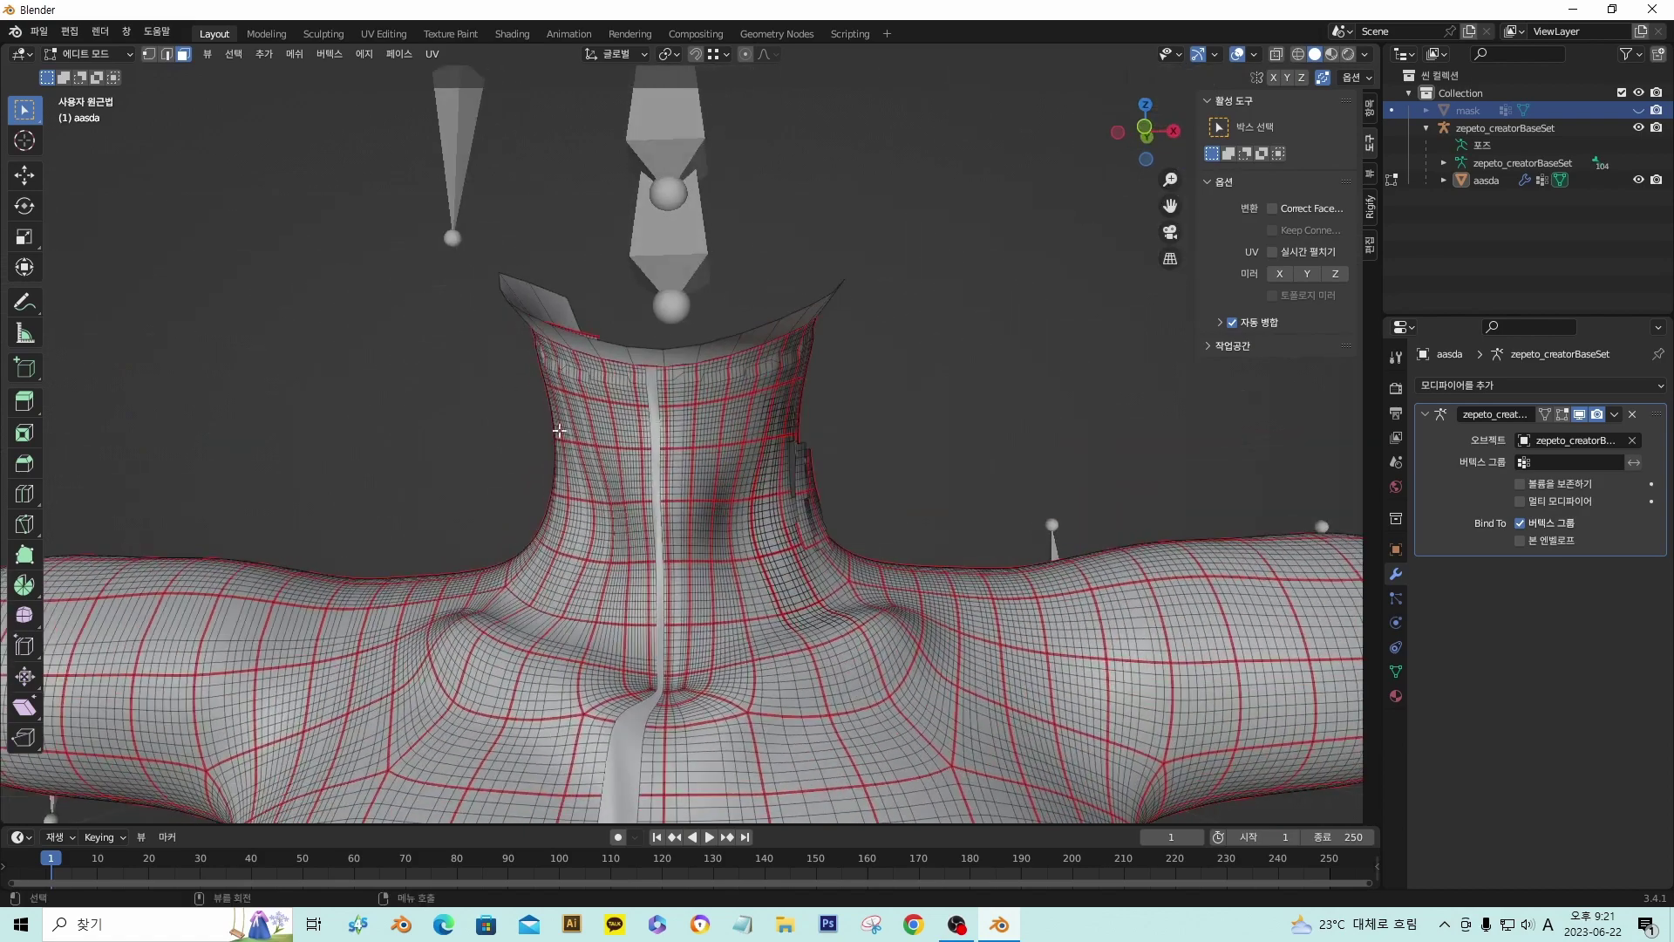
middle_drag(820, 527, 597, 490)
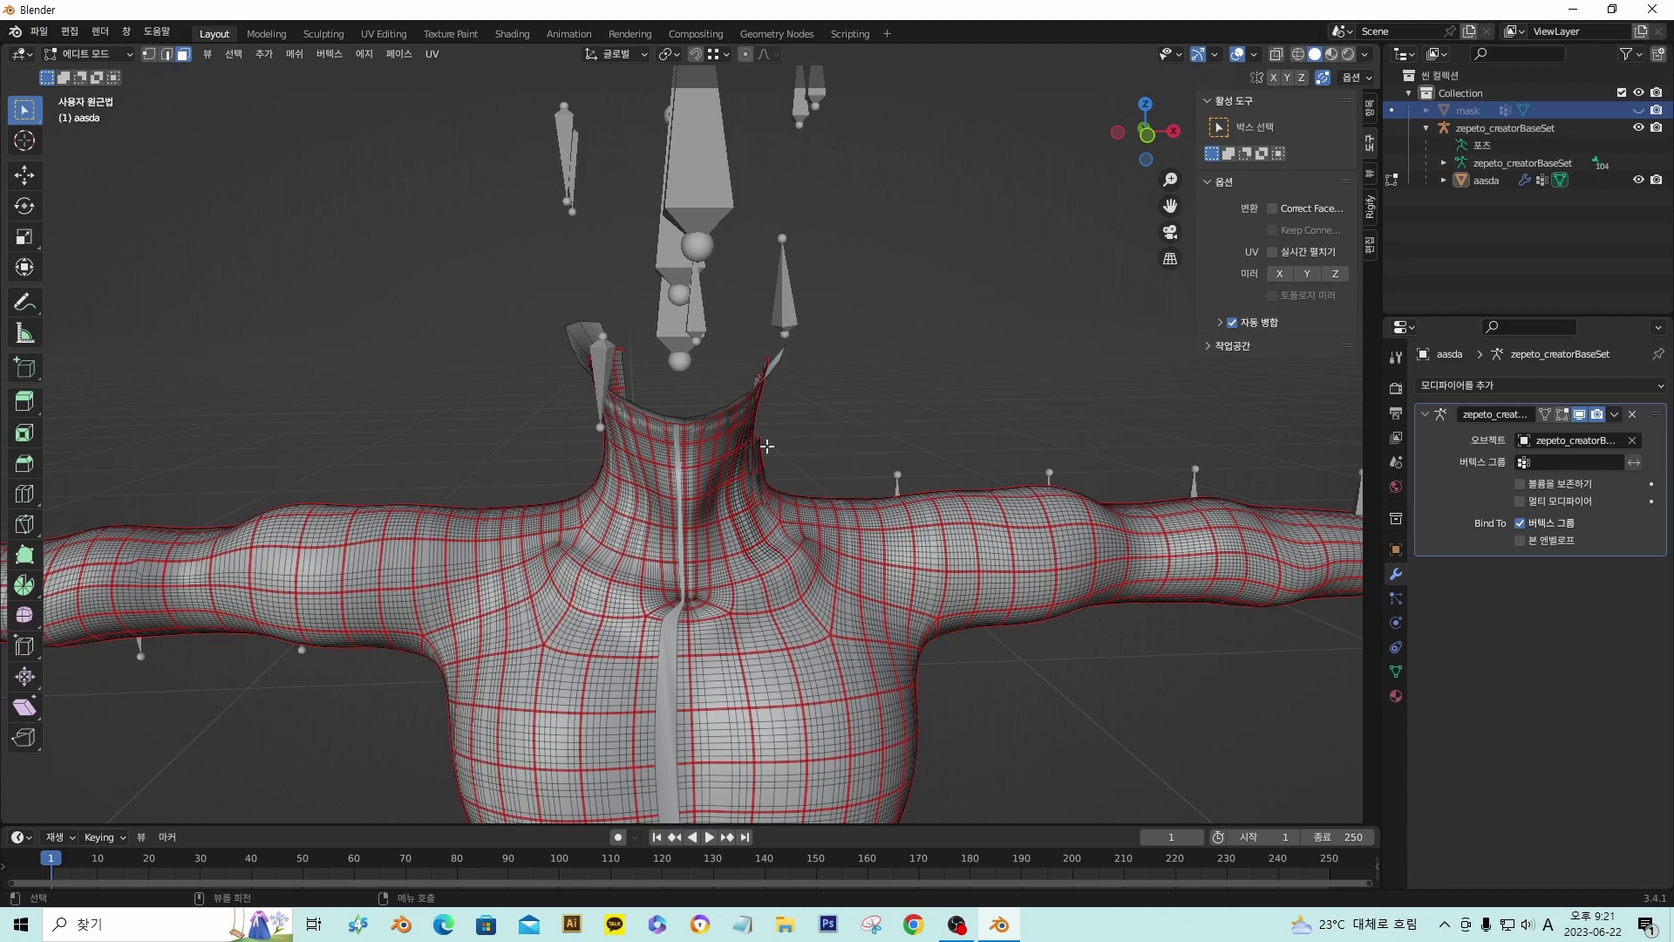
scroll(755, 551, up, 4)
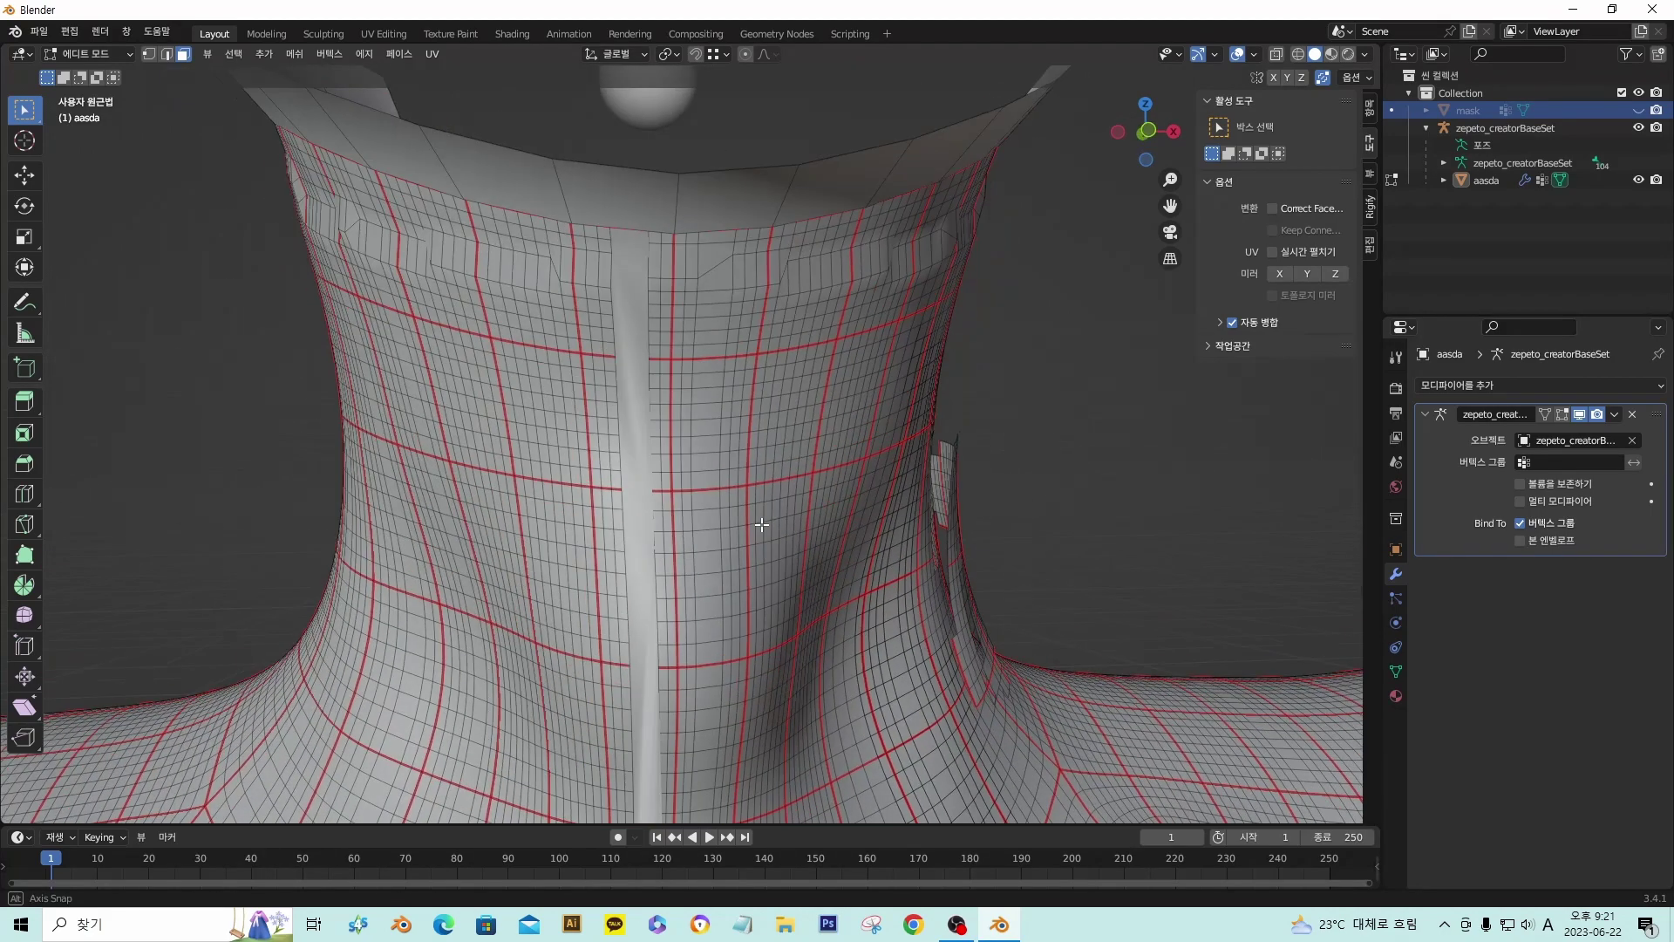
scroll(750, 525, down, 3)
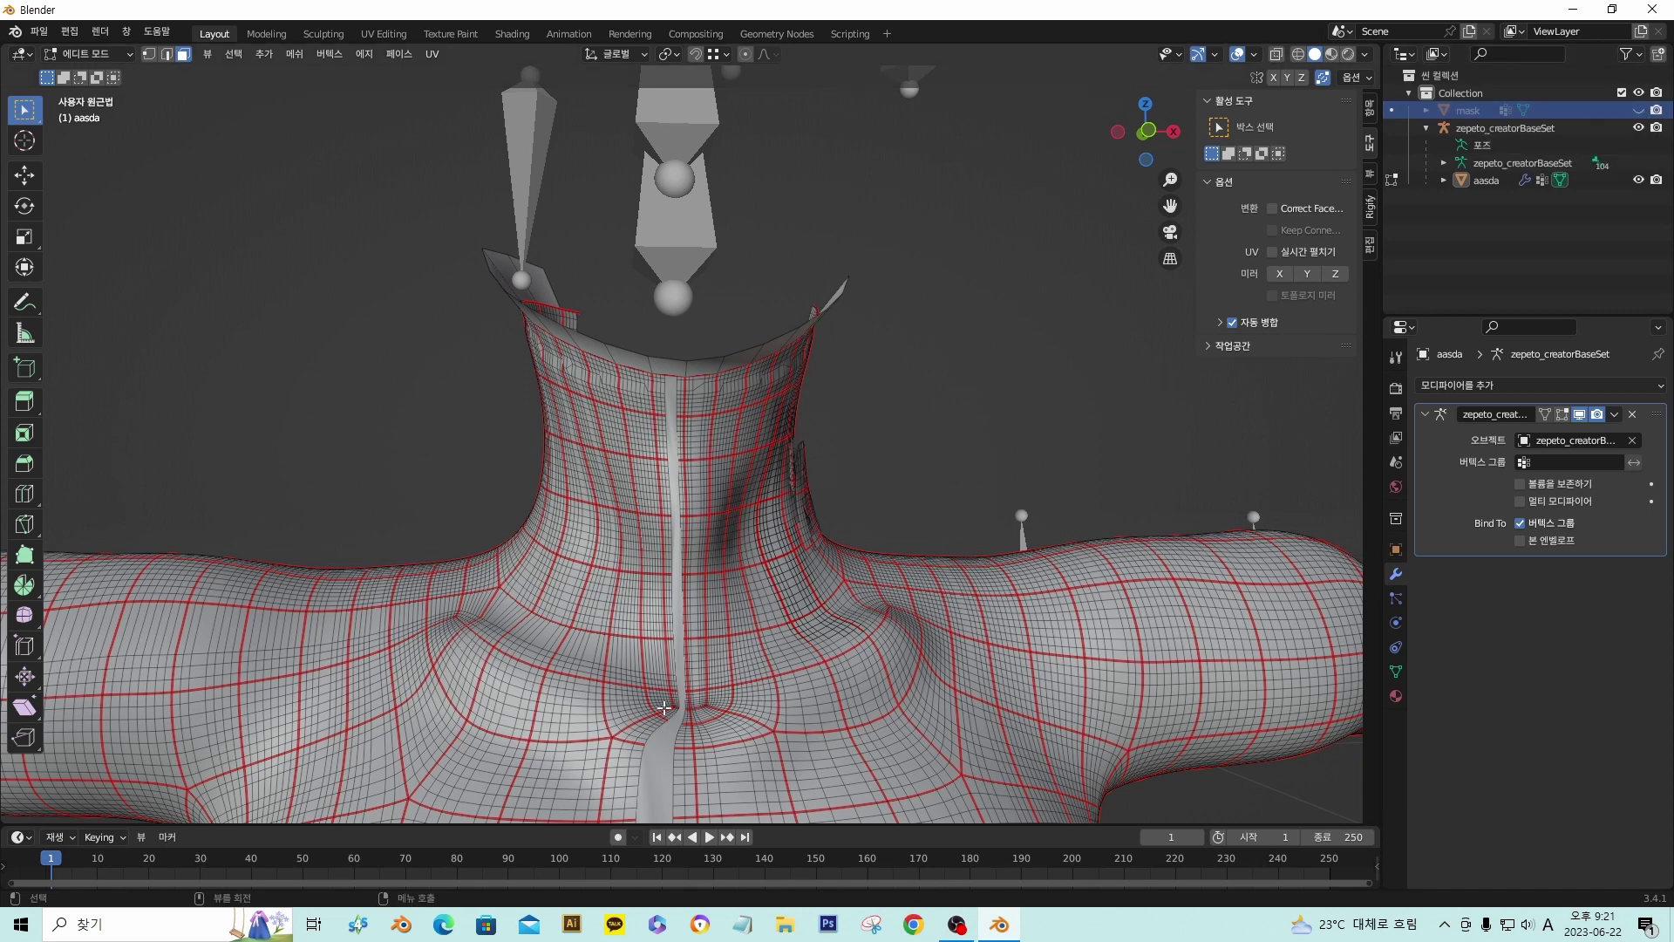
- Show the mask object, hide aasda, and make mask the active object in Object Mode
click(1639, 109)
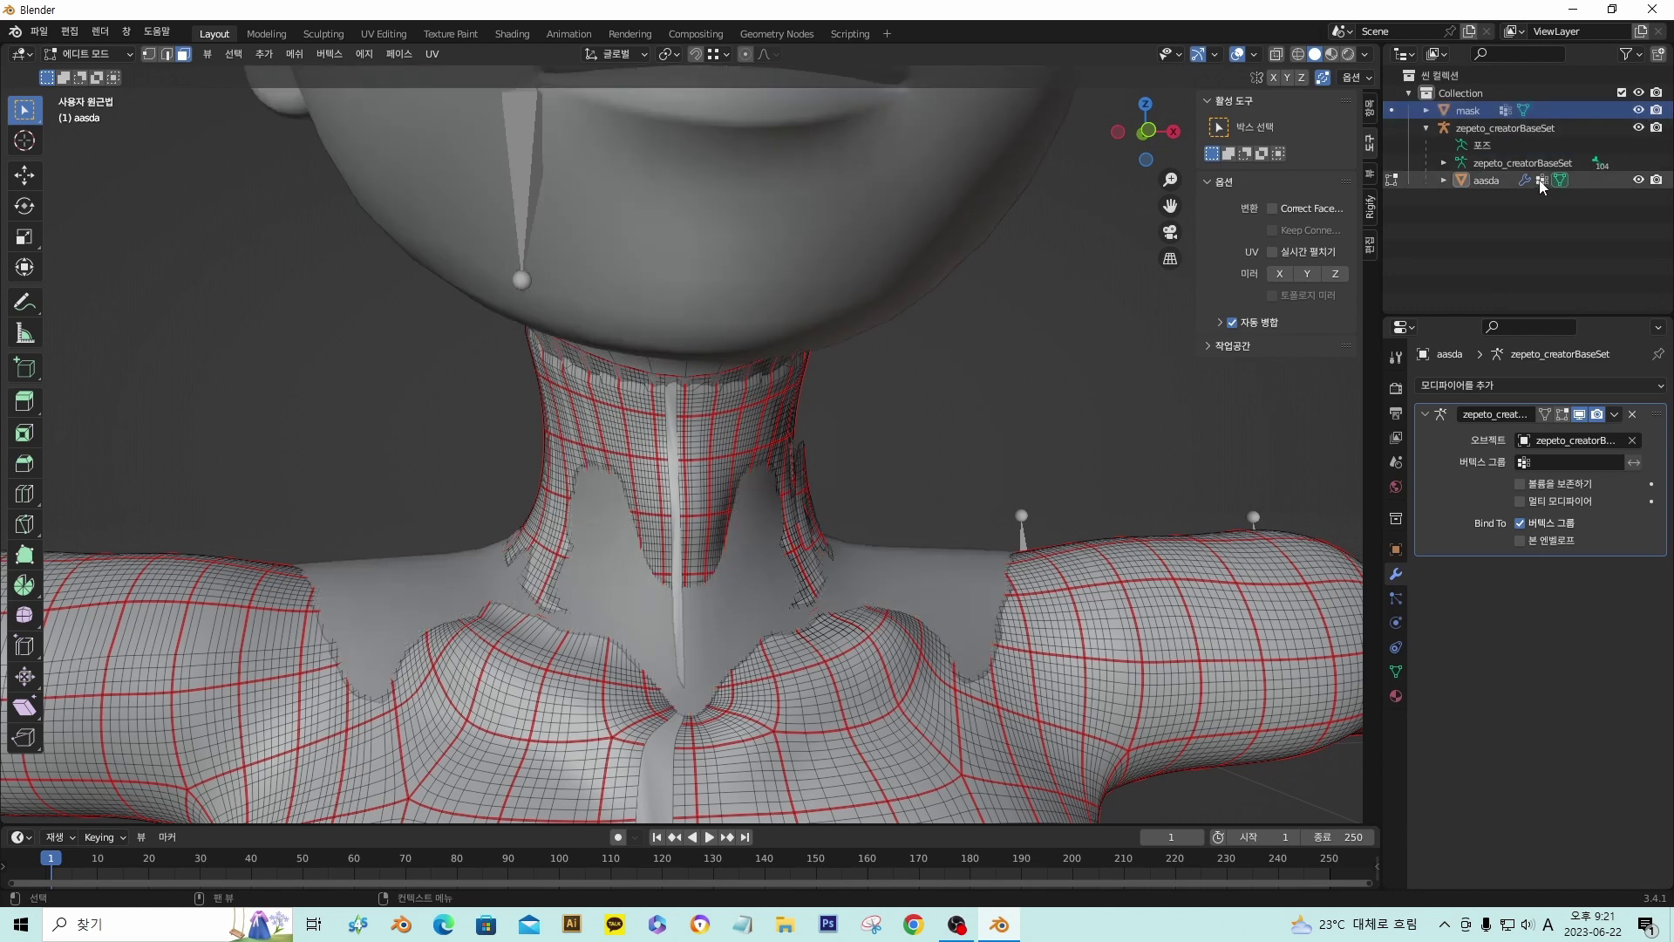
click(1639, 179)
scroll(740, 422, down, 6)
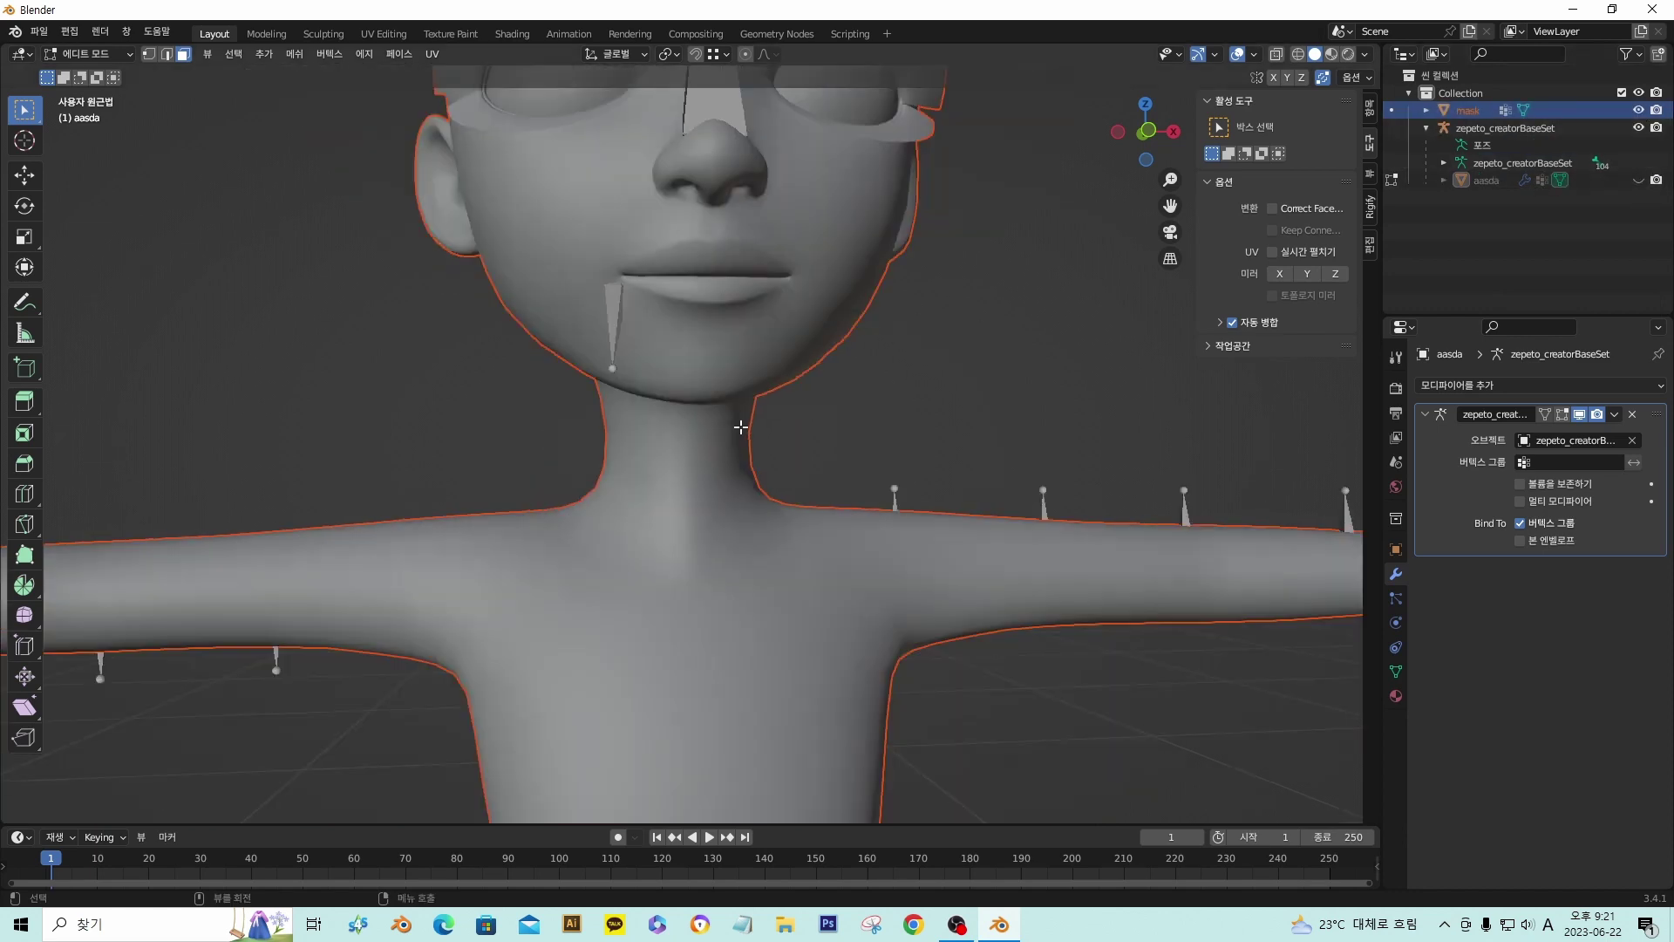
key(d)
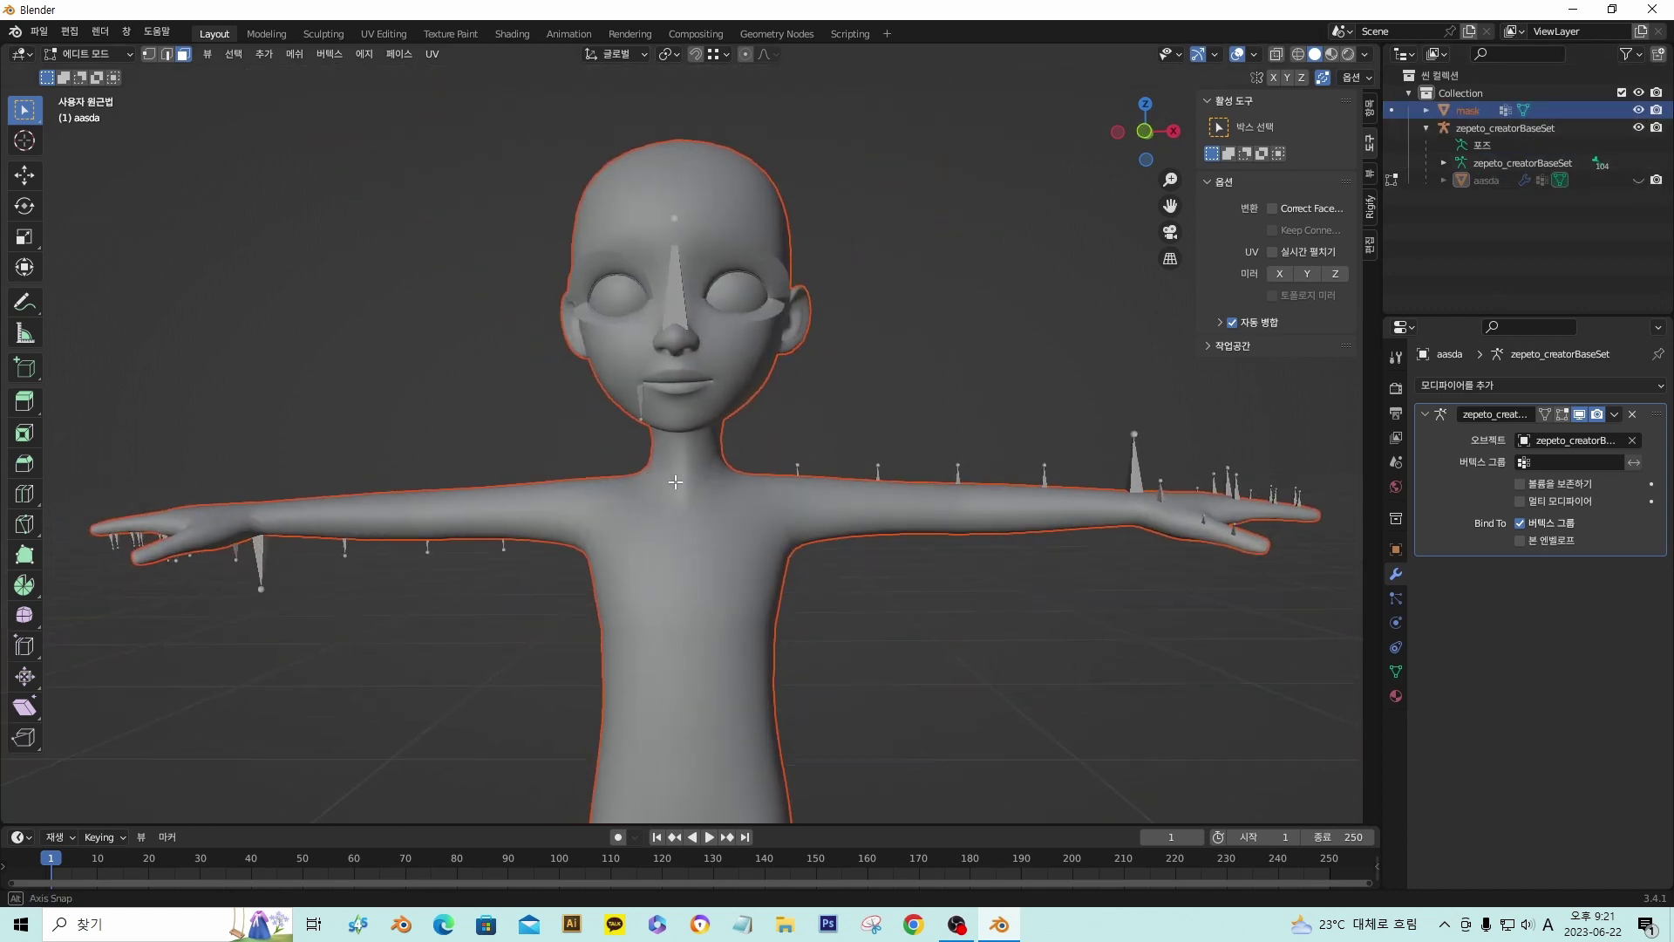
middle_drag(613, 474, 662, 453)
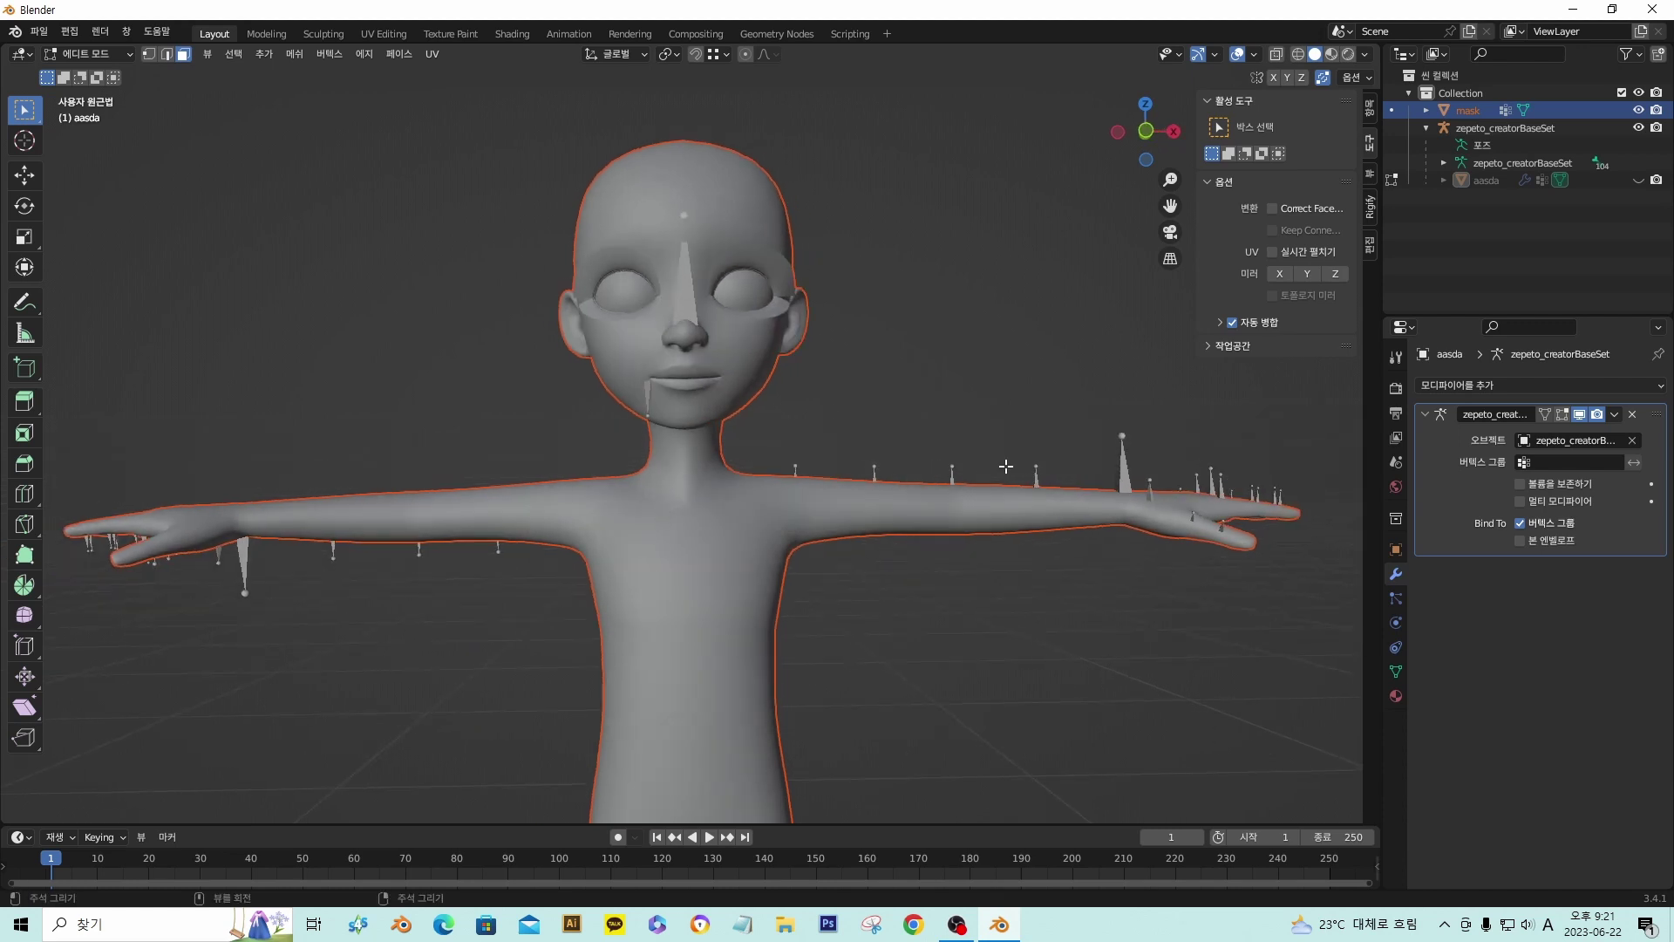
click(1370, 207)
key(Tab)
click(1467, 110)
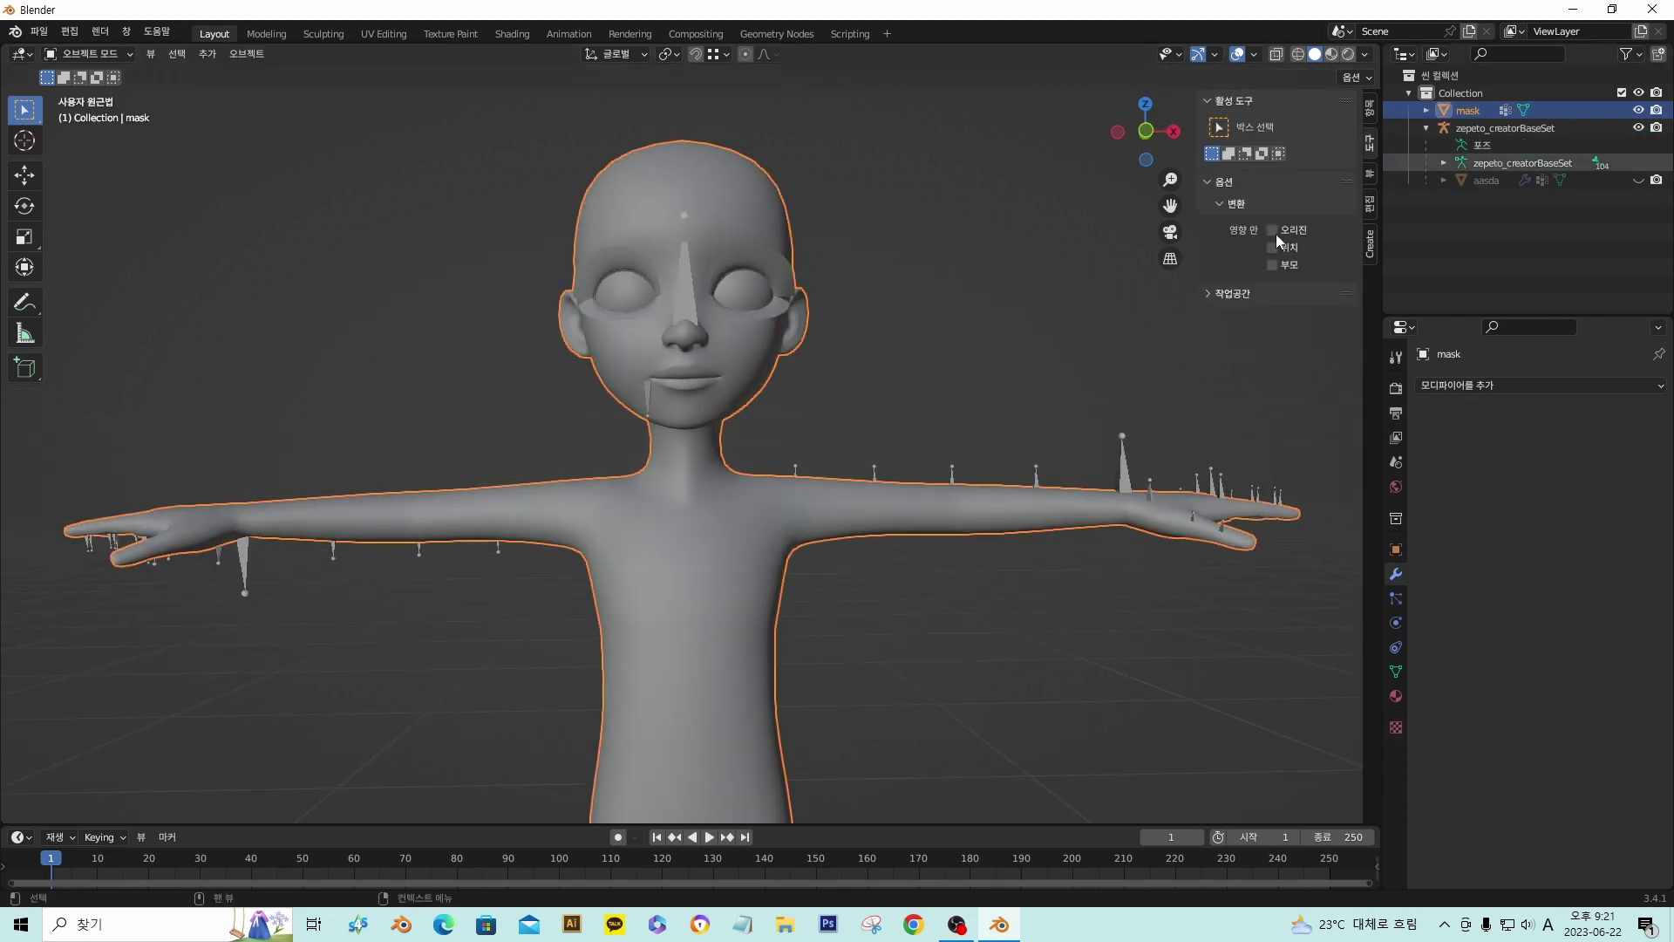
- Duplicate the mask object in place, hide the original and open the copy in Edit Mode
key(shift+d)
right_click(1063, 524)
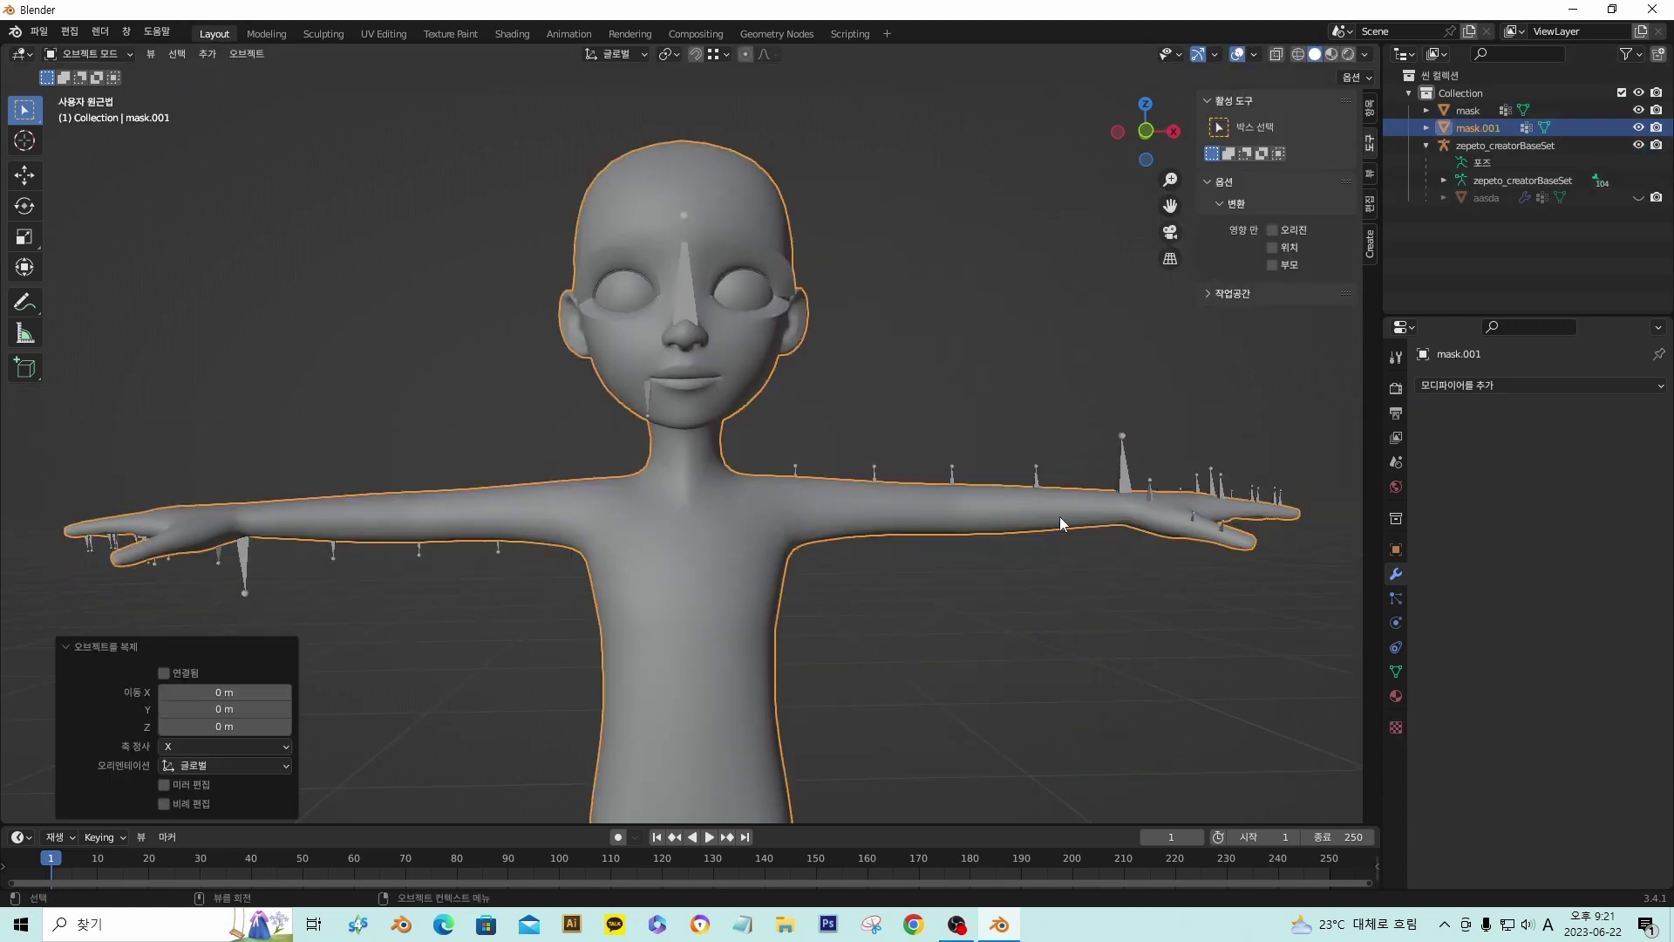
click(1638, 110)
scroll(729, 392, up, 4)
key(Tab)
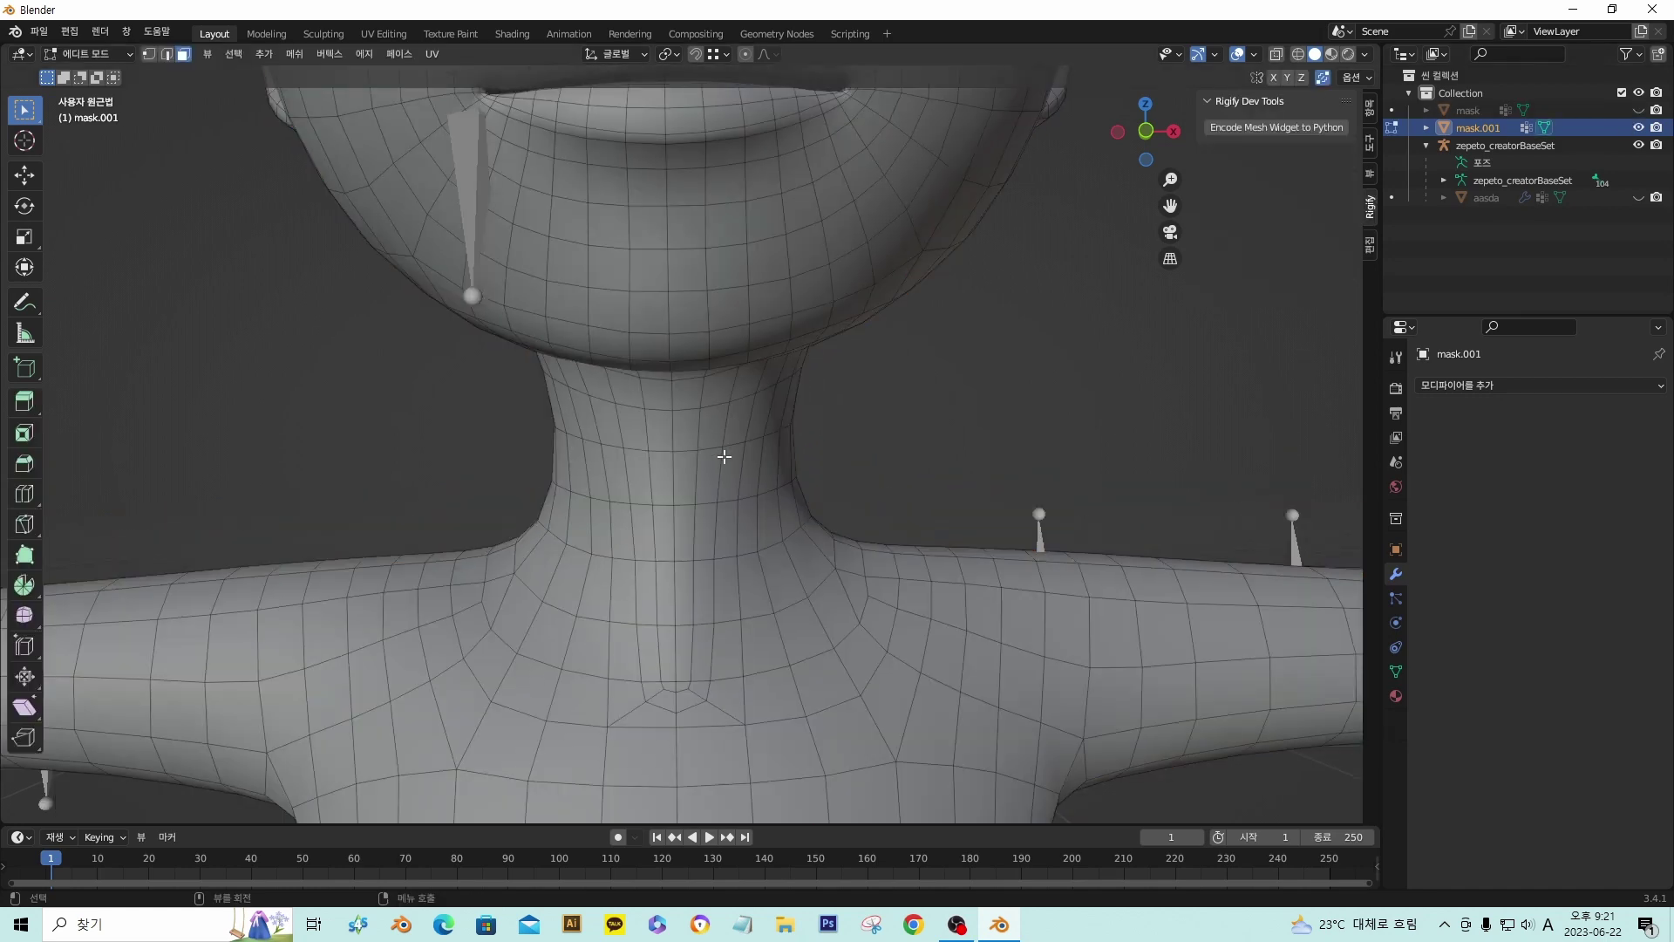
- In edge select mode, select the collarbone edges on both sides of the neck base of mask.001
scroll(722, 458, up, 2)
scroll(719, 470, down, 2)
shift+middle_drag(720, 470, 552, 530)
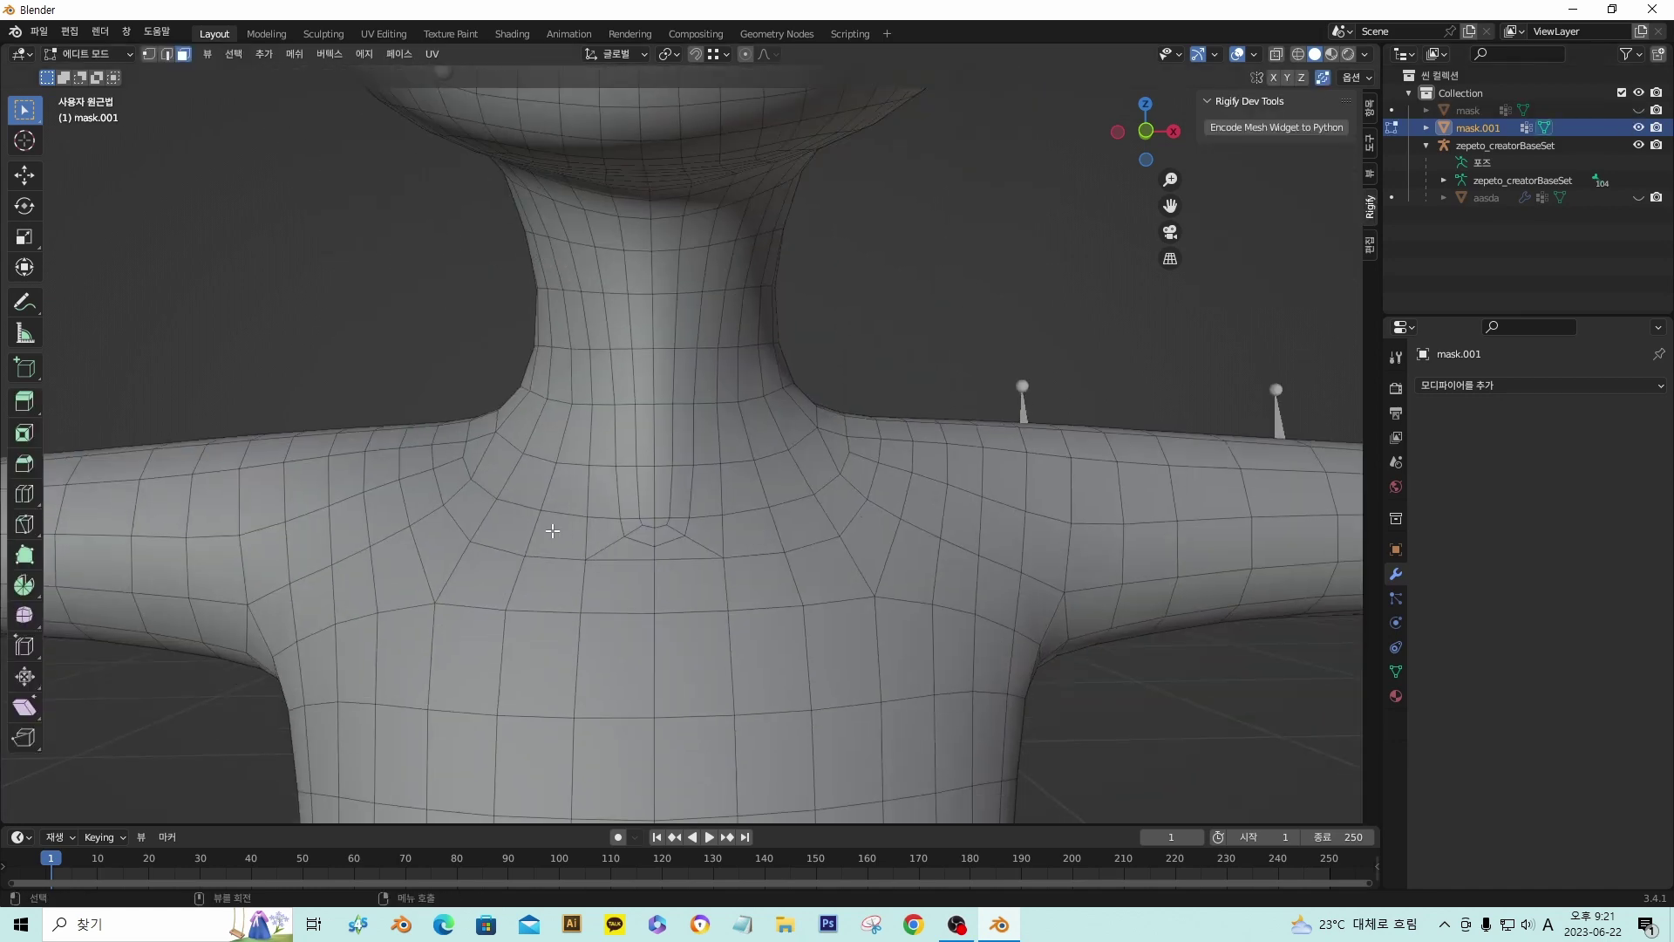
click(497, 504)
click(167, 54)
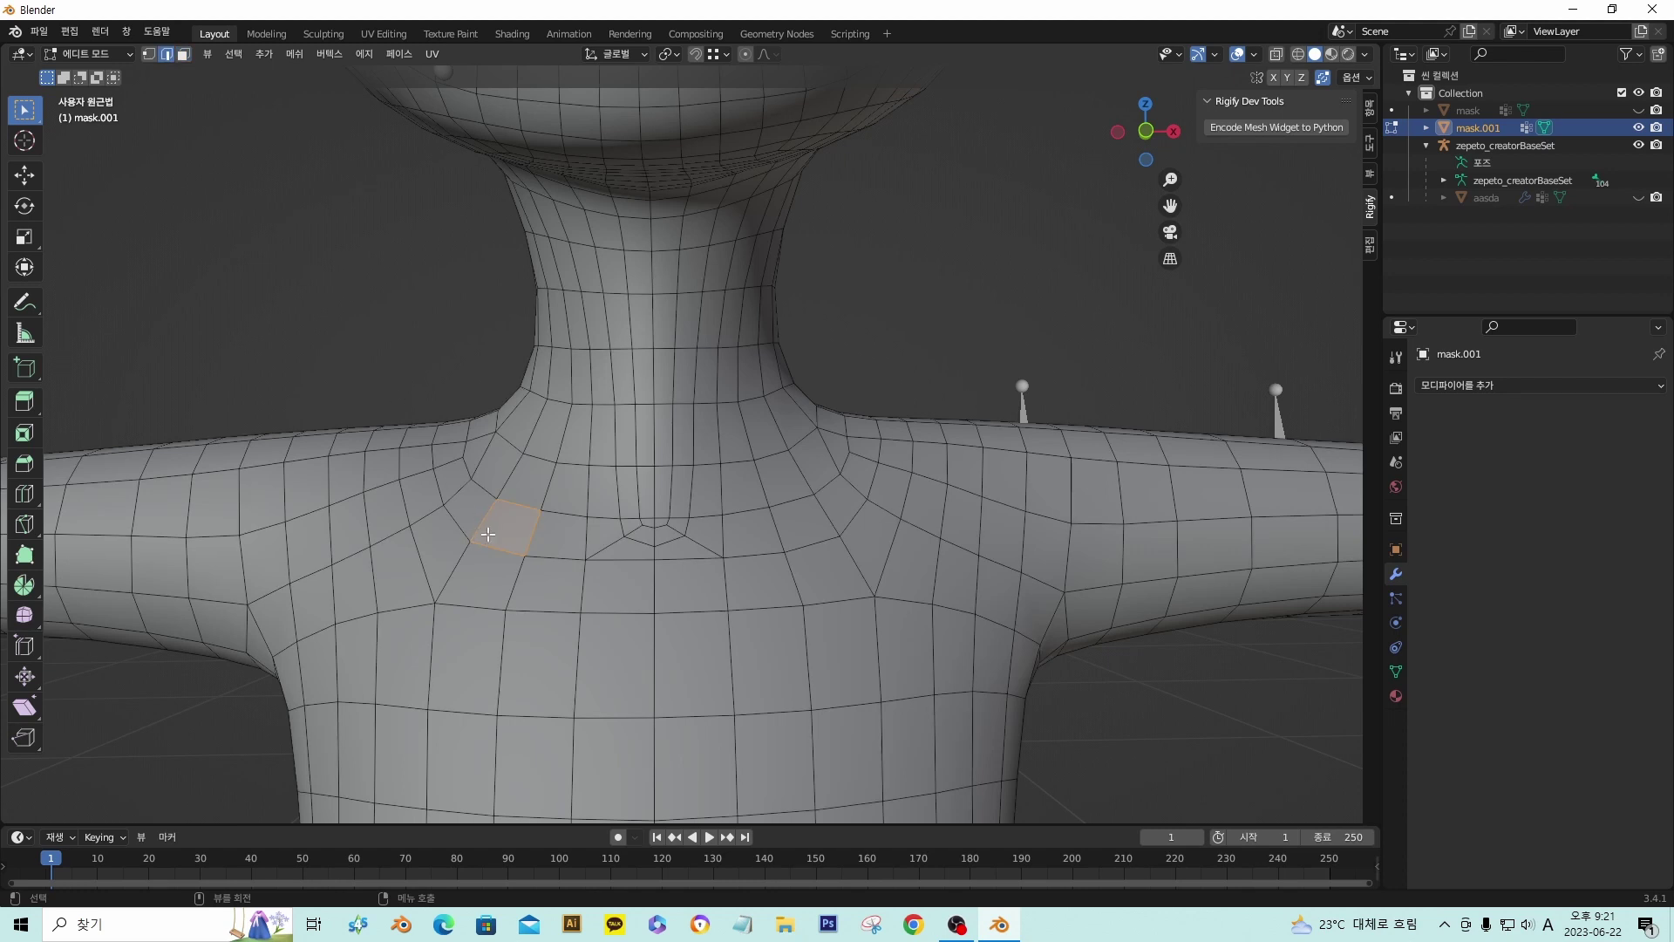
click(452, 521)
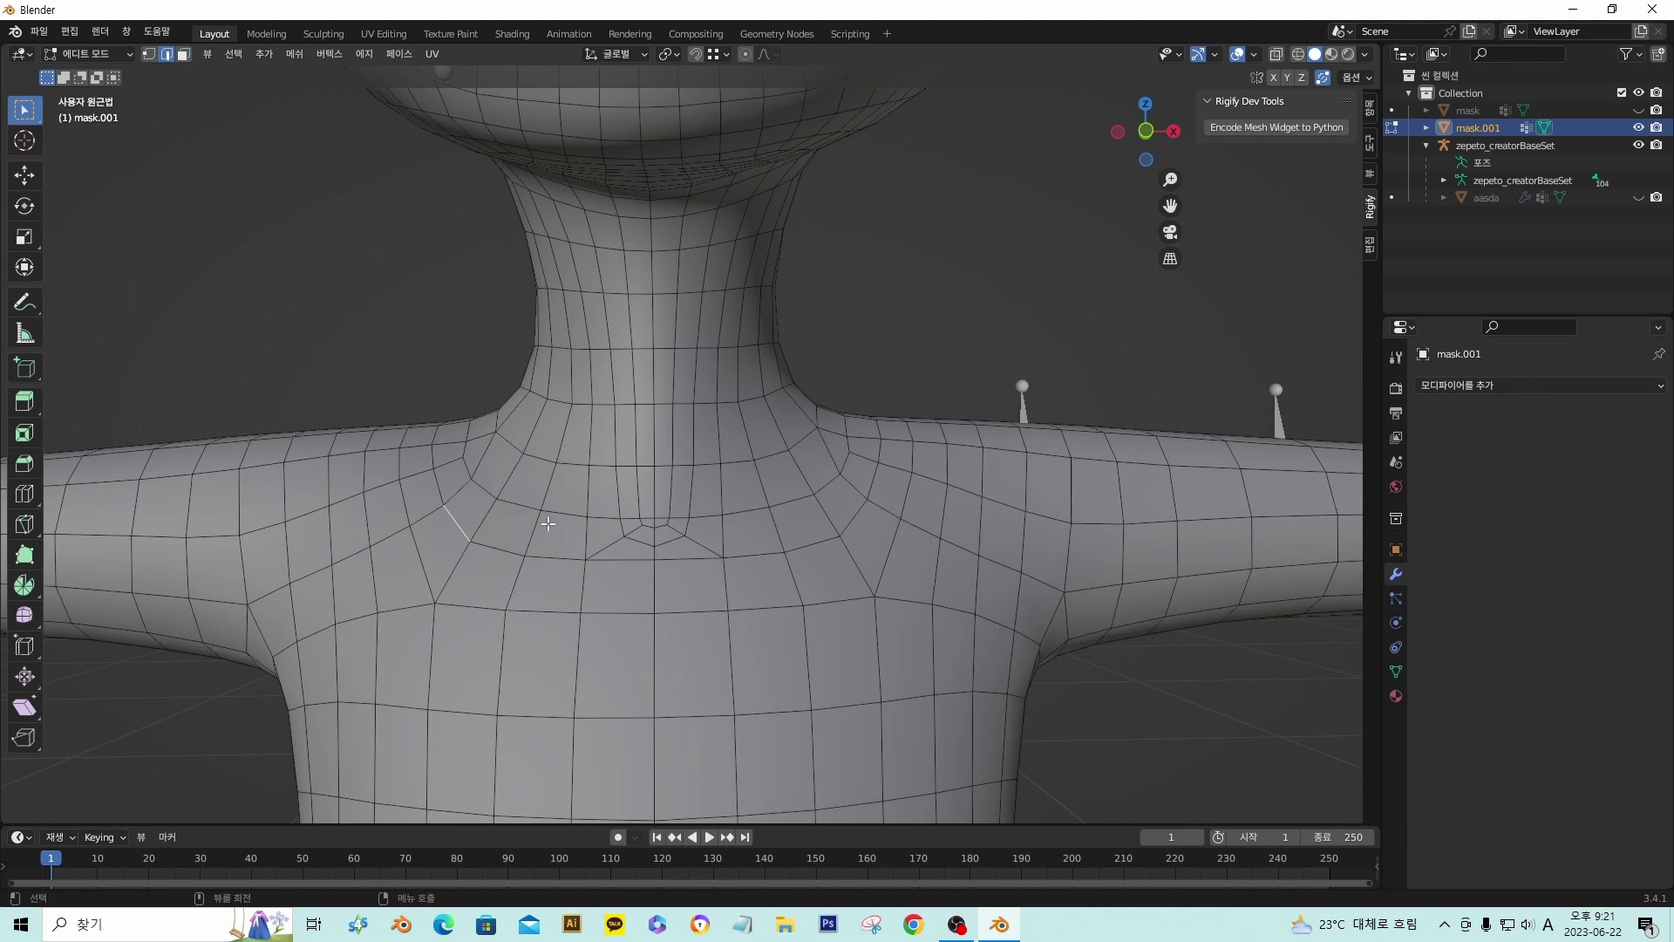
shift+click(499, 500)
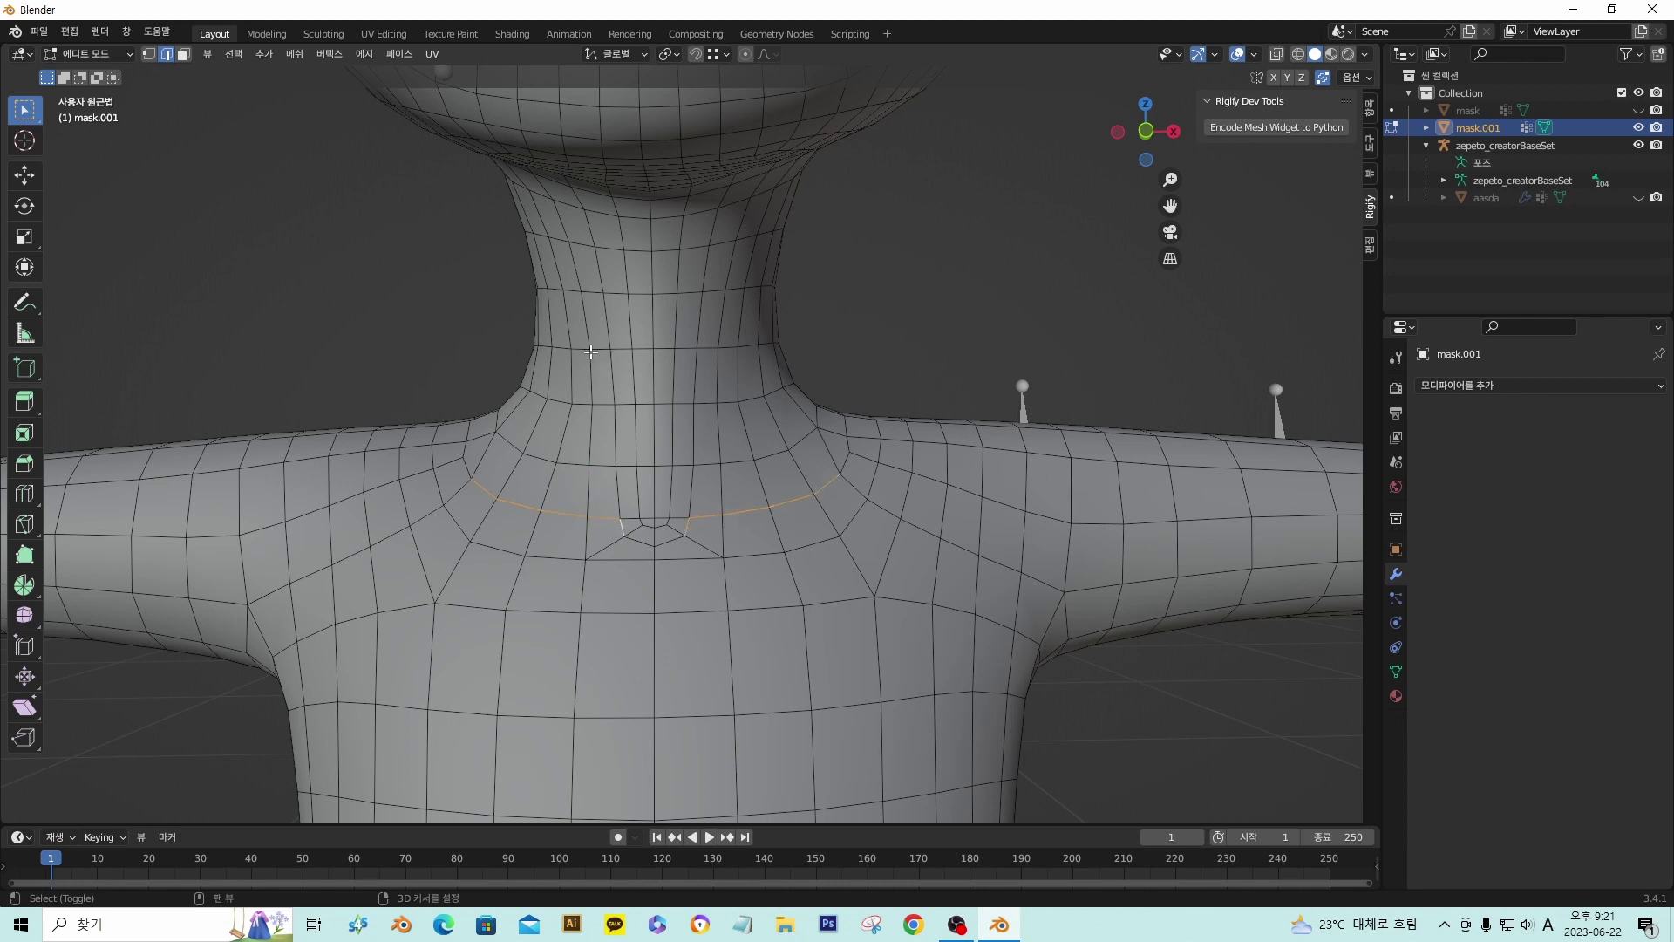
- Add the vertical edges on both sides of the front neck to the selection and bevel everything 0.351 m wide with 3 segments
shift+click(591, 443)
shift+click(718, 443)
shift+click(720, 324)
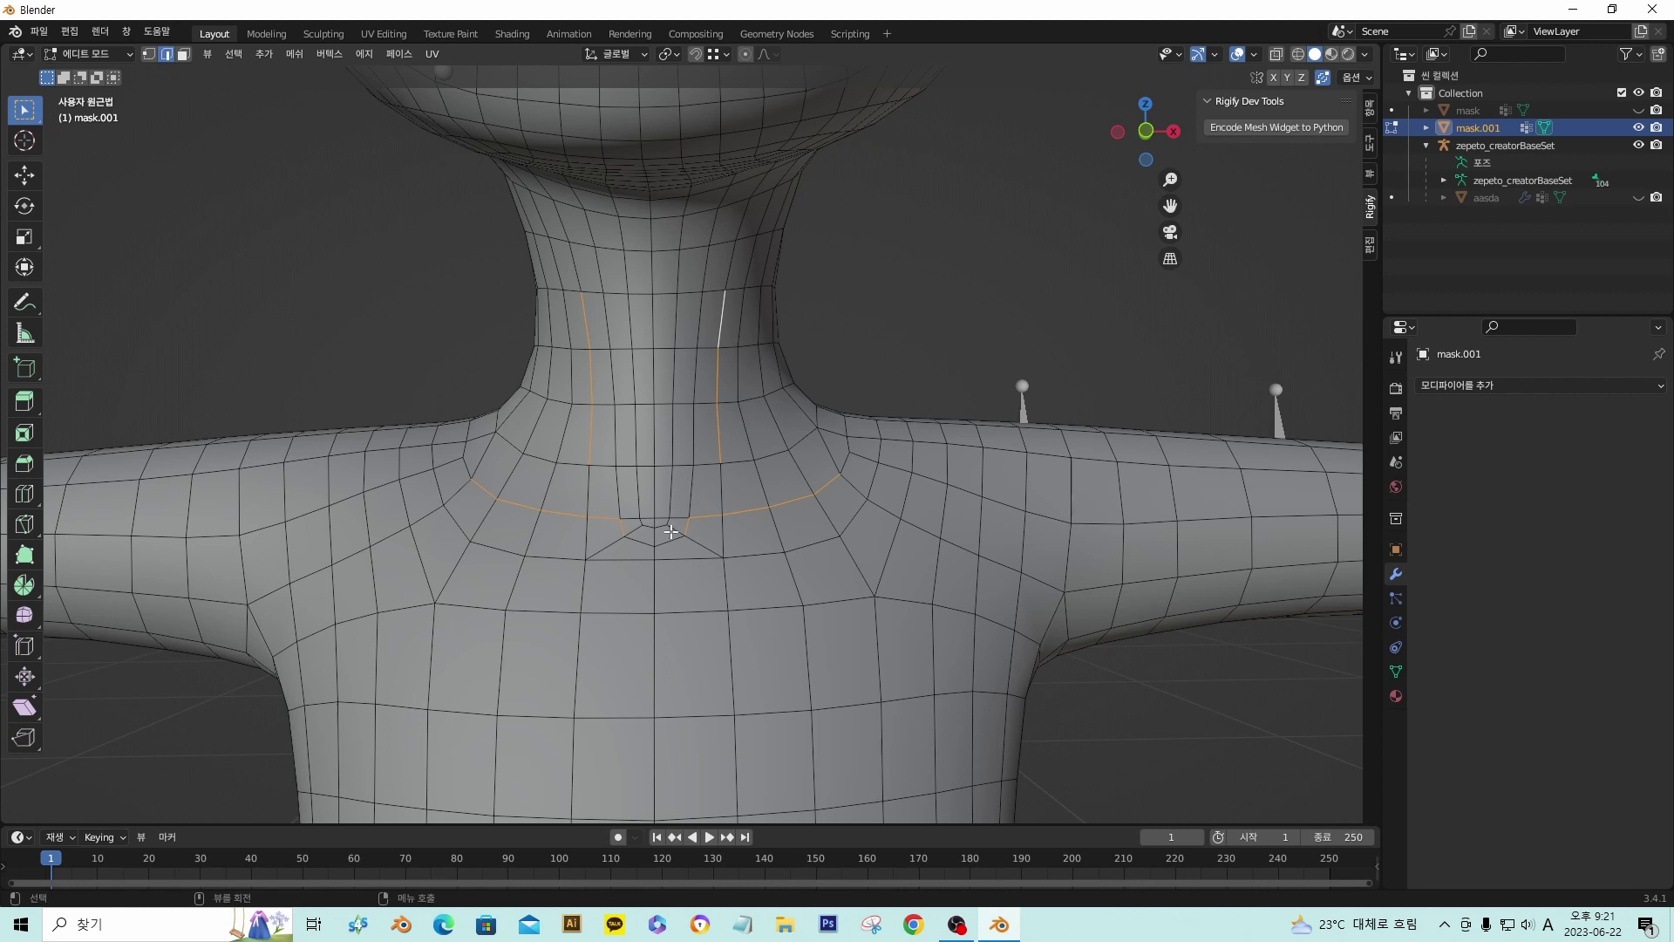
key(ctrl+b)
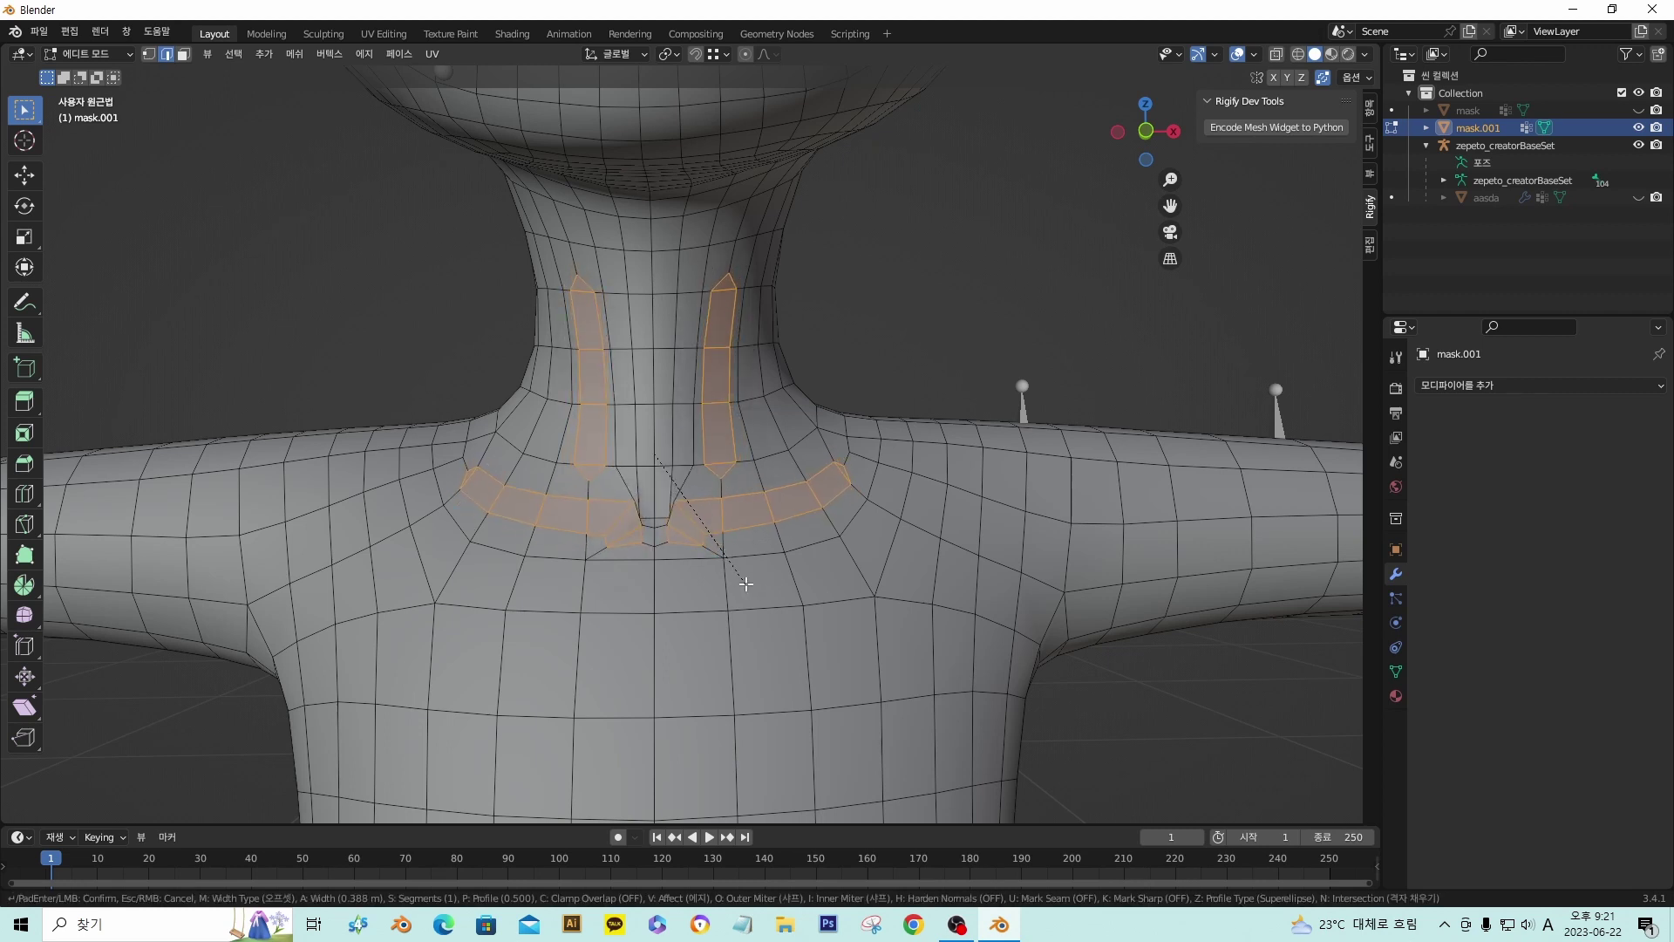
click(744, 579)
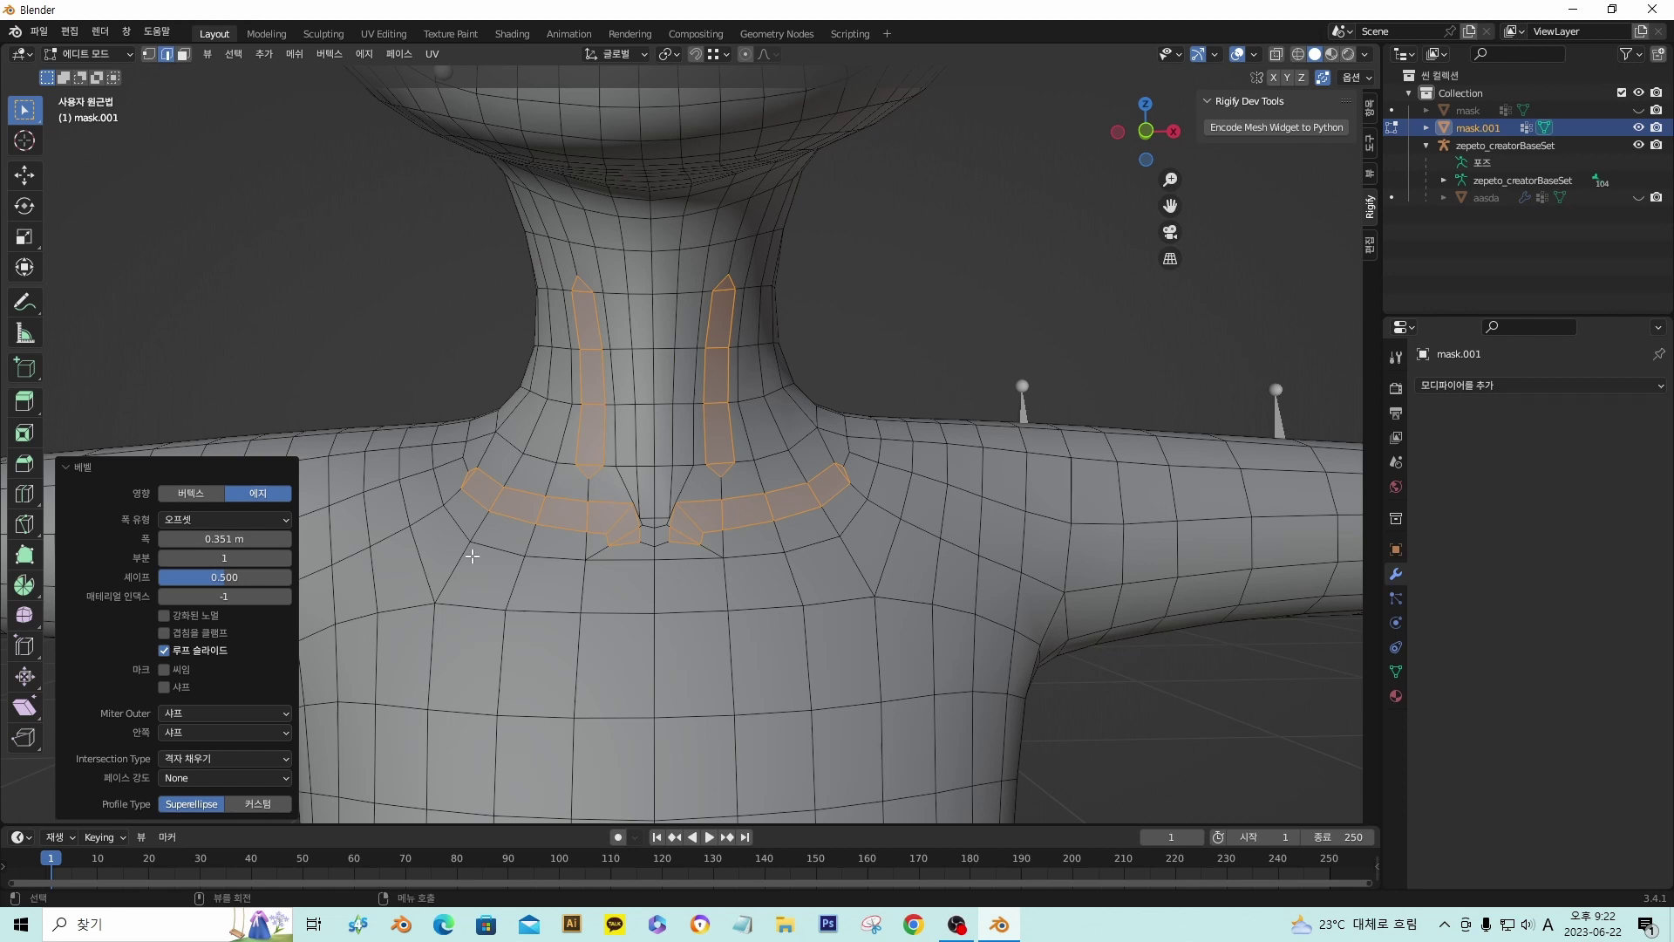
click(286, 558)
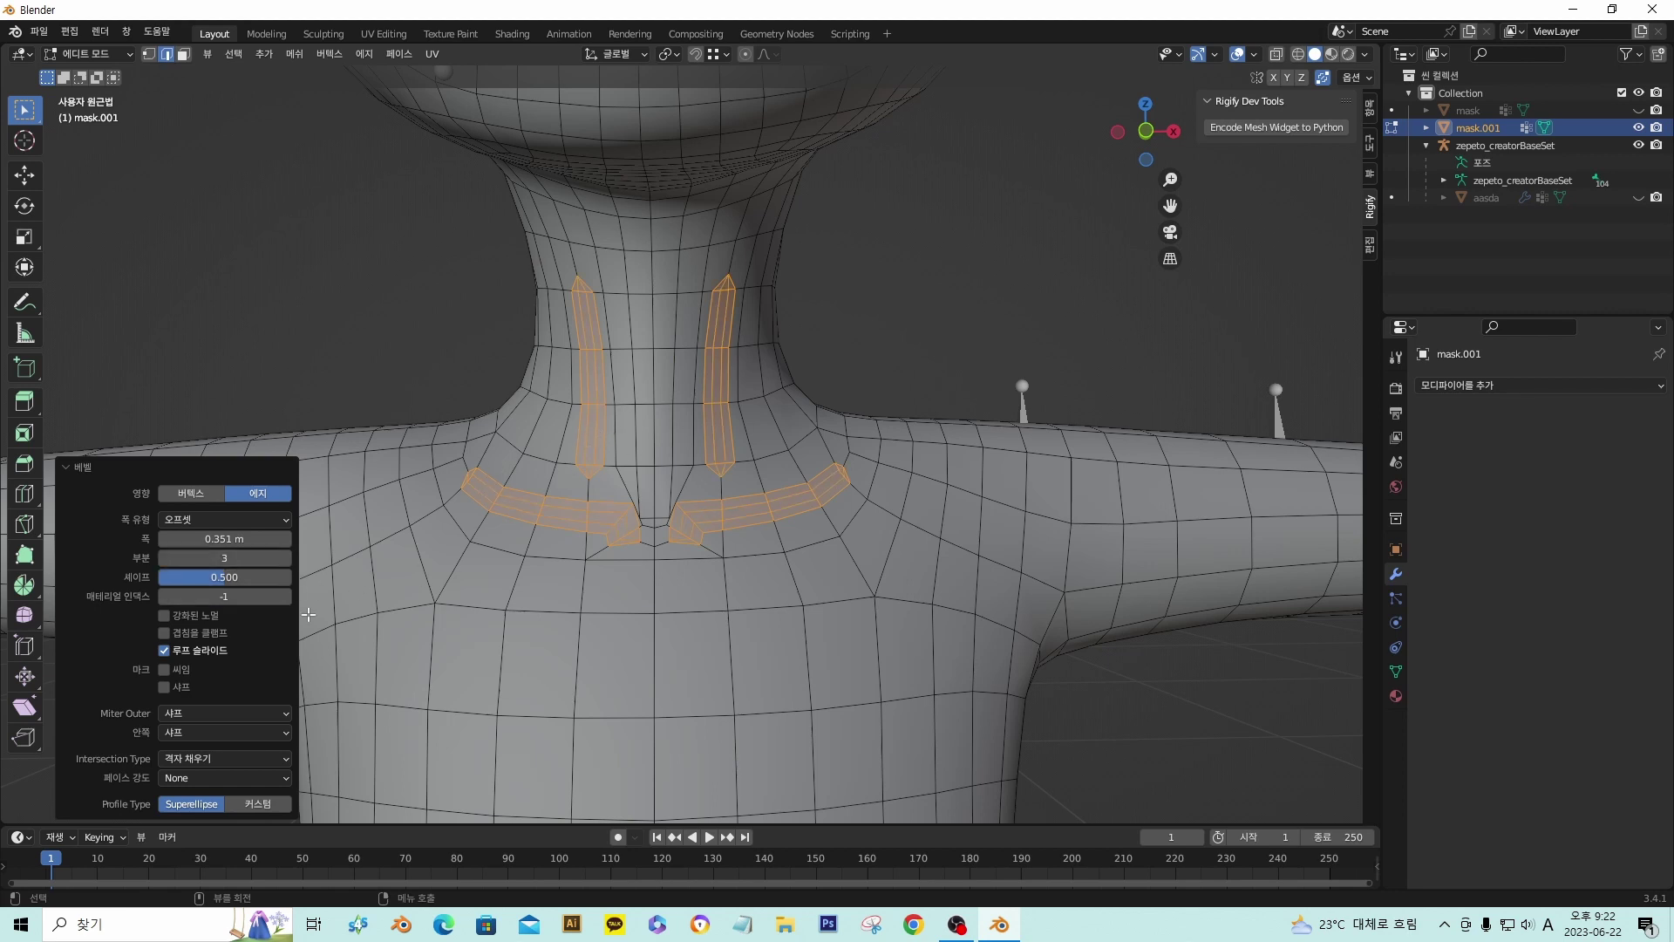
click(286, 558)
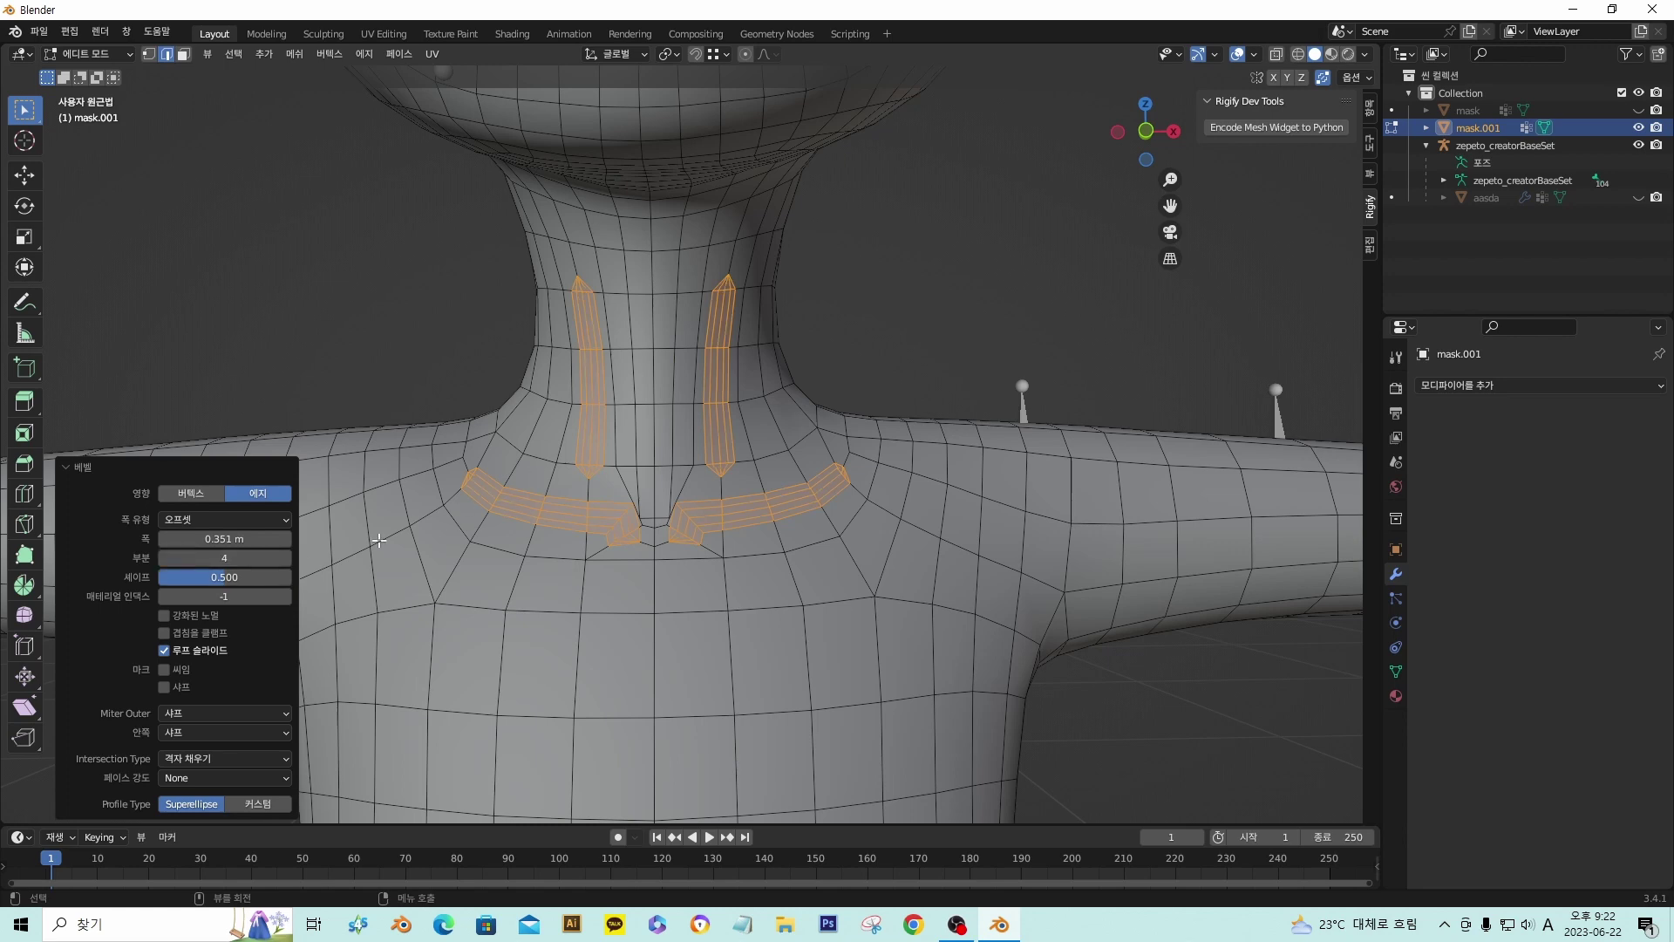
click(164, 558)
- Clear the selection and, in face select mode, select the middle faces of both vertical bevel strips on the neck
middle_drag(682, 430, 753, 353)
key(alt+a)
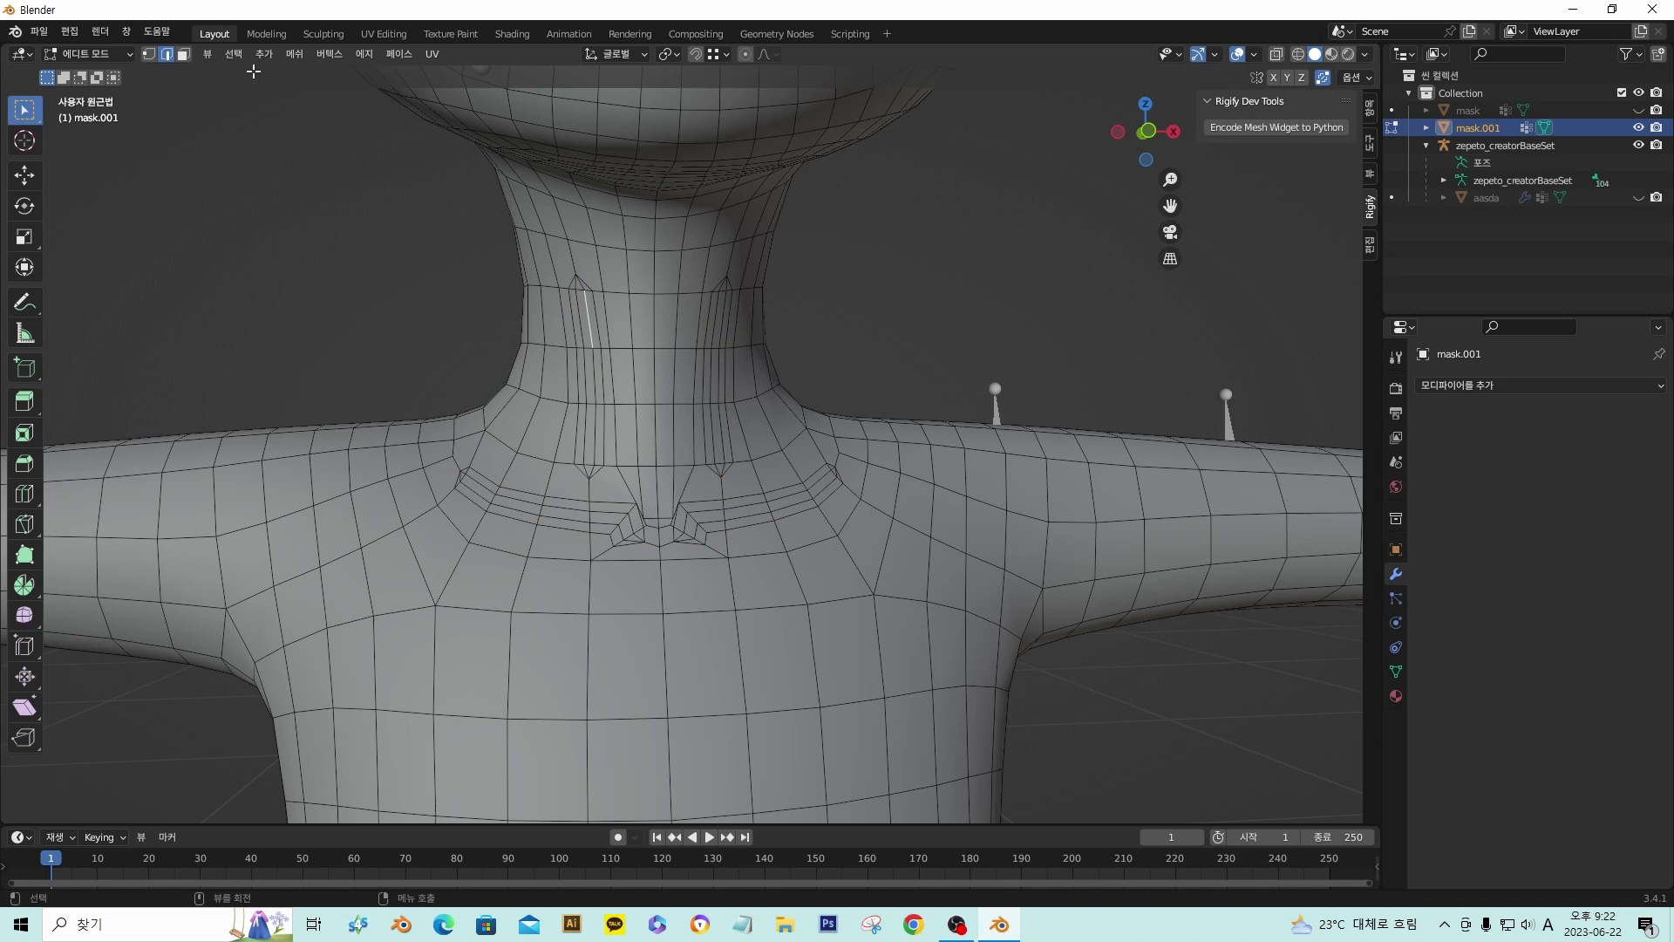
click(184, 53)
click(586, 331)
shift+click(594, 369)
shift+click(594, 436)
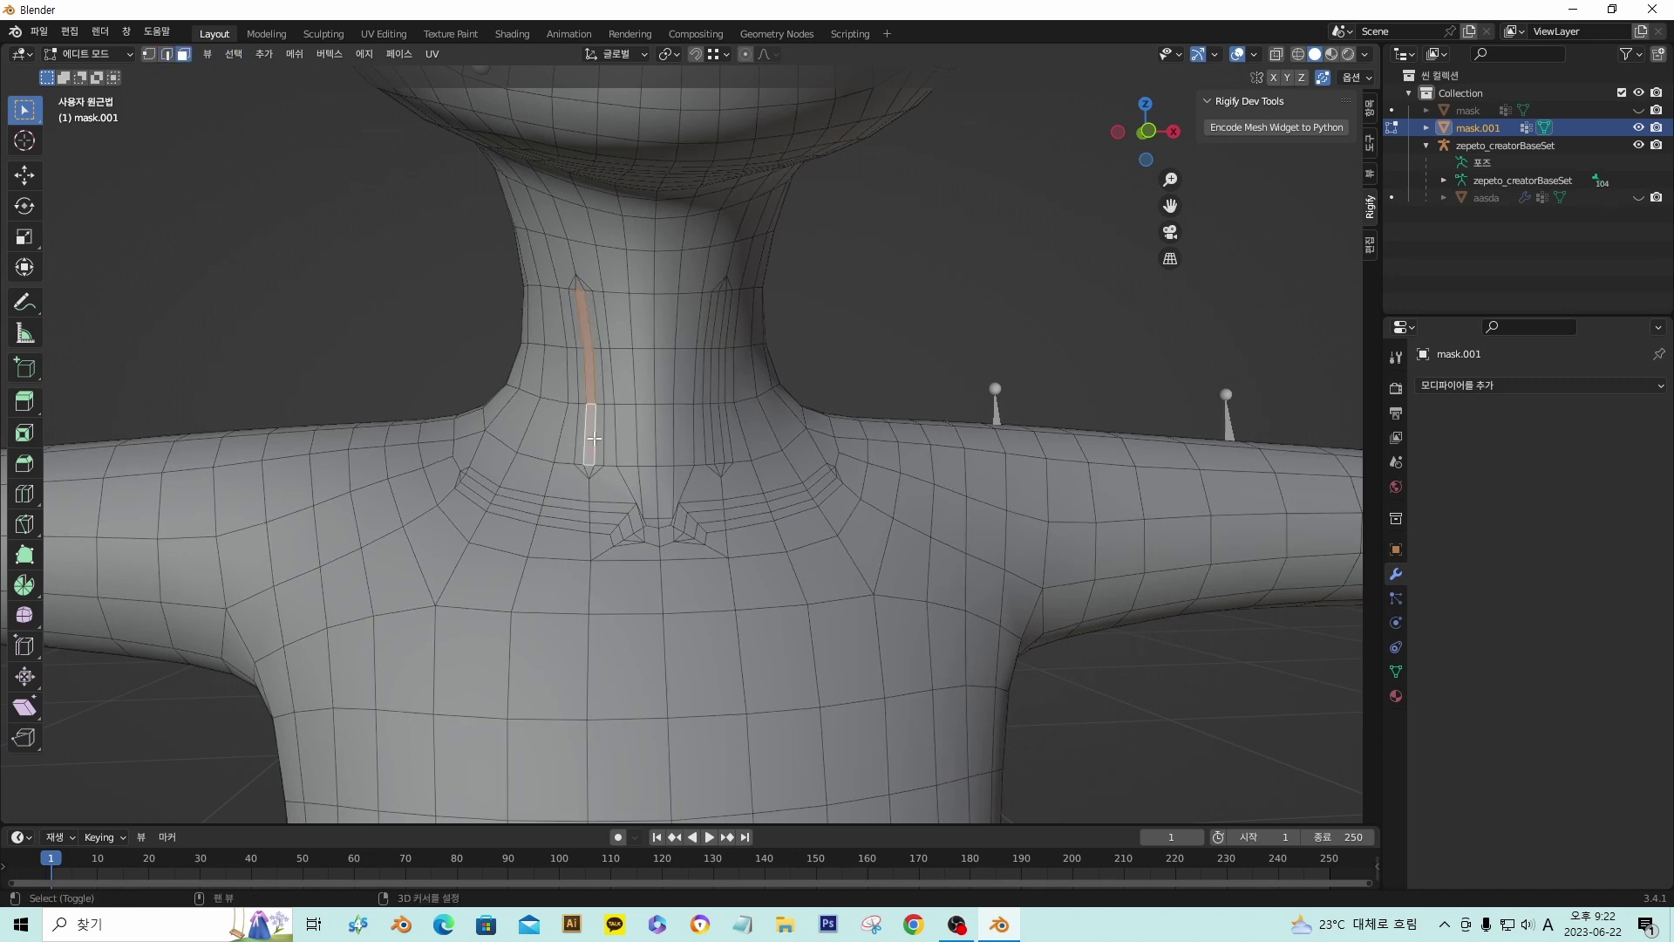
shift+click(721, 434)
shift+click(717, 377)
shift+click(715, 341)
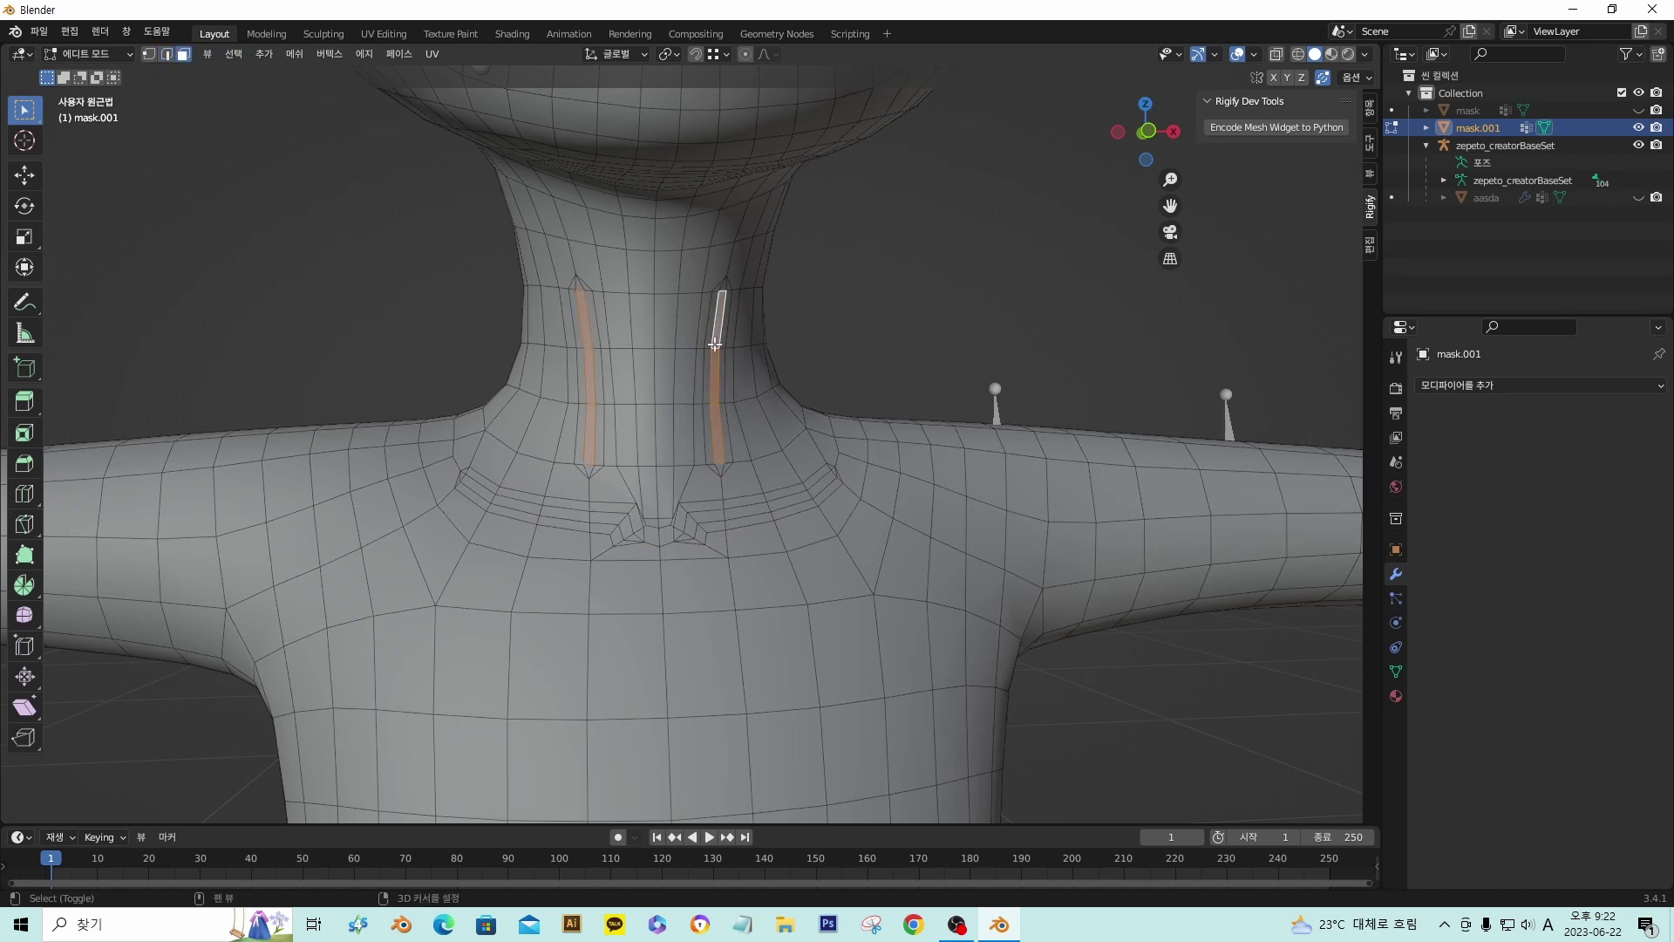
- Add the middle faces of the left and right collarbone bevel strips to the selection
shift+click(484, 494)
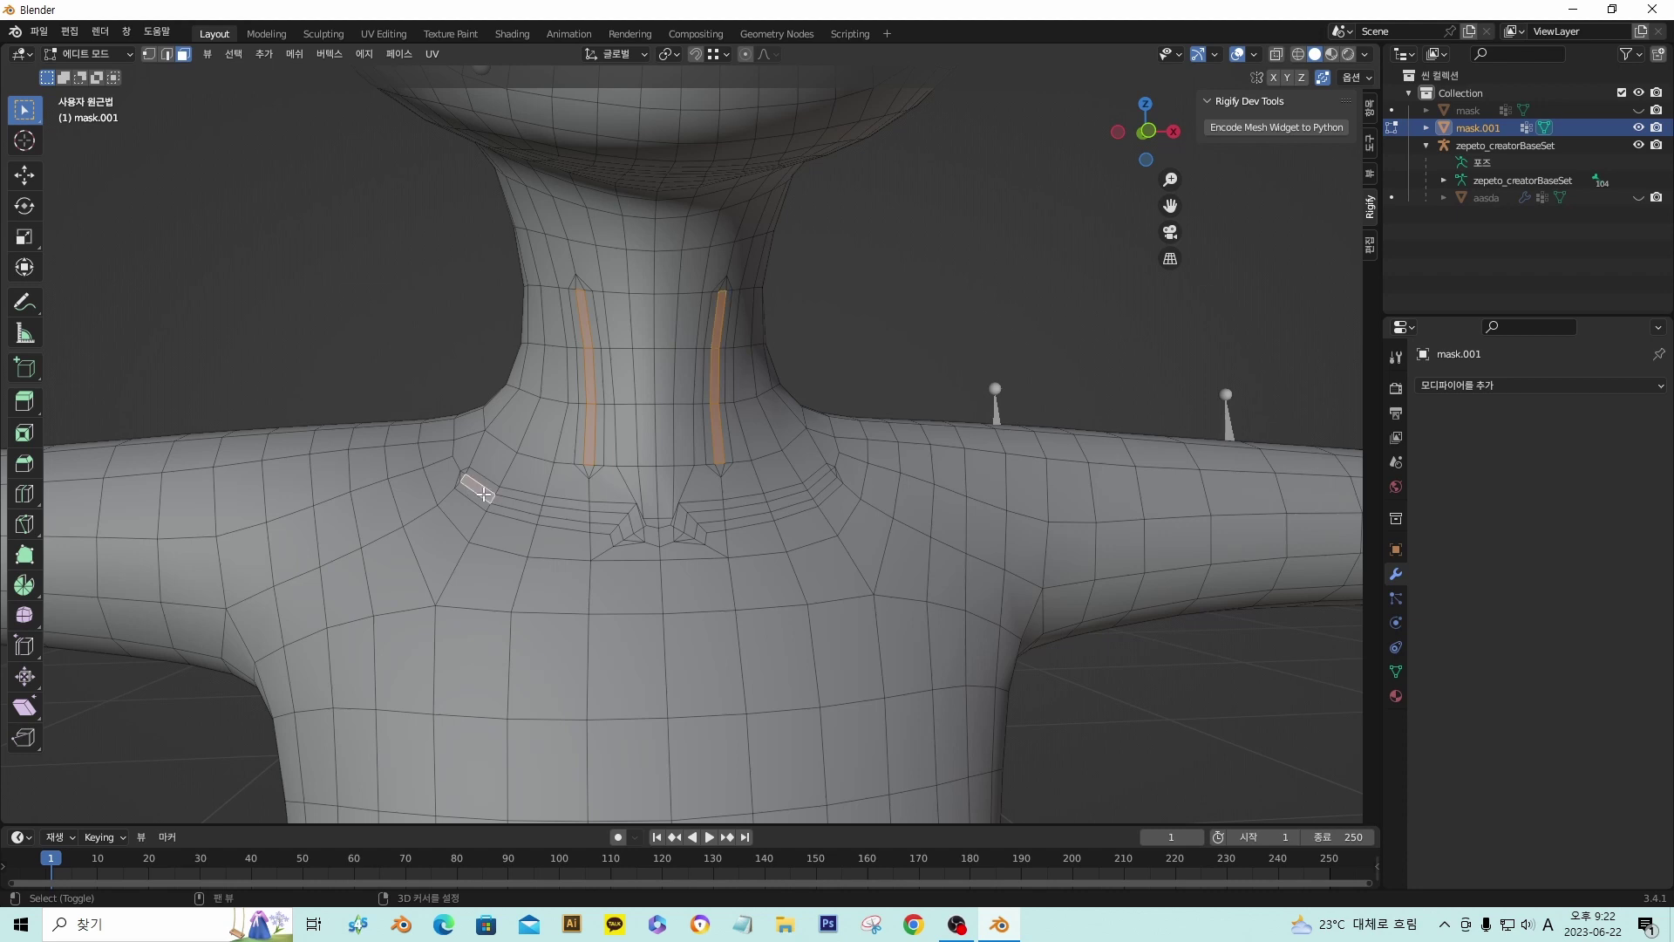
shift+click(599, 520)
shift+click(568, 518)
shift+click(530, 510)
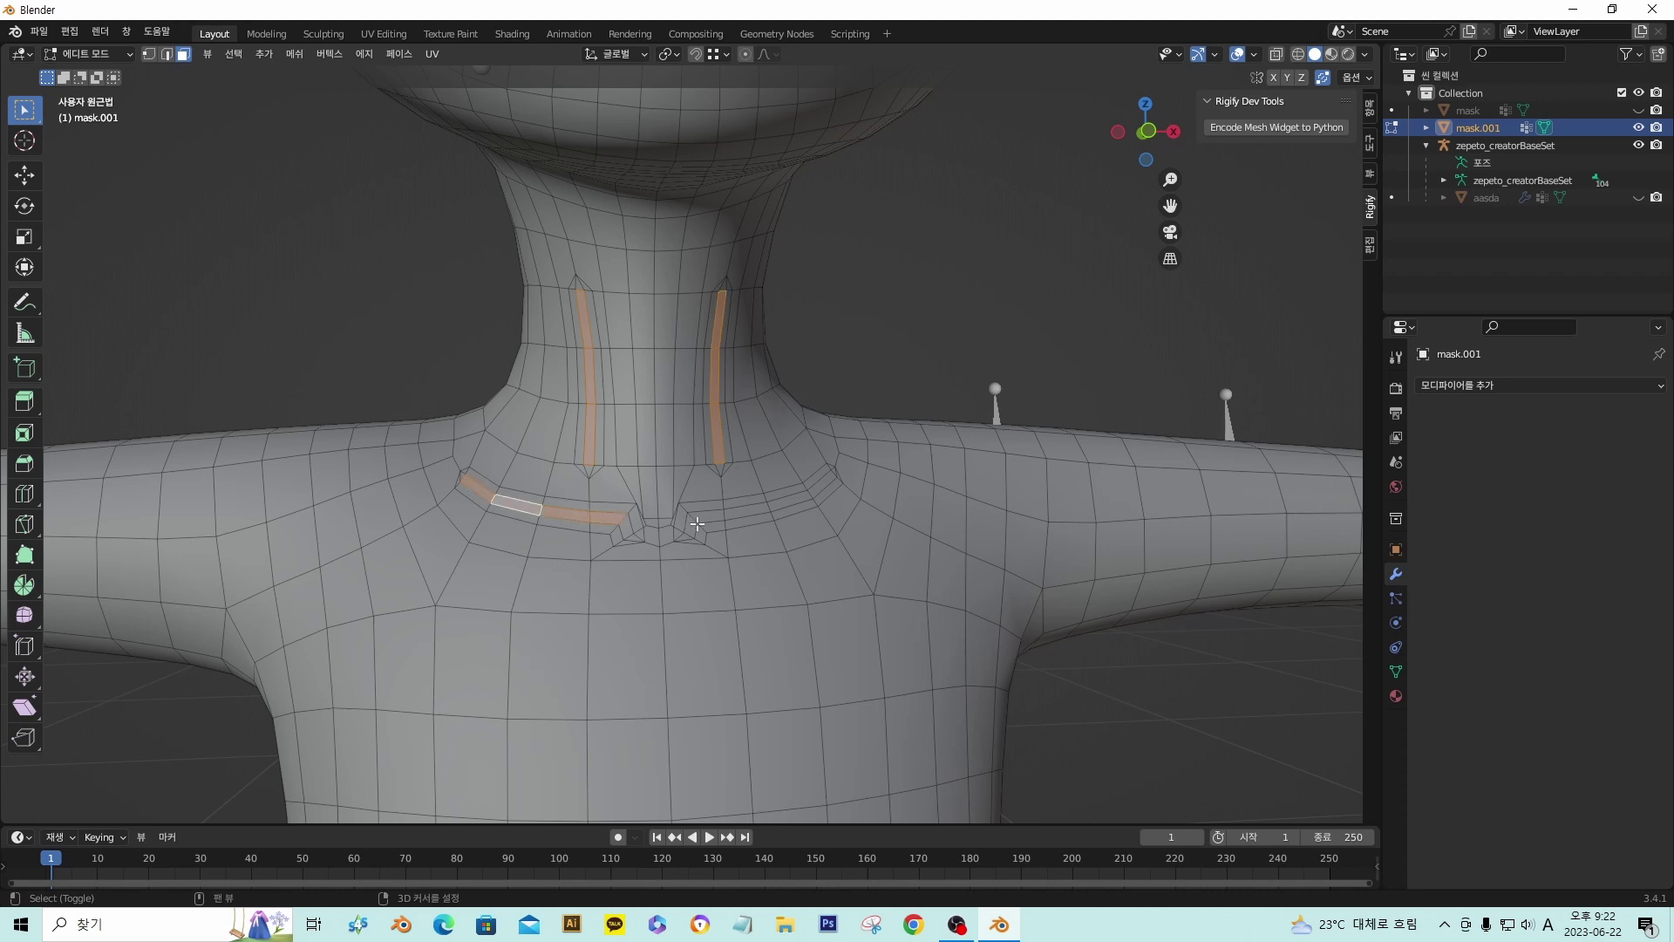
shift+click(743, 511)
shift+click(704, 516)
shift+click(787, 498)
shift+click(821, 484)
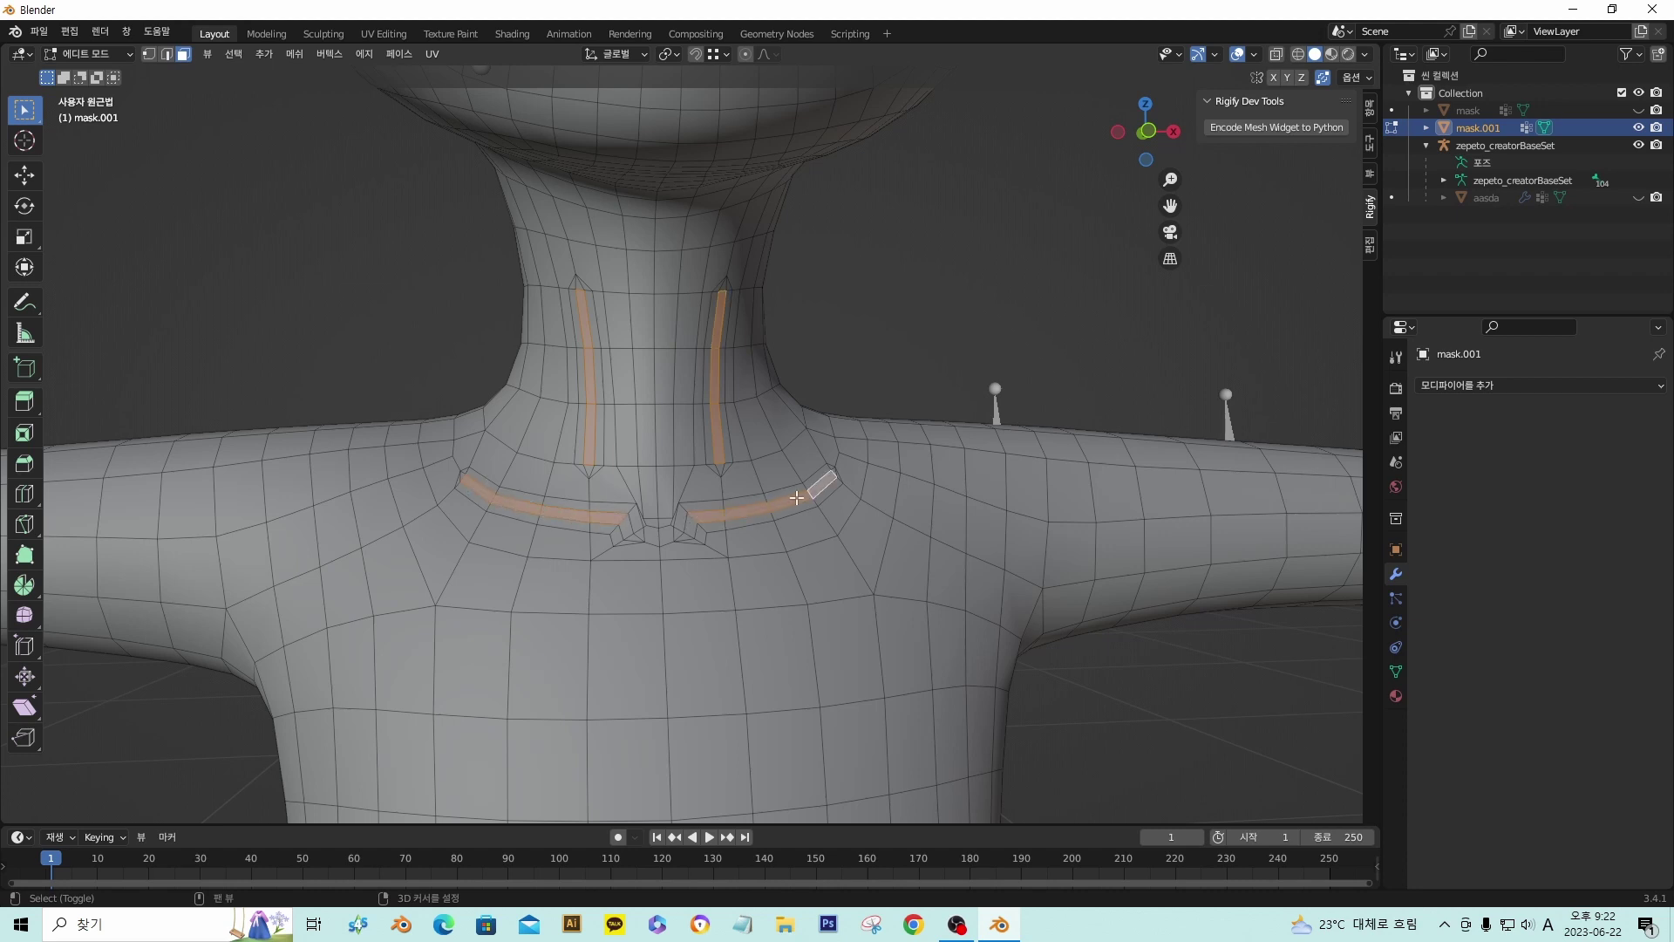
- Move the selected strip faces outward along the global Y axis by -0.002075 m and check the shape in Object Mode
middle_drag(797, 497, 811, 531)
key(g)
key(y)
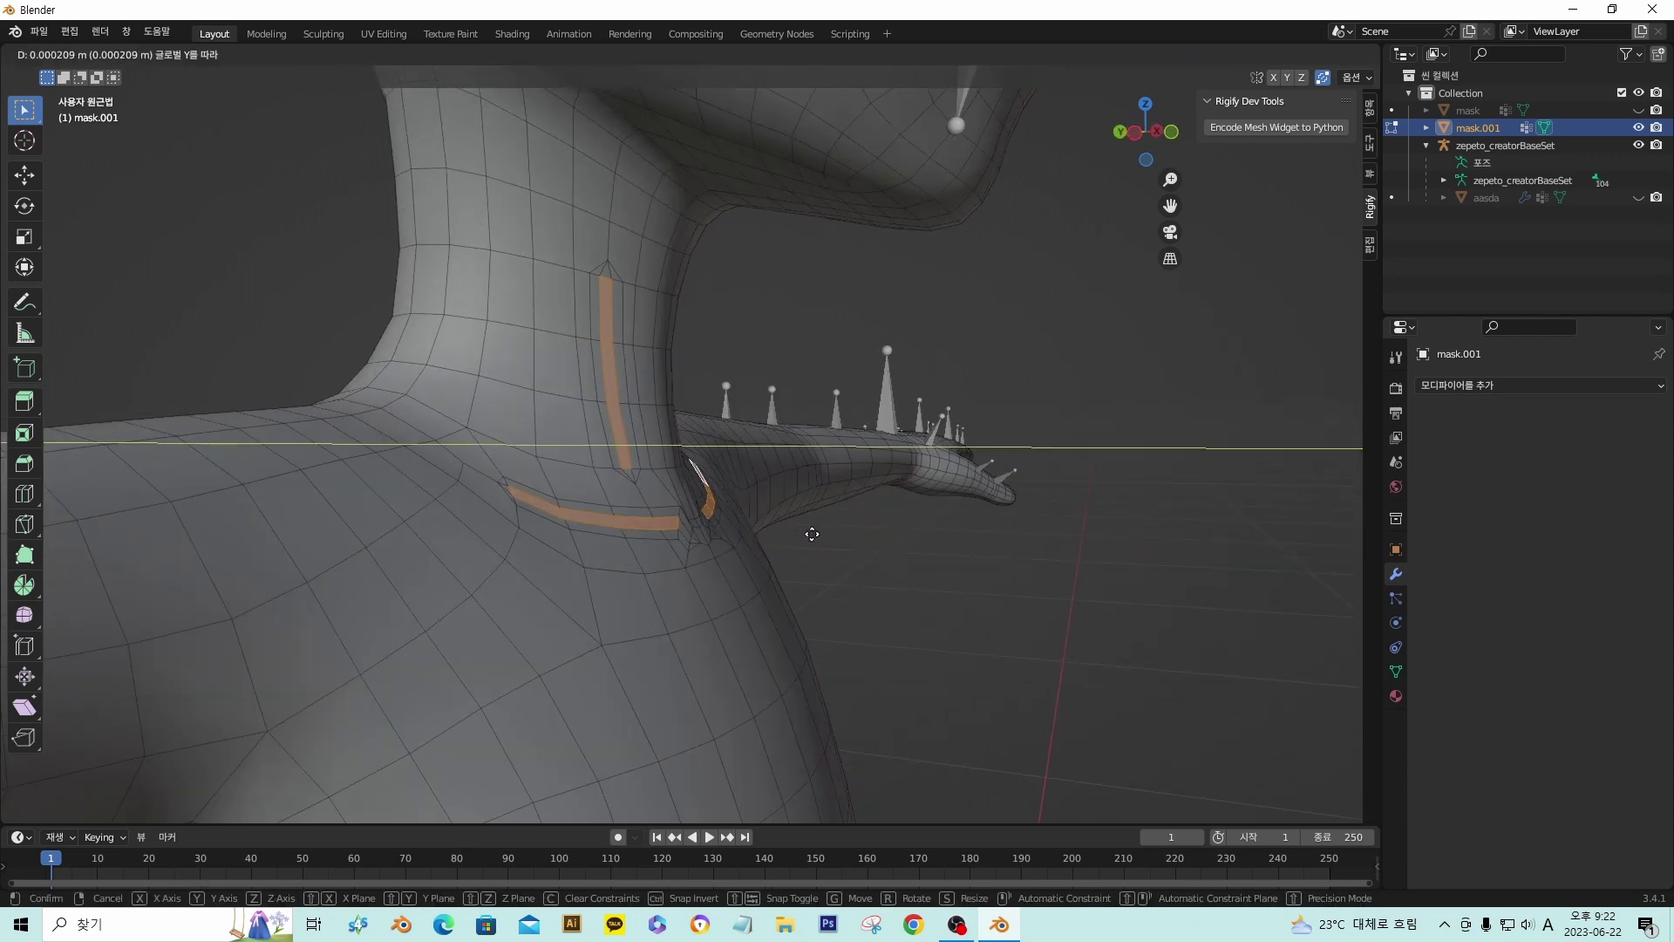
click(816, 531)
middle_drag(816, 531, 658, 513)
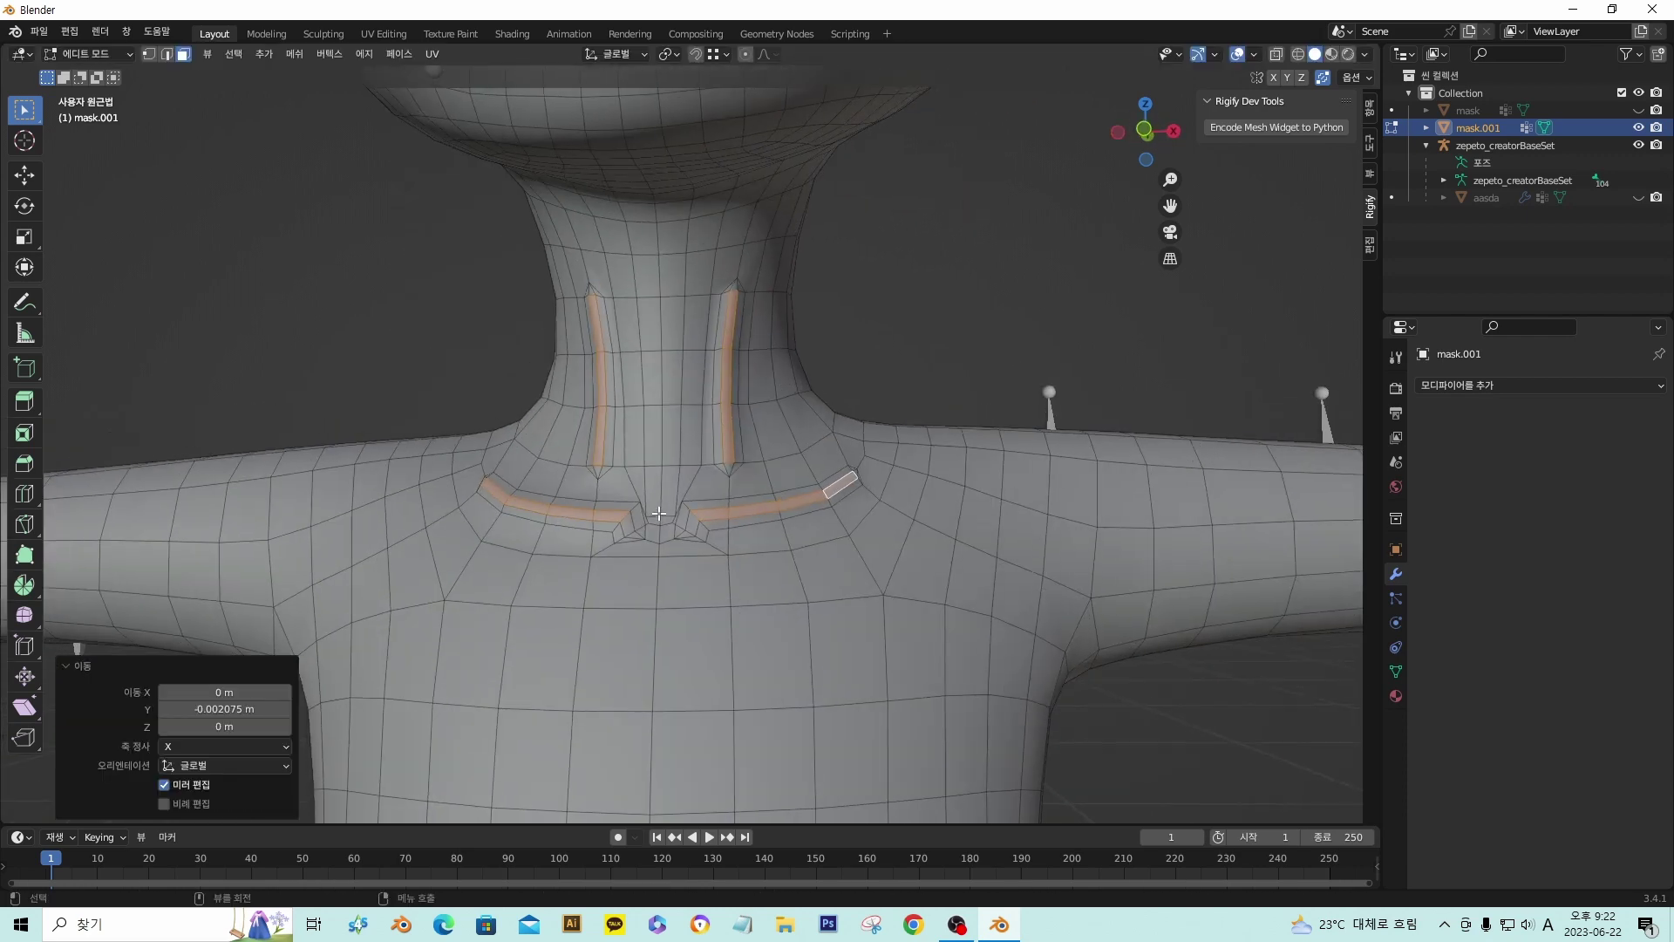
key(Tab)
scroll(893, 373, down, 2)
scroll(759, 471, up, 2)
scroll(710, 427, down, 4)
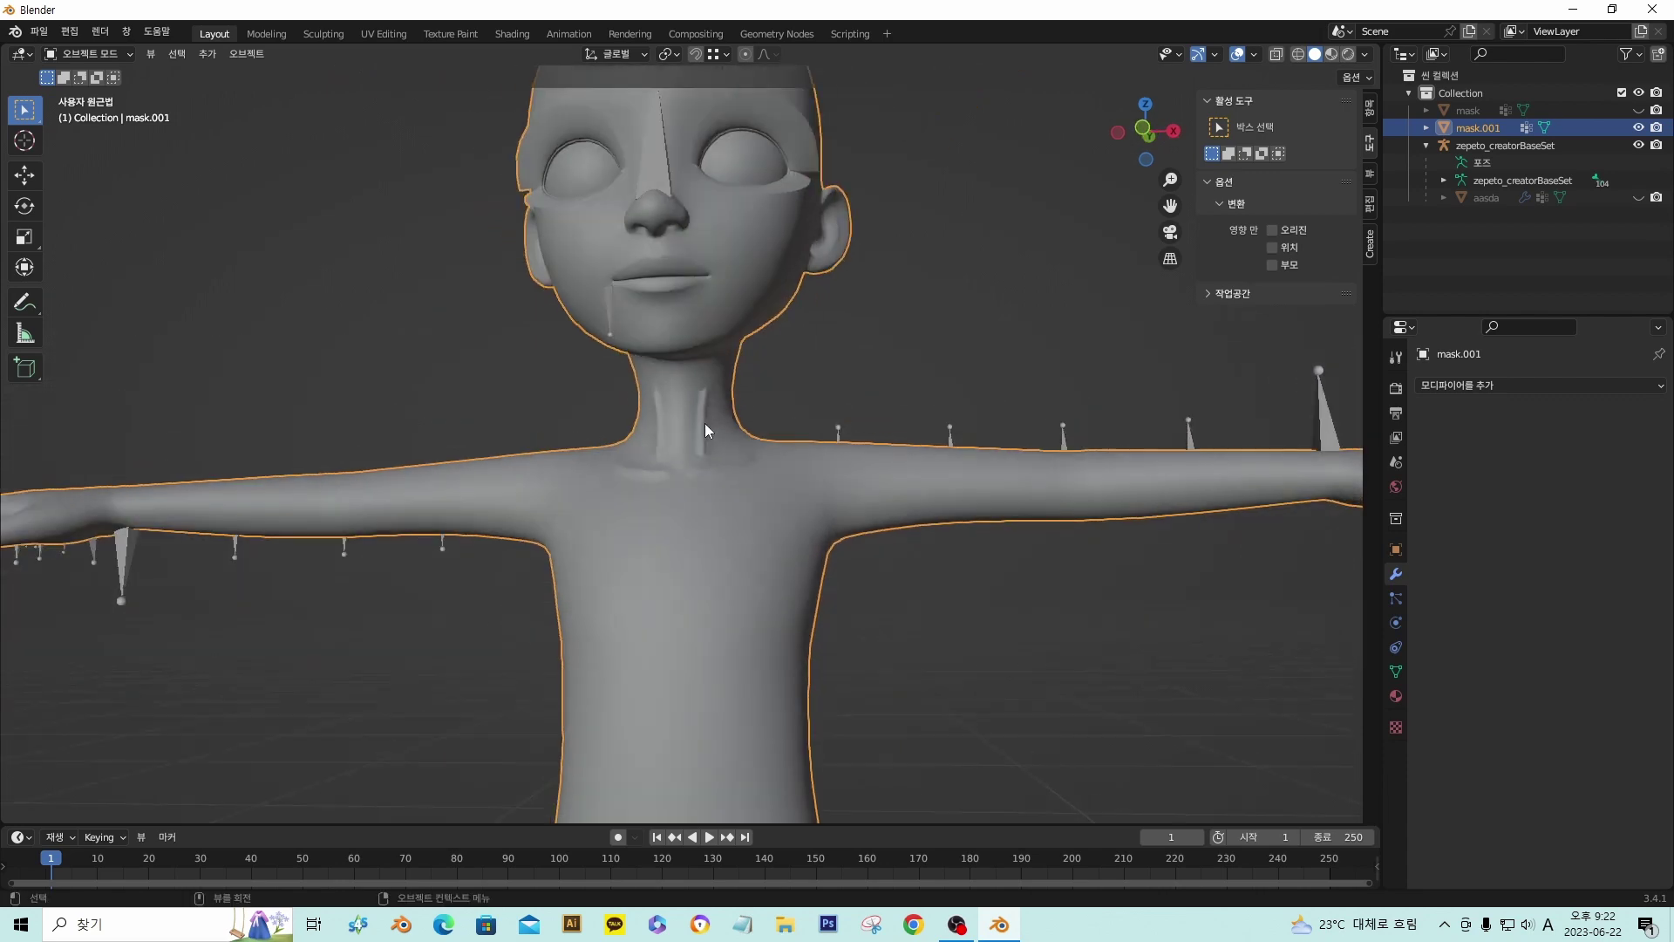
scroll(723, 433, up, 4)
- In Edit Mode, circle-select the faces of the front neck and collarbone area and smooth their vertices with a reduced repeat count
key(Tab)
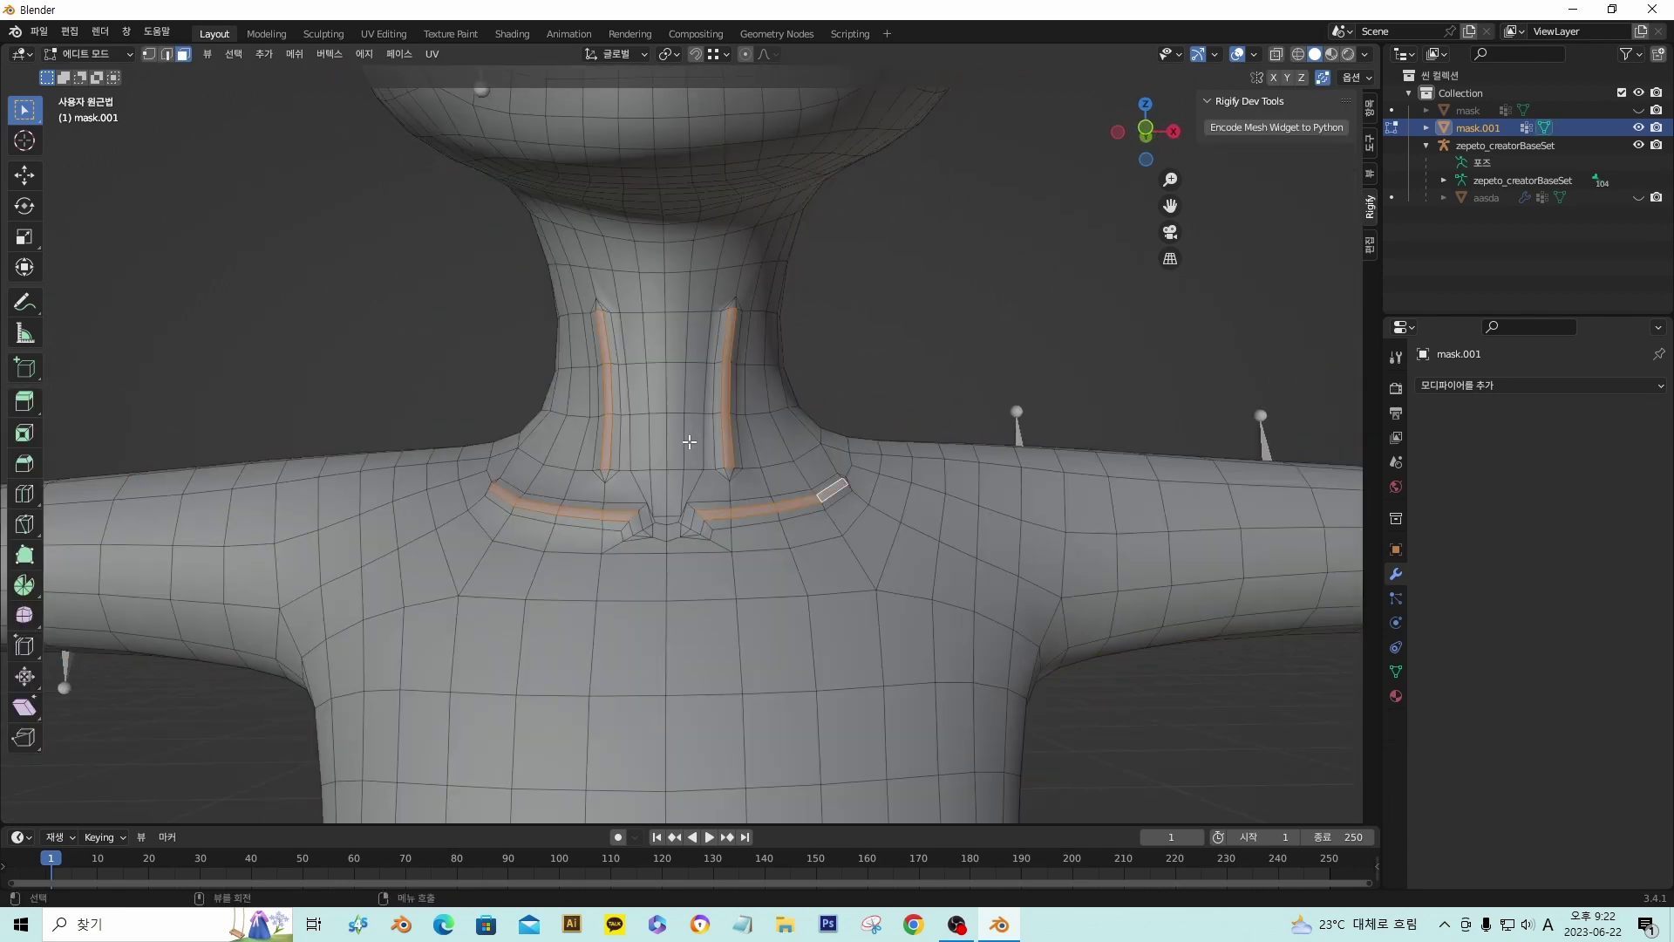
key(c)
mouse_move(515, 501)
mouse_down()
mouse_move(698, 384)
mouse_move(610, 297)
mouse_move(779, 318)
mouse_move(828, 488)
mouse_move(632, 528)
mouse_up()
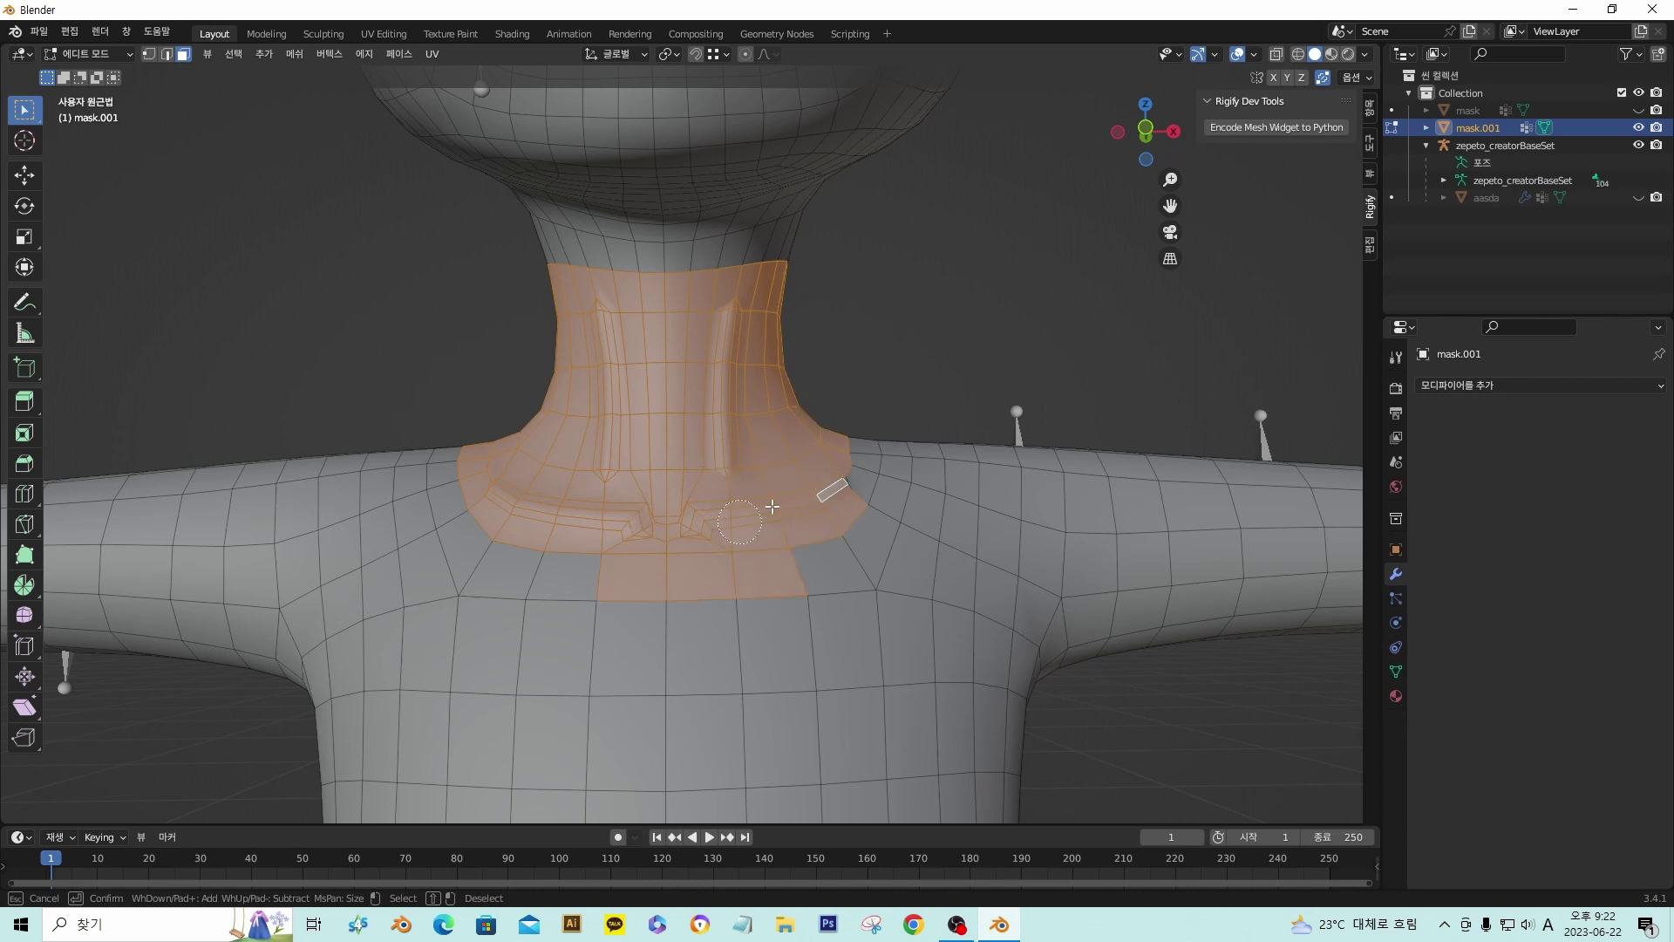
mouse_move(773, 506)
mouse_down()
mouse_move(881, 458)
mouse_move(789, 504)
mouse_move(872, 554)
mouse_move(596, 570)
mouse_move(476, 524)
mouse_move(458, 467)
mouse_move(613, 660)
mouse_up()
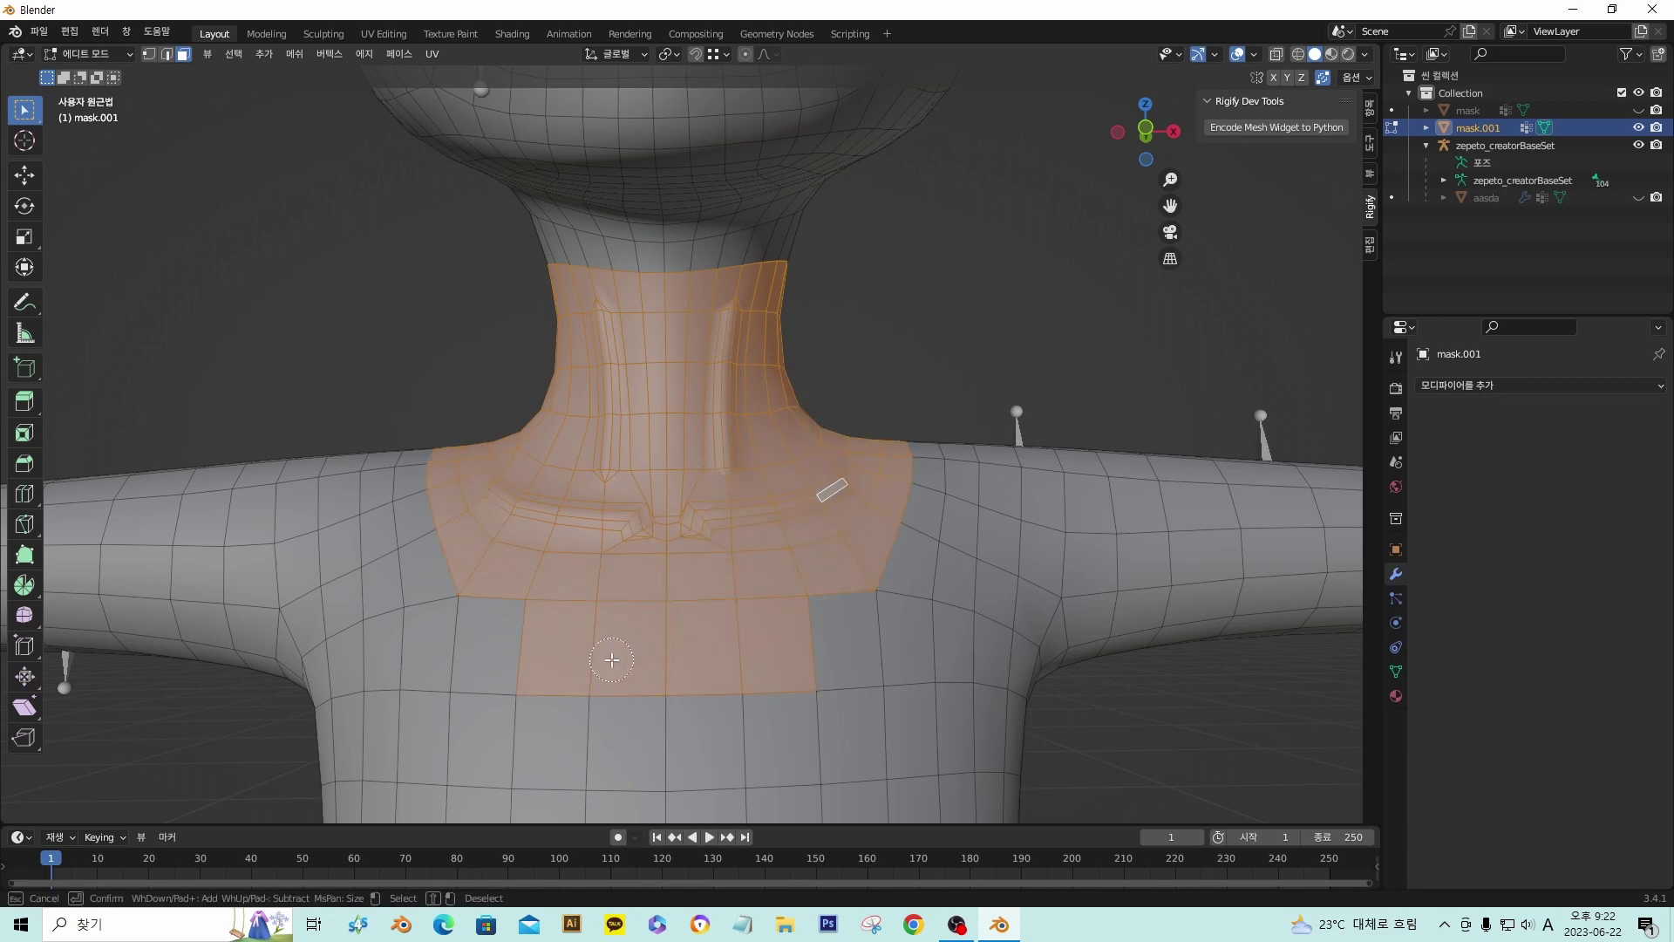
middle_drag(549, 656, 822, 677)
key(Escape)
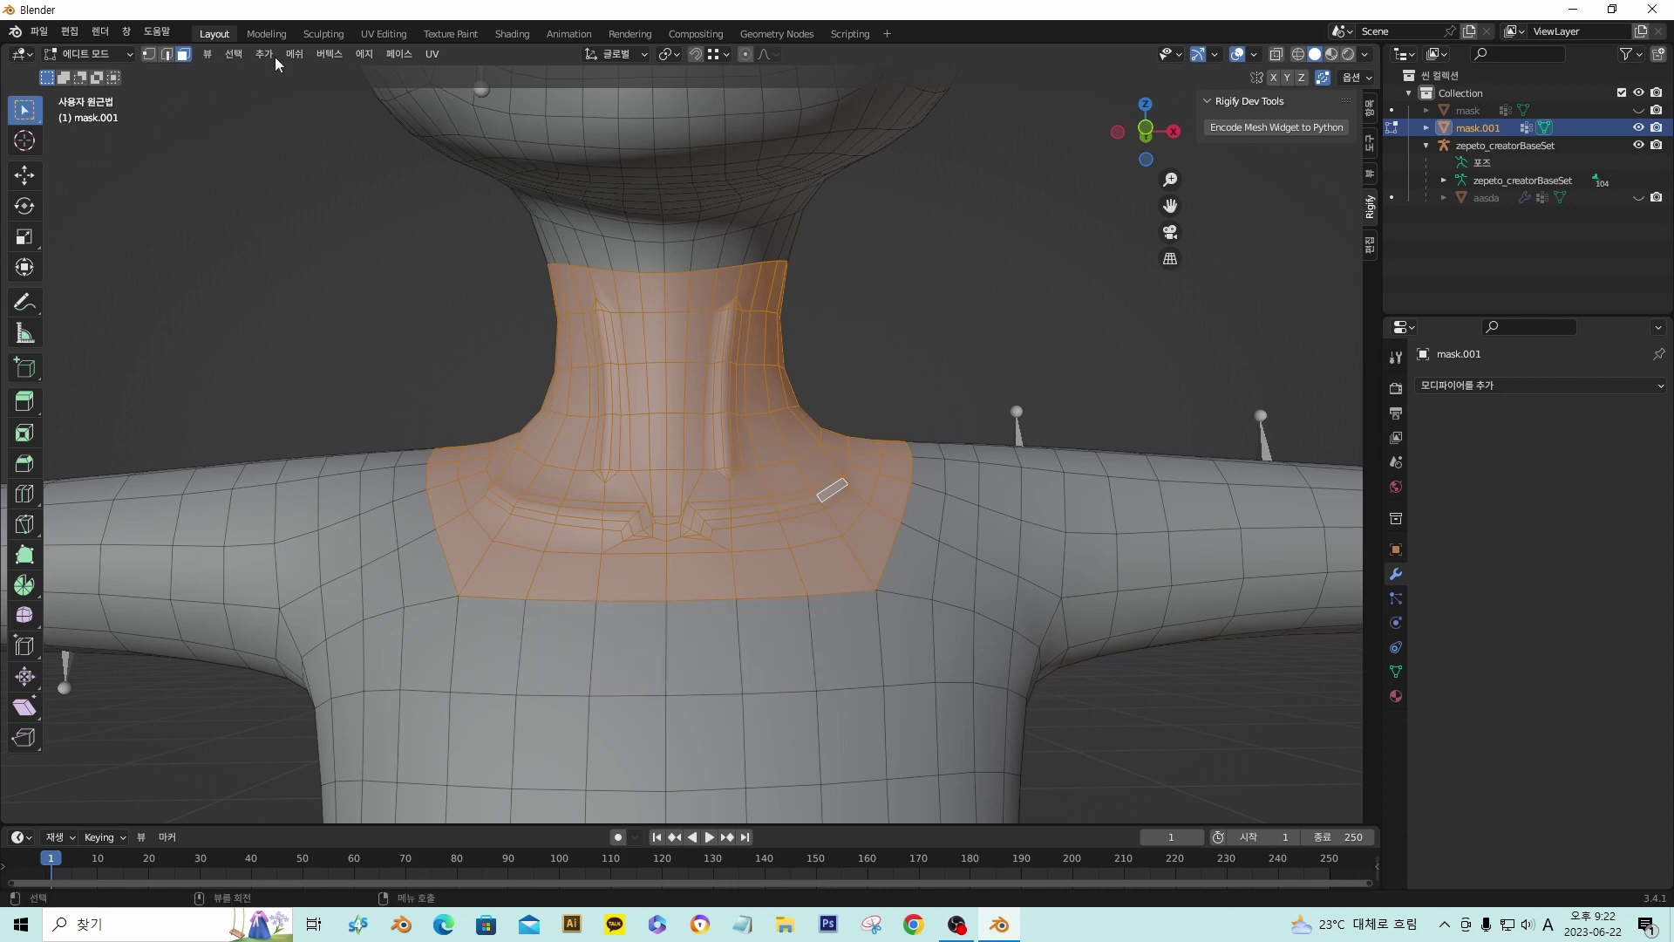
click(330, 53)
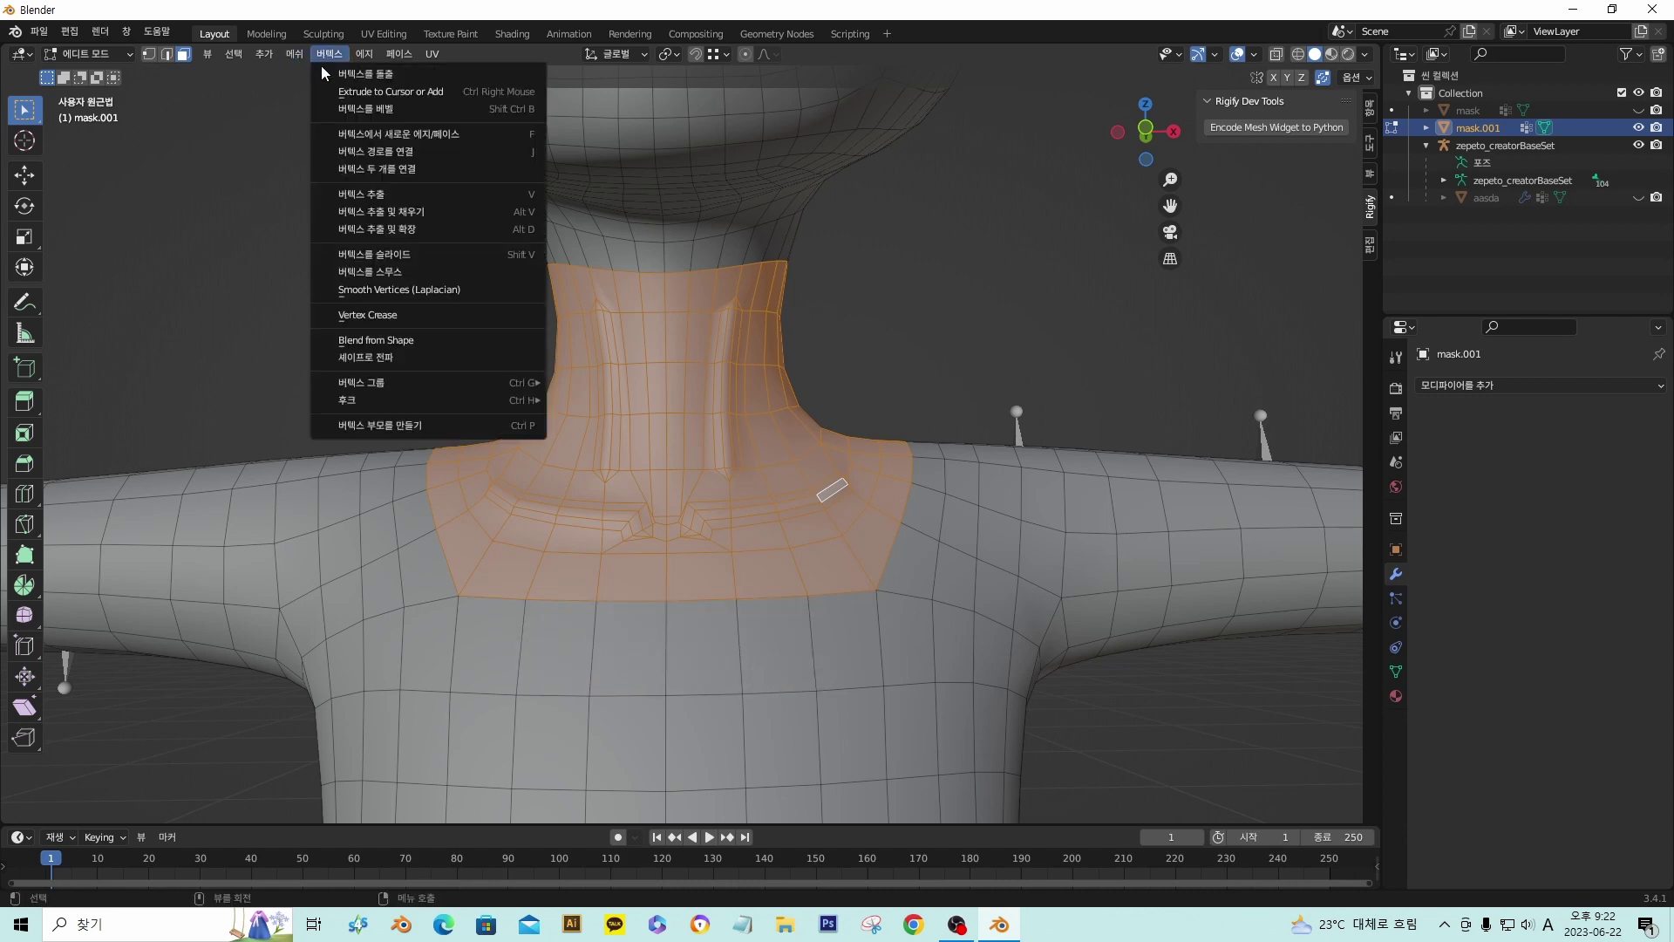
click(405, 279)
middle_drag(640, 414, 773, 416)
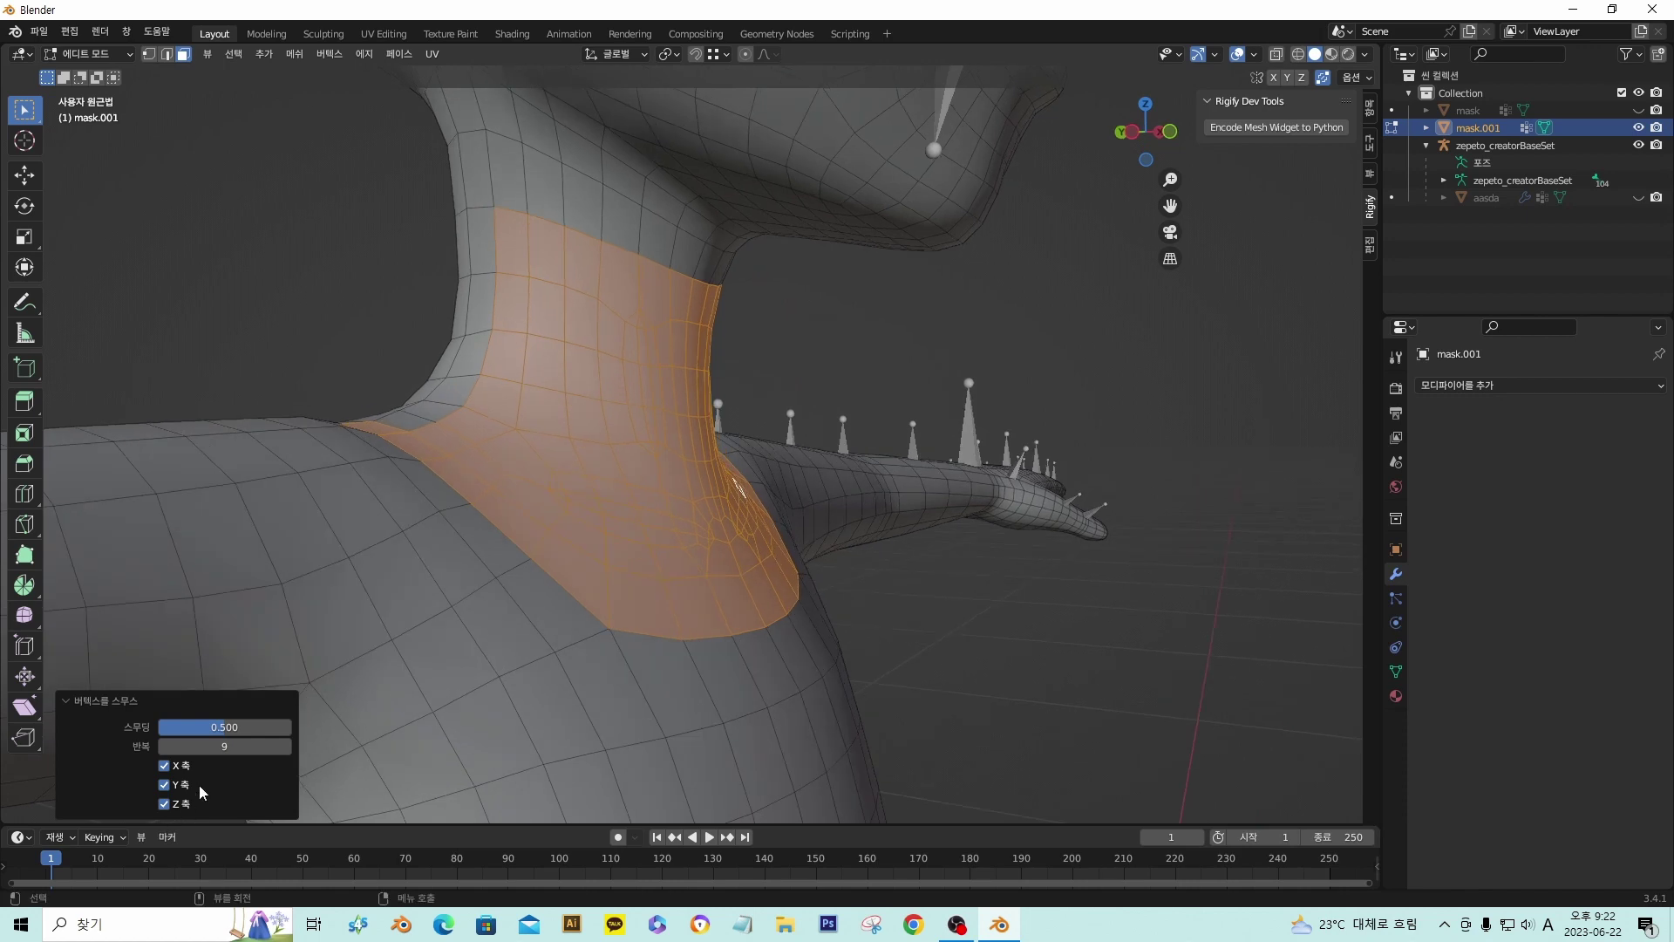
drag(231, 746, 179, 746)
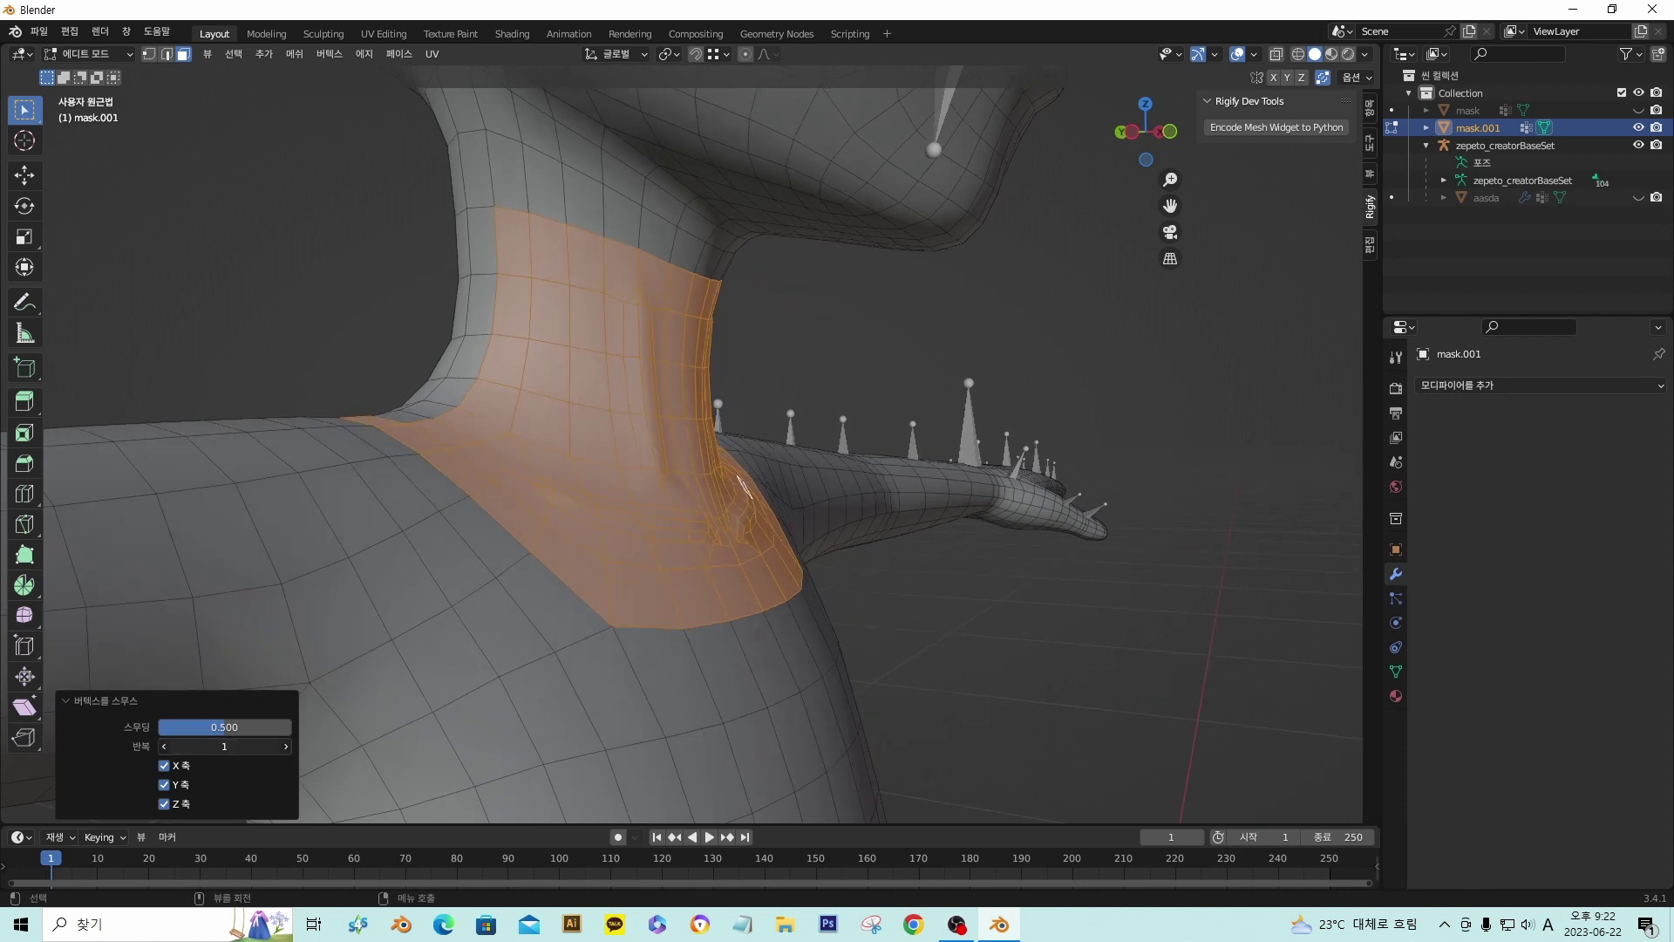
click(285, 745)
middle_drag(706, 586, 672, 541)
- Examine the smoothed neck and collarbone relief in Object Mode, close up and from a distance, from the front and side
key(Tab)
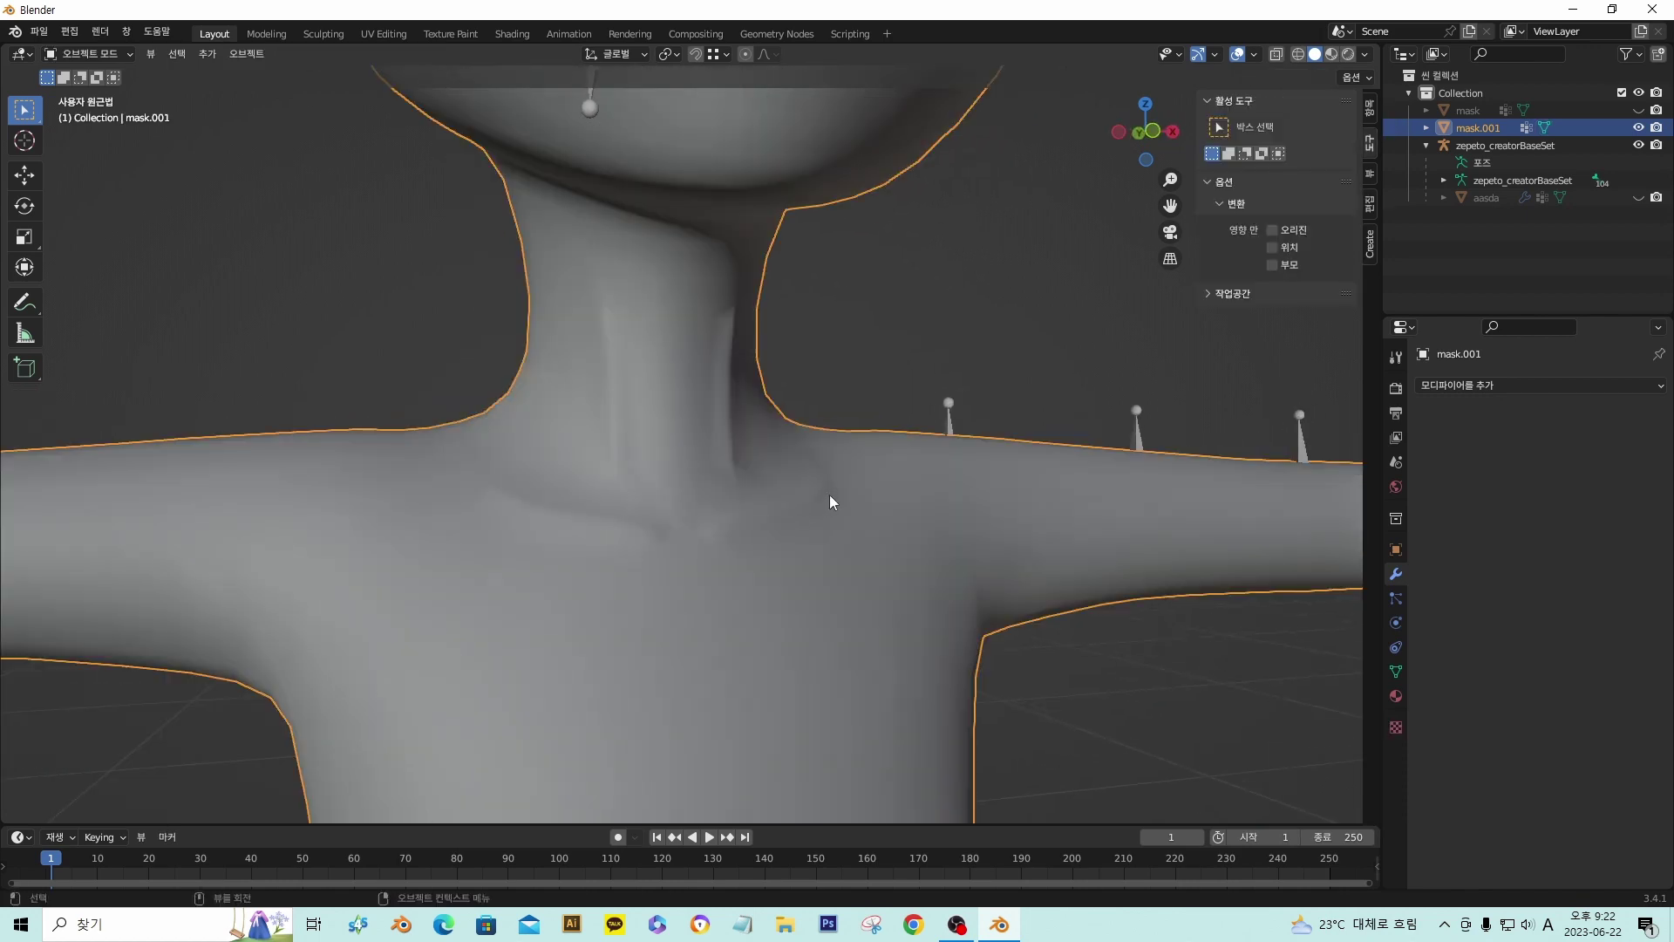
scroll(663, 436, up, 4)
scroll(780, 448, down, 5)
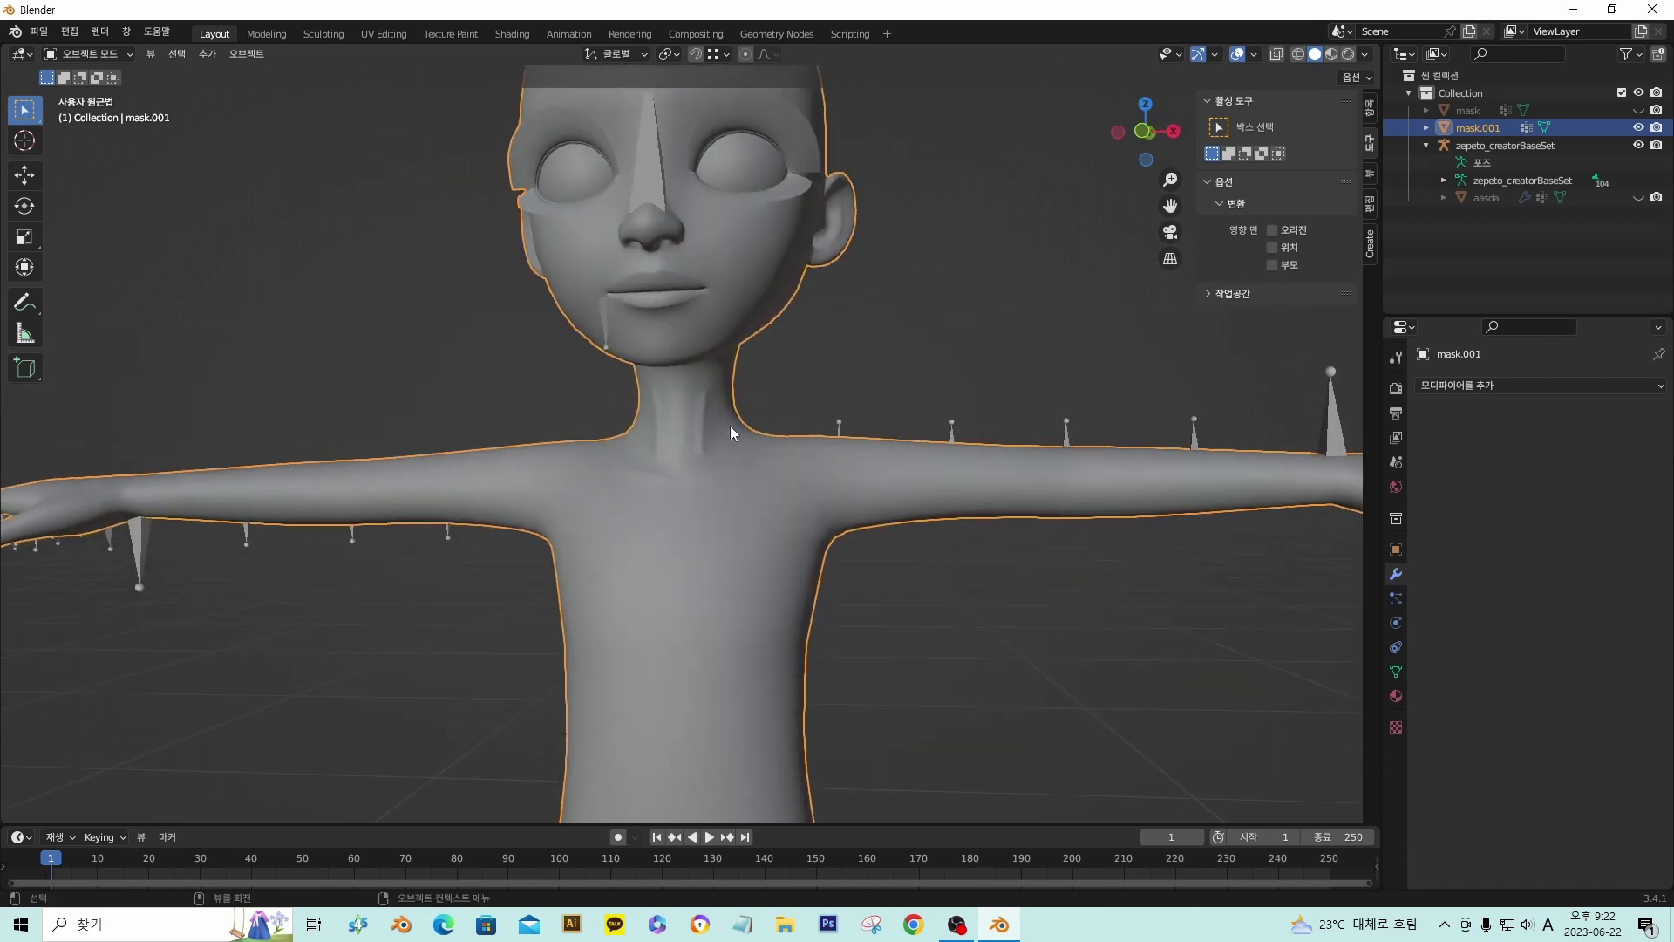
middle_drag(730, 426, 839, 400)
scroll(771, 443, up, 5)
middle_drag(771, 445, 633, 443)
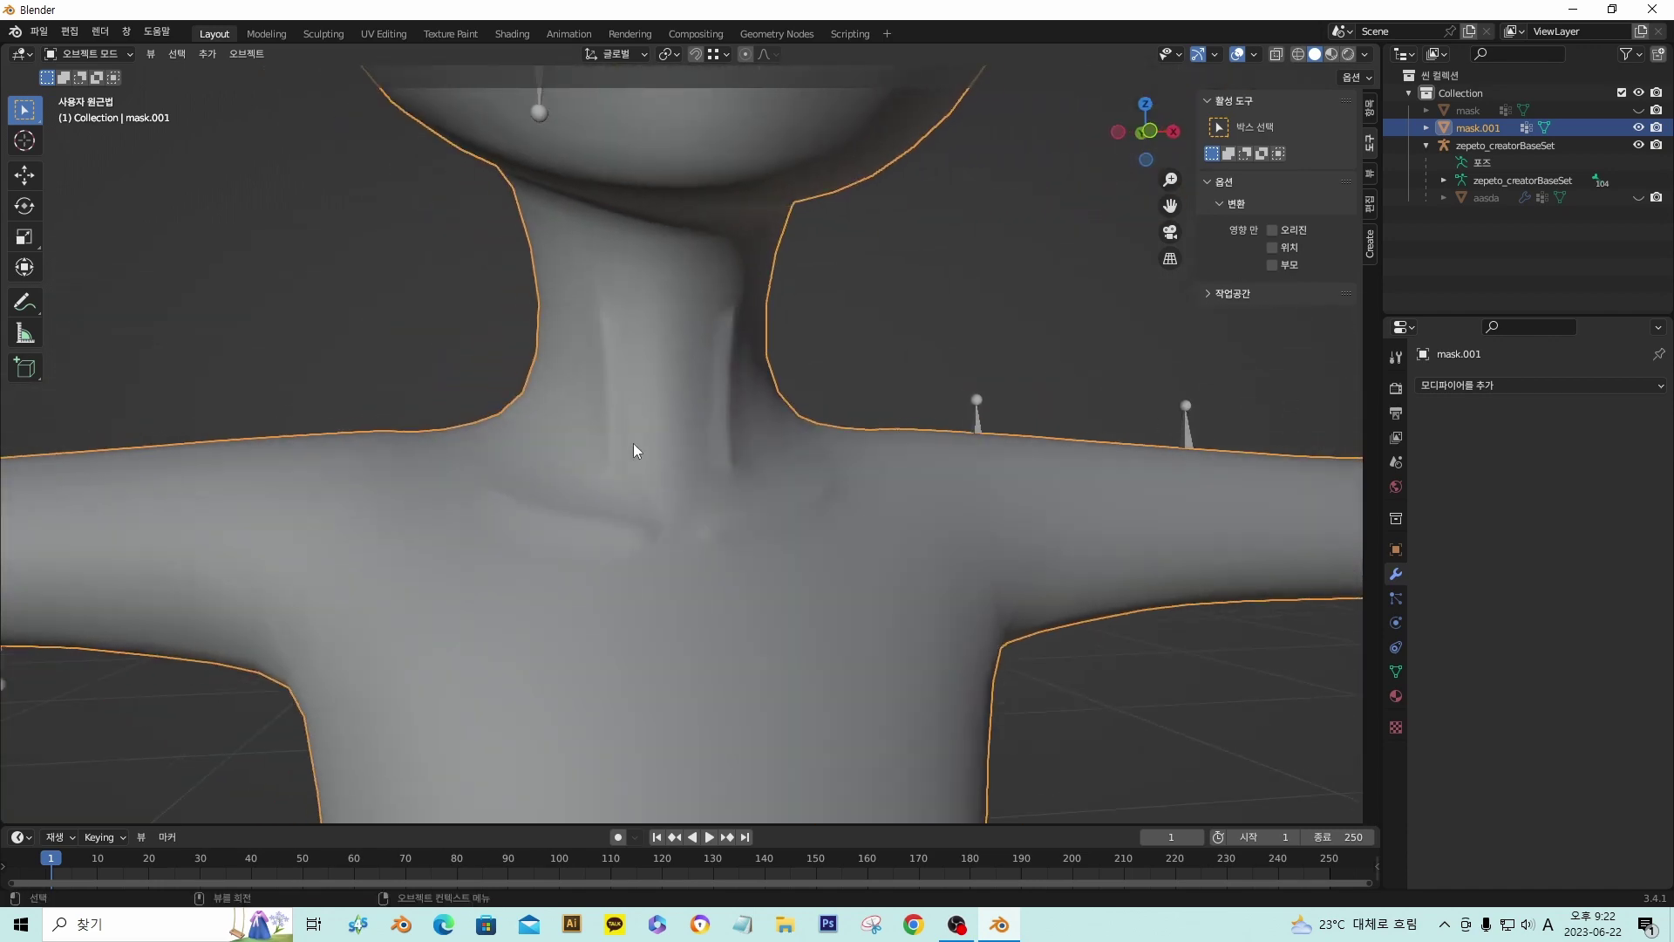
scroll(745, 520, down, 3)
middle_drag(745, 521, 706, 511)
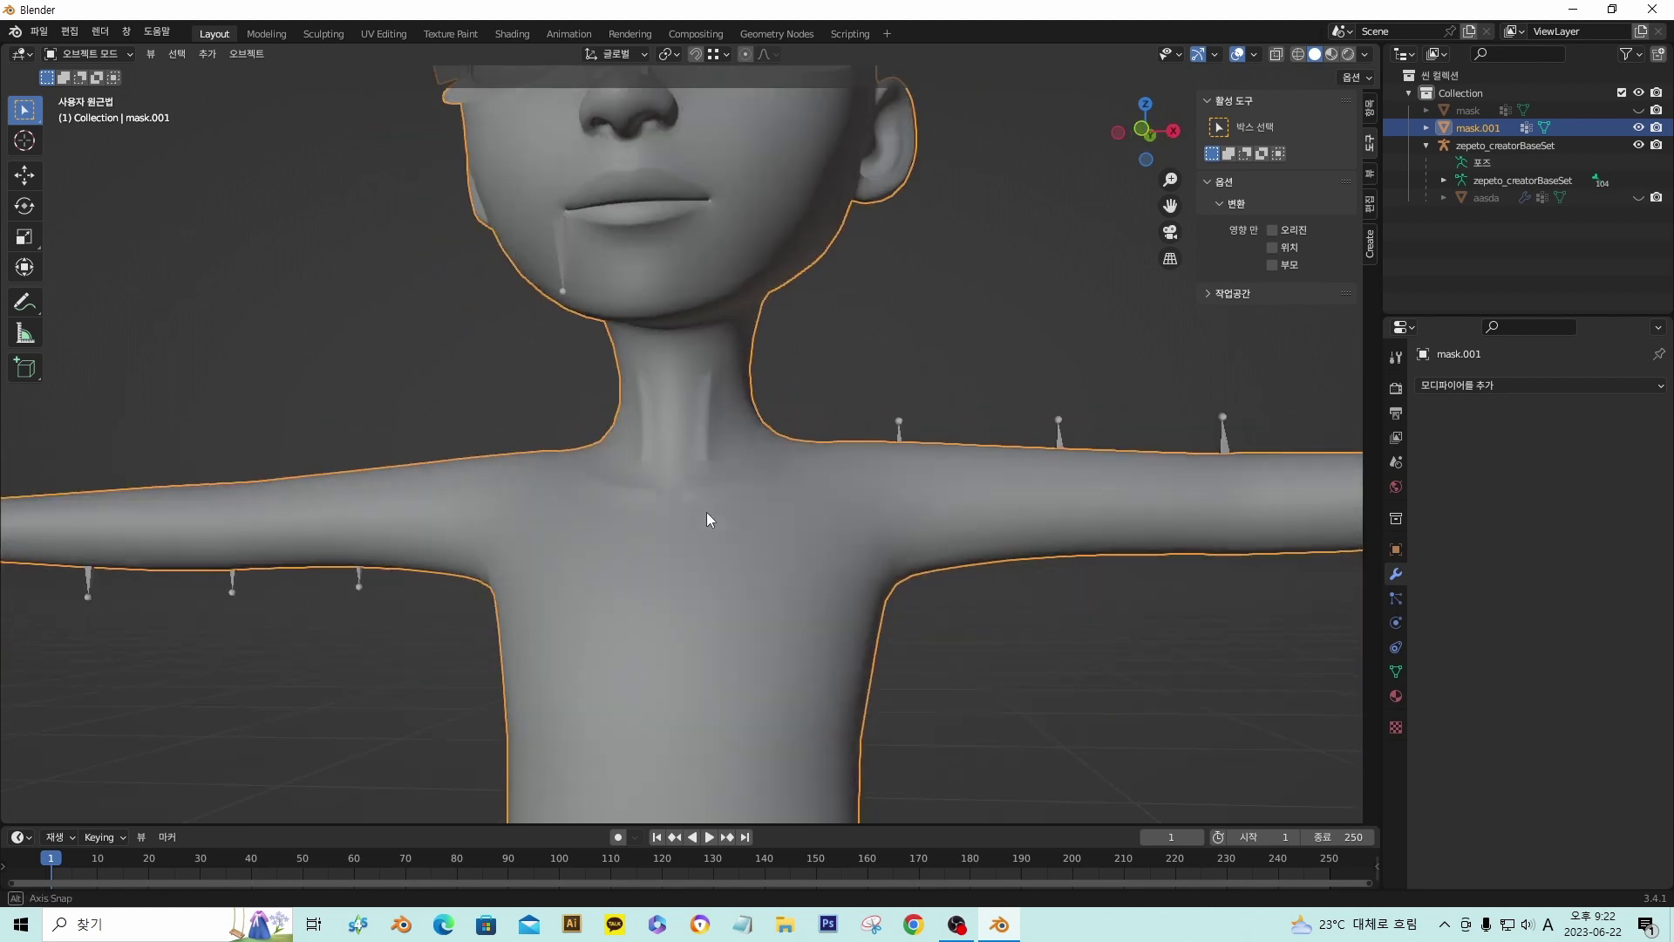
scroll(657, 442, up, 3)
middle_drag(657, 442, 736, 444)
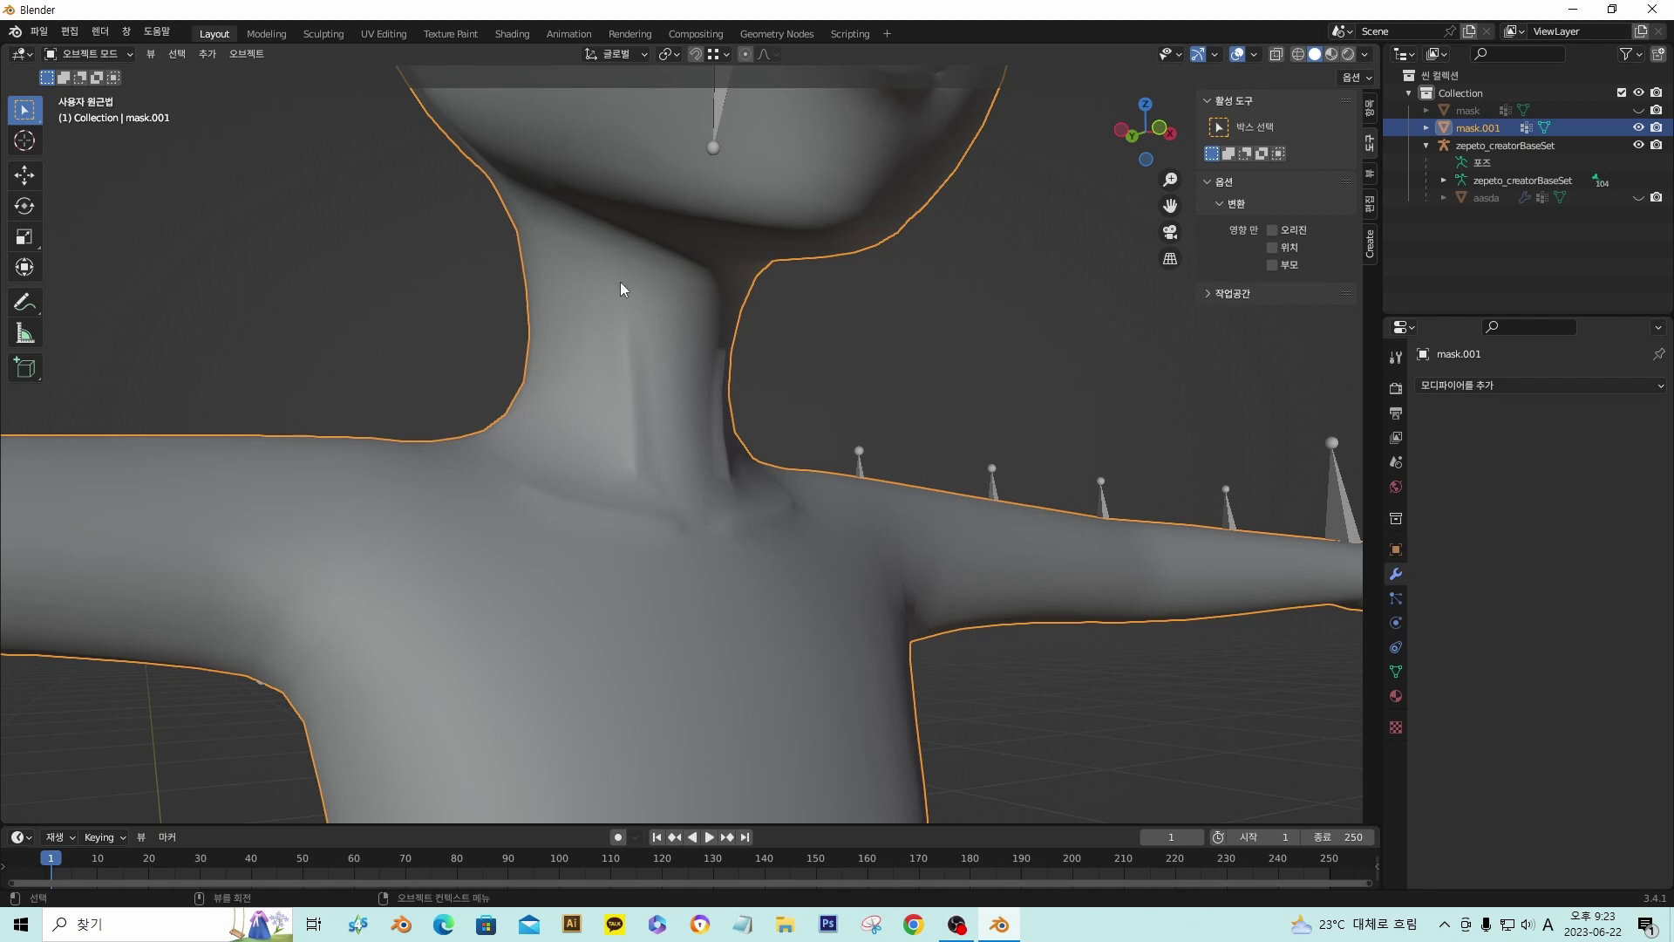
middle_drag(633, 404, 567, 415)
scroll(653, 431, up, 4)
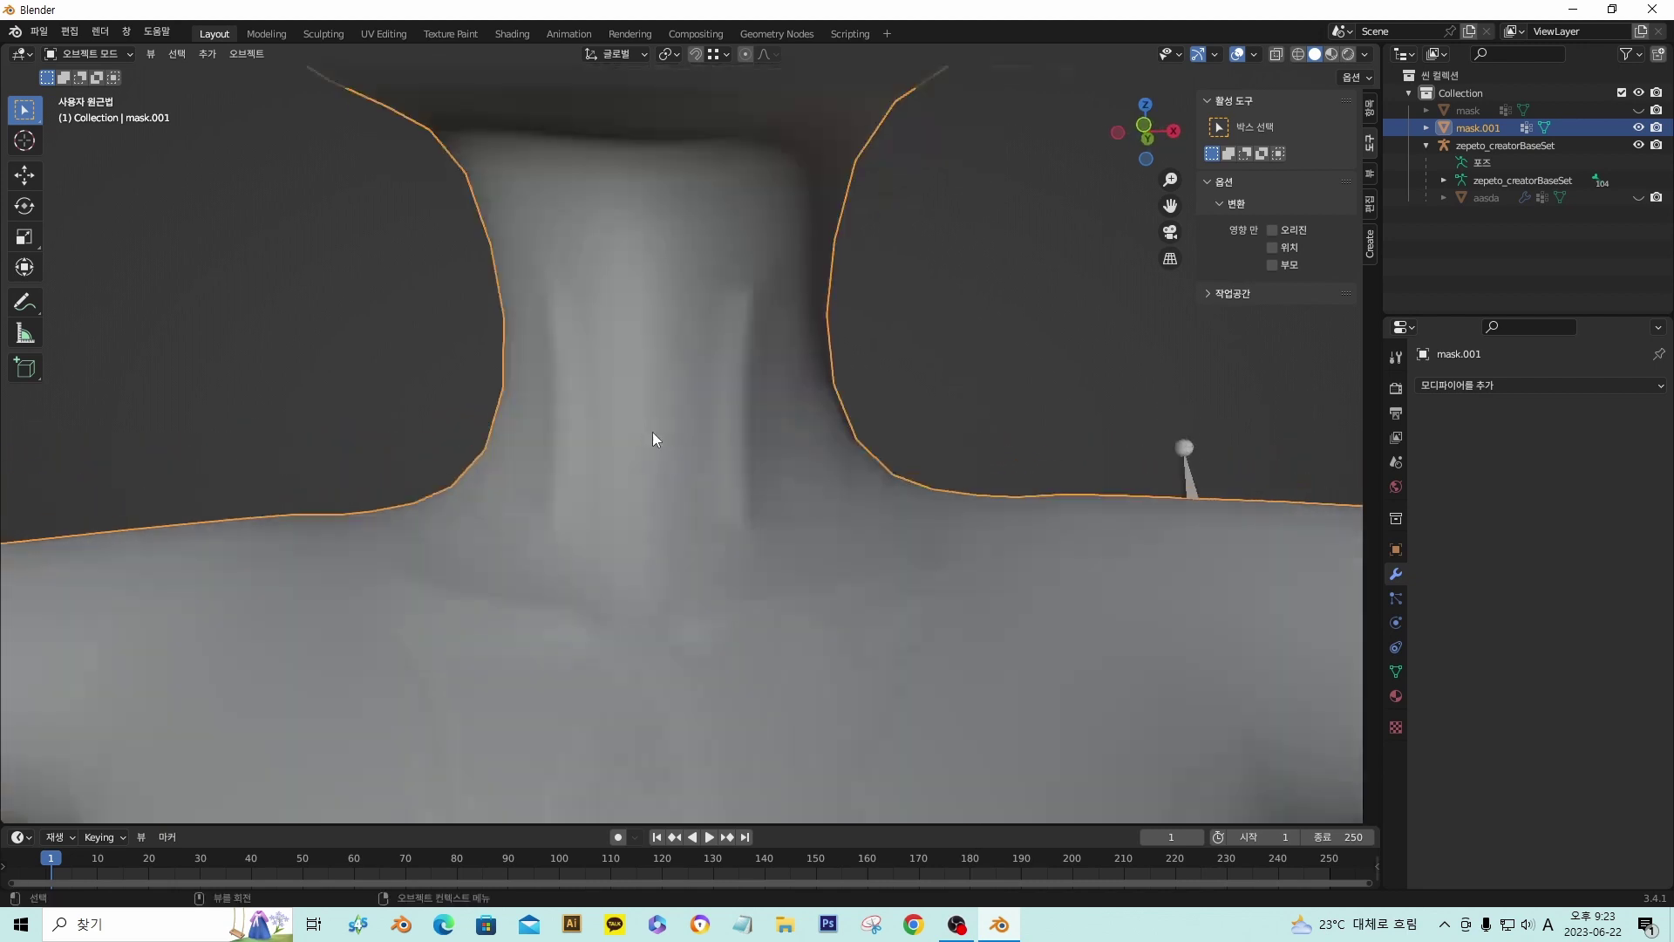
scroll(652, 432, down, 4)
scroll(698, 420, up, 1)
middle_drag(698, 420, 694, 446)
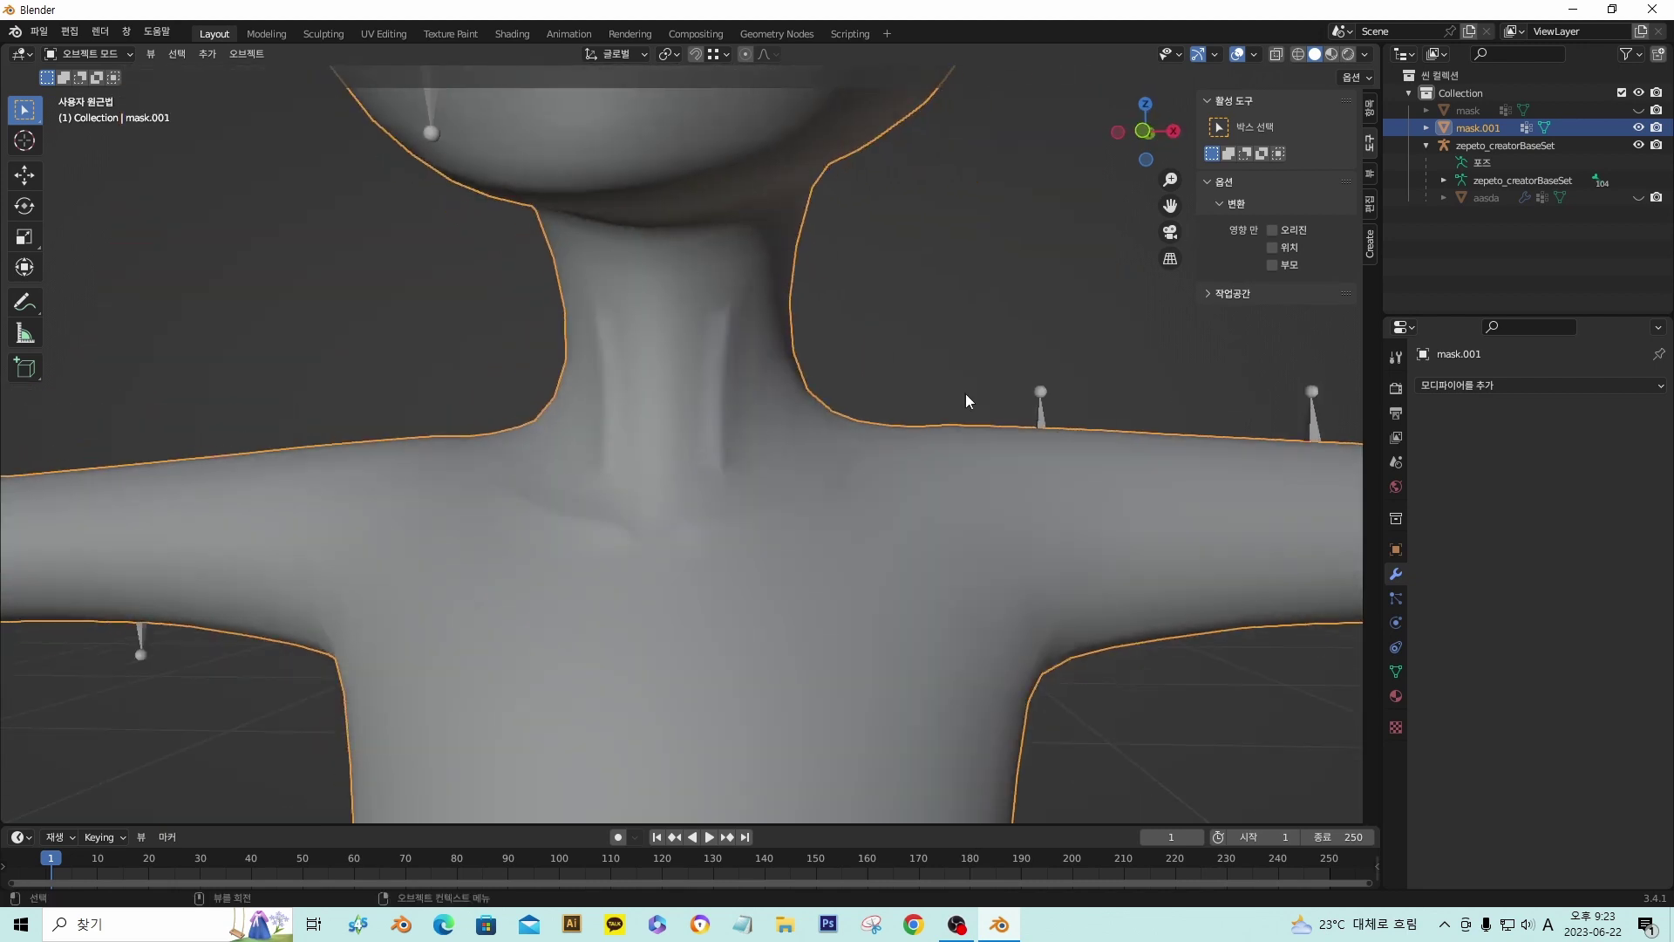
scroll(914, 411, down, 3)
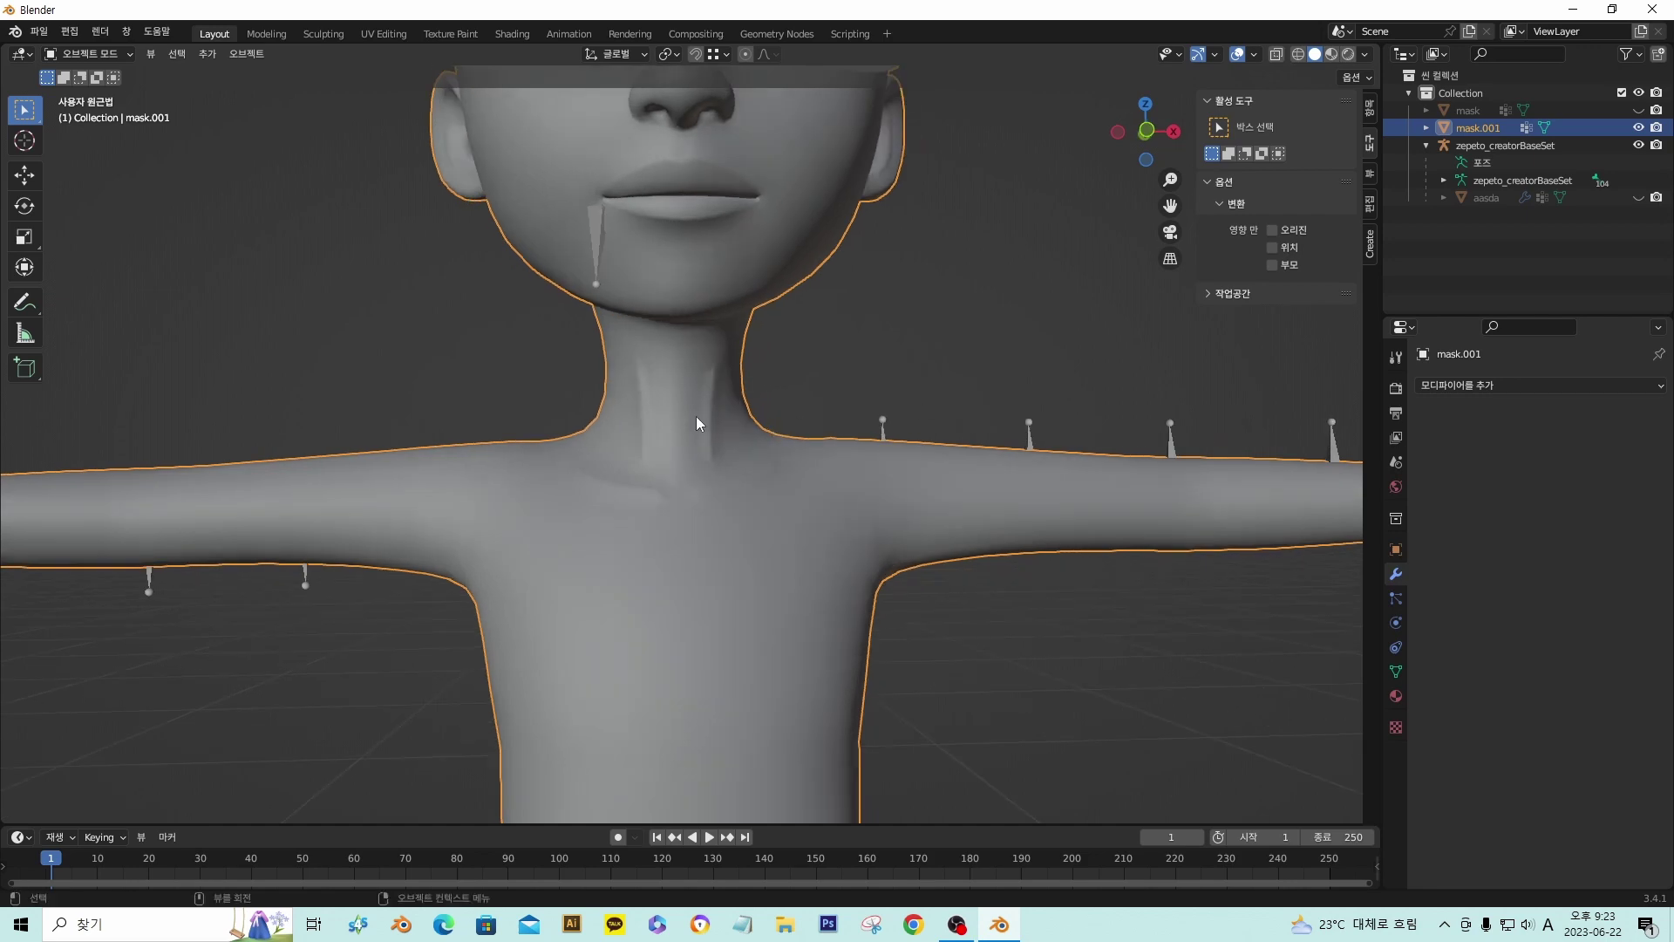
scroll(671, 412, up, 2)
scroll(672, 412, down, 2)
middle_drag(728, 419, 778, 419)
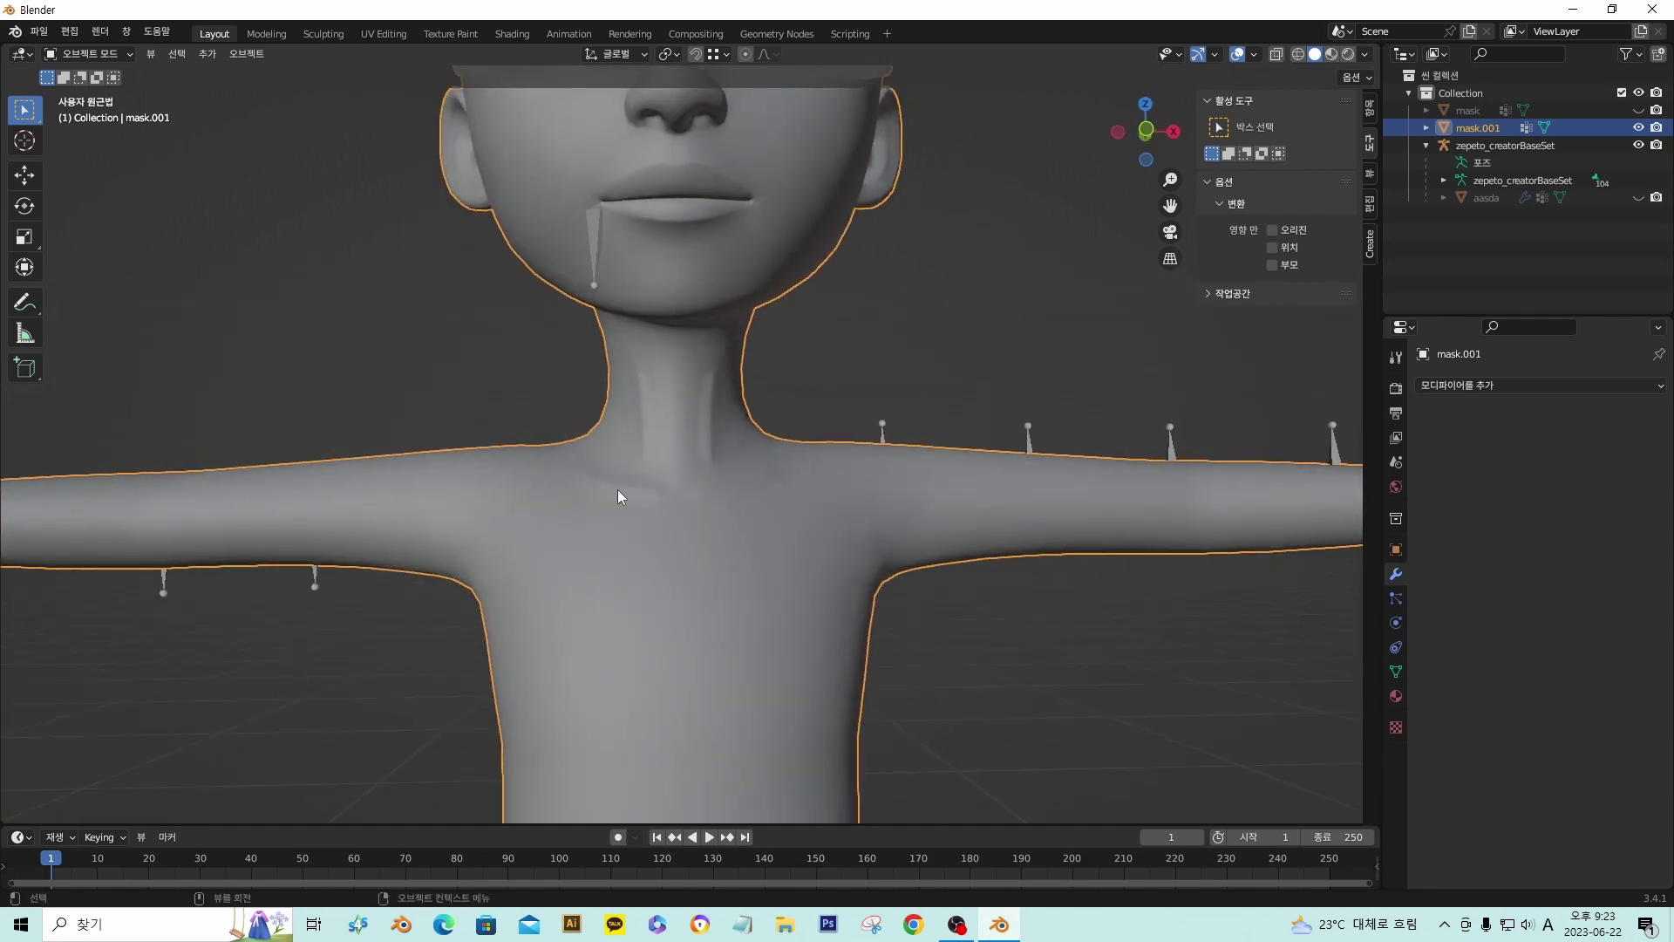
mouse_move(656, 466)
middle_down()
mouse_move(797, 495)
mouse_move(667, 483)
middle_up()
- In Edit Mode, select the two stacked vertical edges on the front centreline of the upper neck
key(Tab)
middle_drag(701, 422, 784, 377)
click(703, 415)
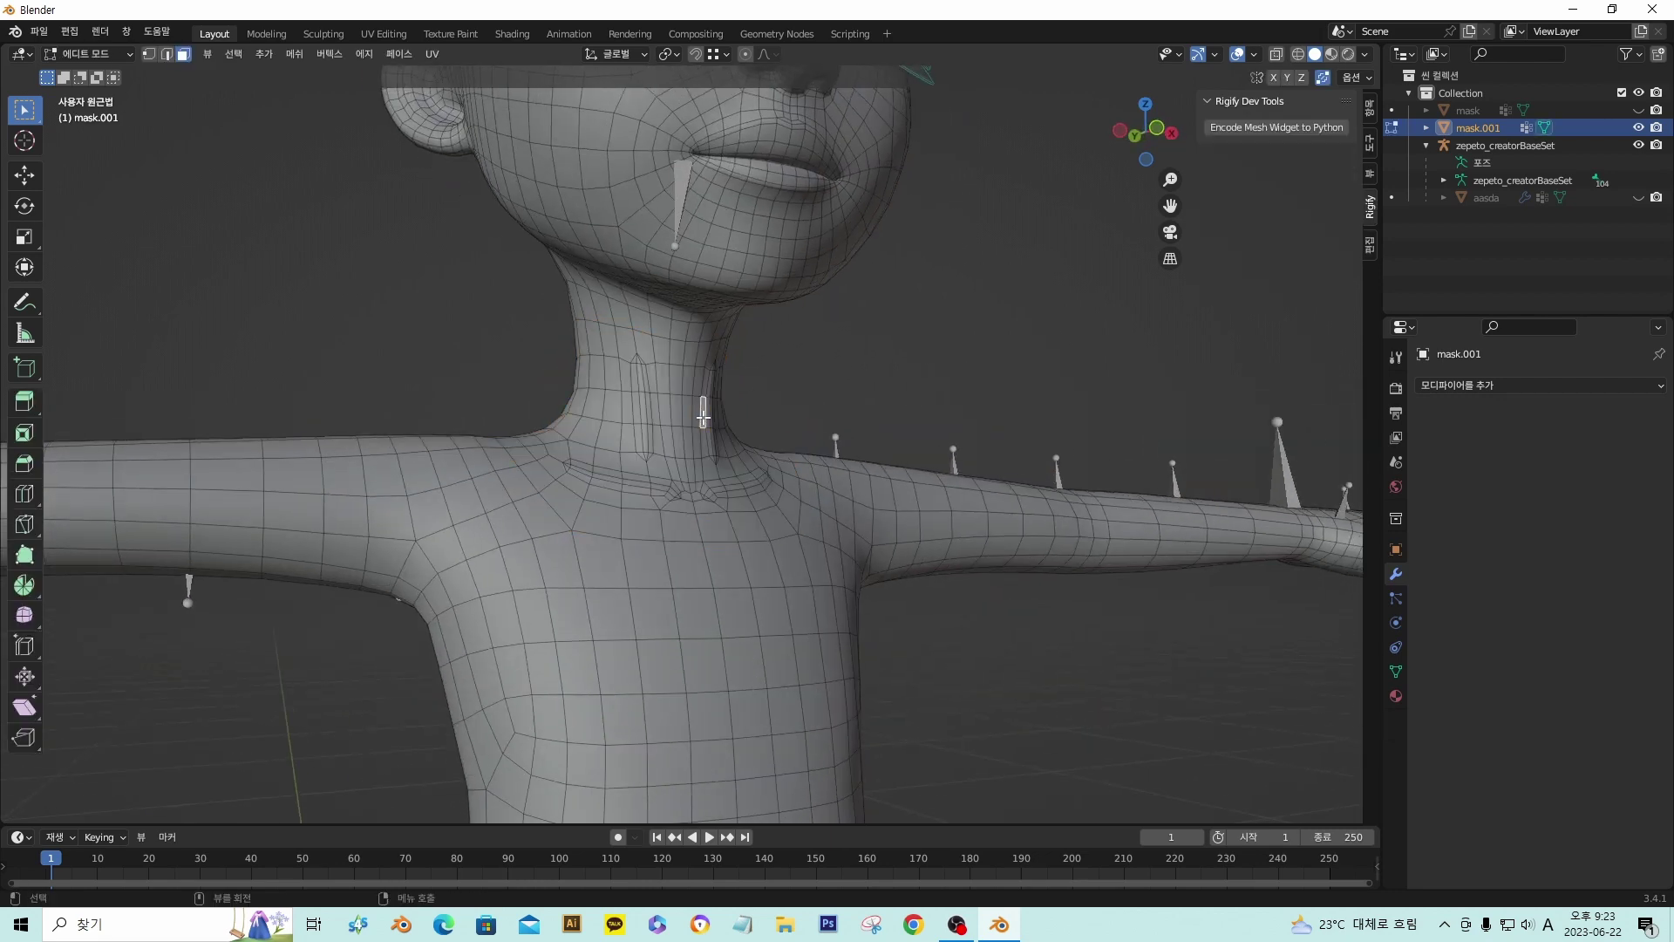
scroll(703, 415, up, 5)
shift+middle_drag(703, 415, 703, 461)
click(649, 440)
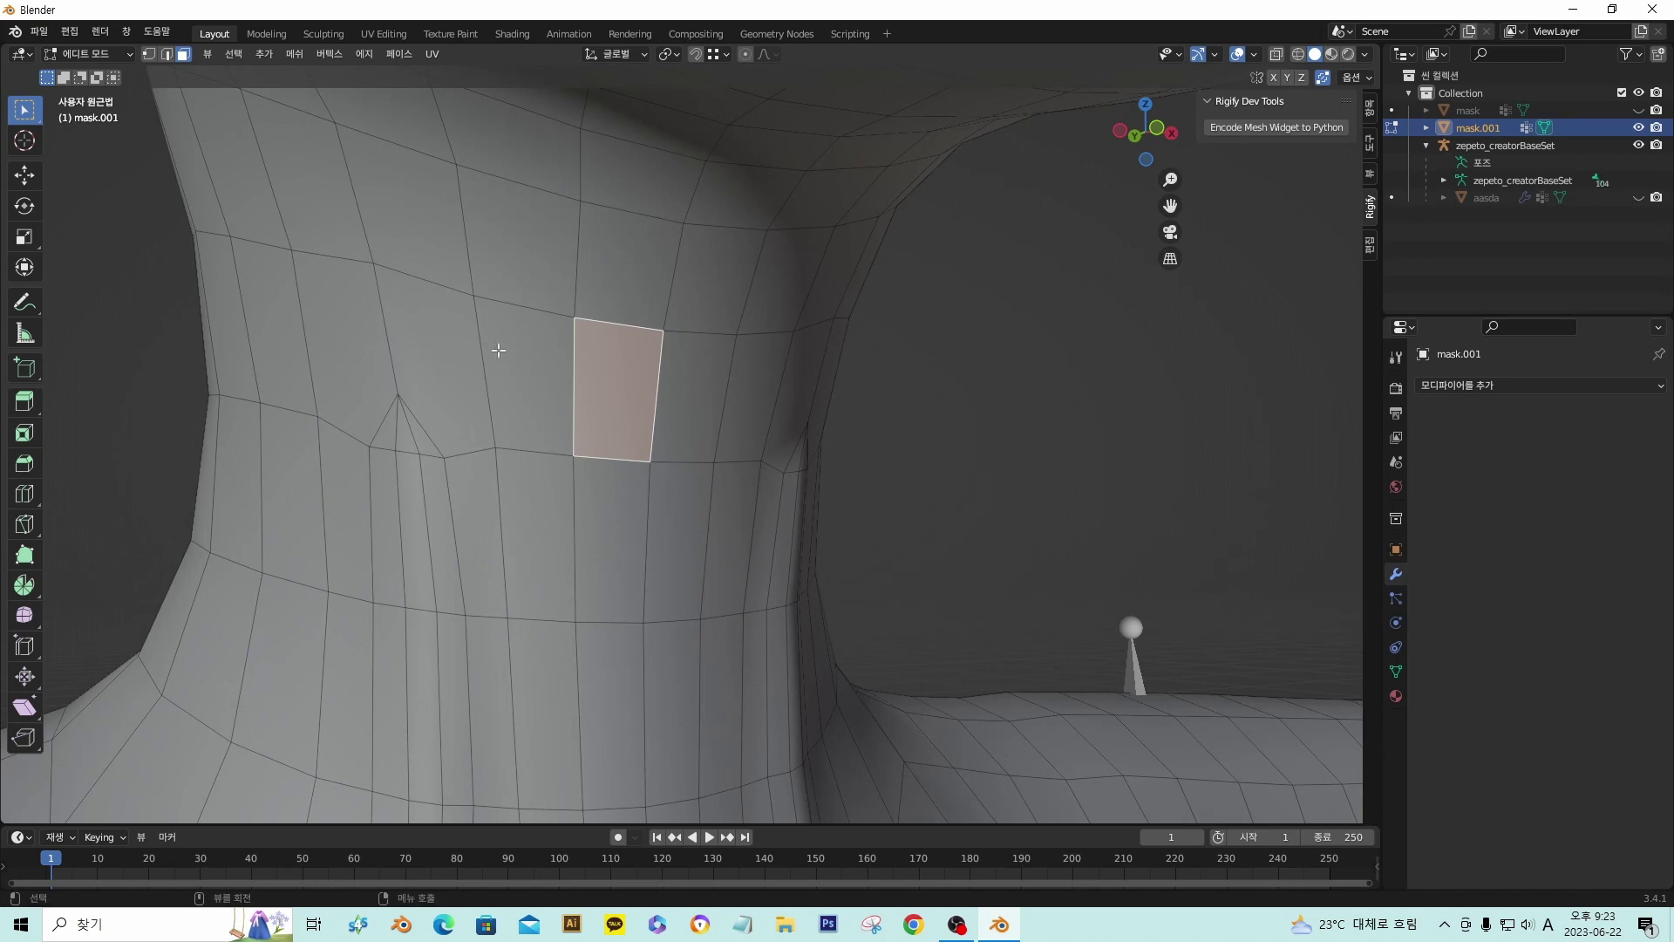
click(166, 54)
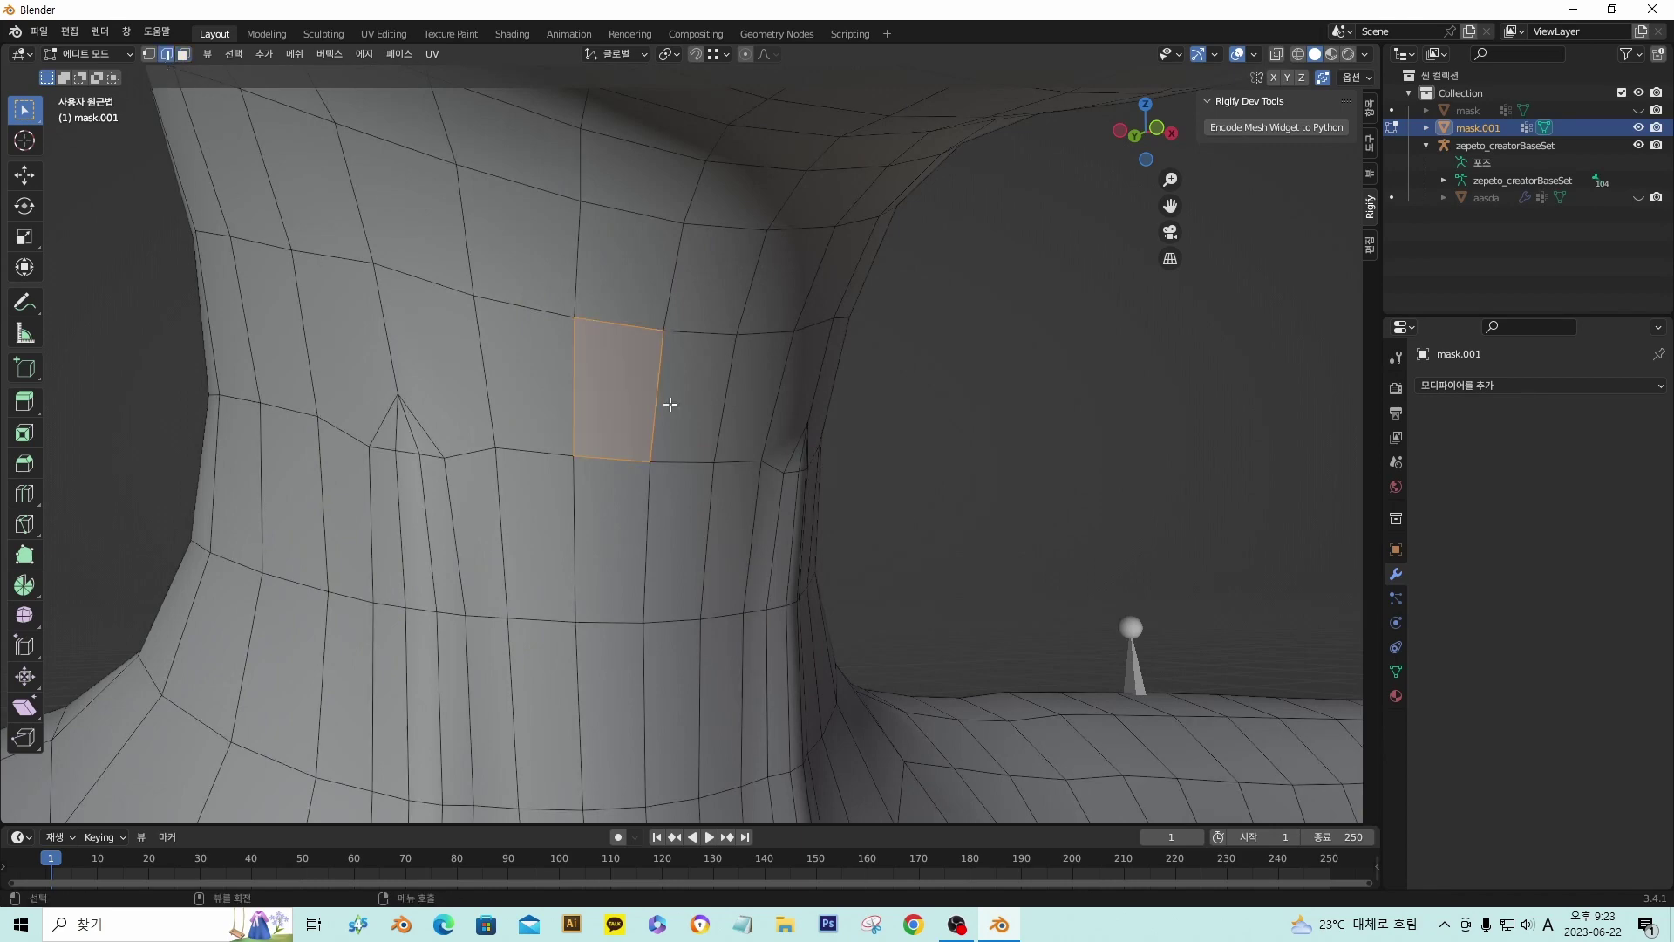
click(669, 405)
shift+click(679, 547)
click(654, 539)
shift+click(651, 419)
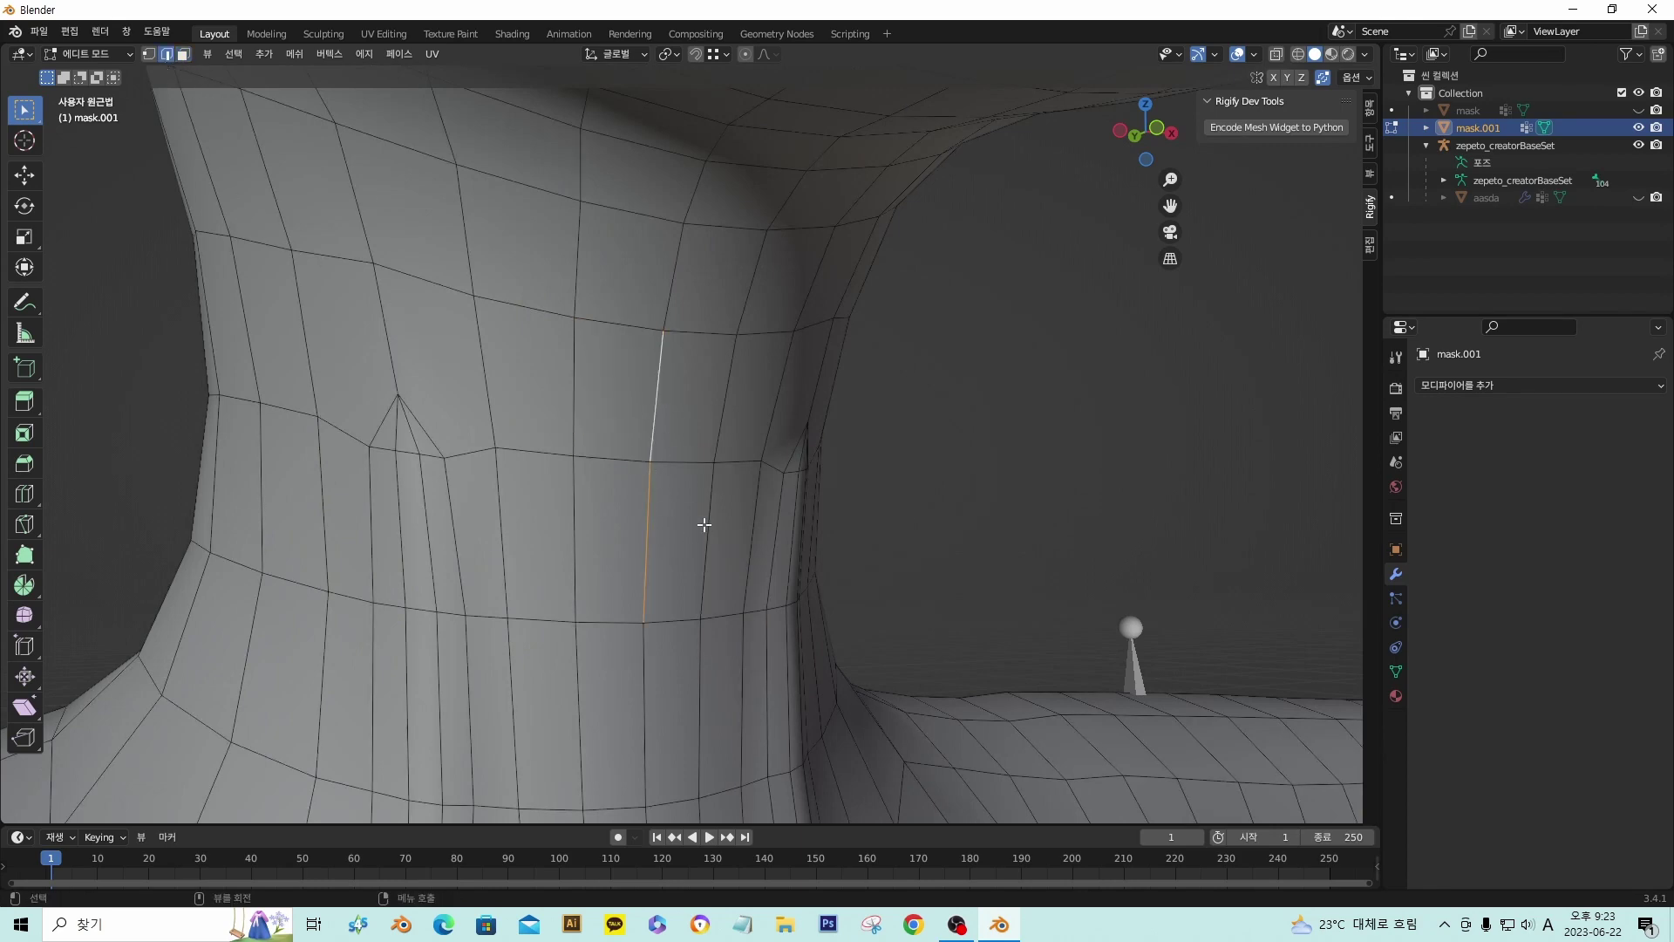
- Bevel the two selected throat edges with three segments to form a narrow vertical strip
middle_drag(704, 524, 704, 524)
scroll(704, 524, up, 3)
key(ctrl+v)
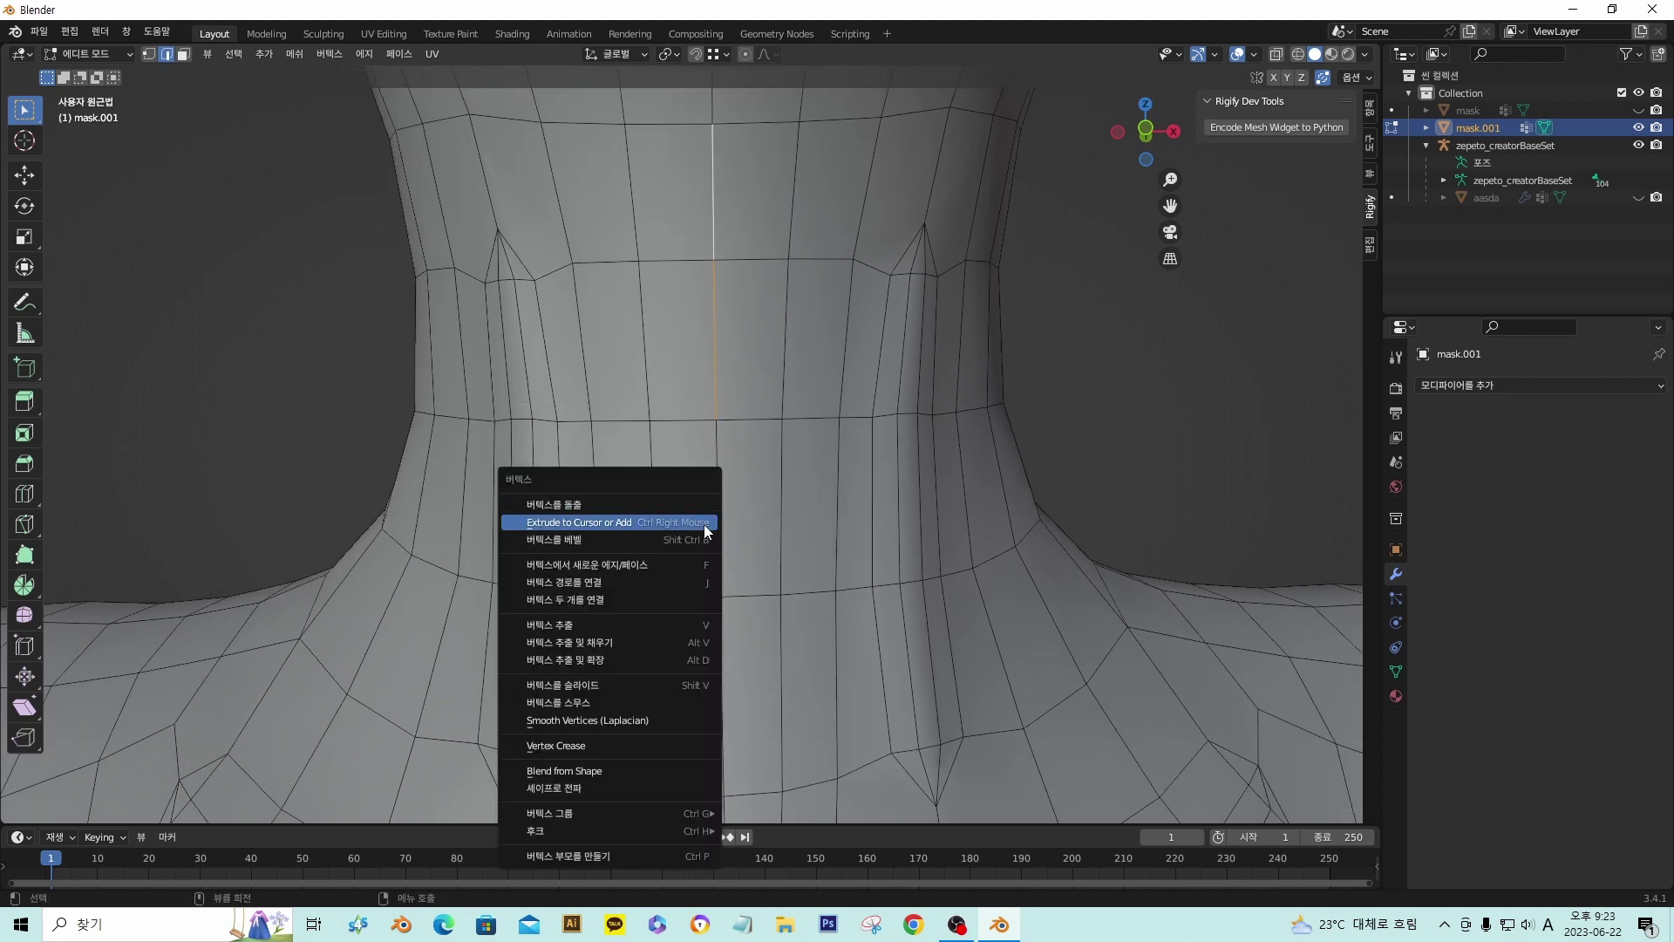
key(Escape)
key(ctrl+b)
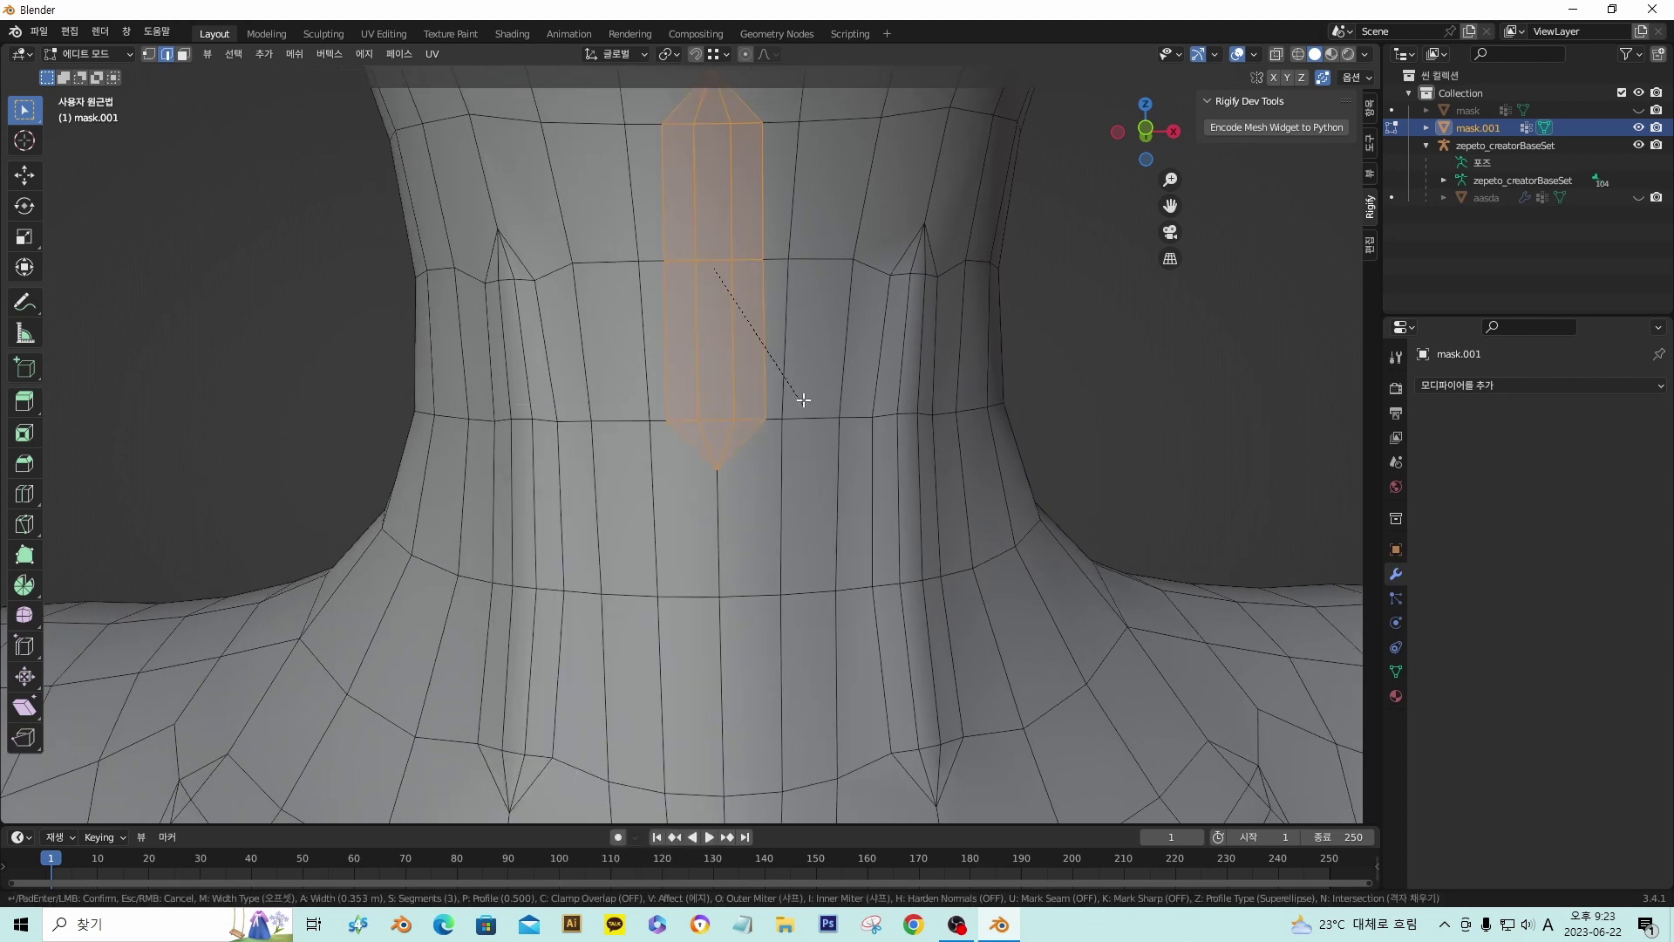
click(762, 325)
- Select the two middle faces of the throat bevel strip and move them outward along the global Y axis by -0.00539 m
click(712, 227)
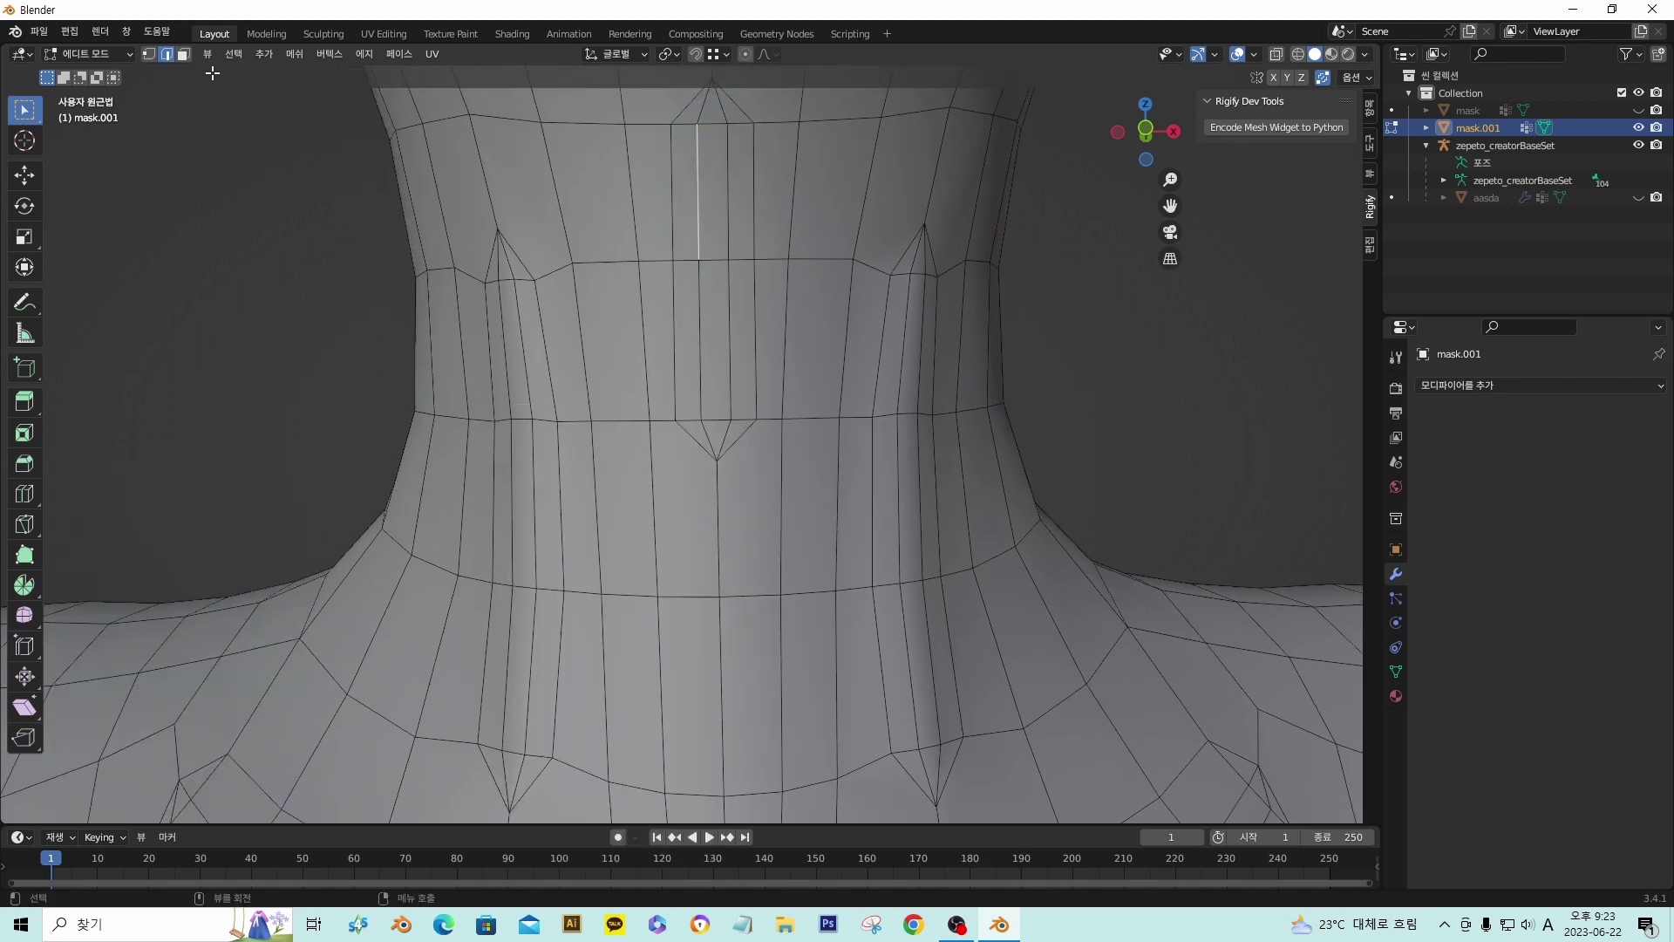
click(188, 52)
click(715, 212)
shift+click(725, 319)
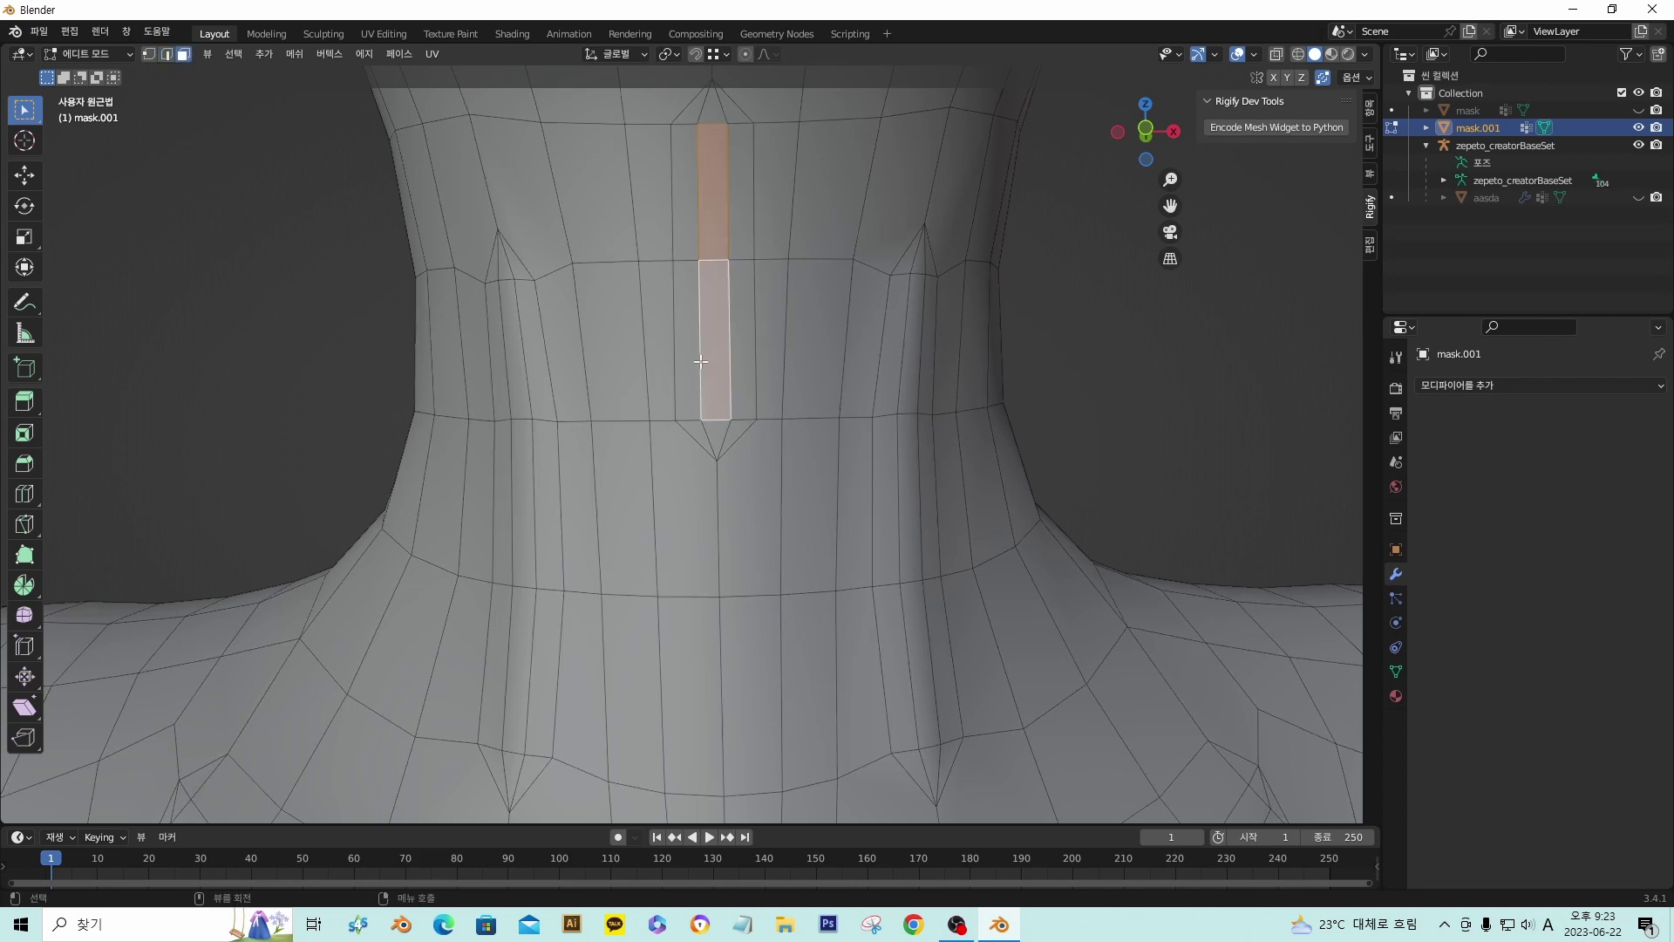
middle_drag(725, 319, 918, 443)
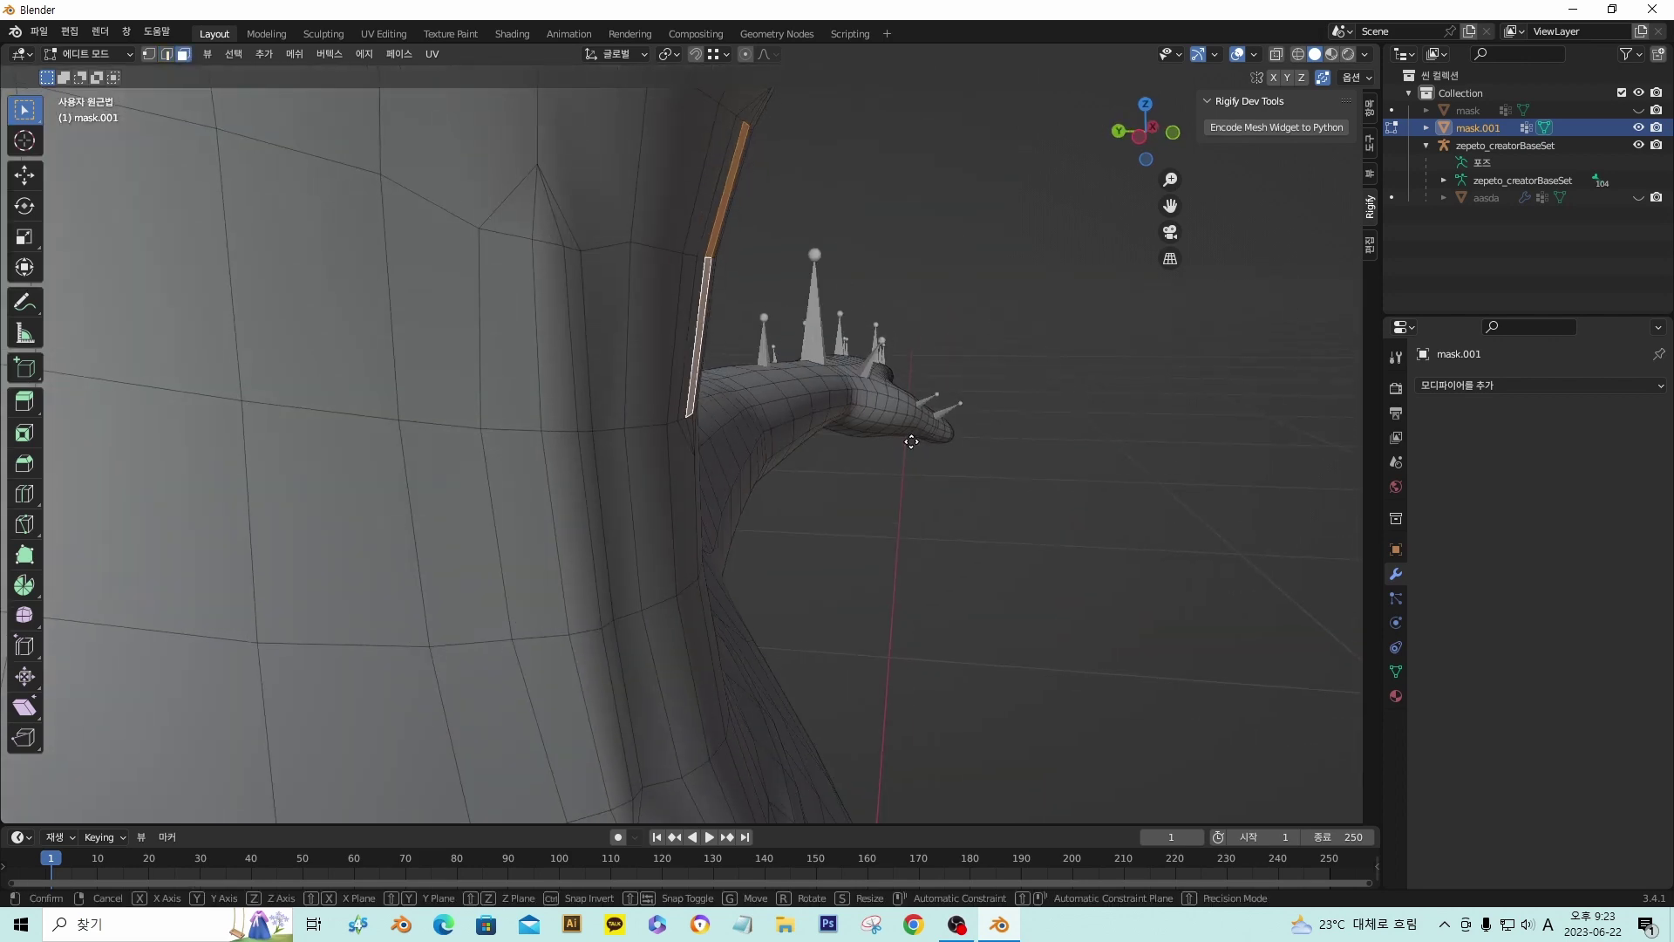
key(e)
key(y)
click(859, 310)
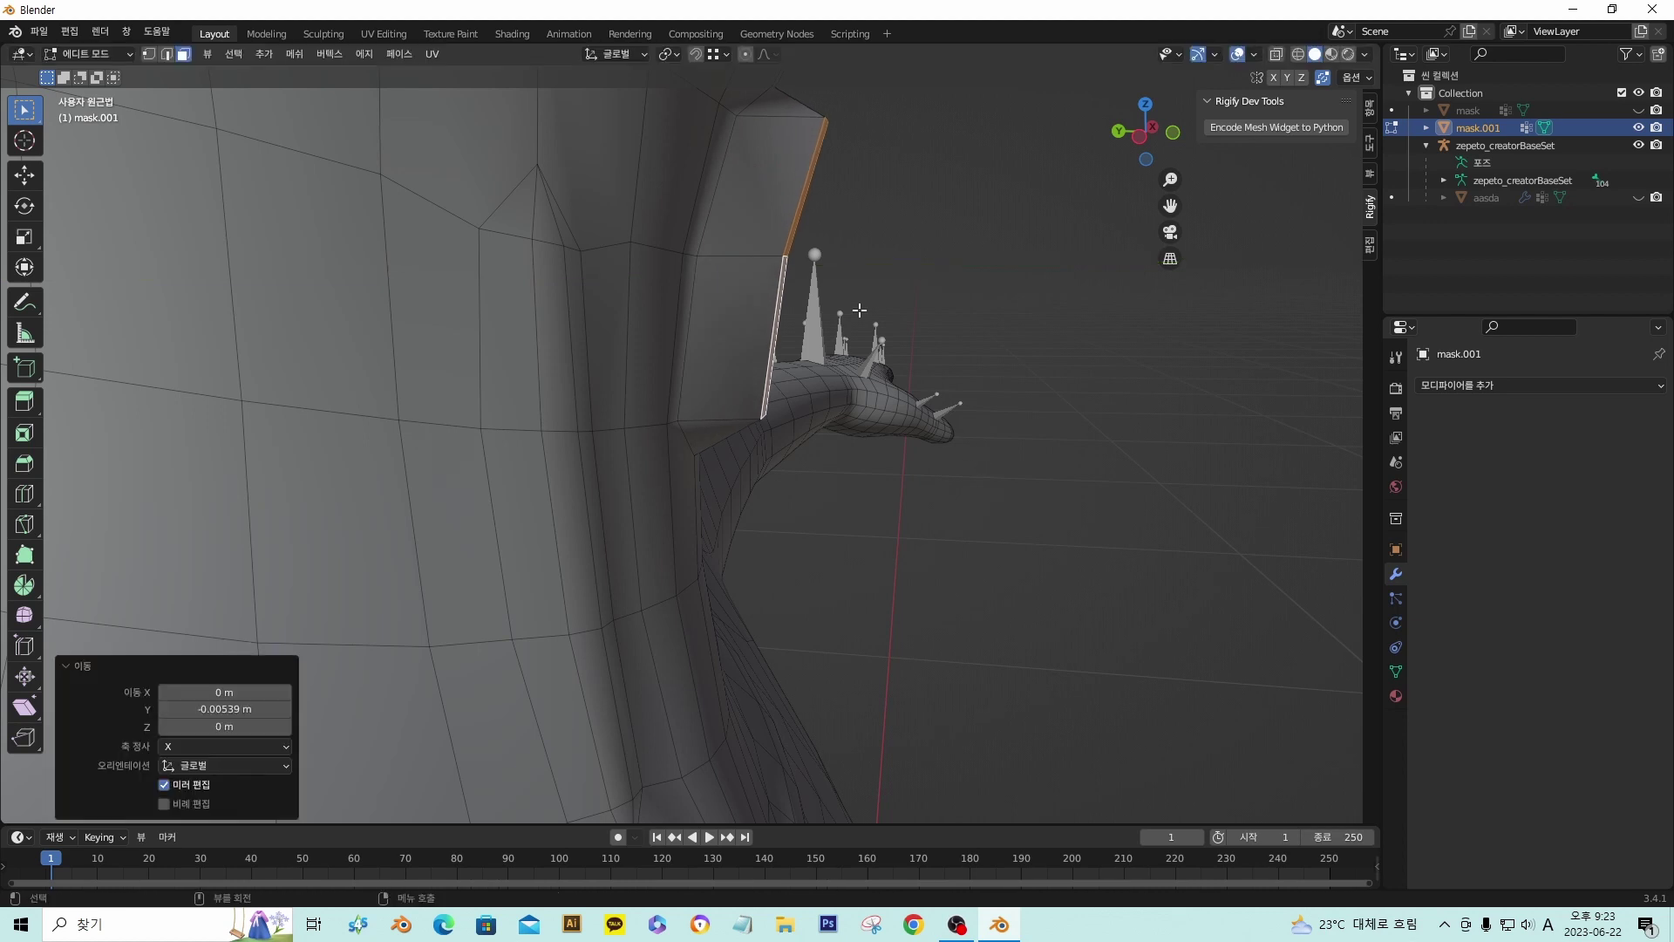
- Select the horizontal edge between the two raised throat faces and move it further outward along the Y axis
click(166, 54)
click(790, 258)
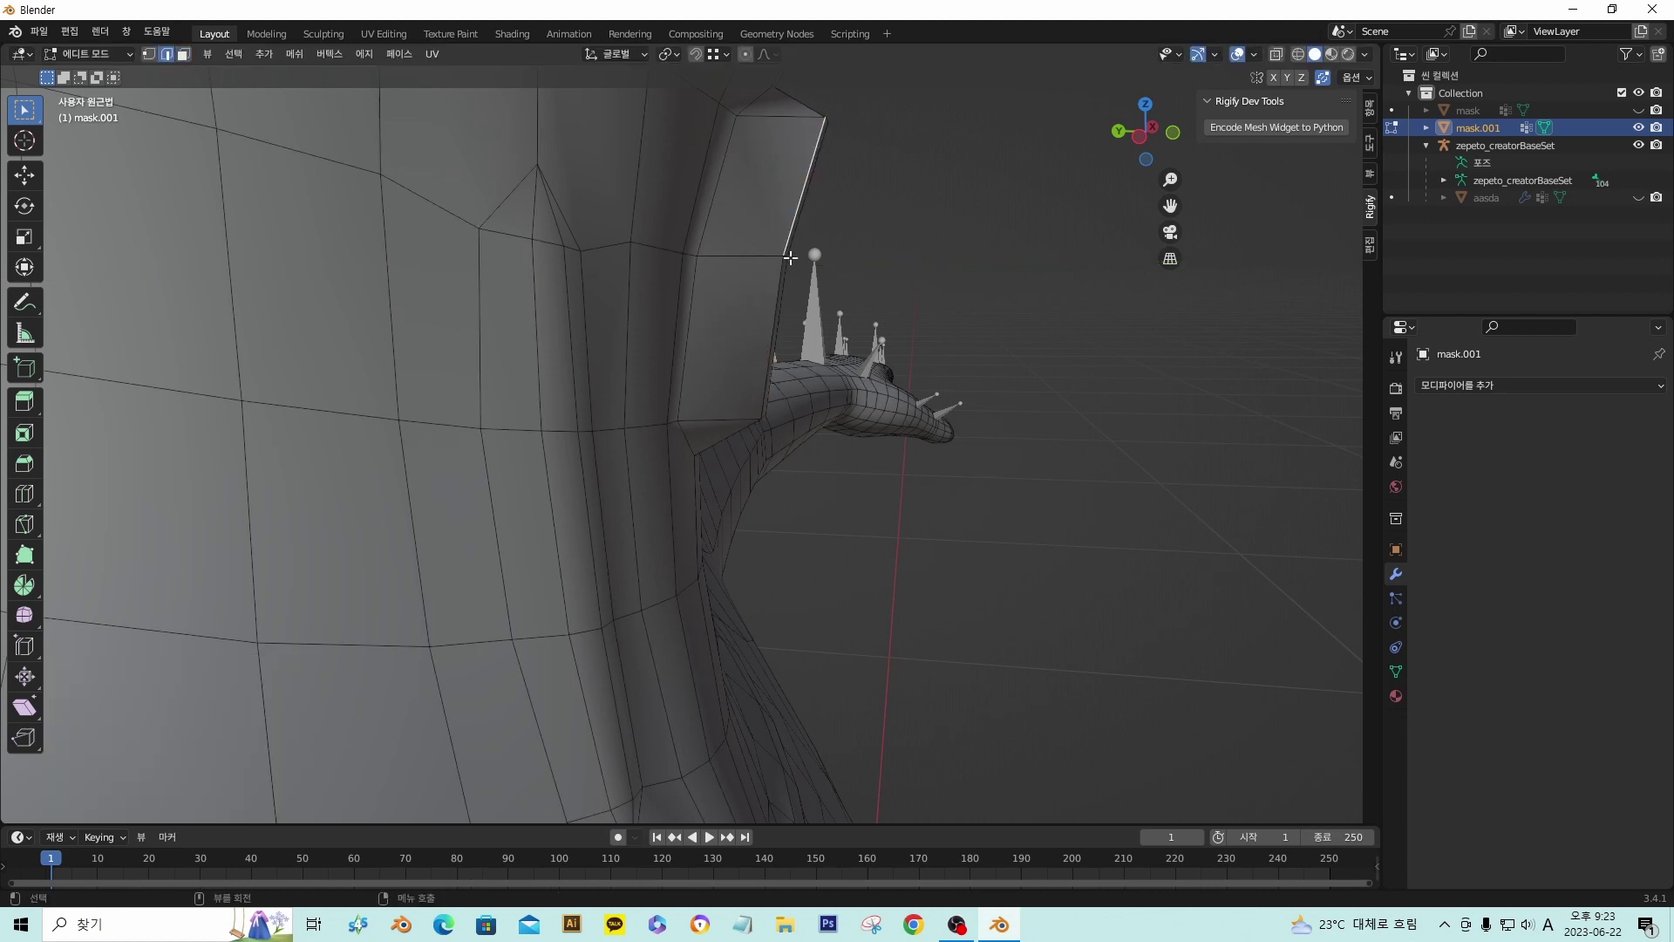
click(793, 256)
click(793, 280)
key(g)
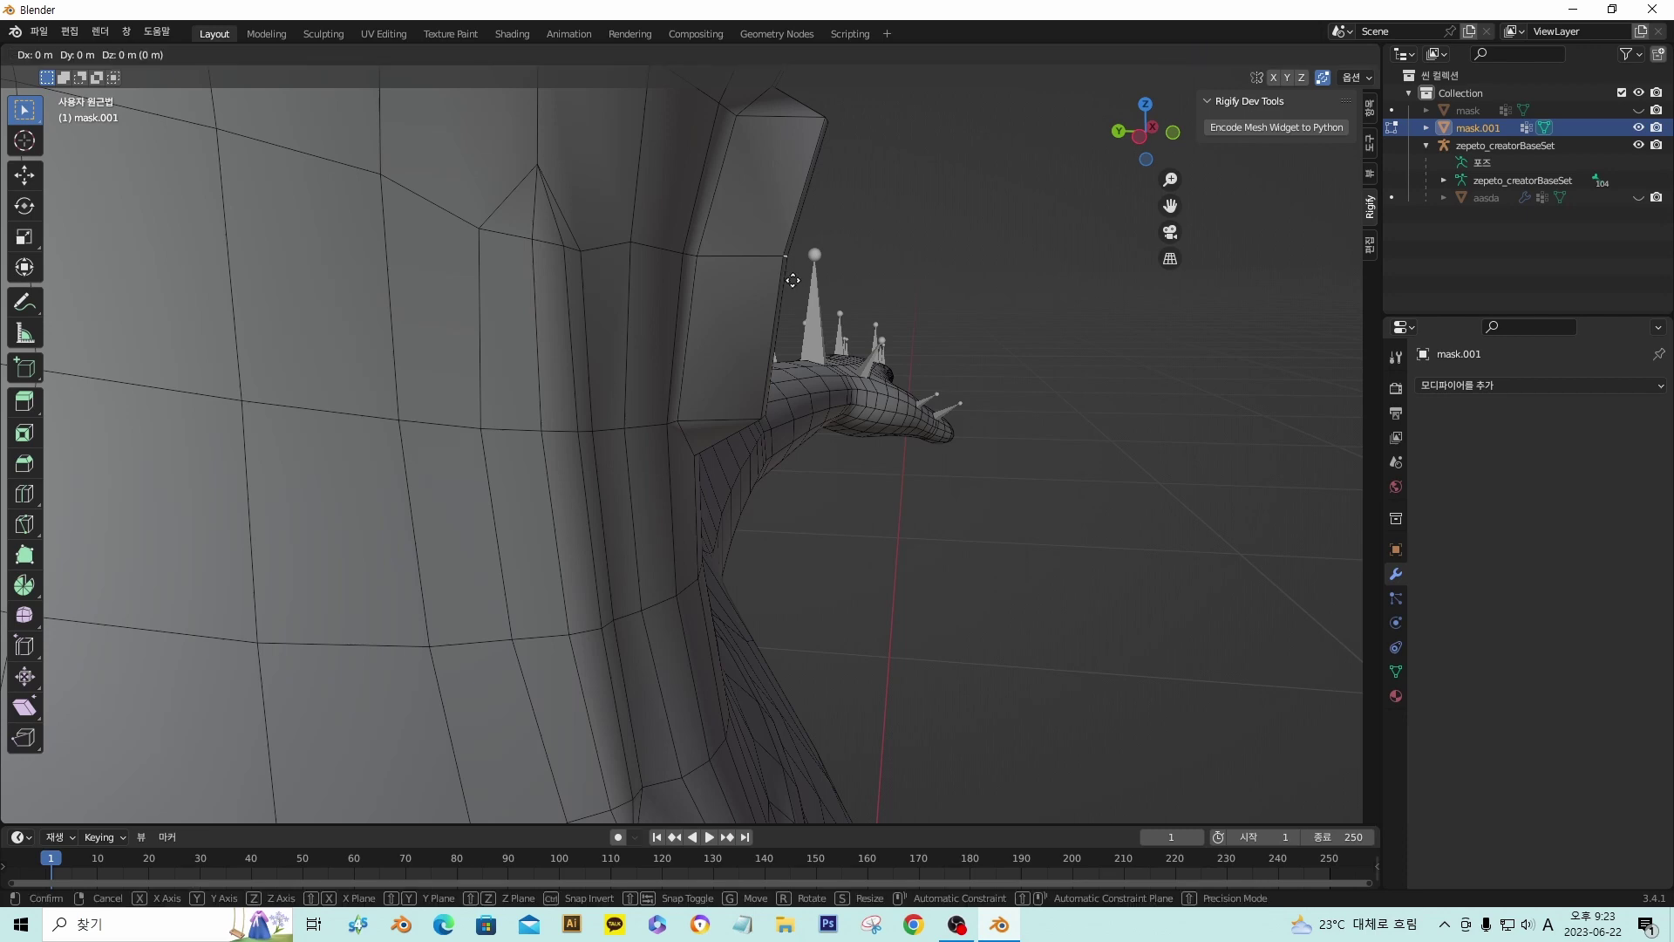
key(y)
click(840, 286)
- Circle-select the raised throat strip with its surrounding geometry and smooth the vertices
middle_drag(839, 286, 792, 302)
key(c)
mouse_move(850, 458)
mouse_down()
mouse_move(815, 288)
mouse_move(828, 166)
mouse_move(854, 220)
mouse_up()
middle_drag(789, 261, 881, 314)
middle_drag(852, 151, 872, 277)
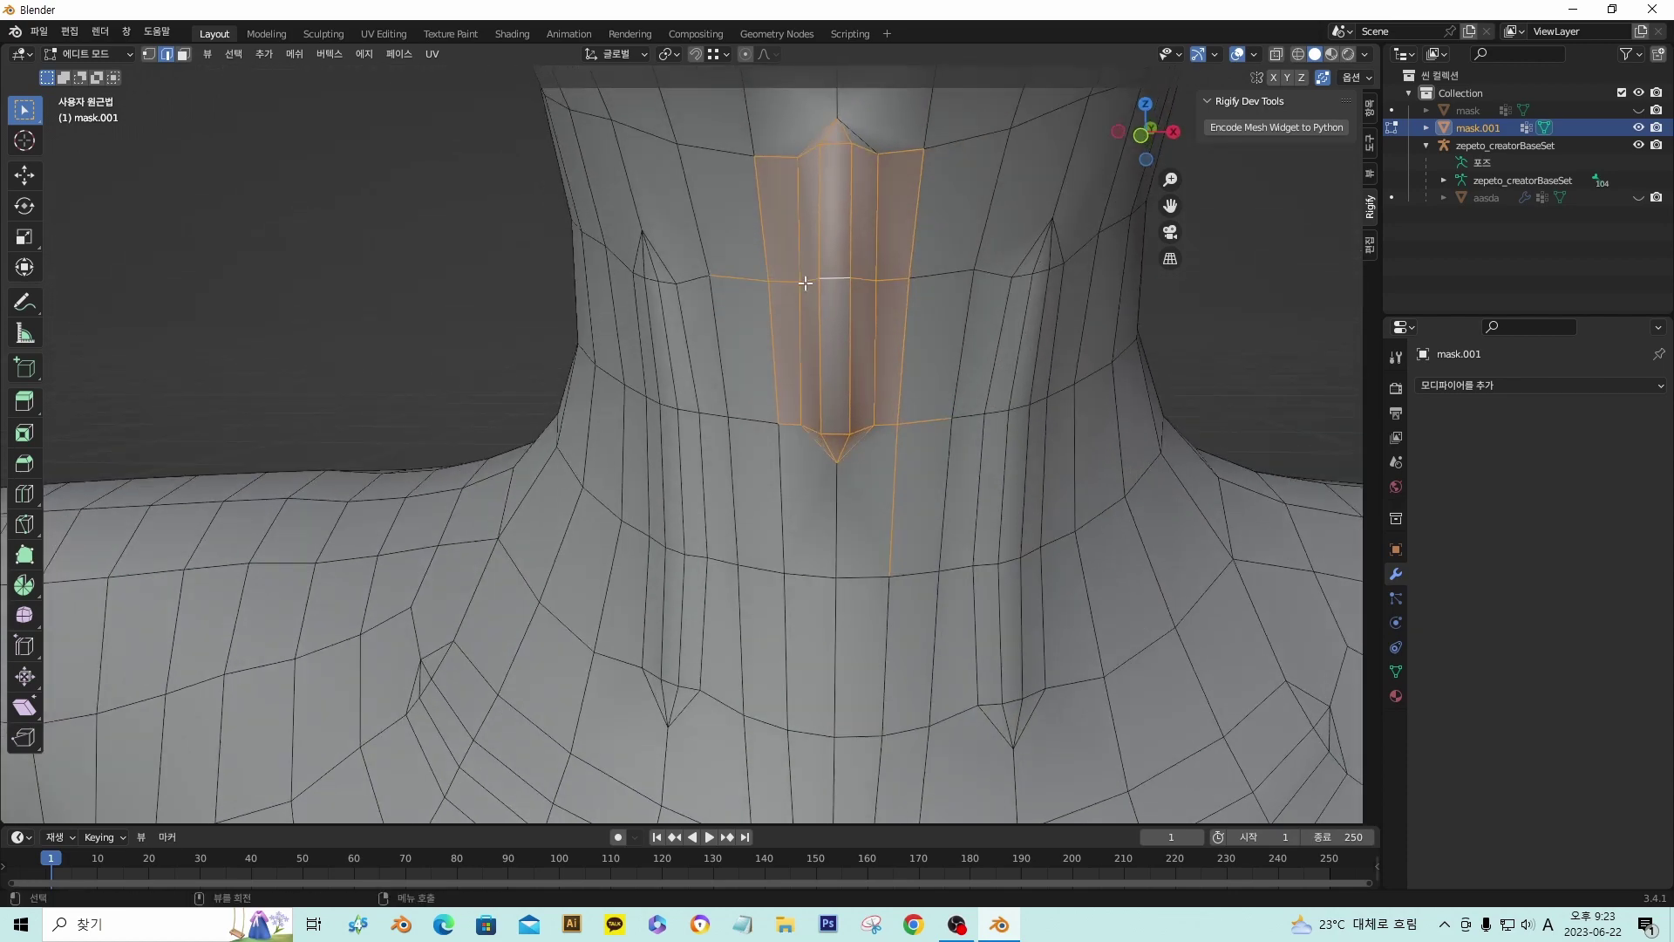
right_click(859, 463)
key(c)
middle_drag(945, 422, 869, 511)
right_click(718, 312)
click(328, 54)
click(390, 279)
- Examine the smoothed throat bump in Object Mode, close up and from a distance, from several angles
middle_drag(385, 276, 737, 342)
key(ctrl+KP_1)
middle_drag(890, 431, 725, 410)
key(Tab)
scroll(787, 450, down, 3)
scroll(788, 442, up, 3)
scroll(804, 443, down, 3)
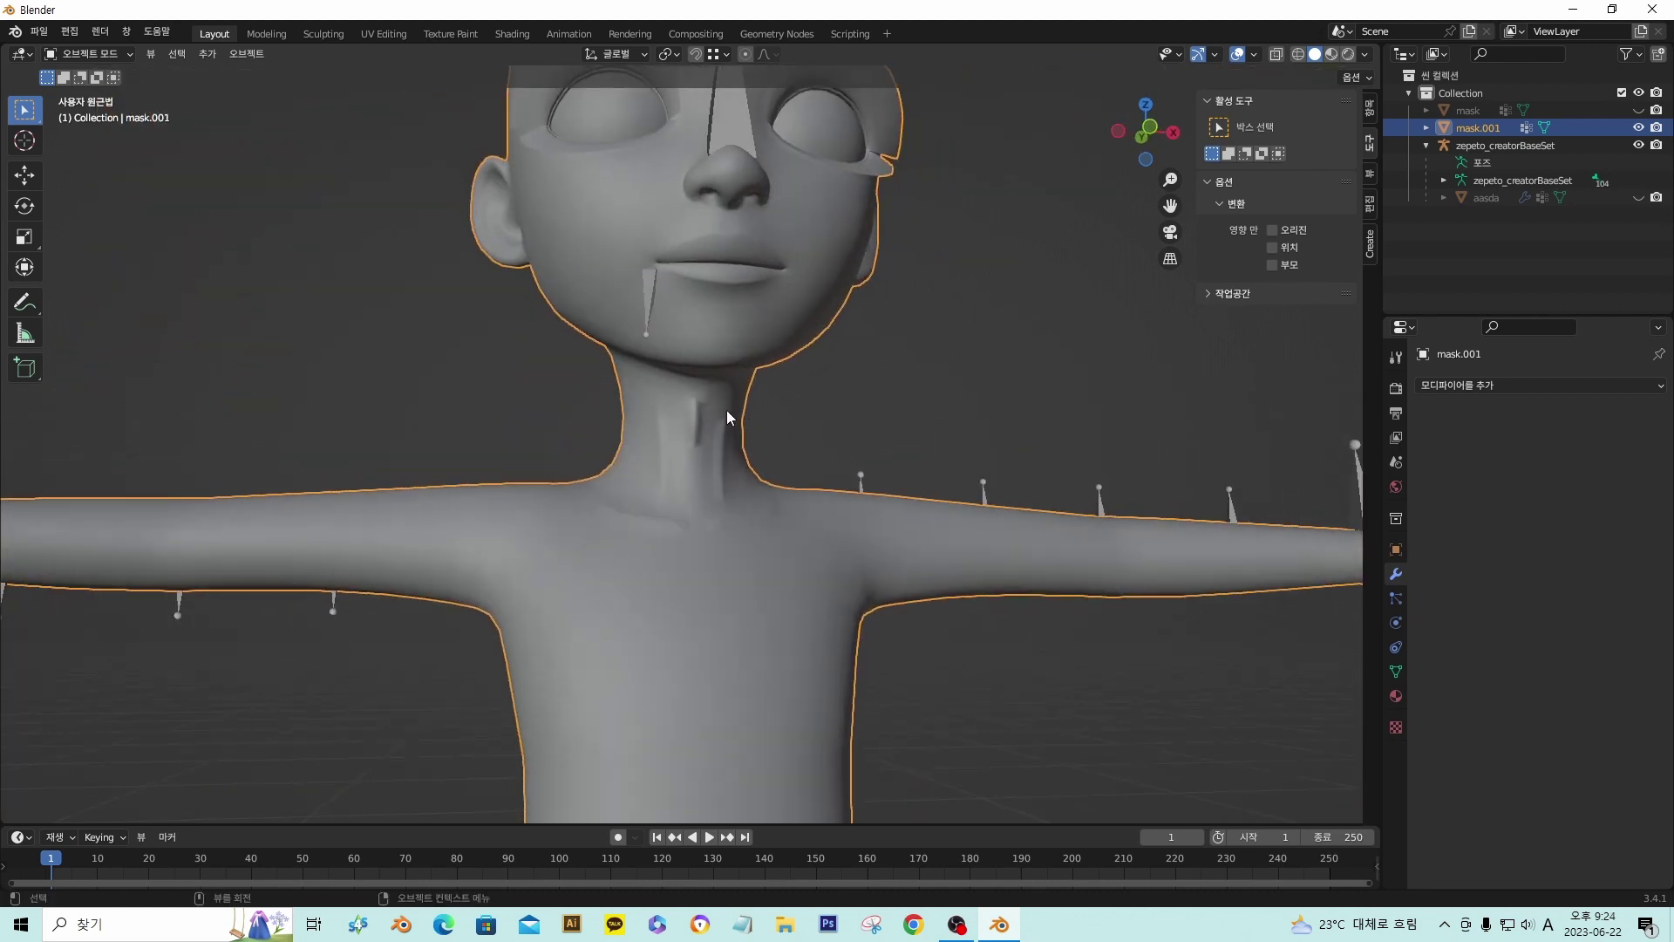
scroll(727, 412, up, 4)
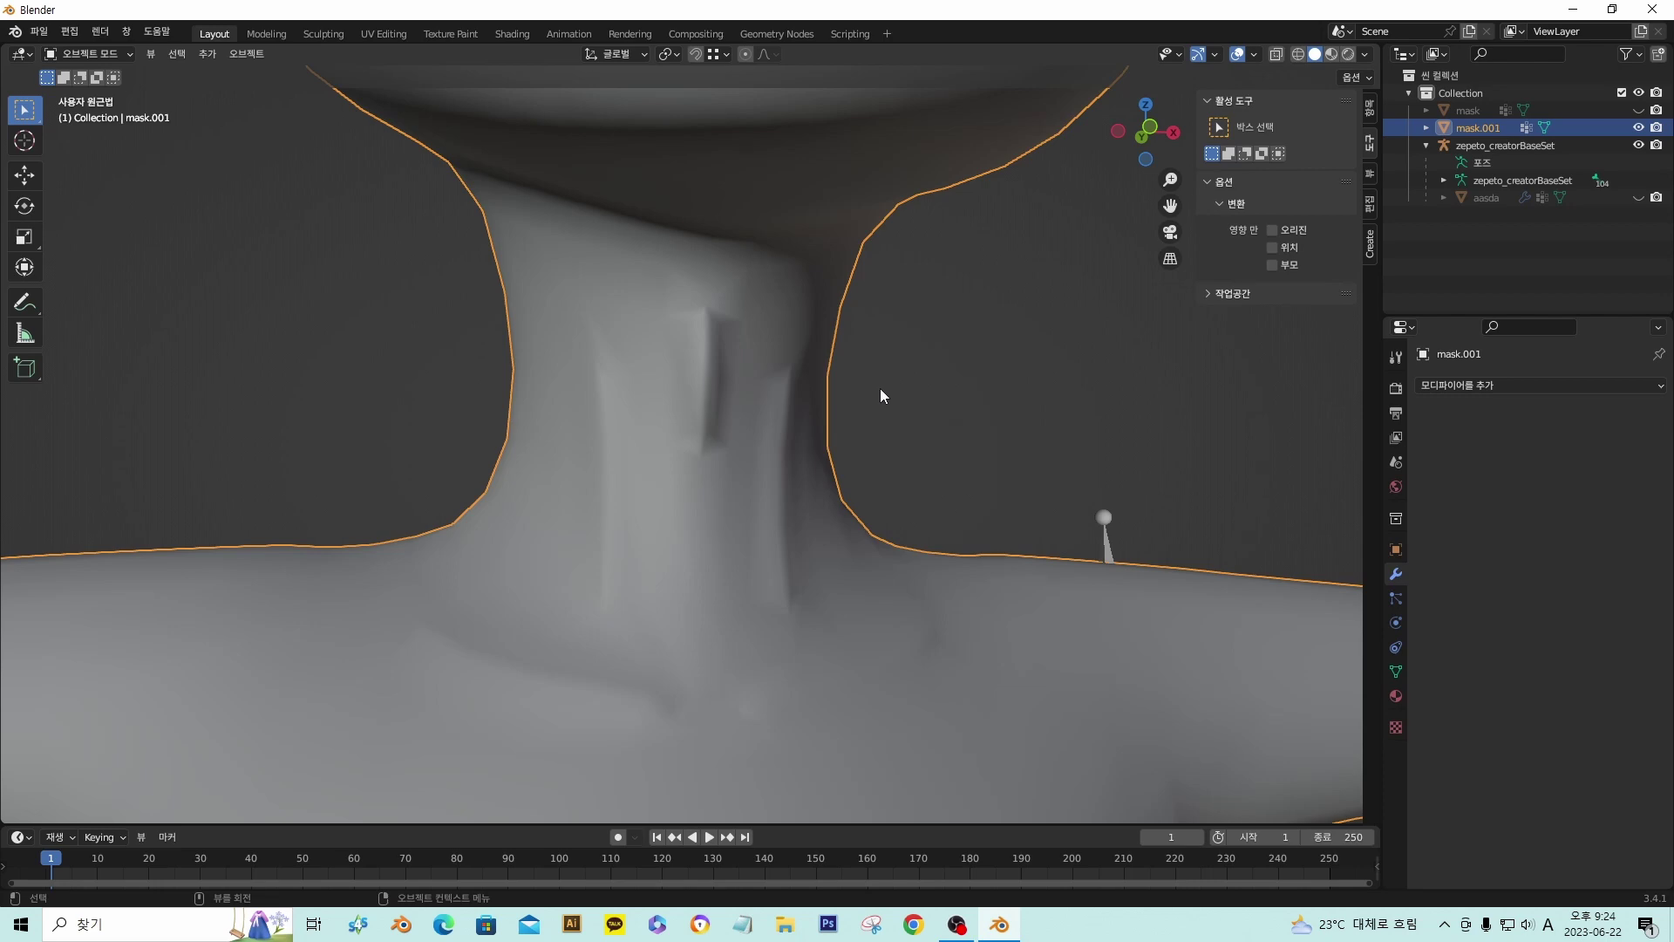
scroll(863, 389, down, 5)
middle_drag(864, 389, 829, 412)
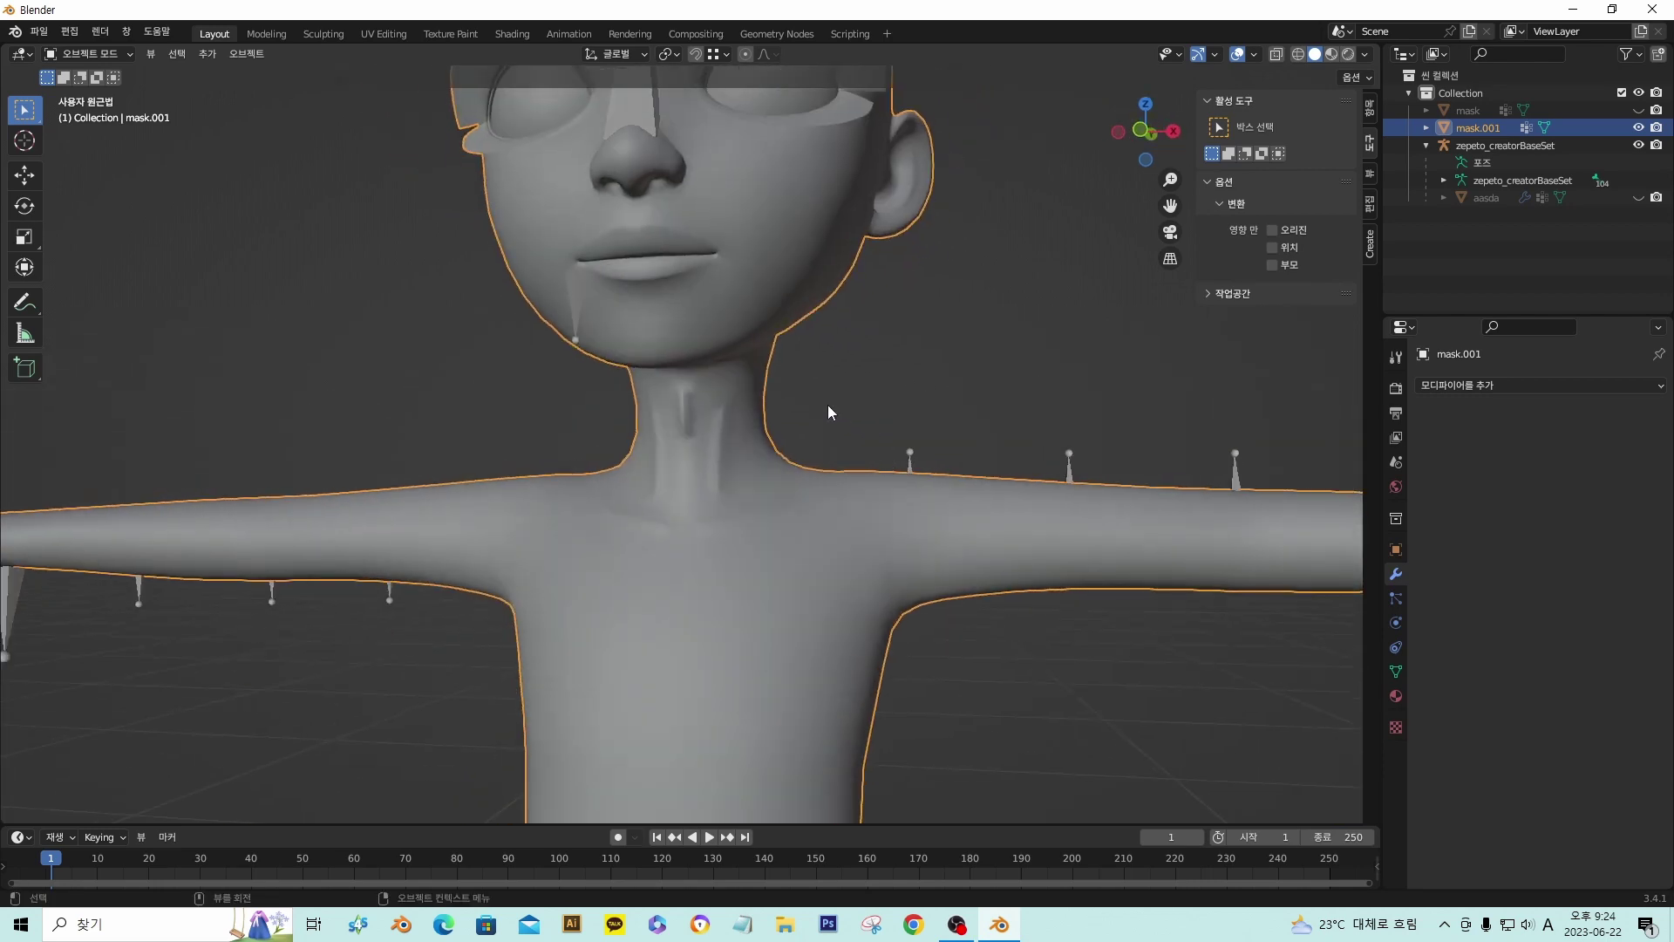
scroll(828, 412, up, 5)
scroll(829, 411, down, 5)
scroll(870, 396, down, 2)
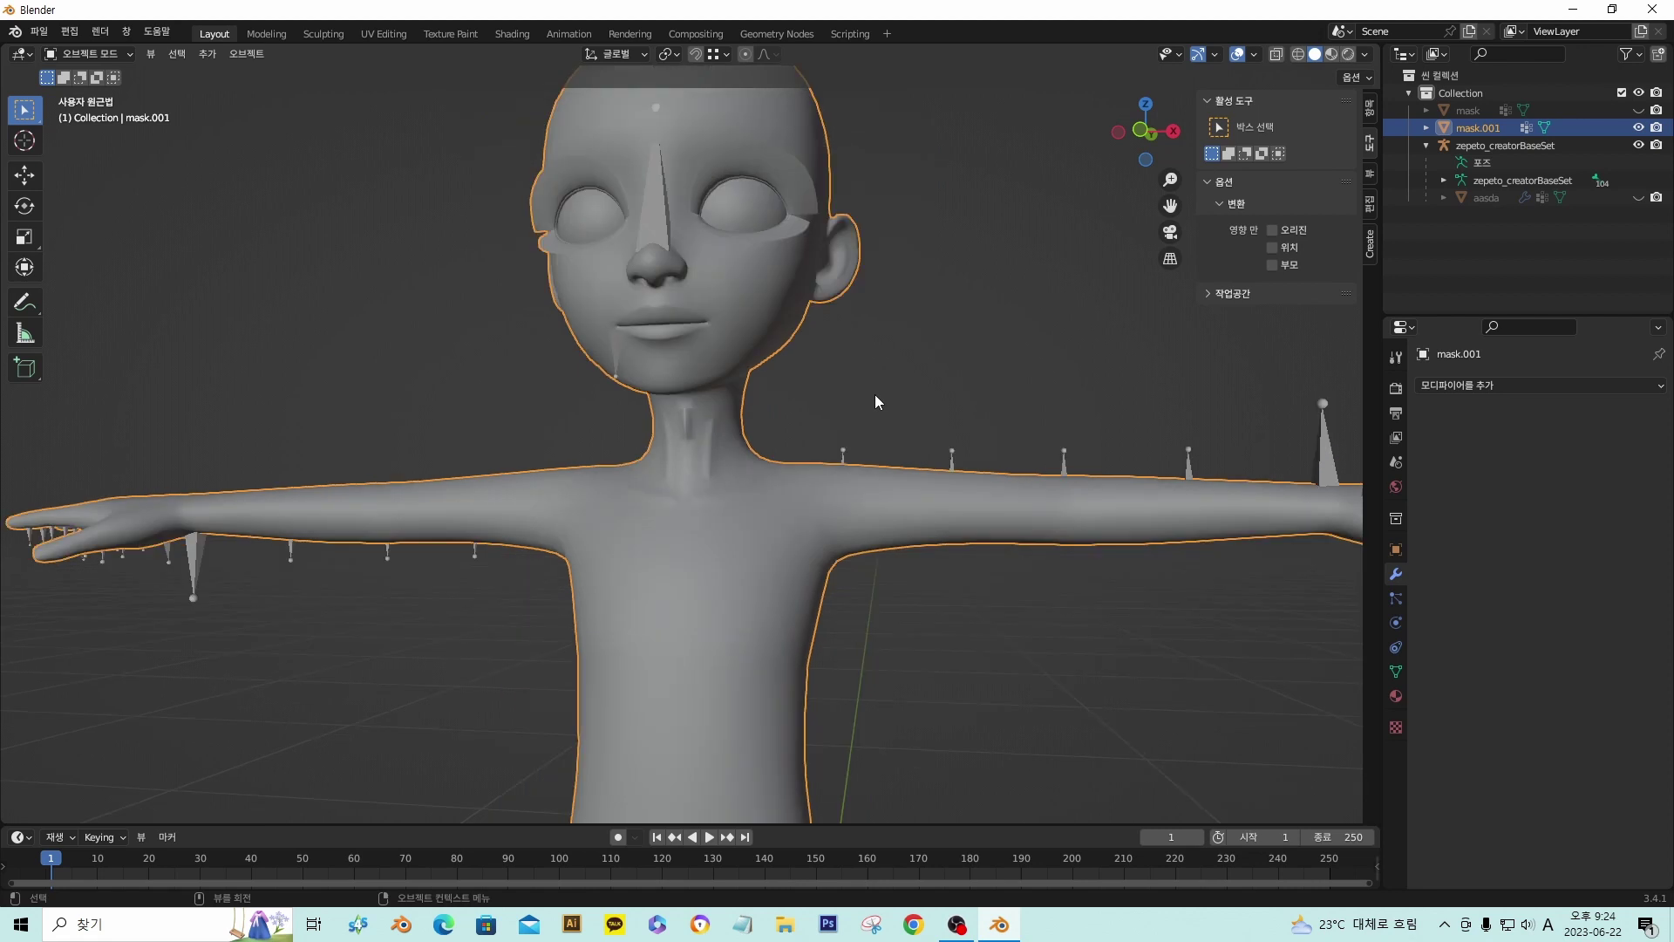